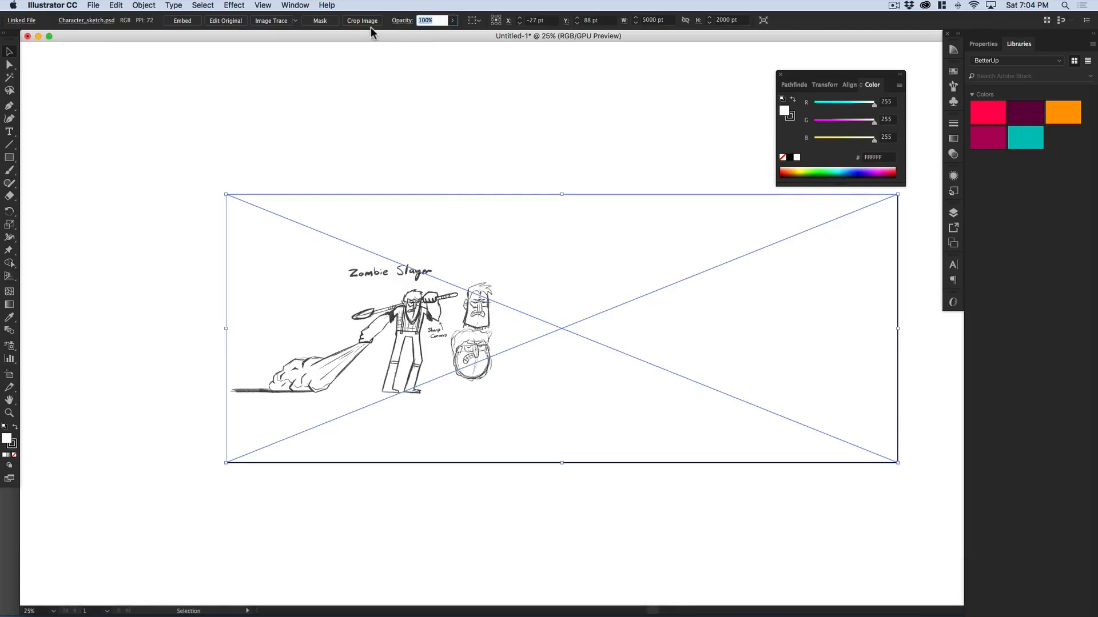
- Set the placed character sketch's opacity to 35% and lock it in place
type("35")
key("Return")
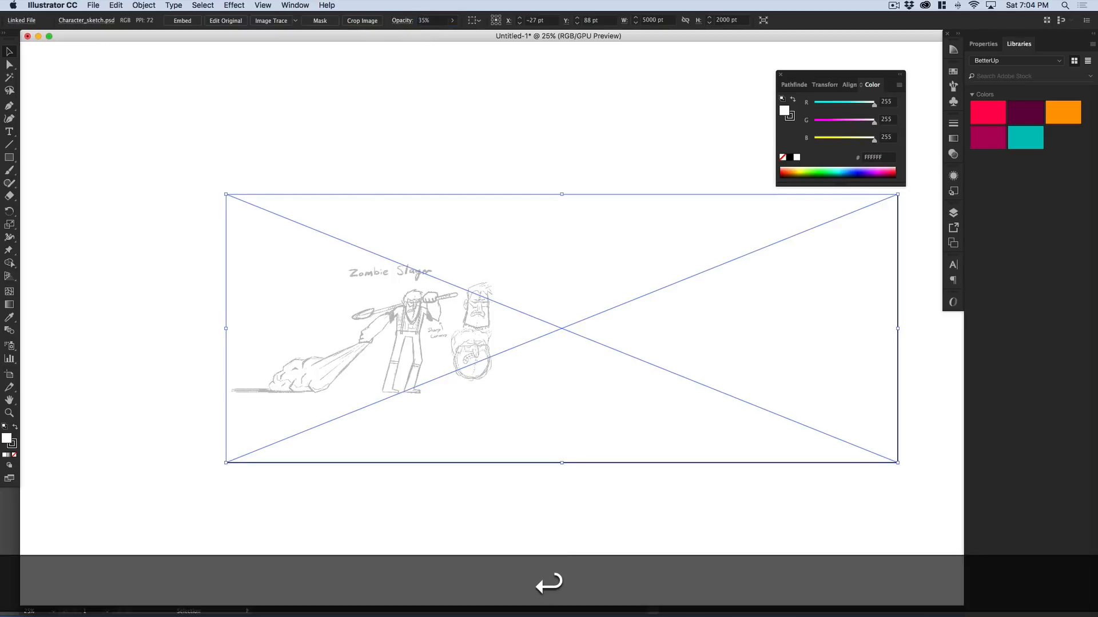
key("super+2")
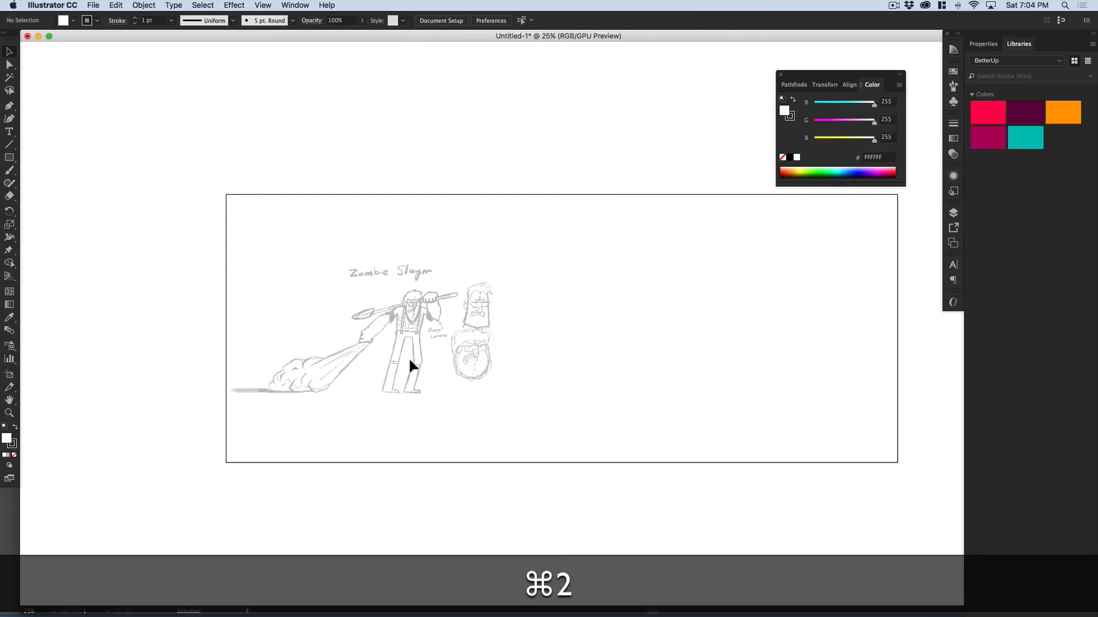
- Trace the raised forearm with the Pen tool as a closed, straight-edged outline with no fill, and deselect it
scroll(398, 376, "up", 5)
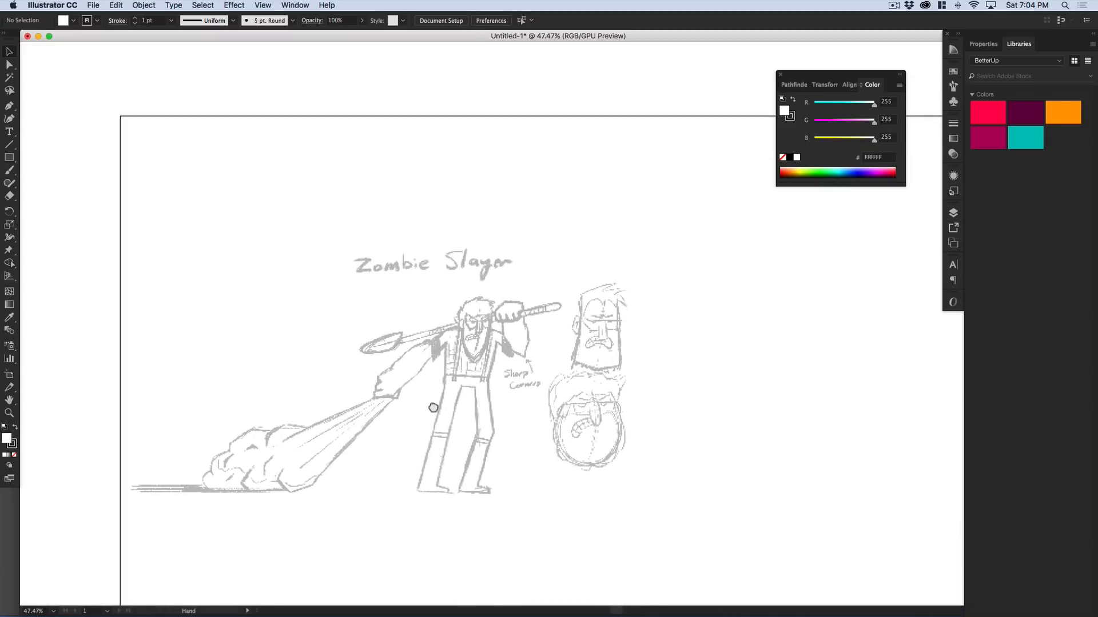
scroll(432, 408, "up", 2)
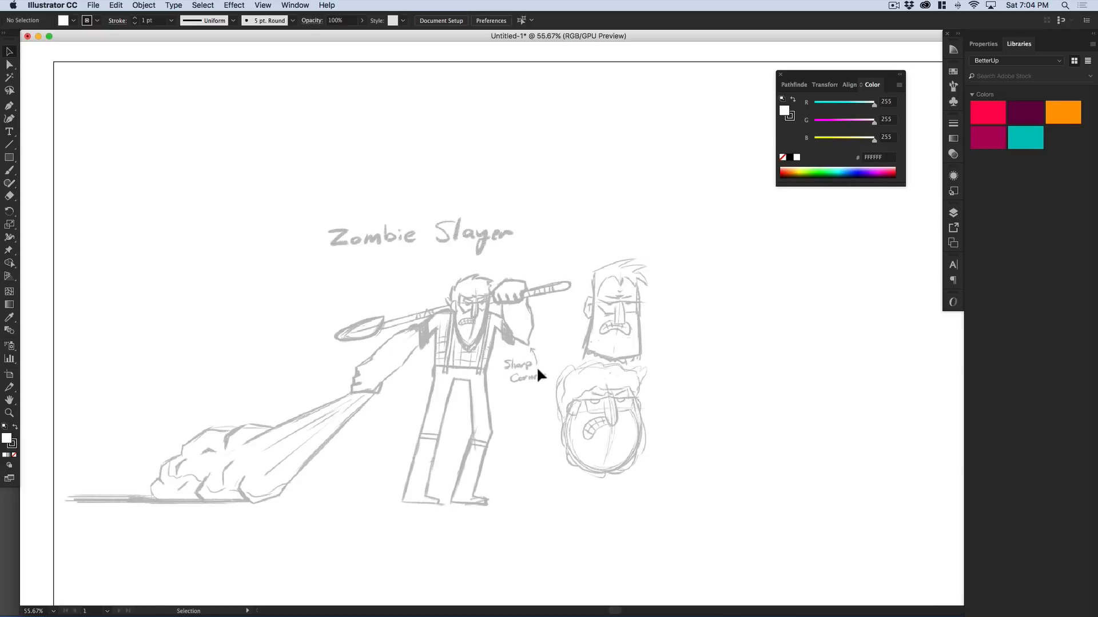
left_click_drag(549, 319, 688, 331)
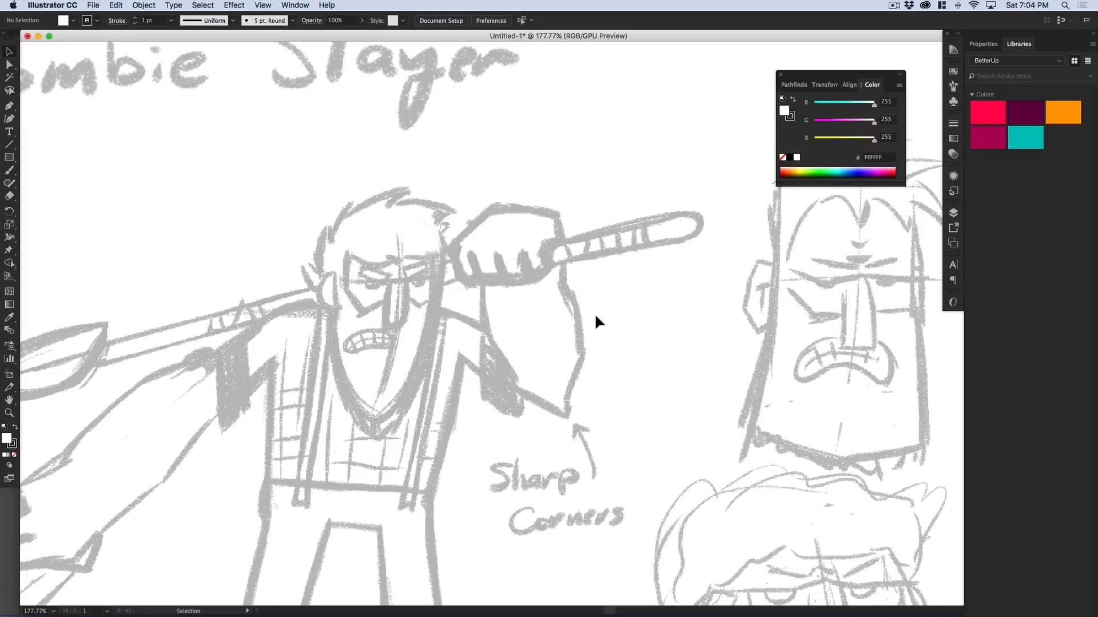
key("p")
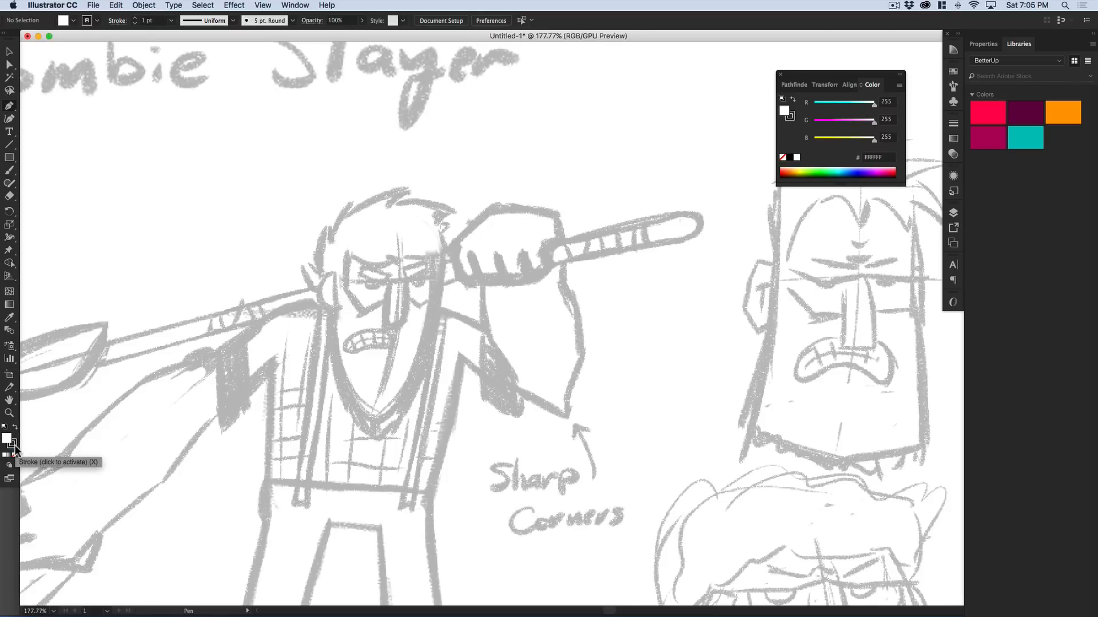
key("slash")
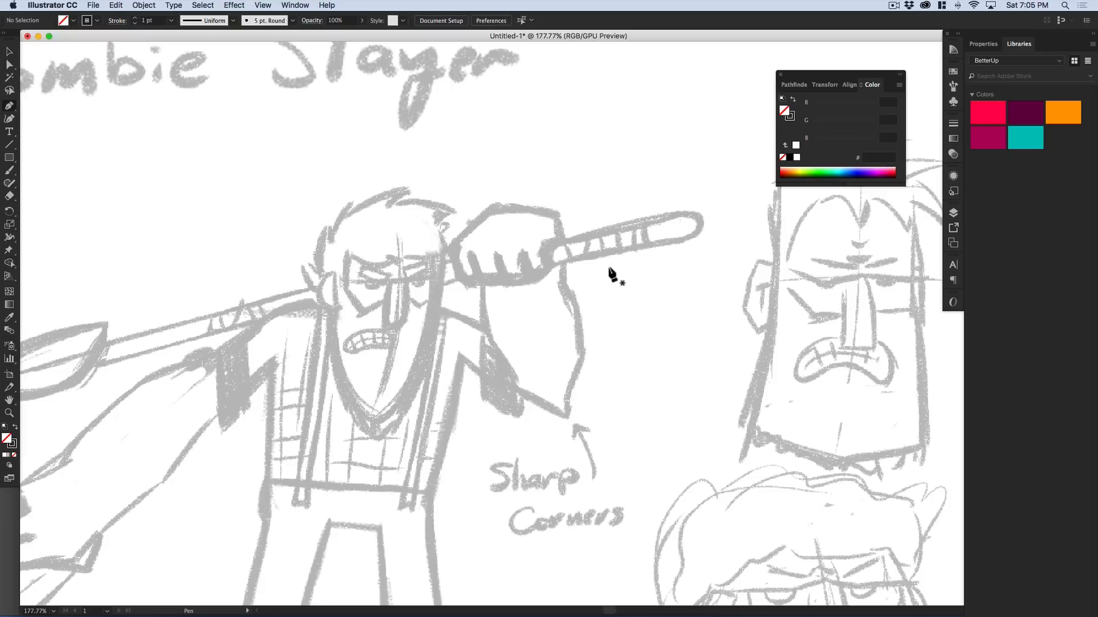
left_click(565, 264)
left_click(584, 353)
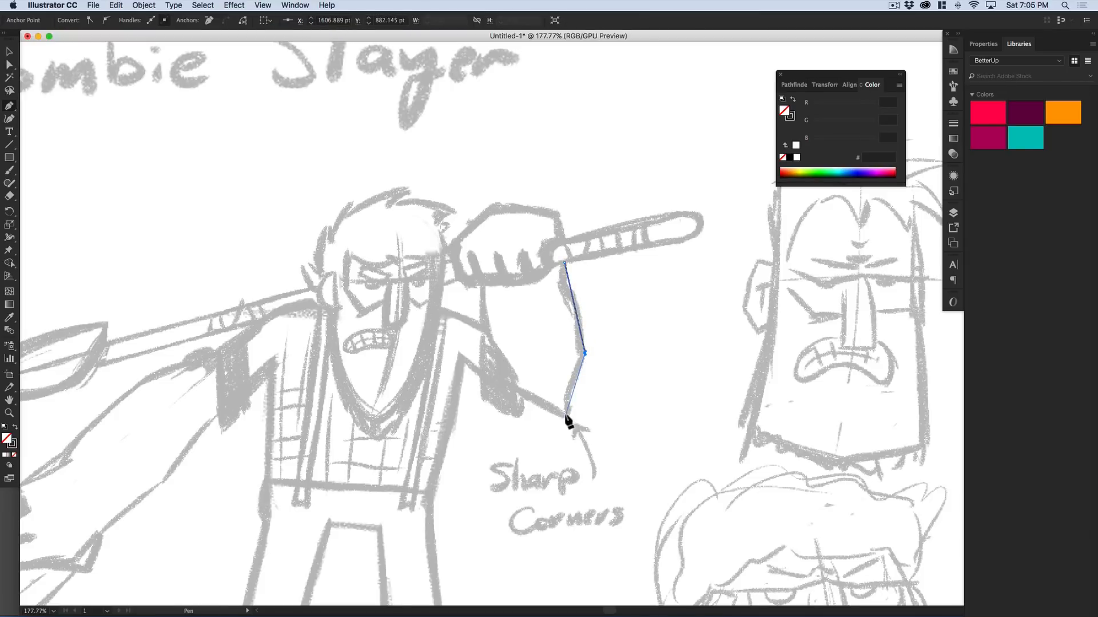
left_click(512, 388)
left_click(485, 269)
left_click(564, 263)
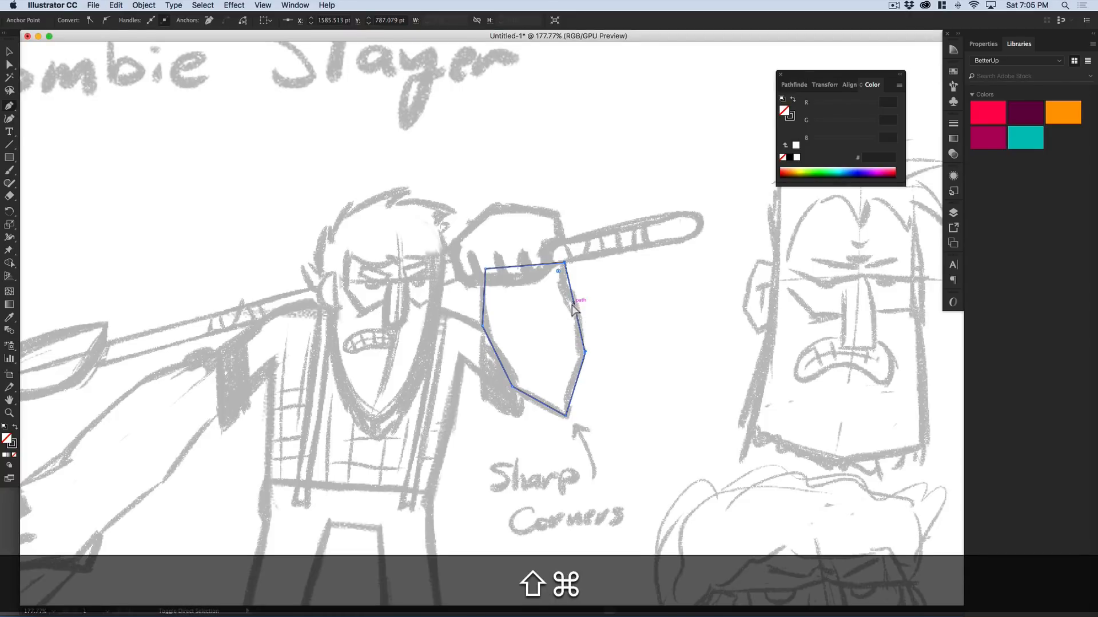
key("super+shift+a")
- Trace the clenched fist on the shovel handle as a closed angular outline, including the small finger notches along its lower edge
key("space")
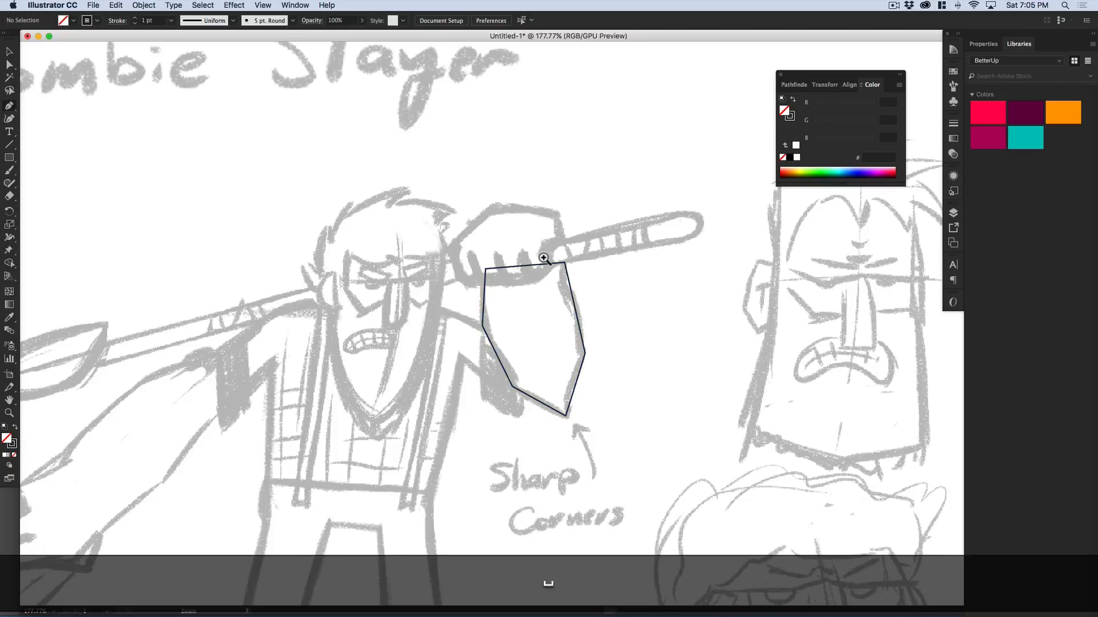
scroll(572, 257, "up", 5)
left_click_drag(612, 267, 544, 300)
left_click(493, 213)
left_click(514, 296)
left_click(452, 345)
left_click(393, 349)
left_click(347, 343)
left_click(339, 339)
left_click(305, 337)
left_click(290, 272)
left_click(371, 199)
left_click(493, 212)
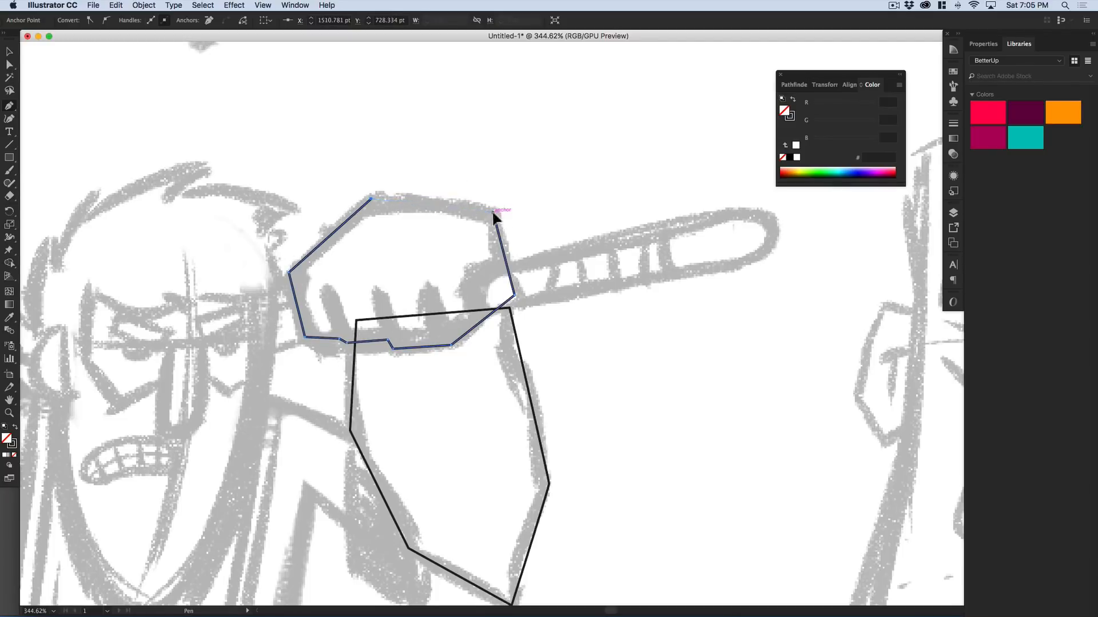
- Draw a closed straight-edged outline for the rolled sleeve where the forearm meets the upper arm, and deselect it
key("space")
left_click_drag(582, 314, 591, 303)
scroll(592, 303, "down", 5)
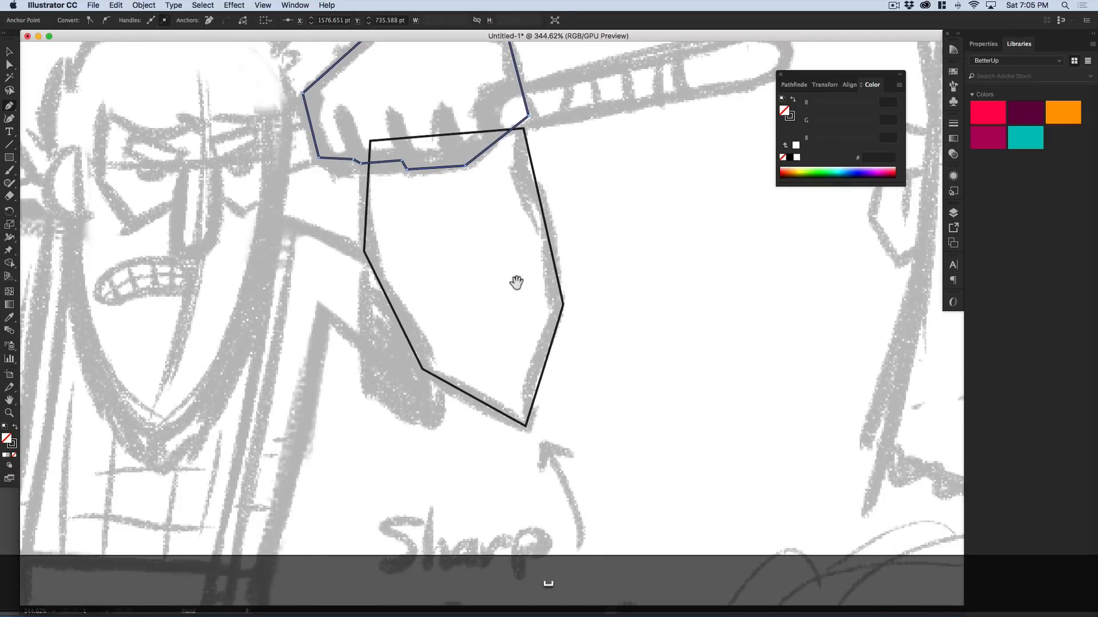
scroll(517, 257, "left", 2)
left_click(419, 269)
left_click(423, 402)
left_click(486, 437)
left_click(505, 427)
left_click(497, 274)
left_click(422, 251)
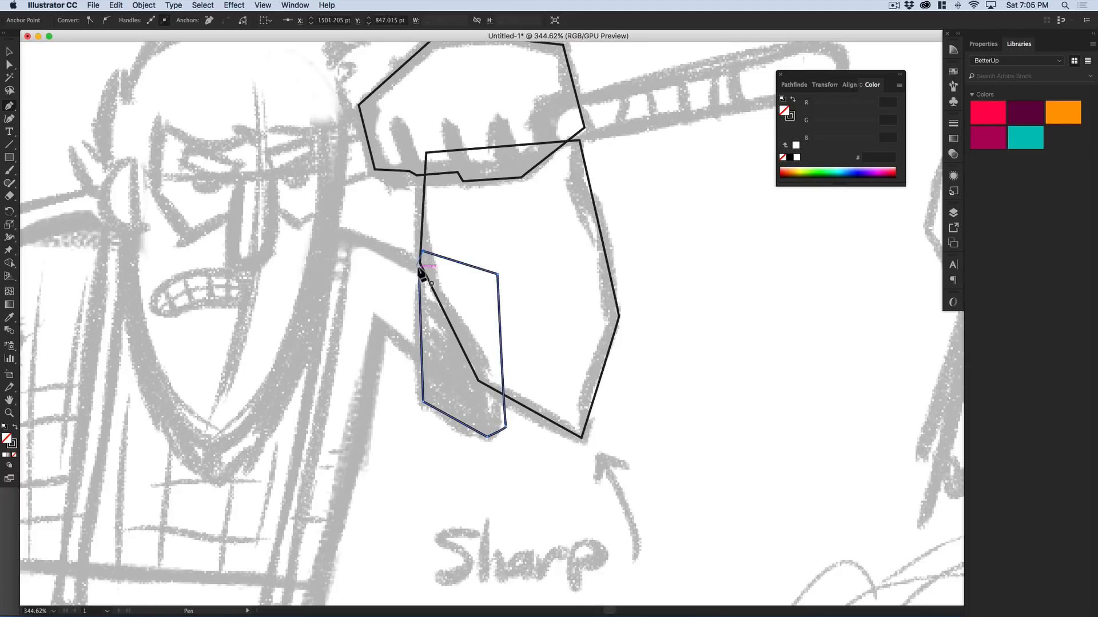
left_click(420, 269)
scroll(443, 331, "right", 2)
left_click_drag(421, 385, 462, 394)
key("shift+super+a")
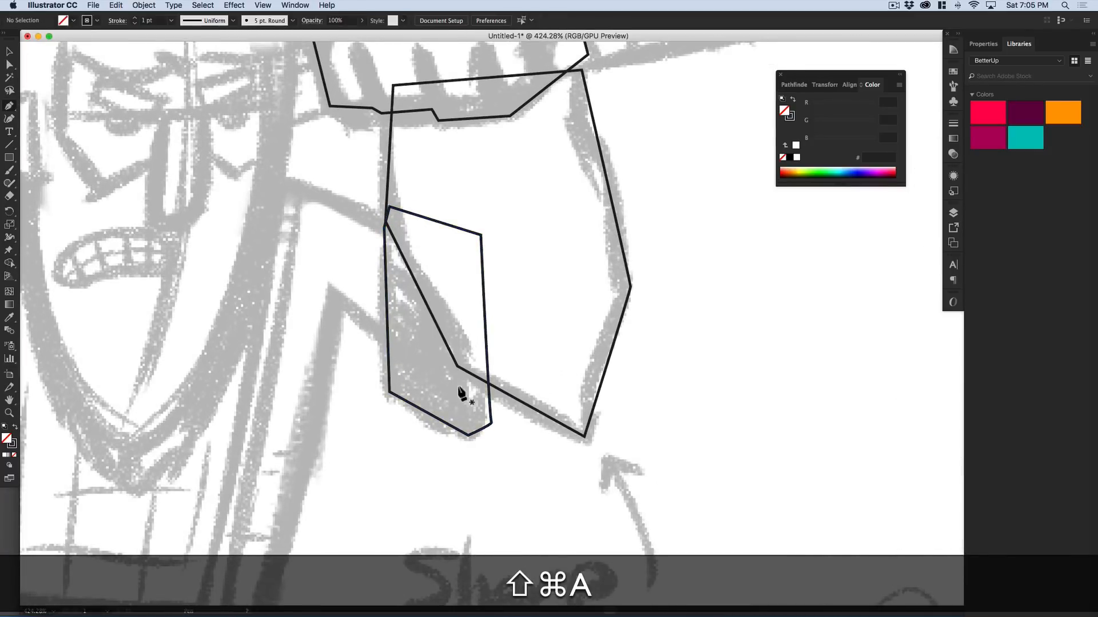
- Draw a narrow closed side panel along the sleeve's outer edge, following its lower and upper outer corners
left_click(468, 434)
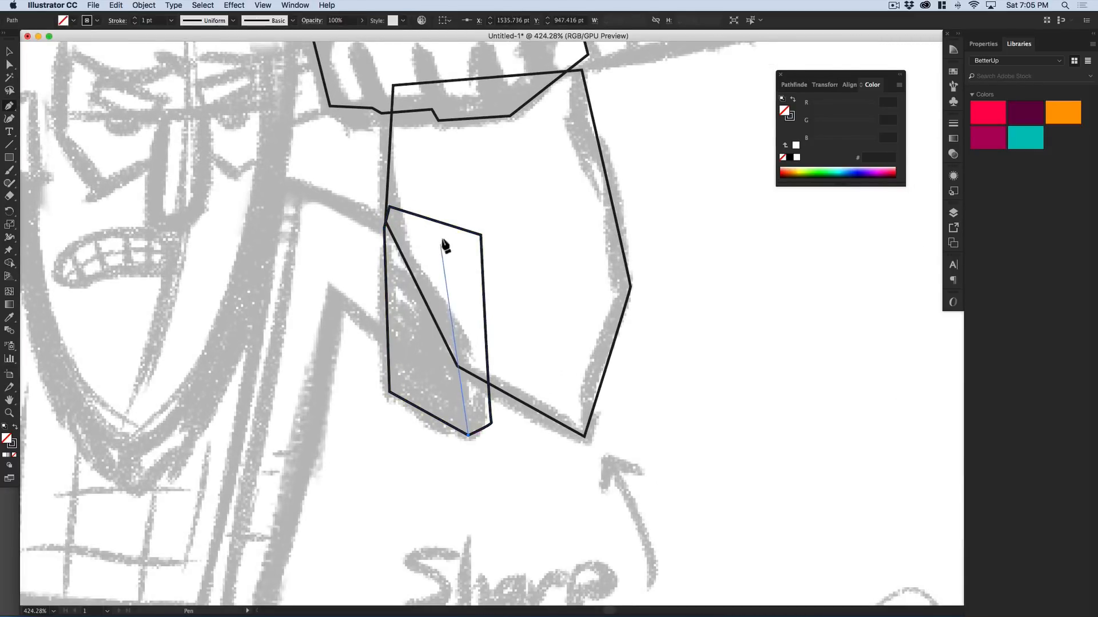
left_click(443, 239)
left_click(480, 235)
left_click(491, 425)
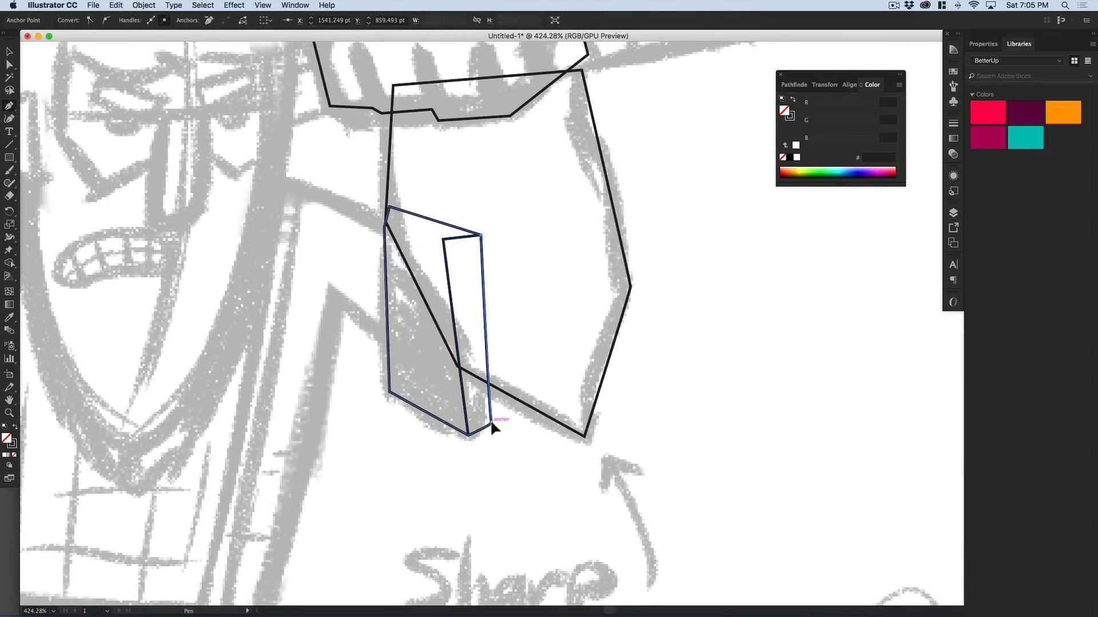
left_click(468, 434)
left_click_drag(416, 378, 467, 352)
key("shift+super+a")
- Draw a closed four-sided outline for the upper arm, running from inside the sleeve to the shoulder
left_click(481, 358)
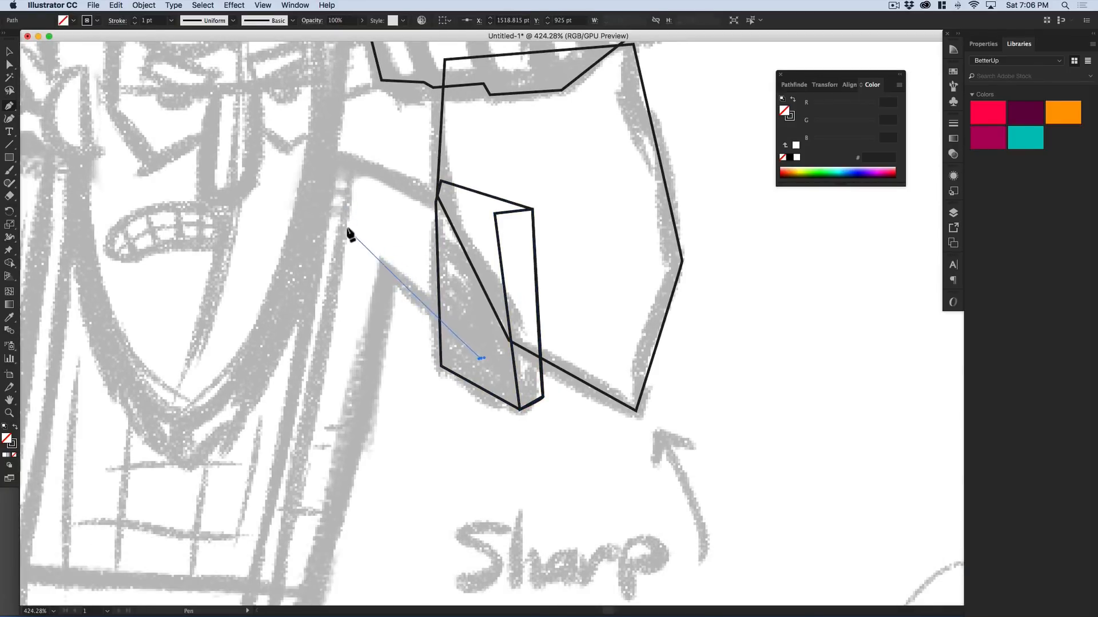
key("super+z")
left_click(487, 365)
left_click(367, 245)
left_click(382, 172)
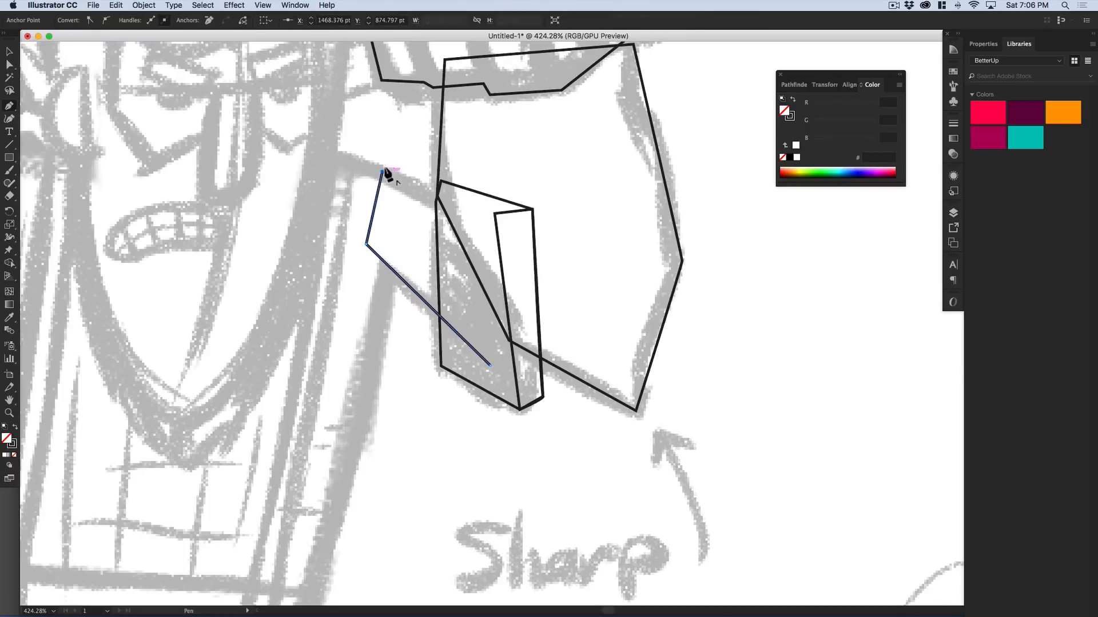
left_click(490, 231)
left_click(490, 366)
- Bend the upper arm's shoulder edge into a rounded end and adjust its curve handles to smooth it
left_click_drag(367, 245, 347, 188)
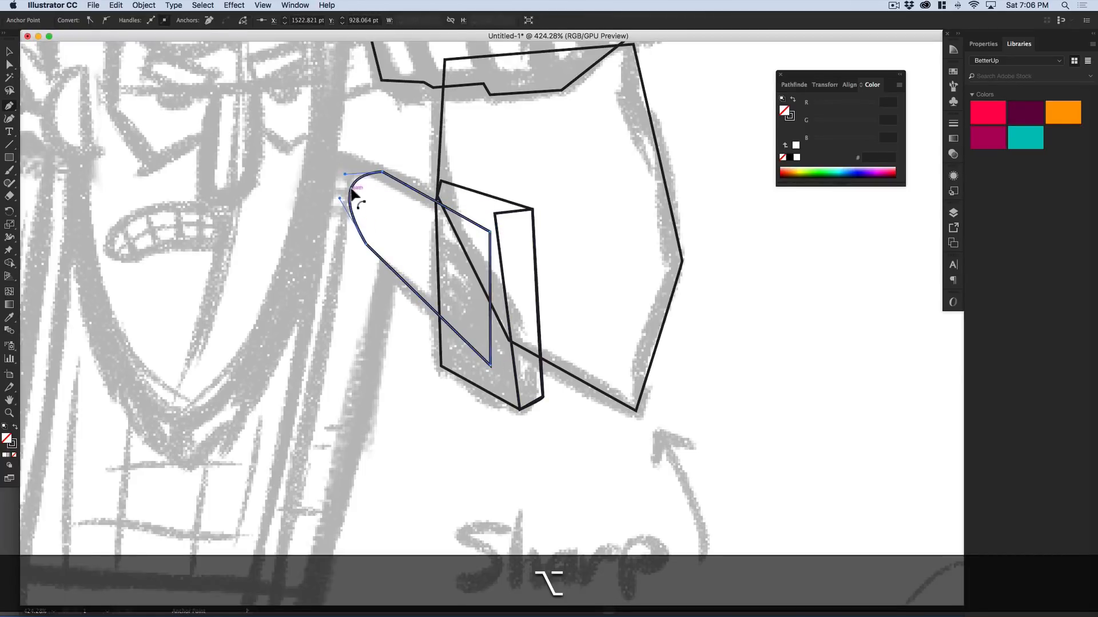
key("alt+q")
key("a")
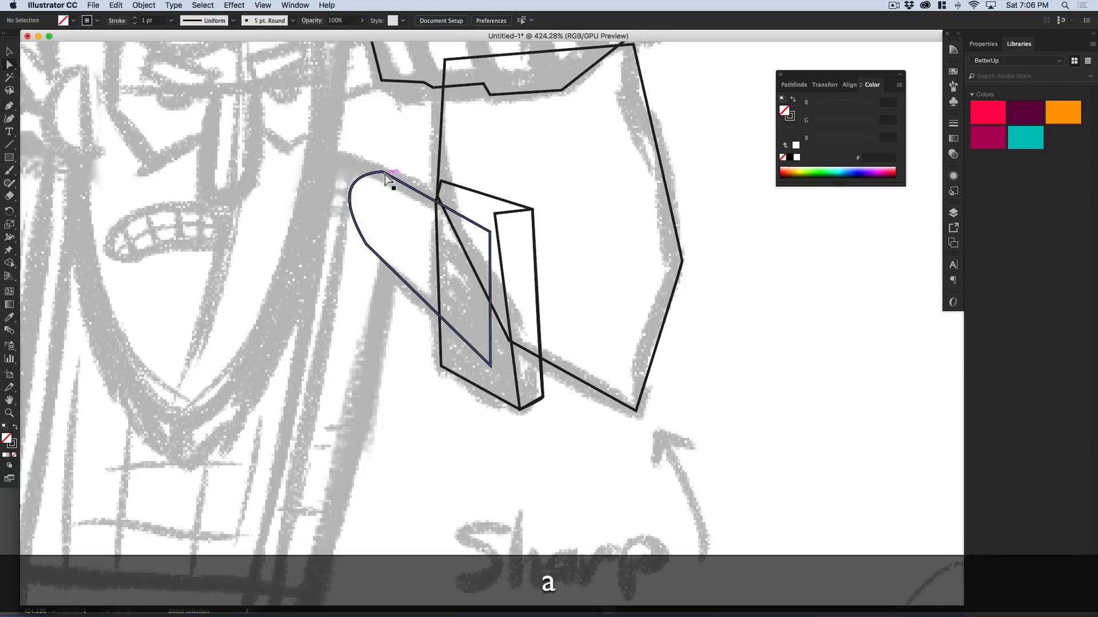
left_click(351, 181)
left_click_drag(340, 199, 328, 210)
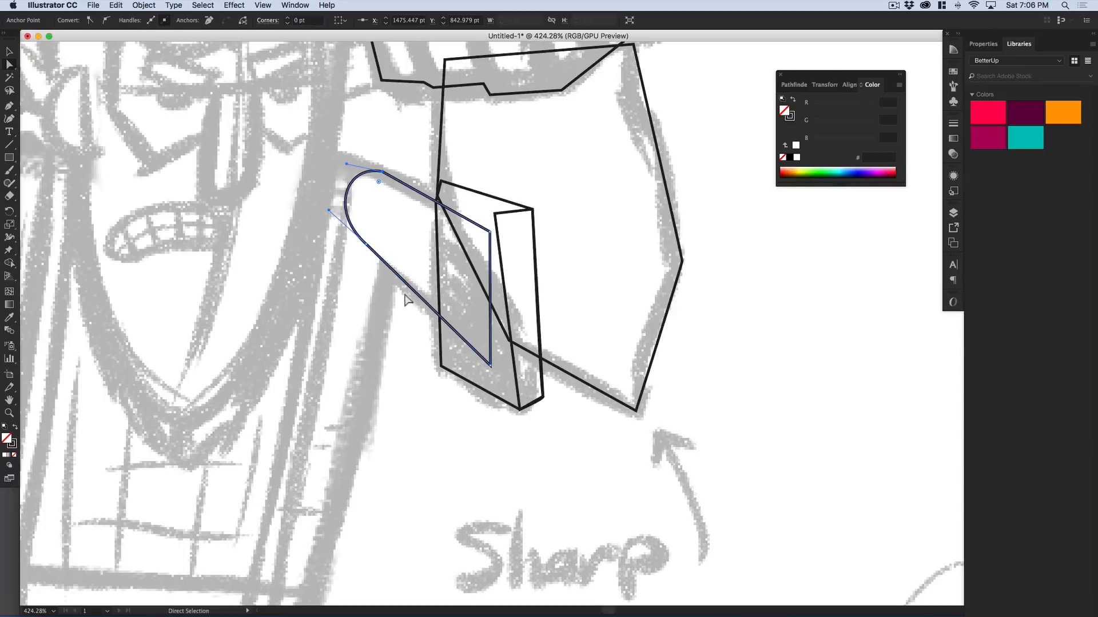
- Try to bend the upper arm's straight lower edge into a curve, and undo the bend
key("alt")
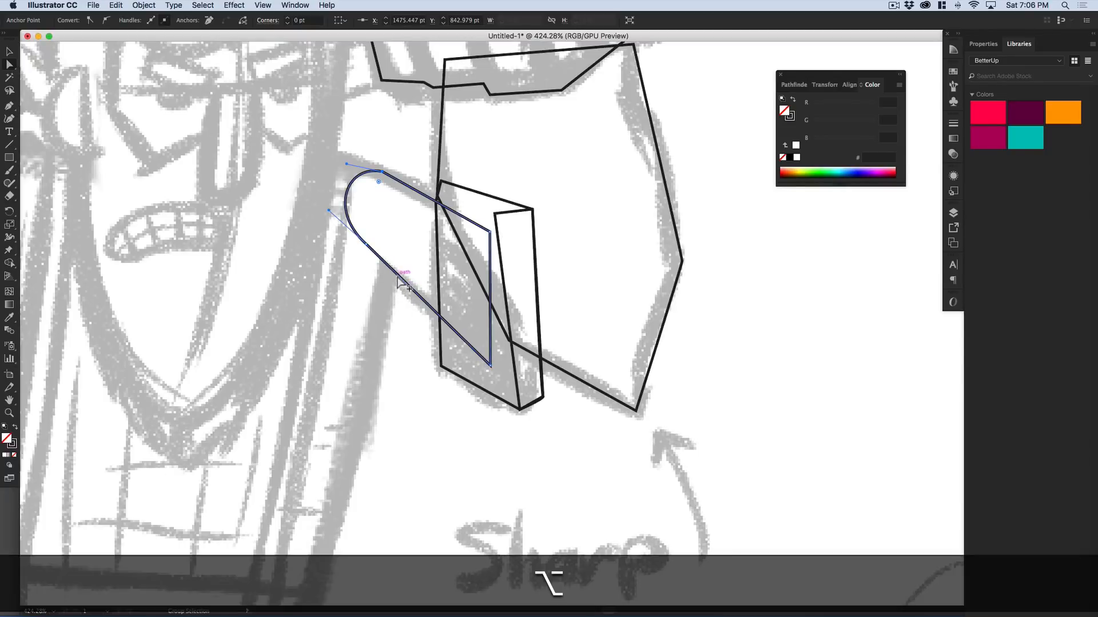
key("v")
left_click(409, 290)
left_click(411, 292)
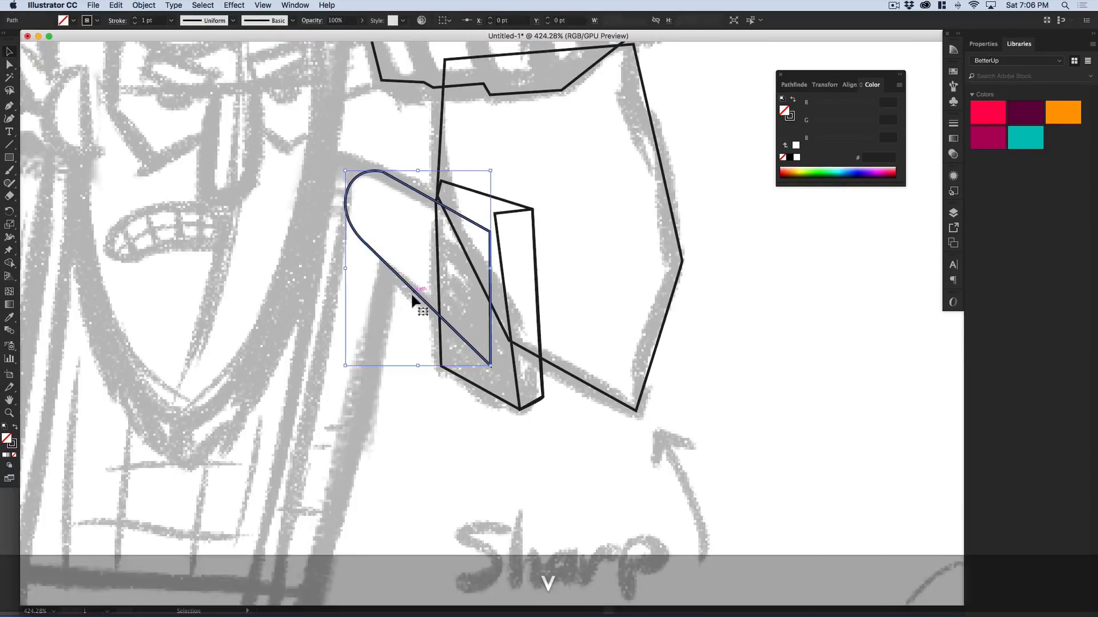
key("p")
key("alt")
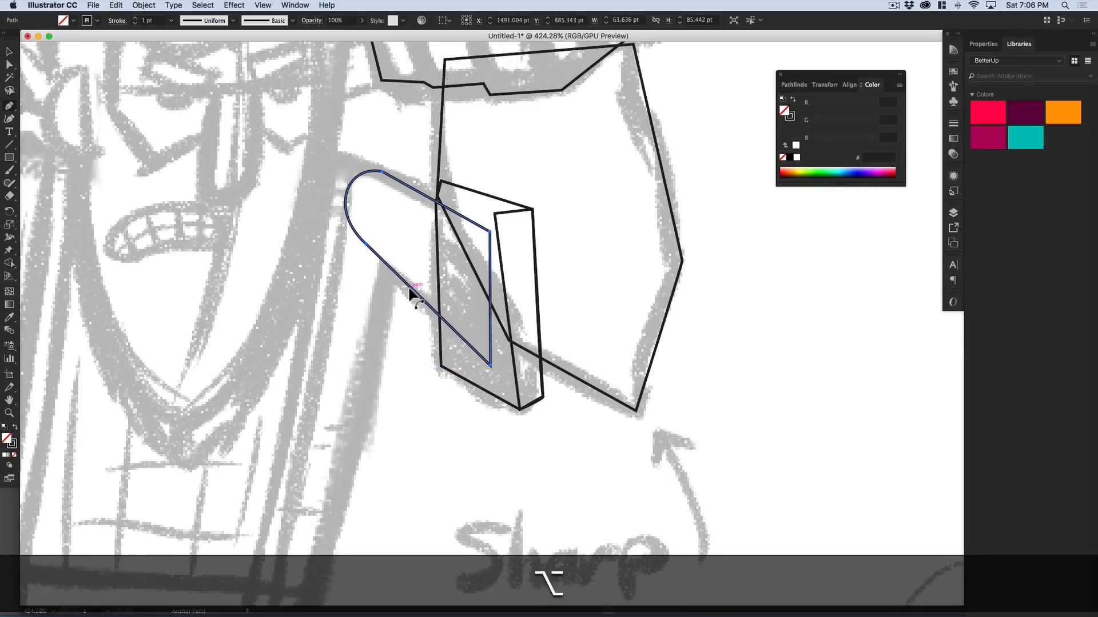
left_click_drag(411, 292, 405, 312)
key("alt+super+z")
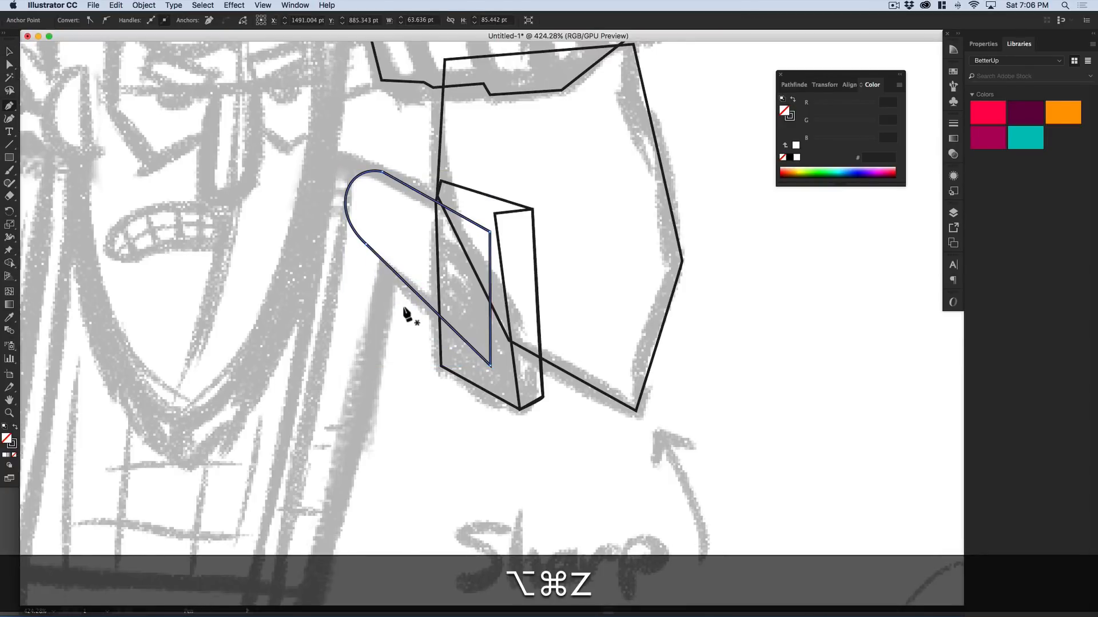
- Move the lower outer corner shared by the sleeve and its side panel farther outward
key("v")
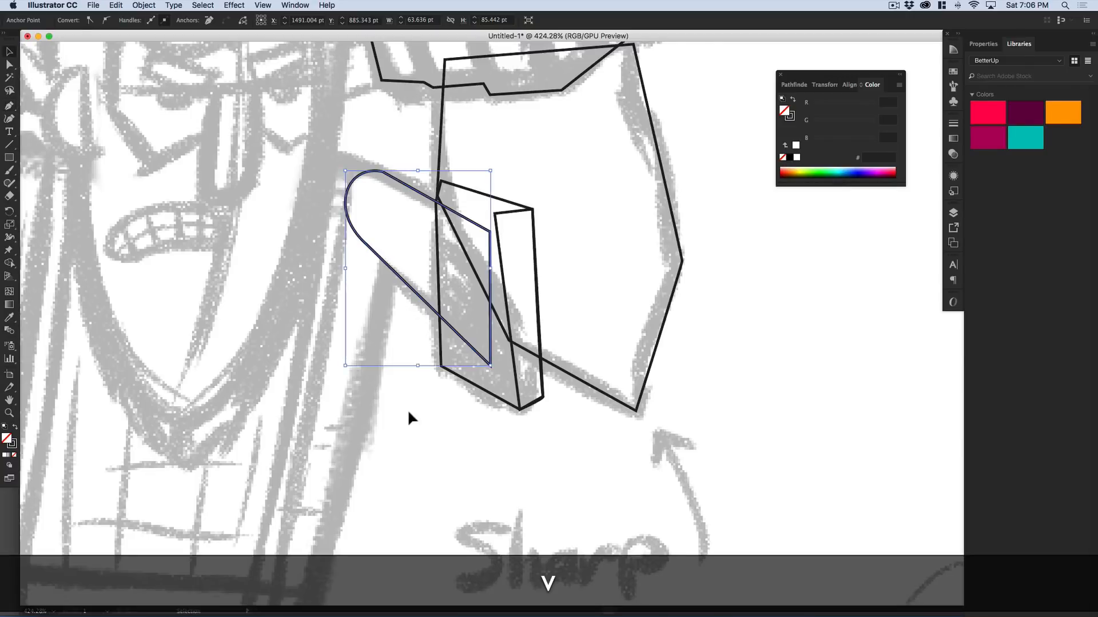
left_click(458, 417)
scroll(473, 253, "down", 3)
scroll(509, 460, "up", 3)
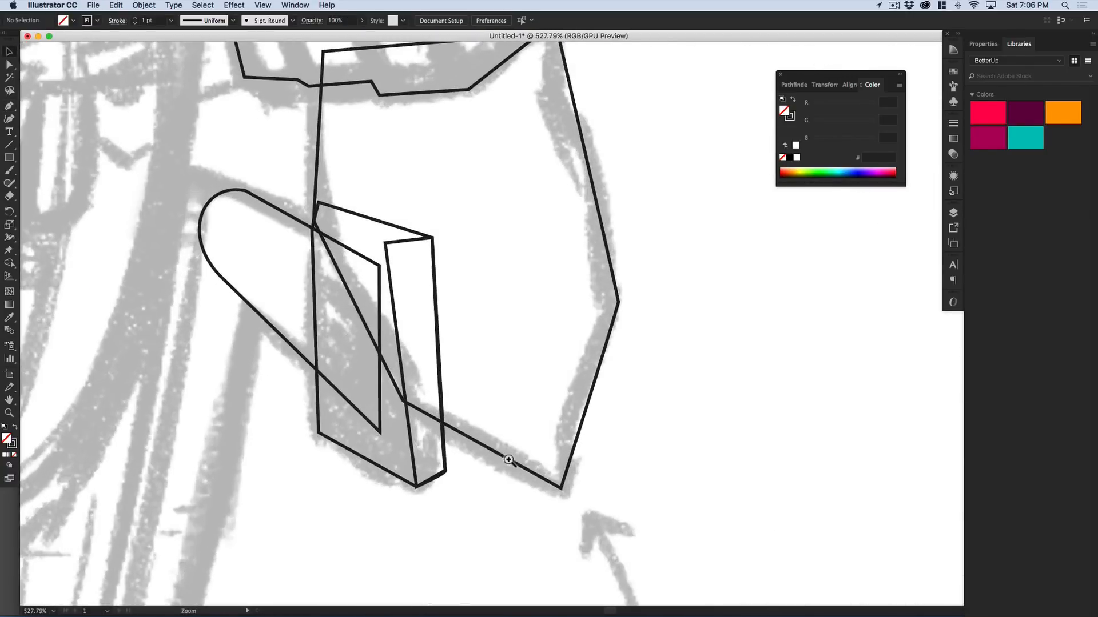
key("a")
mouse_move(444, 472)
left_mouse_down()
mouse_move(458, 455)
mouse_move(449, 474)
left_mouse_up()
left_click(473, 483)
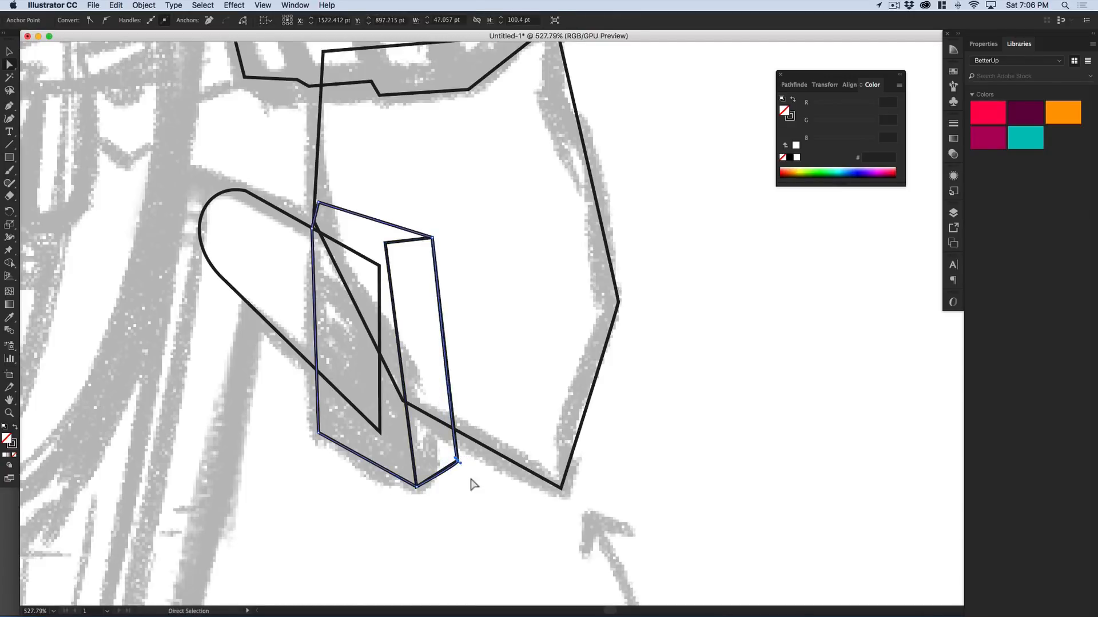
- Adjust the sleeve outline's lower inner corner slightly upward and deselect the shape
key("super+minus")
key("super+minus")
key("space")
key("v")
left_click_drag(559, 343, 424, 473)
key("space")
key("a")
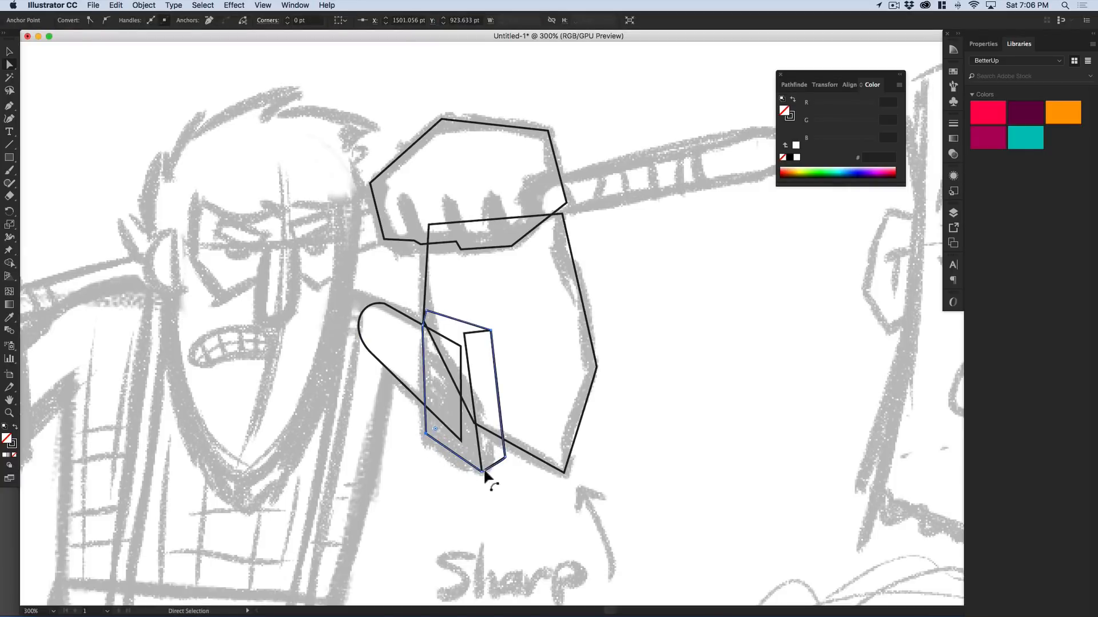
key("space")
left_click_drag(411, 412, 457, 410)
key("super+minus")
key("super+minus")
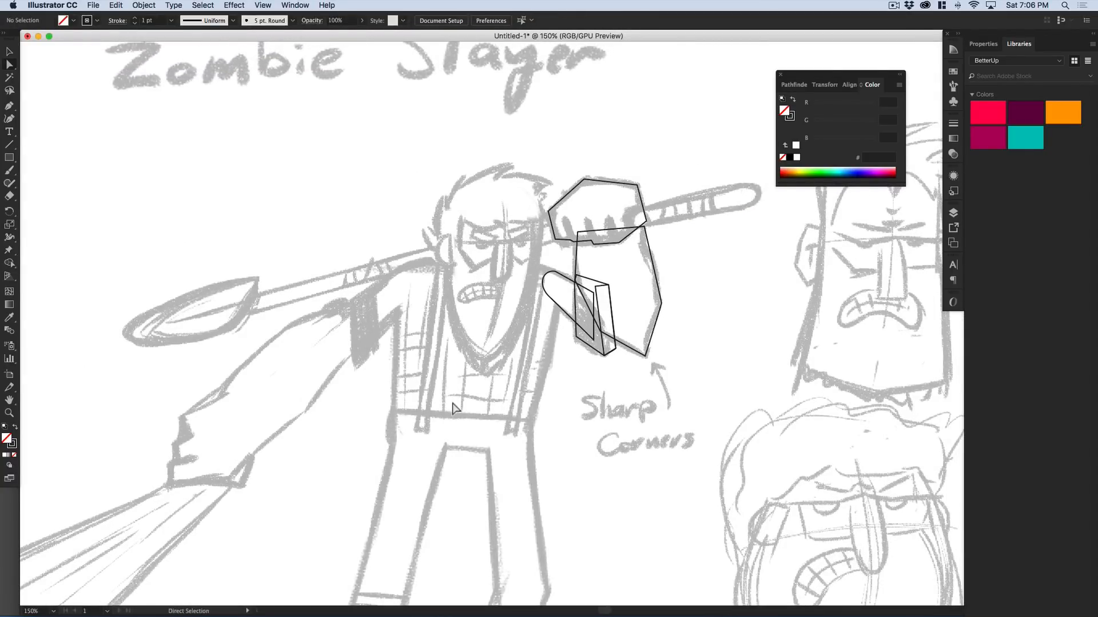
- Save the artwork as ZombieSlayer.ai in the GFX folder of the Zombie Slayer project, keeping the default Illustrator options
key("super+s")
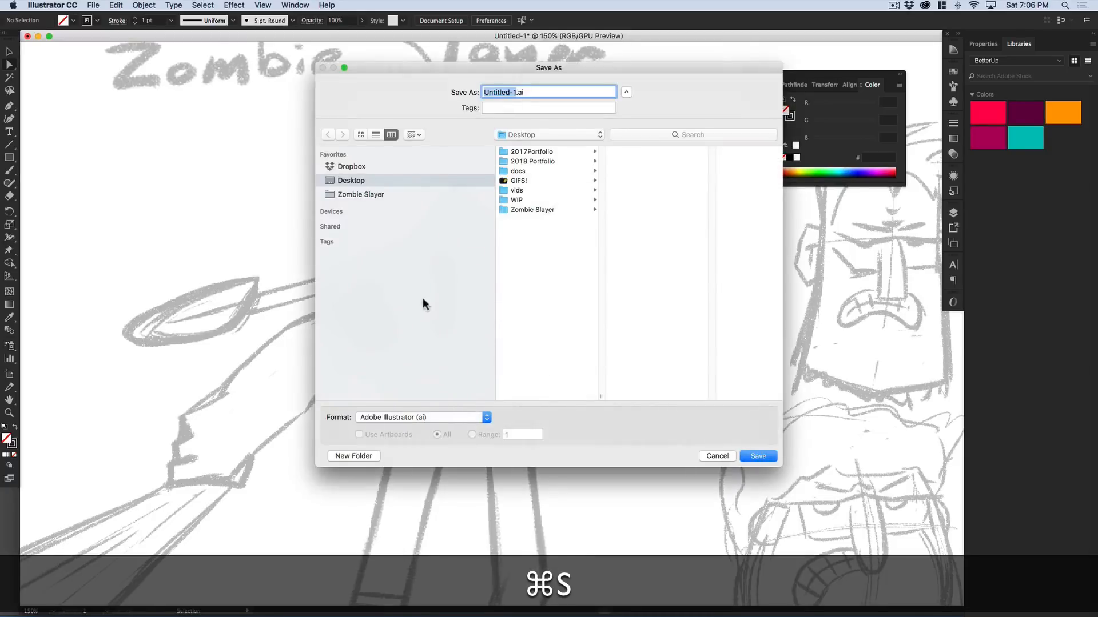
left_click(358, 194)
left_click(529, 171)
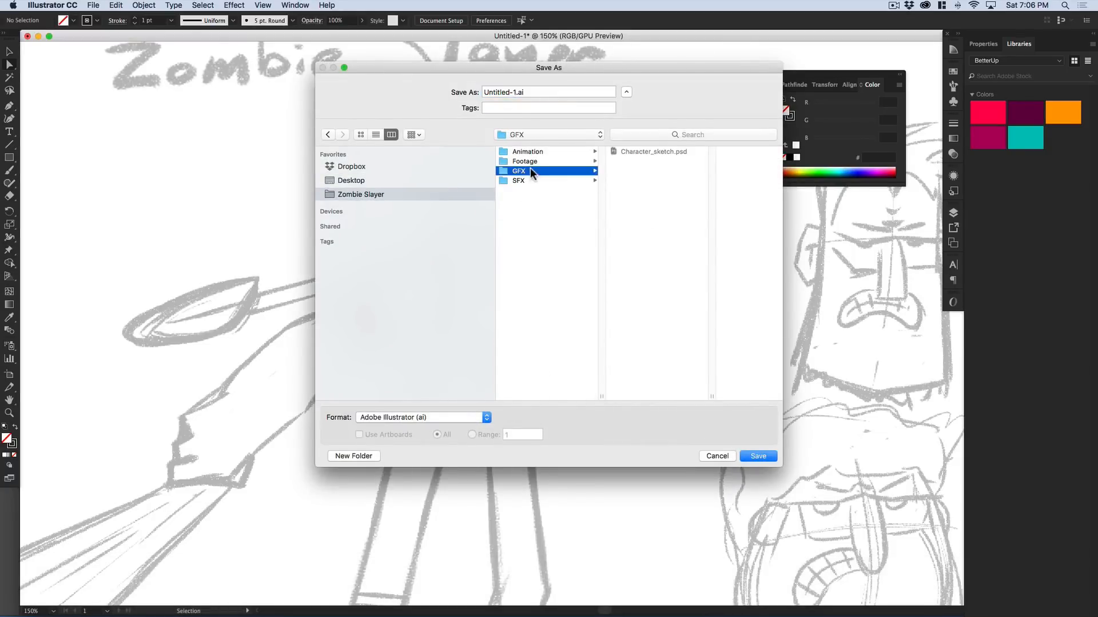
left_click(518, 93)
type("ZombieS")
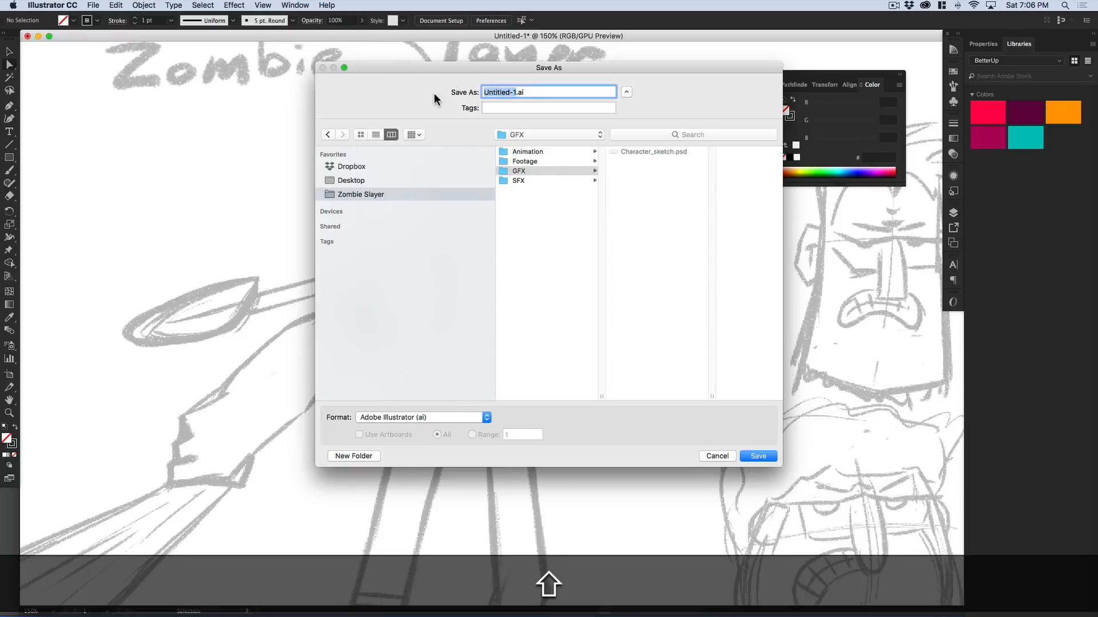
type("layer")
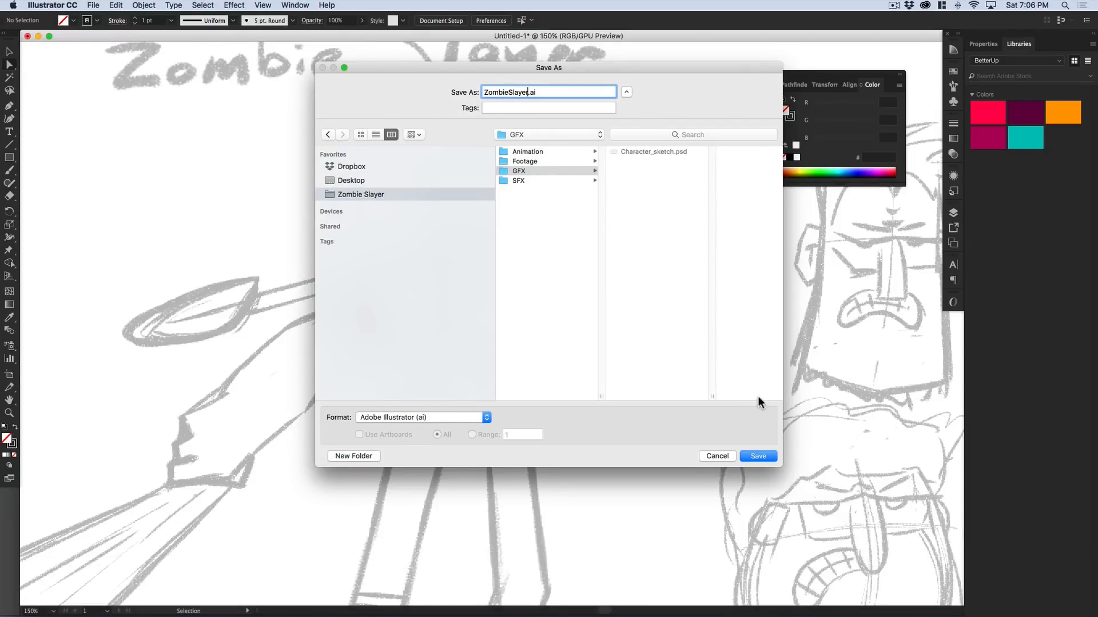
left_click(759, 457)
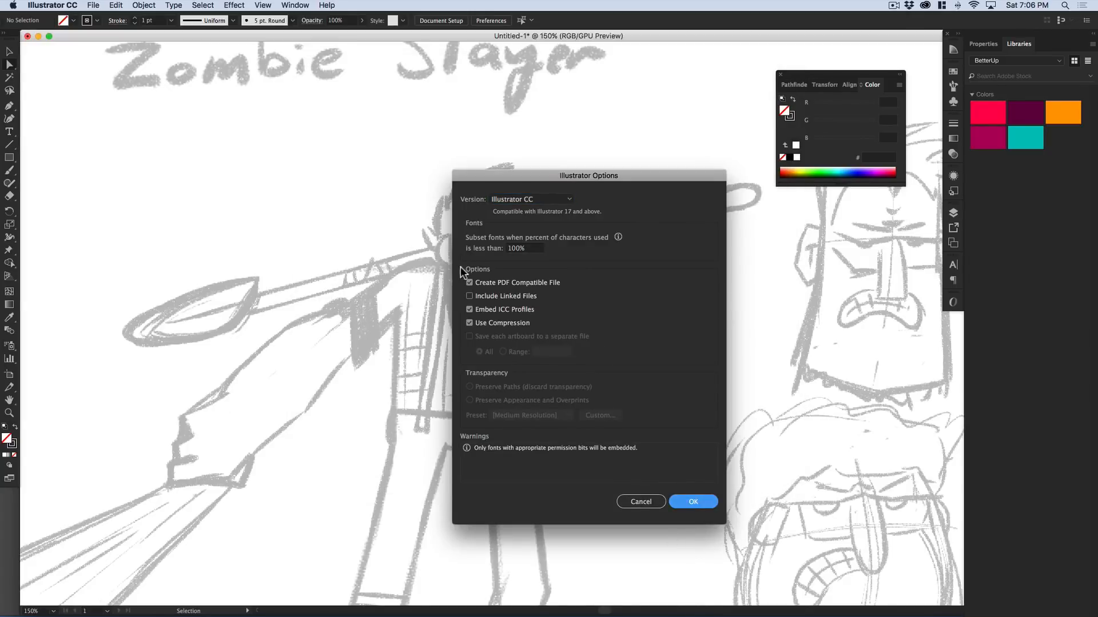
key("Return")
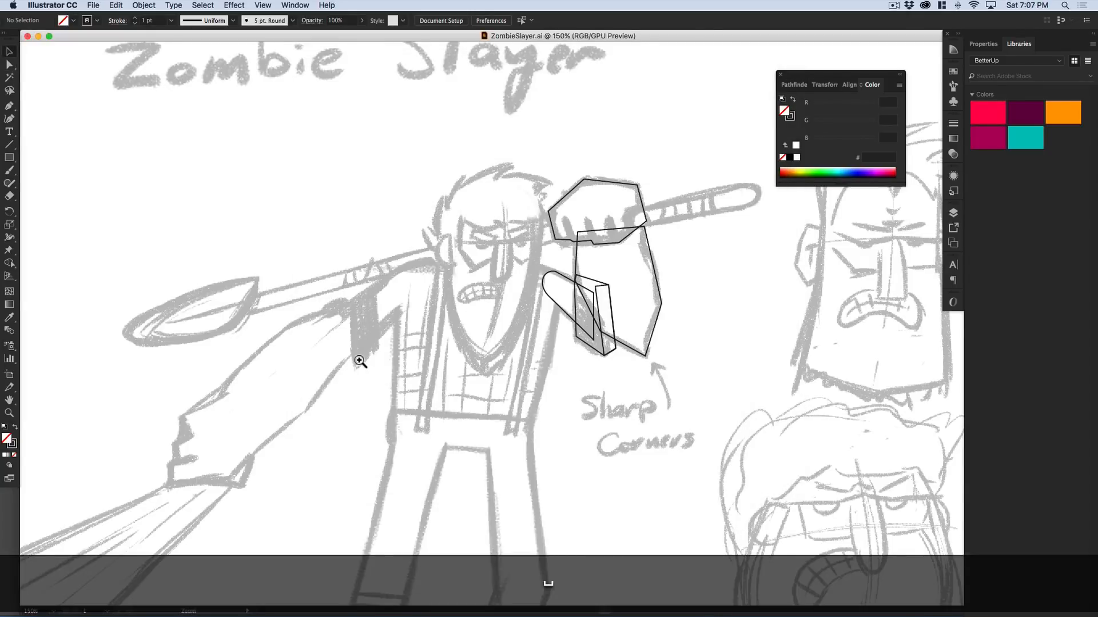
- Start a Pen outline of the lowered forearm, tracing its upper edge from the sleeve down to the wrist
left_click_drag(358, 359, 417, 353)
left_click_drag(375, 391, 419, 377)
key("p")
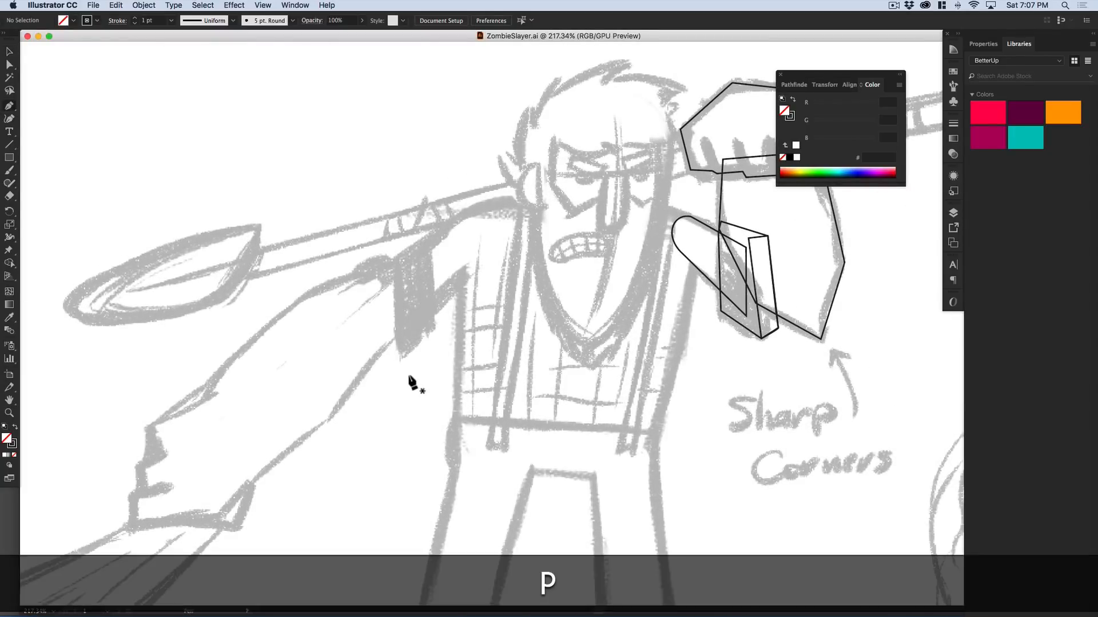
left_click(395, 261)
left_click(373, 254)
left_click(355, 266)
left_click(306, 292)
left_click(247, 329)
left_click(203, 395)
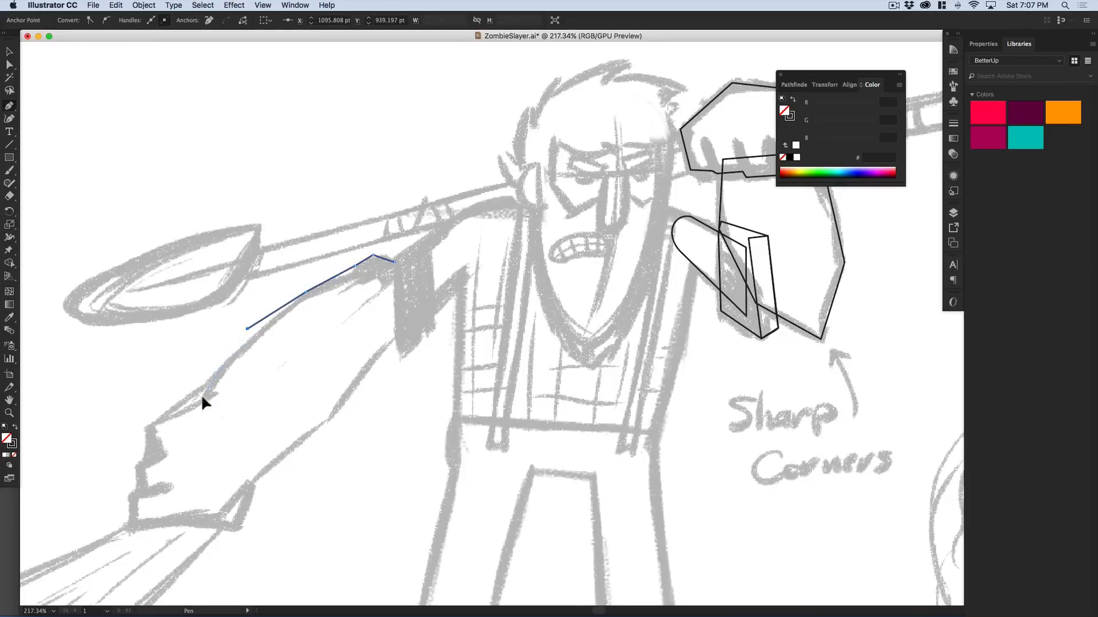
- Continue the forearm outline around the fist, following the stepped knuckles and the fist's flat lower edge
left_click(148, 426)
left_click(148, 457)
left_click(136, 466)
left_click(139, 489)
left_click(131, 491)
left_click(130, 524)
left_click(219, 524)
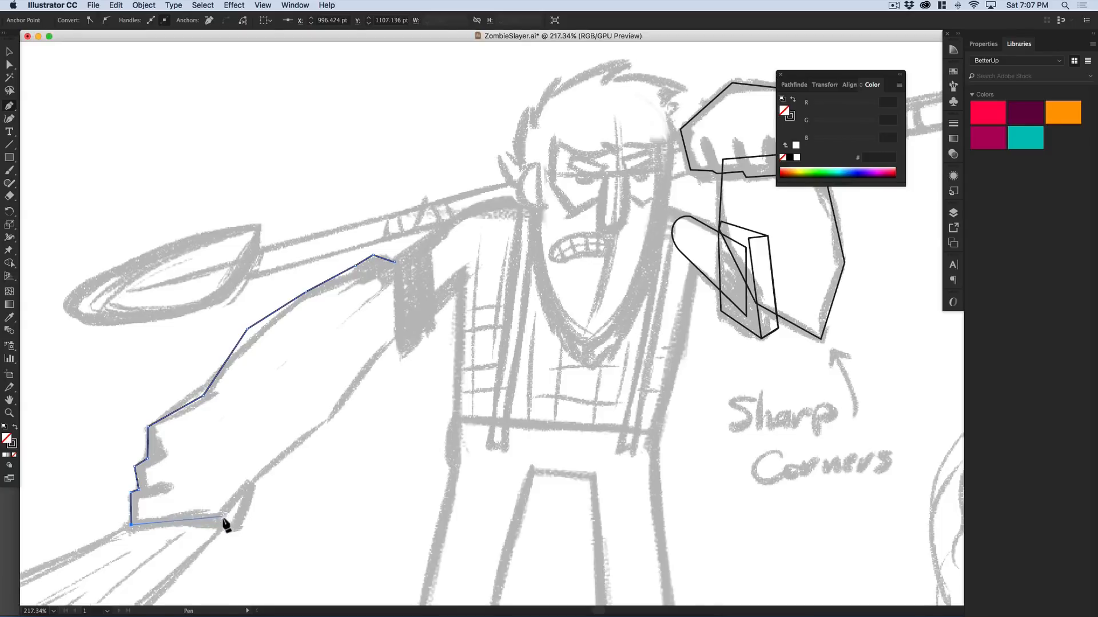
left_click(237, 526)
- Trace the lowered forearm's underside back up to the sleeve and close the outline at its starting point
left_click(253, 483)
left_click(332, 418)
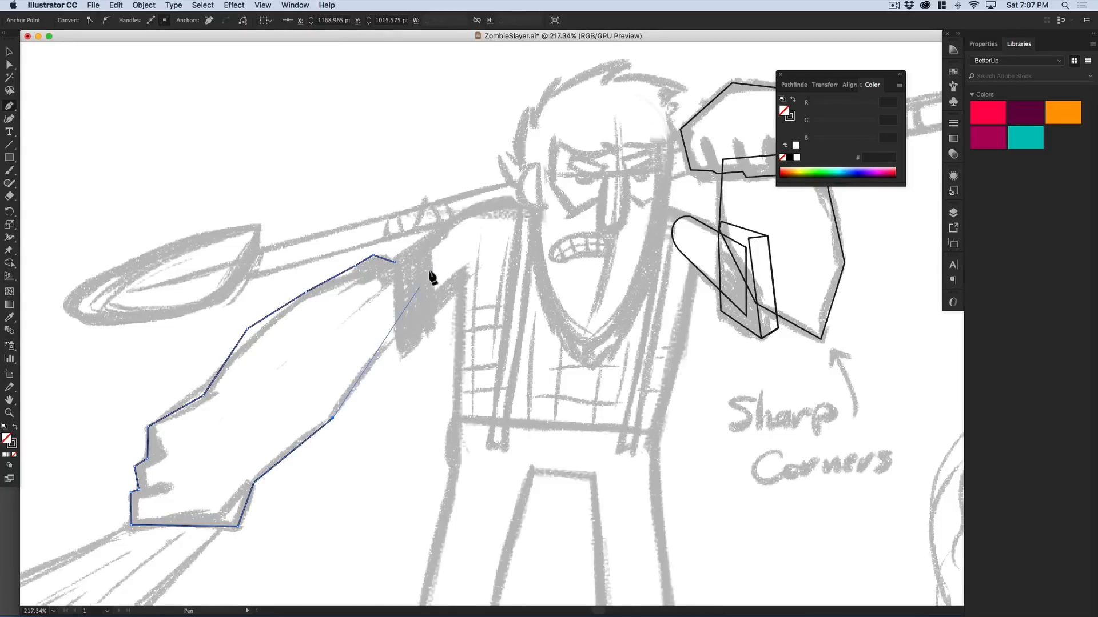
left_click(413, 312)
left_click(395, 262)
- Reposition the anchor points at the elbow end of the lowered forearm to follow the sketch, and deselect it
key("space")
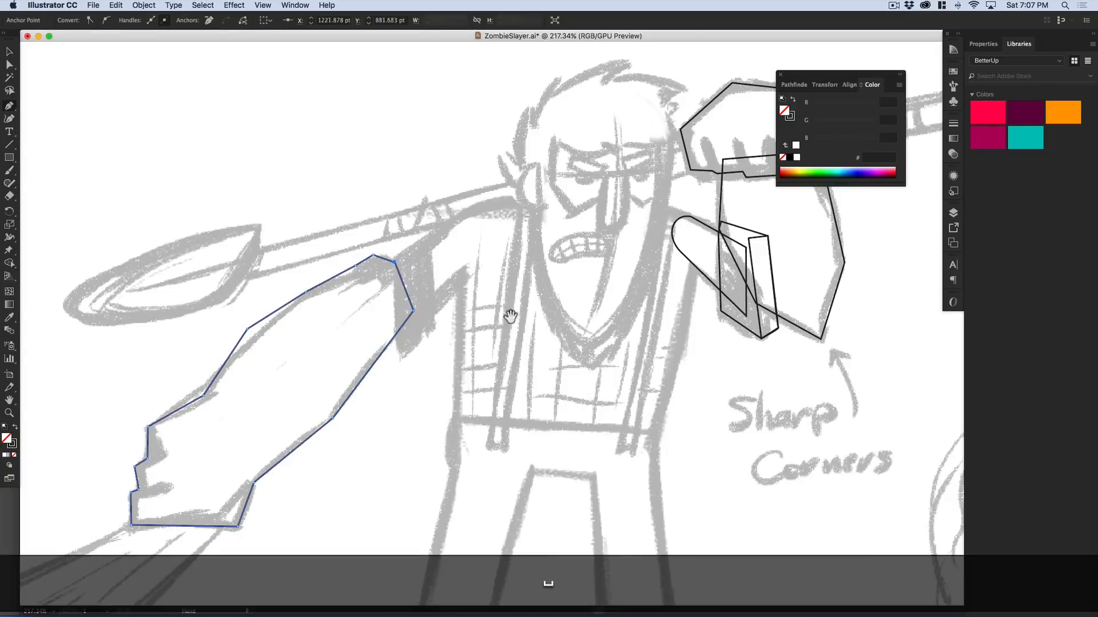
left_click_drag(496, 314, 444, 311)
key("space")
left_click_drag(283, 404, 411, 402)
key("v")
scroll(451, 271, "up", 3)
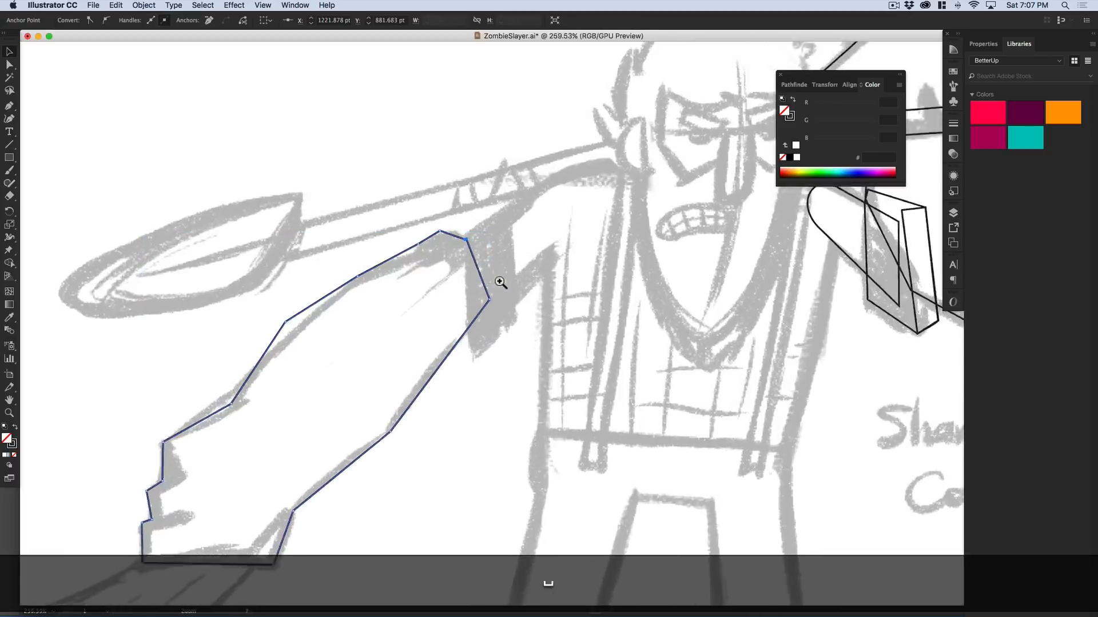
key("a")
left_click_drag(442, 223, 422, 229)
left_click(422, 238)
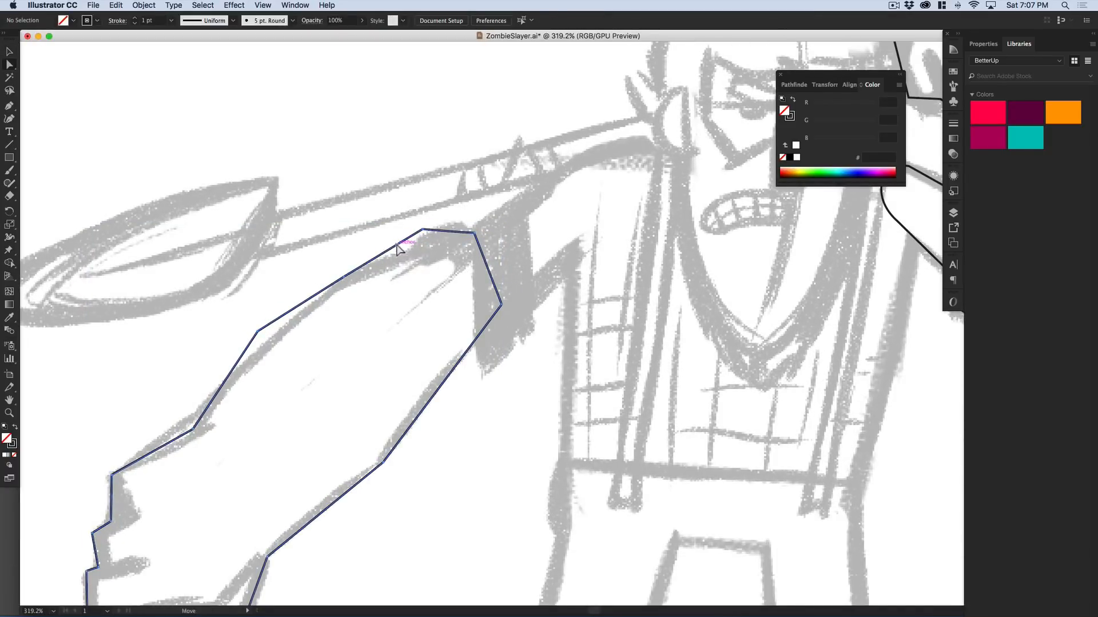
left_click(399, 246)
left_click(453, 207)
left_click_drag(421, 229, 436, 223)
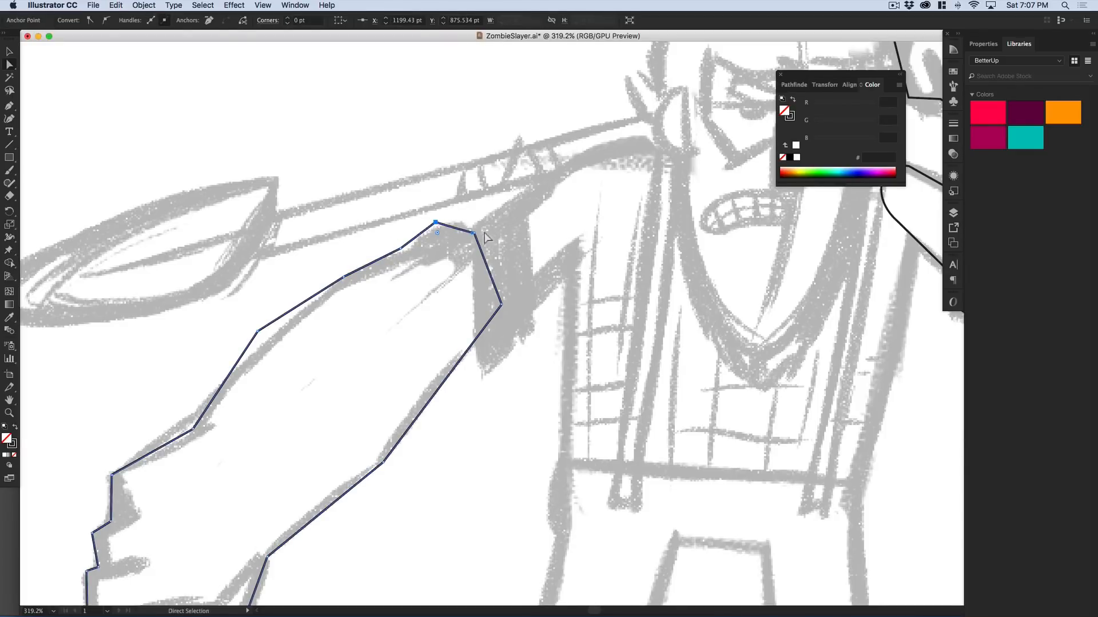
left_click(549, 249)
- Trace the lowered arm's upper arm as a closed four-corner Pen shape running from under the sleeve to the shoulder
left_click_drag(593, 264, 441, 343)
key("p")
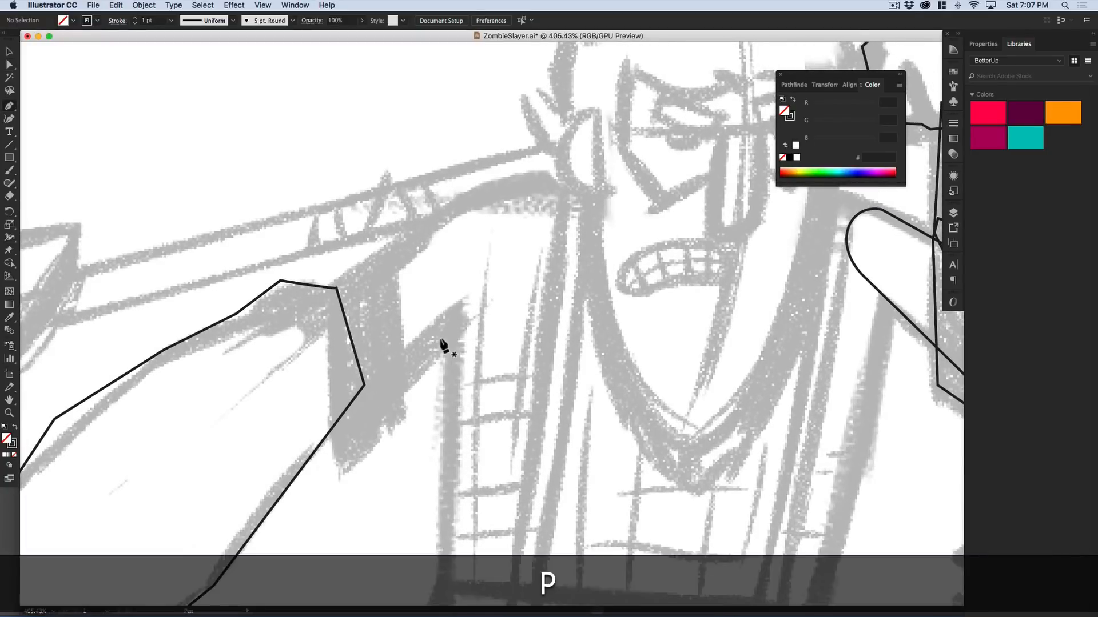
left_click(500, 278)
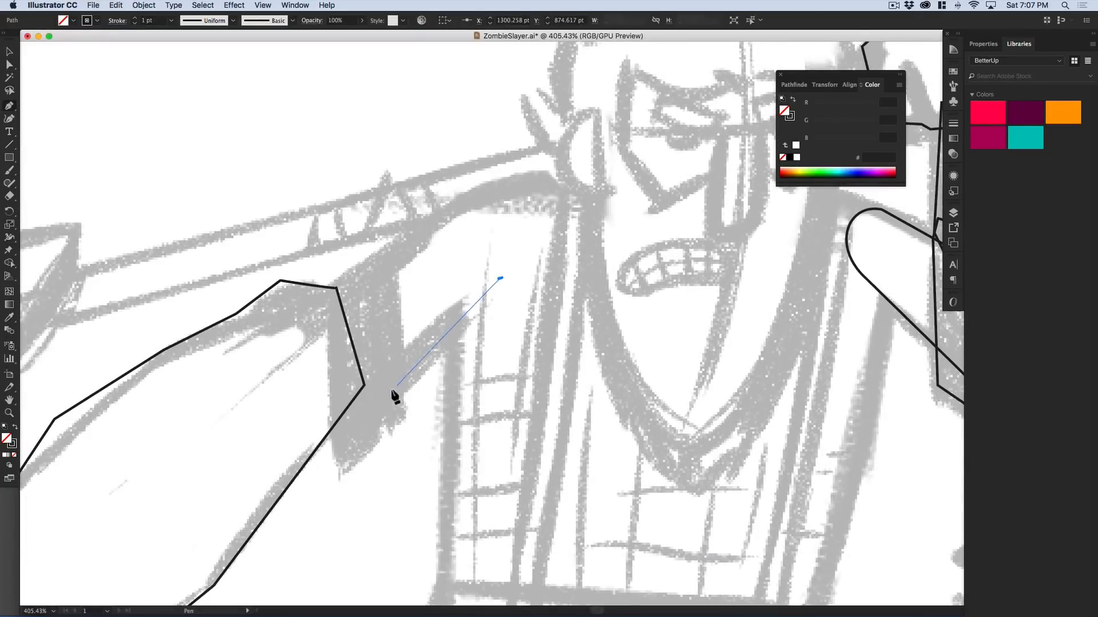
left_click(375, 403)
left_click(355, 273)
left_click(472, 195)
left_click(501, 278)
- Bend the shoulder edge of the lowered arm's upper arm outward into a rounded end
key("alt")
left_click_drag(490, 240, 536, 238)
key("a")
- Trace the lowered arm's shaded rolled sleeve as a closed five-corner Pen shape and deselect it
key("p")
scroll(456, 367, "down", 1)
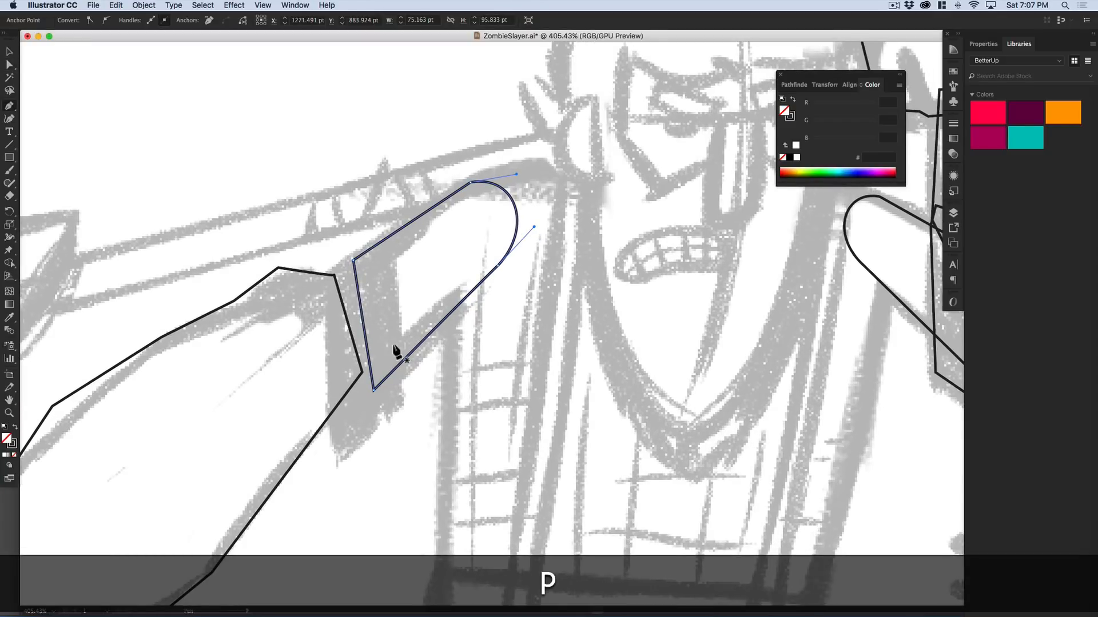
left_click(377, 235)
left_click(411, 407)
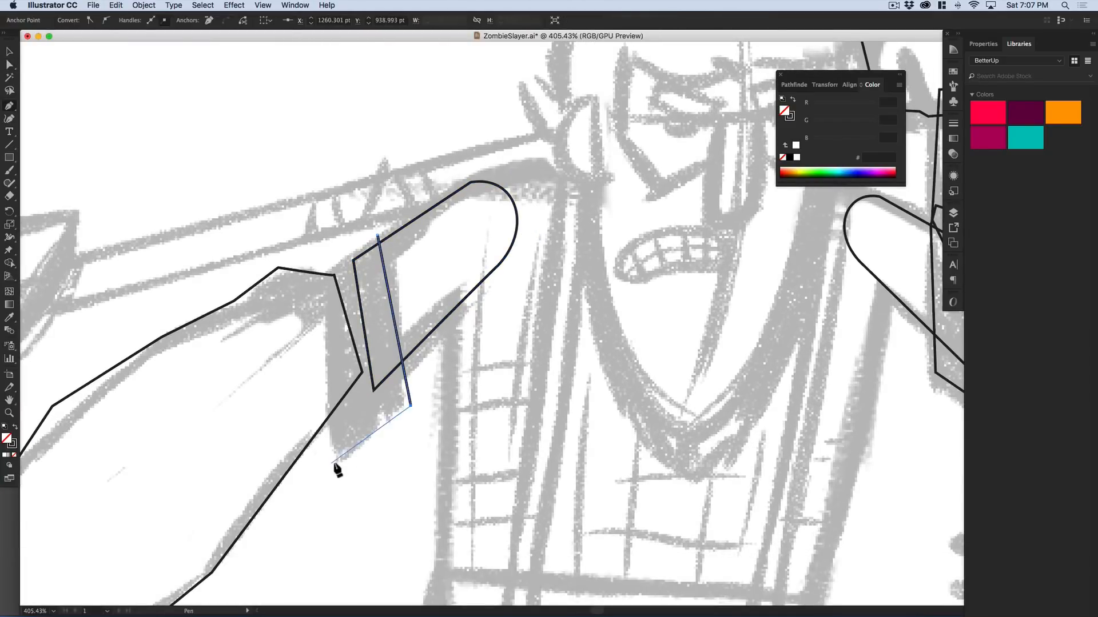
left_click(345, 459)
left_click_drag(328, 458, 320, 394)
left_click(322, 264)
left_click(378, 233)
key("cmd+z")
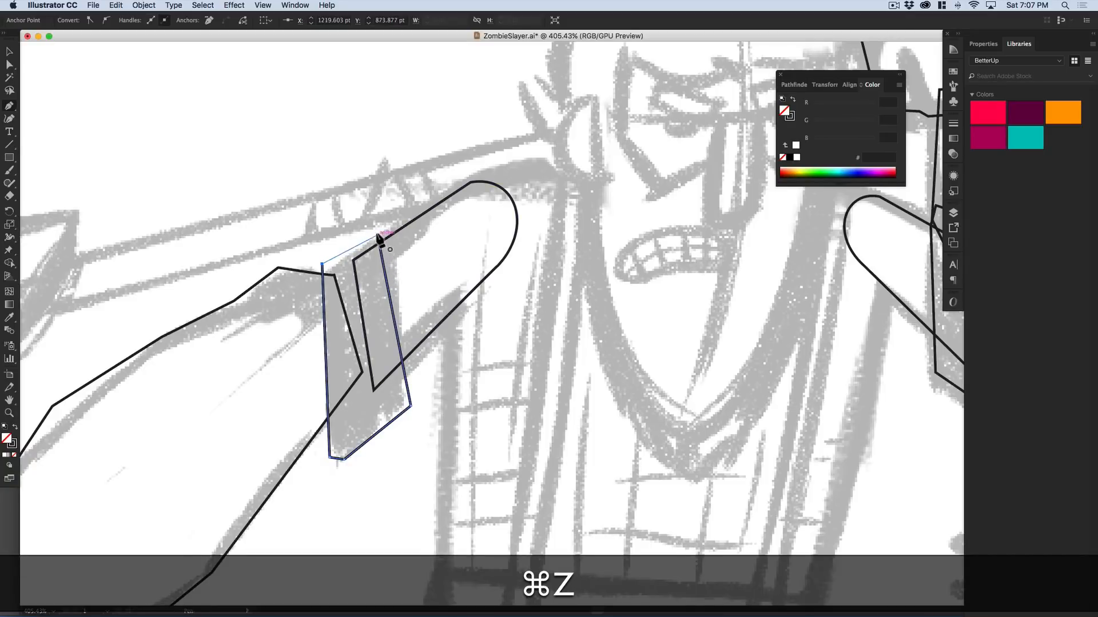
key("cmd+shift+a")
- Add a narrow closed side panel along the rolled sleeve's inner edge, sharing its two corners, and deselect it
left_click(411, 406)
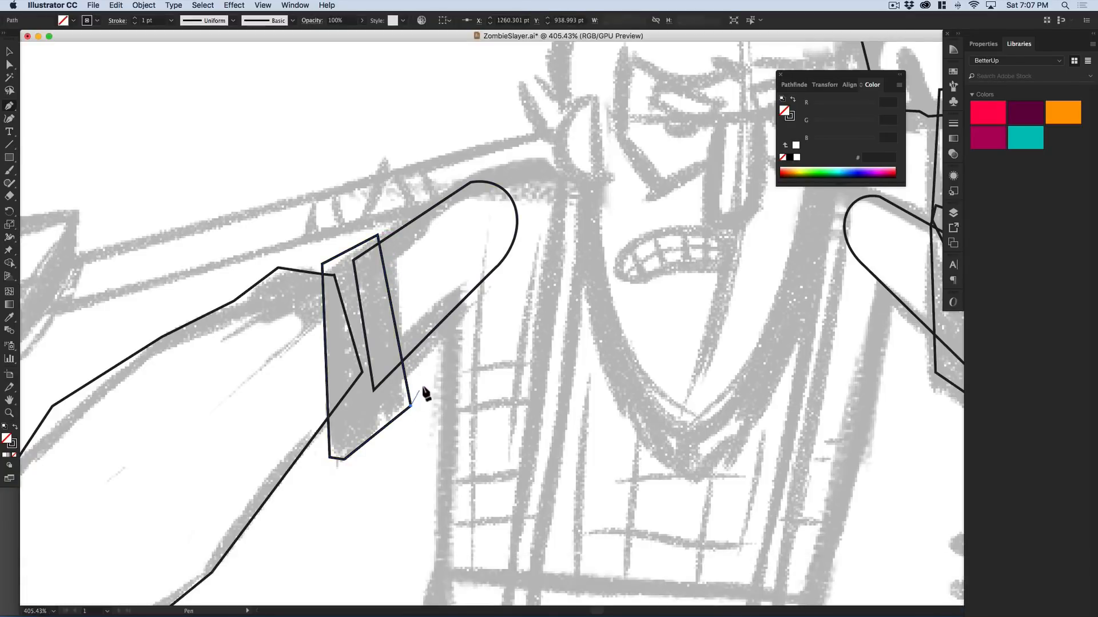
left_click(425, 385)
left_click(388, 232)
left_click(377, 235)
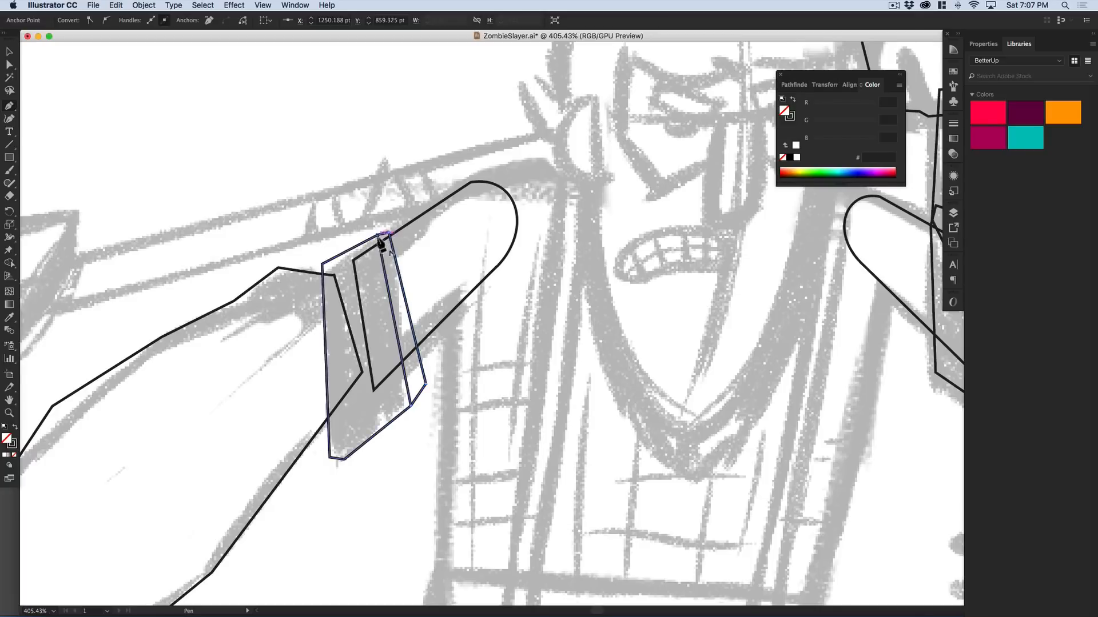
left_click(412, 407)
key("v")
scroll(464, 452, "left", 1)
key("super+shift+a")
- Draw two finger crease lines from the lowered fist's knuckle notches and a short slanted line at its lower edge
key("a")
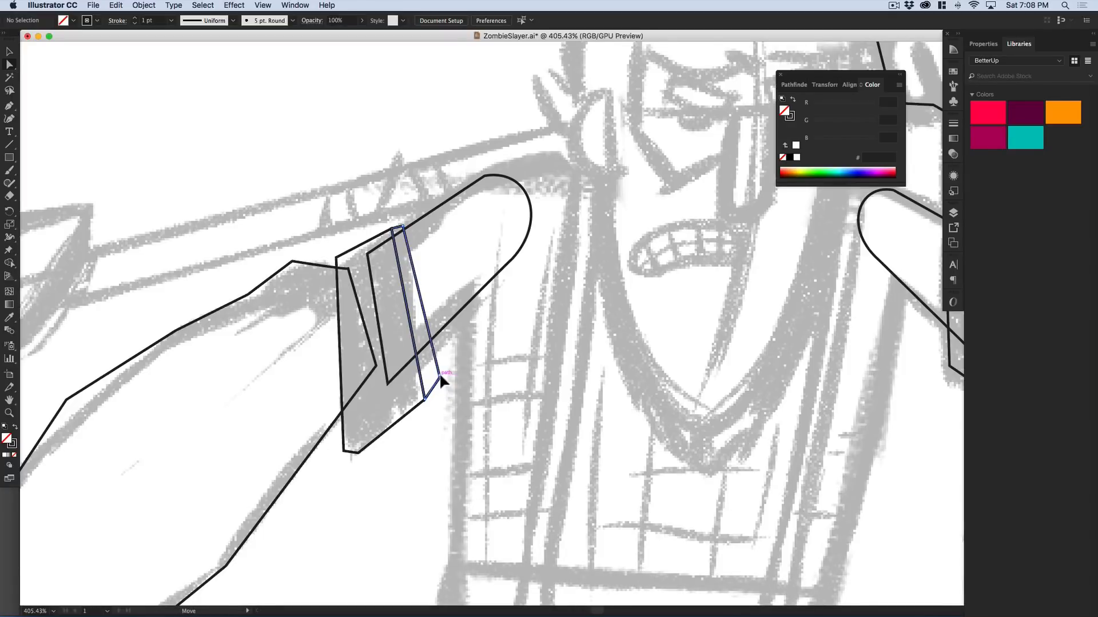
key("space")
scroll(373, 448, "left", 3)
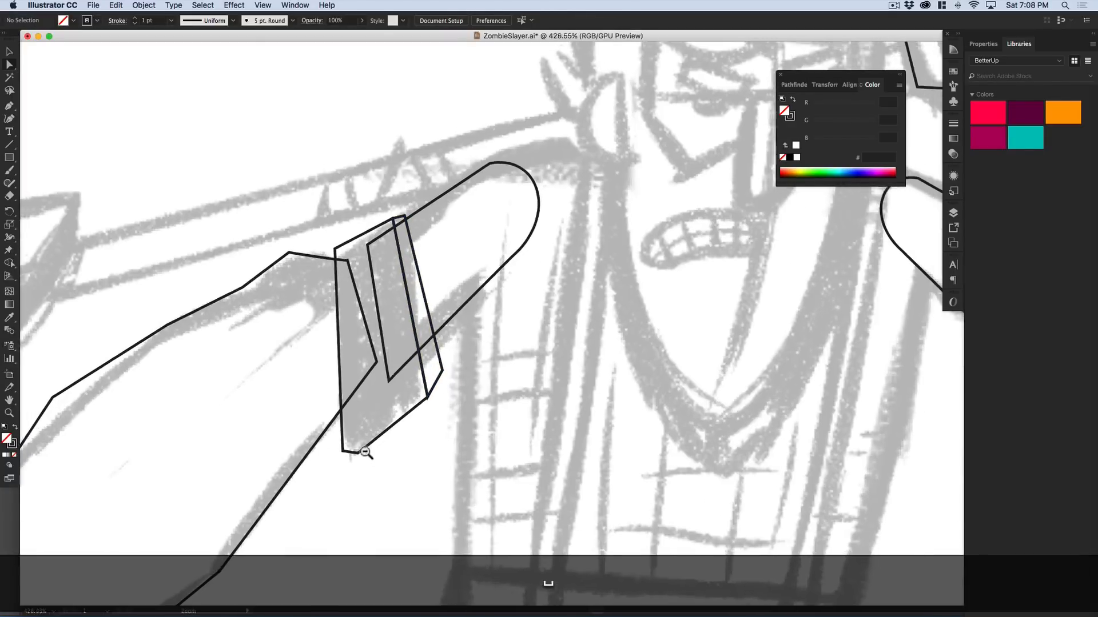
scroll(337, 475, "down", 2)
scroll(463, 378, "down", 4)
scroll(411, 404, "up", 4)
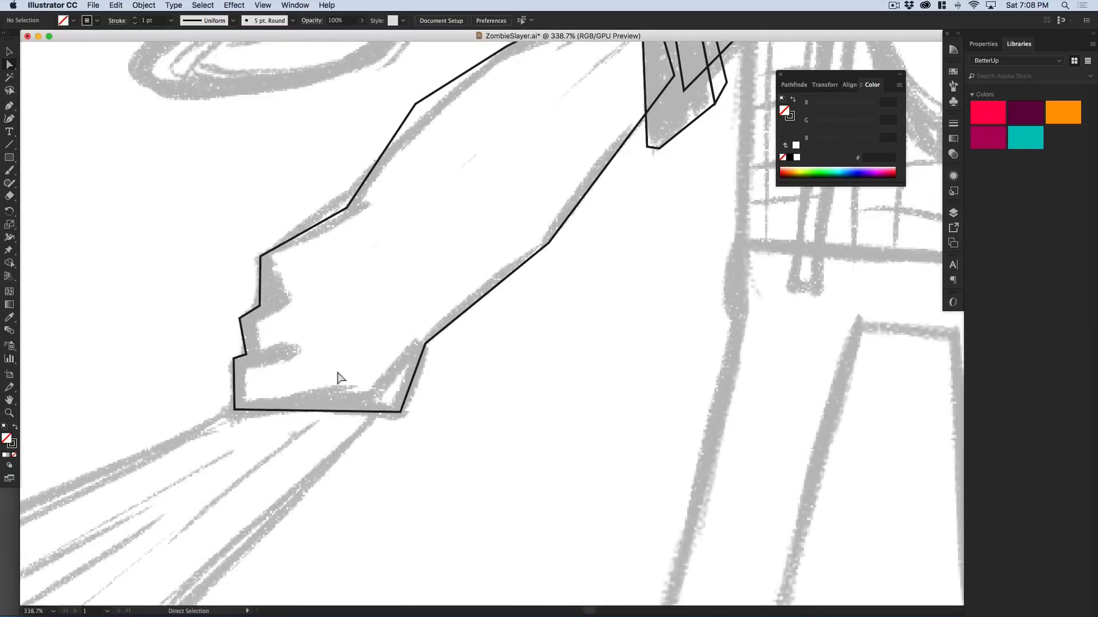
scroll(312, 346, "up", 2)
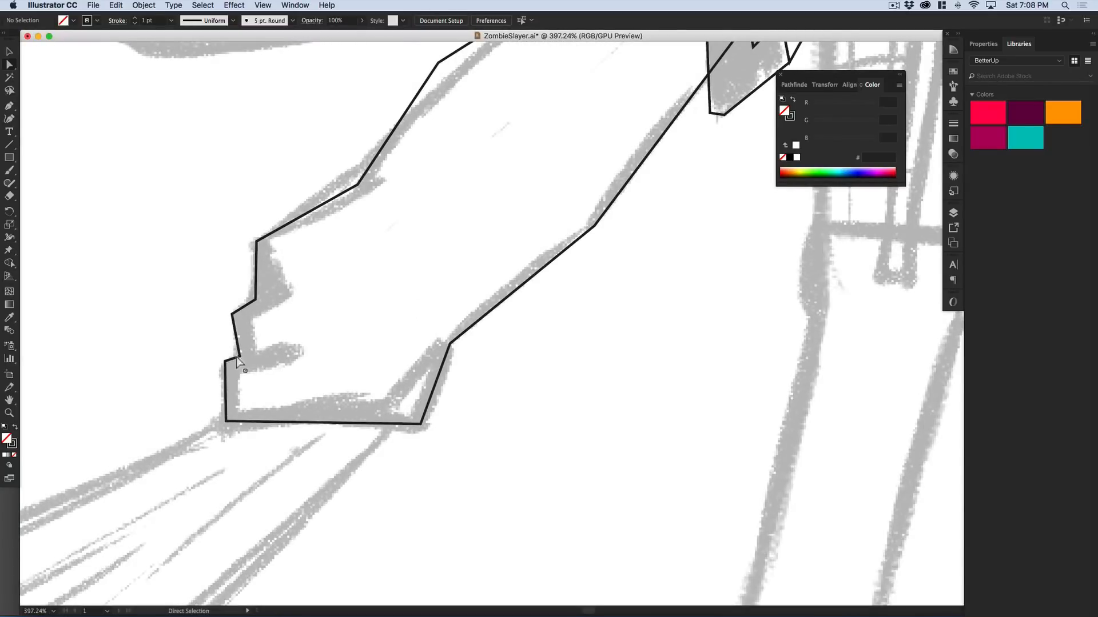
key("backslash")
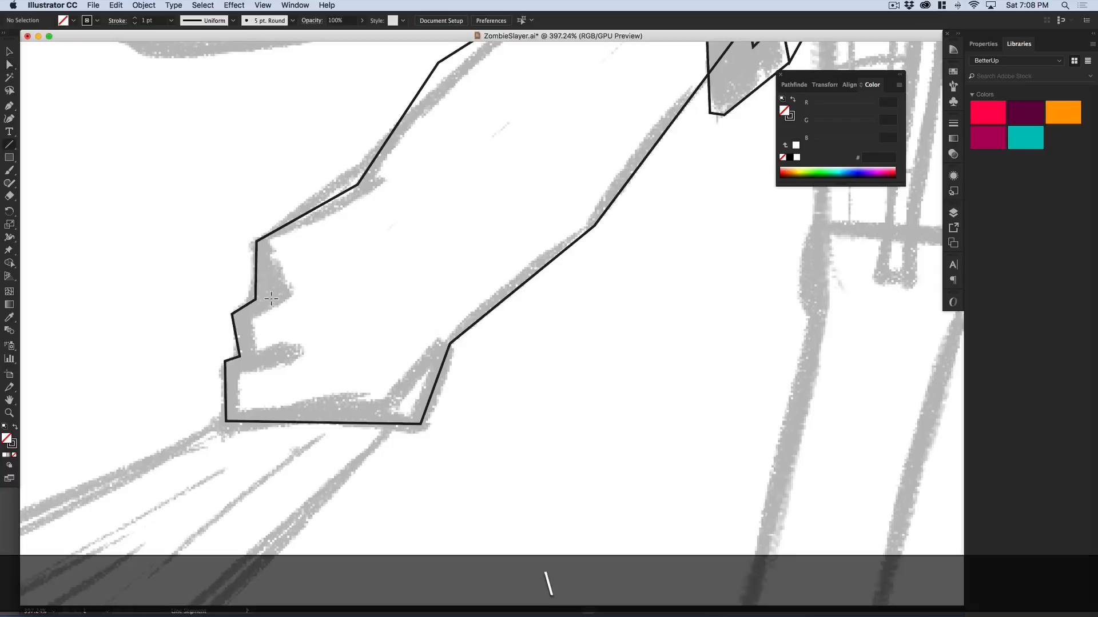
left_click_drag(239, 356, 302, 335)
left_click_drag(255, 299, 314, 268)
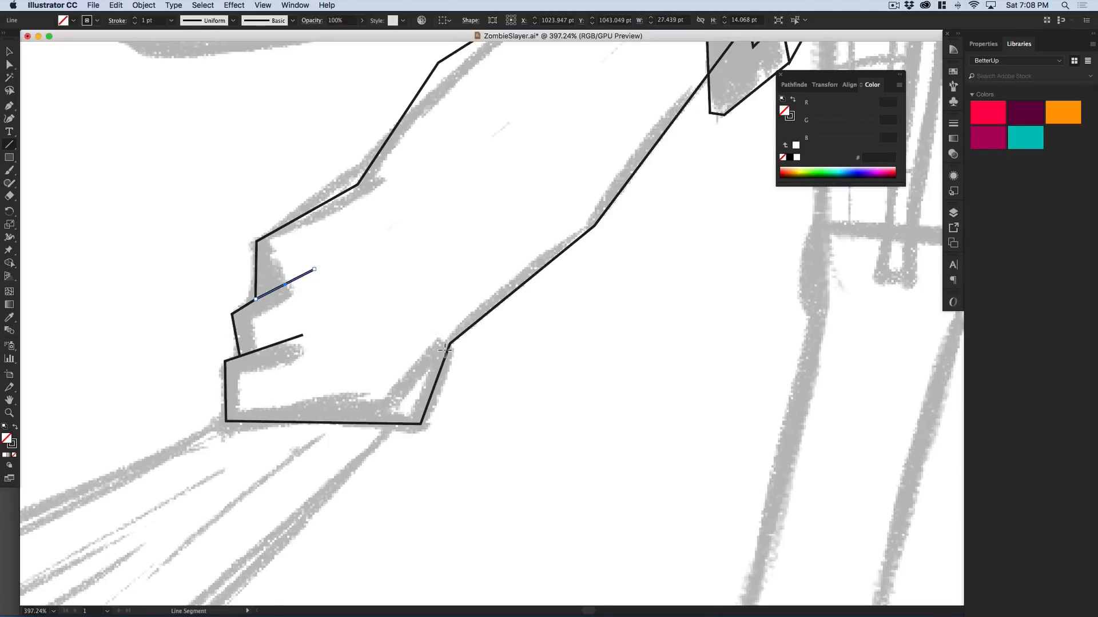
left_click_drag(372, 423, 400, 384)
key("v")
key("super+shift+a")
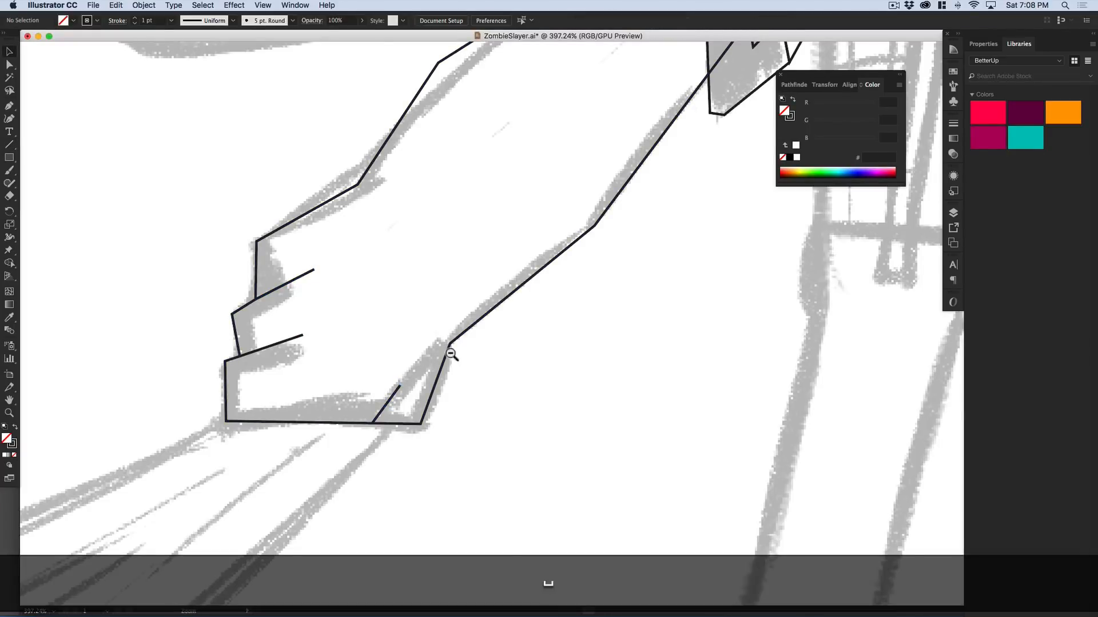
- Return to a view of the whole character and save the file
key("super+minus")
key("super+minus")
key("super+minus")
left_click_drag(569, 431, 276, 461)
key("super+s")
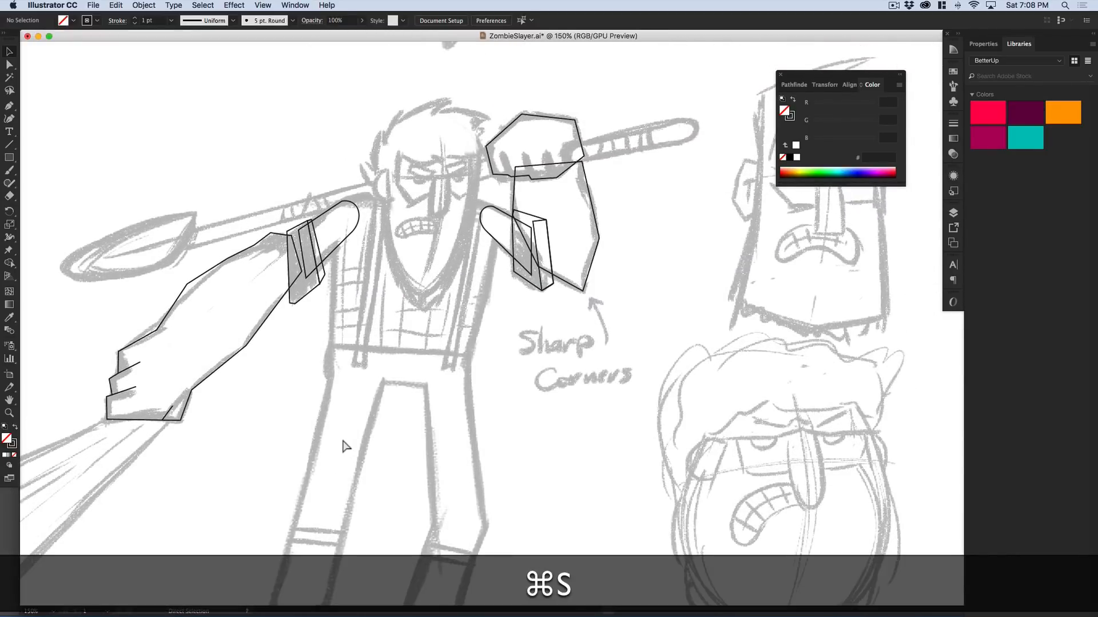
- Trace the torso as a closed five-corner Pen shape and round its two lower corners to about 26 pt
left_click_drag(467, 245, 437, 426)
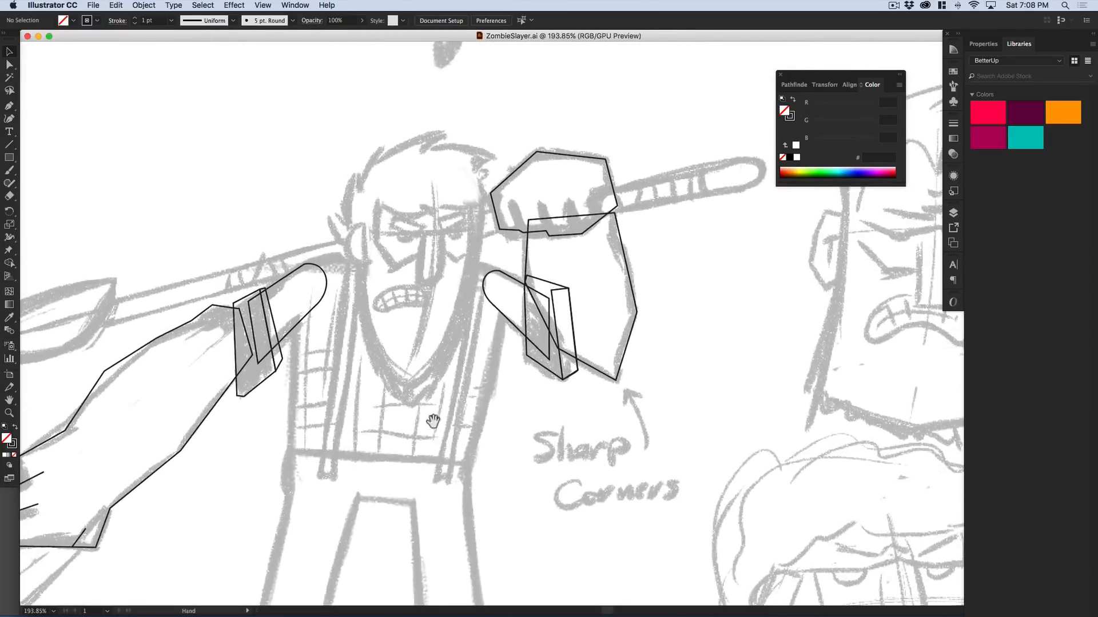
key("p")
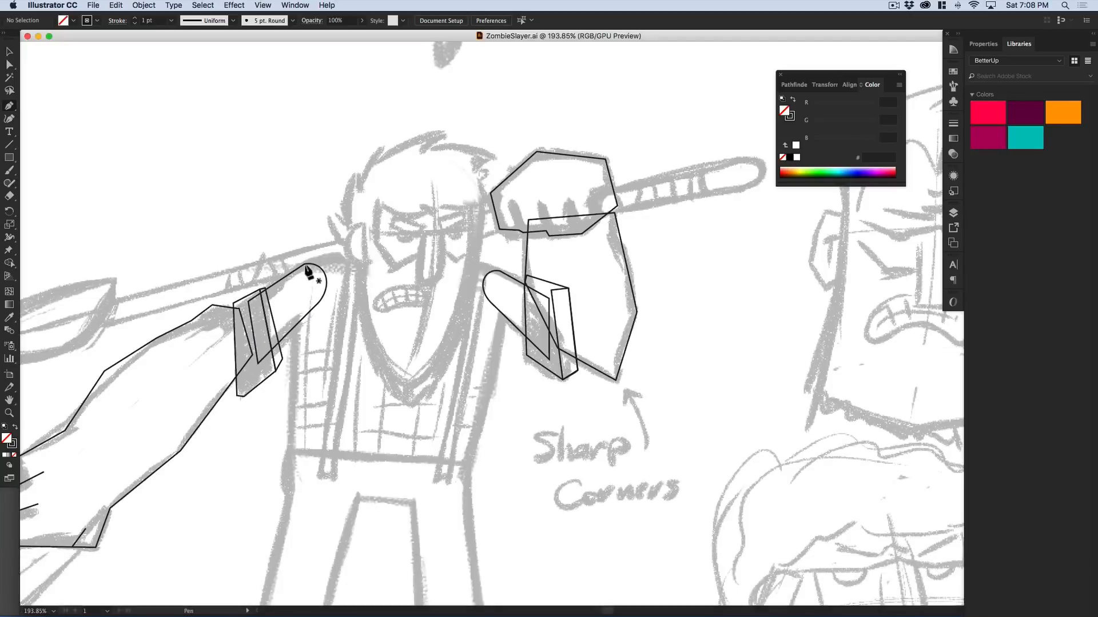
left_click(303, 256)
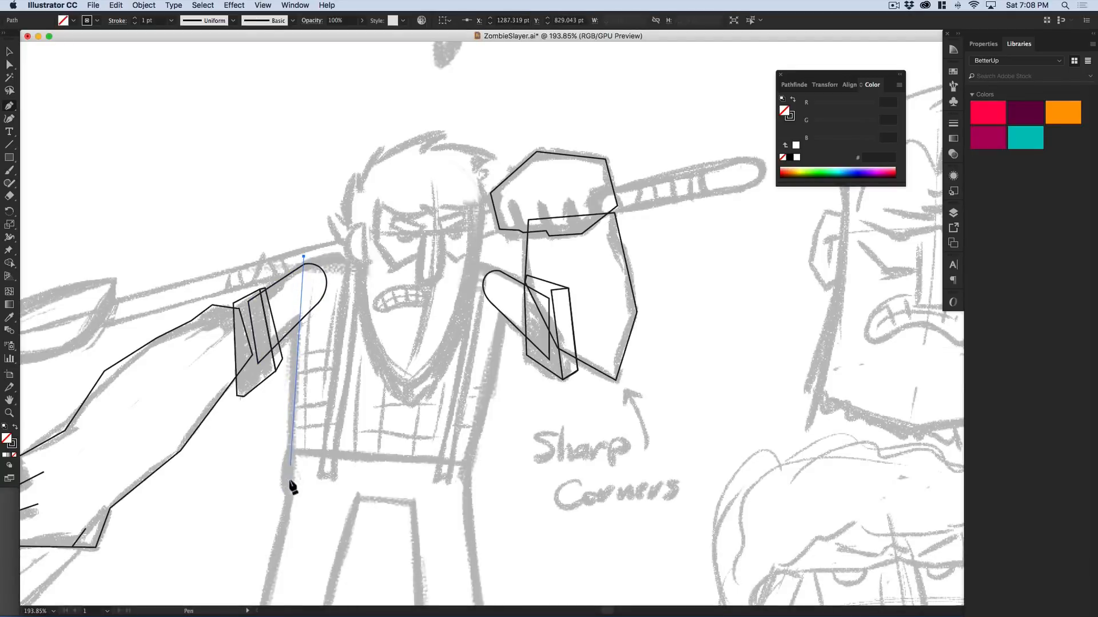
left_click(287, 490)
left_click(467, 506)
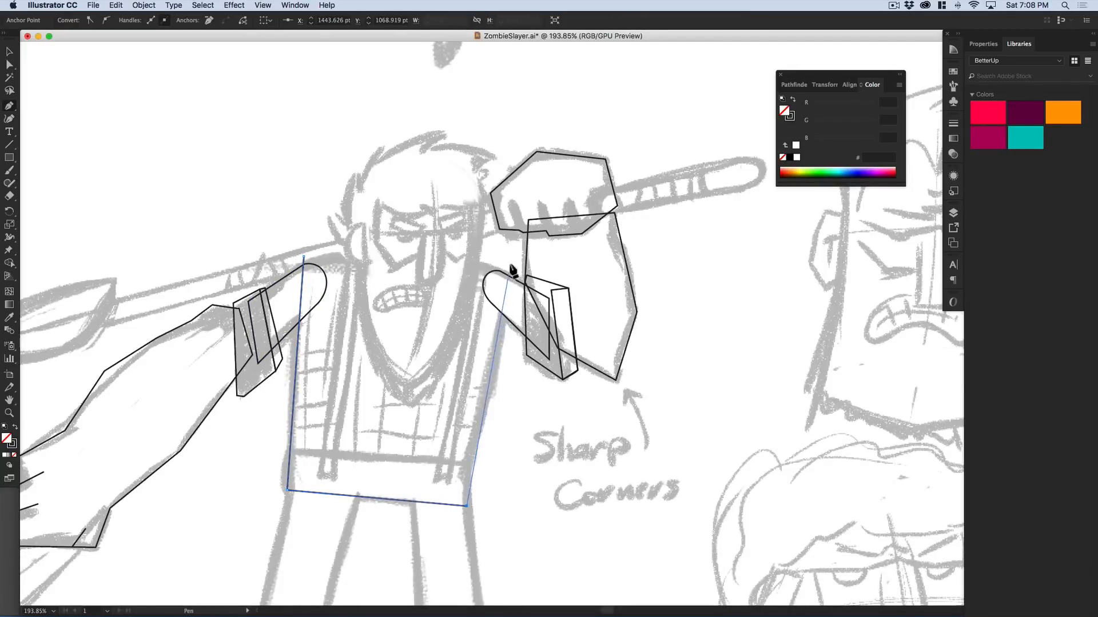
left_click(506, 267)
left_click(418, 245)
left_click(303, 257)
key("a")
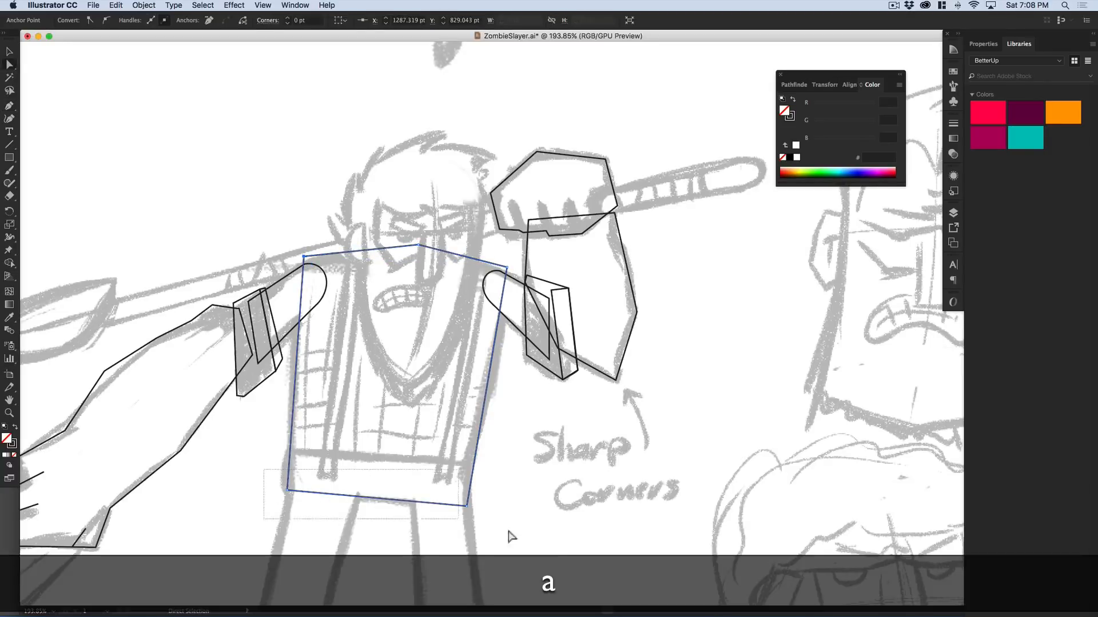
left_click_drag(457, 494, 446, 473)
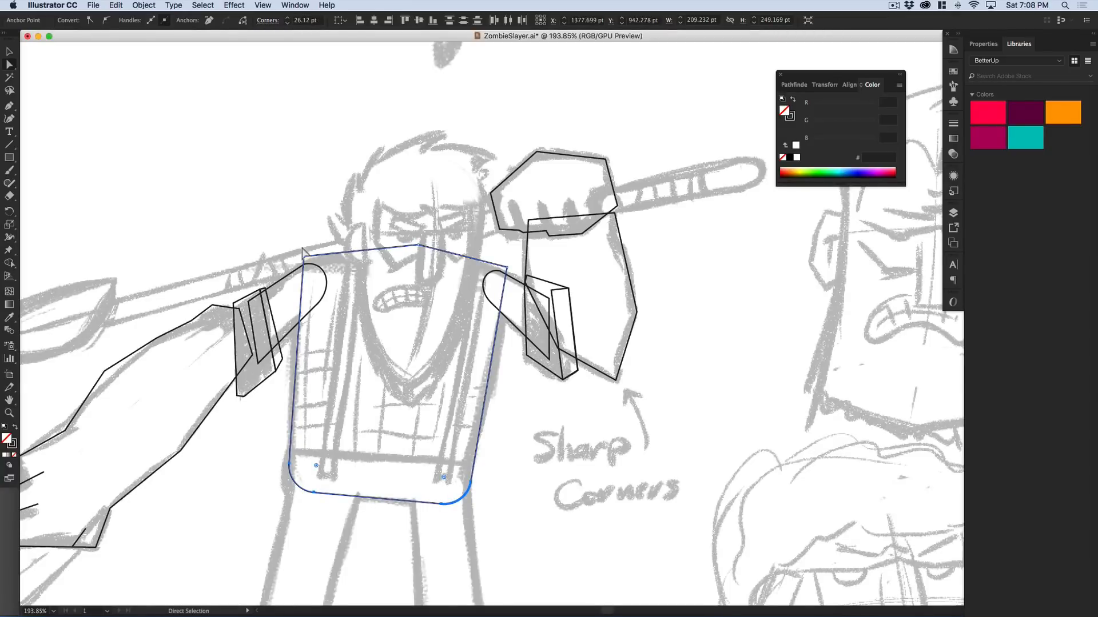
- Round the torso's left shoulder corner to about 27 pt, round the right shoulder similarly, curve the top centre point, and deselect
left_click_drag(307, 259, 330, 282)
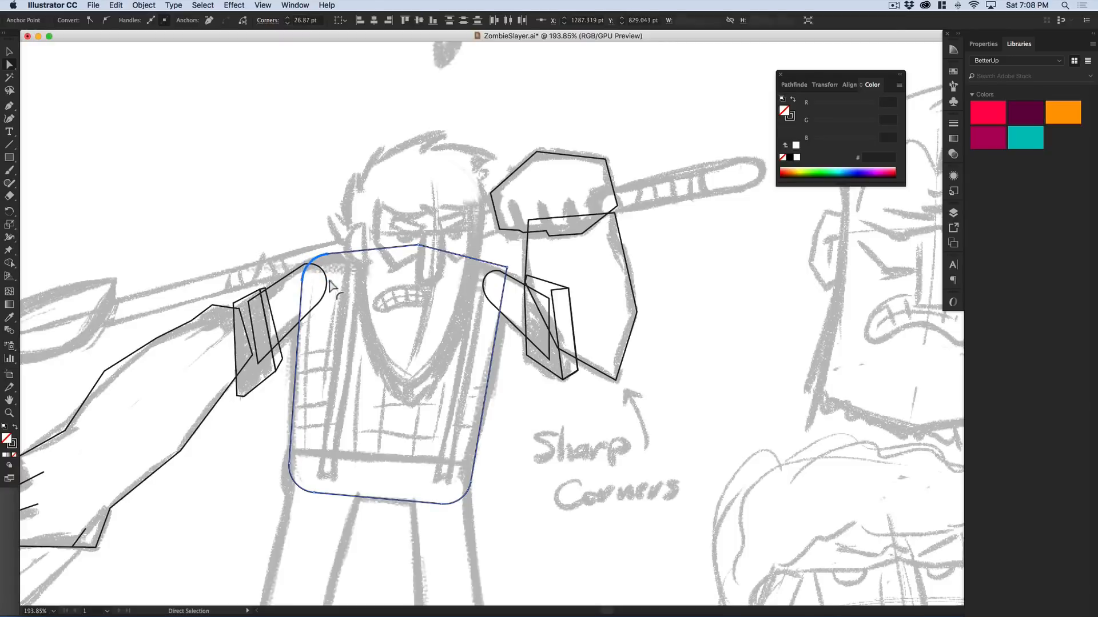
left_click(507, 269)
left_click_drag(502, 274, 473, 290)
left_click(411, 244)
left_click_drag(423, 264, 356, 544)
key("v")
left_click(508, 563)
left_click_drag(358, 319, 416, 378)
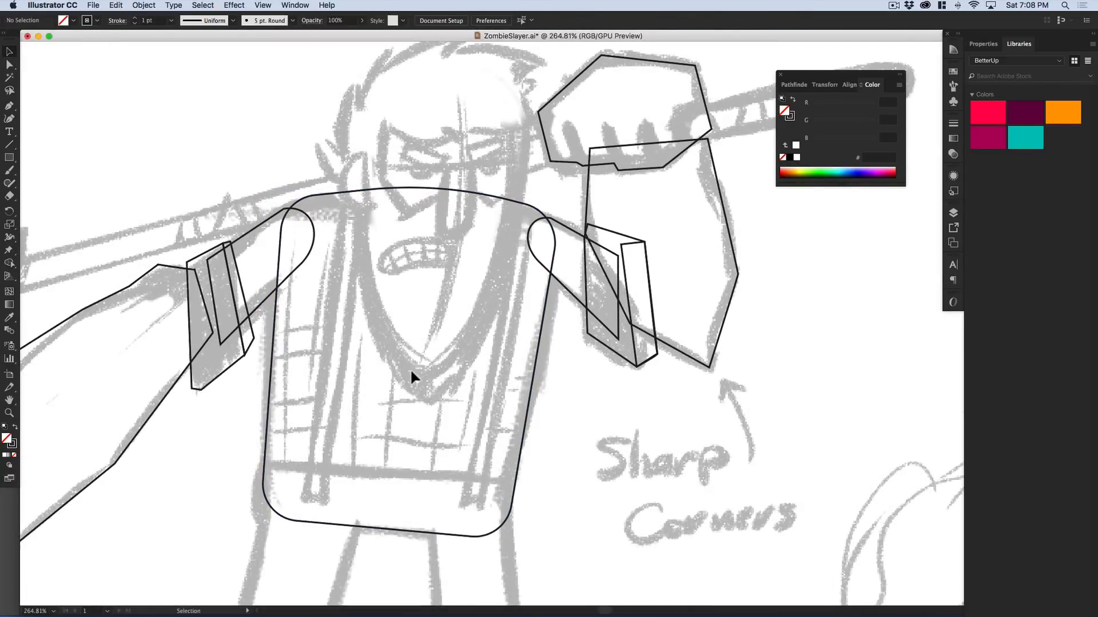
- Draw two slanted suspender lines from the torso's top edge down to the sketched waistline
key("backslash")
left_click_drag(350, 191, 316, 463)
left_click_drag(525, 205, 476, 473)
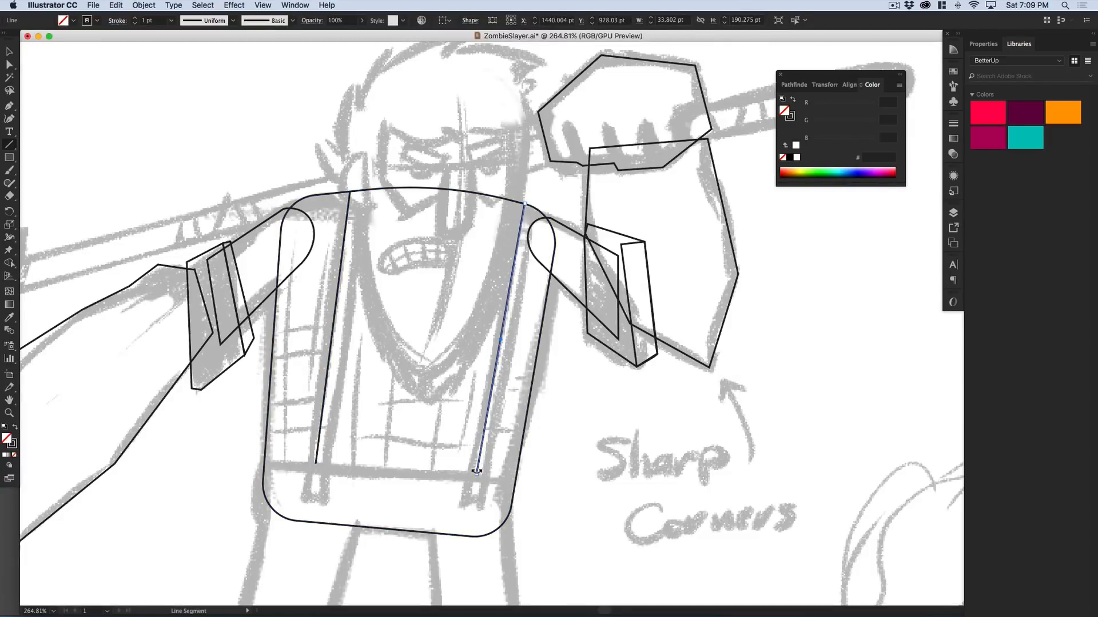
- Trace the two suspender clips as closed four-corner Pen shapes at the lower ends of the suspender lines
key("p")
left_click(305, 468)
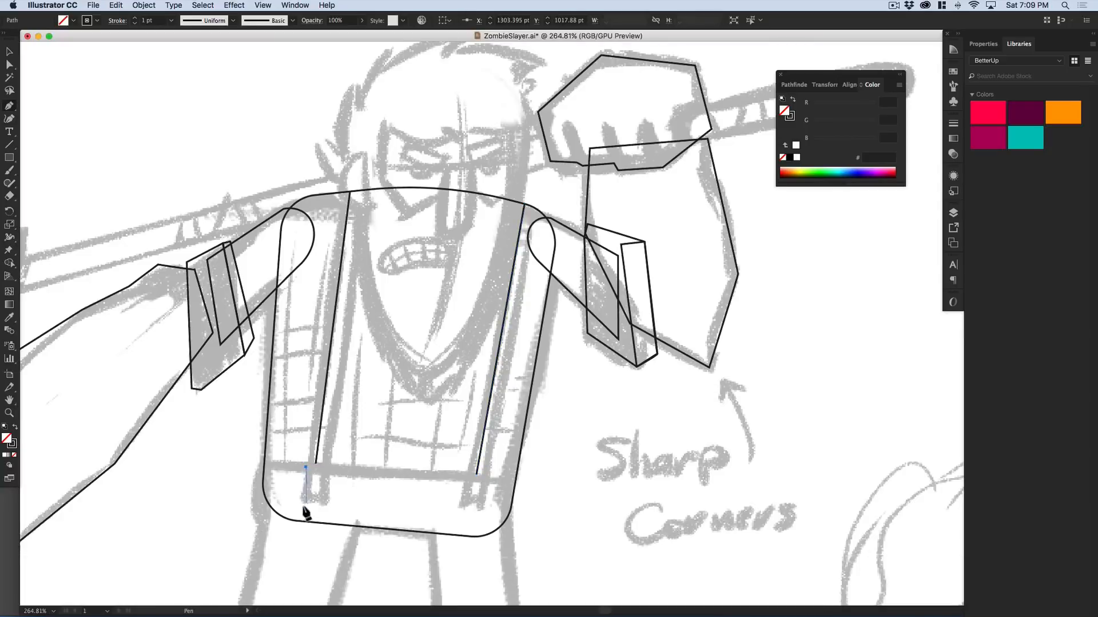
left_click(301, 504)
left_click(329, 503)
left_click(326, 466)
left_click(305, 468)
left_click(462, 476)
left_click(459, 506)
left_click(485, 508)
left_click(487, 478)
left_click(462, 476)
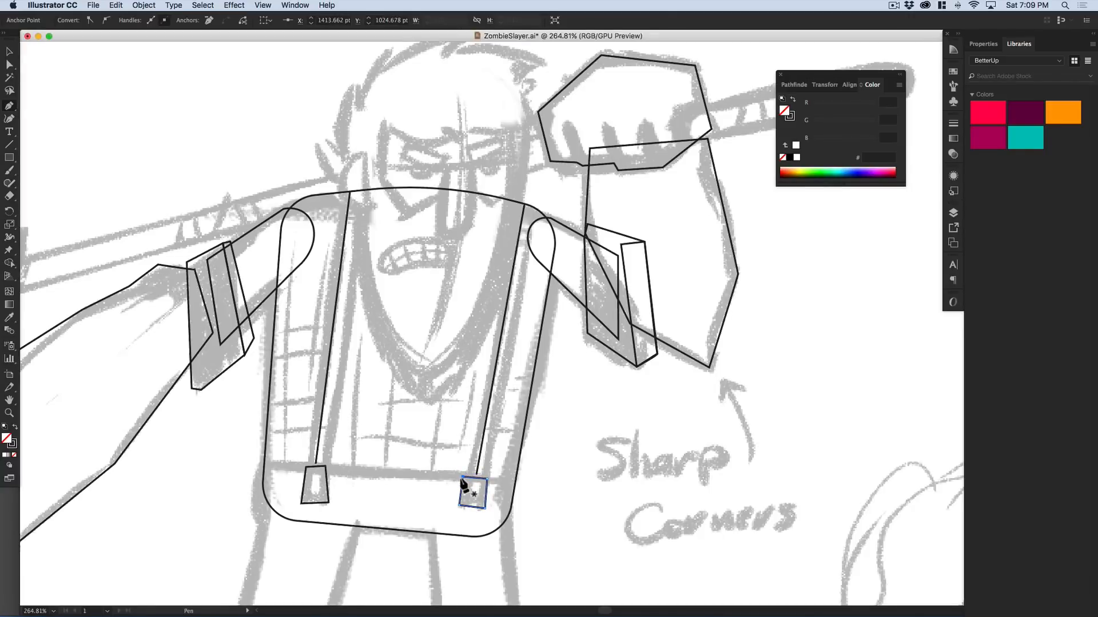
- Raise the right clip's upper corners slightly to meet the end of its suspender line, and deselect it
key("a")
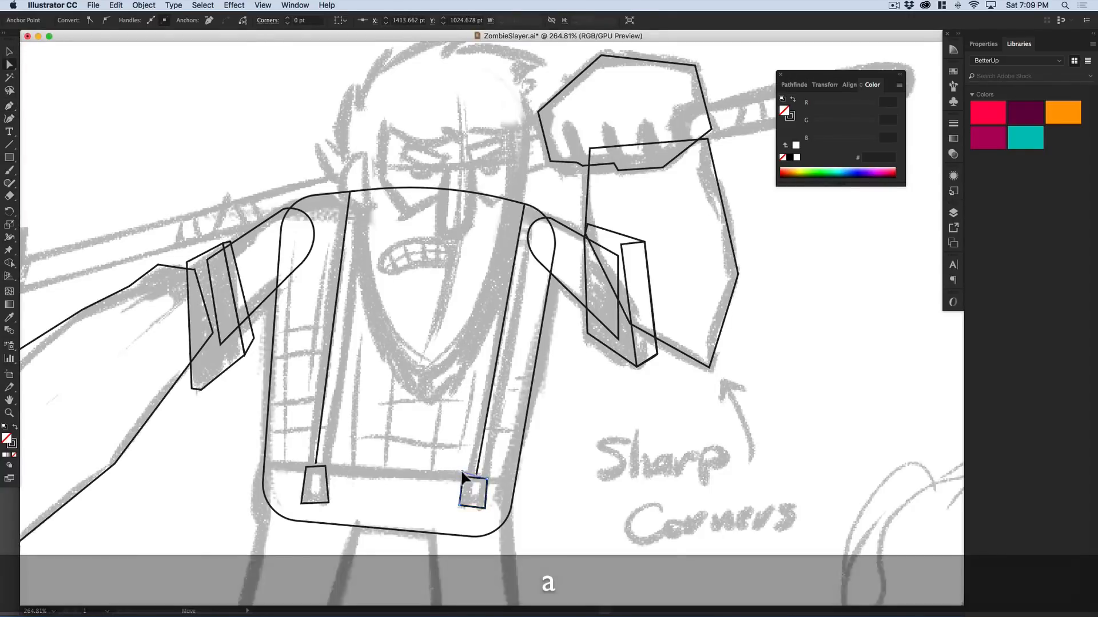
left_click(488, 480)
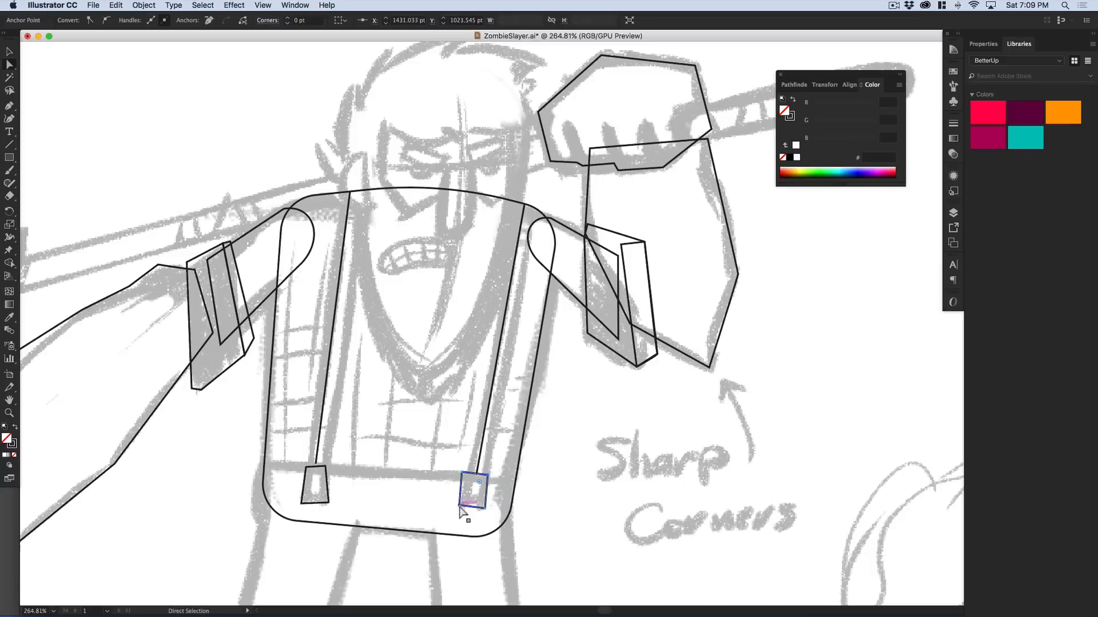
key("v")
left_click(598, 500)
- Set the stroke weight of both suspender lines to 8 pt and deselect them
left_click_drag(416, 487, 443, 402)
left_click(444, 374, "alt+super")
left_click(445, 373, "alt+super")
left_click_drag(434, 483, 400, 583)
left_click_drag(422, 411, 373, 477)
key("v")
left_click(336, 430)
left_click(473, 449, "shift")
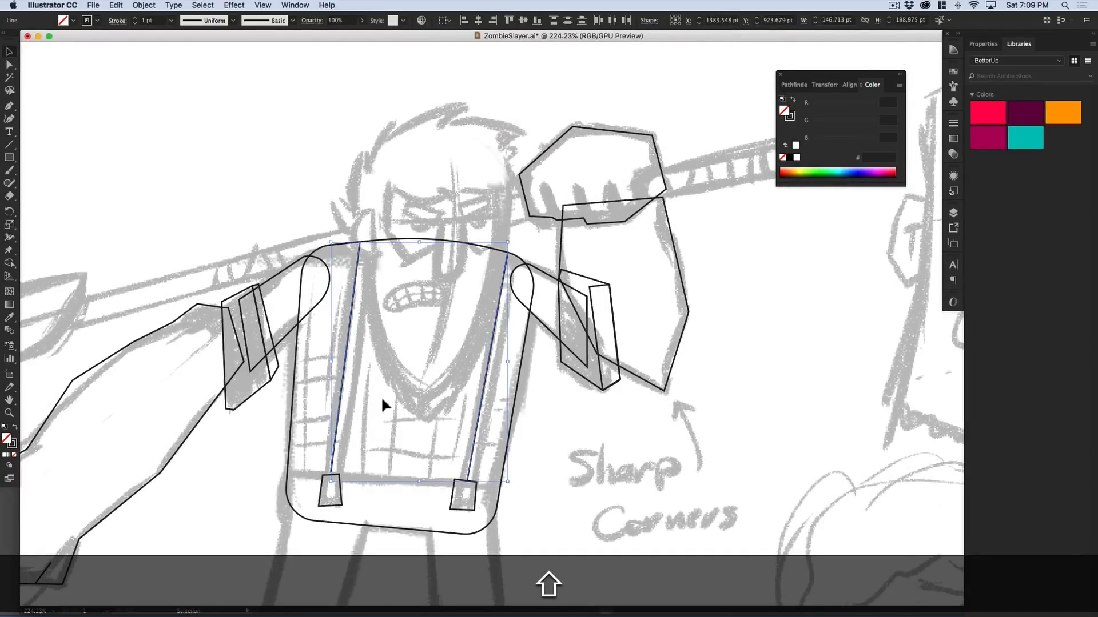
left_click(136, 17)
left_click(136, 17)
left_click(136, 17)
left_click(135, 18)
left_click(135, 18)
left_click(136, 18)
left_click(136, 17)
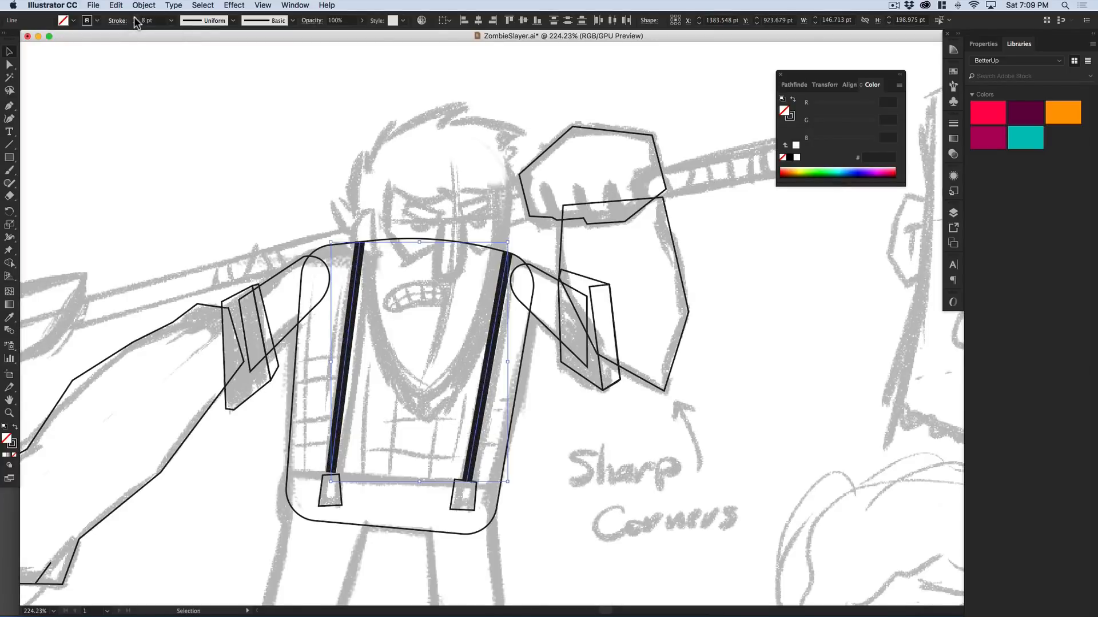
key("a")
left_click(368, 431)
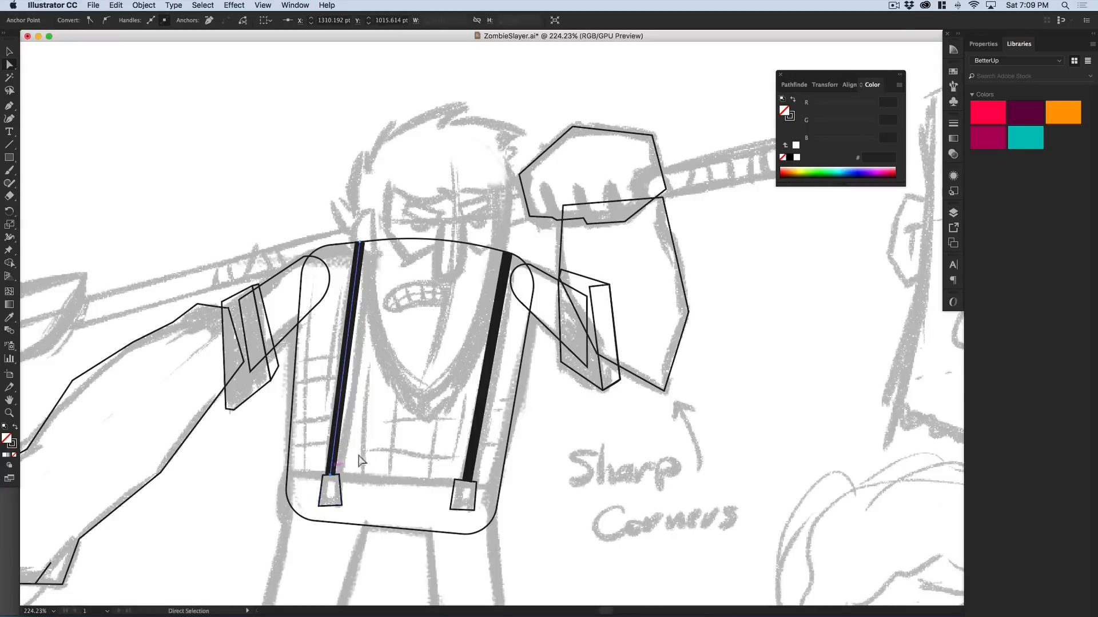
key("v")
- Draw a closed five-corner Pen shape along the sketched waistline, extending past the torso's sides and lower edge
key("space")
left_click_drag(392, 488, 409, 426)
scroll(431, 459, "down", 1)
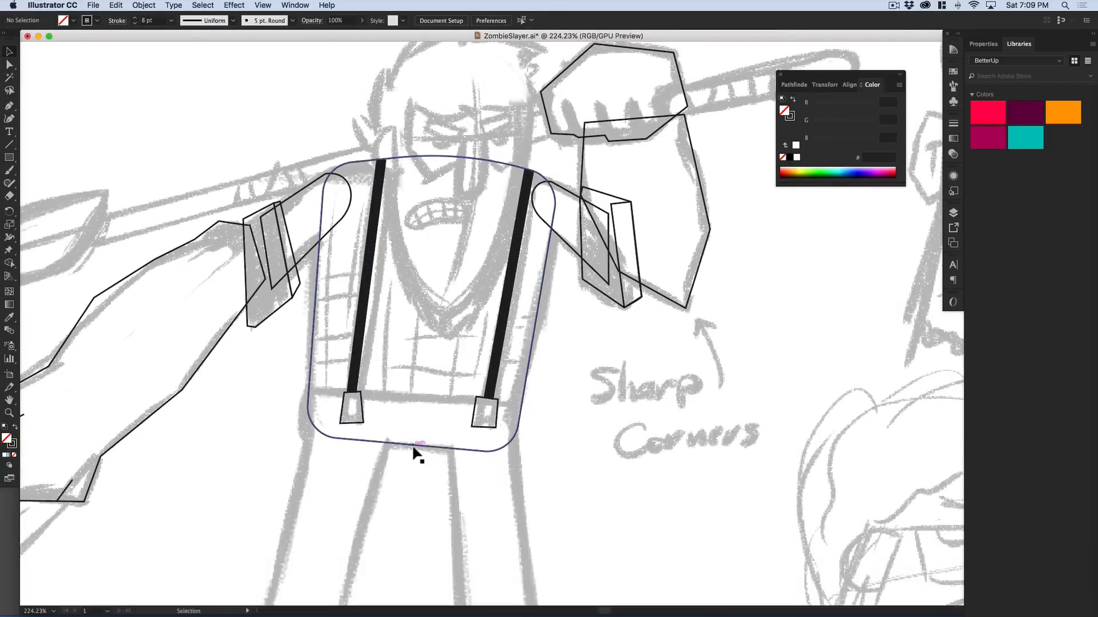
scroll(439, 454, "up", 3)
left_click(795, 85)
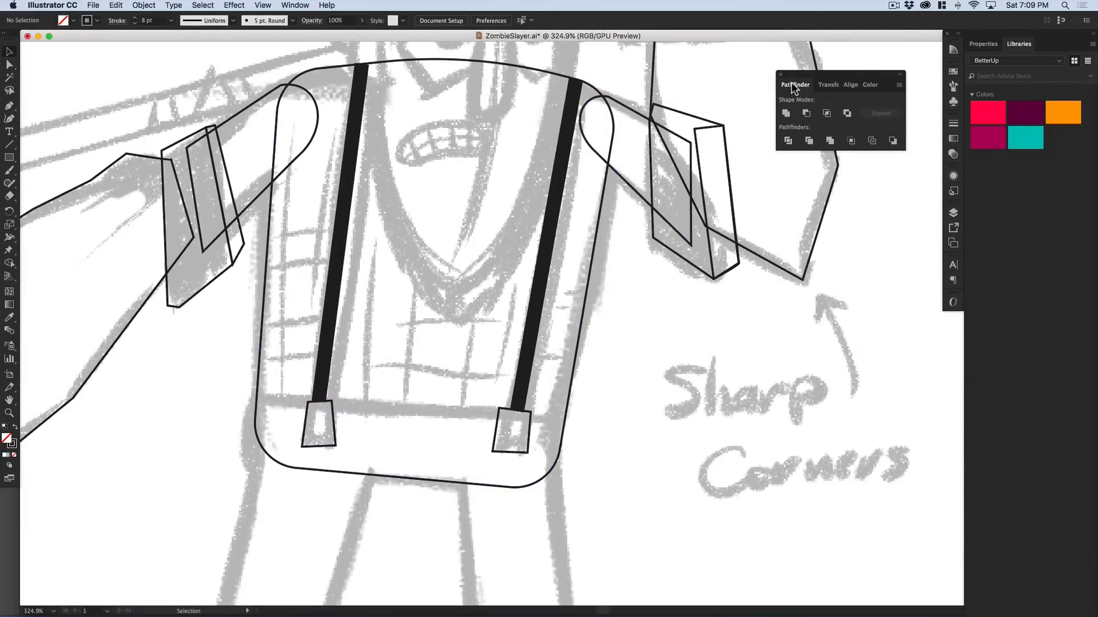
key("p")
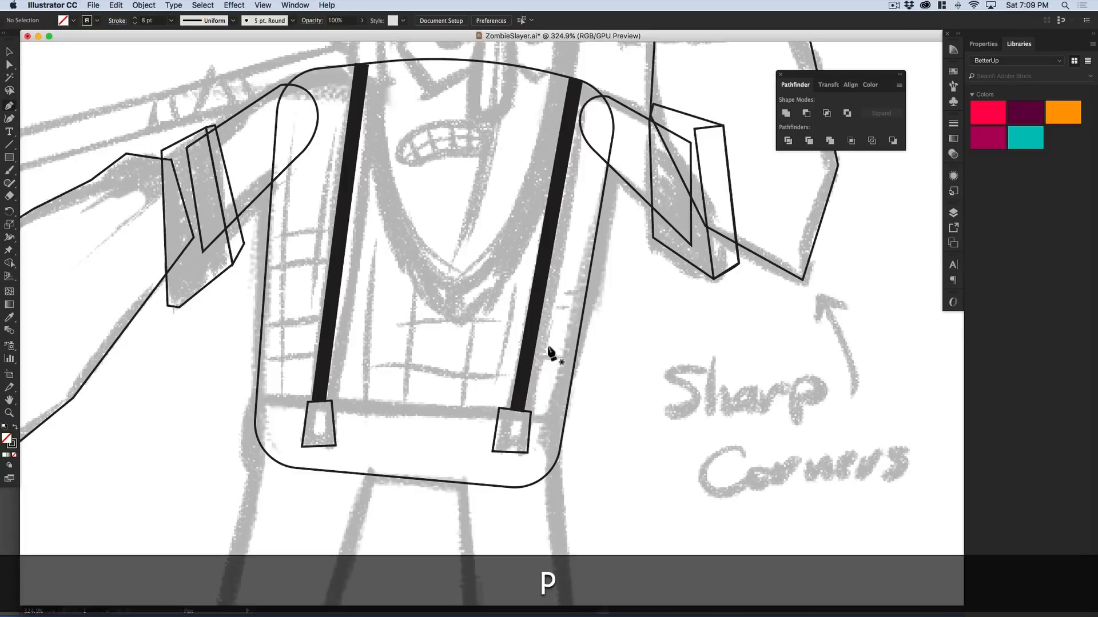
left_click(240, 393)
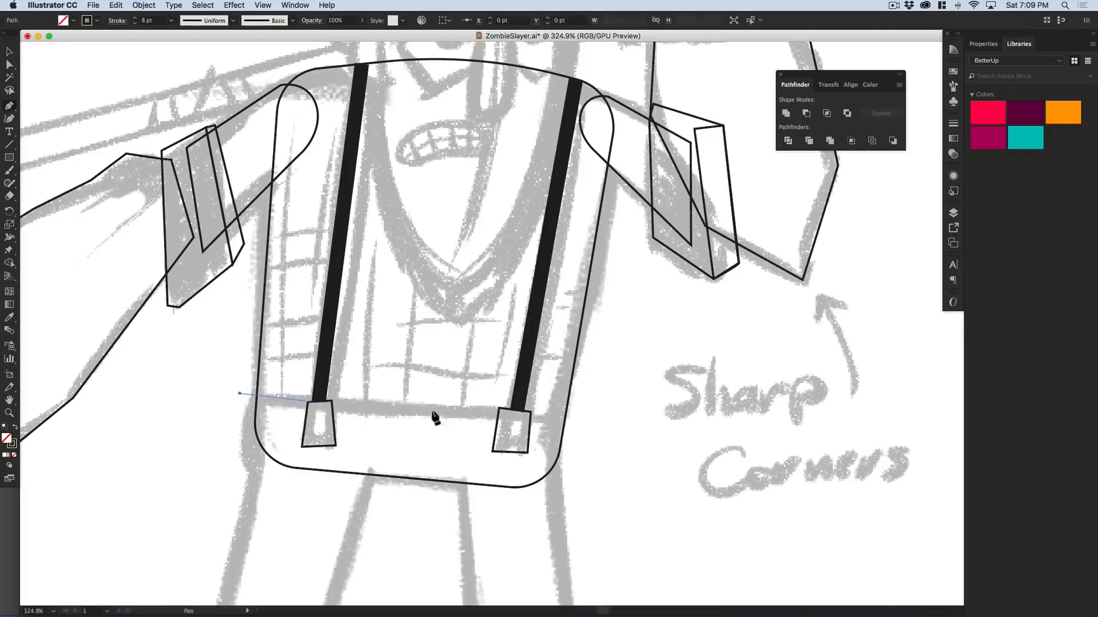
left_click(598, 418)
left_click(597, 542)
left_click(282, 517)
left_click(215, 474)
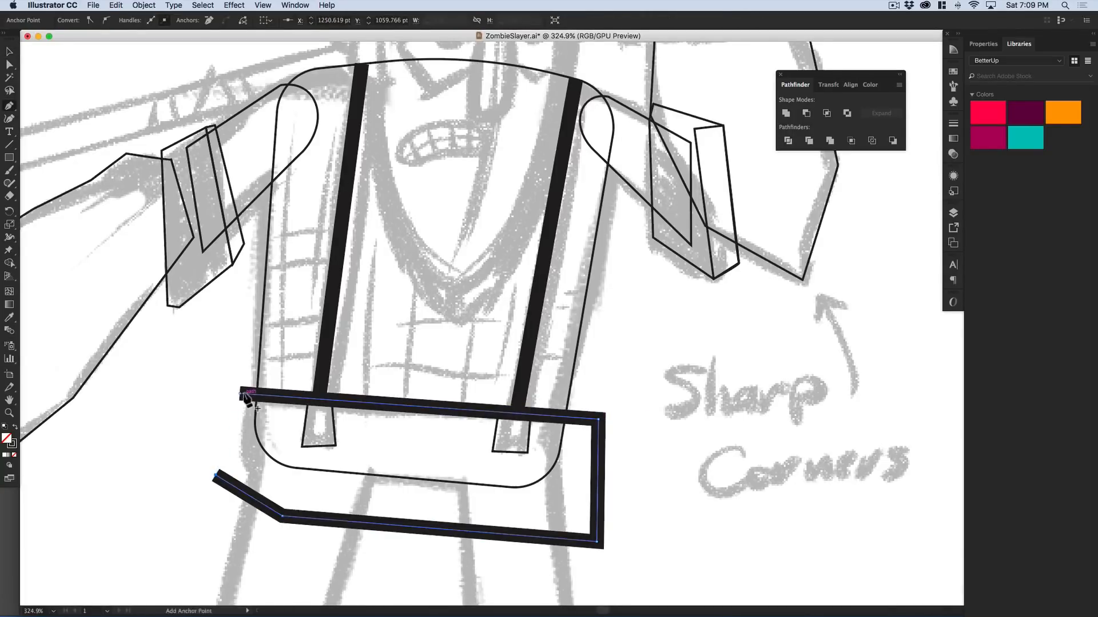
left_click(241, 393)
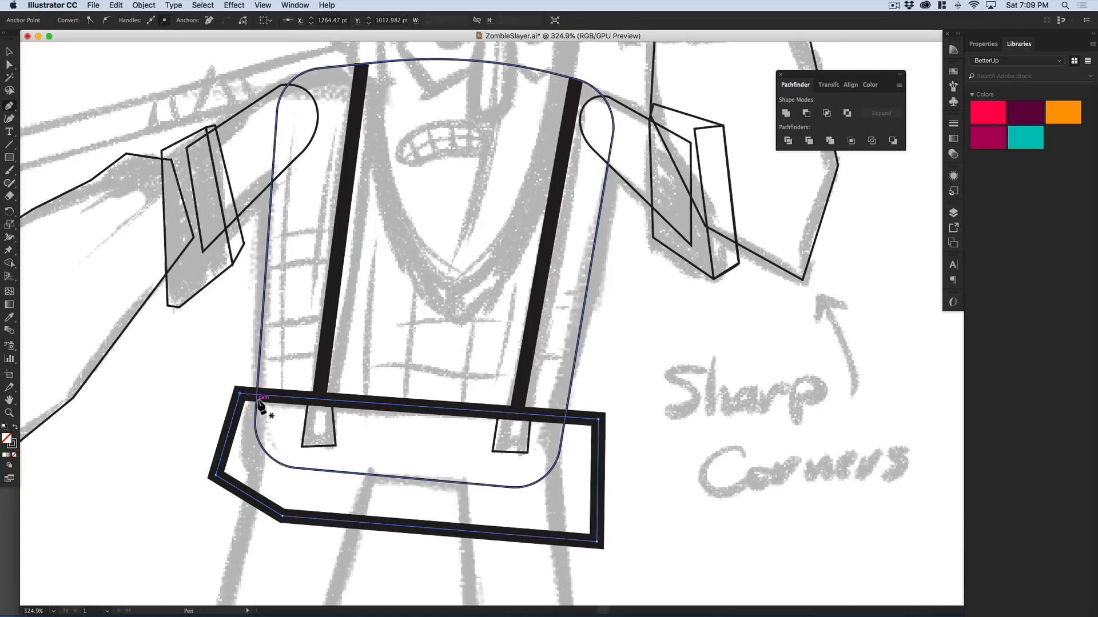
- Match the waist shape's stroke to the torso outline's 1 pt stroke with the Eyedropper
key("i")
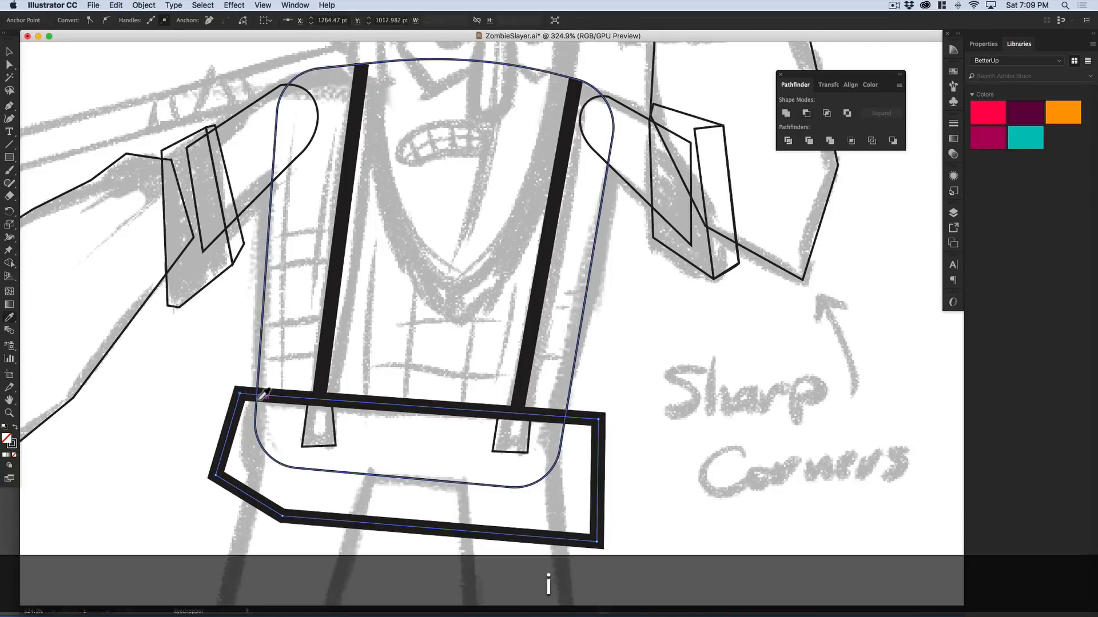
left_click(269, 325)
key("v")
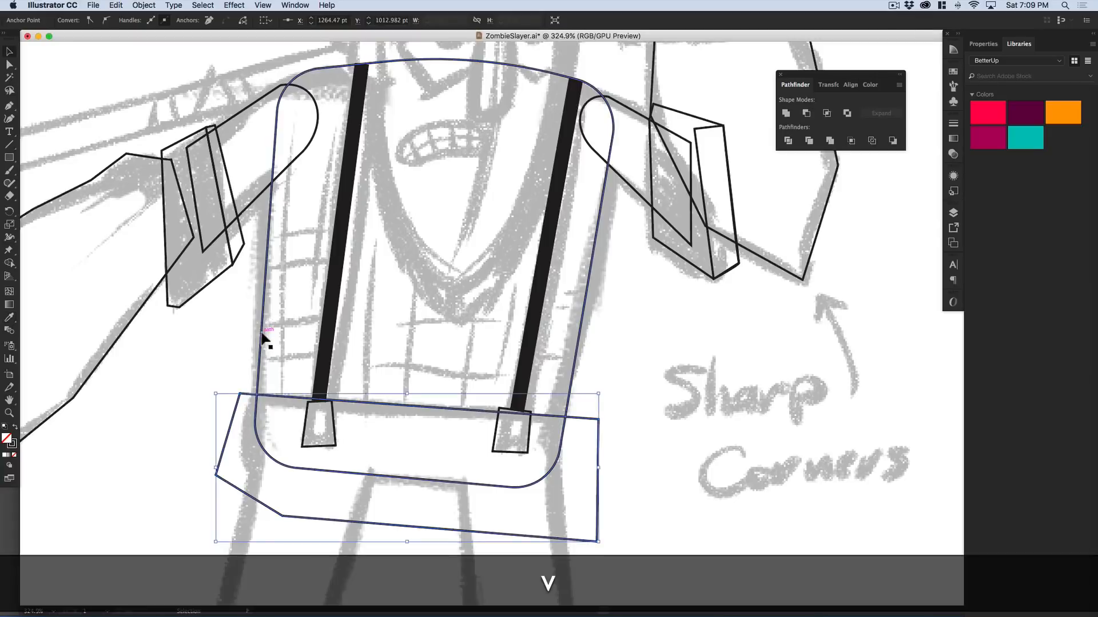
left_click(262, 359)
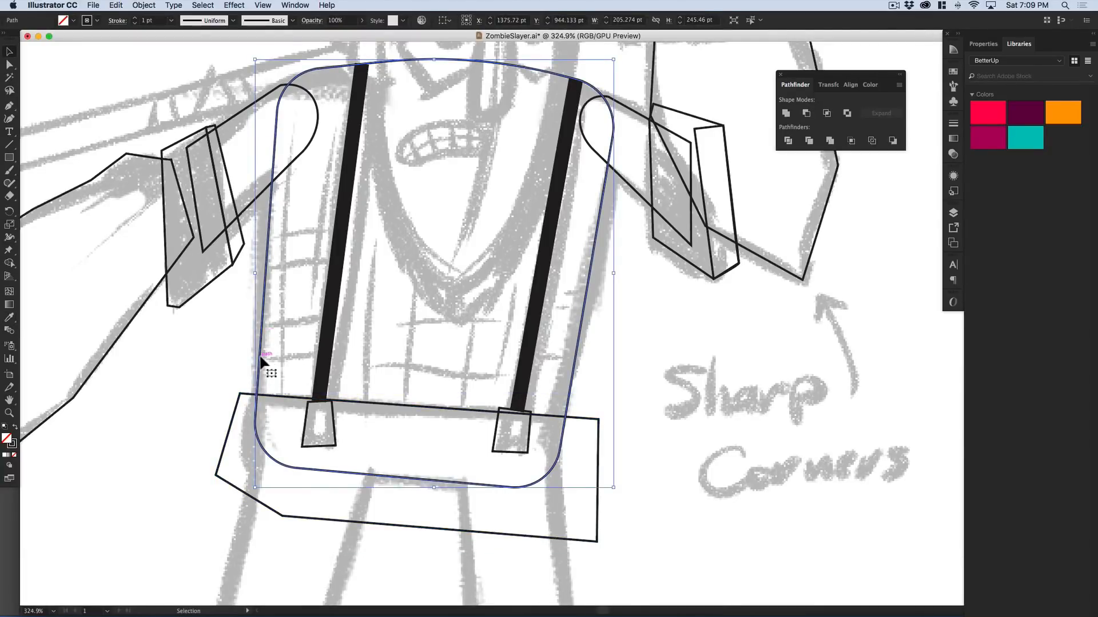
left_click(374, 355)
left_click(588, 425)
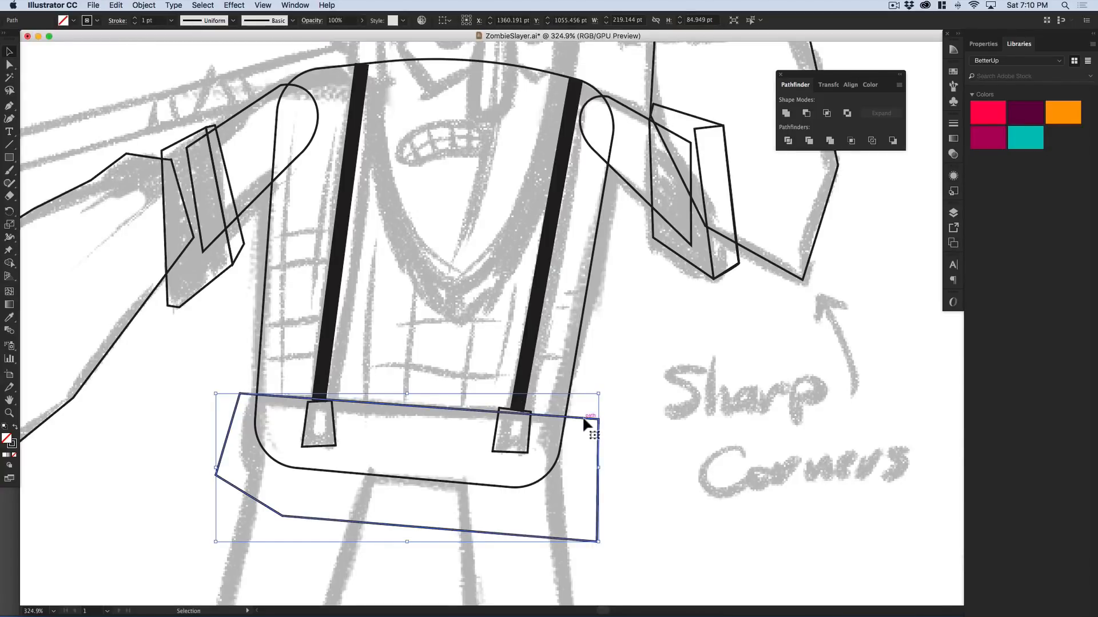
- Copy the torso, paste it in front, and intersect the copy with the waist shape to form the trousers' waistband
left_click(569, 404)
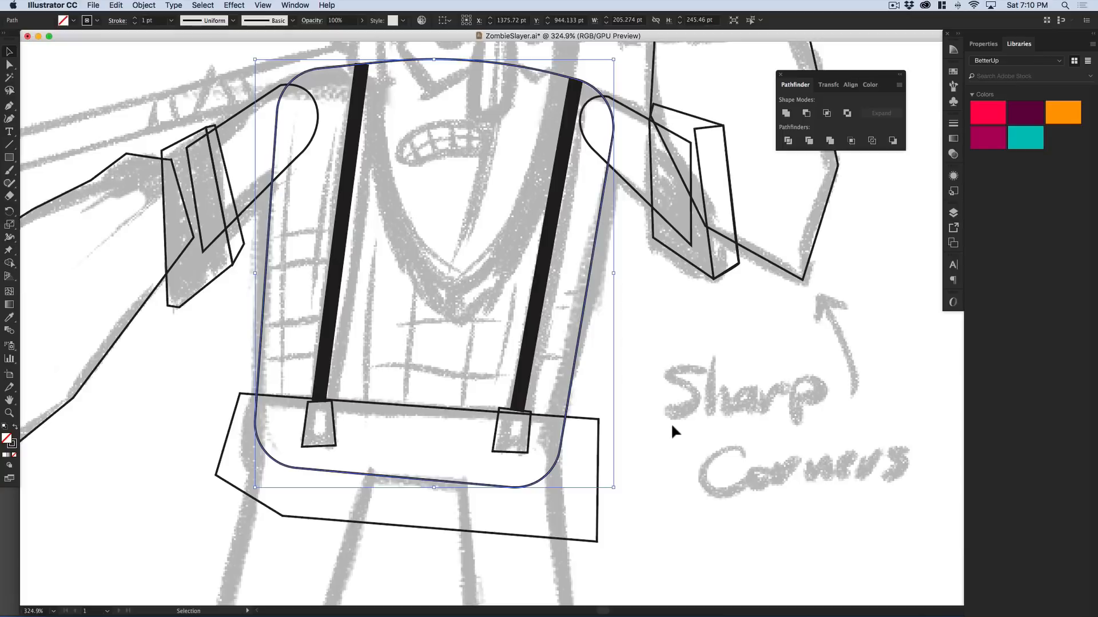
key("a")
key("super+c")
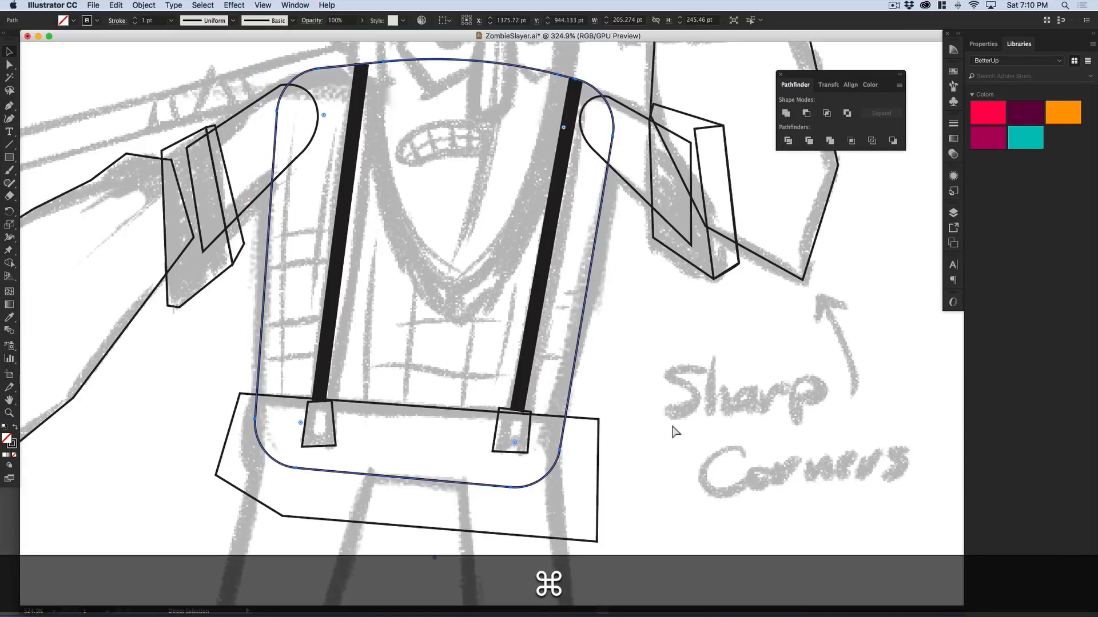
key("super+f")
key("v")
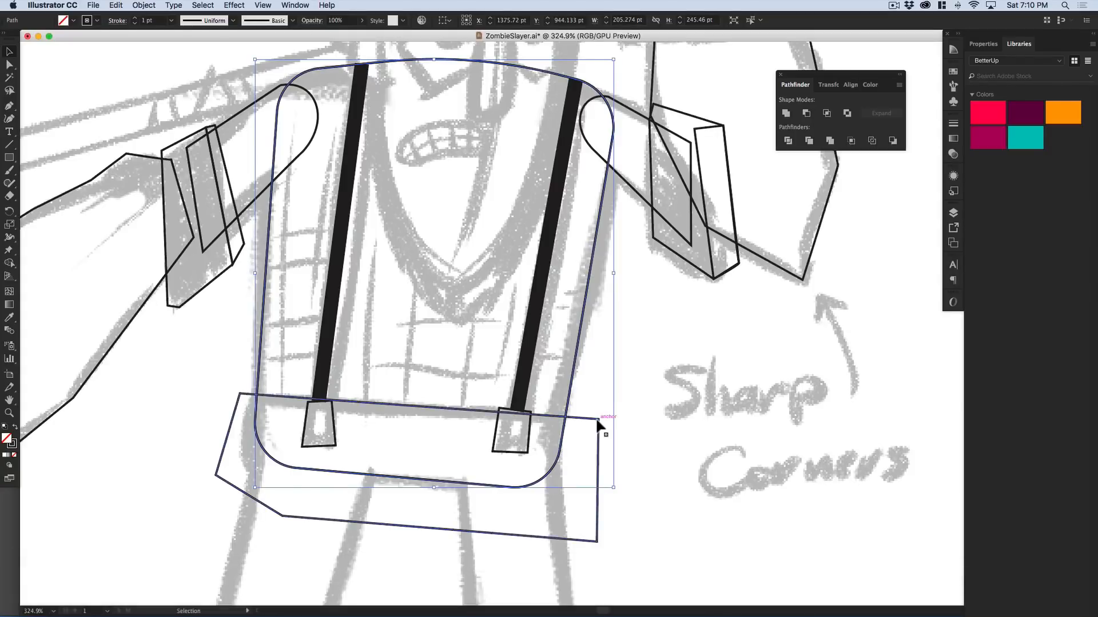
left_click(592, 419, "shift")
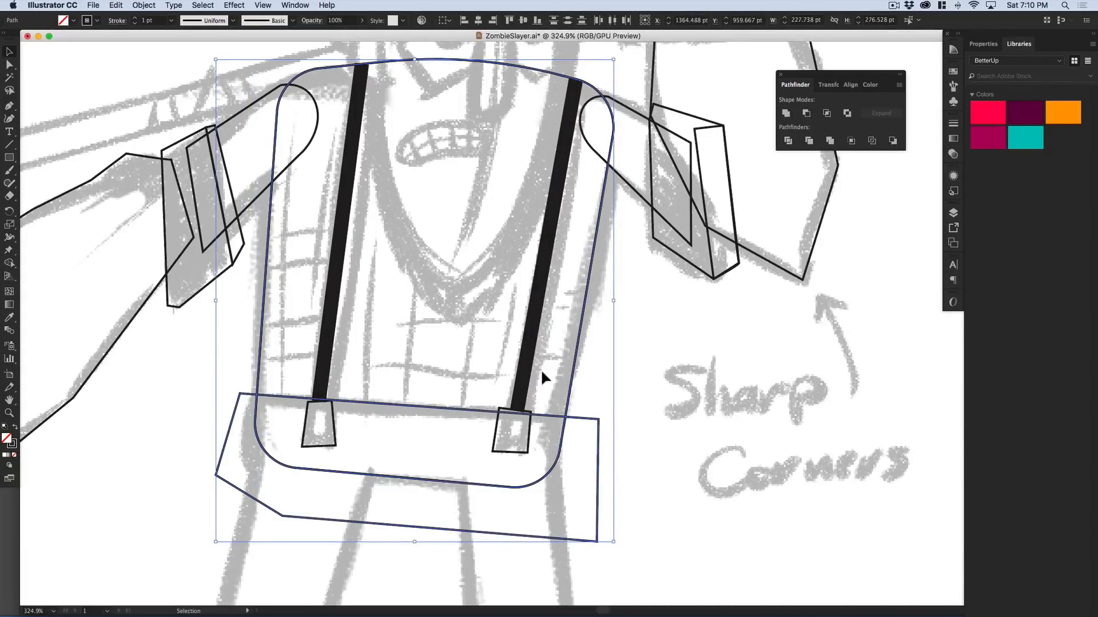
left_click(826, 114)
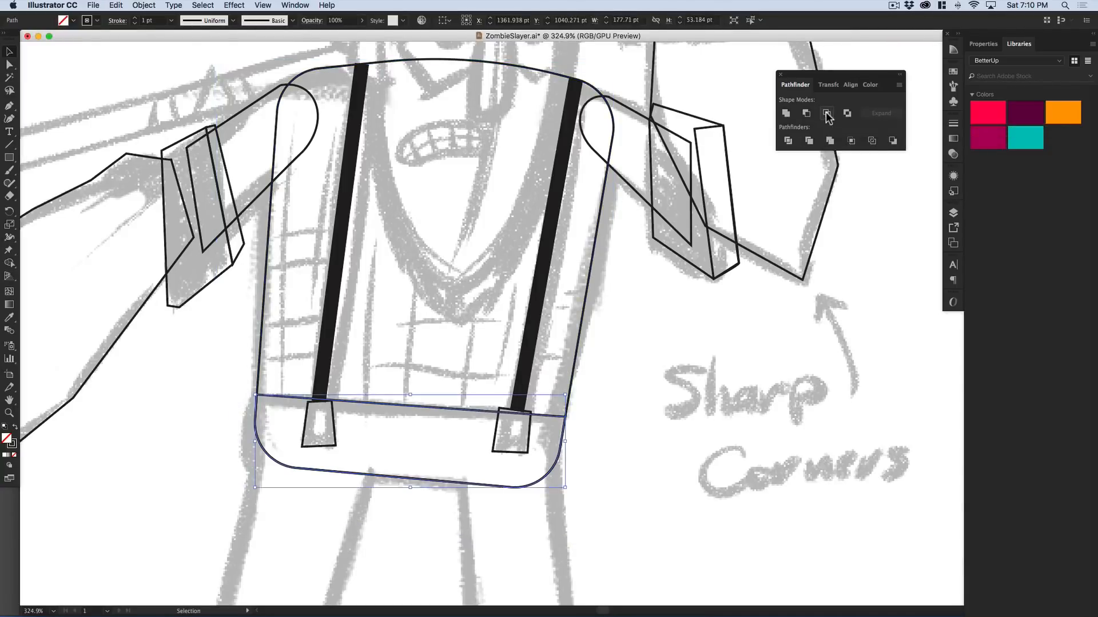
- Move the waistband piece down off the torso to show it as a separate shape, and undo the move
left_click(507, 423)
left_click_drag(479, 417, 525, 463)
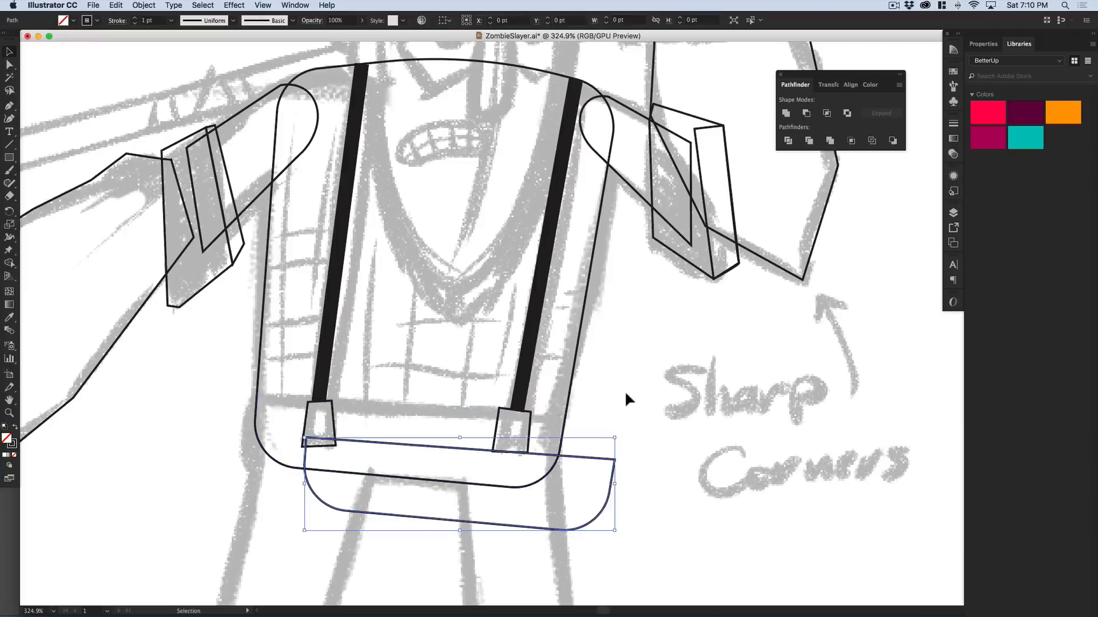
key("super+z")
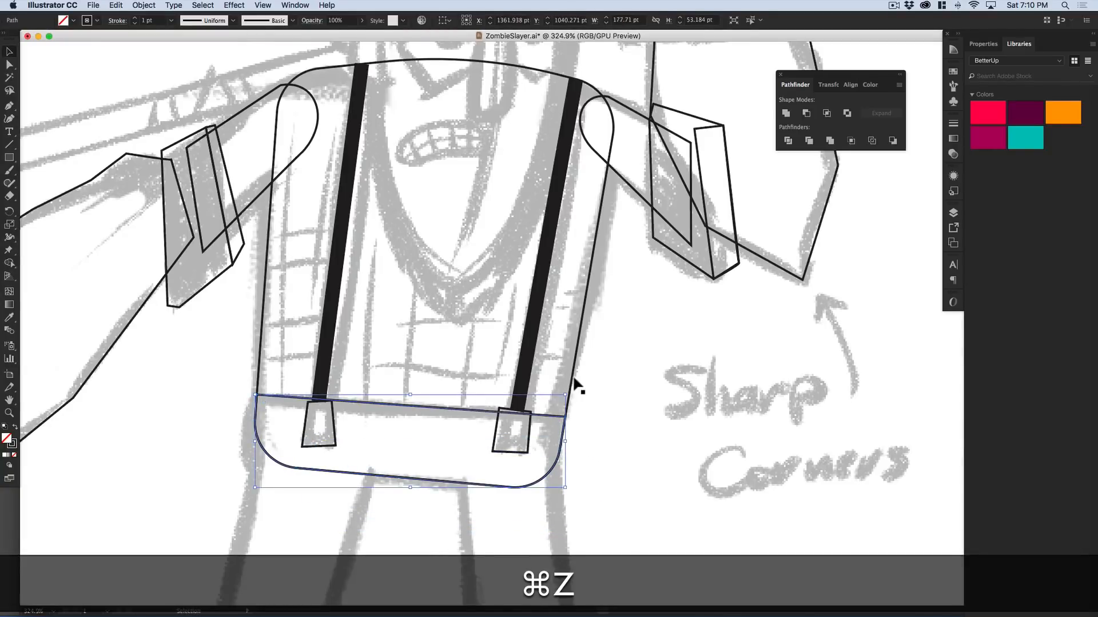
key("super+z")
key("super+z")
- Deselect the artwork, bring the torso and legs into view, and save the file
left_click(623, 417)
left_click_drag(589, 419, 559, 427)
left_click(531, 409, "alt+super")
left_click_drag(514, 399, 541, 393)
left_click(544, 385, "alt+super")
left_click(545, 384, "alt+super")
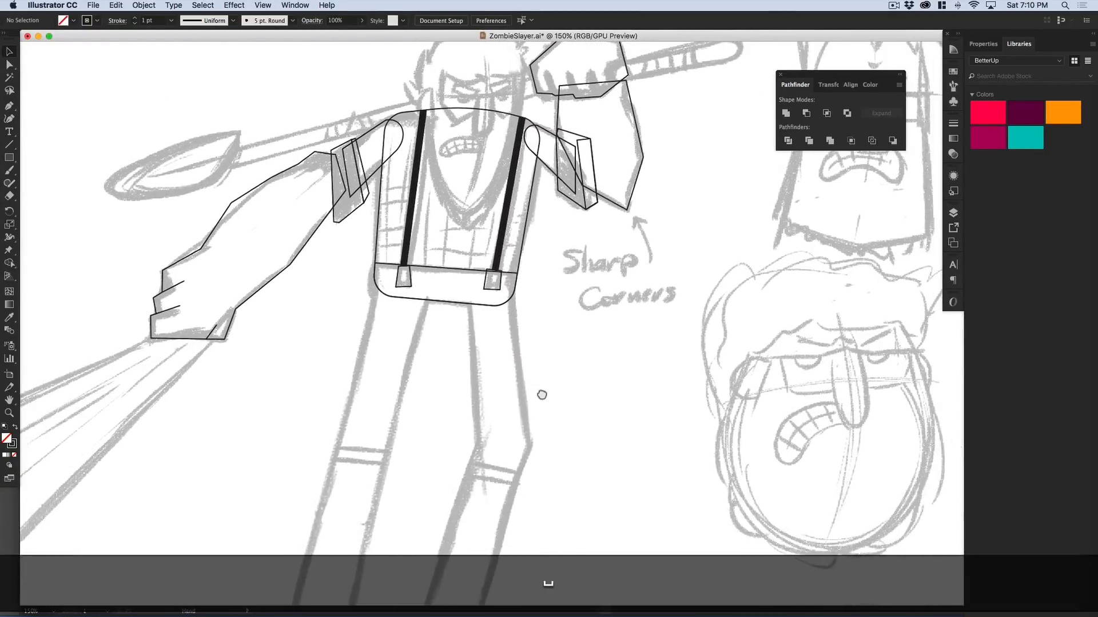
key("super+s")
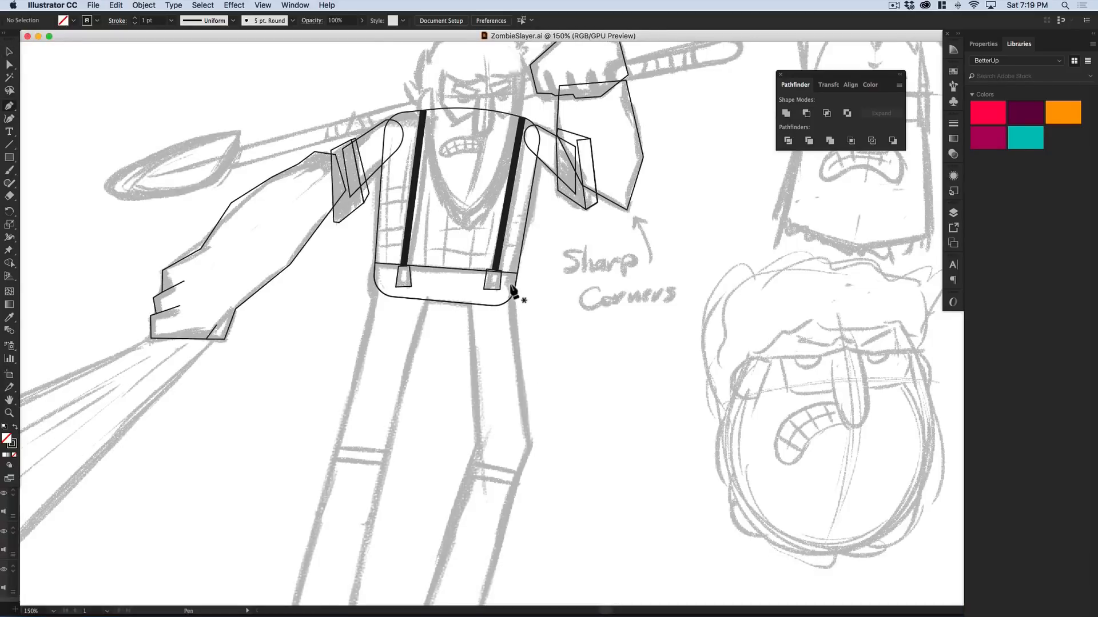
- Trace the right leg's thigh as a closed four-corner Pen shape from inside the waistband down to the knee
left_click(509, 283)
left_click(530, 446)
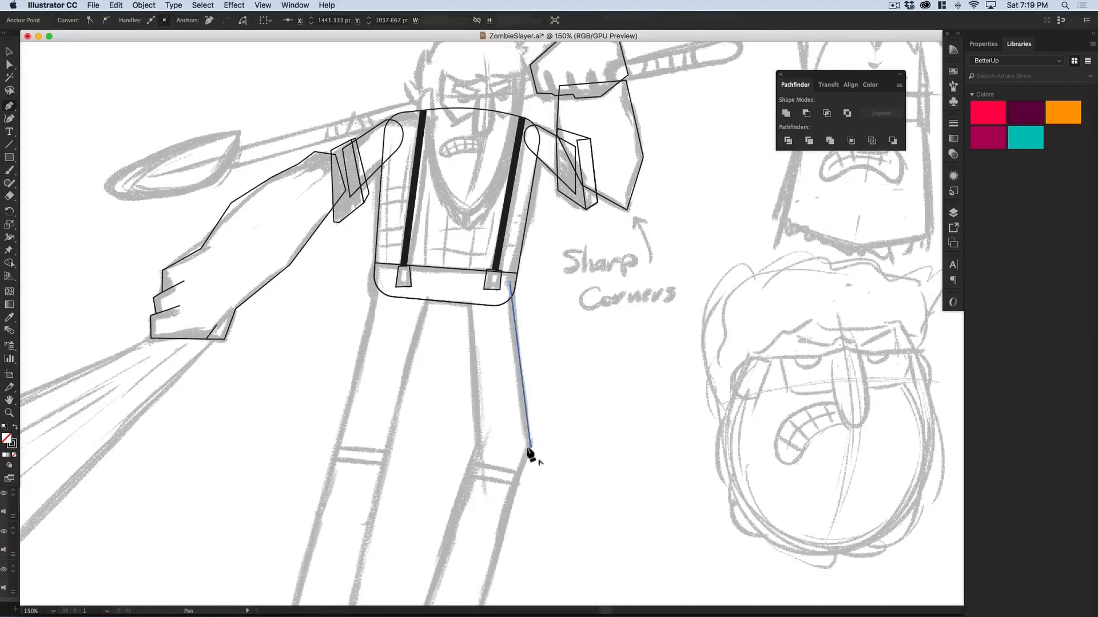
left_click(478, 444)
left_click(469, 284)
left_click(510, 283)
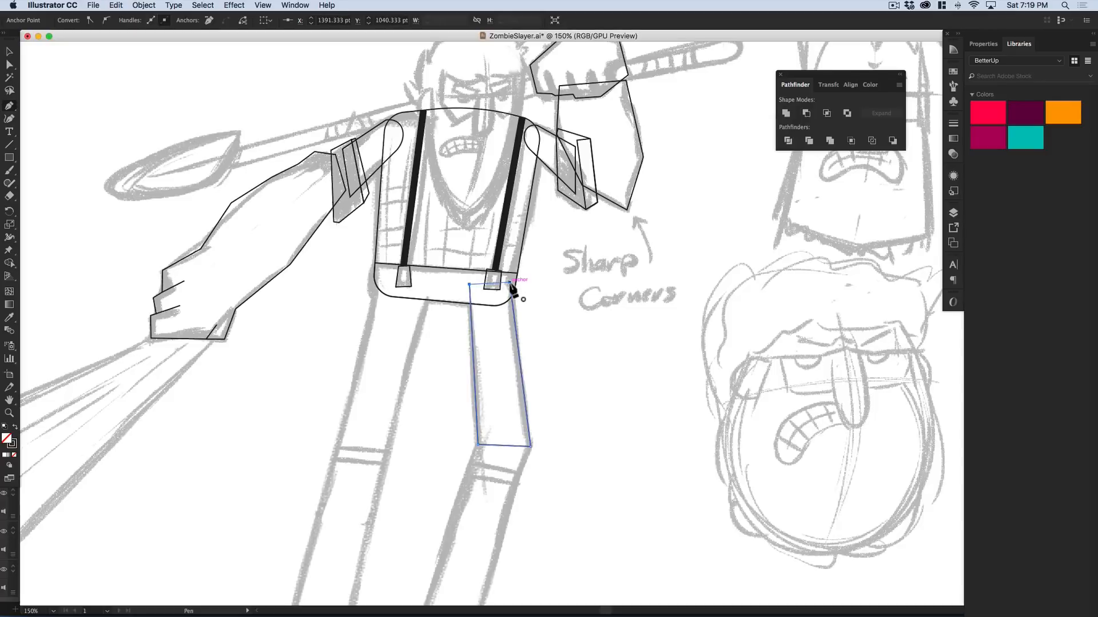
- Trace the right leg's shin and foot as one closed Pen shape, sharing the thigh's two knee corners
scroll(531, 320, "down", 5)
key("shift+super+a")
left_click(534, 256)
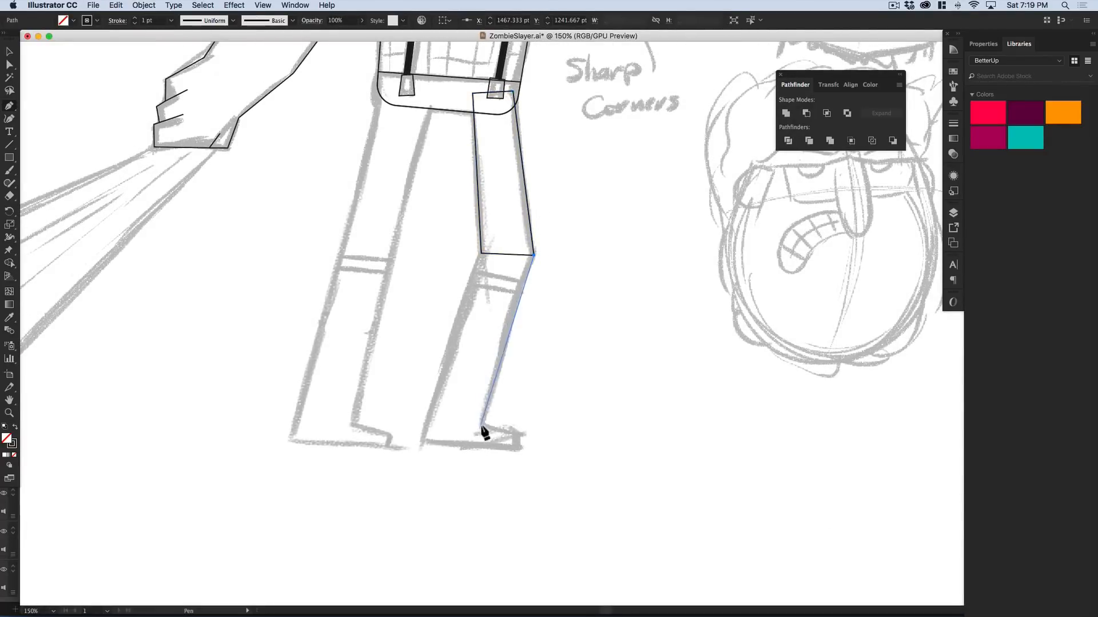
left_click(481, 427)
left_click(518, 434)
left_click(519, 447)
left_click(423, 442)
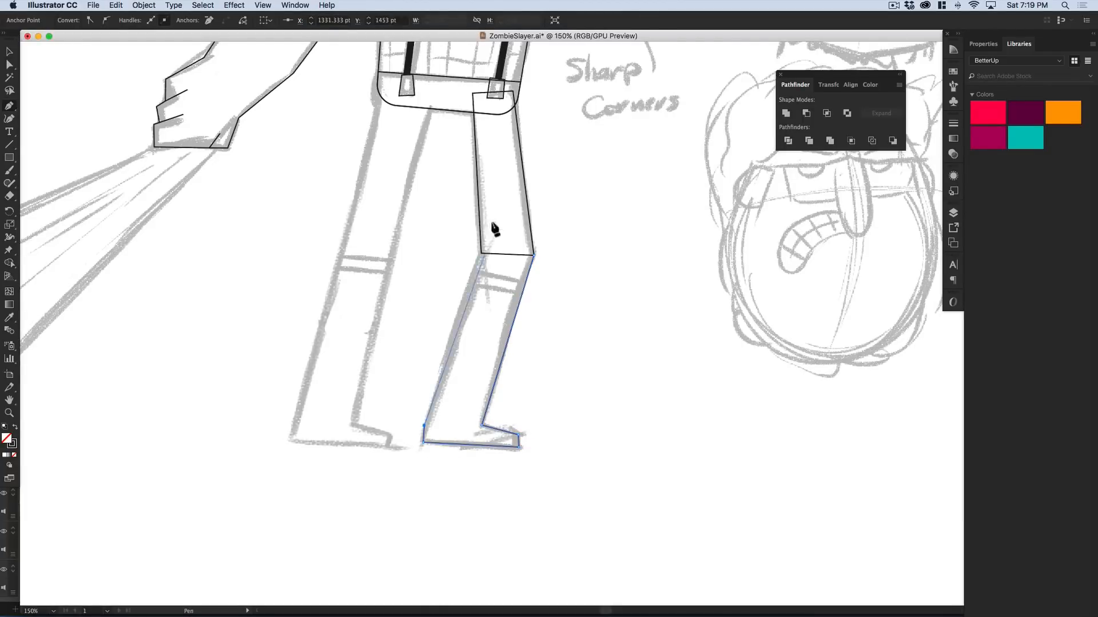
left_click(481, 253)
left_click(534, 256)
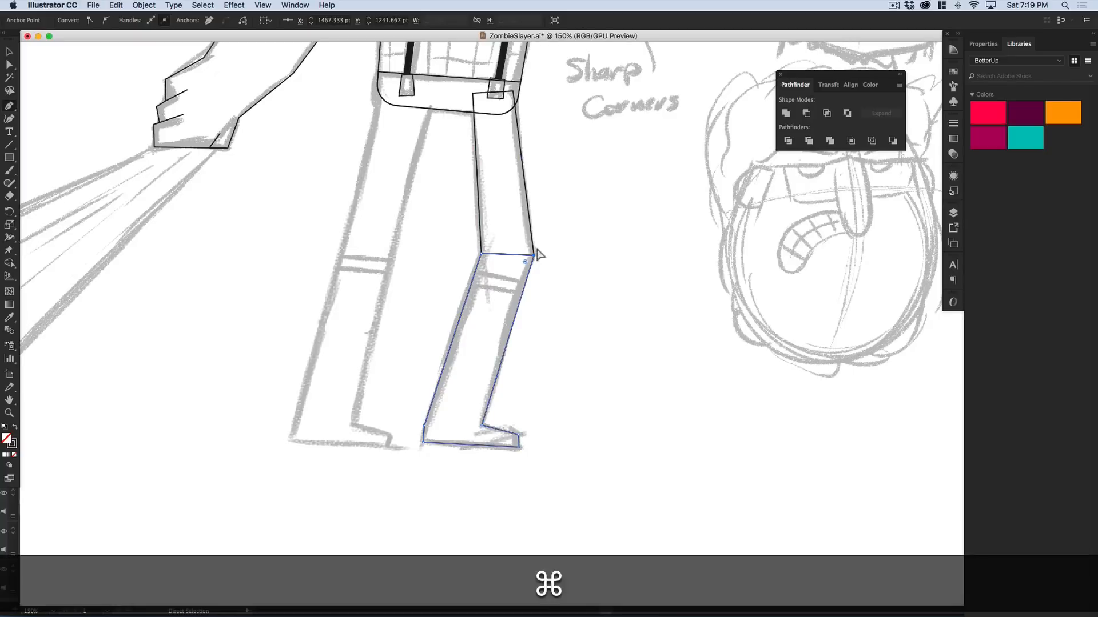
- Examine the Smart Guides preferences, including object highlighting and anchor/path labels, and keep the settings
key("super+k")
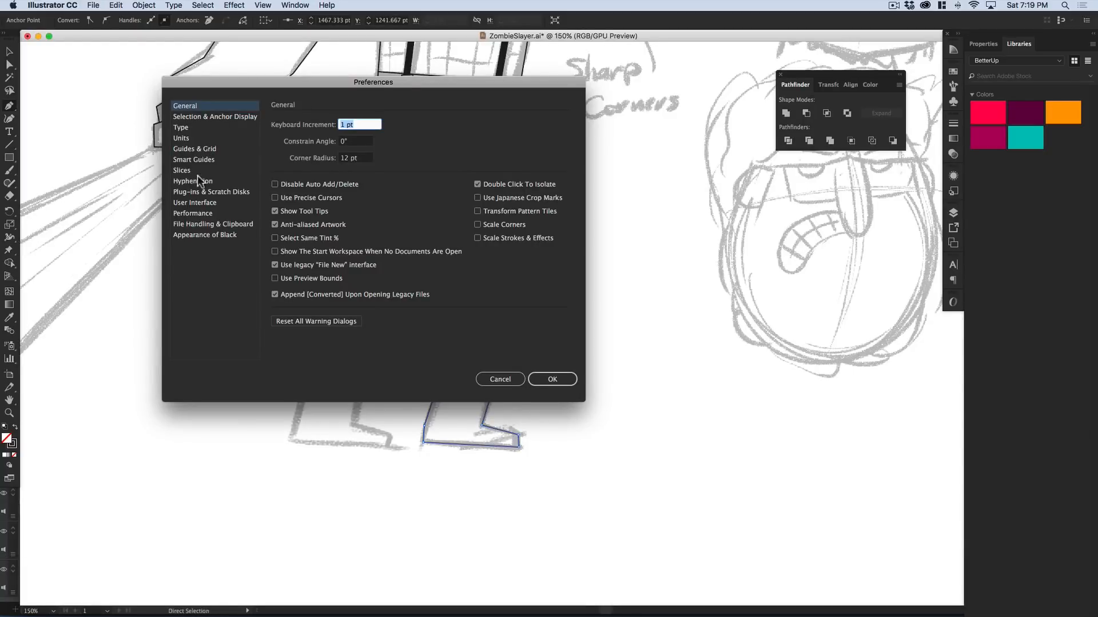
left_click(209, 159)
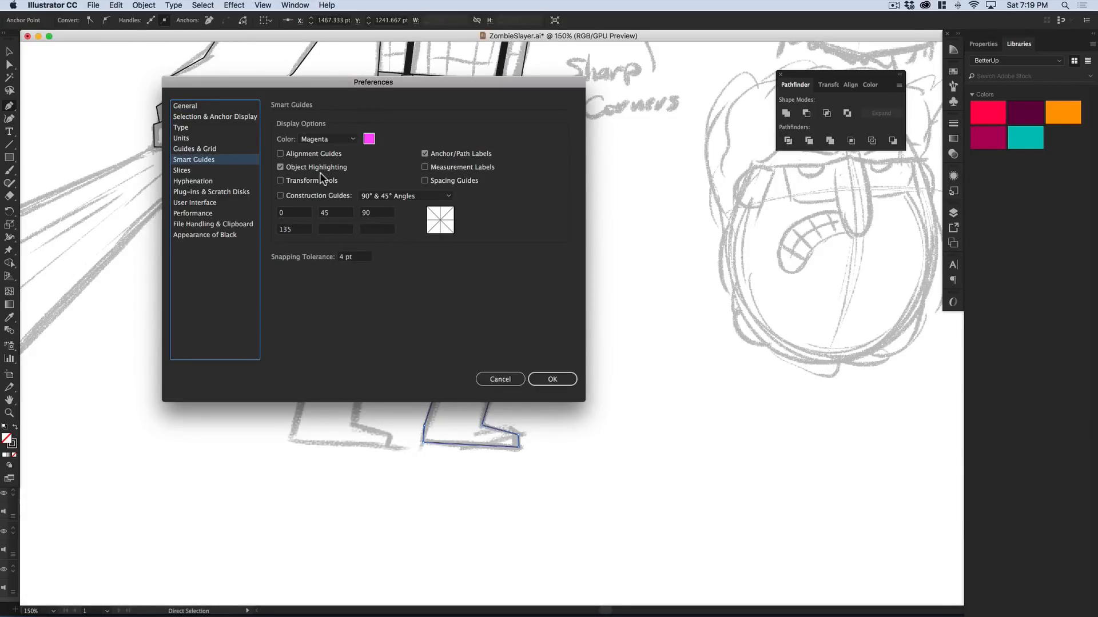
left_click(559, 379)
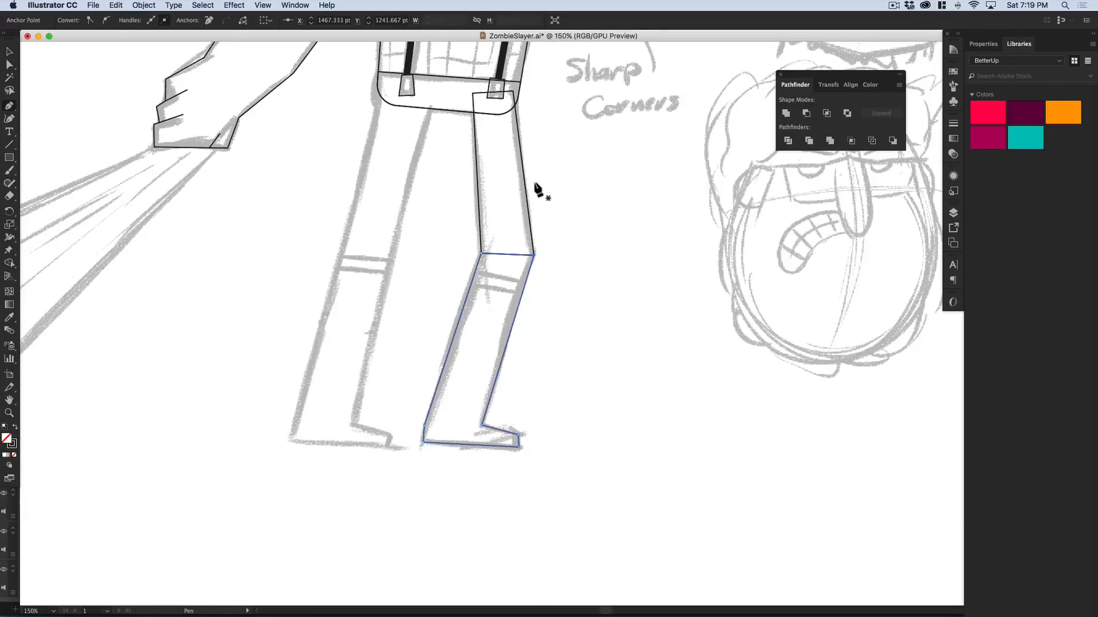
- Bring the right thigh to the front, add an anchor point midway along its knee edge, and pull it down over the shin
key("v")
left_click(522, 217)
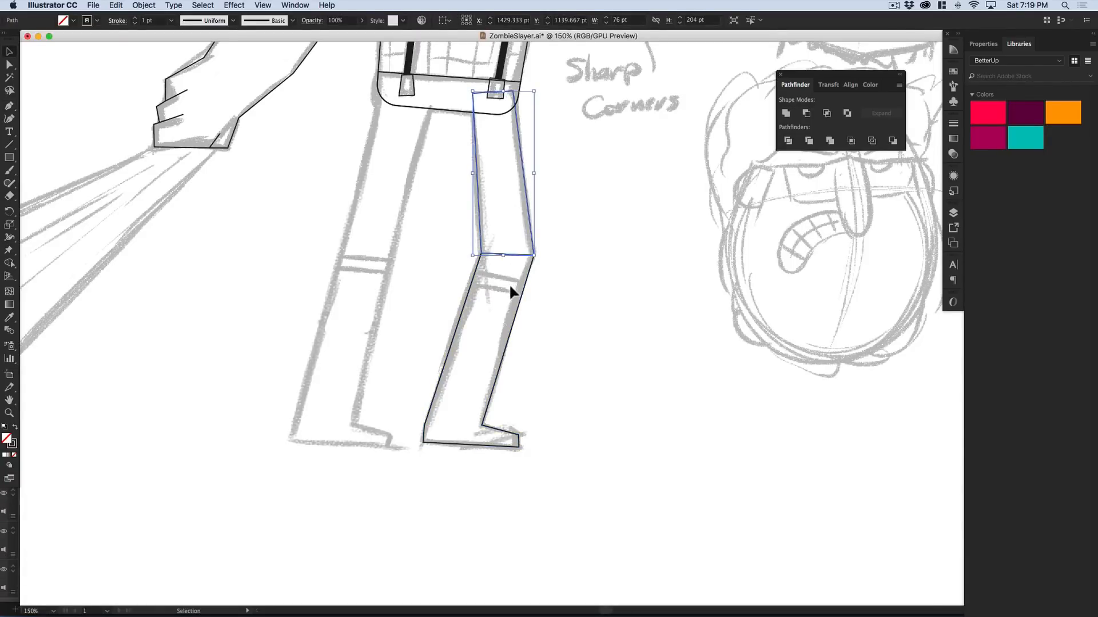
key("super+shift+bracketright")
key("p")
key("p")
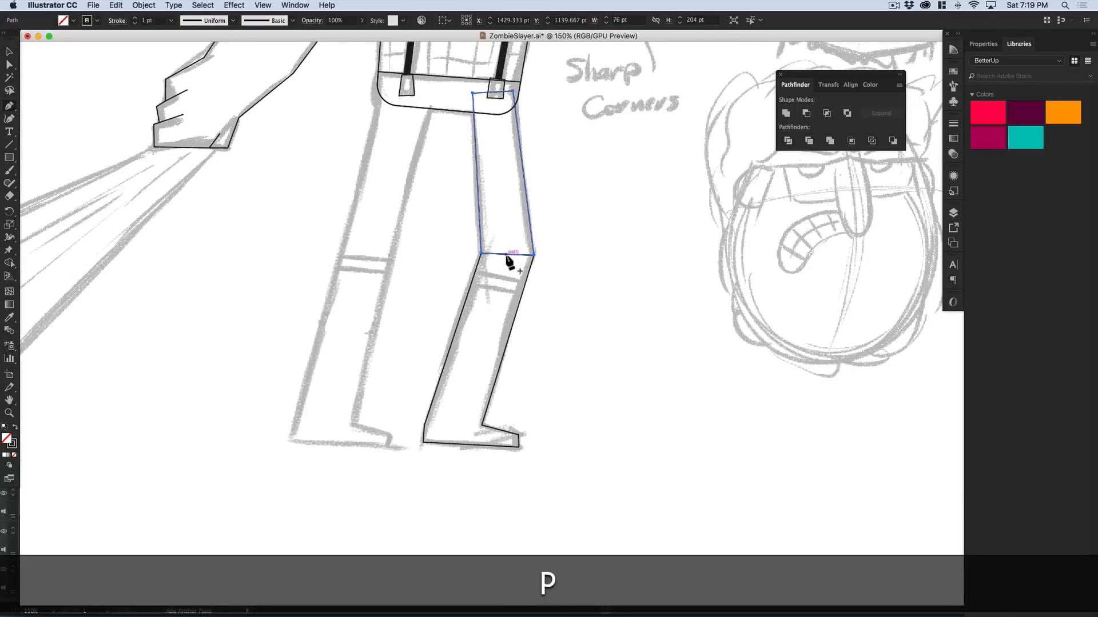
left_click(508, 255)
key("a")
left_click_drag(507, 254, 506, 271)
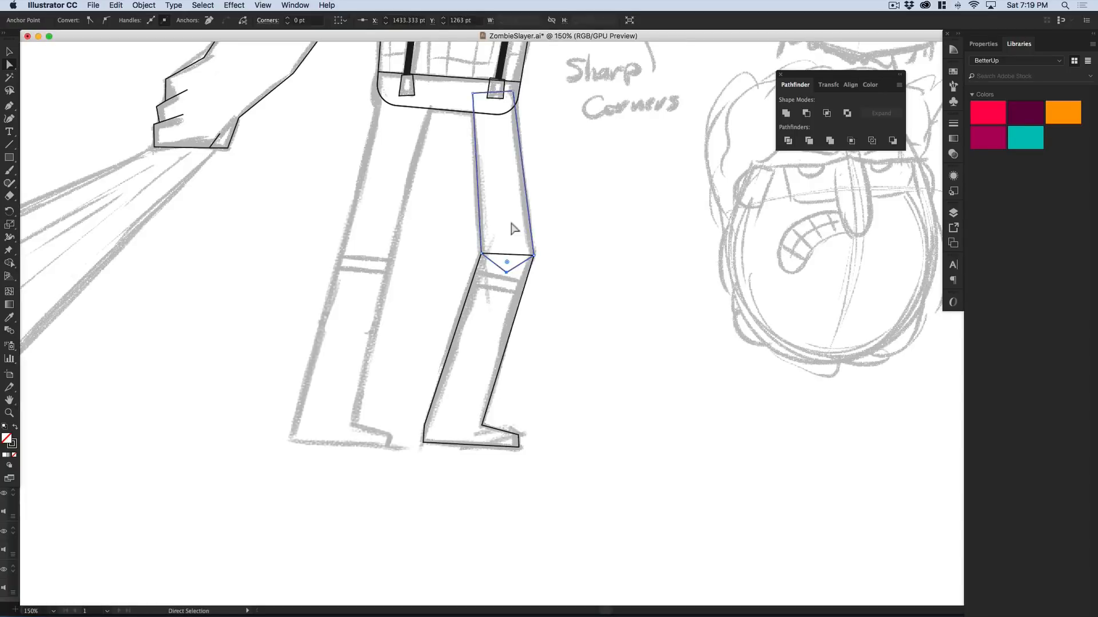
- Add an anchor point midway along the right thigh's top edge, raise it, and lower the two adjacent corners
left_click(495, 92)
key("p")
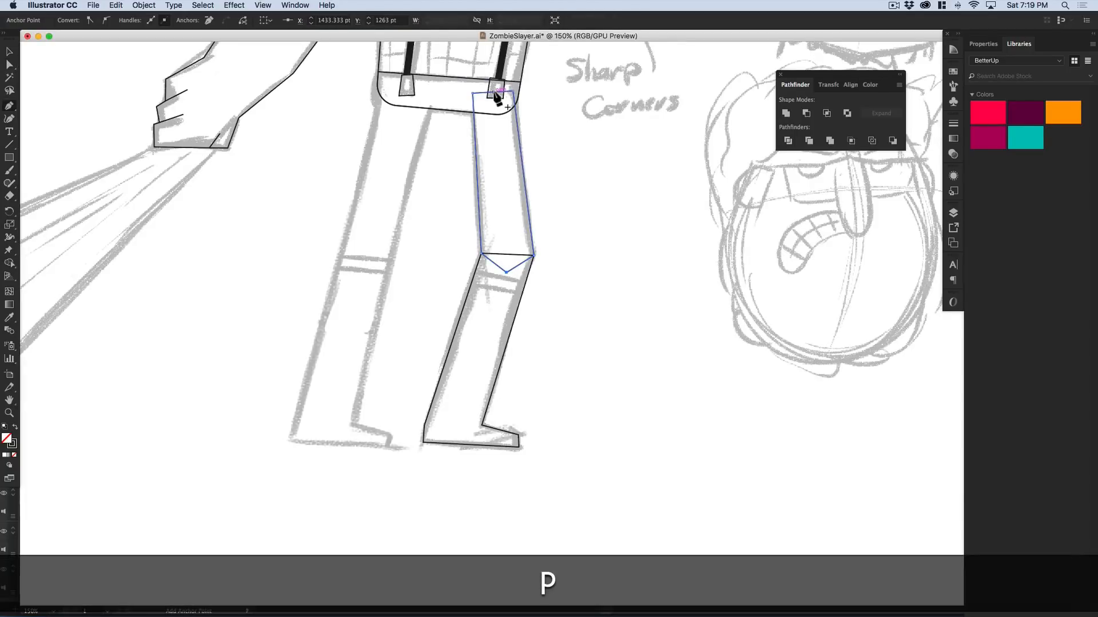
key("a")
left_click_drag(494, 92, 474, 102)
left_click(513, 98)
- Convert the middle anchors at the right thigh's knee and top ends to smooth curves
key("p")
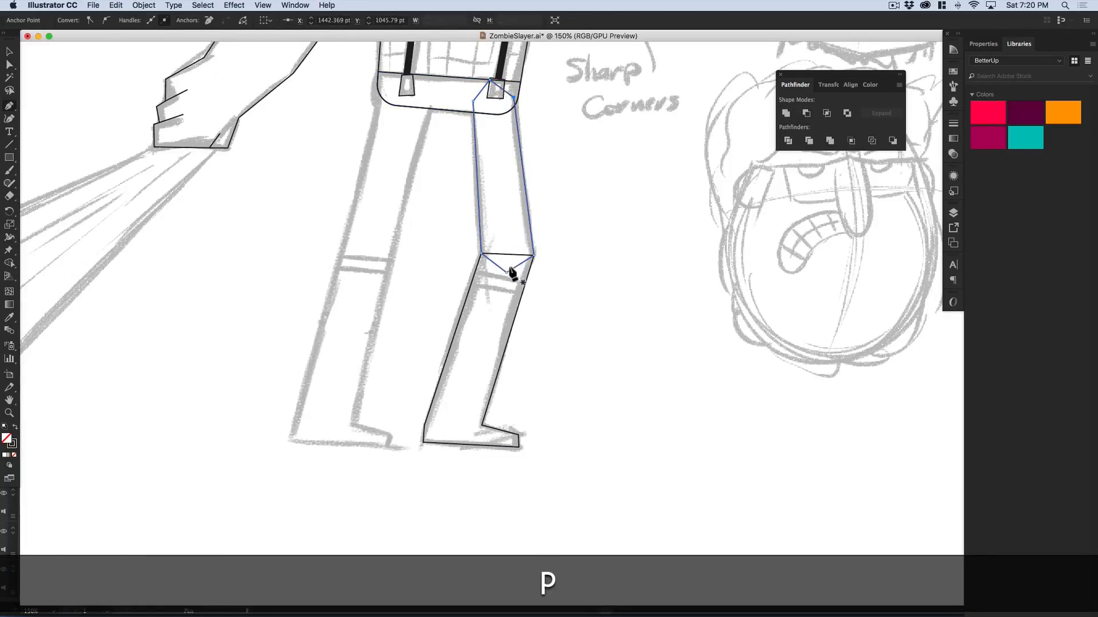
left_click_drag(485, 279, 485, 276)
left_click_drag(498, 79, 507, 79)
- Lower the right thigh's rounded top slightly inside the waistband and extend its curved knee end a little further down
key("space")
scroll(522, 248, "up", 3)
left_click_drag(553, 214, 534, 350)
key("a")
left_click(490, 191, "shift")
left_click(451, 167, "shift")
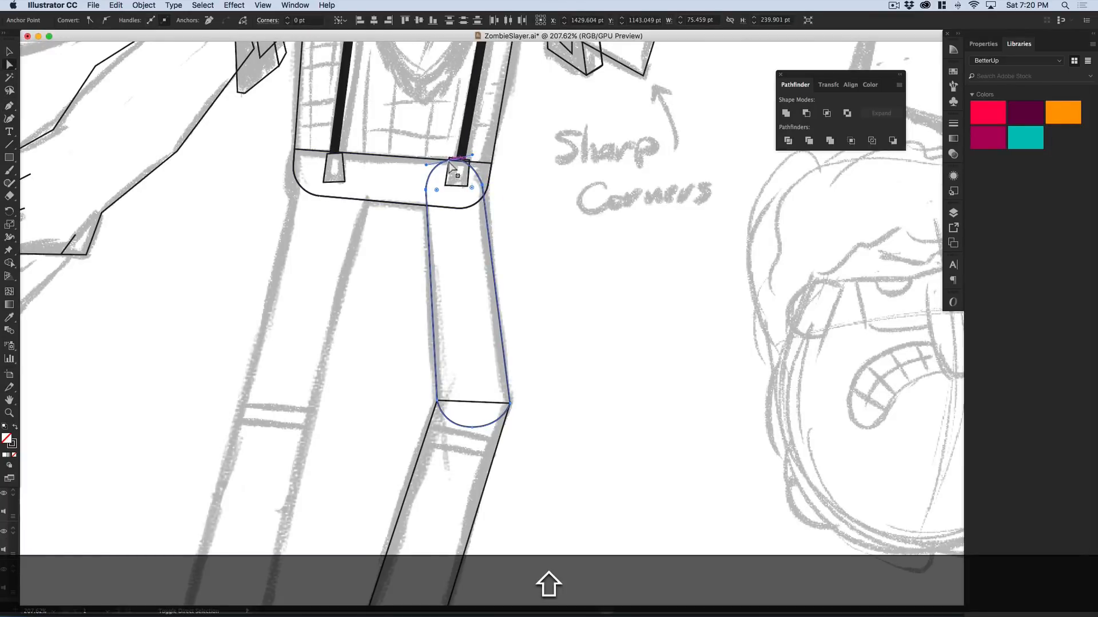
left_click(452, 167, "shift")
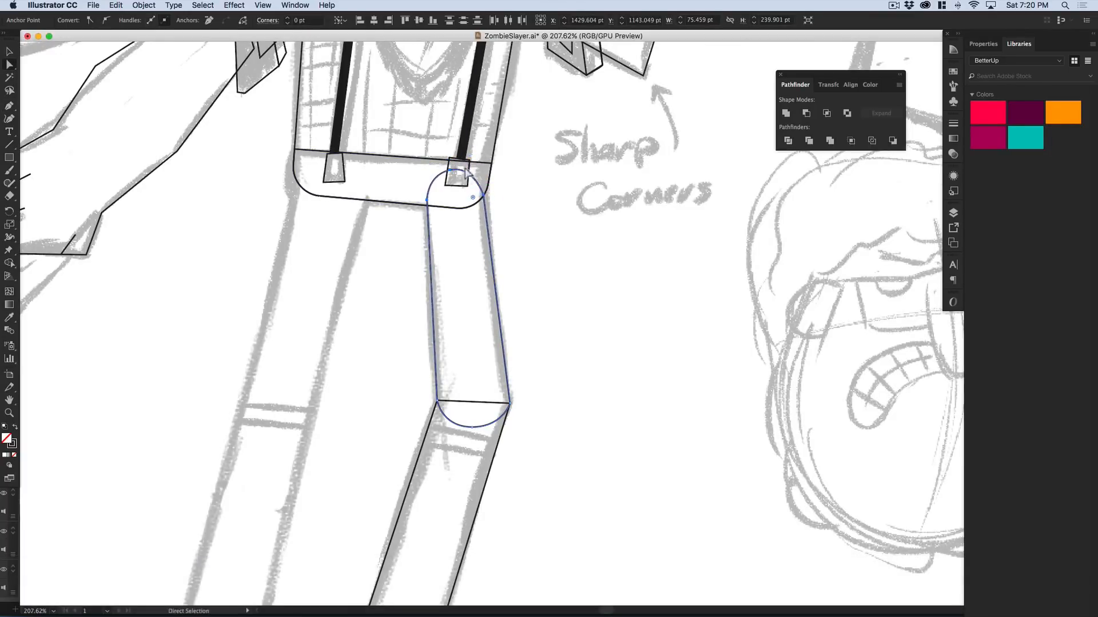
key("space")
left_click_drag(520, 327, 554, 248)
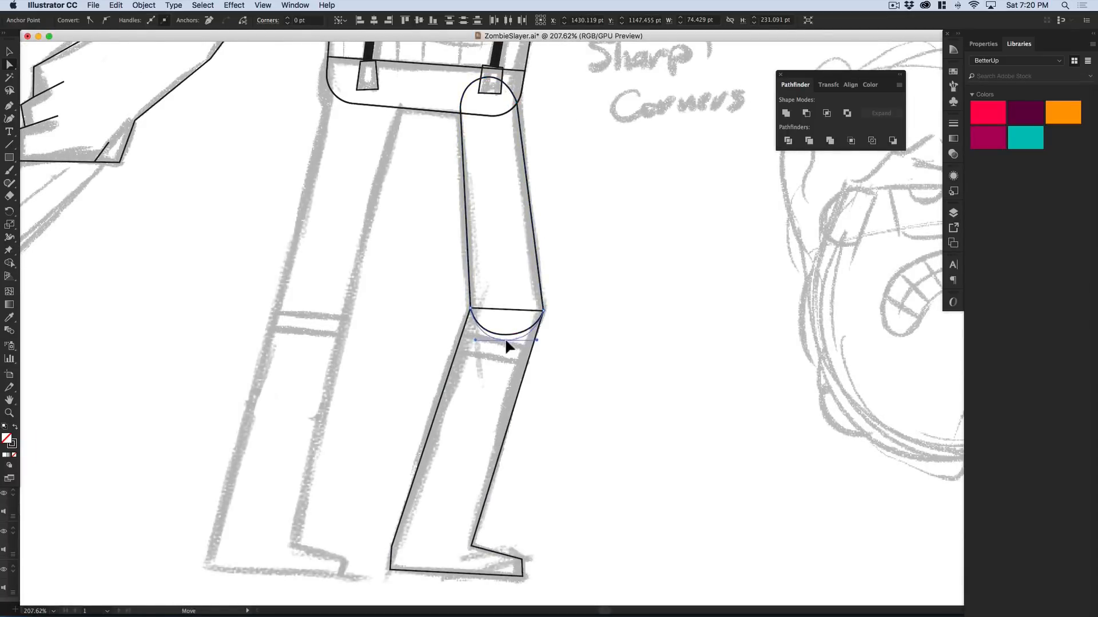
left_click(506, 343)
- Trace the band below the right knee as a closed four-corner Pen shape spanning the width of the shin
key("space")
left_click_drag(552, 380, 593, 333)
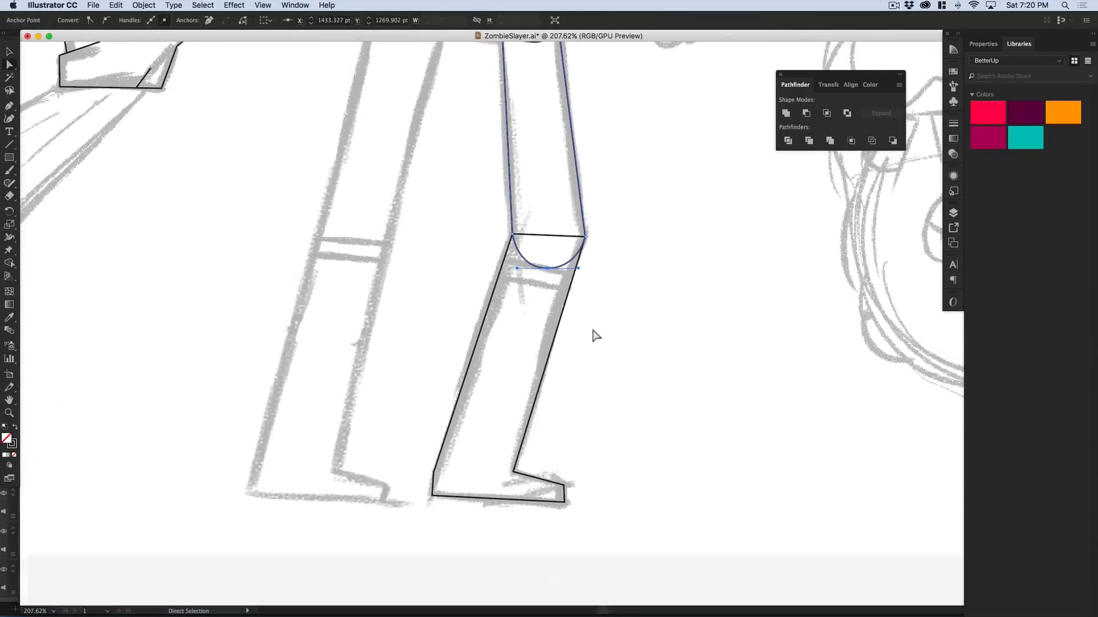
key("p")
key("shift+super+a")
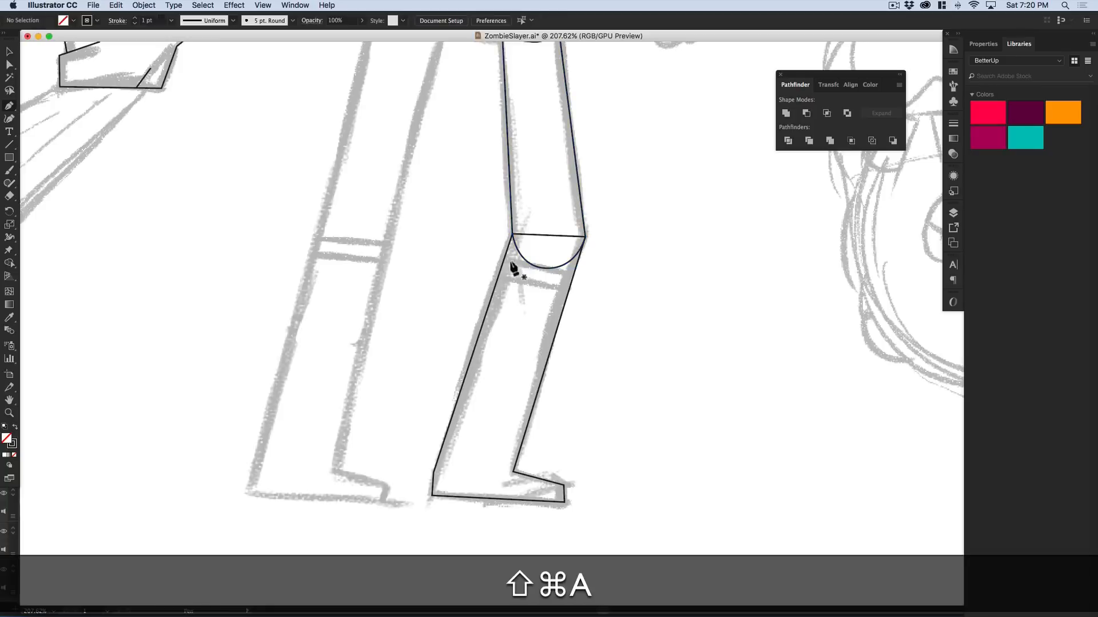
left_click(504, 259)
left_click(573, 272)
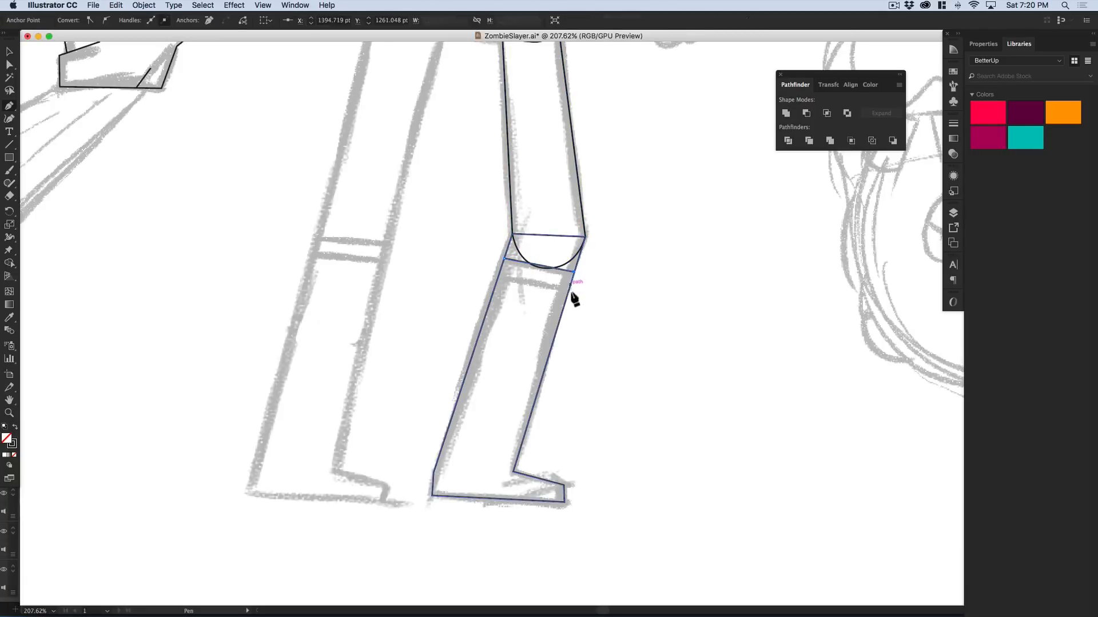
left_click(568, 291)
left_click(498, 279)
left_click(504, 259)
- Duplicate the right leg's thigh, shin and knee band about 119 pt to the left, level with the original
key("super+1")
key("v")
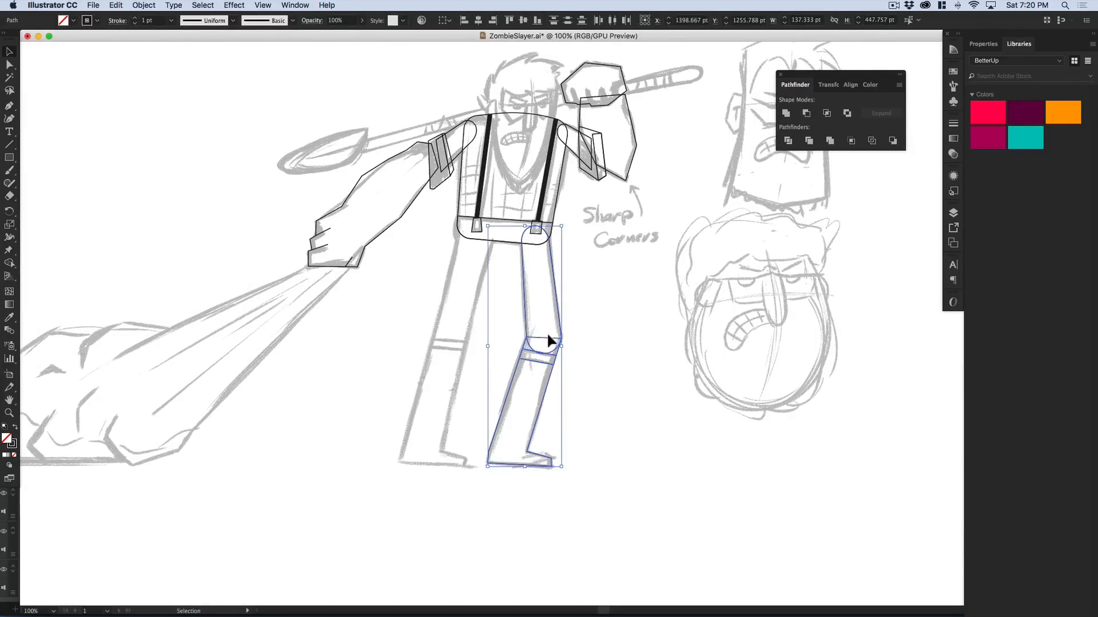
key("alt")
left_click_drag(548, 338, 486, 341)
key("shift")
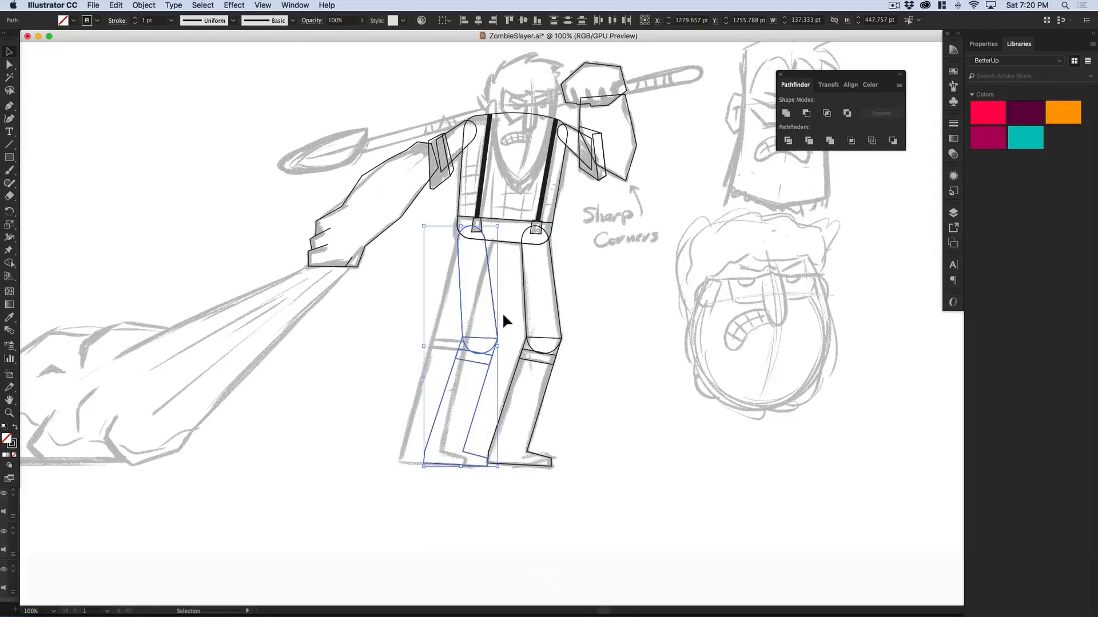
- Rotate the copied thigh clockwise about the hip to match the sketch, and move the copied shin and band to meet its knee
left_click(465, 310)
key("r")
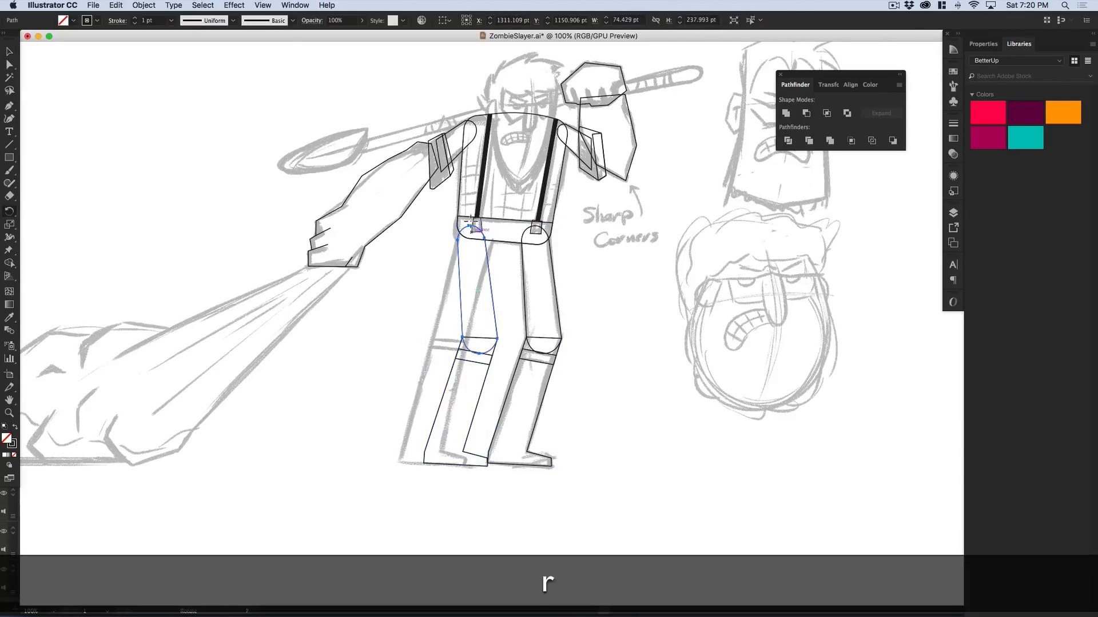
left_click(472, 232)
left_click_drag(466, 350, 452, 342)
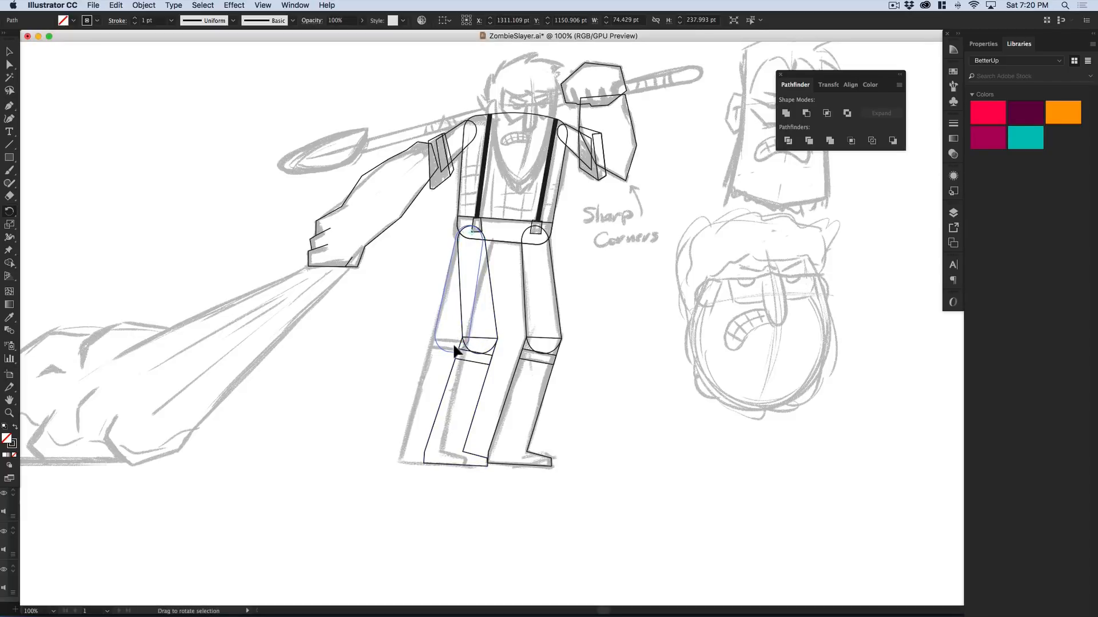
key("v")
left_click(485, 361)
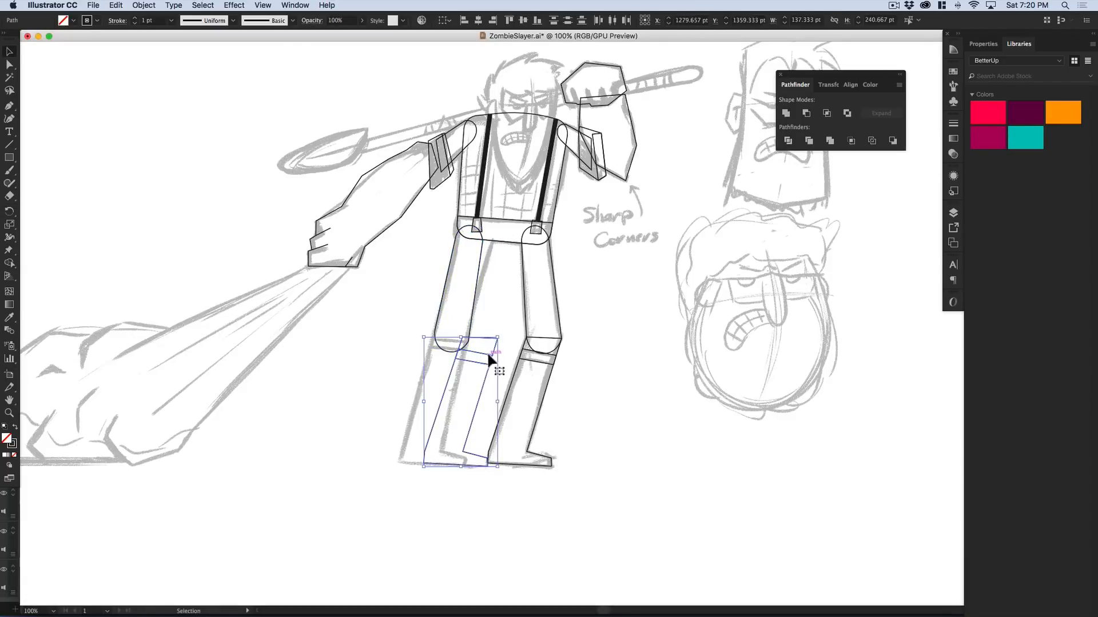
mouse_move(486, 352)
left_mouse_down()
mouse_move(458, 357)
mouse_move(491, 353)
left_mouse_up()
- Move the left thigh's knee-end anchors down so the rounded end overlaps further into the shin
key("a")
left_click(399, 318)
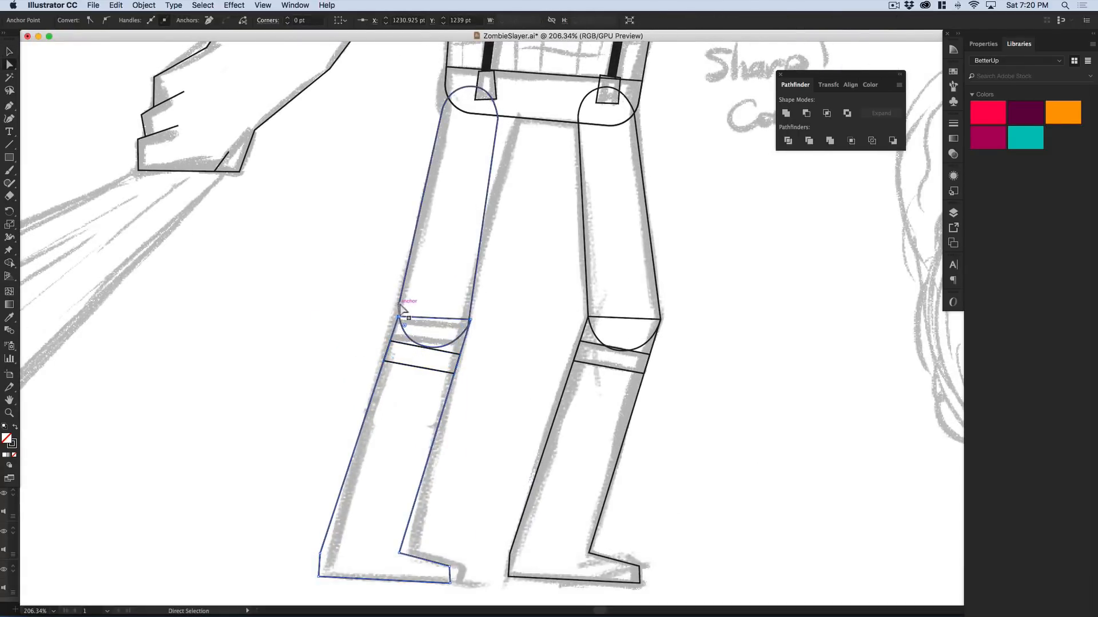
left_click(469, 323, "shift")
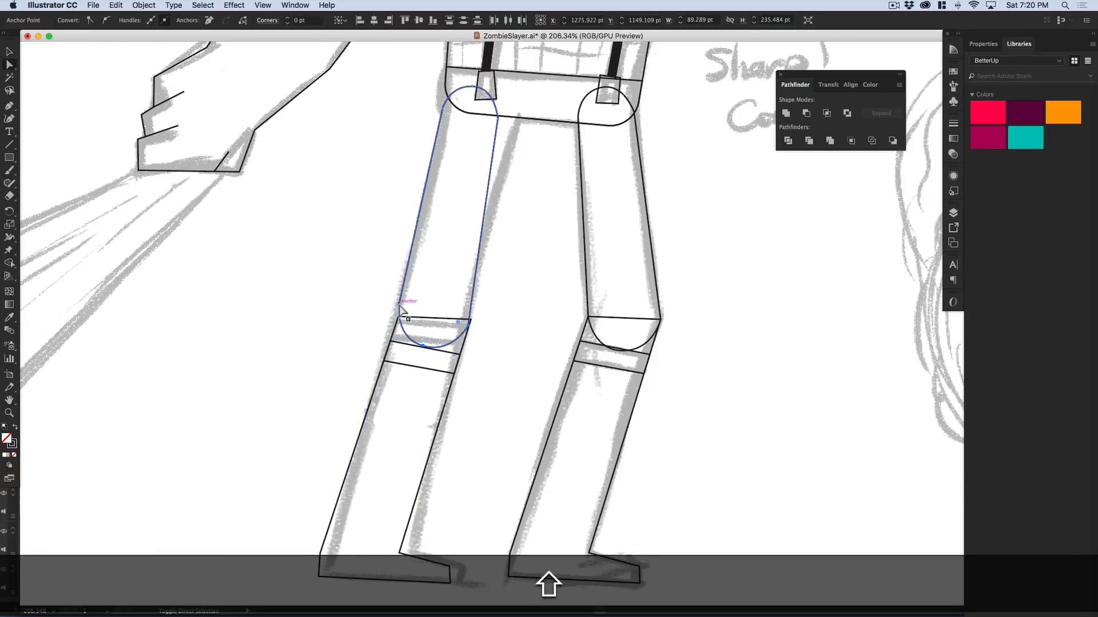
left_click_drag(400, 309, 397, 315)
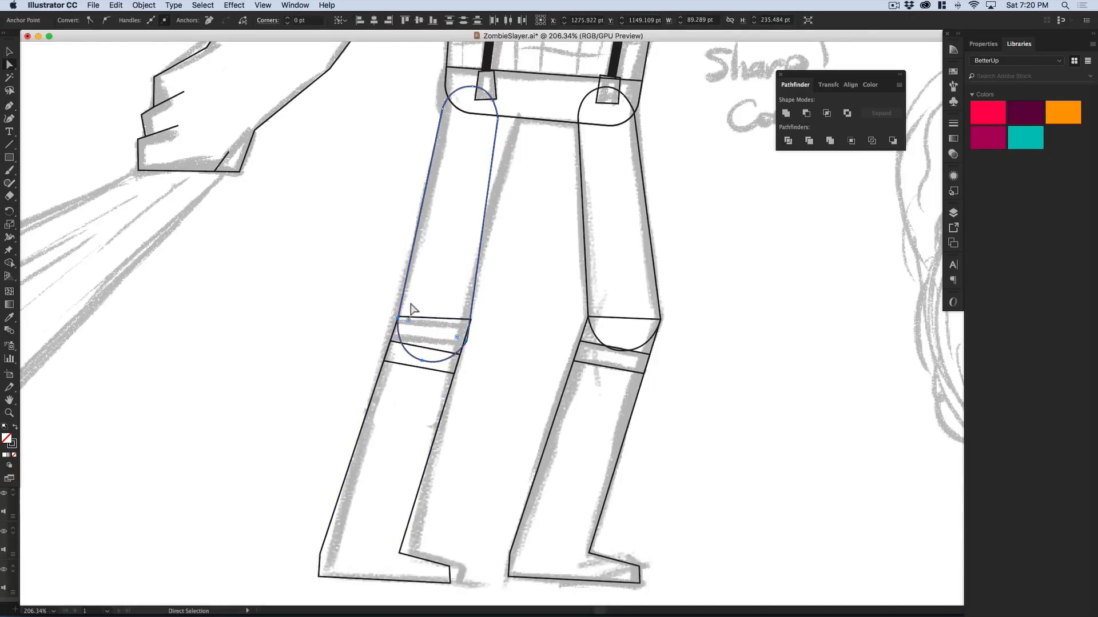
left_click(466, 342)
left_click(474, 327)
- Move the three anchors of the left thigh's rounded top end up inside the waistband and deselect the thigh
scroll(520, 221, "up", 5)
scroll(519, 221, "right", 3)
left_click(382, 221)
left_click(439, 230, "shift")
left_click(421, 193, "shift")
left_click_drag(416, 195, 421, 177)
left_click(457, 257)
- Start the sack's outline with the Pen tool at the lower hand, tracing its long lower edge and flat underside along the ground
key("super+1")
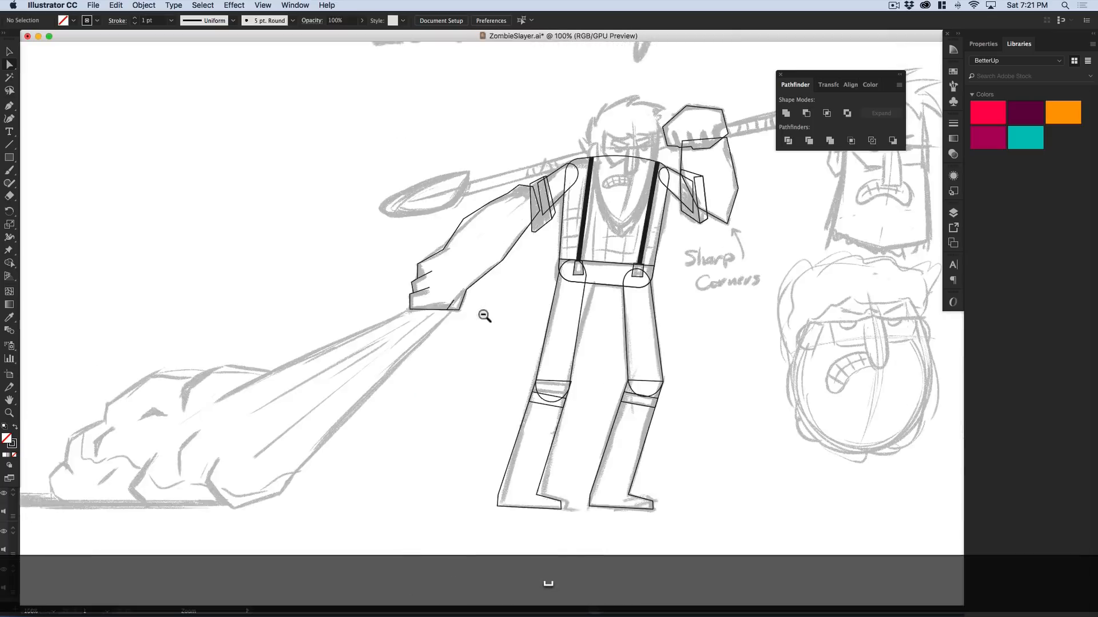
key("v")
mouse_move(309, 303)
left_mouse_down()
mouse_move(550, 351)
mouse_move(501, 360)
left_mouse_up()
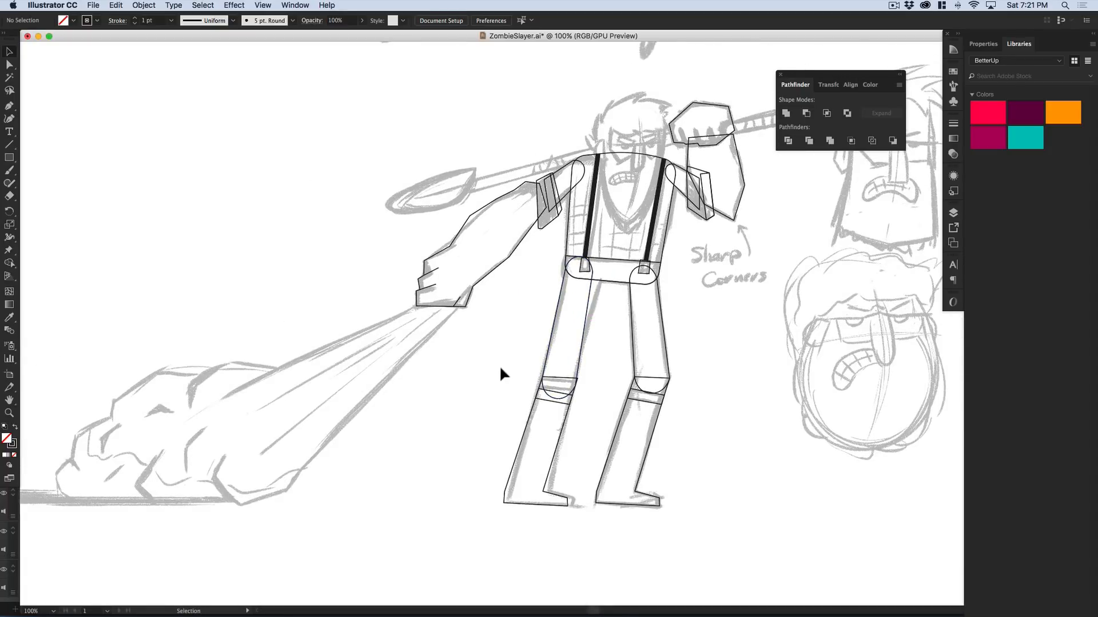
key("super+space")
scroll(488, 419, "left", 10)
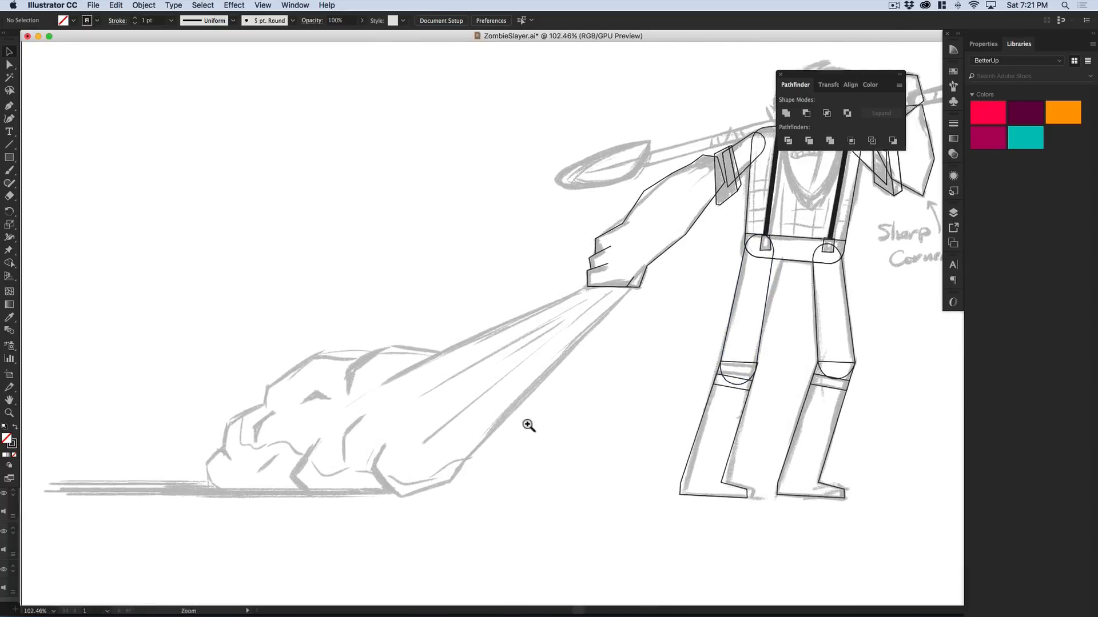
left_click_drag(517, 428, 541, 434)
key("p")
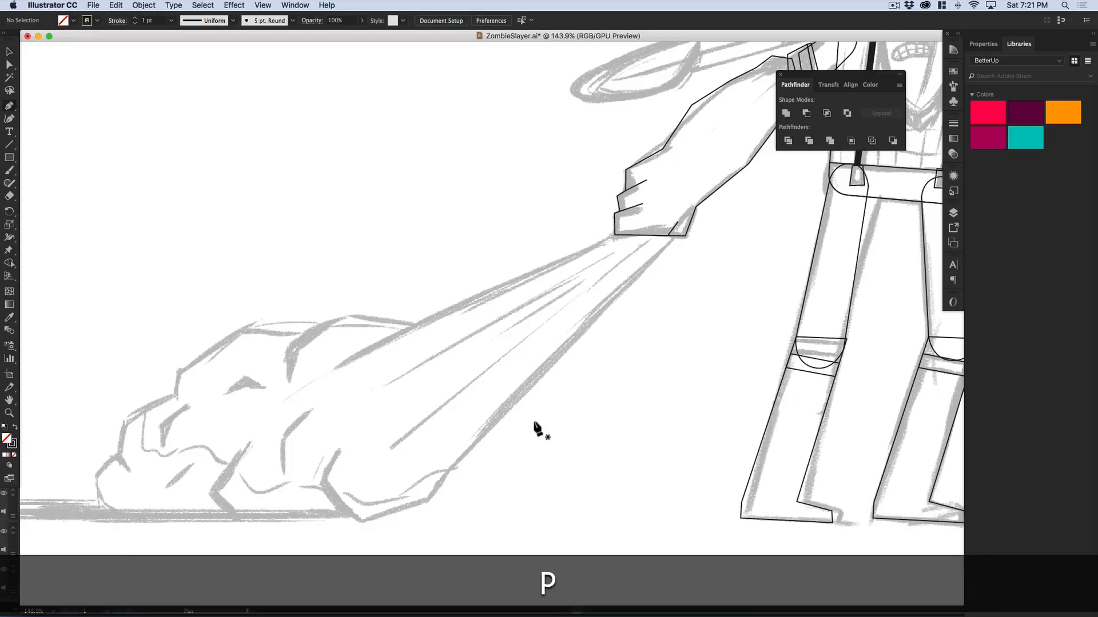
left_click(677, 235)
left_click(429, 500)
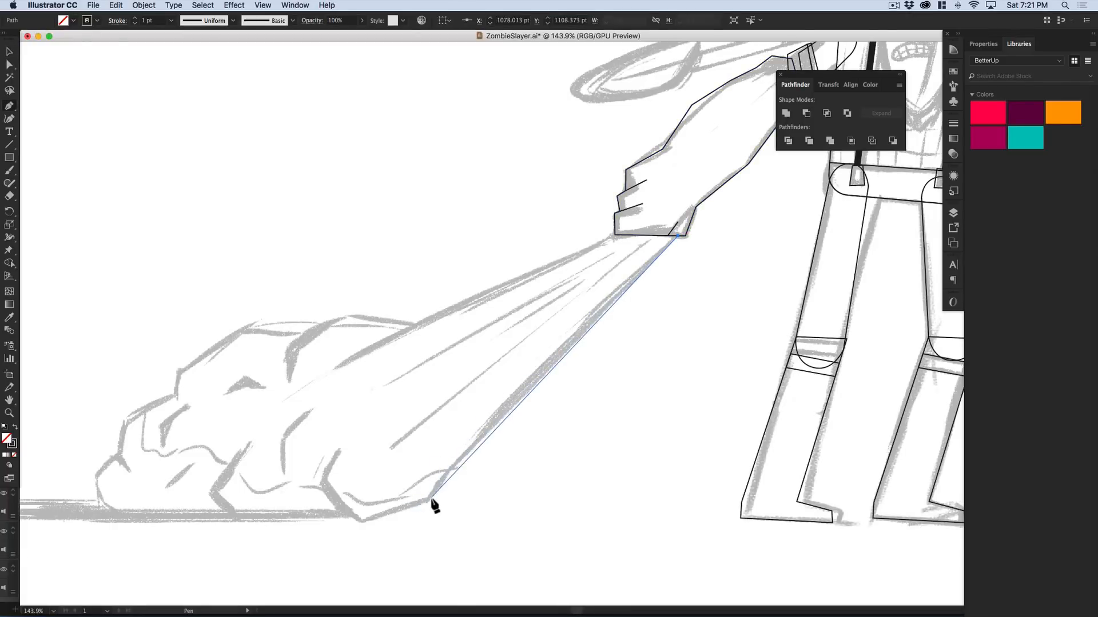
left_click(359, 520)
left_click(342, 513)
left_click(235, 513)
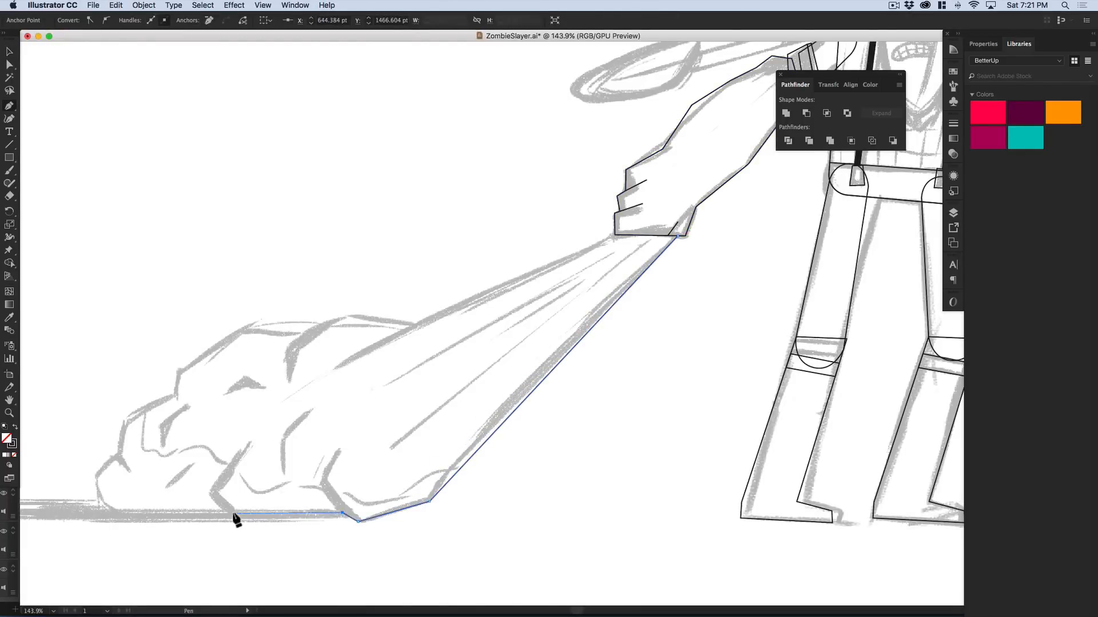
left_click(110, 507)
- Continue the sack outline up its lumpy back and along the upper edge to the hand, and close the shape
left_click(101, 501)
left_click(95, 477)
left_click(117, 455)
left_click(124, 421)
left_click(176, 393)
left_click(178, 370)
left_click(246, 327)
left_click(323, 322)
left_click(351, 314)
left_click(416, 323)
left_click(614, 234)
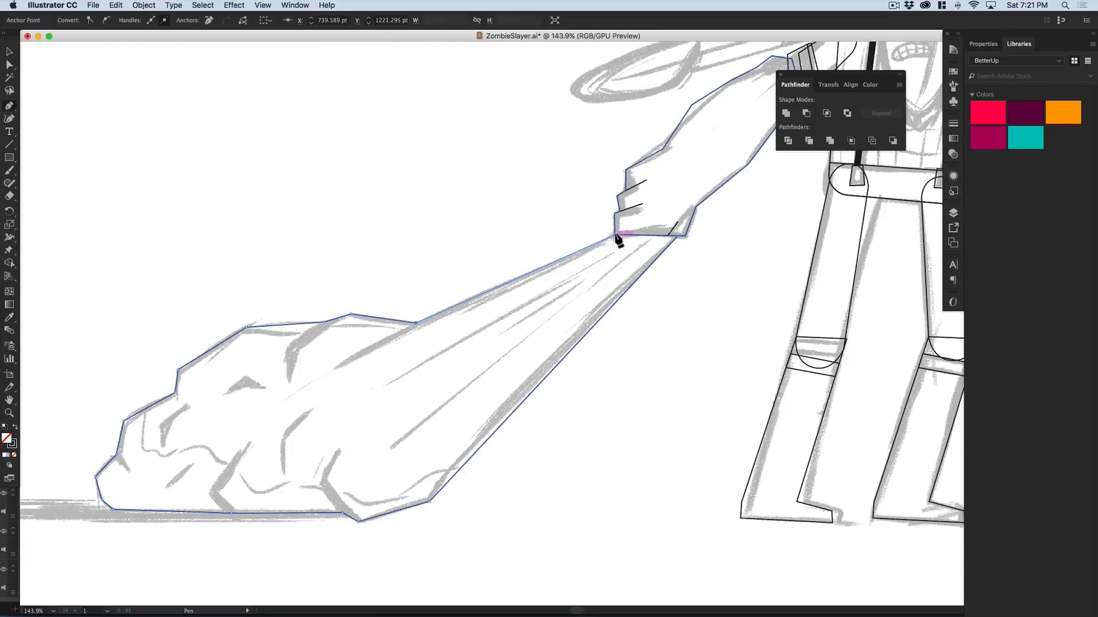
left_click(678, 235)
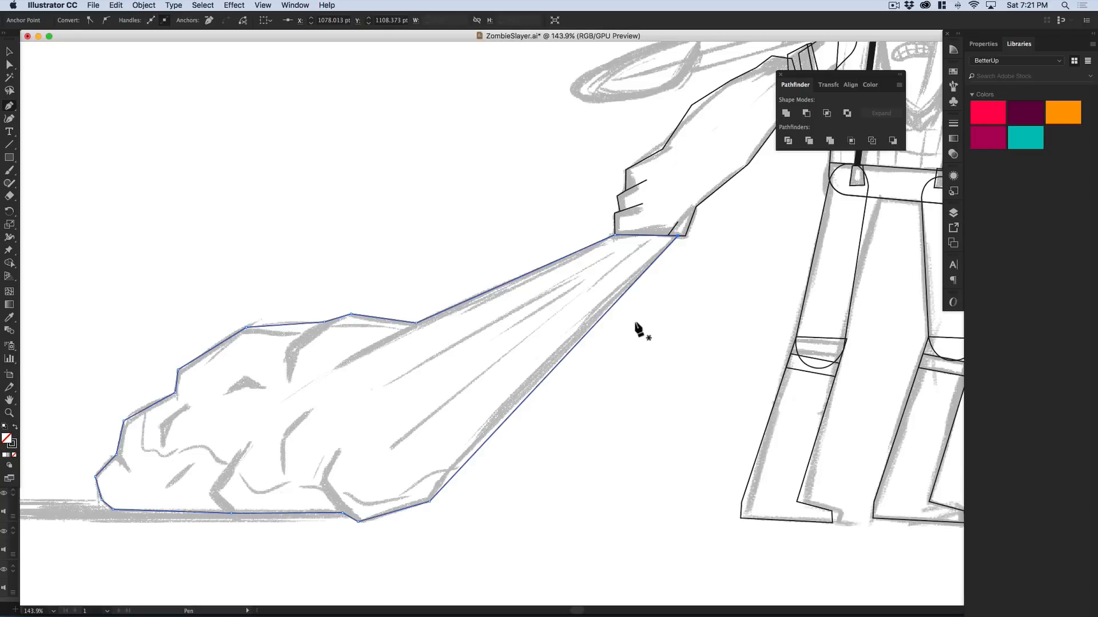
- Draw four straight fold lines with the Line Segment tool, fanning from the hand down across the sack, and deselect them
key("backslash")
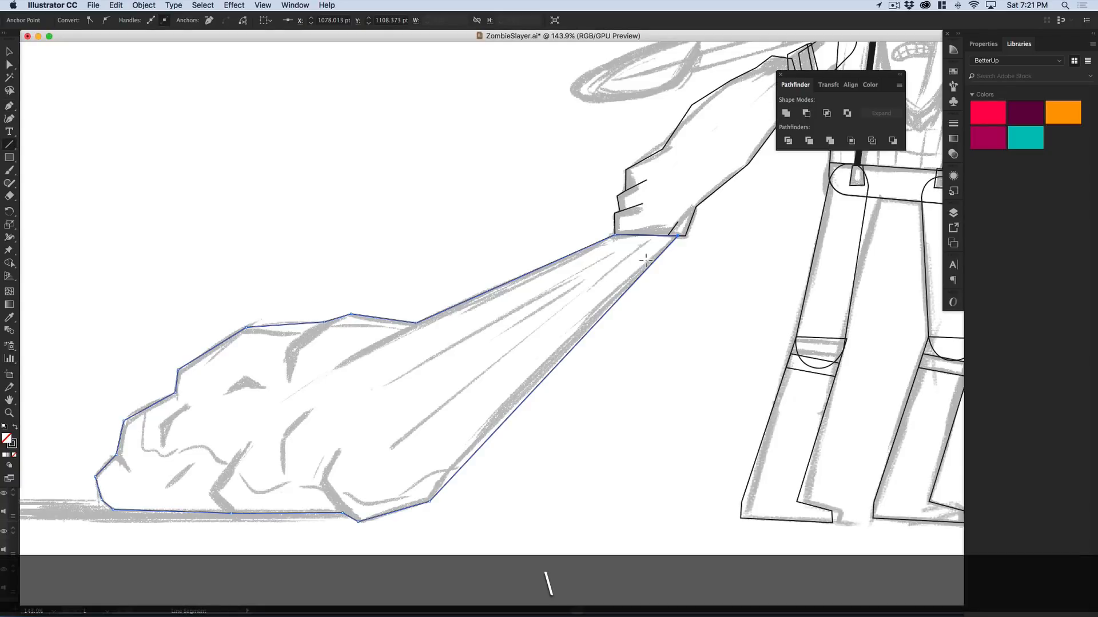
left_click_drag(647, 242, 414, 464)
left_click_drag(621, 255, 394, 443)
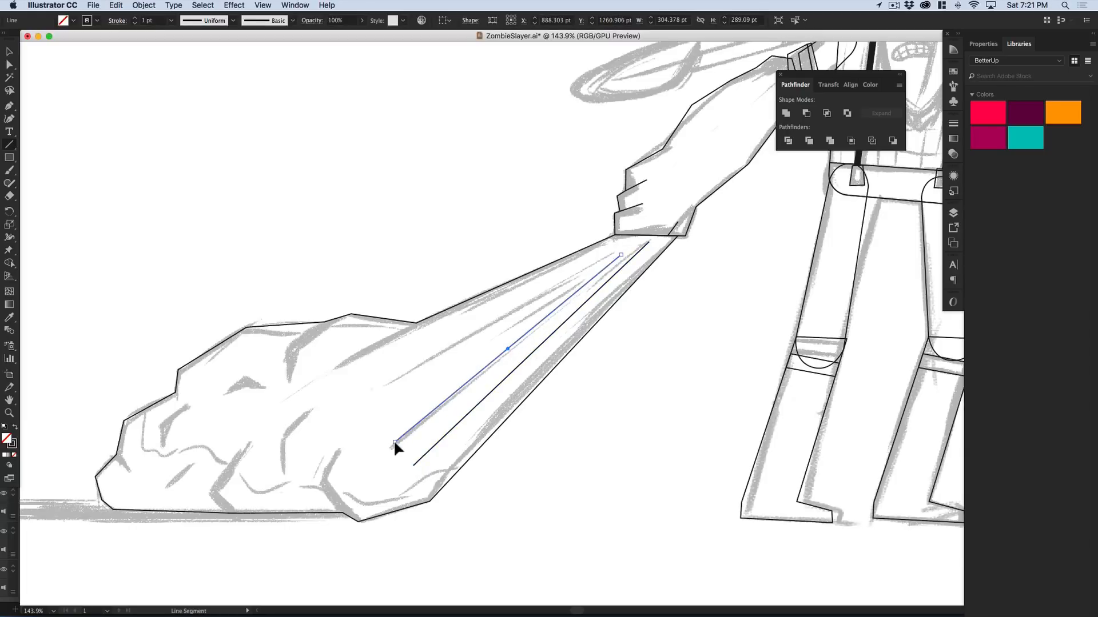
mouse_move(596, 264)
left_mouse_down()
mouse_move(382, 419)
mouse_move(616, 248)
left_mouse_up()
key("a")
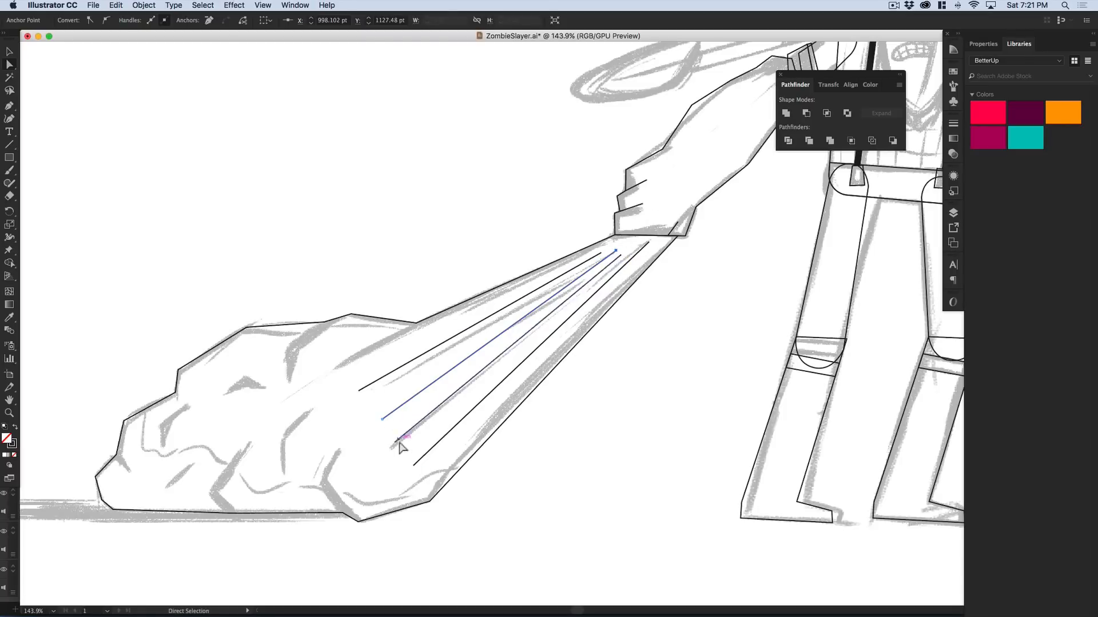
key("v")
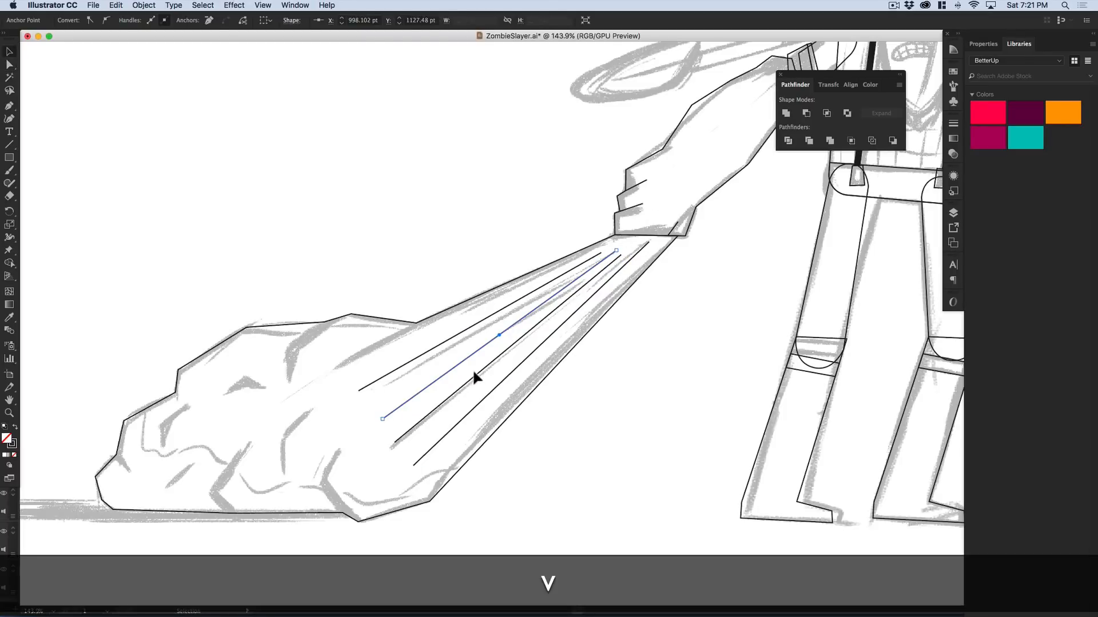
left_click(512, 375)
key("space")
left_click_drag(365, 427, 403, 394)
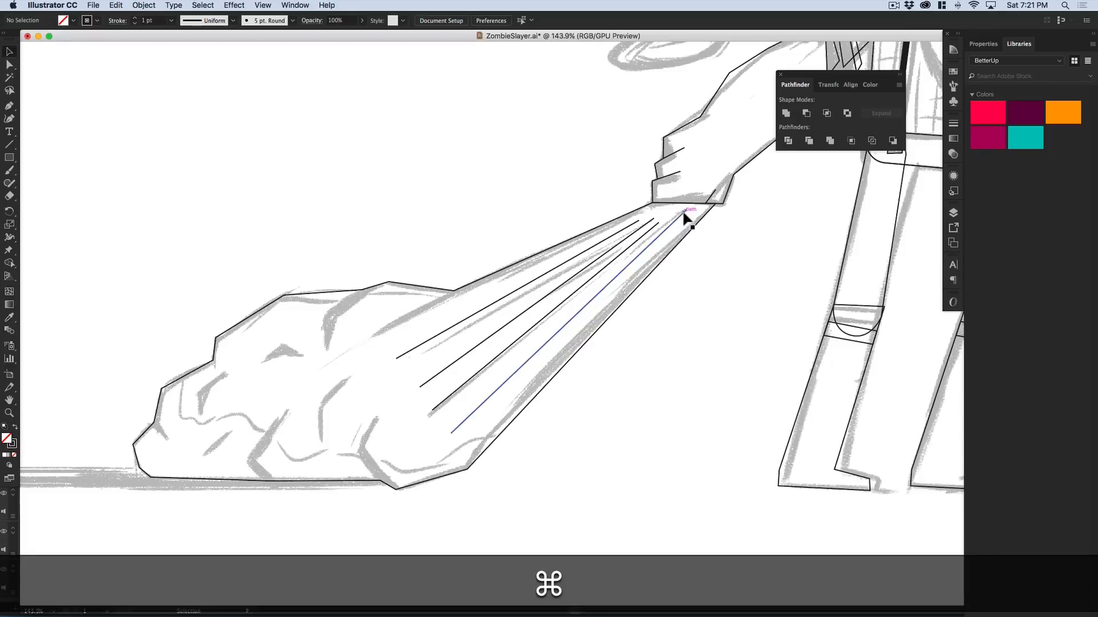
- Adjust the upper end of the lowest fold line, move all four fold lines slightly up toward the hand, and deselect them
key("a")
left_click(684, 212)
left_click_drag(674, 226, 670, 226)
key("v")
left_click(735, 252)
left_click_drag(642, 299, 627, 282)
left_click(620, 287)
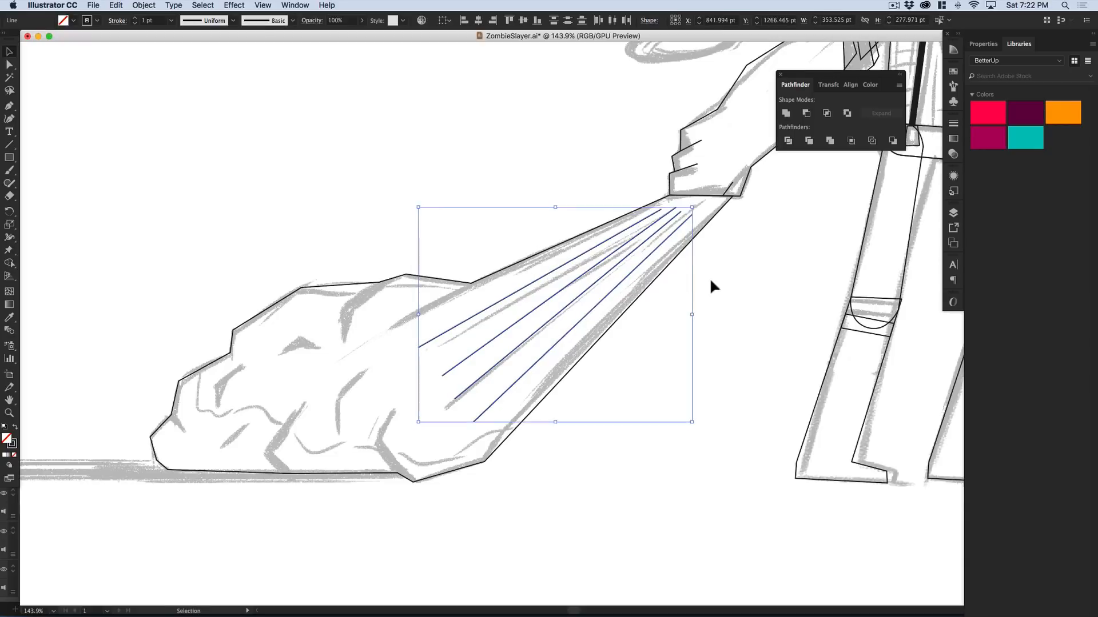
left_click(709, 277)
- Trace the narrow angular crease in the middle of the sack as a closed shape with the Pen tool
scroll(632, 306, "left", 3)
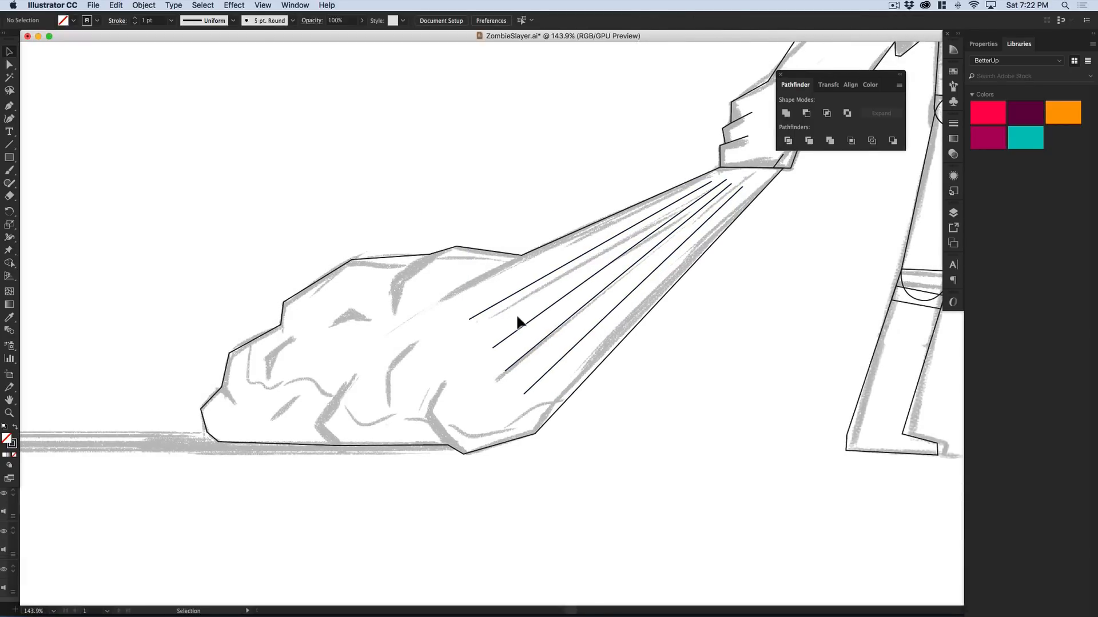
key("p")
left_click(414, 343)
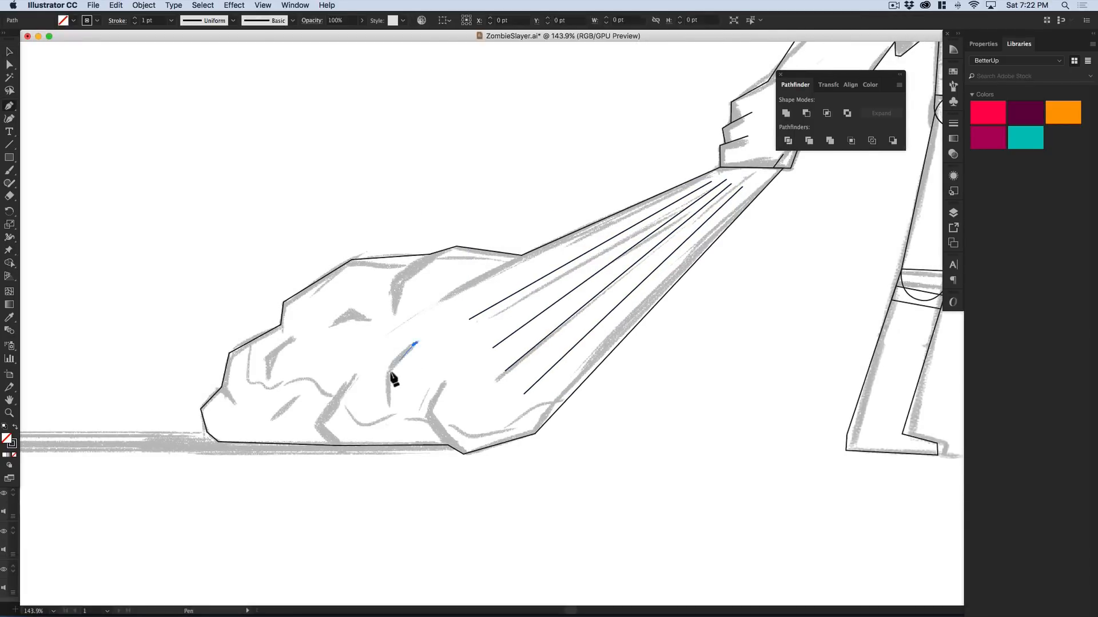
left_click(390, 372)
left_click(415, 345)
- Trace the two bent creases rising from the sack's underside as closed Pen shapes
left_click(355, 377)
left_click(326, 421)
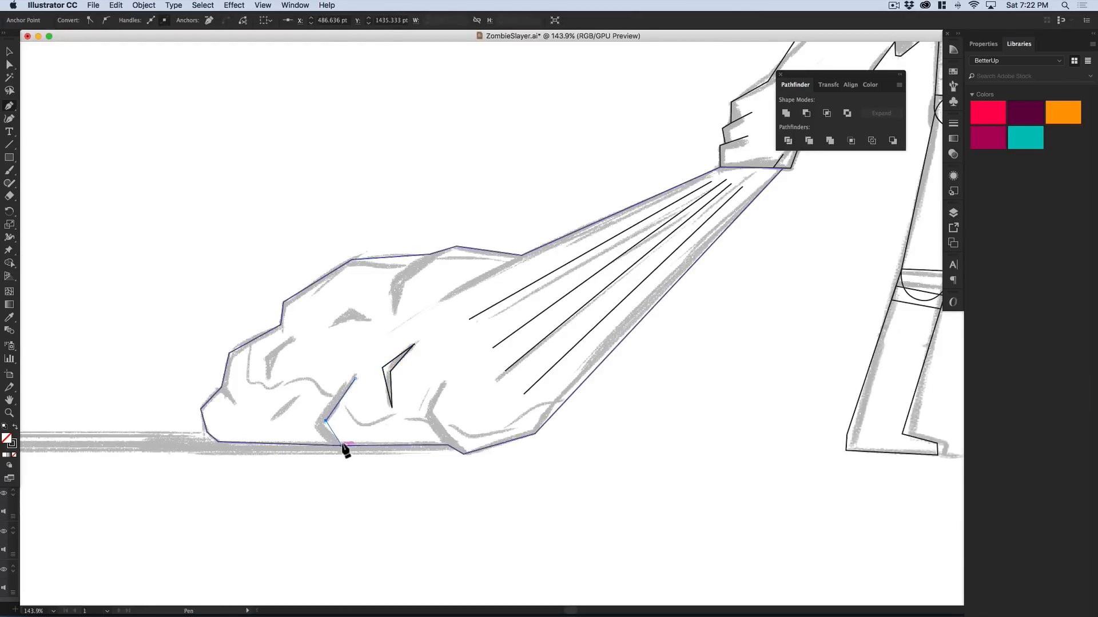
left_click(337, 444)
left_click(331, 446)
left_click(347, 380)
left_click(444, 383)
left_click(432, 412)
left_click(467, 453)
left_click(441, 445)
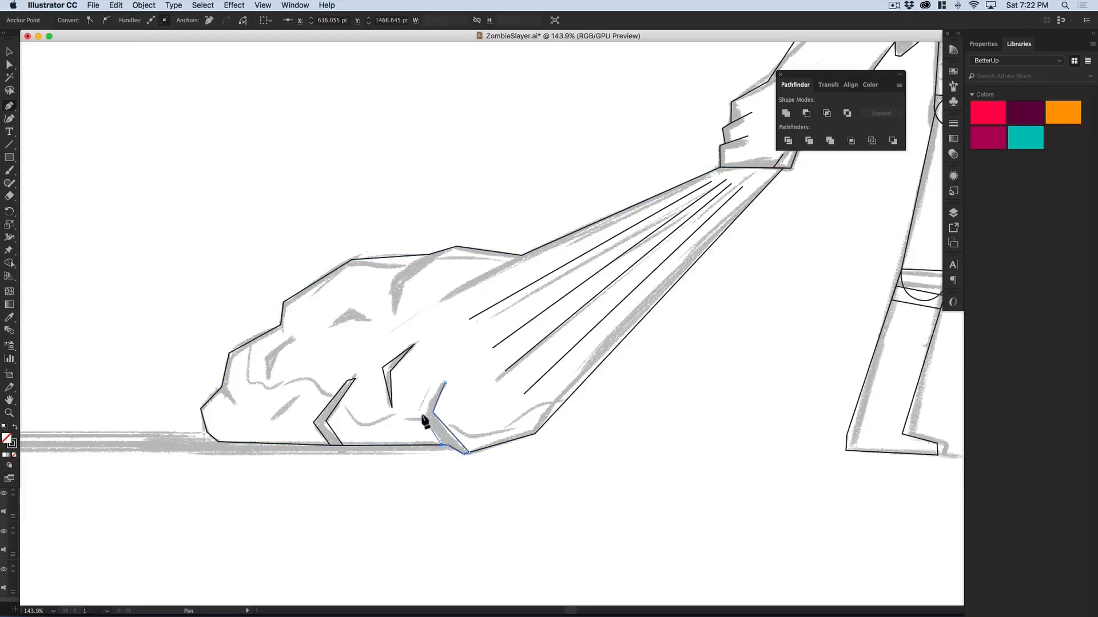
left_click(445, 383)
- Trace the small triangular crease near the sack's back and the angular crease at its far end as closed Pen shapes
left_click(371, 320)
left_click(350, 306)
left_click(326, 328)
left_click(370, 320)
left_click(293, 339)
left_click(274, 356)
left_click(268, 386)
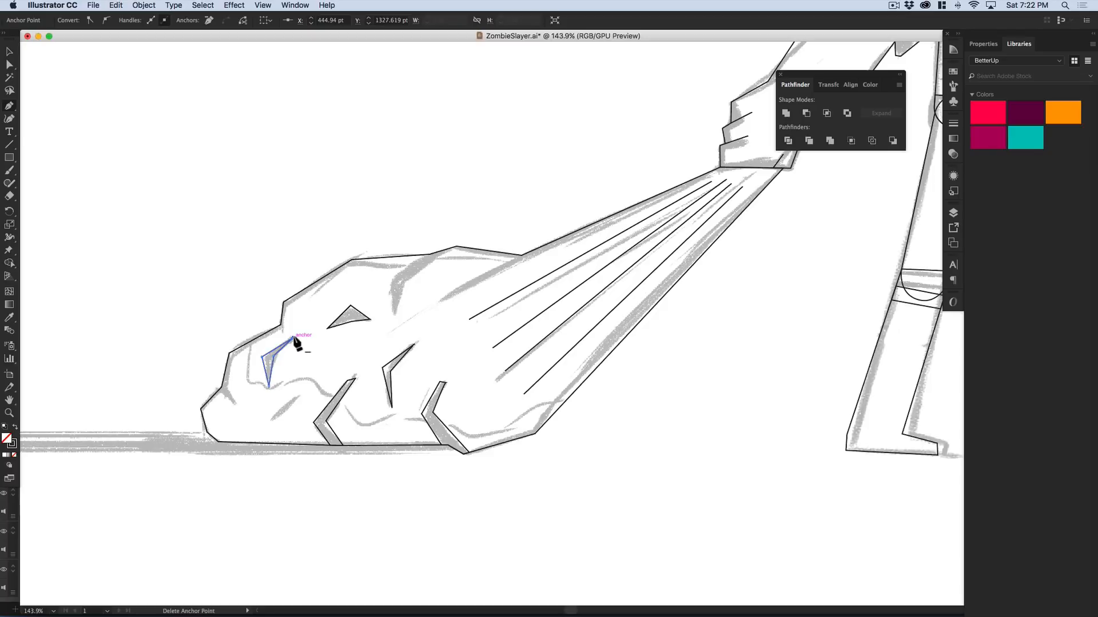
left_click(293, 339)
- Draw a closed freehand shape with the Pencil tool, following the wavy line across the lower sack and looping around below it
key("n")
mouse_move(574, 399)
left_mouse_down()
mouse_move(475, 434)
mouse_move(415, 417)
mouse_move(361, 427)
mouse_move(306, 380)
mouse_move(253, 384)
left_mouse_up()
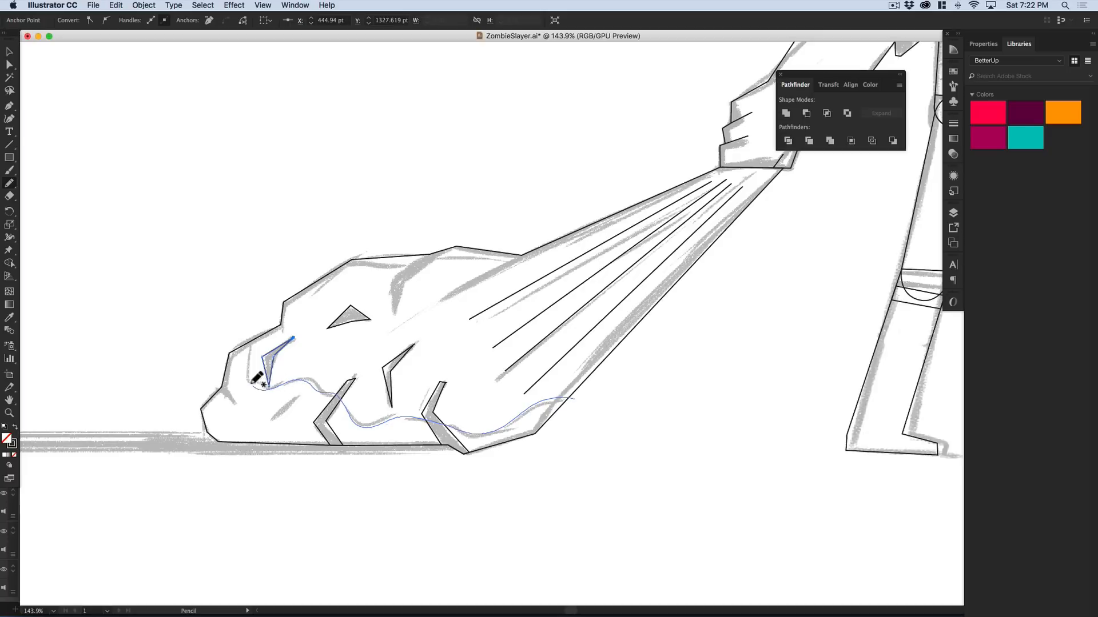
mouse_move(250, 339)
left_mouse_down()
mouse_move(148, 369)
mouse_move(143, 455)
mouse_move(271, 522)
mouse_move(427, 537)
mouse_move(583, 490)
mouse_move(606, 431)
mouse_move(577, 398)
left_mouse_up()
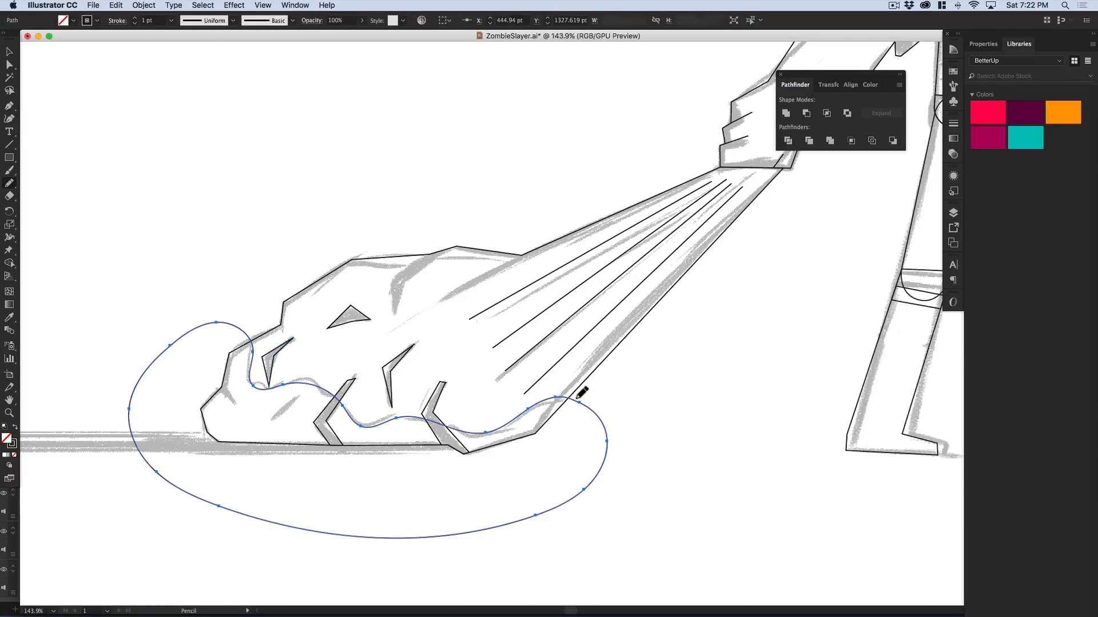
- Duplicate the sack outline in front and intersect the copy with the freehand shape to leave only the wavy lower part
key("v")
left_click(575, 391)
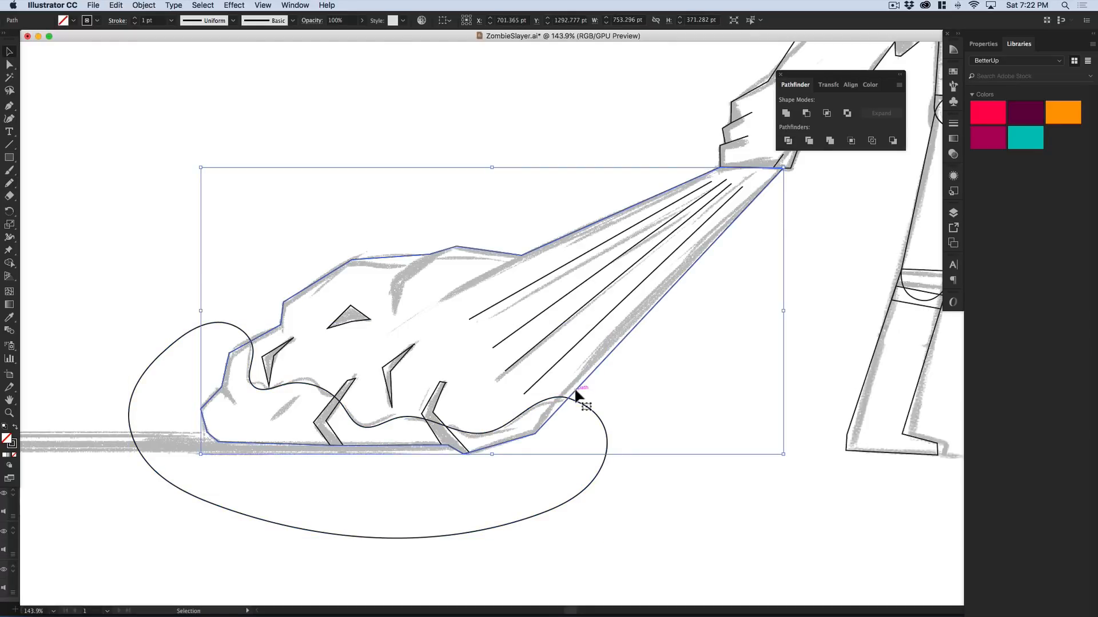
scroll(649, 380, "right", 10)
scroll(649, 380, "up", 4)
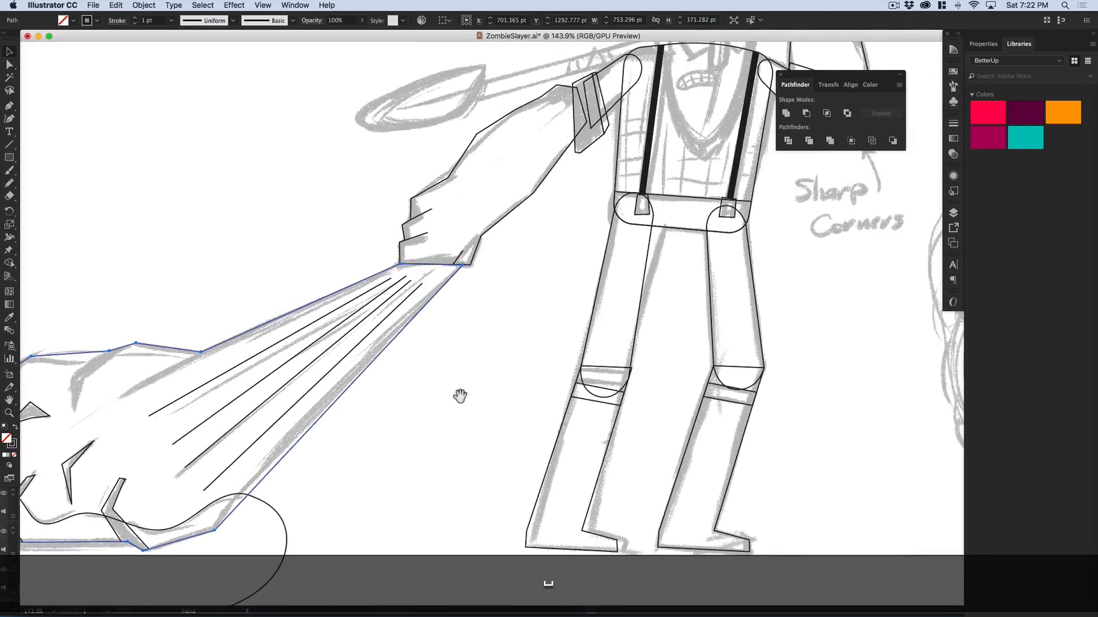
scroll(487, 411, "left", 10)
scroll(486, 411, "down", 3)
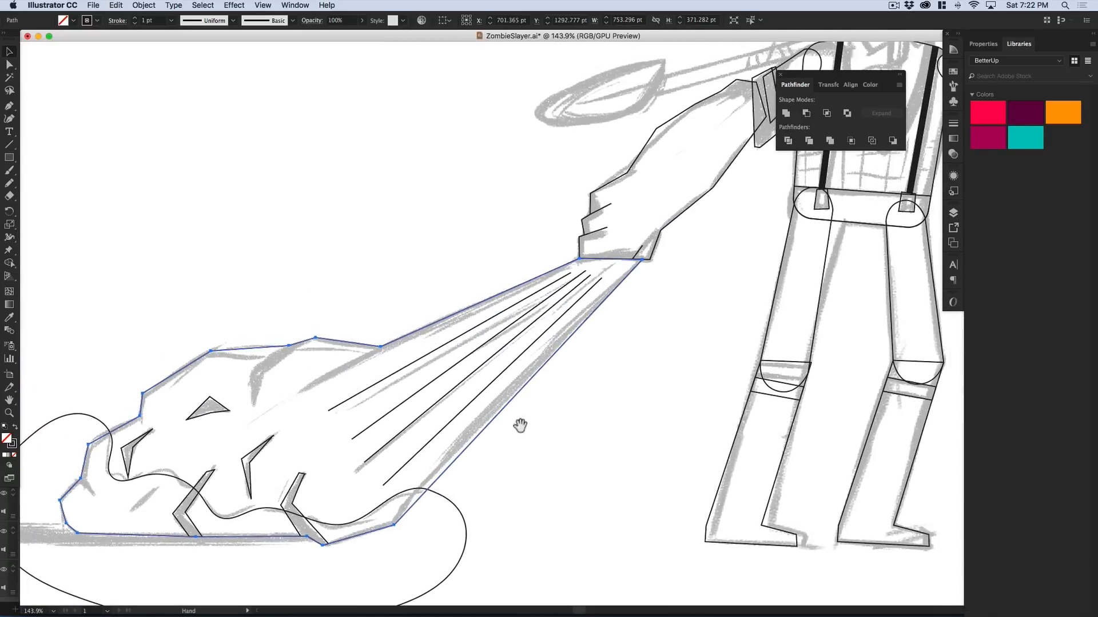
left_click_drag(398, 437, 564, 372)
key("super+c")
key("super+f")
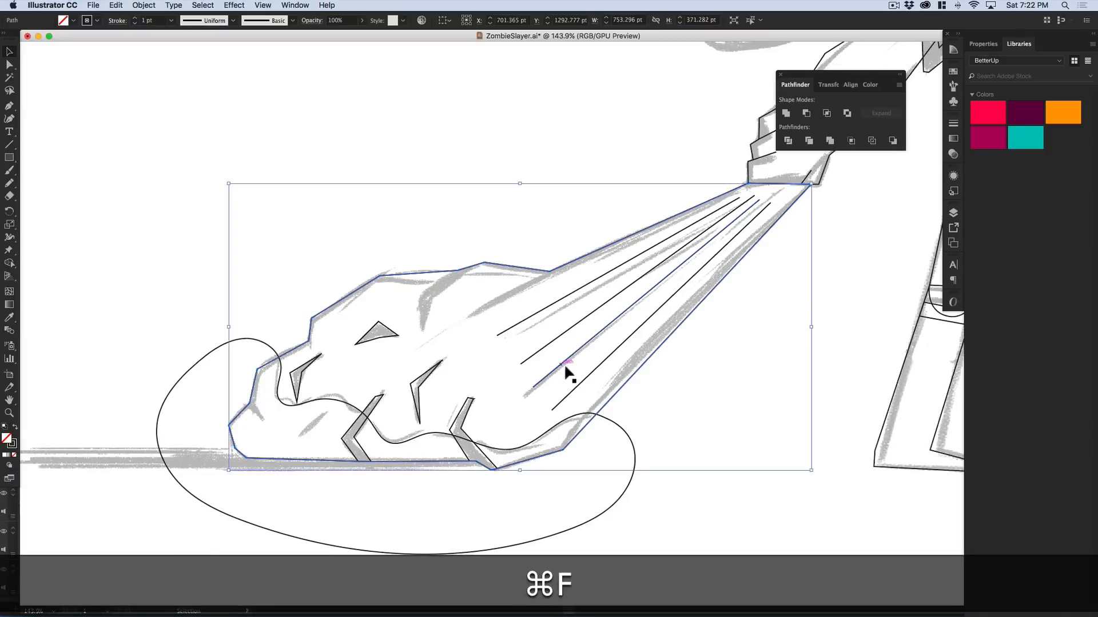
left_click(615, 426, "shift")
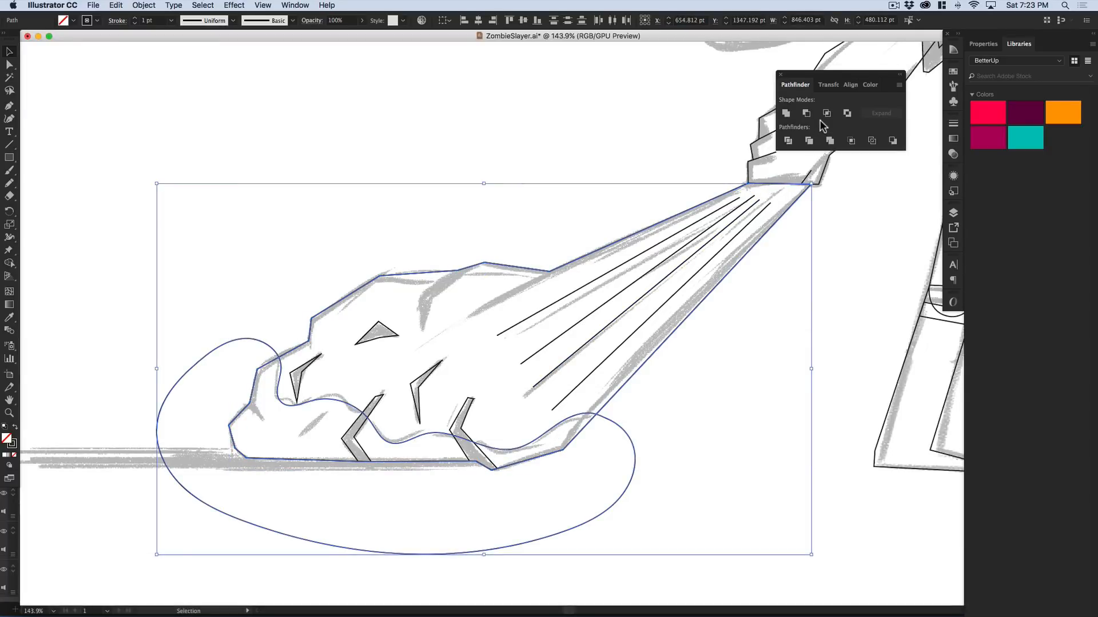
left_click(824, 114)
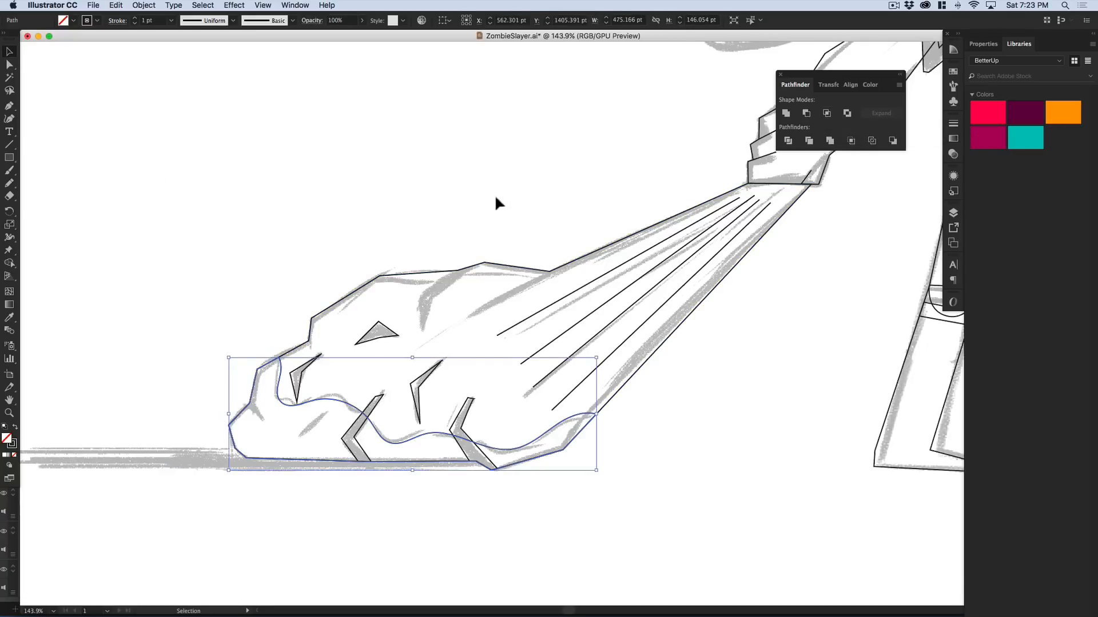
- Move the wavy lower piece off the sack as a check, undo the move, and deselect the piece
left_click_drag(280, 468, 280, 470)
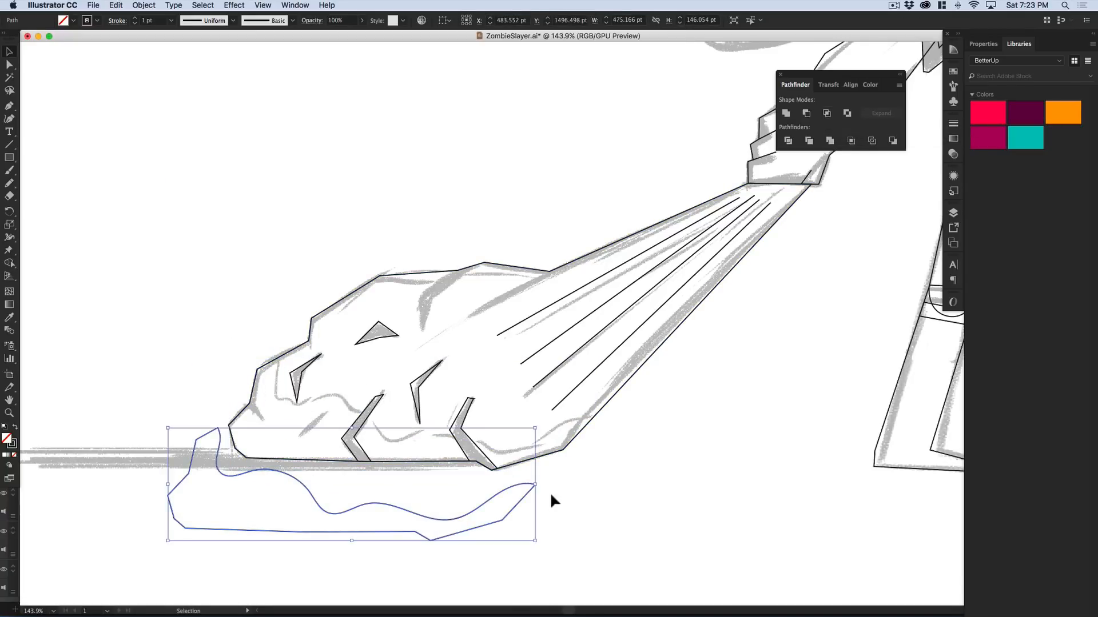
key("cmd+z")
key("cmd+shift+a")
- Save the document with the traced sack
left_click_drag(445, 474, 466, 455)
key("cmd+minus")
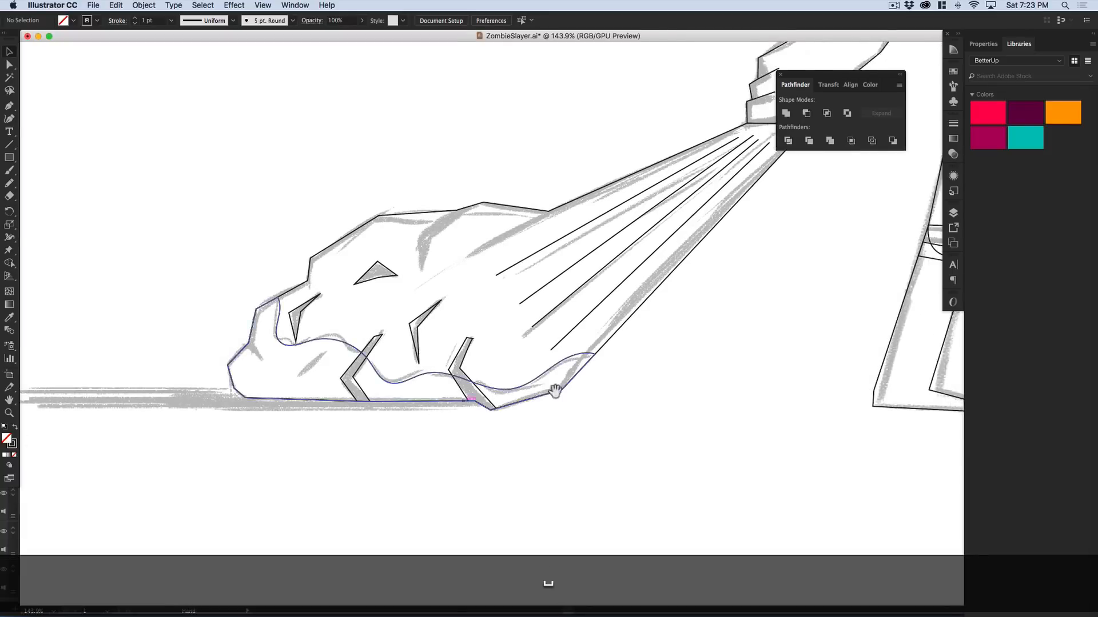
scroll(406, 351, "up", 5)
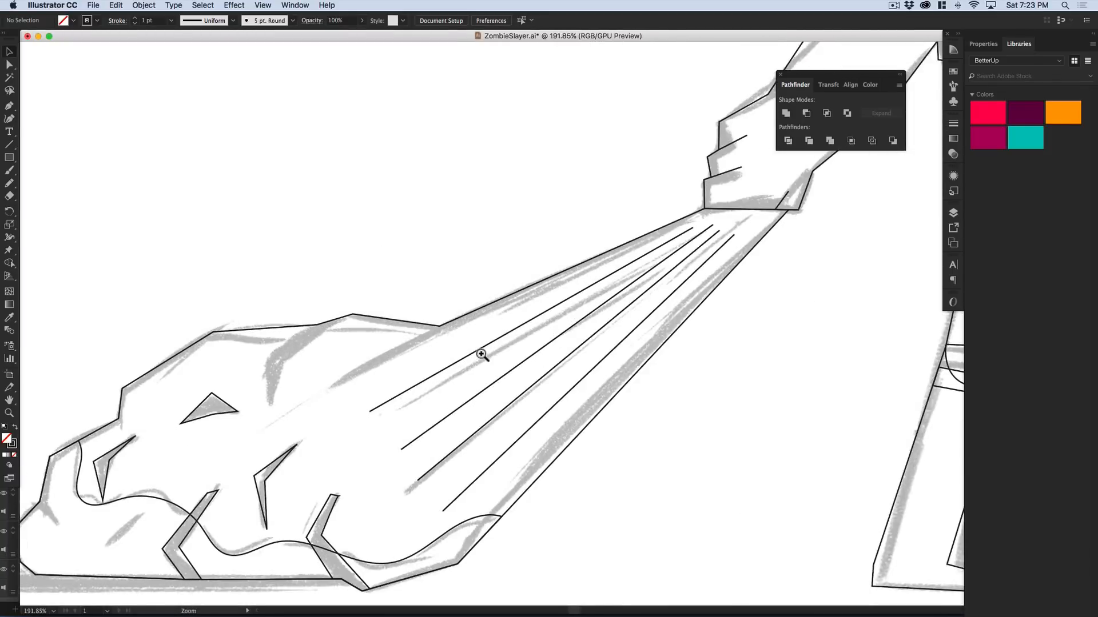
key("cmd+minus")
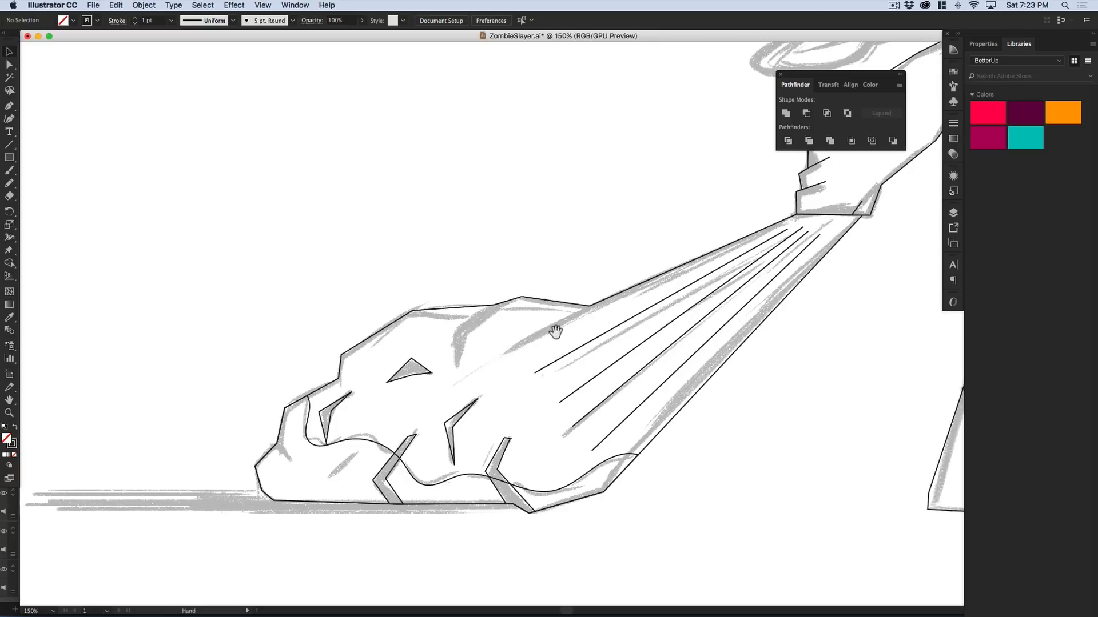
key("cmd+minus")
mouse_move(676, 333)
left_mouse_down()
mouse_move(512, 372)
mouse_move(351, 461)
mouse_move(306, 441)
mouse_move(378, 433)
left_mouse_up()
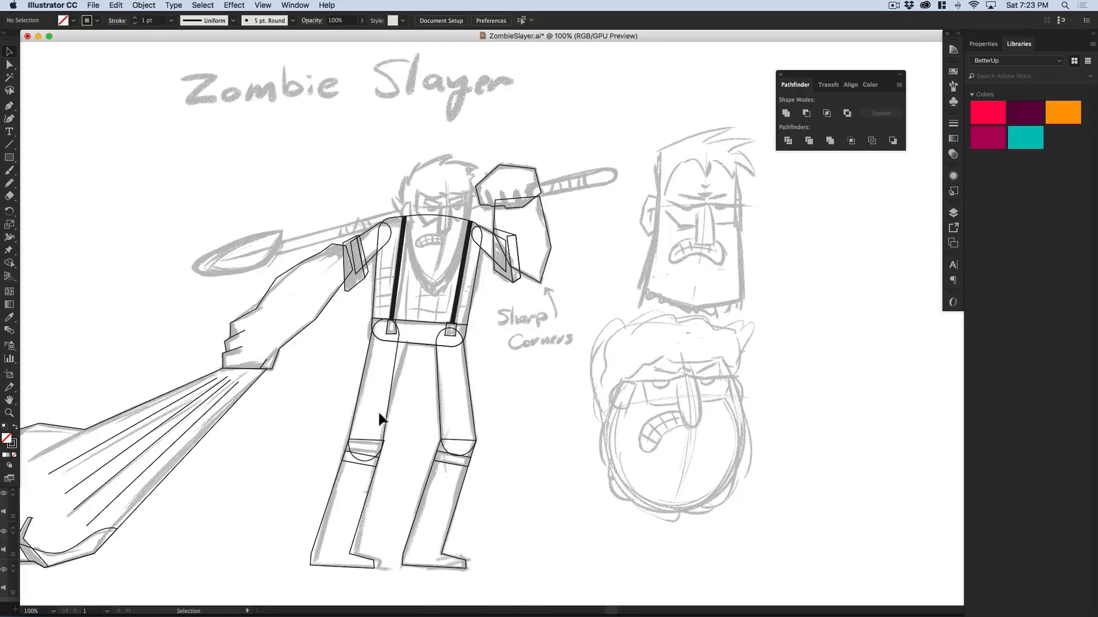
key("cmd+s")
- Draw three short slanted finger lines up from the lower edge of the raised fist with the Line Segment tool
key("z")
left_click_drag(382, 419, 552, 307)
key("backslash")
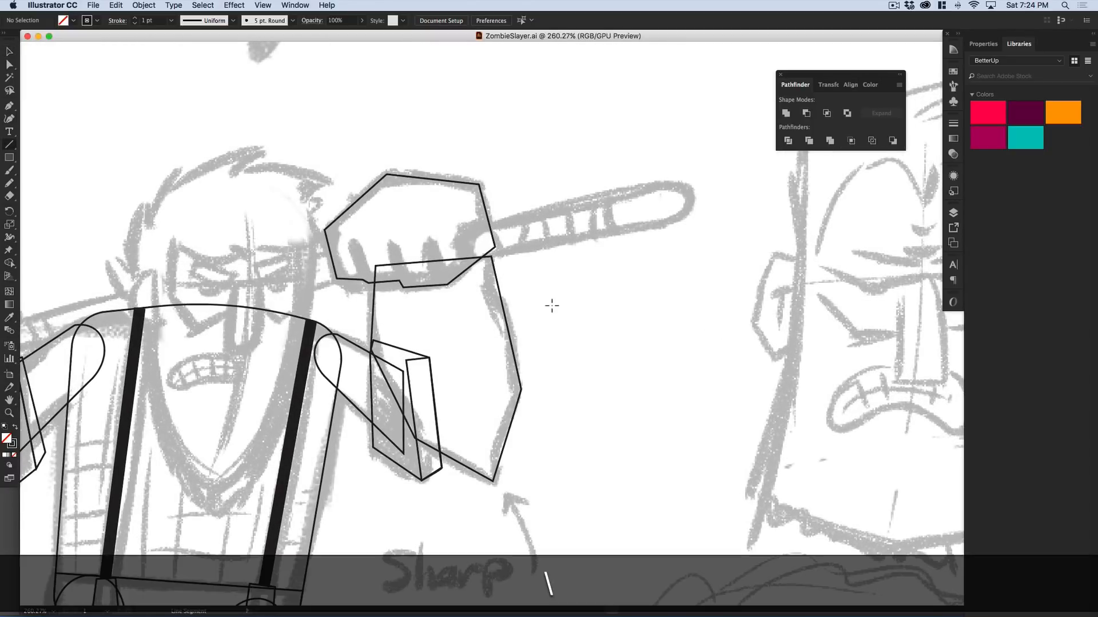
left_click_drag(363, 280, 348, 241)
left_click_drag(400, 280, 384, 238)
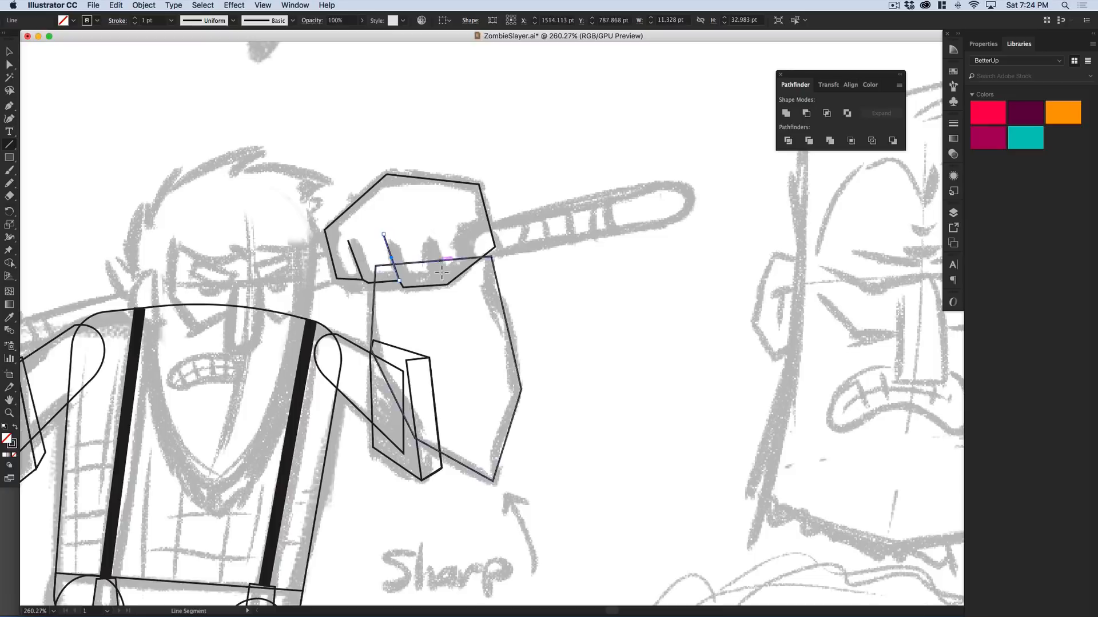
left_click_drag(446, 284, 426, 239)
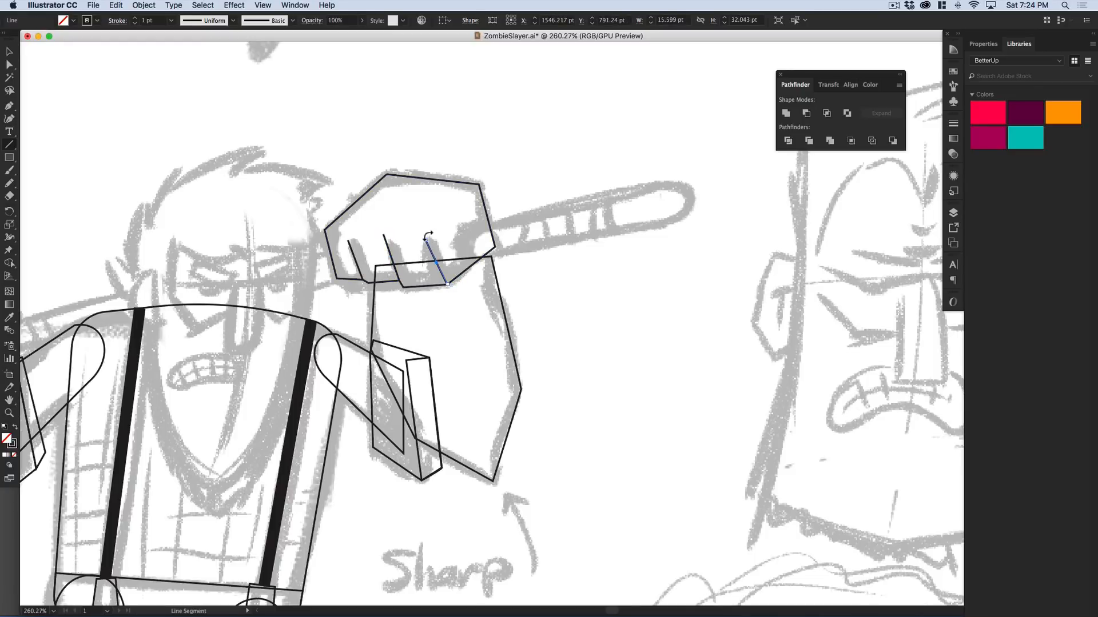
key("v")
- Draw the shovel handle's straight centreline with the Pen tool, from the blade across the shoulders to the handle's far end
left_click_drag(539, 225, 458, 247)
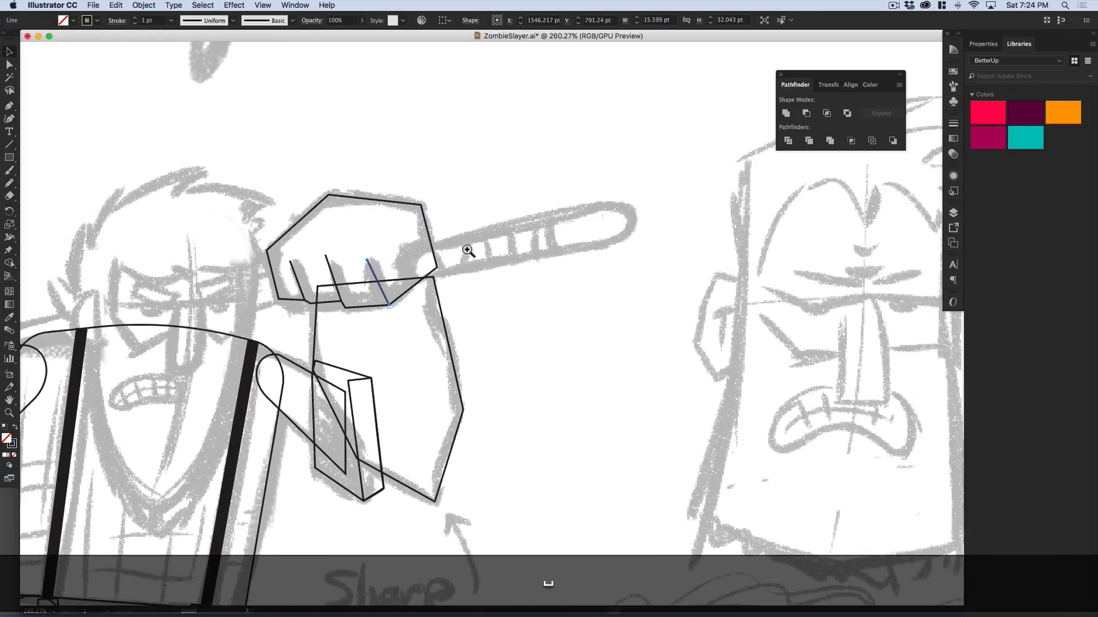
scroll(458, 247, "down", 3)
left_click_drag(550, 283, 587, 284)
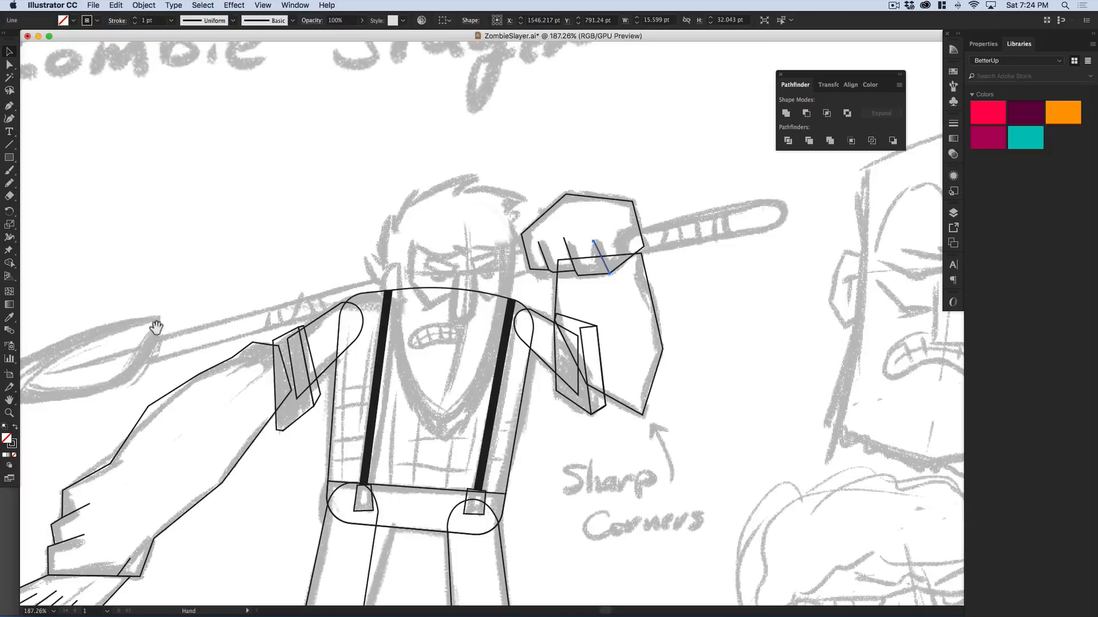
left_click_drag(400, 290, 394, 323)
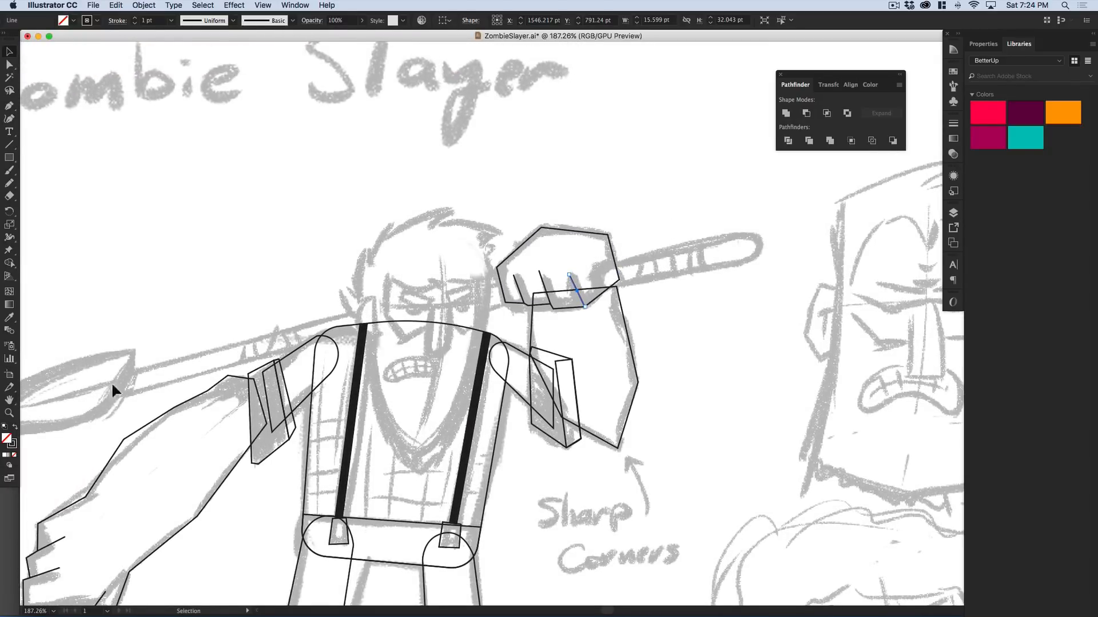
scroll(375, 384, "up", 2)
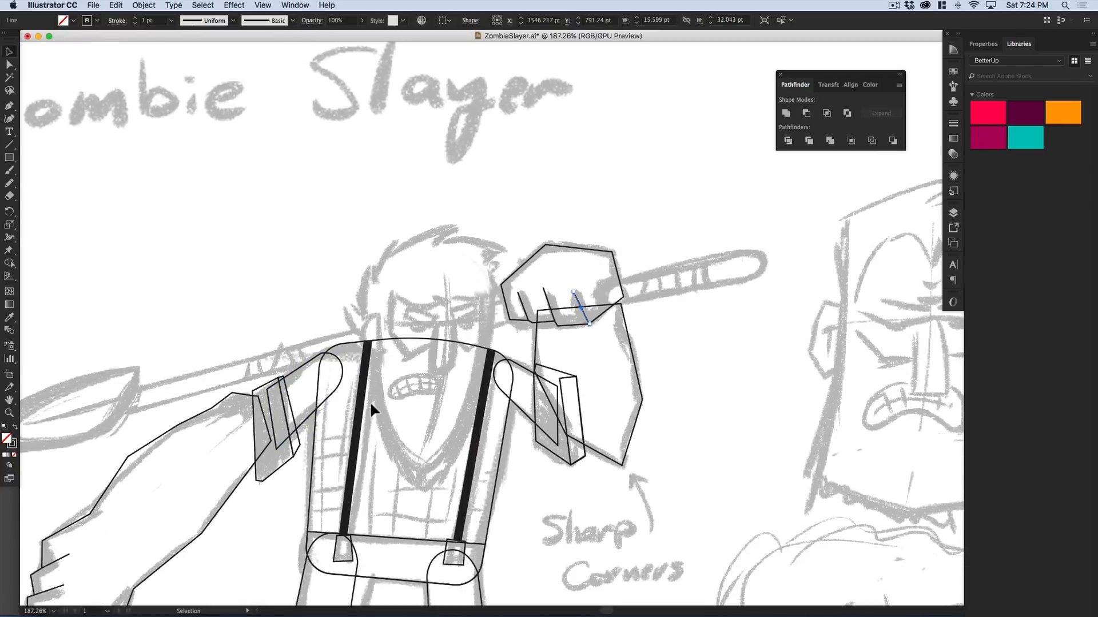
key("p")
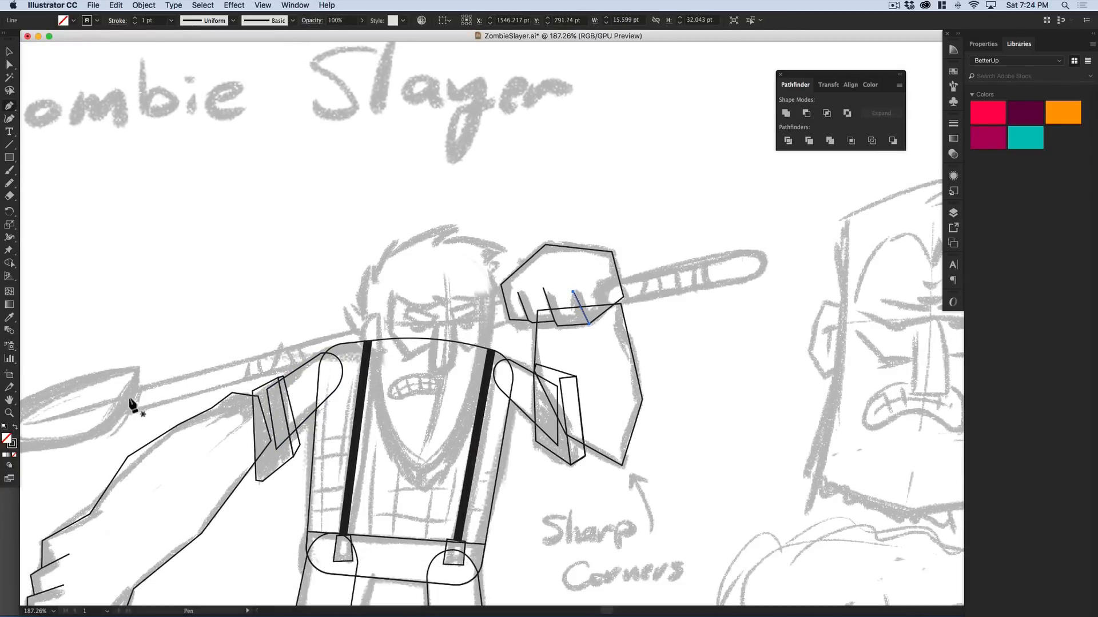
left_click(127, 402)
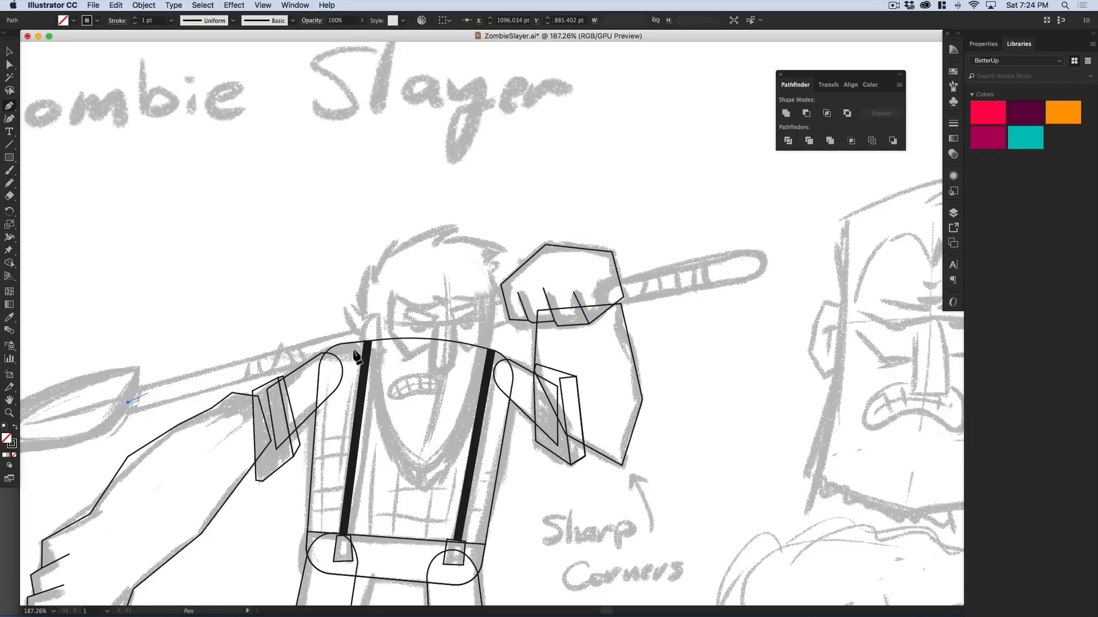
left_click(754, 262)
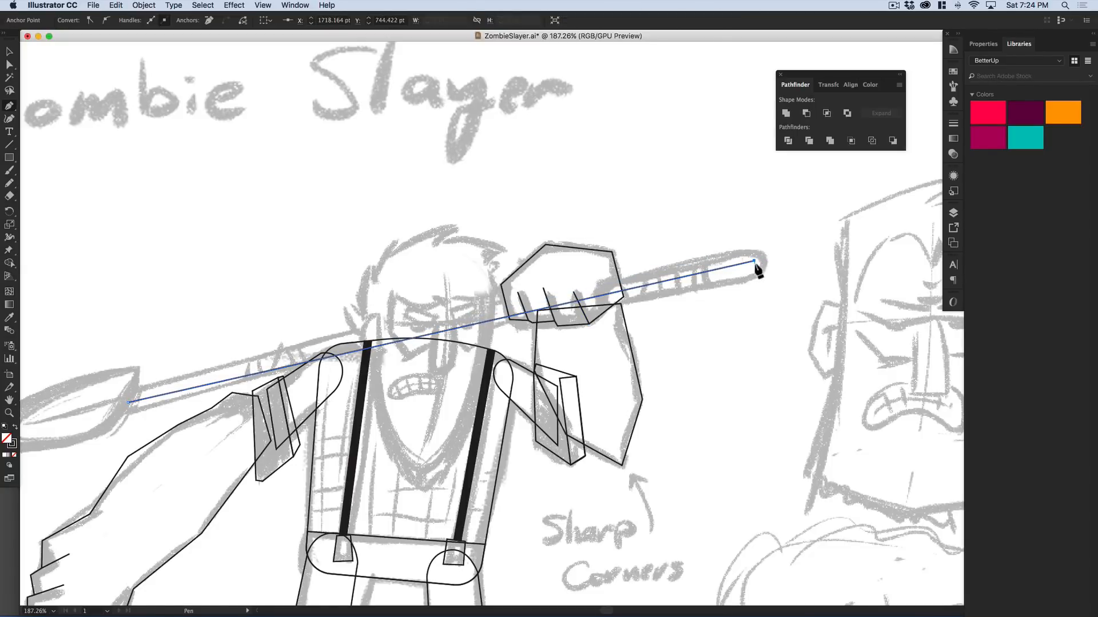
key("Return")
key("v")
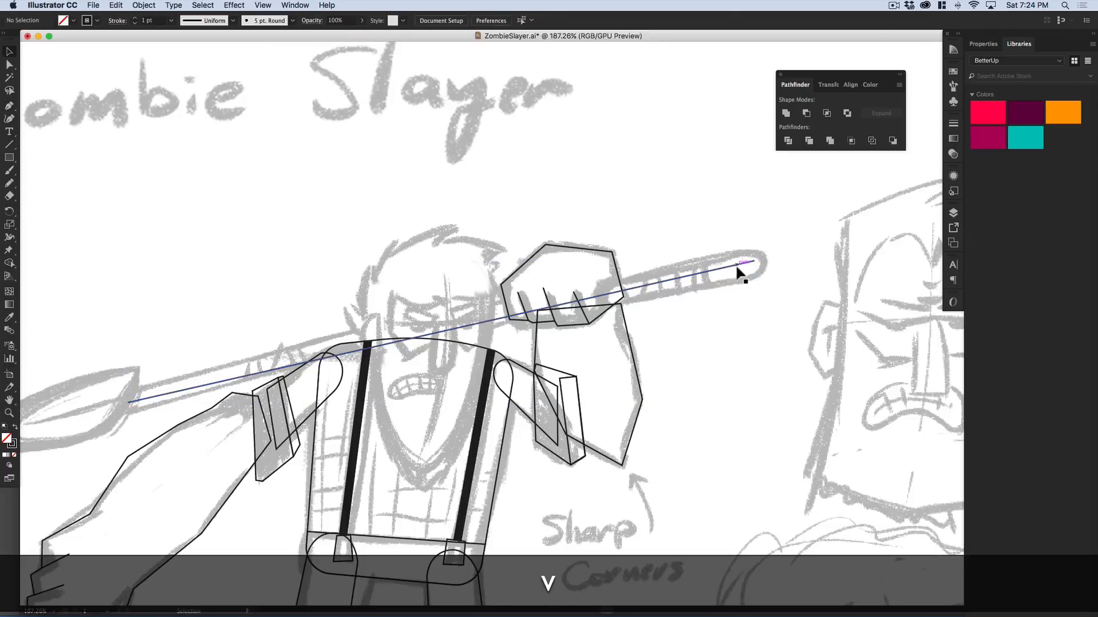
- Thicken the shovel handle line's stroke to 22 pt to match the sketched handle
left_click(135, 18)
left_click(136, 18)
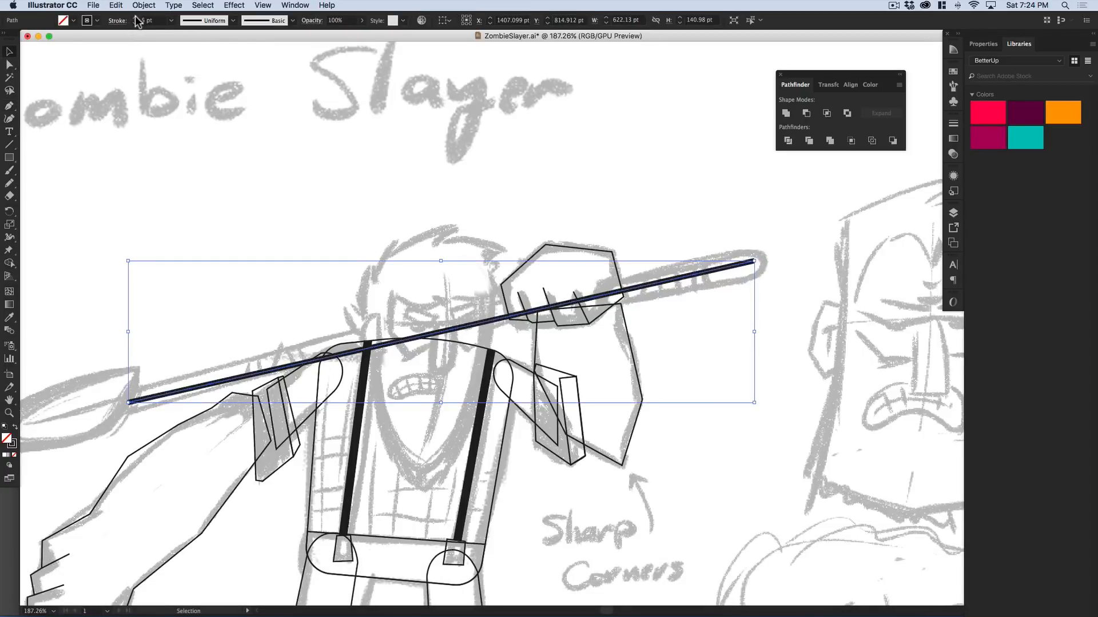
left_click(135, 17)
left_click(136, 18, "shift")
left_click(134, 22)
left_click(134, 22)
left_click(134, 23)
left_click(134, 23)
left_click(133, 22)
left_click(134, 22)
left_click(134, 23)
left_click(134, 22)
- Expand the handle line's fill and stroke into a filled shape
left_click(144, 5)
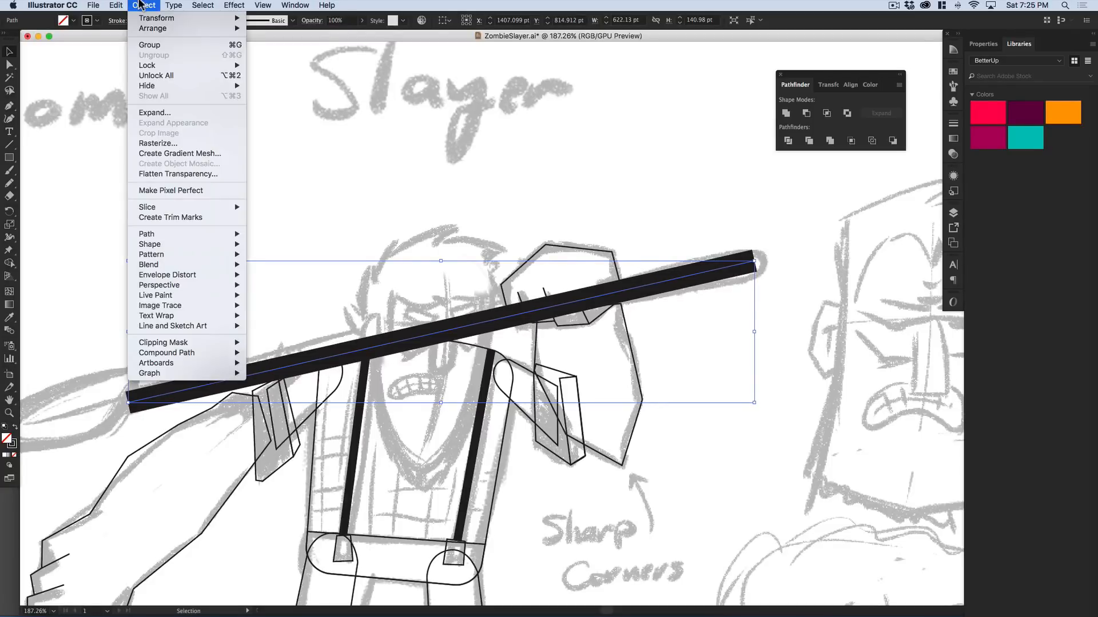
left_click(166, 112)
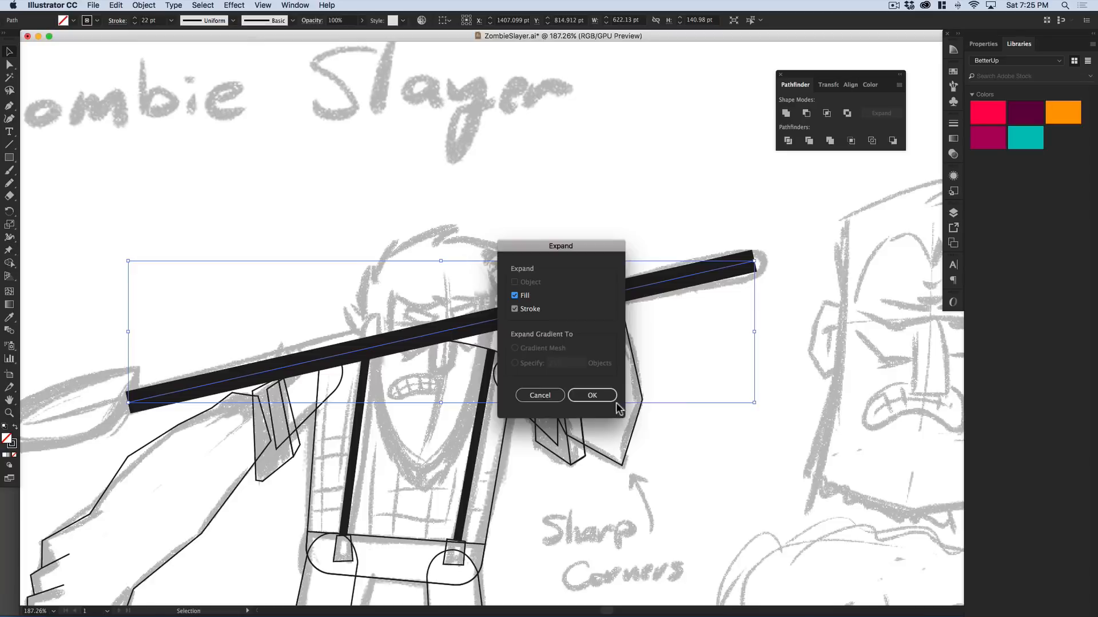
left_click(593, 397)
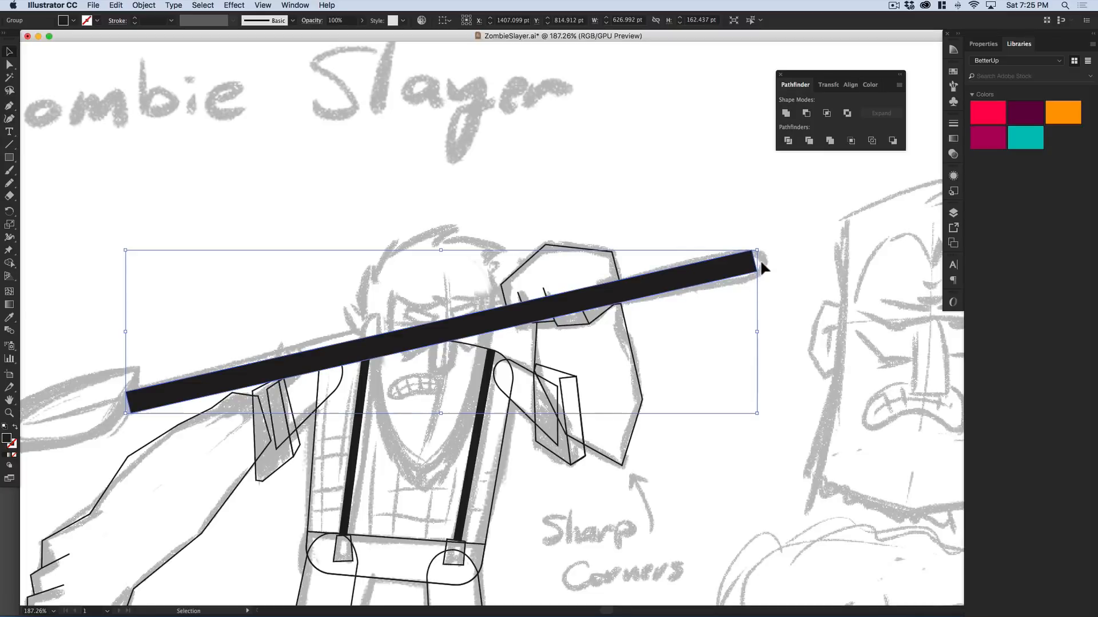
- Draw a closed polygon around the handle's far end with the Pen tool, its edge crossing the handle at the raised fist's inner side
key("p")
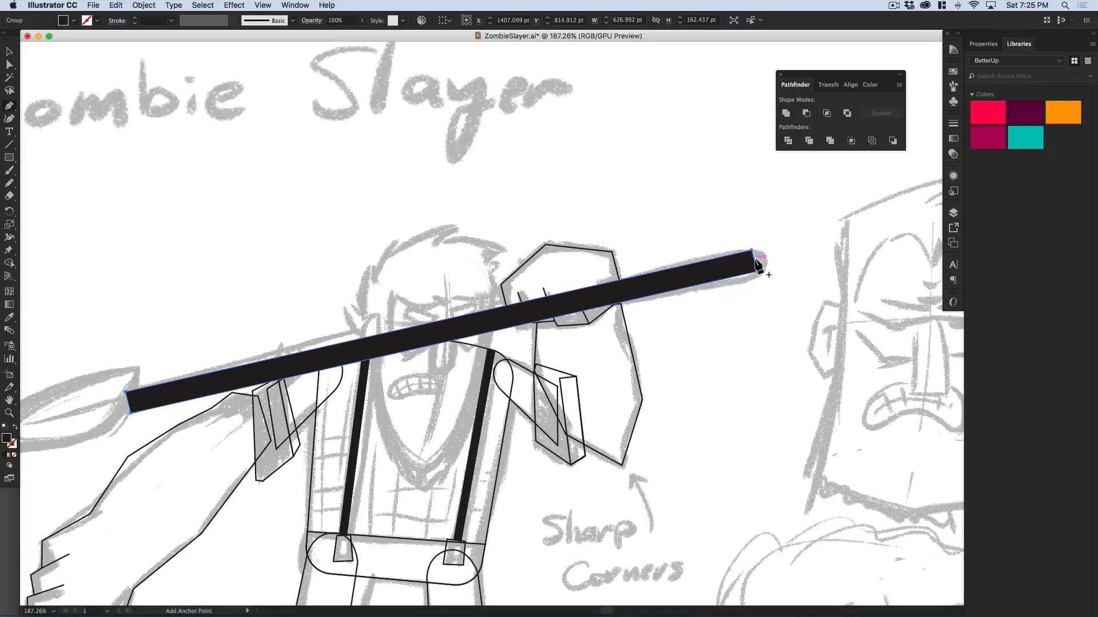
scroll(632, 294, "up", 2)
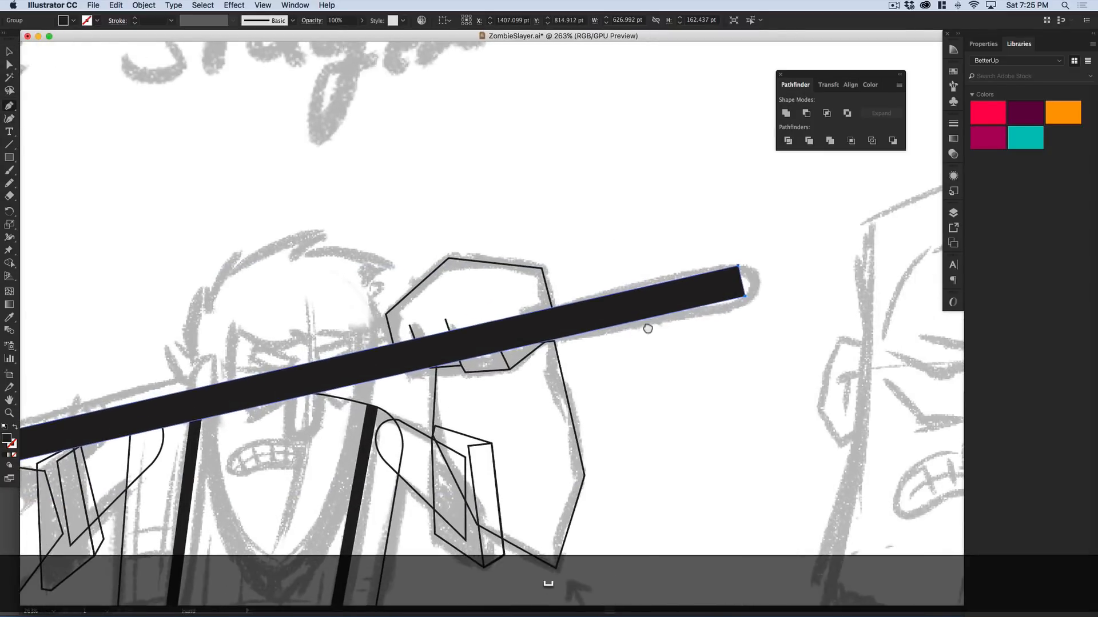
key("p")
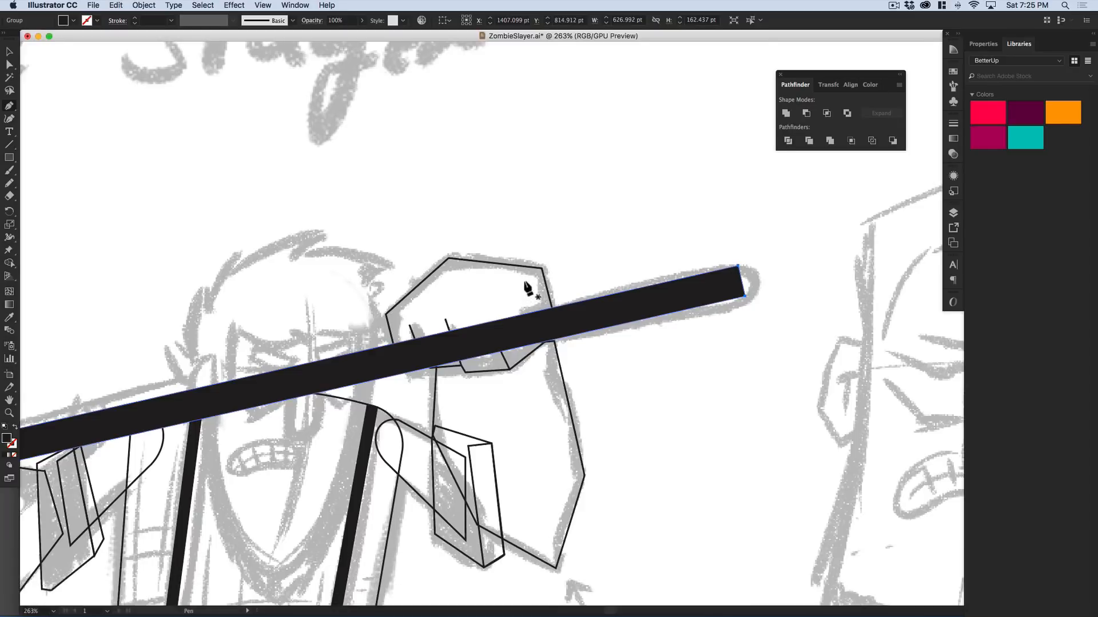
left_click_drag(522, 325, 526, 338)
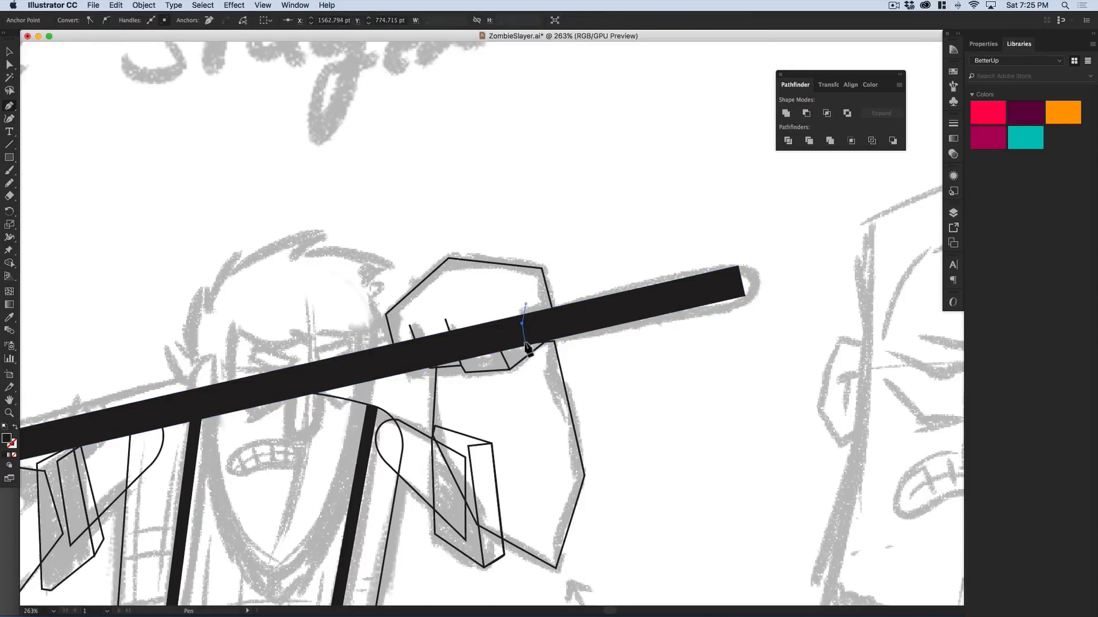
left_click(537, 360)
left_click(696, 364)
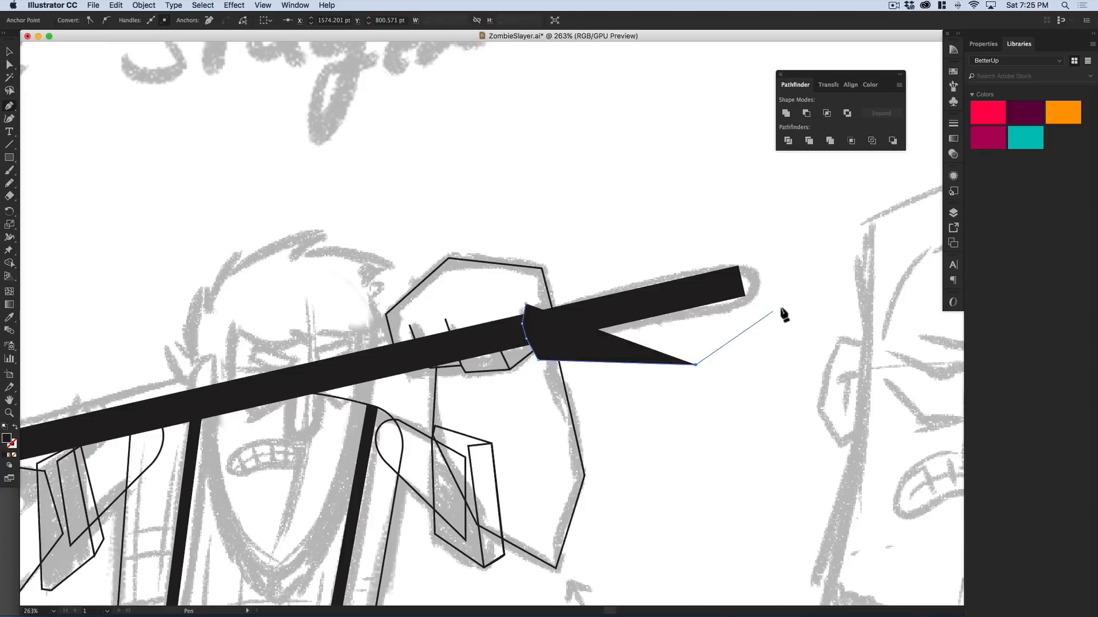
left_click(780, 308)
left_click(767, 262)
left_click(699, 240)
left_click(615, 259)
left_click(528, 303)
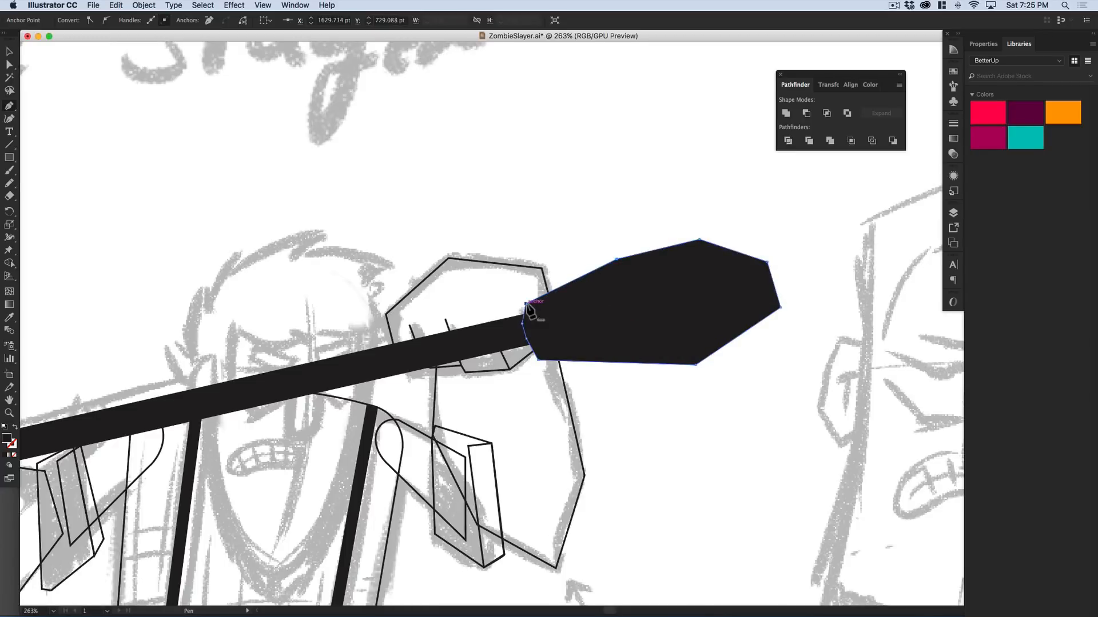
- Divide the handle with the polygon using Pathfinder, ungroup the result and delete the surplus polygon area around the handle
key("v")
left_click(495, 342, "shift")
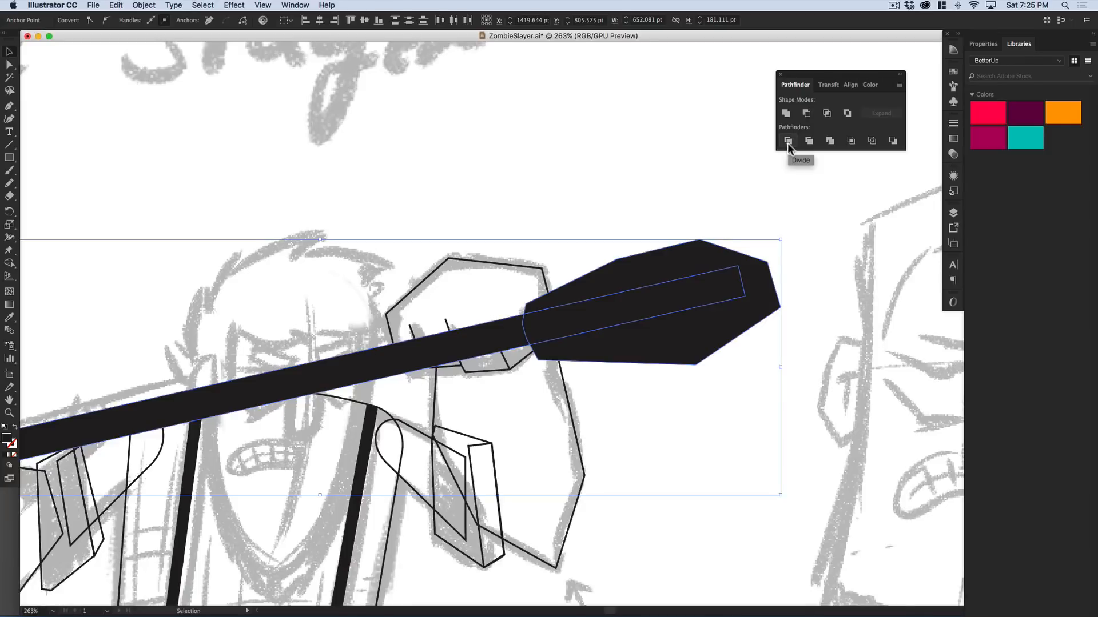
left_click(787, 141)
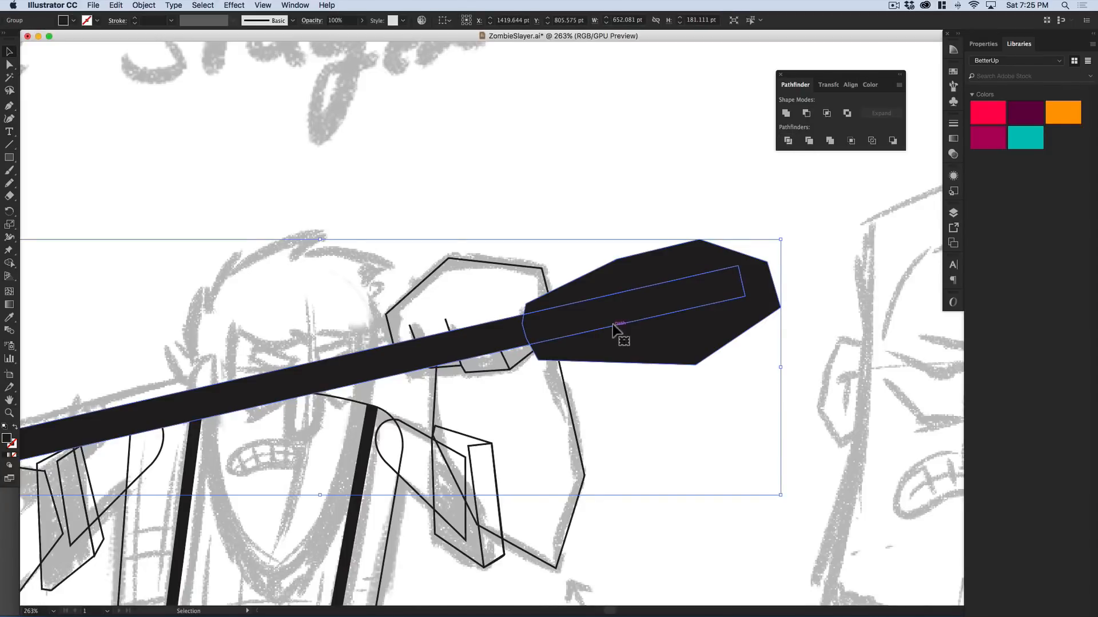
key("super+shift+g")
left_click(615, 200)
left_click(633, 264)
key("BackSpace")
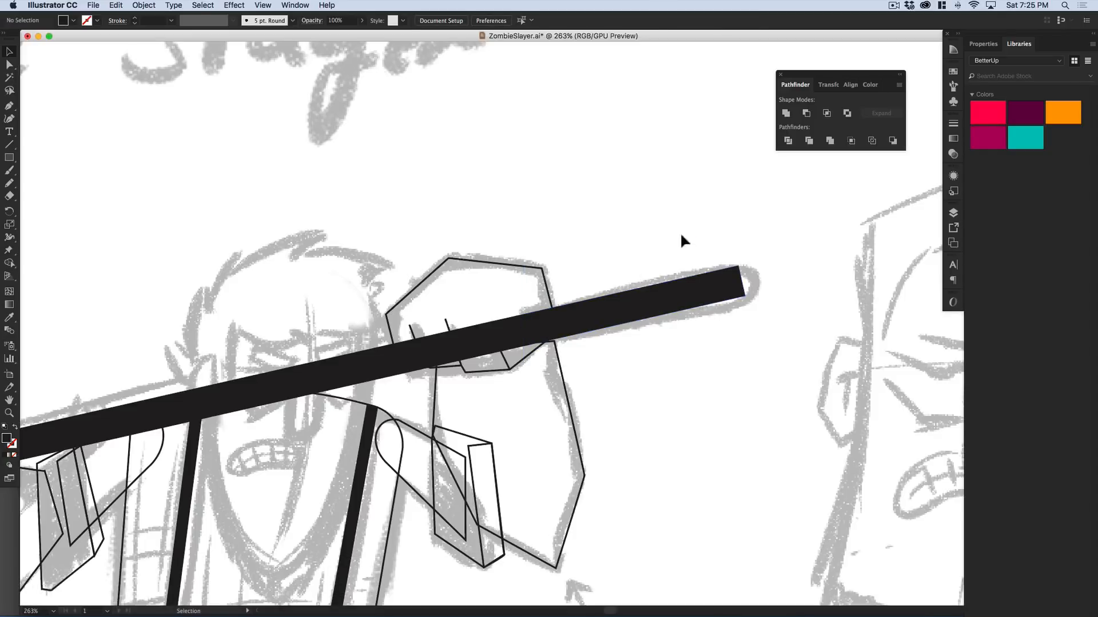
left_click_drag(686, 289, 760, 253)
key("super+z")
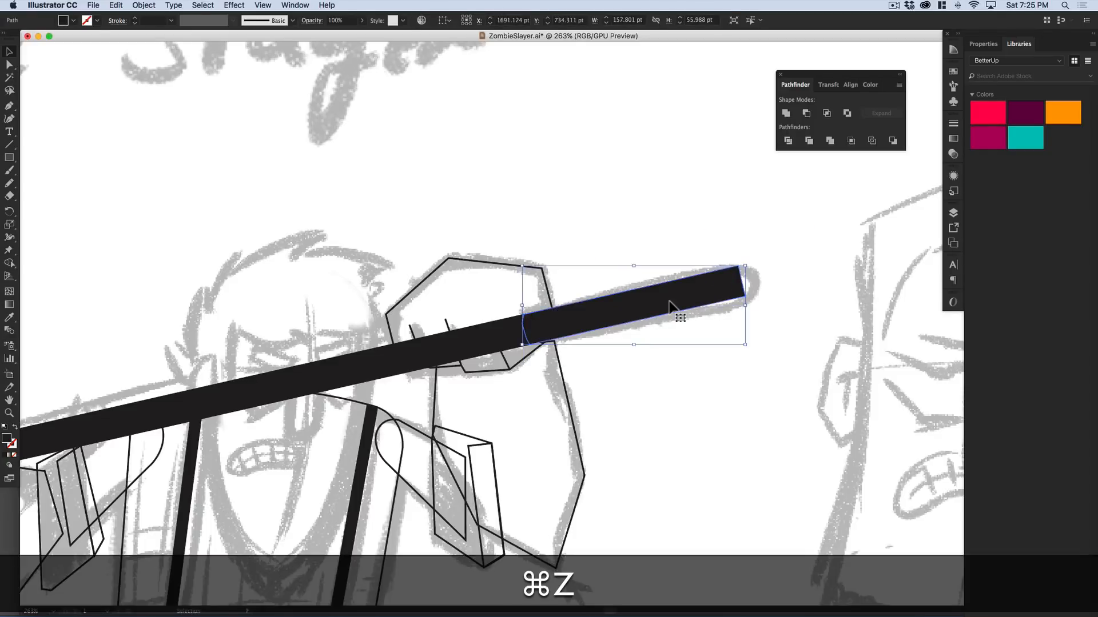
left_click_drag(670, 302, 644, 306)
key("super+z")
- Copy the fist outline's unfilled 1 pt black stroke onto both handle pieces with the Eyedropper
left_click(620, 416)
left_click_drag(666, 355, 510, 368)
left_click(238, 380, "shift")
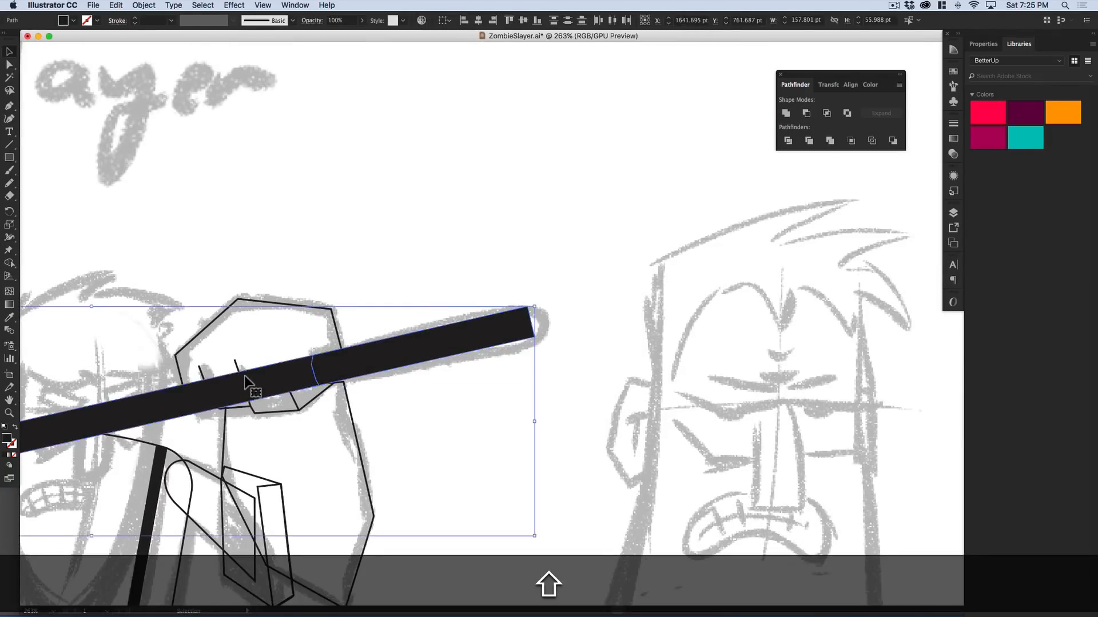
key("shift+i")
left_click(285, 302)
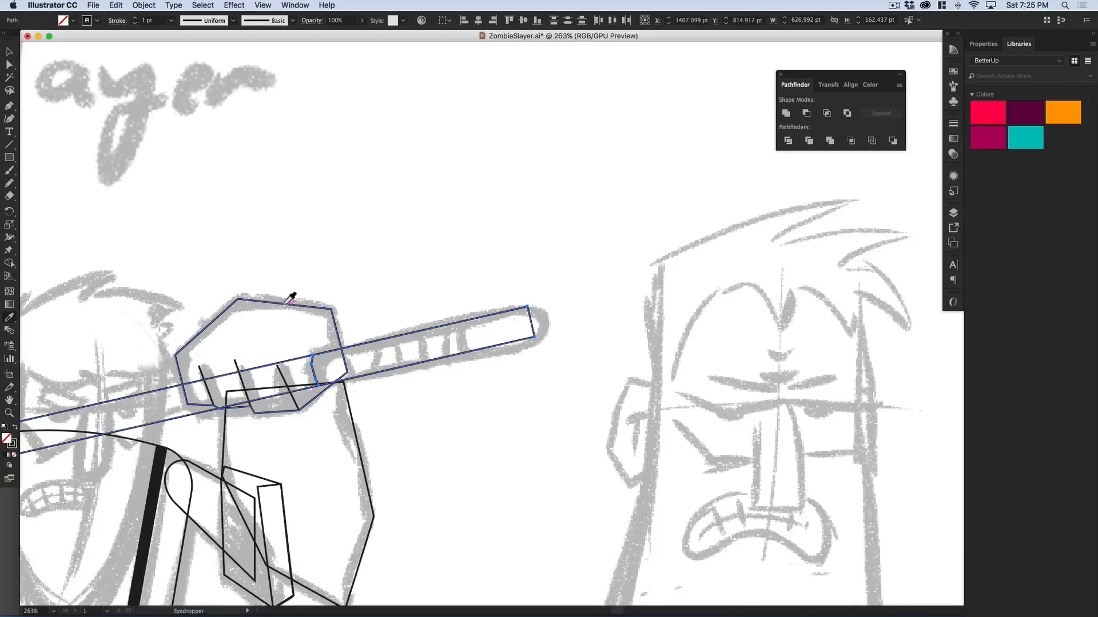
key("v")
scroll(385, 277, "down", 5)
scroll(385, 277, "left", 5)
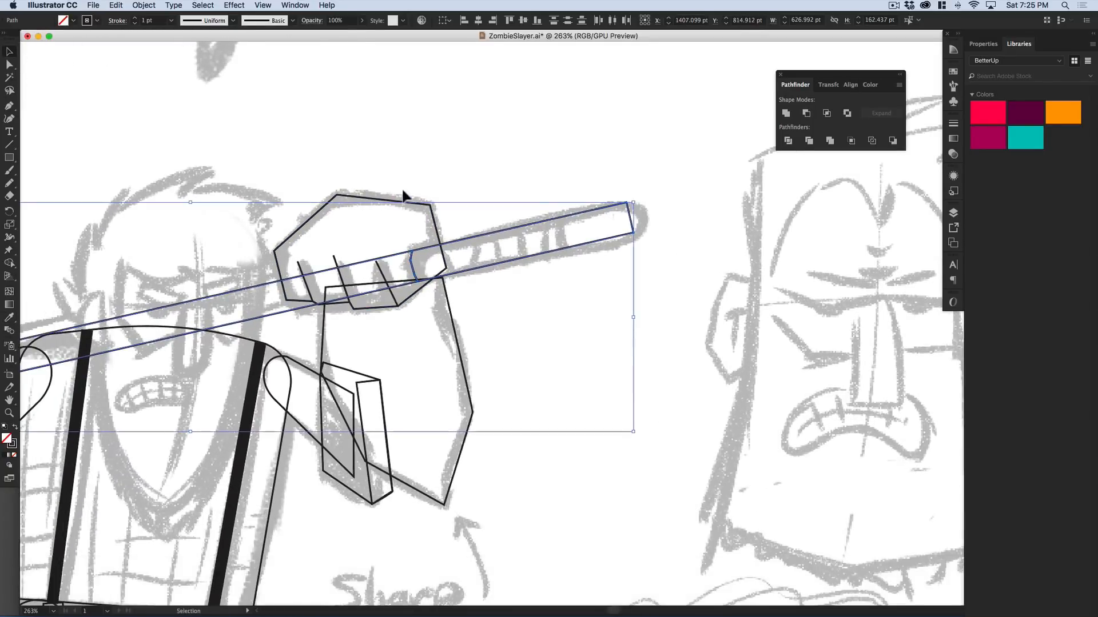
left_click(407, 196)
left_click(457, 220)
left_click(481, 242)
left_click(311, 270)
left_click_drag(338, 202, 439, 180)
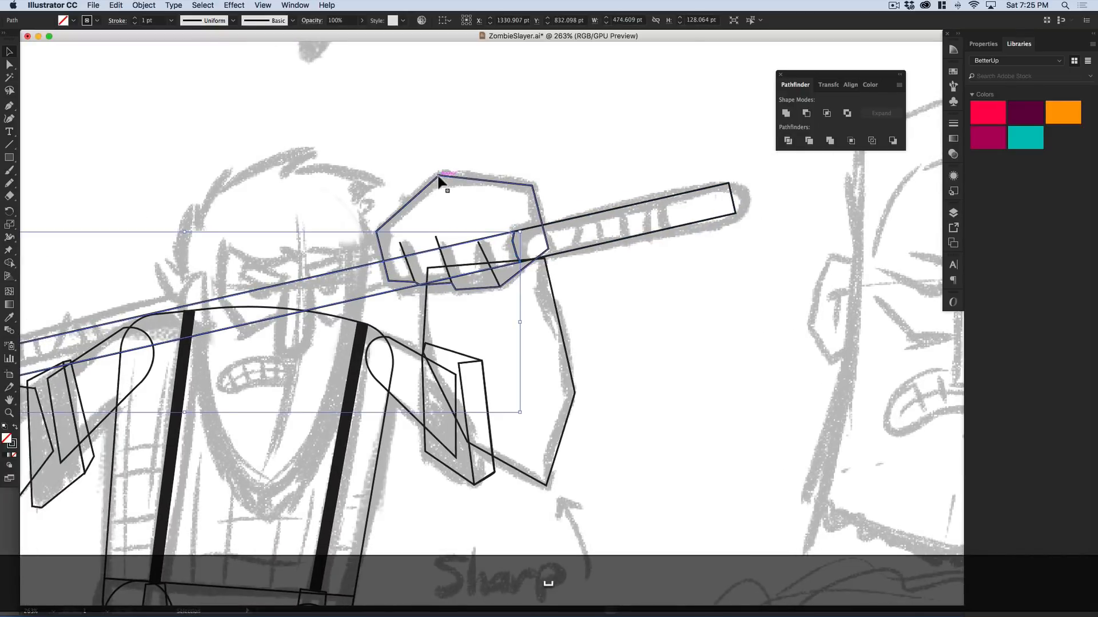
- Add an anchor point midway on the handle's blunt far end and pull it outward into a long sharp tip
key("super+space")
left_click(531, 313)
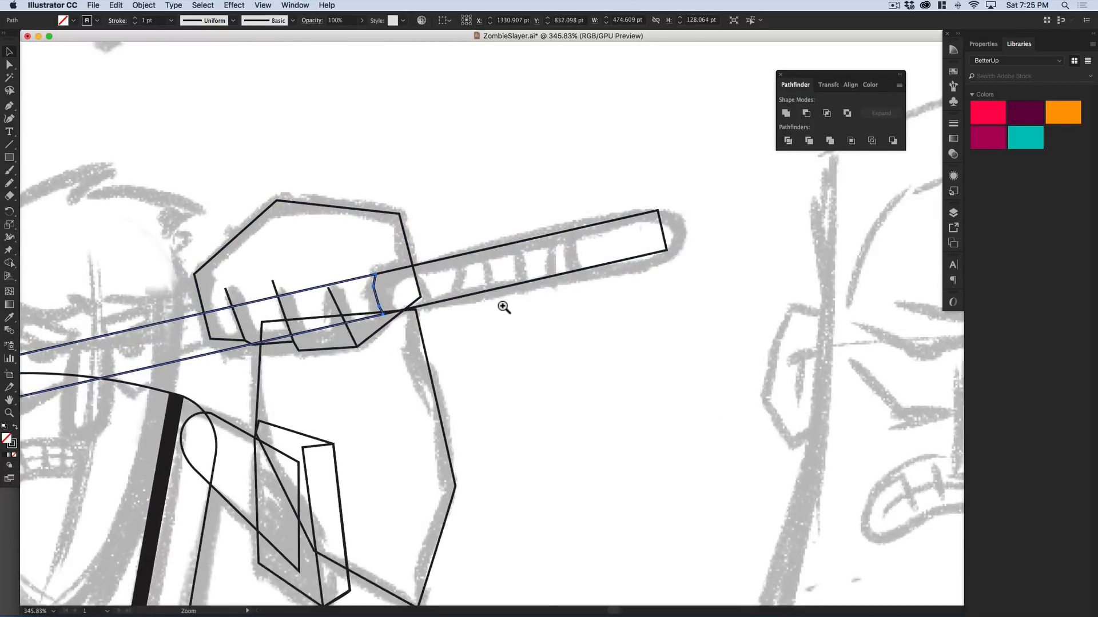
scroll(503, 307, "right", 2)
left_click(519, 357)
key("super+space")
left_click(573, 269)
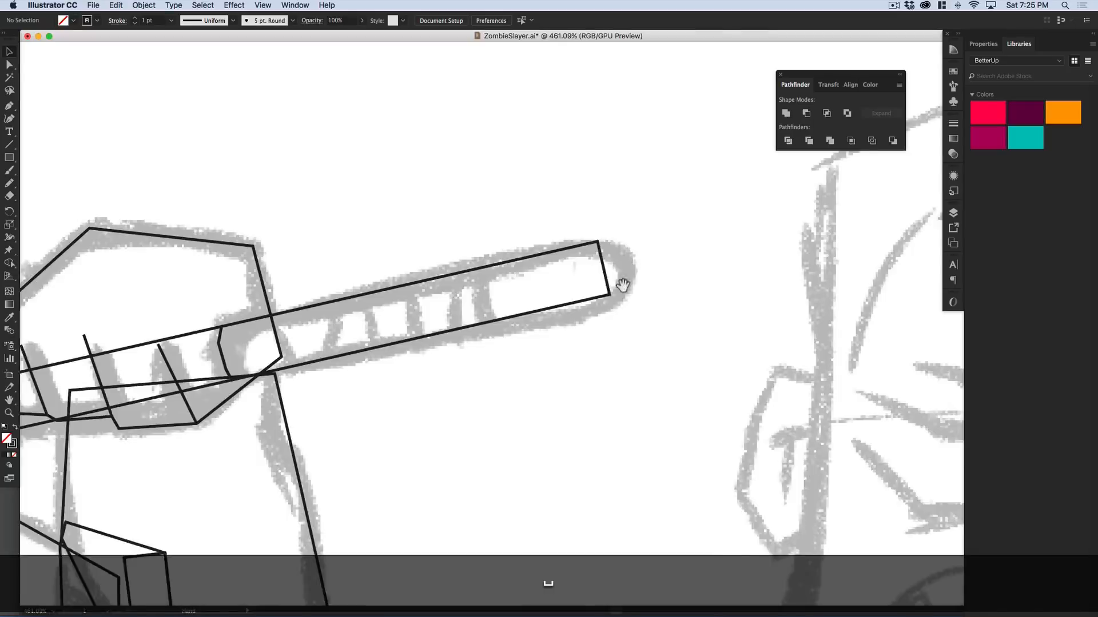
left_click_drag(624, 278, 582, 325)
left_click(570, 326)
key("p")
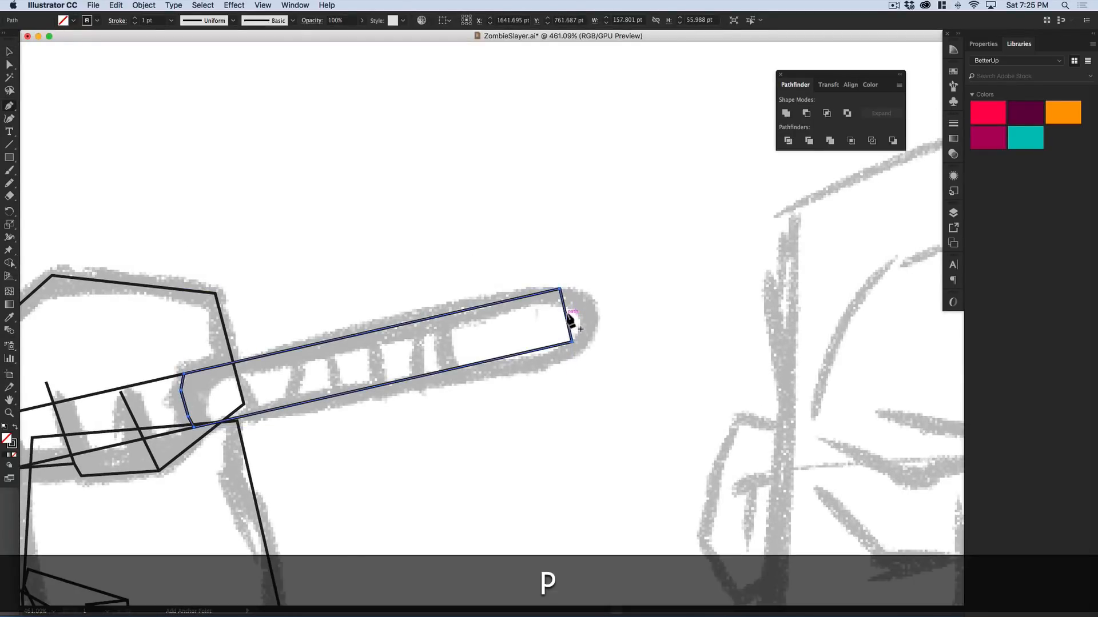
left_click(566, 314)
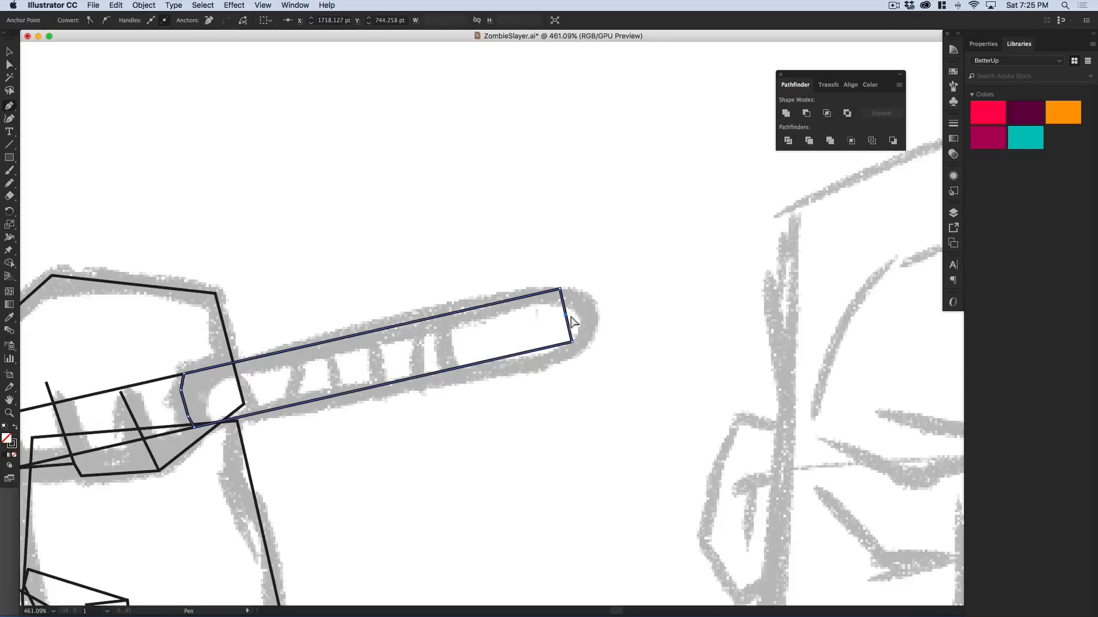
key("a")
left_click_drag(566, 315, 664, 294)
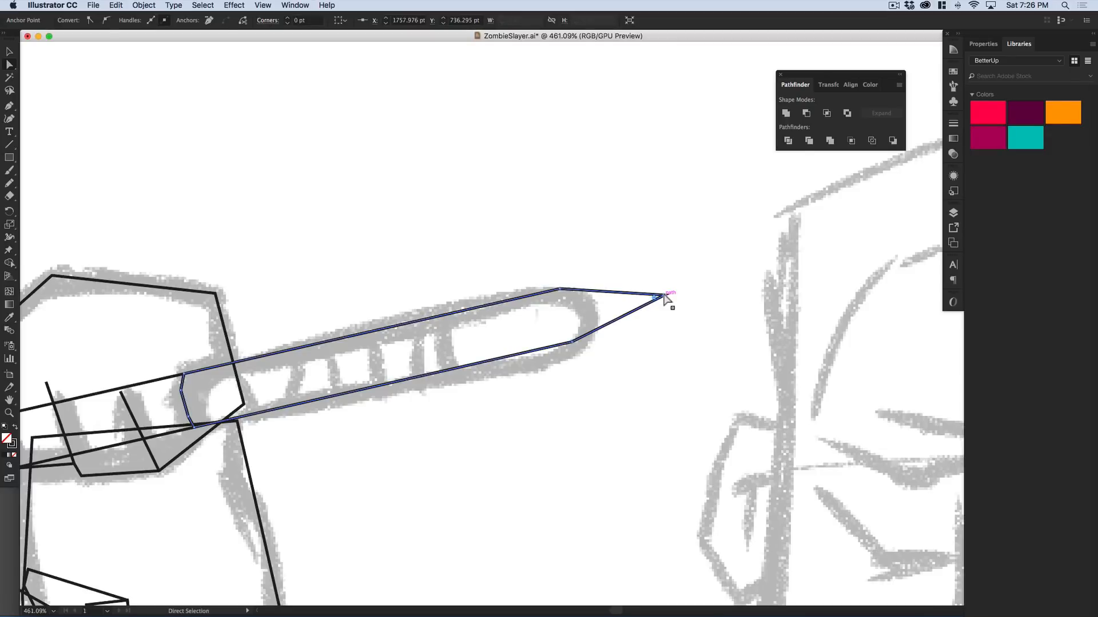
left_click_drag(665, 296, 737, 277)
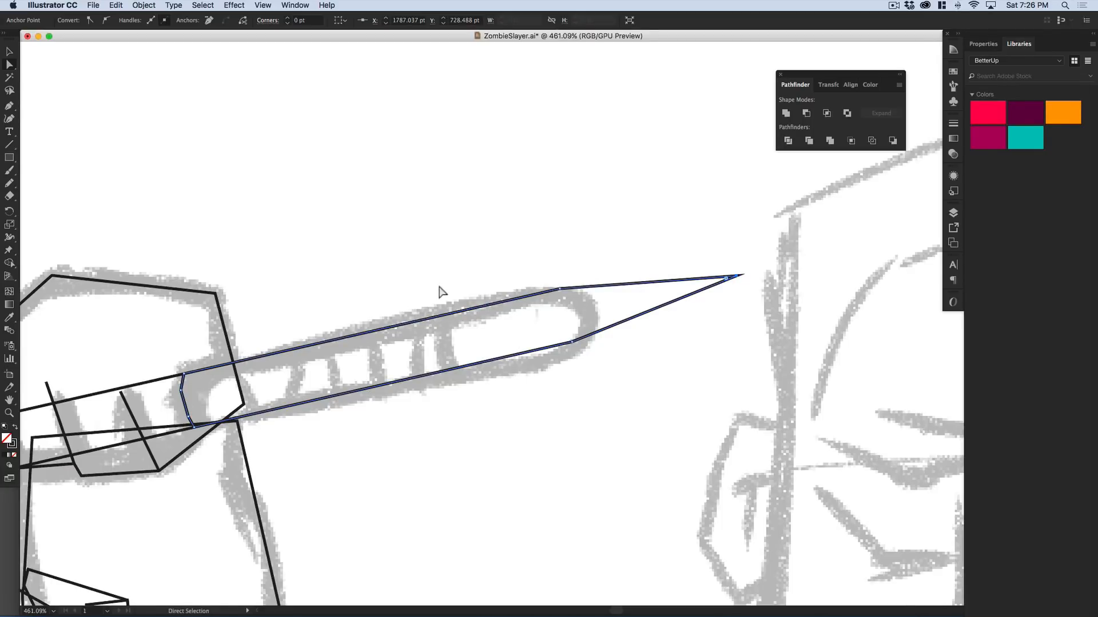
- Draw a closed tip shape with the Pen tool, zigzagging across the handle near its far end and following its edges to the point
key("p")
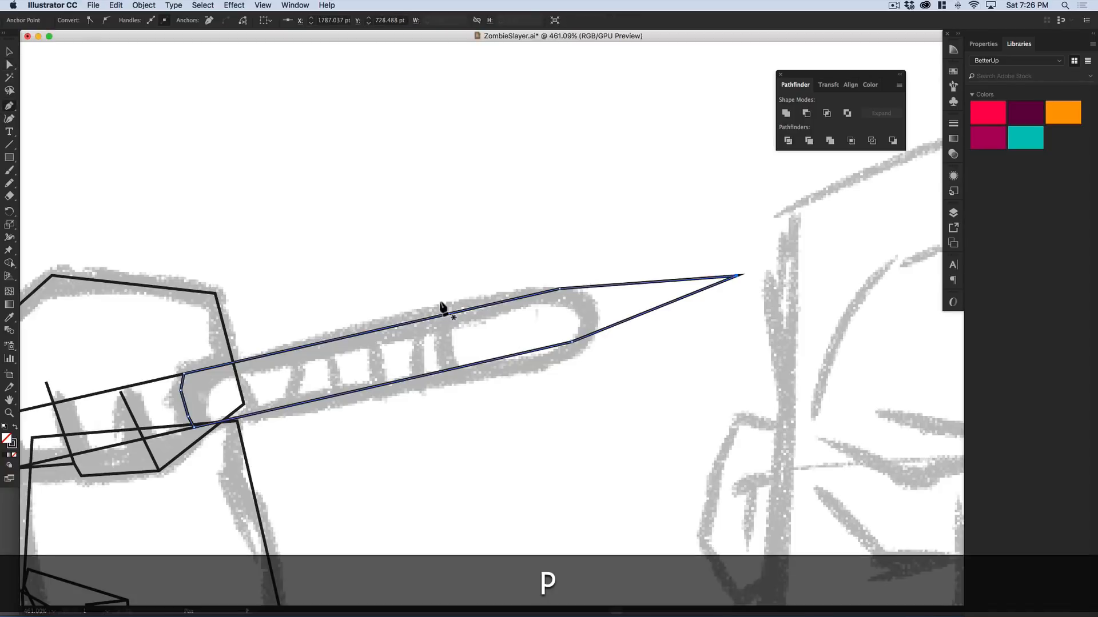
key("super+a")
key("shift+super+a")
mouse_move(510, 307)
left_mouse_down()
mouse_move(519, 304)
mouse_move(505, 316)
left_mouse_up()
left_click(515, 325)
left_click(519, 344)
left_click(519, 353)
left_click(573, 342)
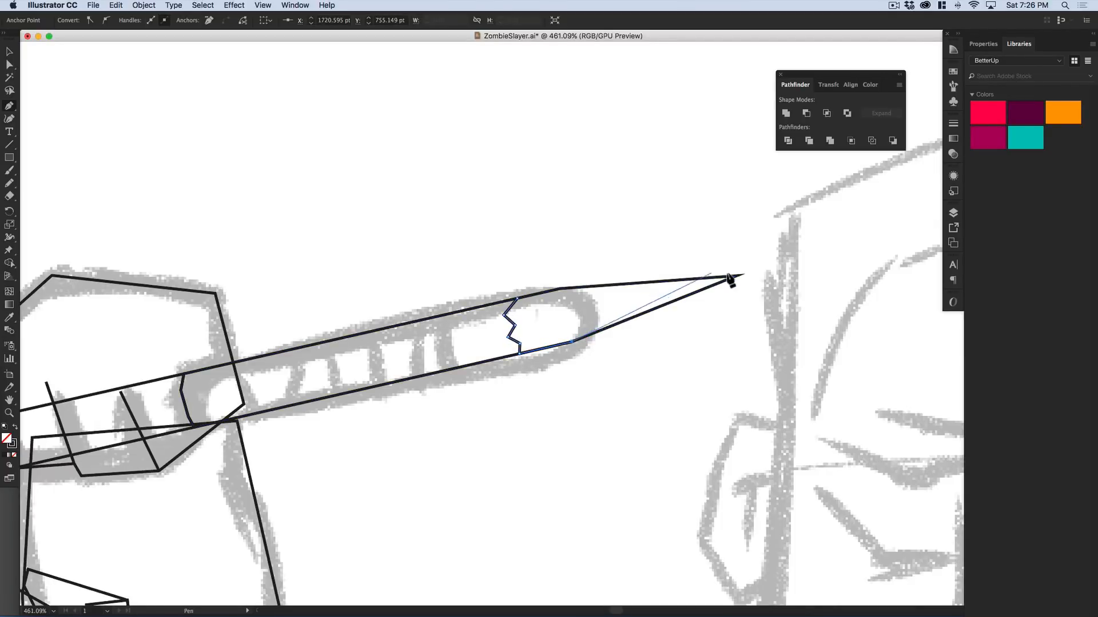
left_click(736, 277)
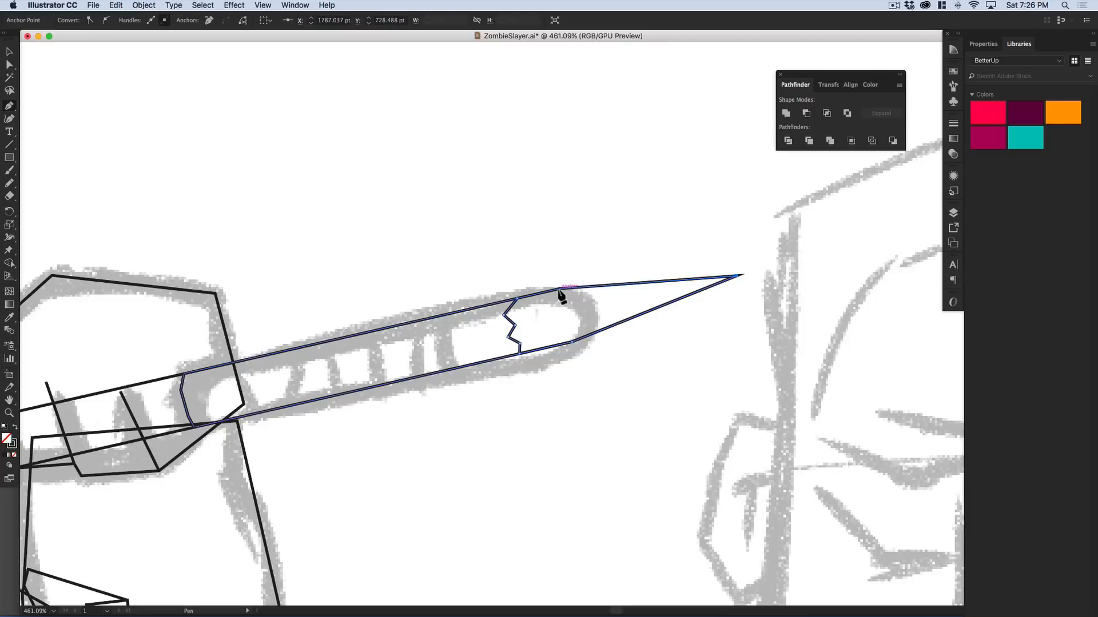
left_click(518, 301)
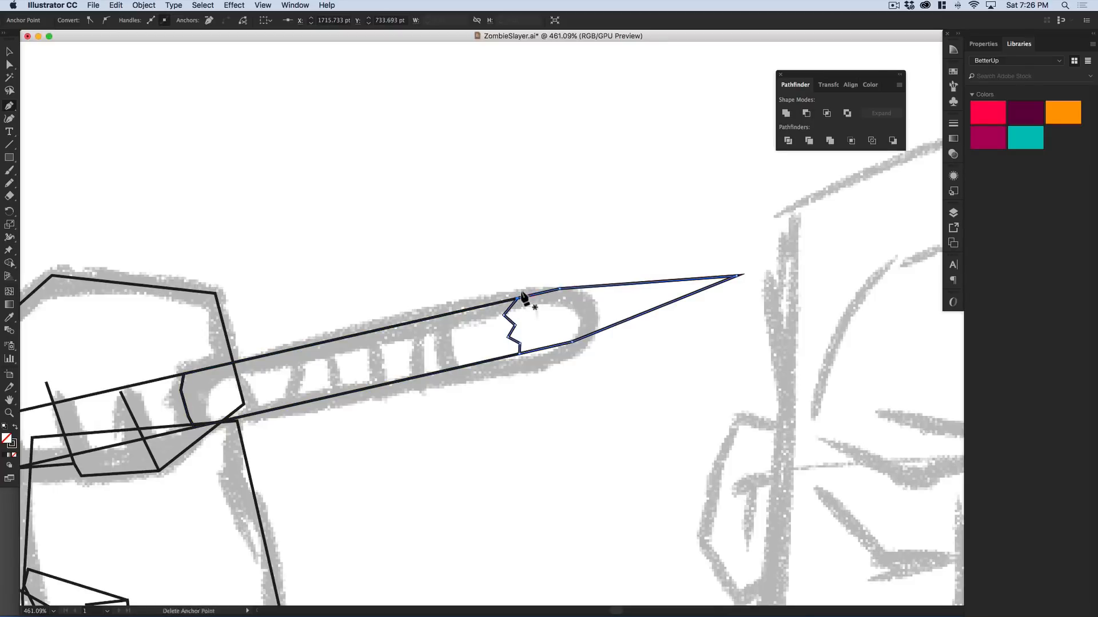
key("v")
left_click(434, 323)
key("space")
left_click_drag(370, 338, 528, 296)
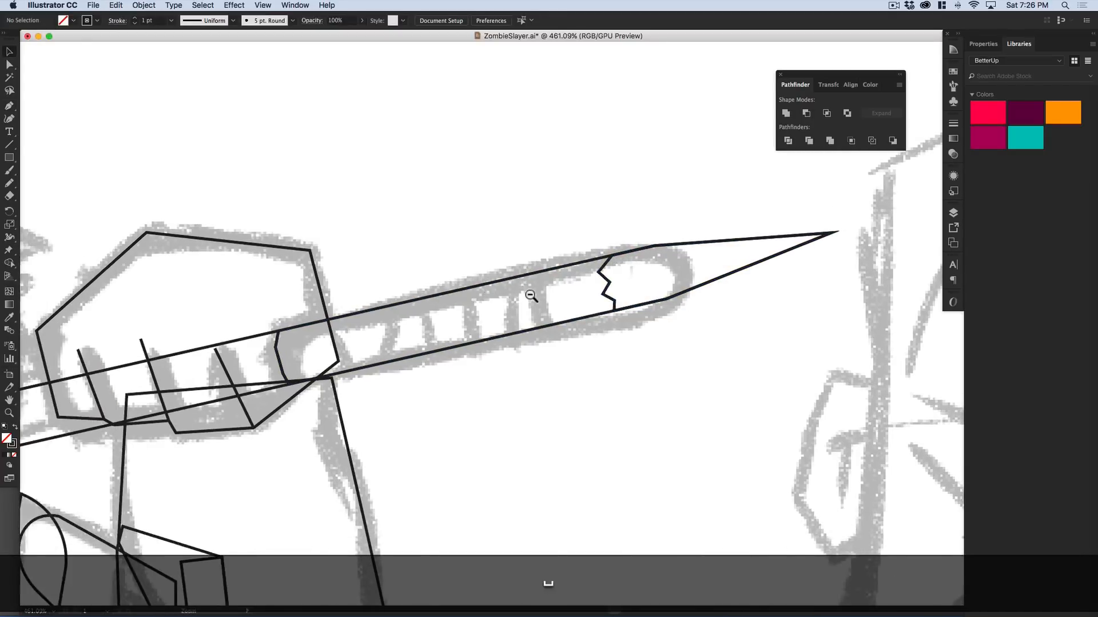
key("super+minus")
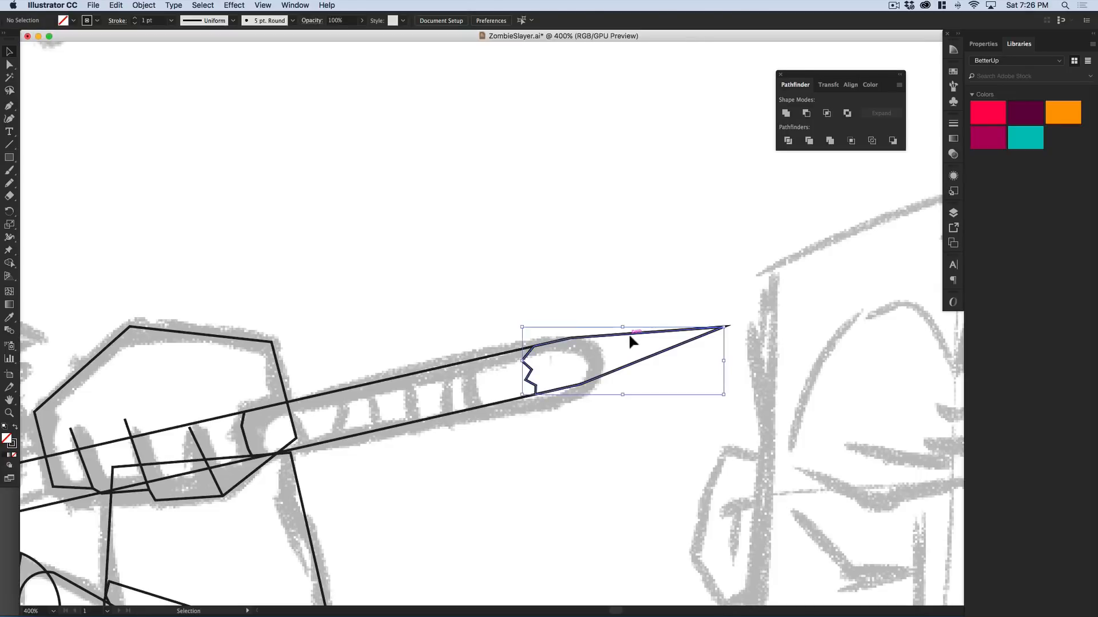
left_click(628, 338)
key("space")
left_click_drag(584, 343, 650, 289)
key("space")
left_click_drag(525, 331, 577, 304)
key("space")
left_click_drag(420, 383, 501, 388)
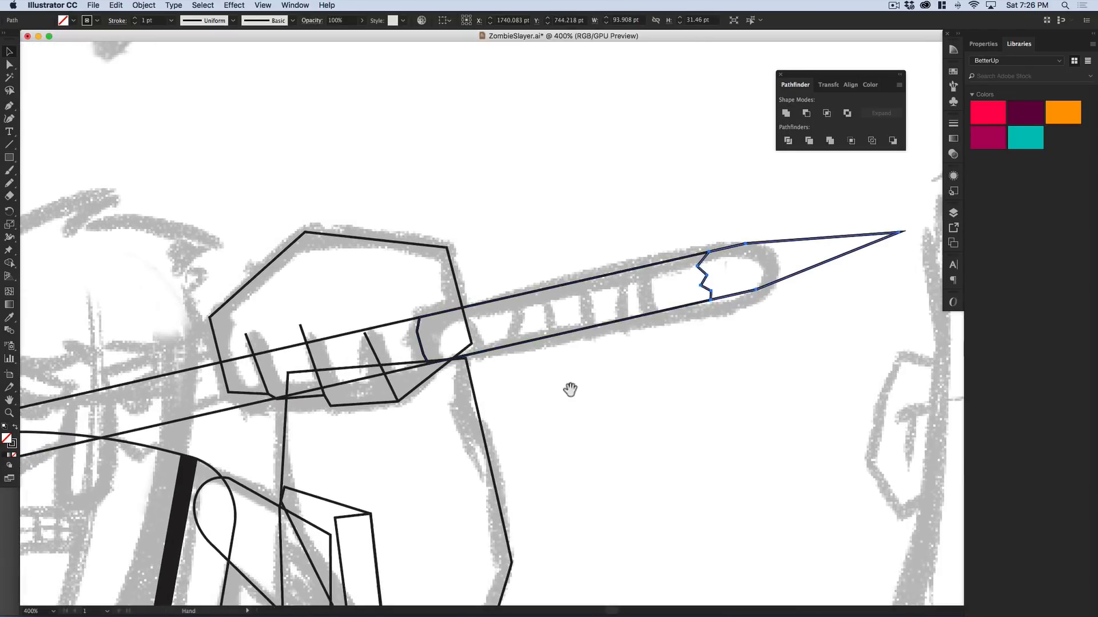
key("space")
left_click_drag(630, 314, 490, 392)
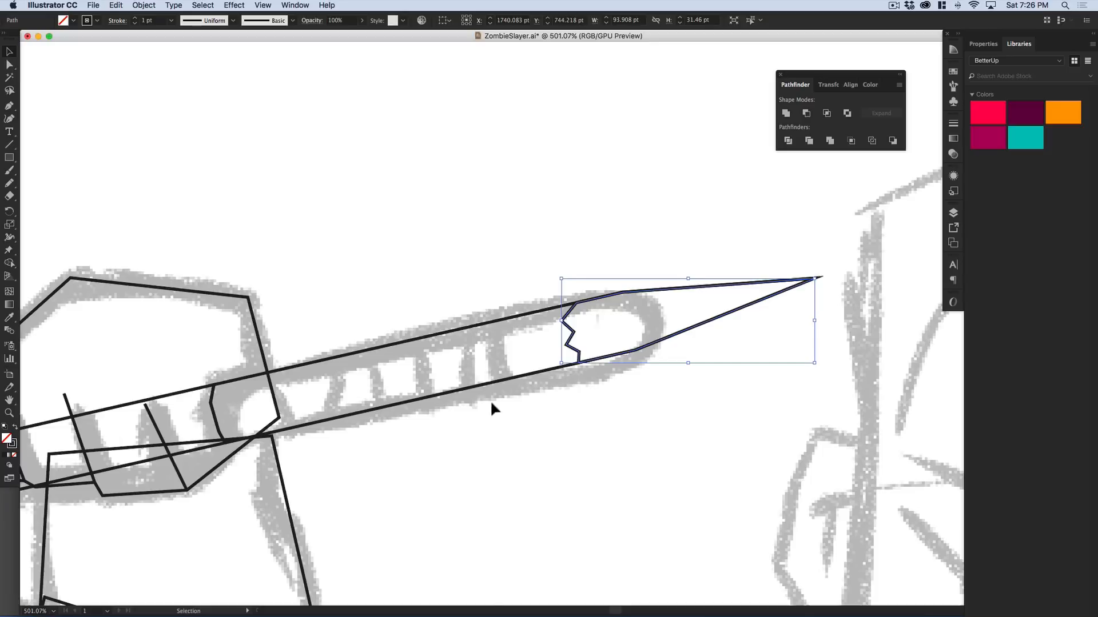
scroll(385, 319, "left", 3)
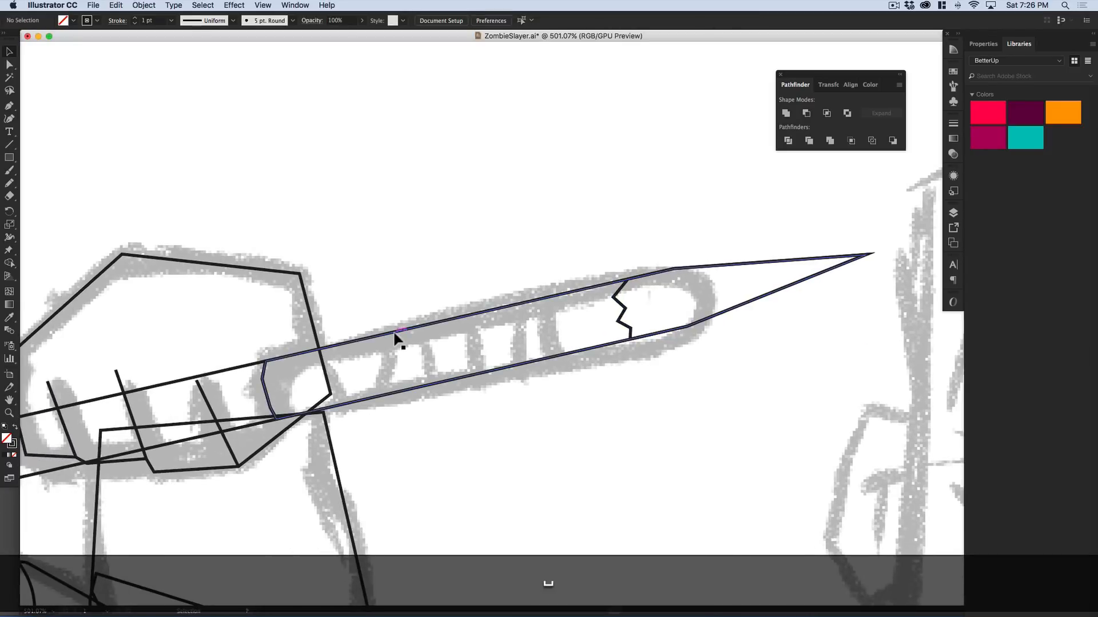
left_click(393, 334, "shift")
scroll(558, 454, "up", 1)
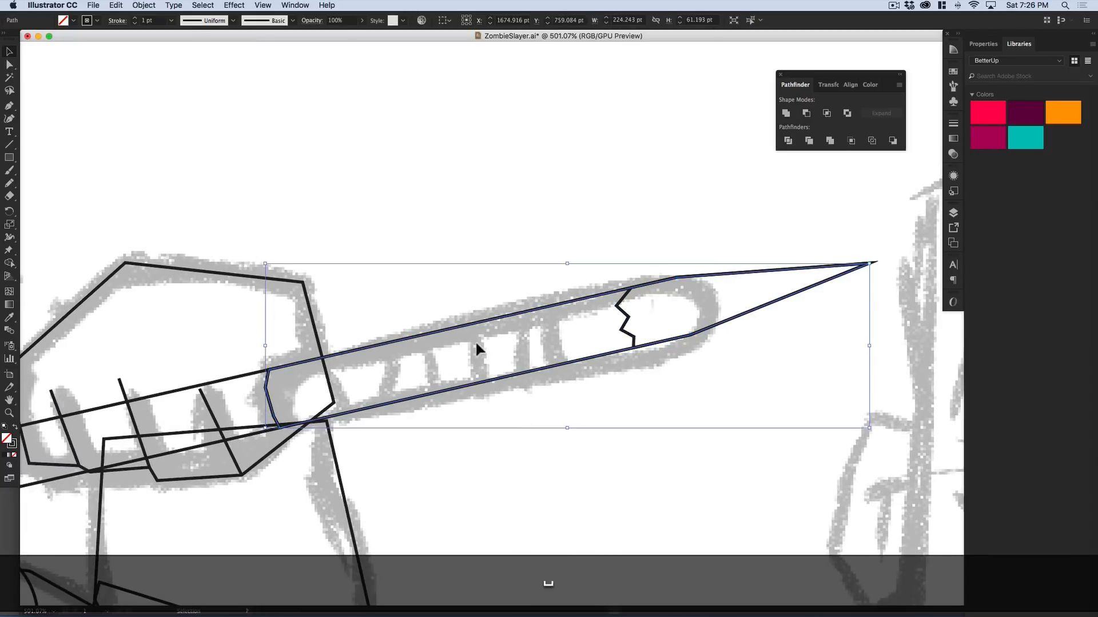
left_click(419, 303)
- Draw the outermost wrap band across the handle as an open three-sided Pen path, just short of the jagged tip
key("p")
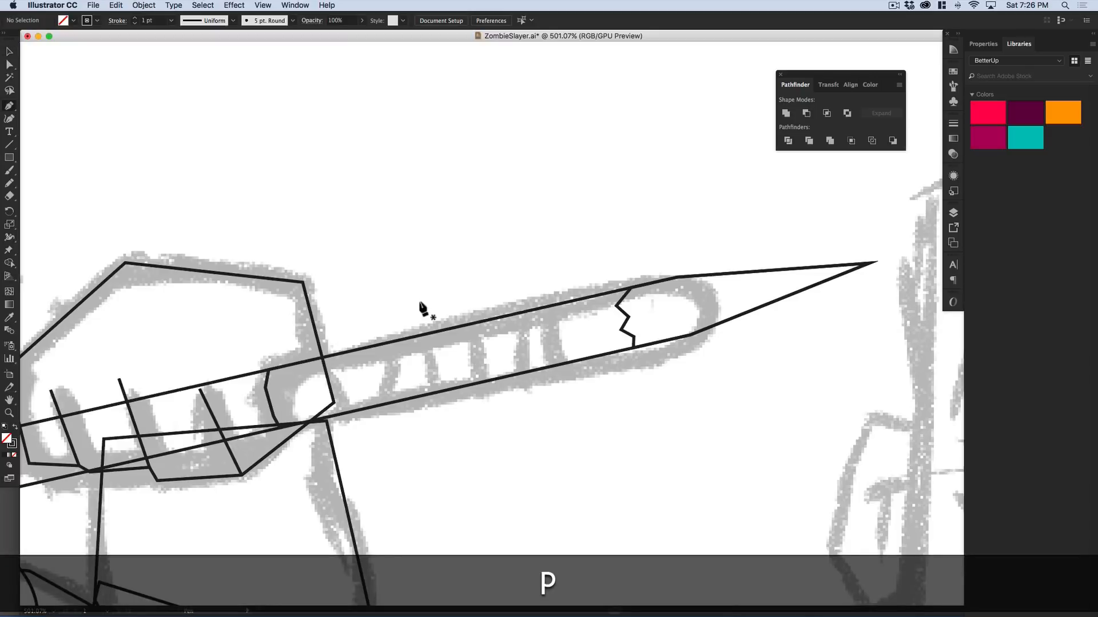
left_click(553, 305)
left_click(561, 364)
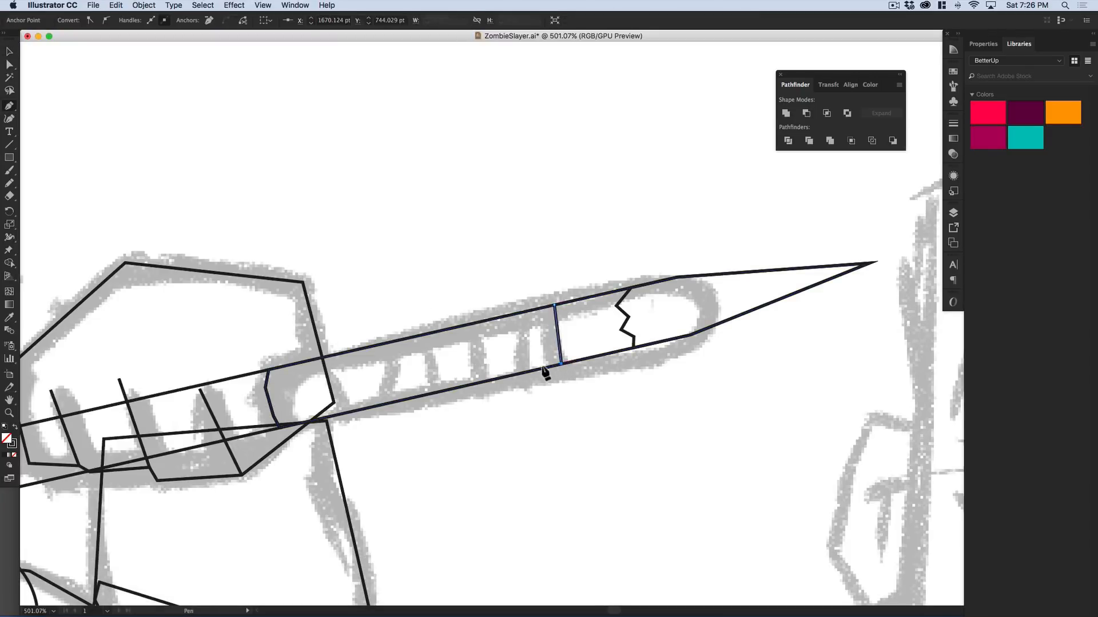
left_click(532, 371)
left_click(507, 315)
key("shift+super+a")
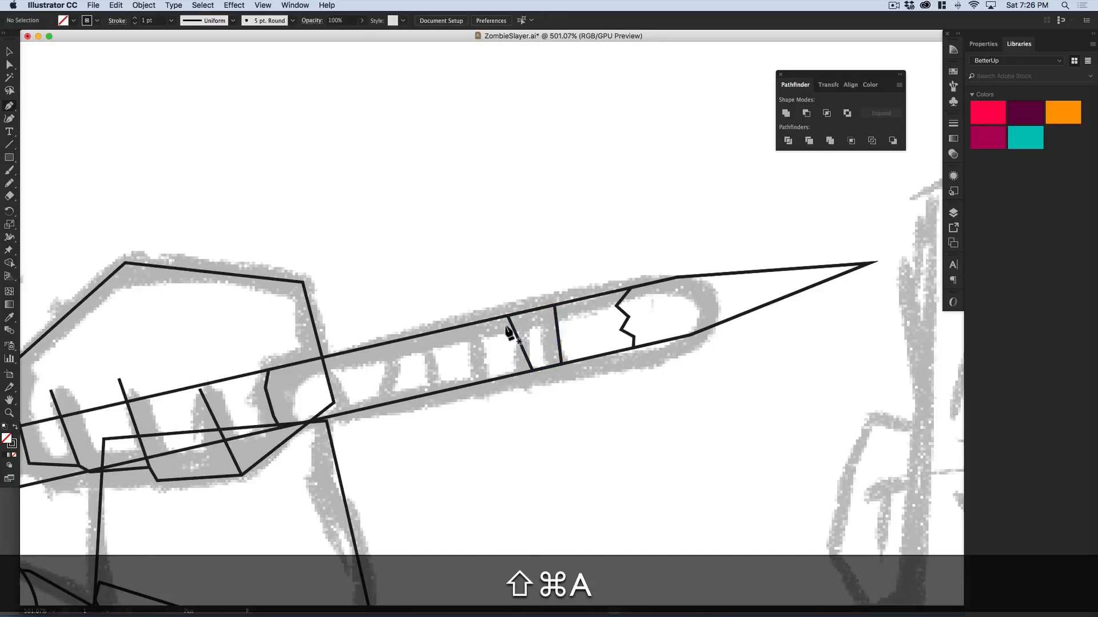
- Draw two closed four-sided wrap bands across the handle between the outermost band and the raised fist
left_click(503, 317)
left_click(503, 378)
left_click(467, 385)
left_click(441, 331)
left_click(503, 316)
left_click(430, 333)
left_click(438, 392)
left_click(392, 403)
left_click(381, 345)
left_click(430, 334)
- Draw a closed four-sided wrap band across the handle right beside the raised fist
left_click(367, 347)
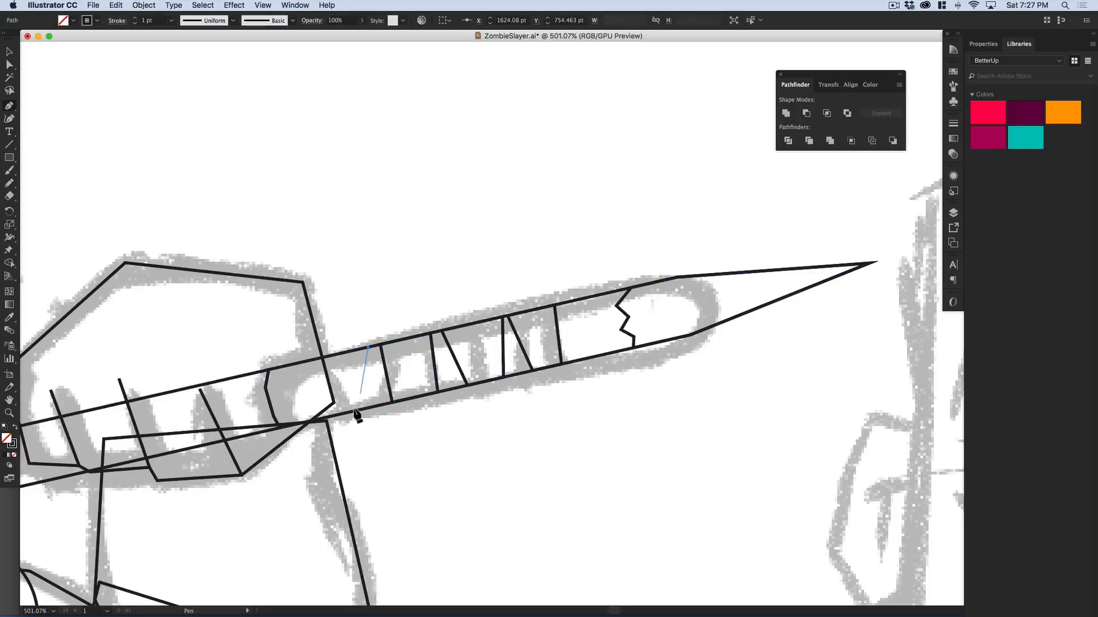
left_click(355, 409)
left_click(331, 416)
left_click(332, 354)
left_click(367, 347)
key("v")
left_click_drag(416, 358, 575, 312)
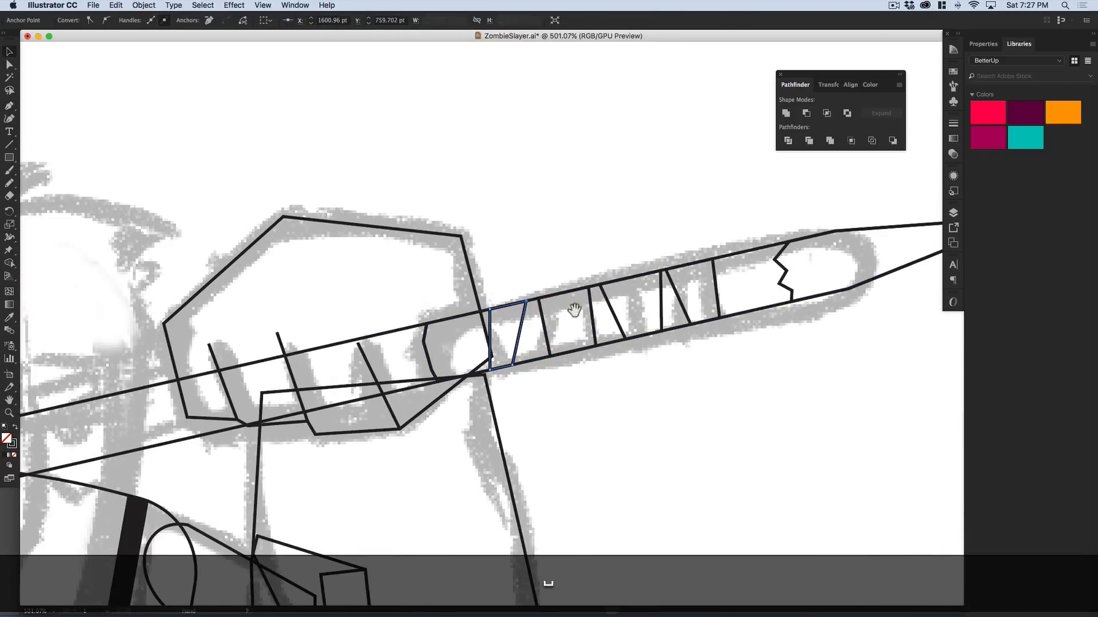
- Try moving the sharpened handle end and its wrap bands away from the fist, and undo the move
left_click(508, 339)
left_click_drag(483, 317, 503, 286)
key("super+minus")
key("super+minus")
left_click_drag(560, 343, 394, 345)
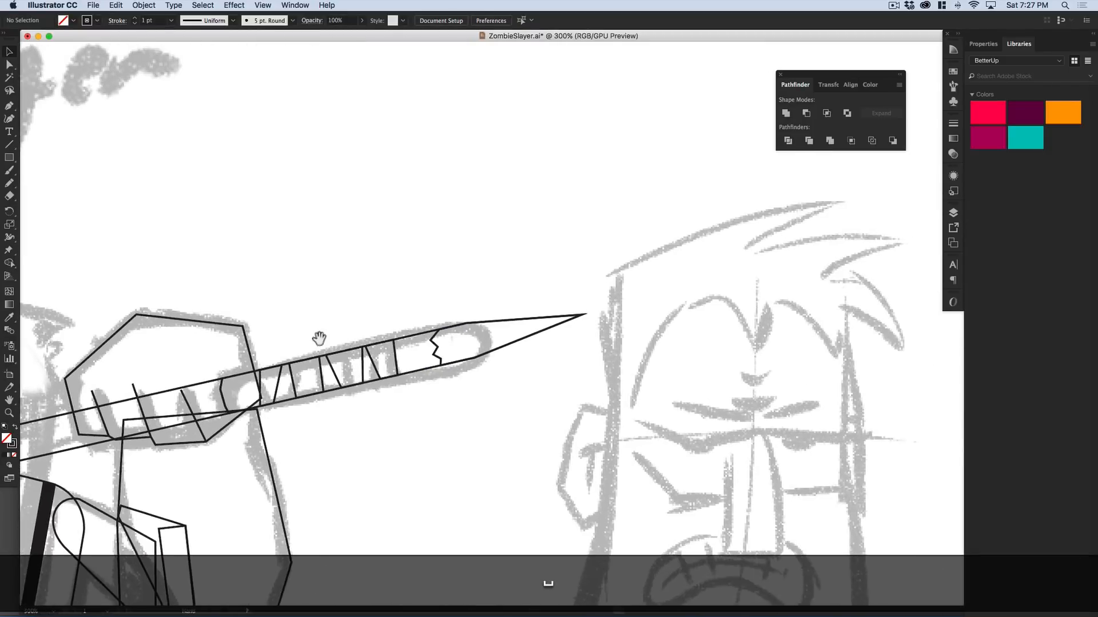
mouse_move(262, 357)
left_mouse_down()
mouse_move(562, 251)
mouse_move(451, 300)
left_mouse_up()
left_click_drag(691, 319, 629, 177)
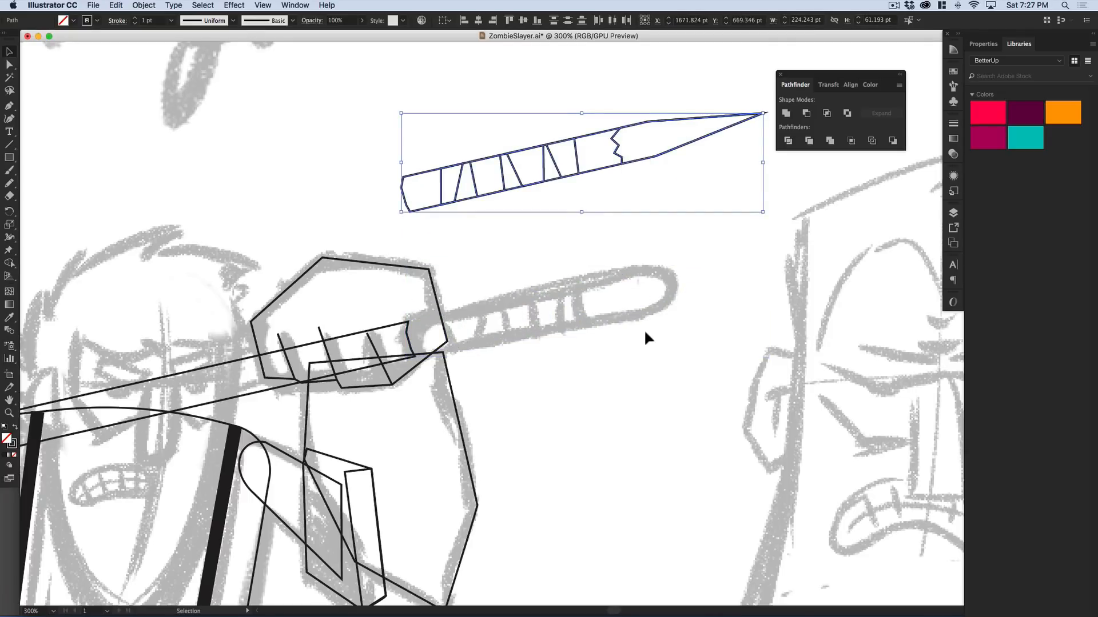
key("super+z")
- Draw two four-sided wrap bands with the Pen tool across the handle section between the shovel end and the shoulder
left_click_drag(372, 426, 519, 345)
mouse_move(202, 431)
left_mouse_down()
mouse_move(411, 405)
mouse_move(547, 418)
left_mouse_up()
mouse_move(315, 379)
left_mouse_down()
mouse_move(303, 389)
mouse_move(343, 360)
mouse_move(330, 359)
left_mouse_up()
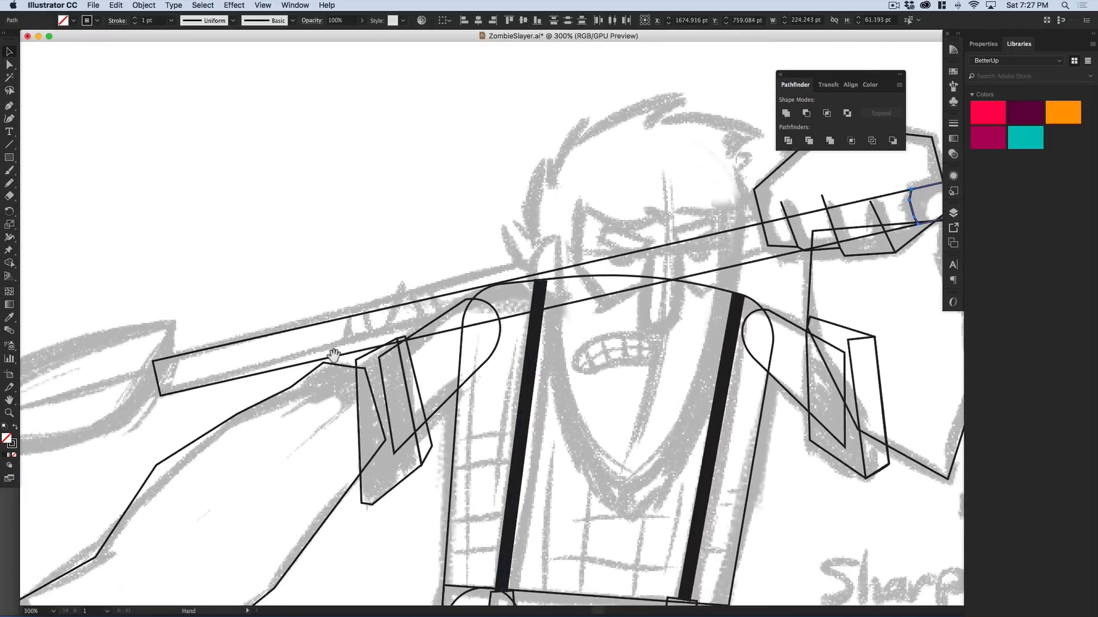
scroll(330, 359, "up", 3)
key("p")
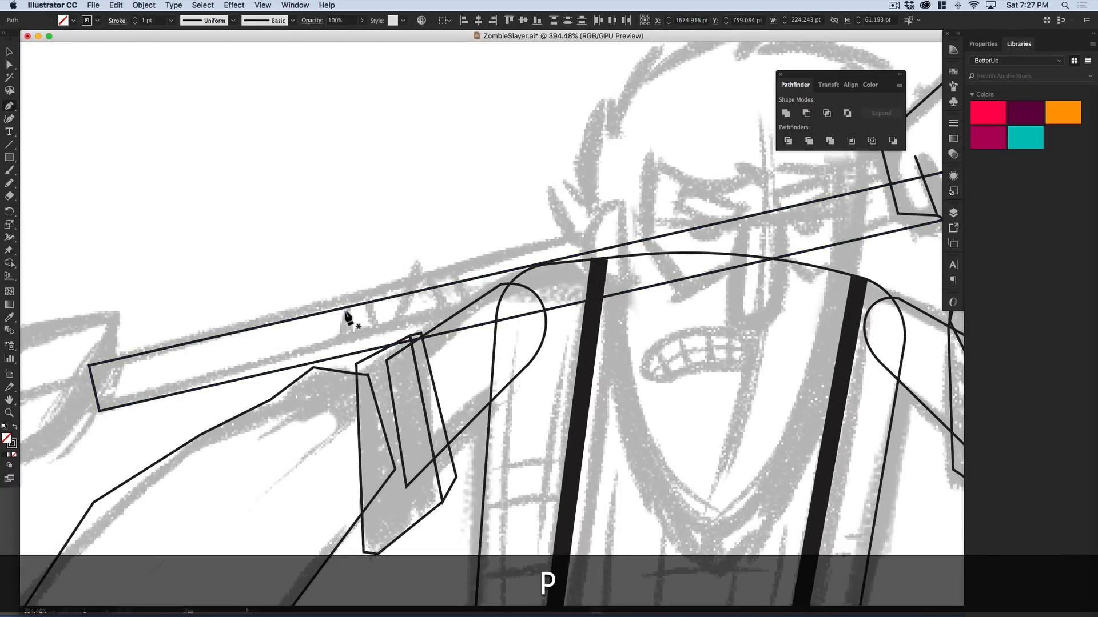
left_click(345, 308)
left_click(339, 356)
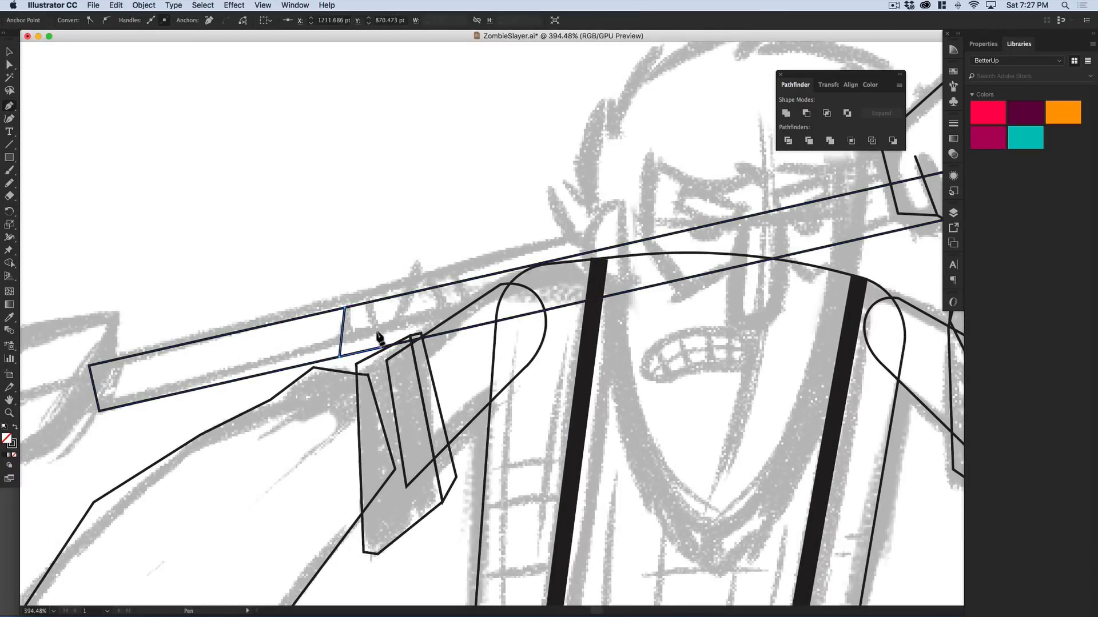
left_click(386, 298)
left_click(402, 342)
left_click(428, 290)
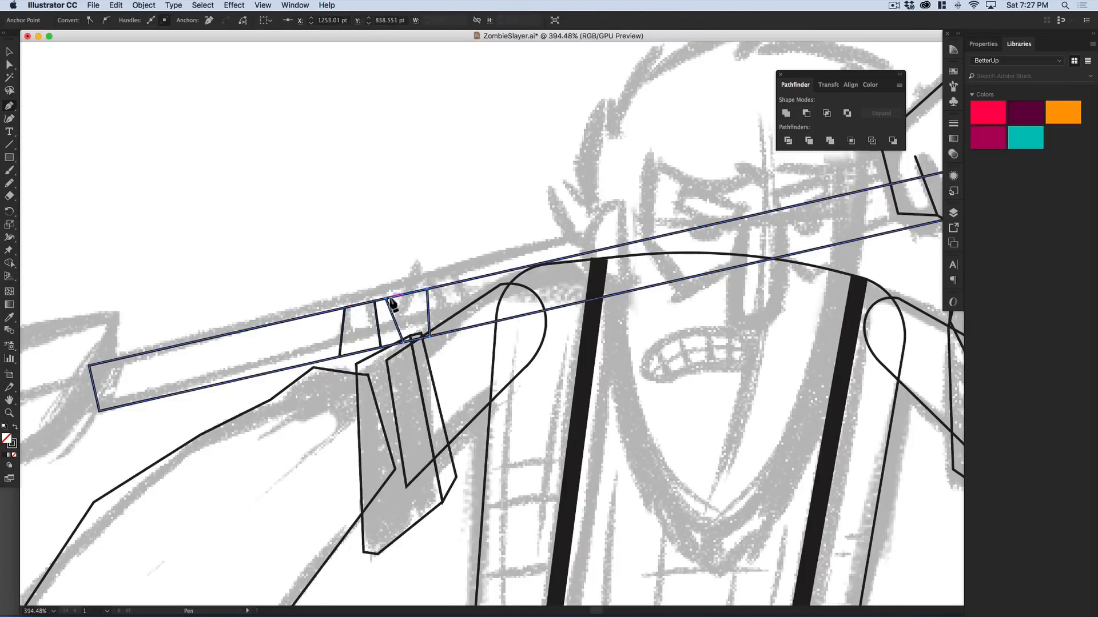
- Add a four-sided wrap band at each end of this pair, one nearer the shoulder and one nearer the shovel head
left_click(444, 286)
left_click(454, 330)
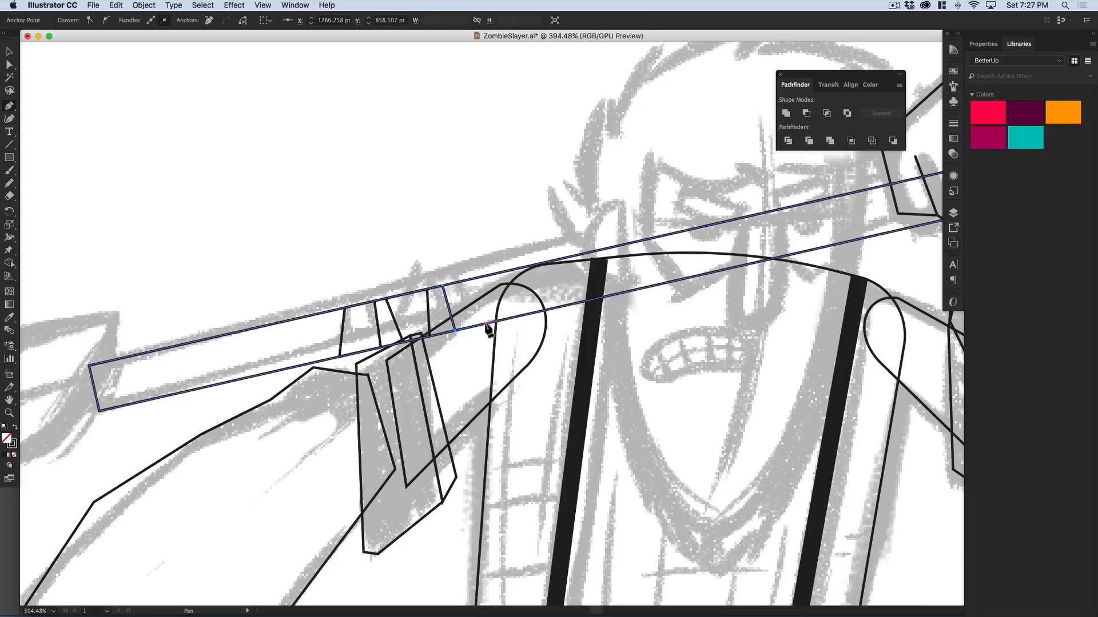
left_click(327, 312)
left_click(331, 359)
left_click(311, 363)
left_click(300, 317)
left_click(328, 313)
key("v")
key("space")
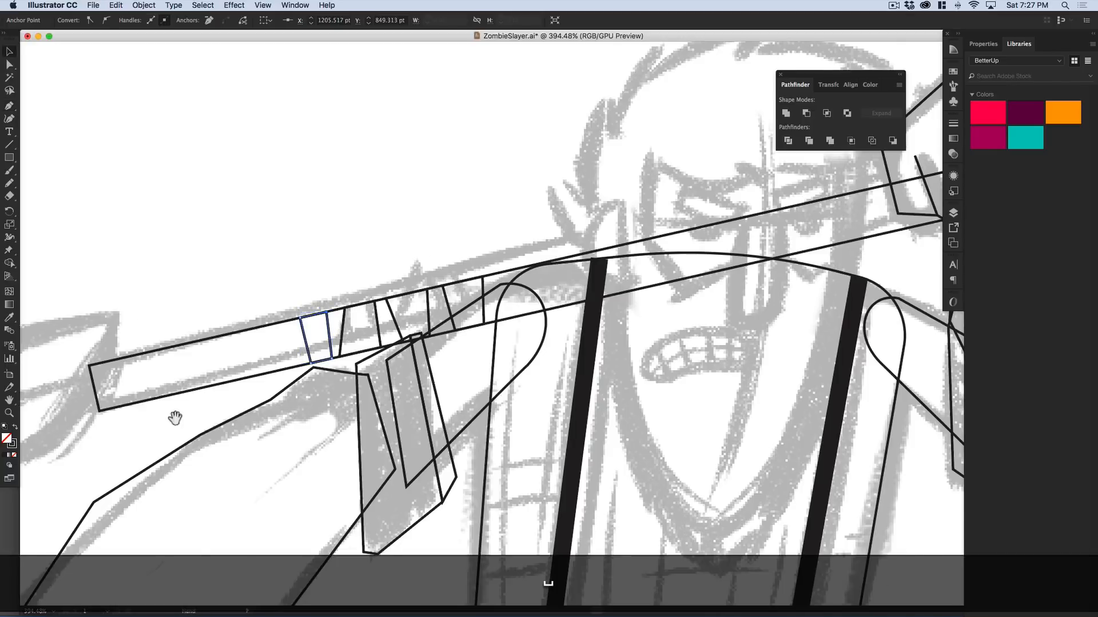
- Draw a closed three-point Pen shape for the shovel blade, with its point extending beyond the sketched tip
left_click_drag(162, 422, 522, 362)
key("p")
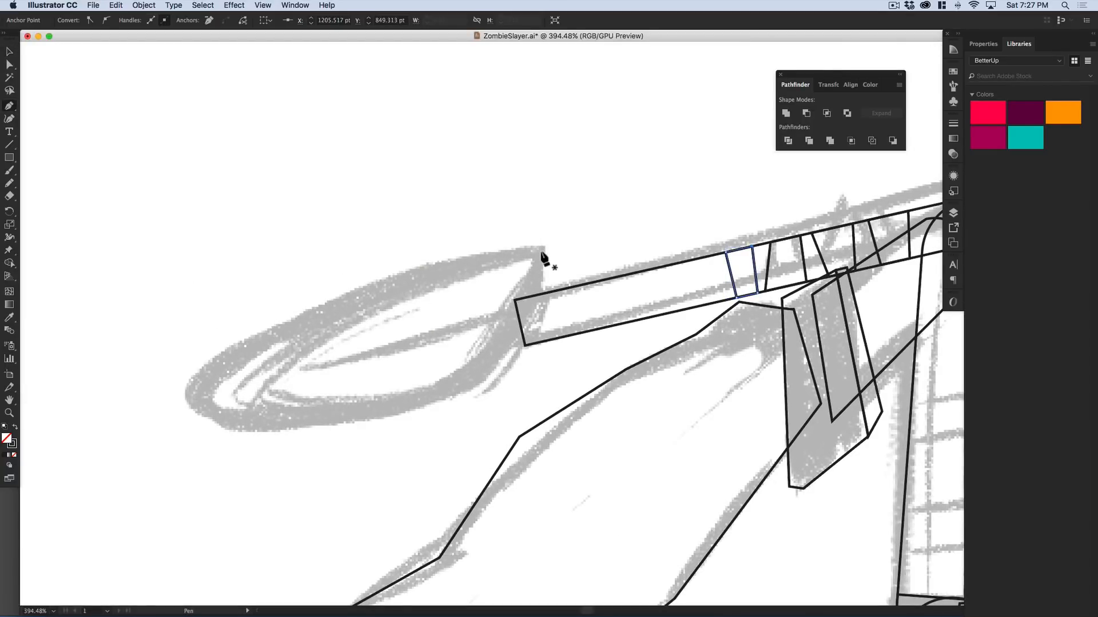
left_click(544, 245)
left_click(473, 401)
key("super+z")
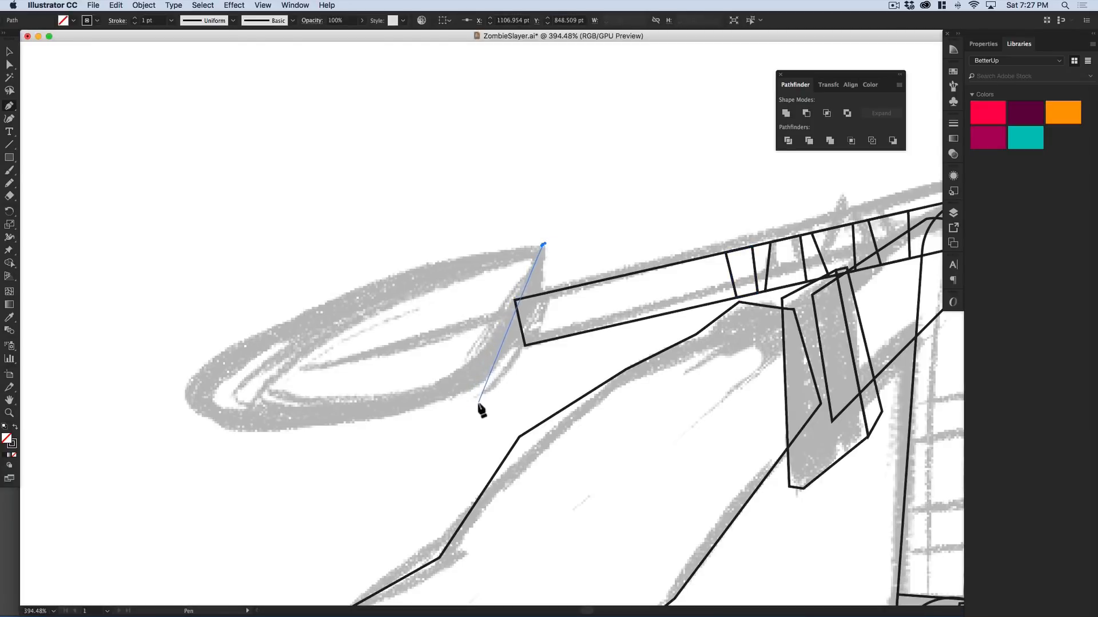
left_click(478, 419)
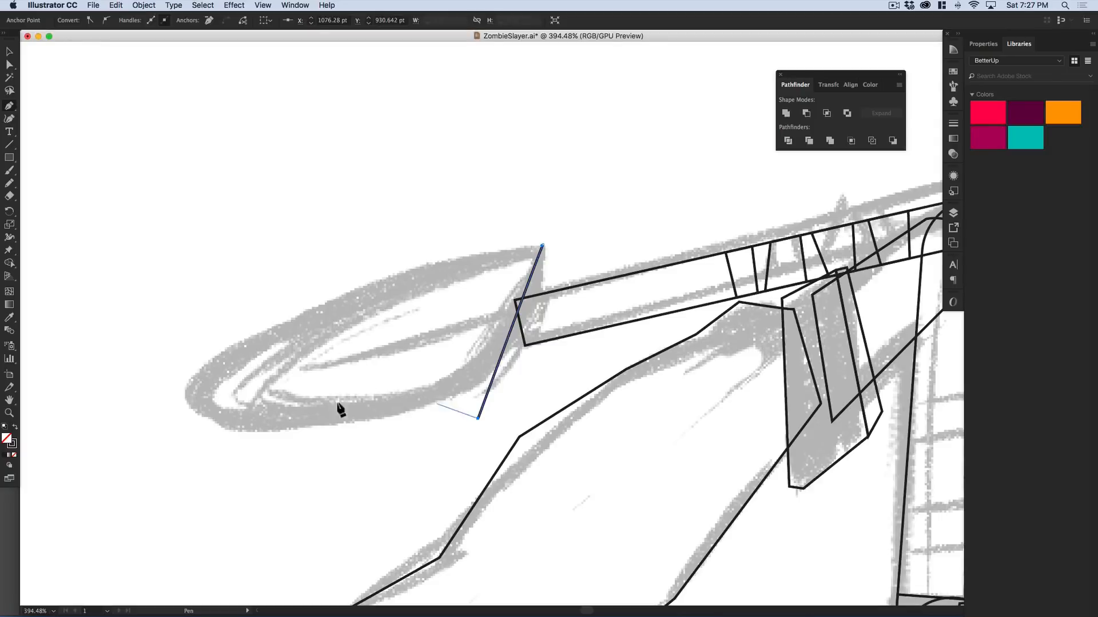
left_click(129, 391)
left_click(543, 245)
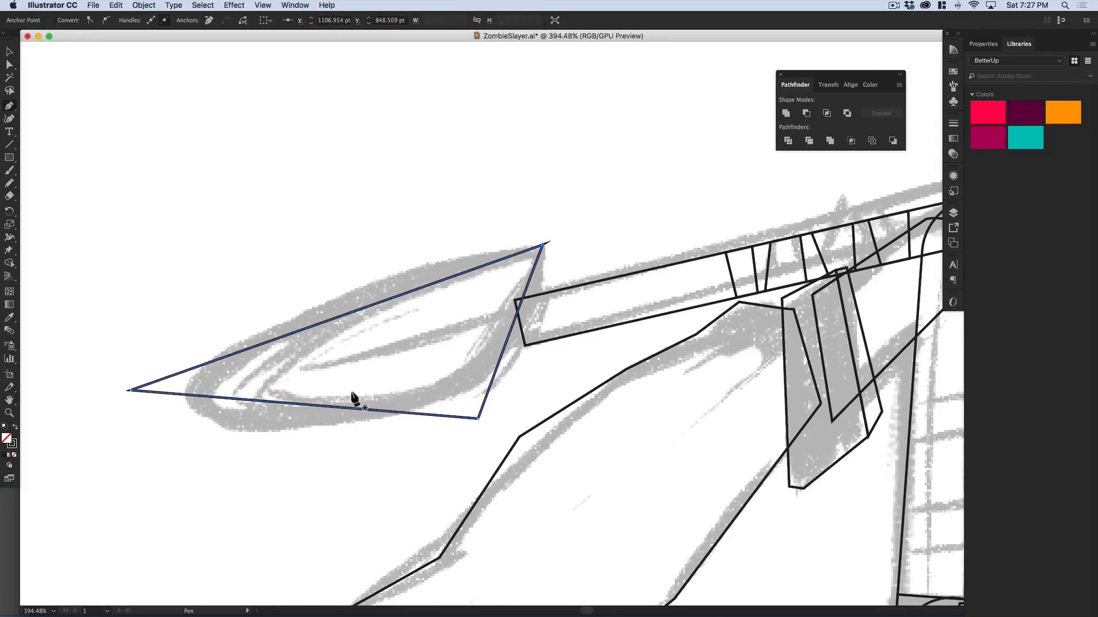
- Bow the blade's upper and lower edges outward into curves that meet at the tip
key("alt")
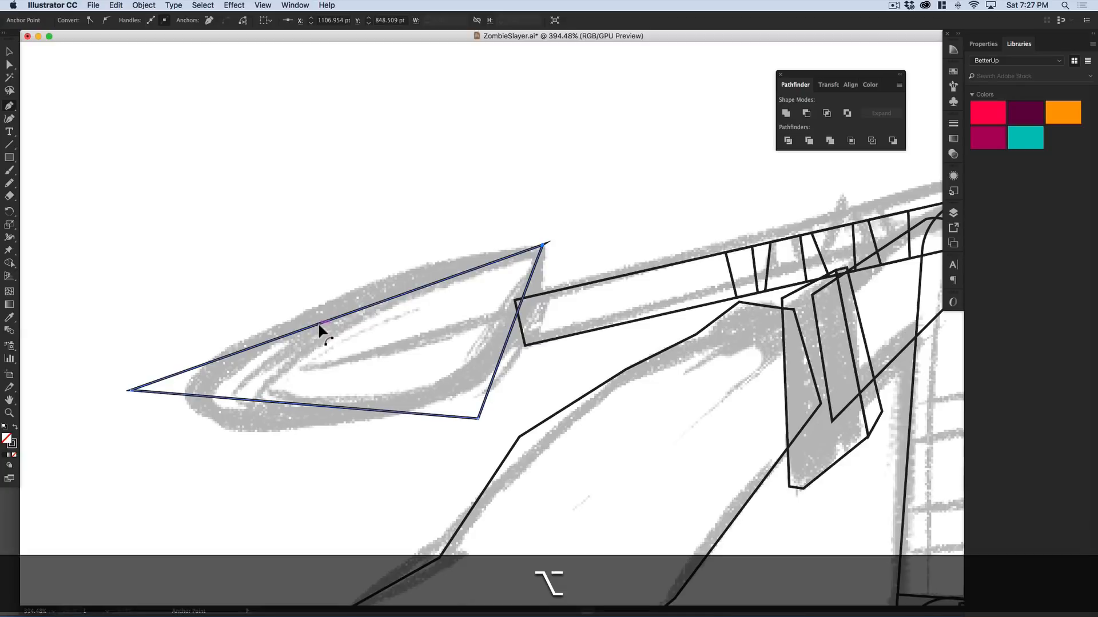
left_click_drag(319, 324, 286, 308)
left_click_drag(273, 406, 217, 439)
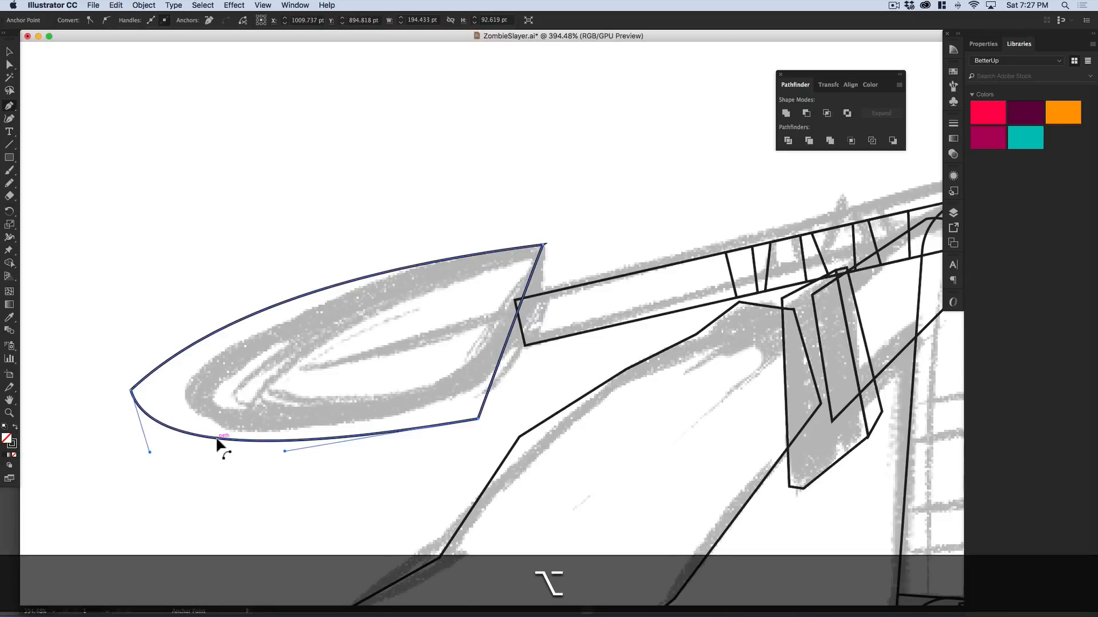
key("a")
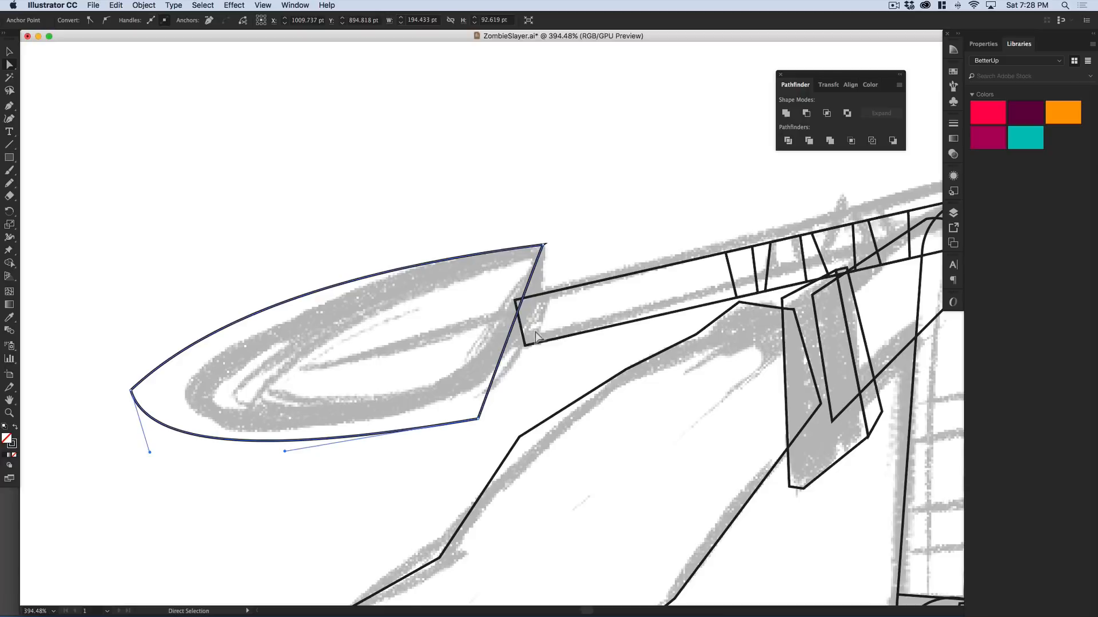
- Draw the curved back of the shovel head with the Pen tool between the blade's two rear corners
key("p")
key("shift+super+a")
left_click(543, 245)
left_click_drag(529, 344, 519, 373)
left_click(479, 420)
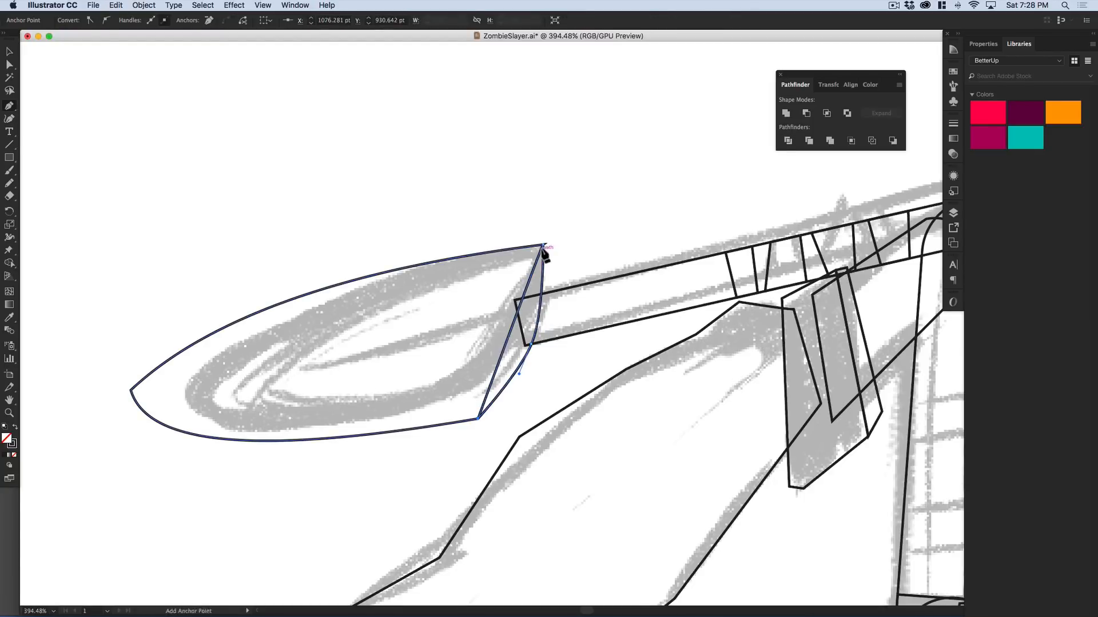
left_click(633, 244, "super")
- Adjust the curve handle at the blade's tip to refine the upper edge
key("space")
left_click_drag(466, 289, 484, 281)
key("a")
left_click(150, 378)
left_click_drag(233, 299, 260, 279)
left_click(259, 279)
key("space")
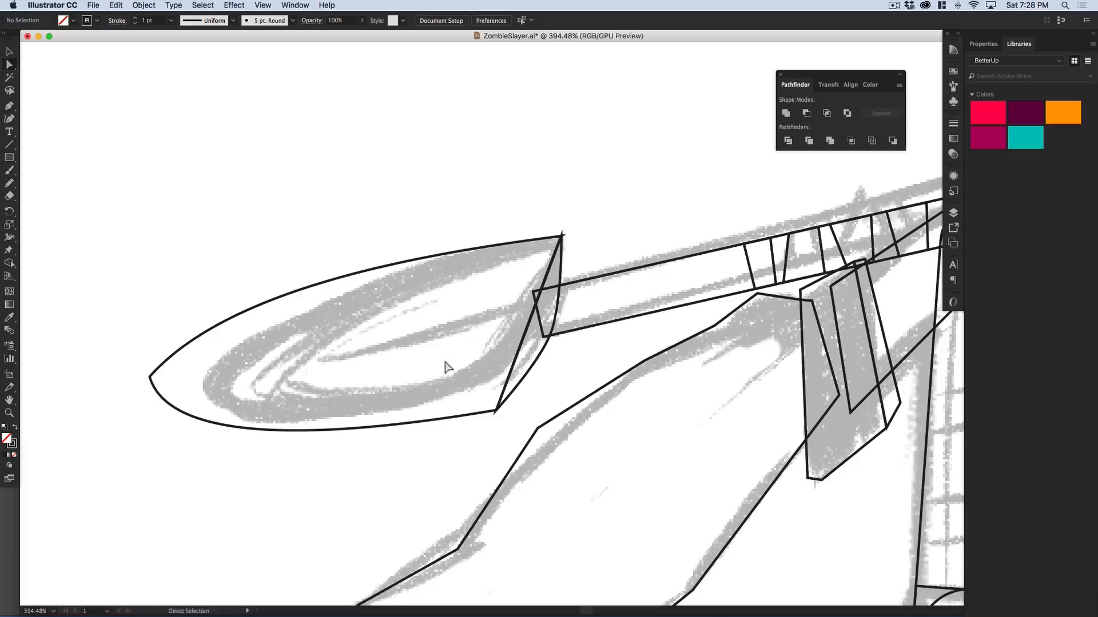
- Draw a closed freehand Pencil shape around the blade's upper part, with a wavy edge crossing the blade lengthwise
key("n")
mouse_move(527, 355)
left_mouse_down()
mouse_move(529, 331)
mouse_move(496, 301)
mouse_move(430, 294)
mouse_move(170, 406)
mouse_move(104, 398)
mouse_move(275, 243)
mouse_move(538, 177)
mouse_move(615, 268)
mouse_move(567, 366)
mouse_move(529, 354)
left_mouse_up()
key("v")
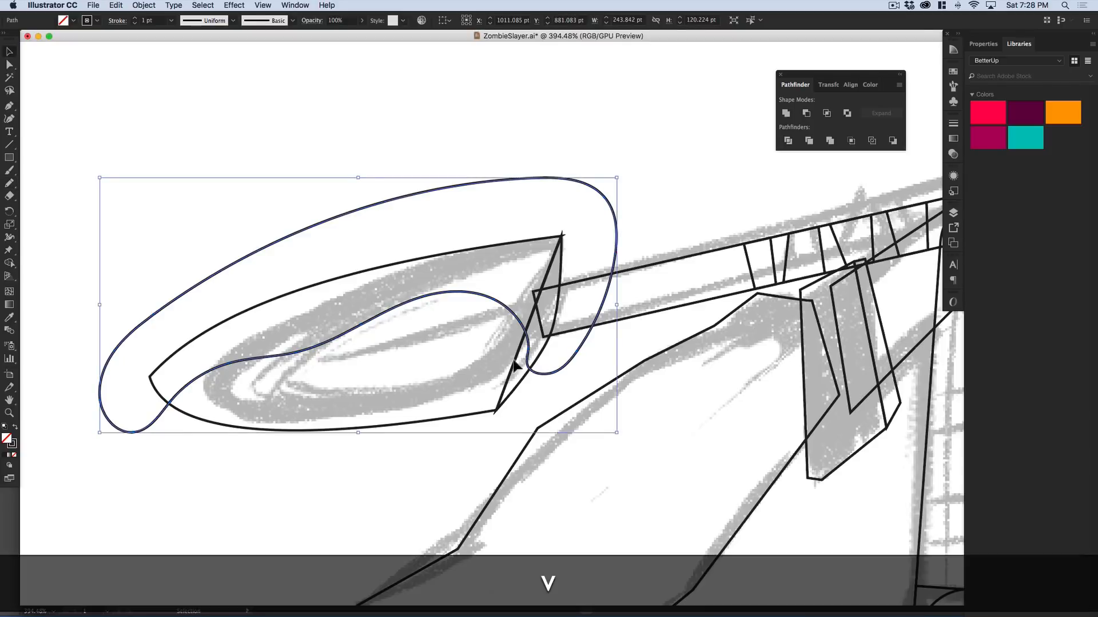
- Duplicate the blade in place and intersect the copy with the freehand shape to form the blade's upper shading
left_click(216, 323)
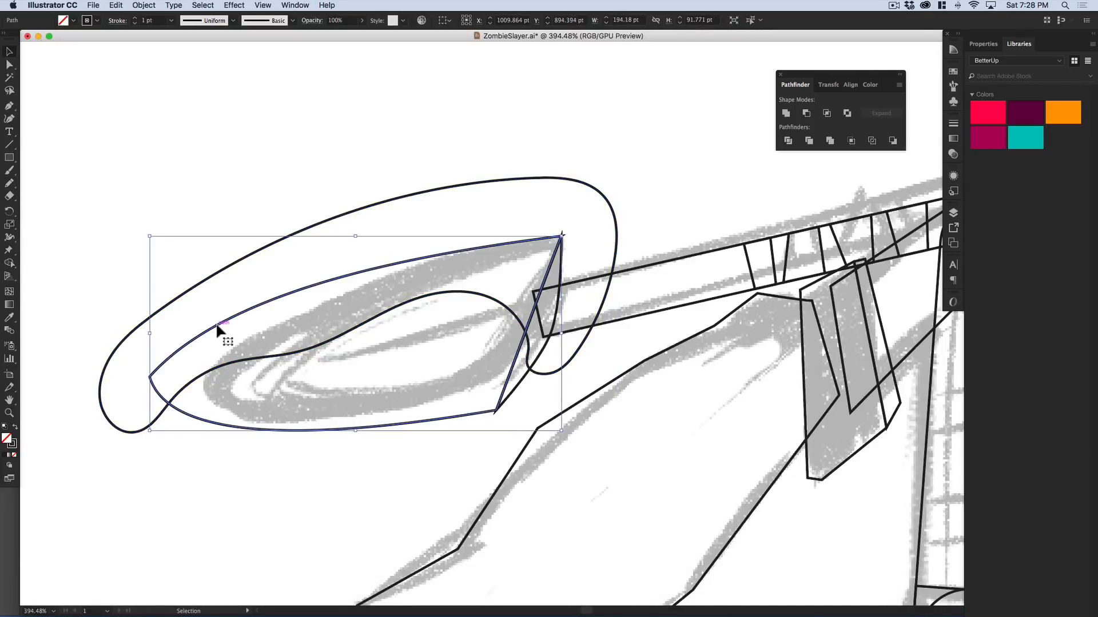
key("super")
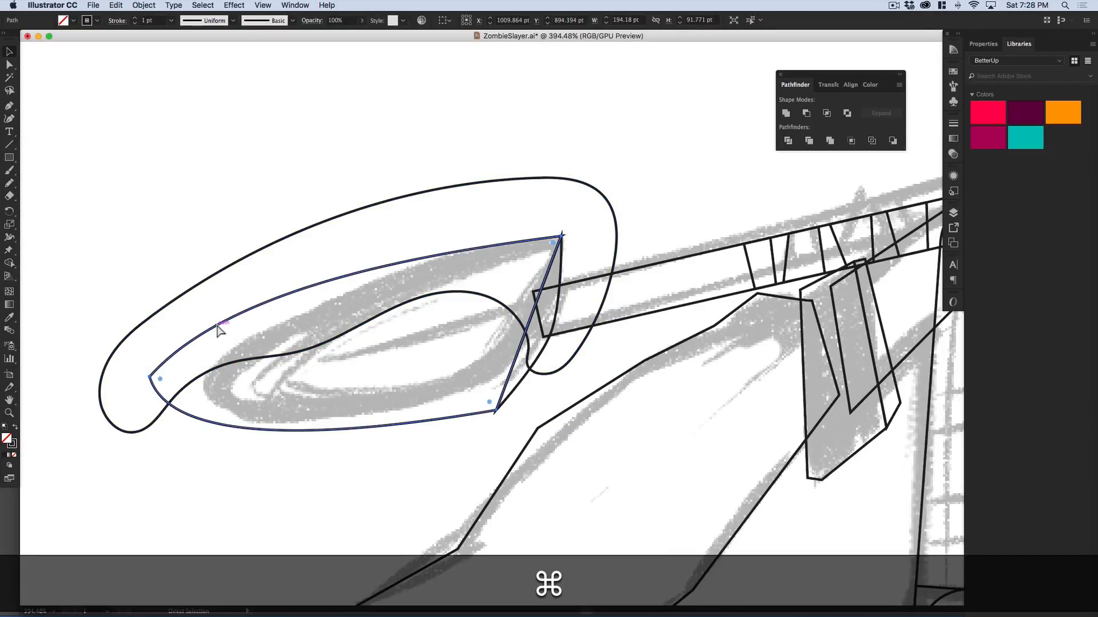
key("super+c")
key("super+f")
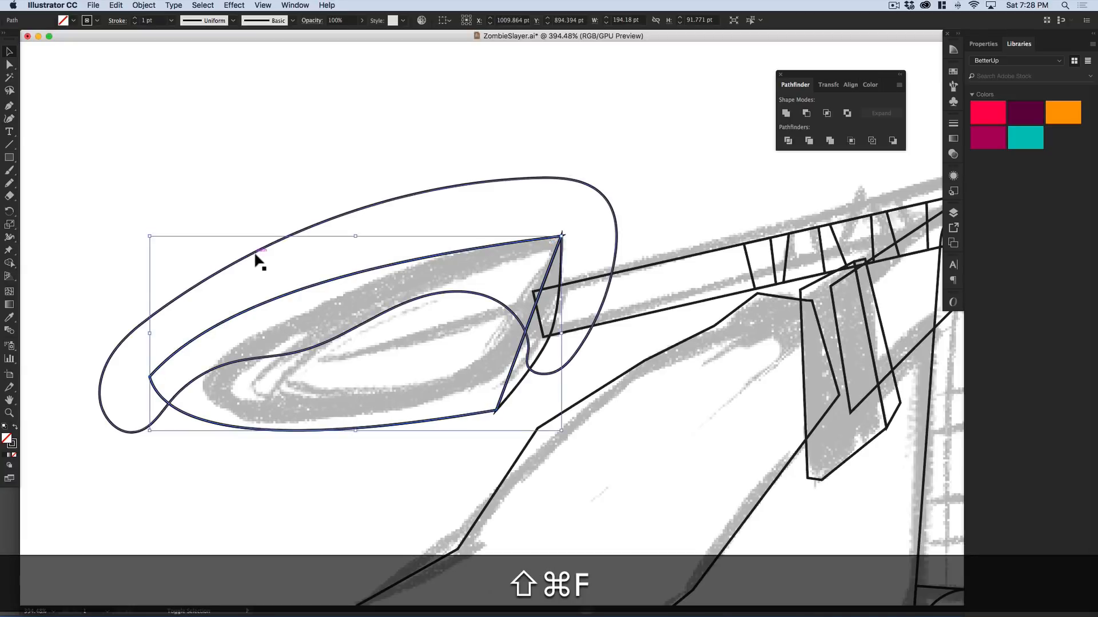
left_click(568, 212, "shift")
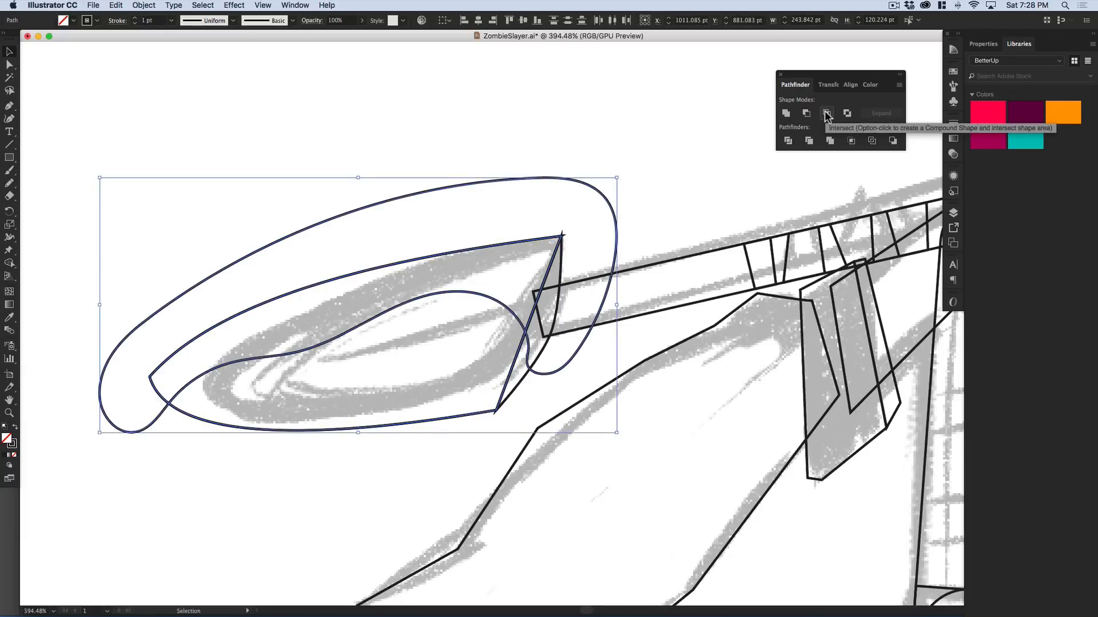
left_click(826, 113)
left_click_drag(471, 293, 489, 237)
key("super+z")
left_click(490, 287)
- Shift the upper corner of the handle's shovel end inward along the shaft, inside the curved back of the shovel head
scroll(629, 321, "down", 5)
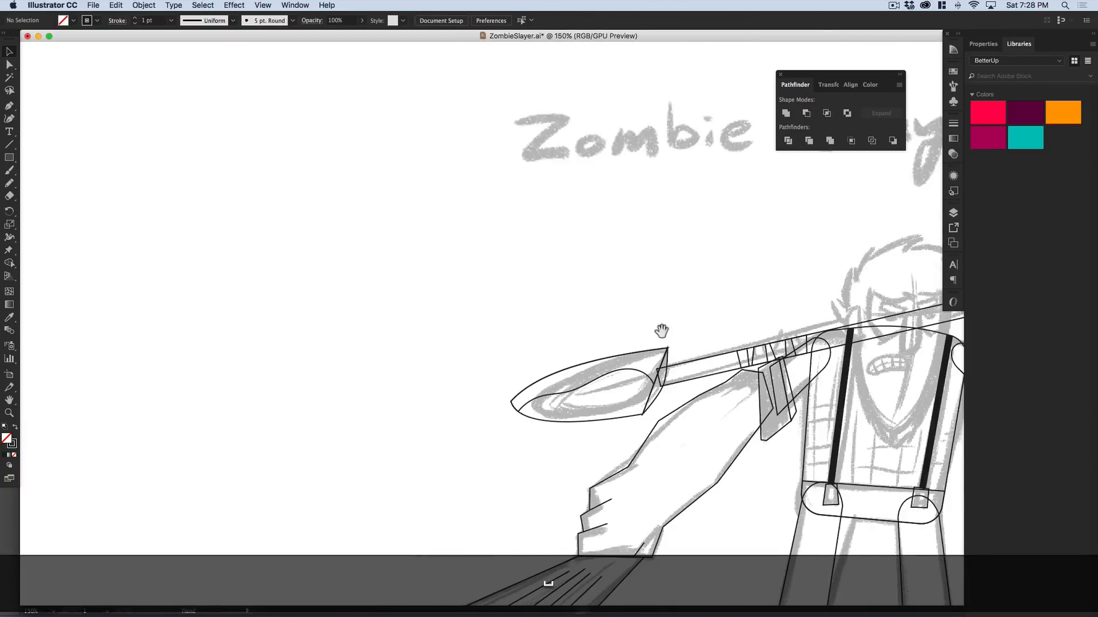
scroll(481, 366, "up", 6)
left_click(339, 340)
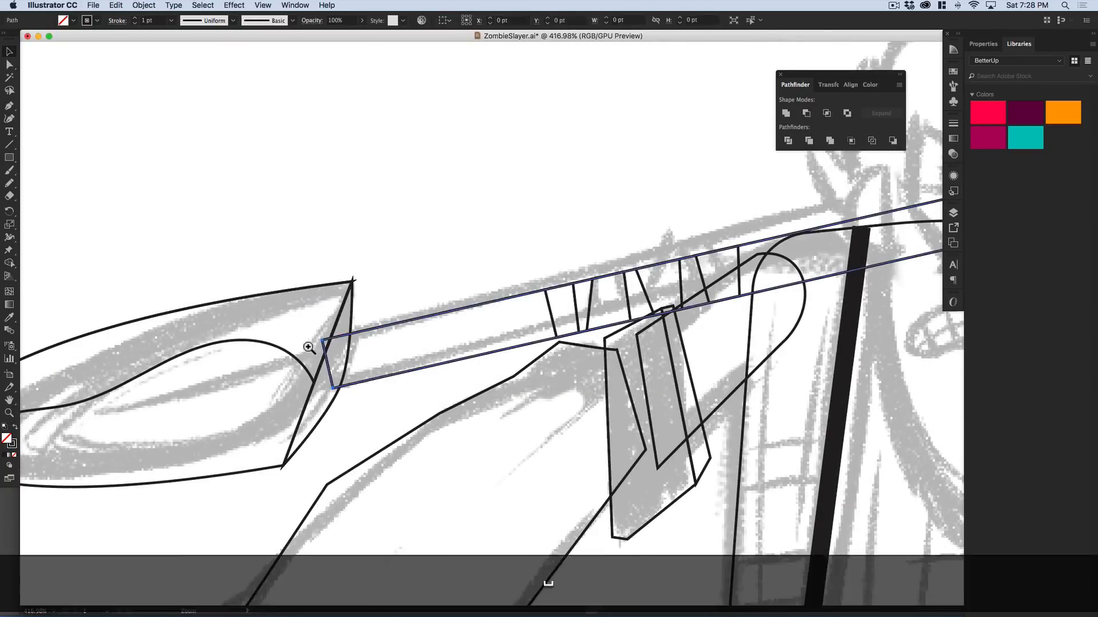
scroll(311, 350, "up", 3)
key("a")
left_click(336, 332)
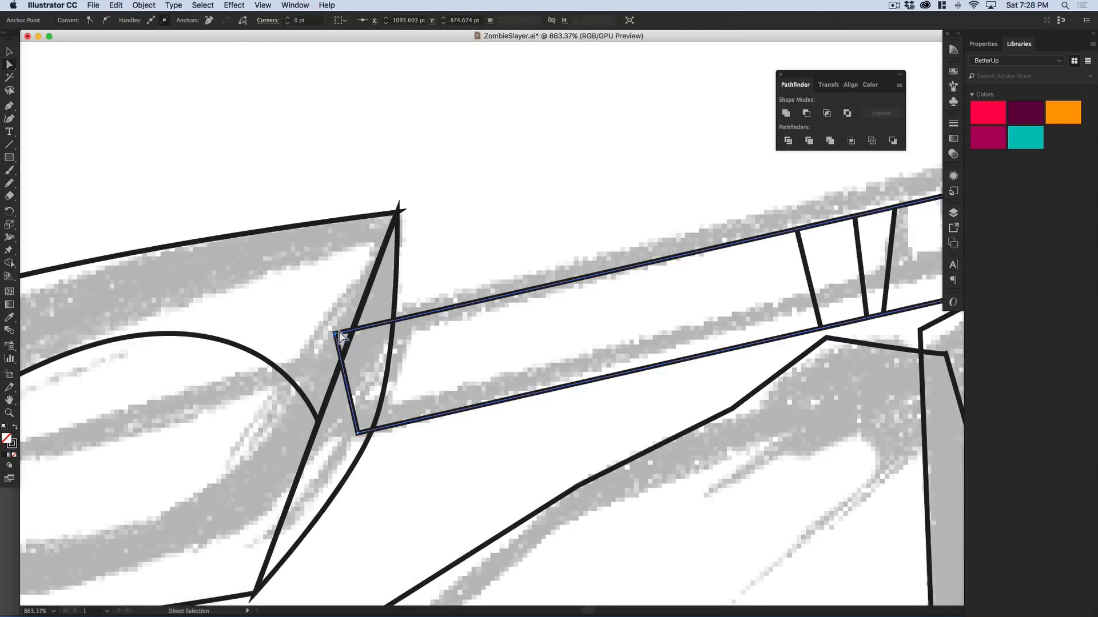
left_click_drag(336, 333, 371, 328)
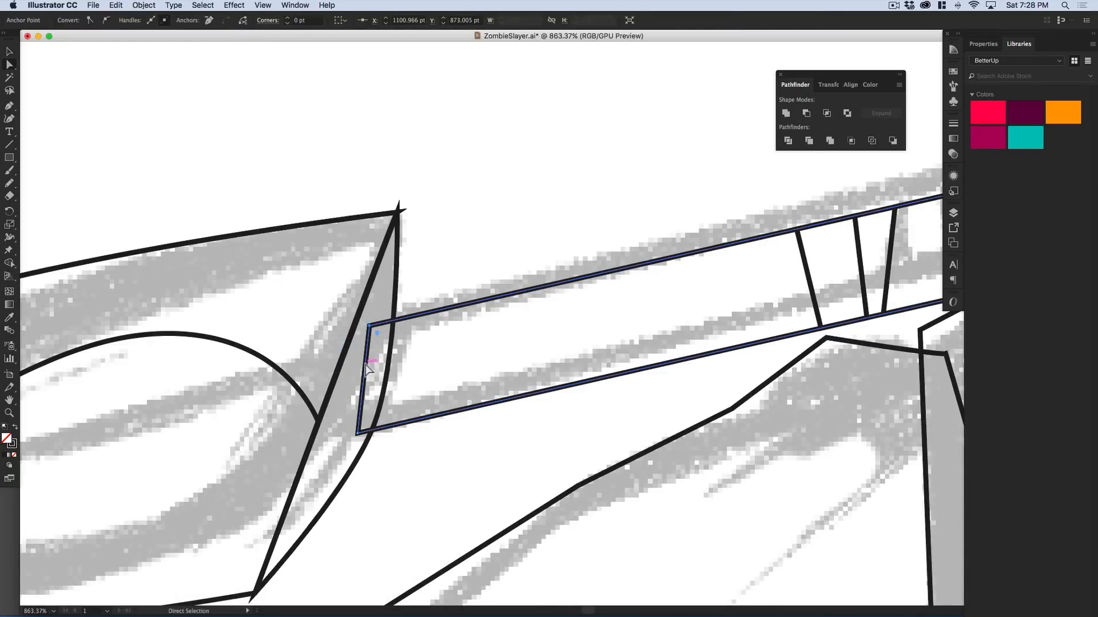
- Bend the handle's short end edge into an outward curve inside the shovel head
key("p")
left_click_drag(368, 375, 355, 375)
key("a")
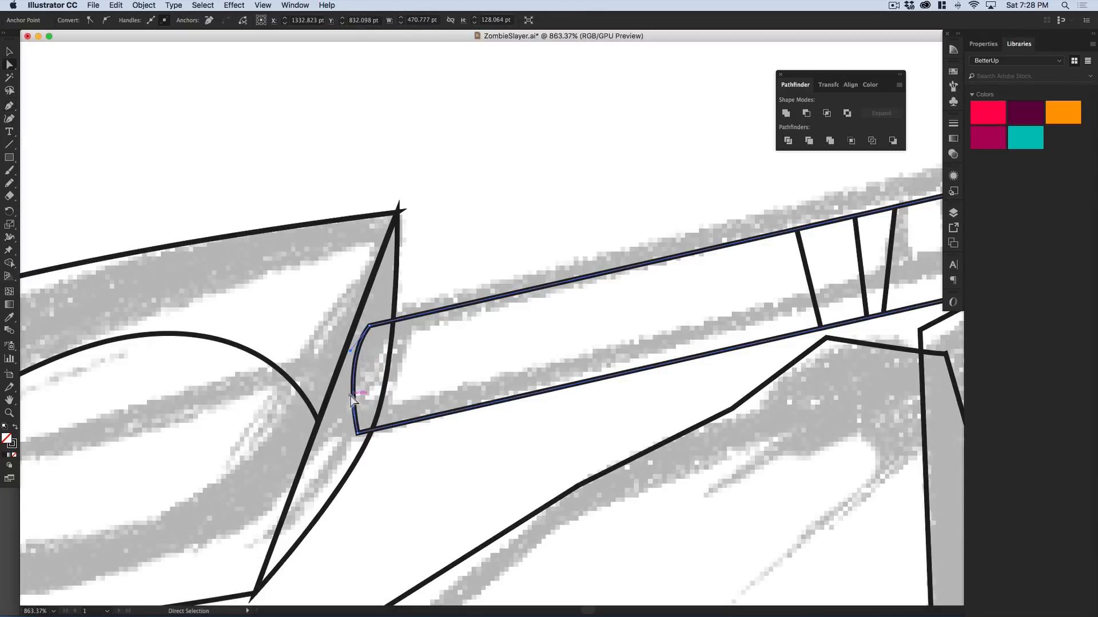
left_click(338, 399)
- Select the blade, its shading and its curved back, and move them slightly up and toward the handle
key("super+alt+space")
left_click_drag(423, 320, 436, 350)
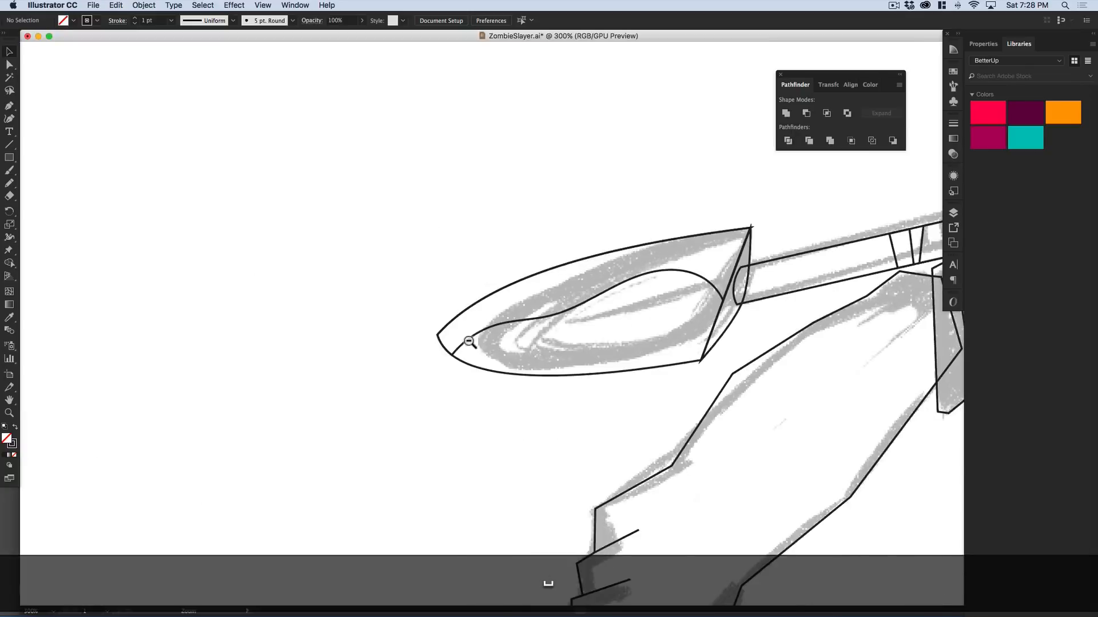
scroll(436, 350, "right", 10)
key("v")
left_click(403, 378)
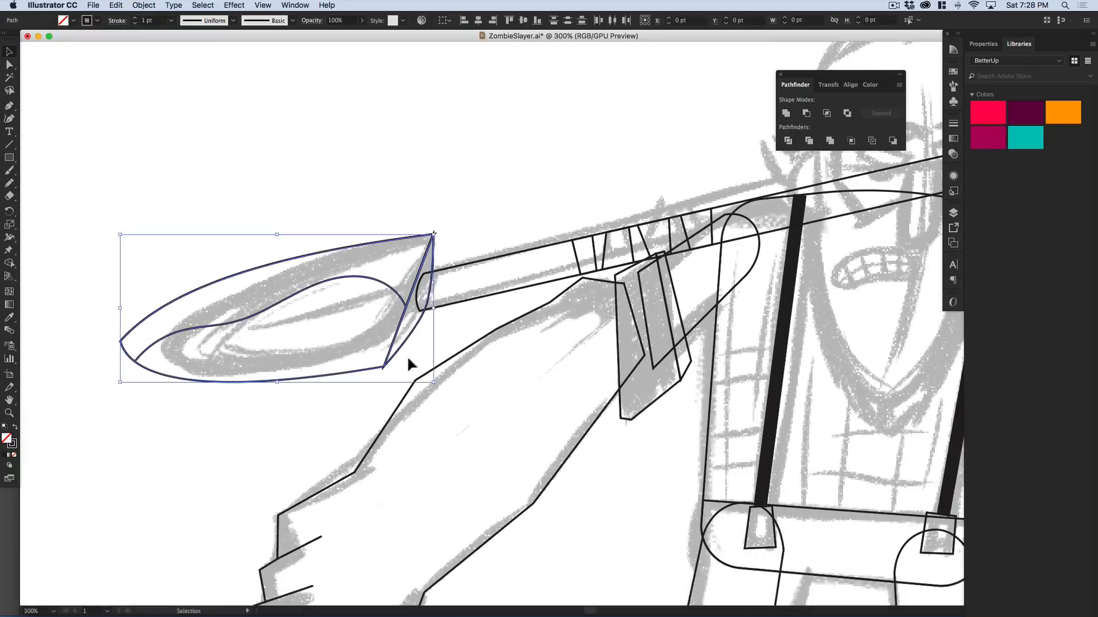
left_click_drag(407, 336, 411, 326)
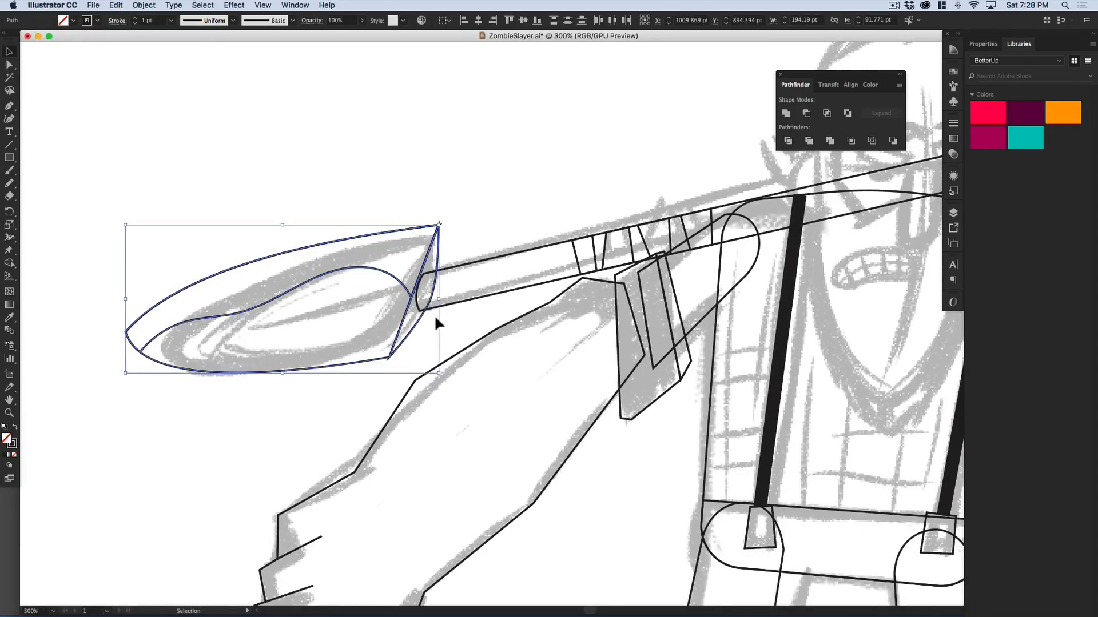
left_click(441, 333)
- Save the ZombieSlayer.ai document
key("super+alt+space")
left_click(473, 321)
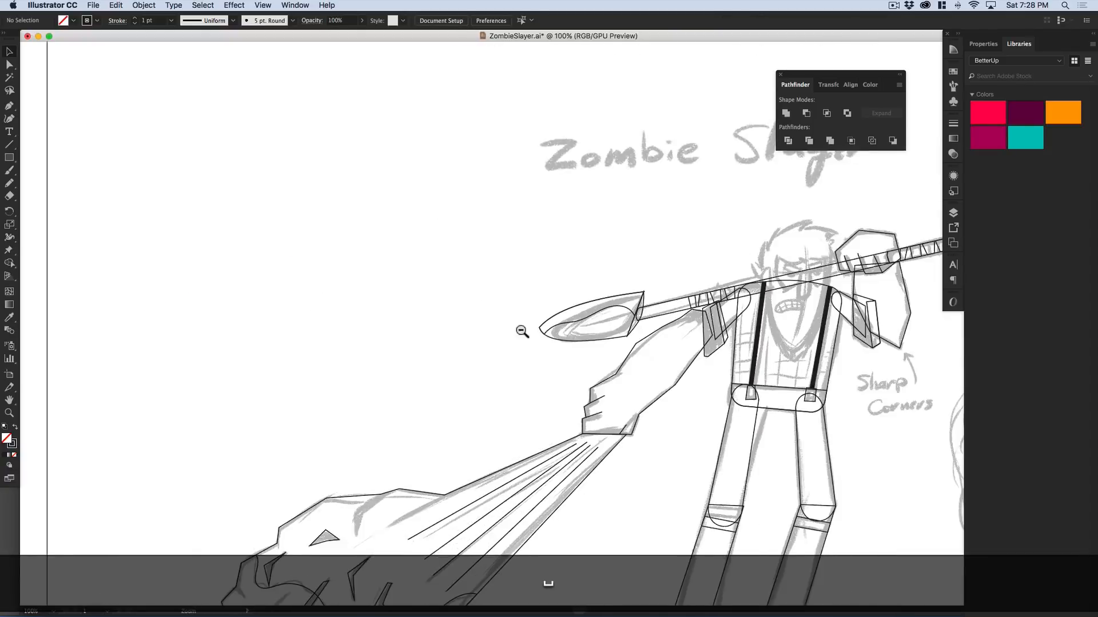
left_click(478, 324)
key("super+s")
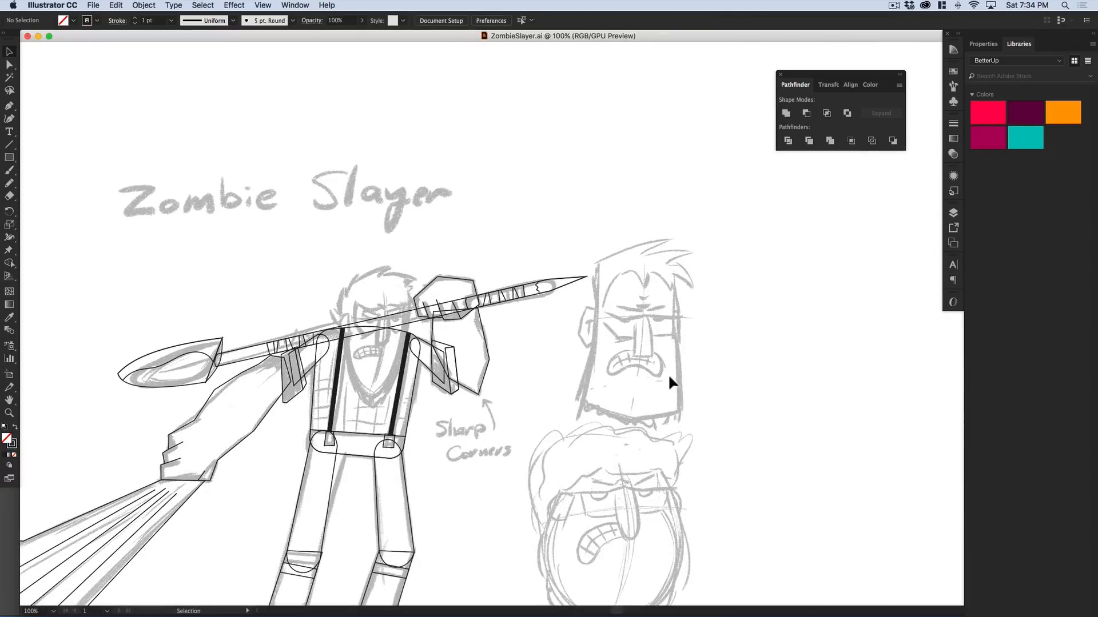
- Start the face outline on the separate head sketch with straight segments down the side opposite the ear and along the jaw to the chin
key("super+space")
left_click_drag(658, 343, 801, 311)
key("space")
left_click_drag(726, 335, 588, 335)
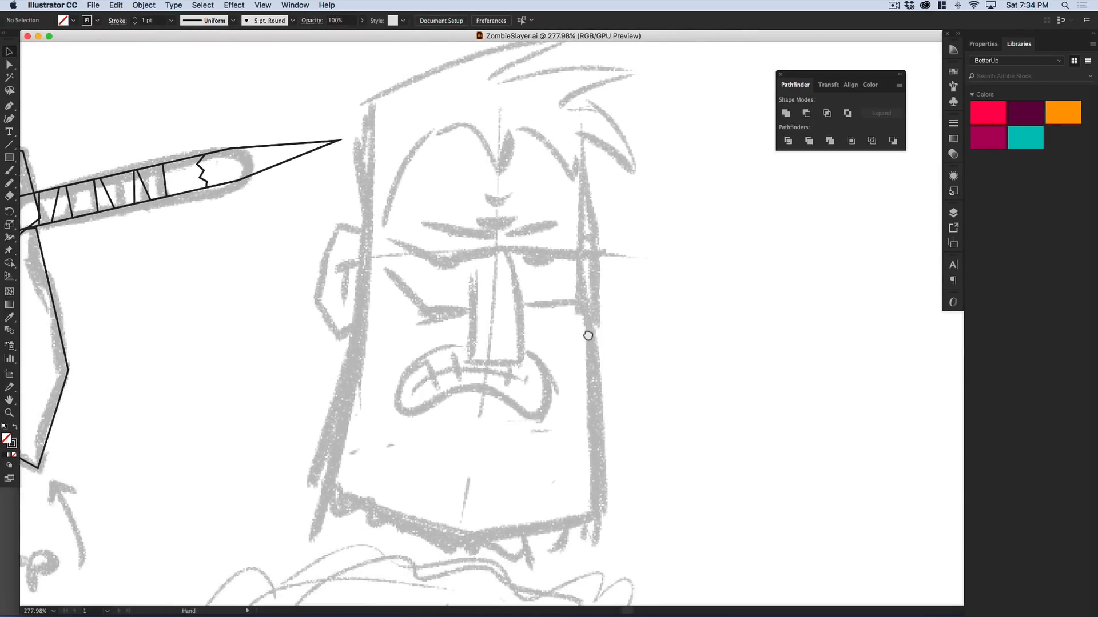
key("space")
mouse_move(574, 217)
left_mouse_down()
mouse_move(558, 263)
mouse_move(568, 258)
mouse_move(588, 287)
mouse_move(586, 212)
left_mouse_up()
key("p")
key("space")
left_click(533, 94)
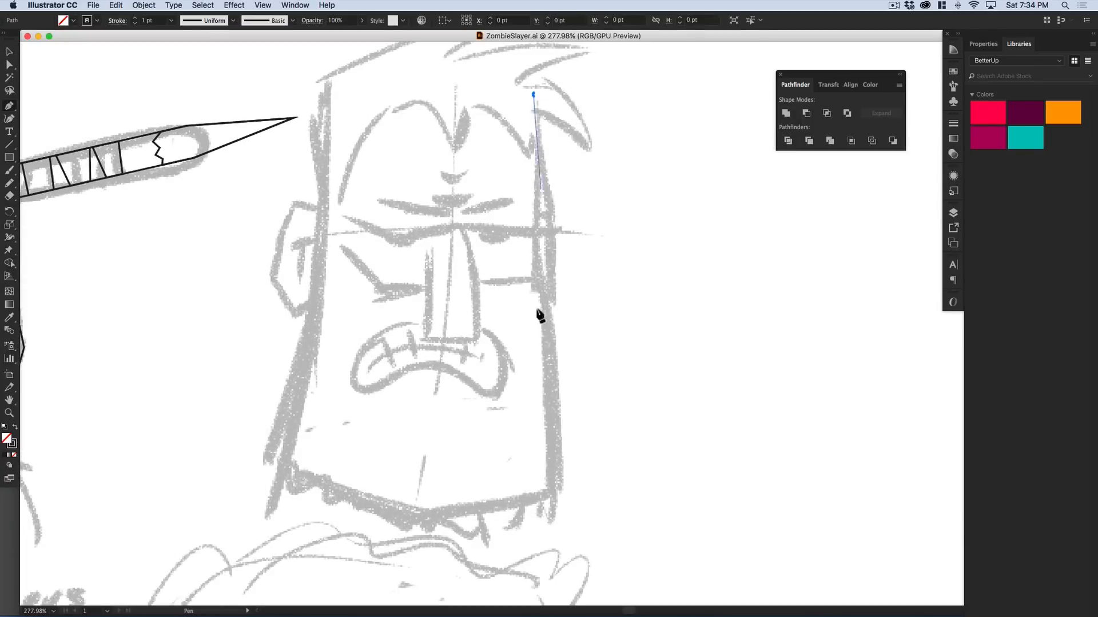
left_click(558, 498)
left_click(415, 517)
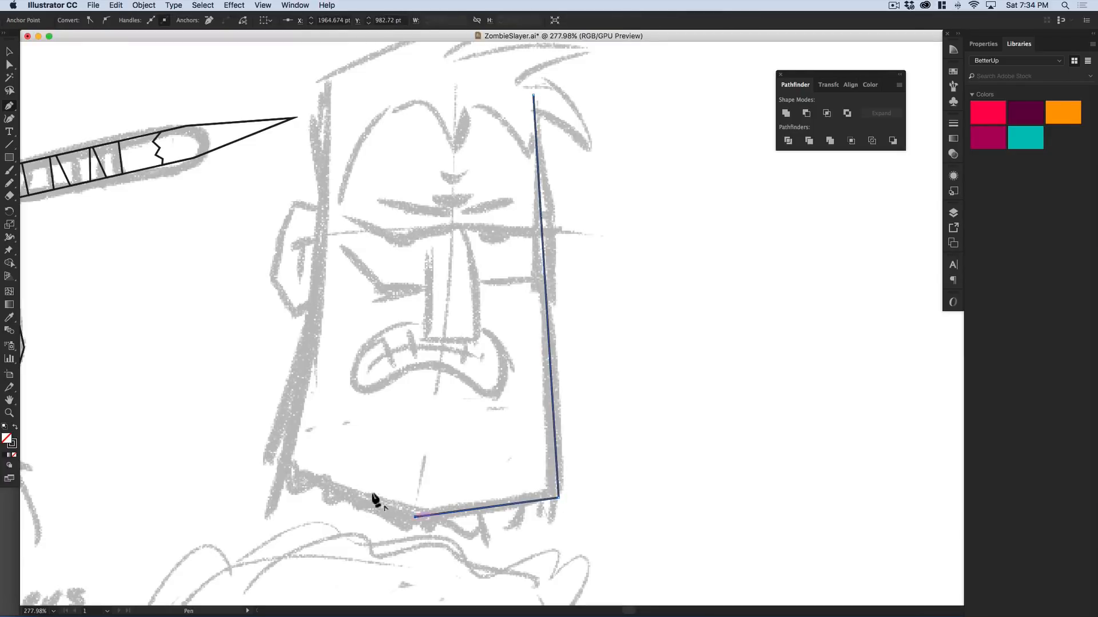
- Continue the face outline around the jaw and up past the ear, and close it straight across the forehead
left_click(269, 451)
left_click(324, 234)
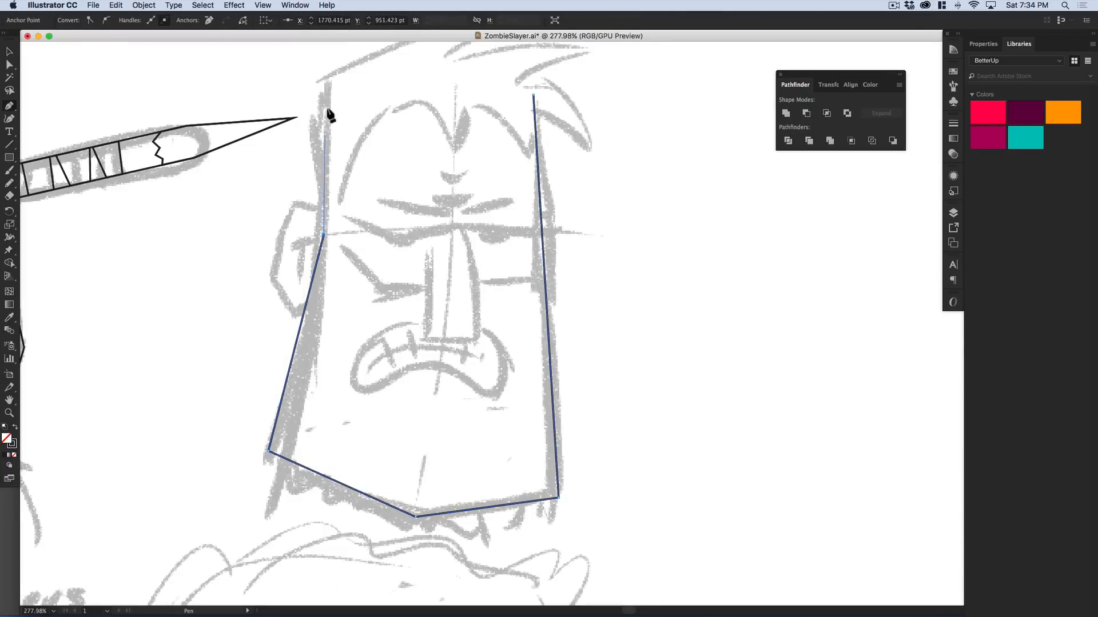
left_click(327, 81)
left_click_drag(533, 95, 444, 176)
left_click(439, 177)
left_click_drag(495, 235, 612, 238)
left_click_drag(397, 250, 475, 238)
- Draw a separate Pencil curve about 87 pt tall outside the face outline, from the hairline to above the ear
key("n")
key("shift+super+a")
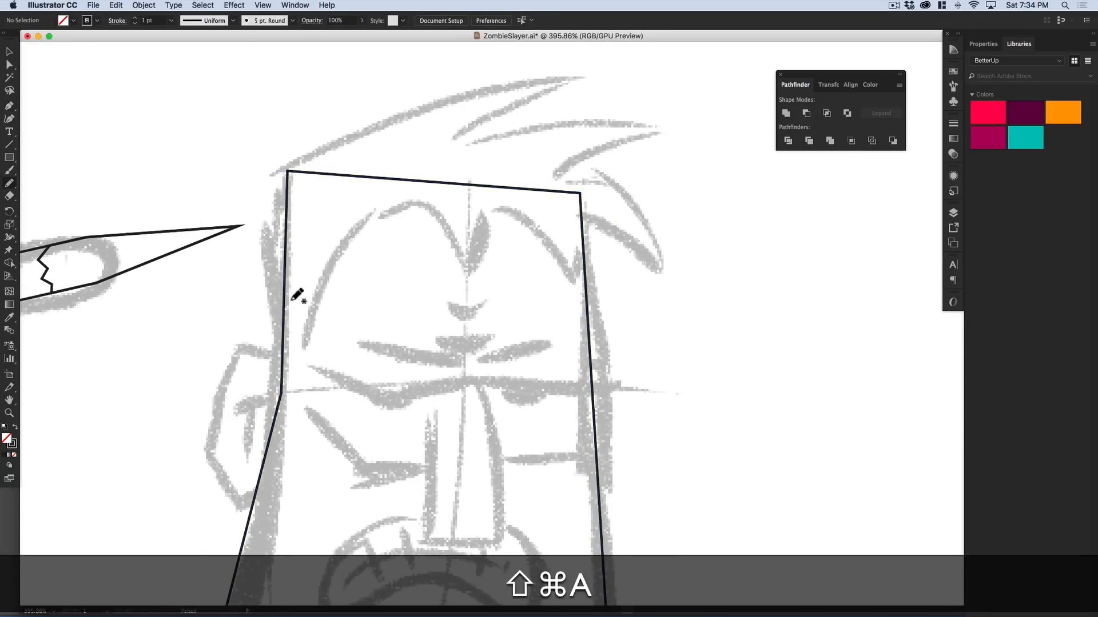
left_click_drag(267, 217, 270, 360)
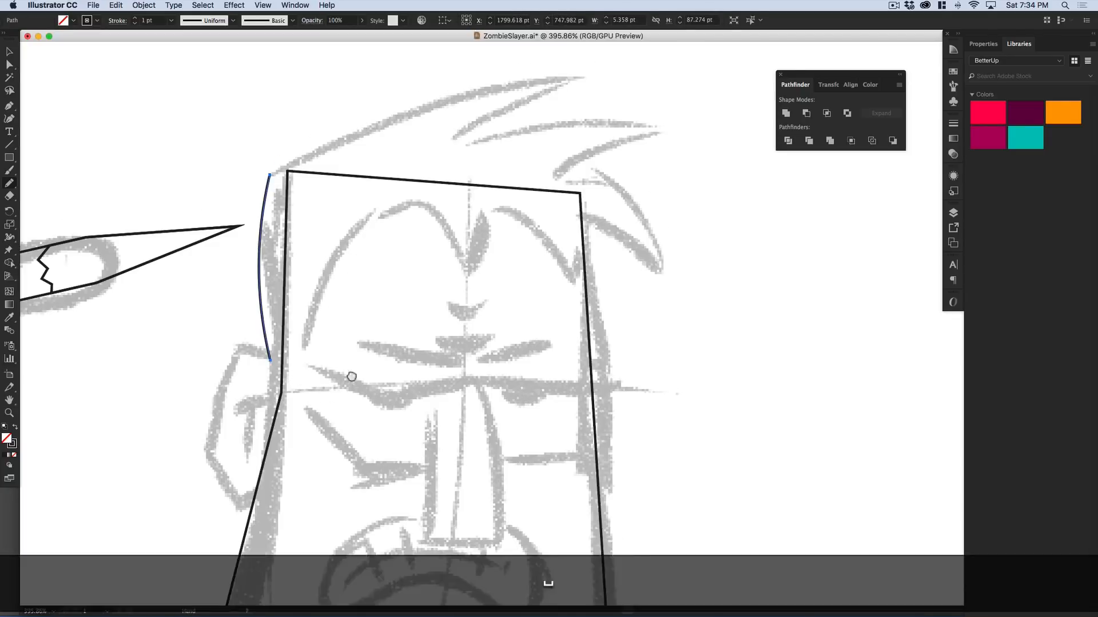
left_click_drag(335, 392, 444, 164)
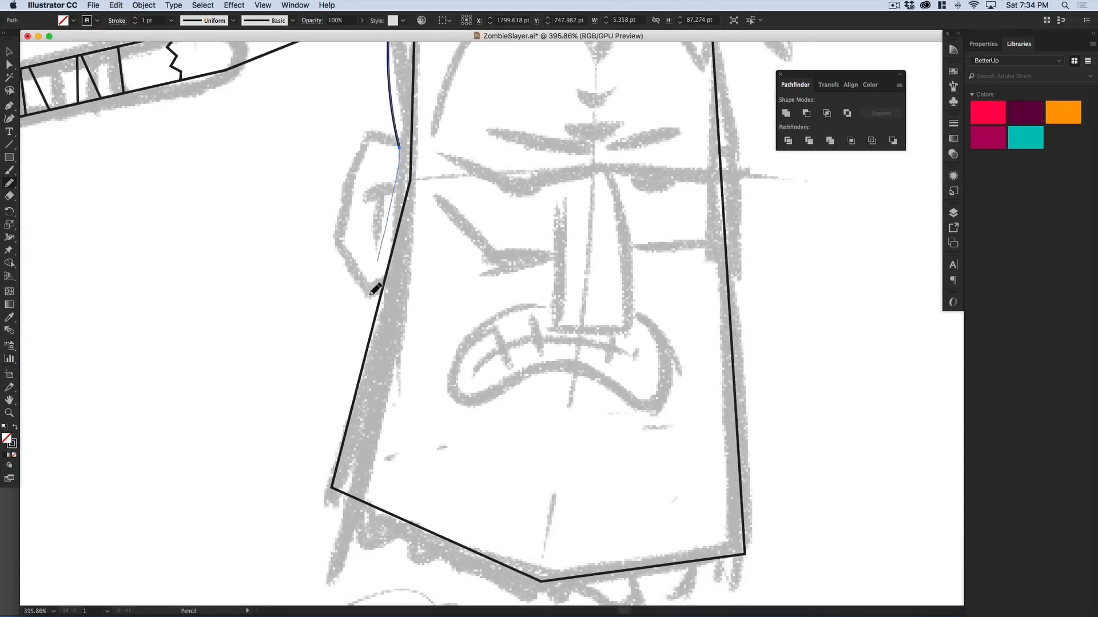
key("super+z")
scroll(384, 385, "down", 3)
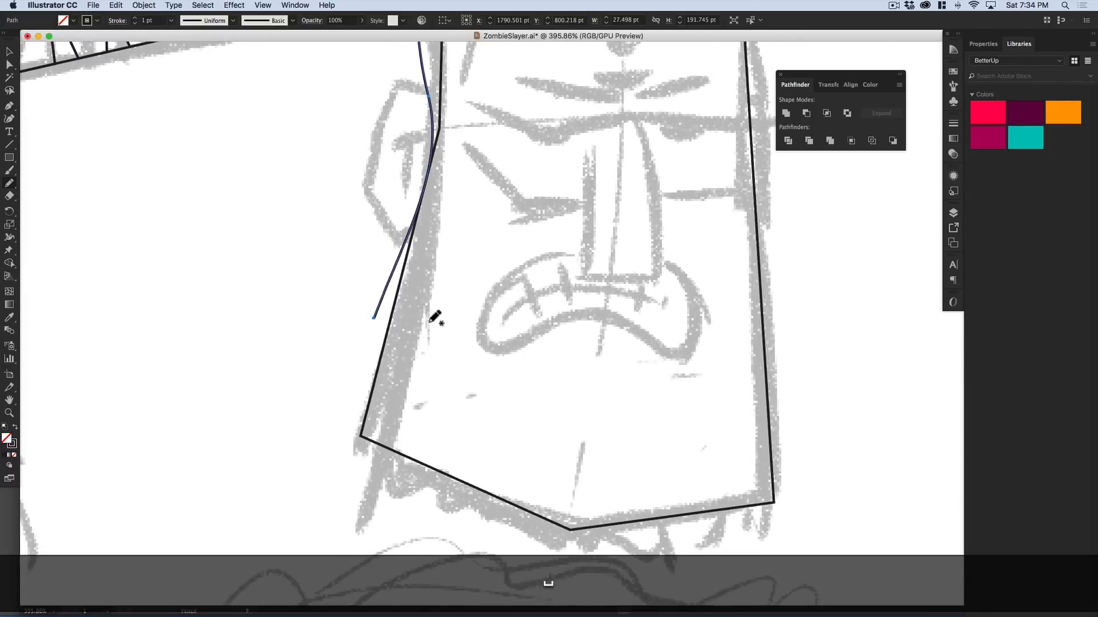
- Extend the curve with straight segments down past the ear and form jagged beard tufts around the nearby jaw corner
key("p")
left_click(427, 96)
left_click_drag(370, 356, 355, 391)
left_click(321, 450)
left_click(358, 446)
left_click(351, 487)
left_click(404, 468)
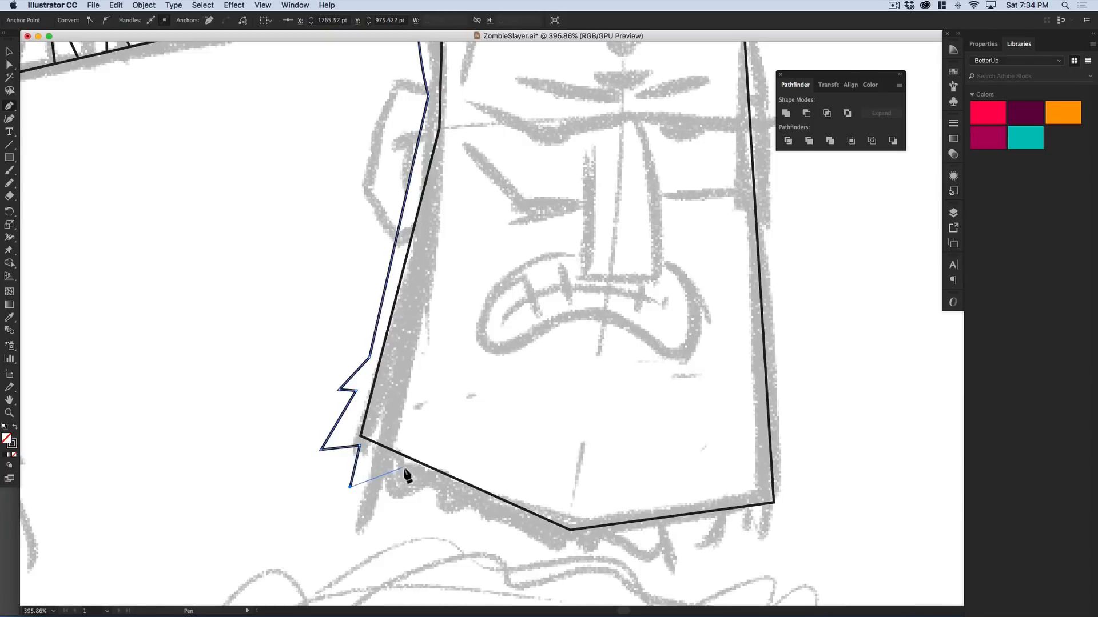
- Continue the beard edge beneath the chin, adding small jagged tufts below its point, toward the opposite jaw corner
scroll(513, 461, "down", 5)
left_click(517, 387)
left_click(552, 407)
left_click(563, 399)
left_click(591, 402)
left_click(599, 393)
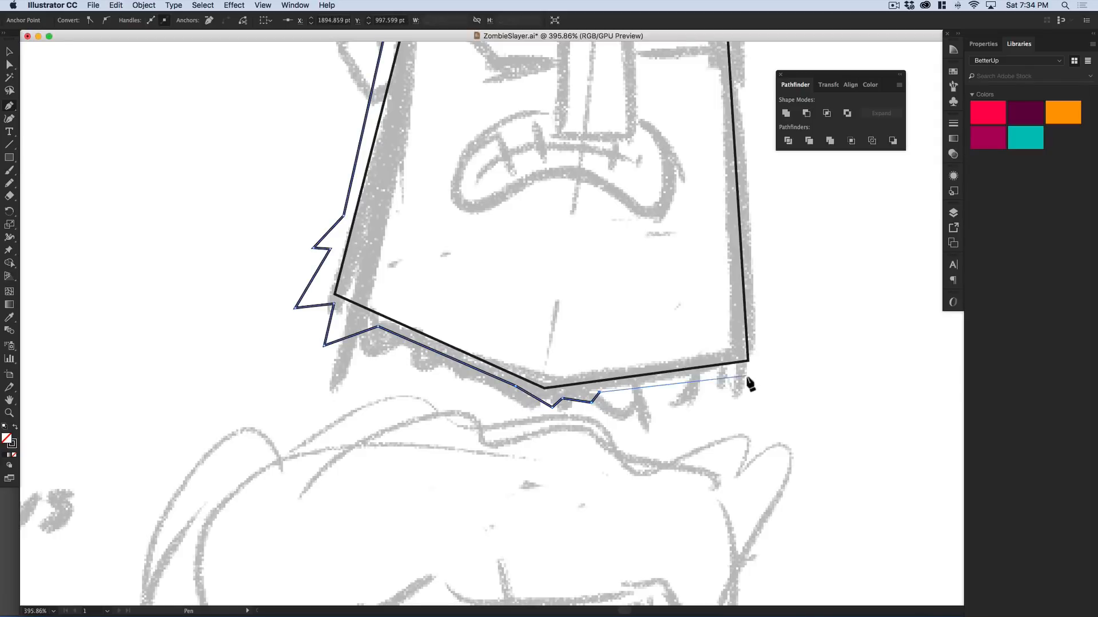
left_click(737, 379)
- Add jagged beard tufts around the opposite jaw corner and run a straight edge up to the face outline at eye level
left_click(773, 406)
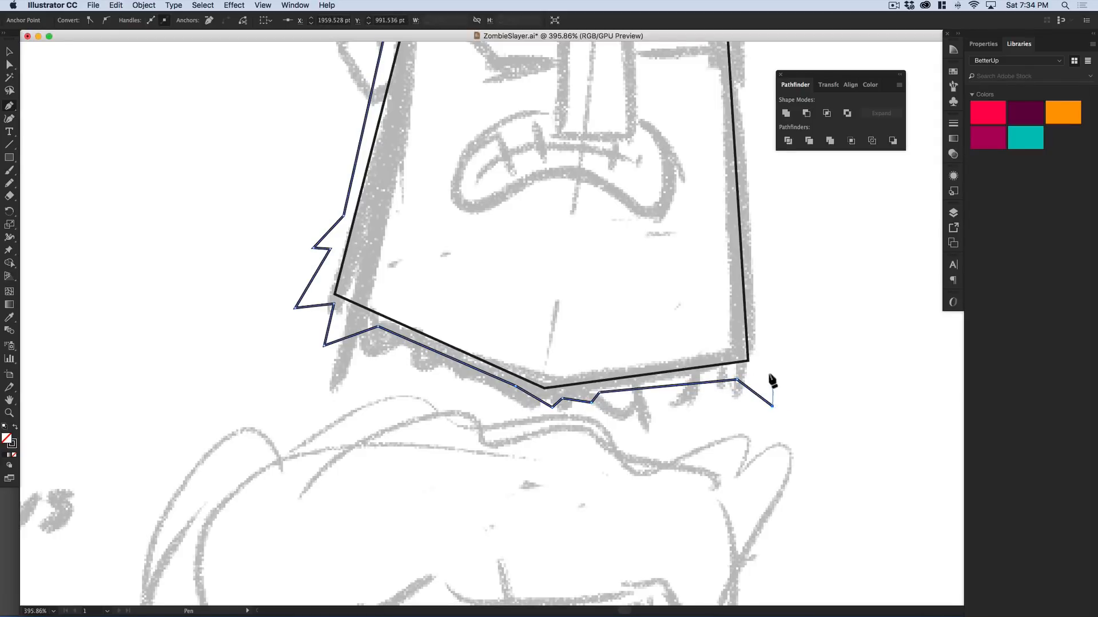
left_click(813, 368)
left_click(816, 321)
left_click(767, 292)
left_click_drag(773, 250, 604, 322)
left_click_drag(566, 93, 518, 336)
left_click(516, 336)
key("super+z")
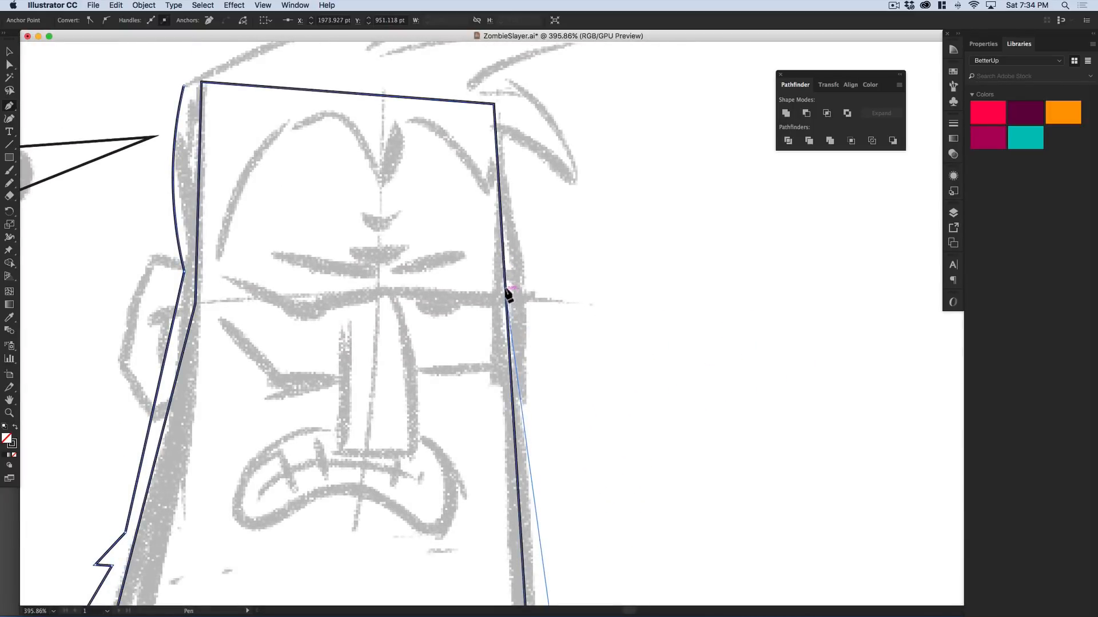
left_click(506, 288)
- Carry the hair-and-beard path across the face beneath the eyes and up to the temple on the ear side
left_click(493, 365)
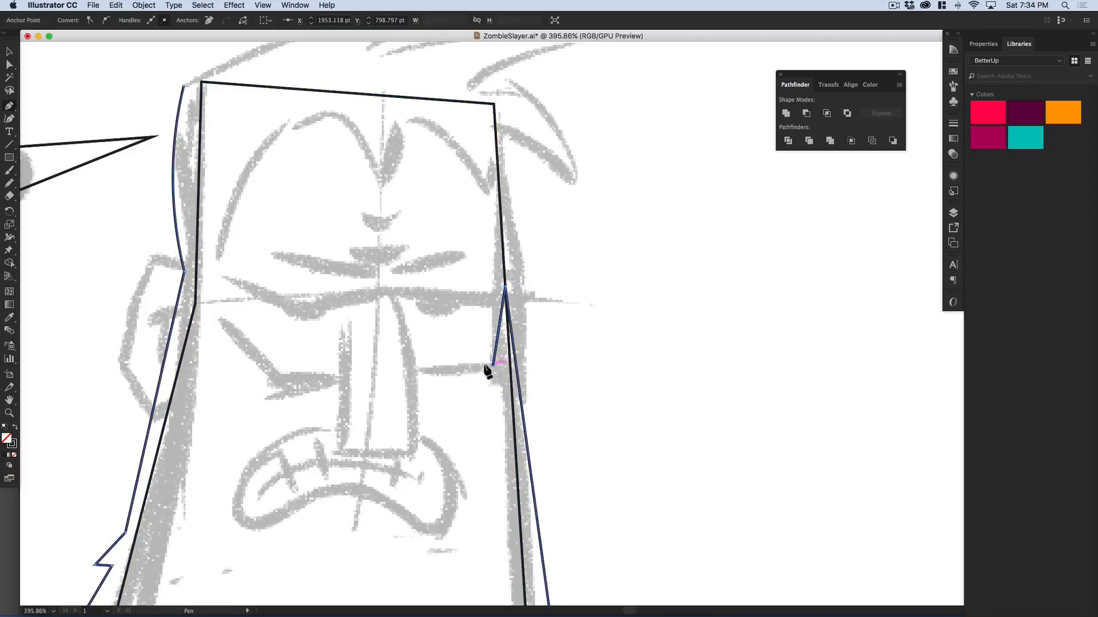
left_click(272, 373)
left_click(223, 318)
left_click(211, 267)
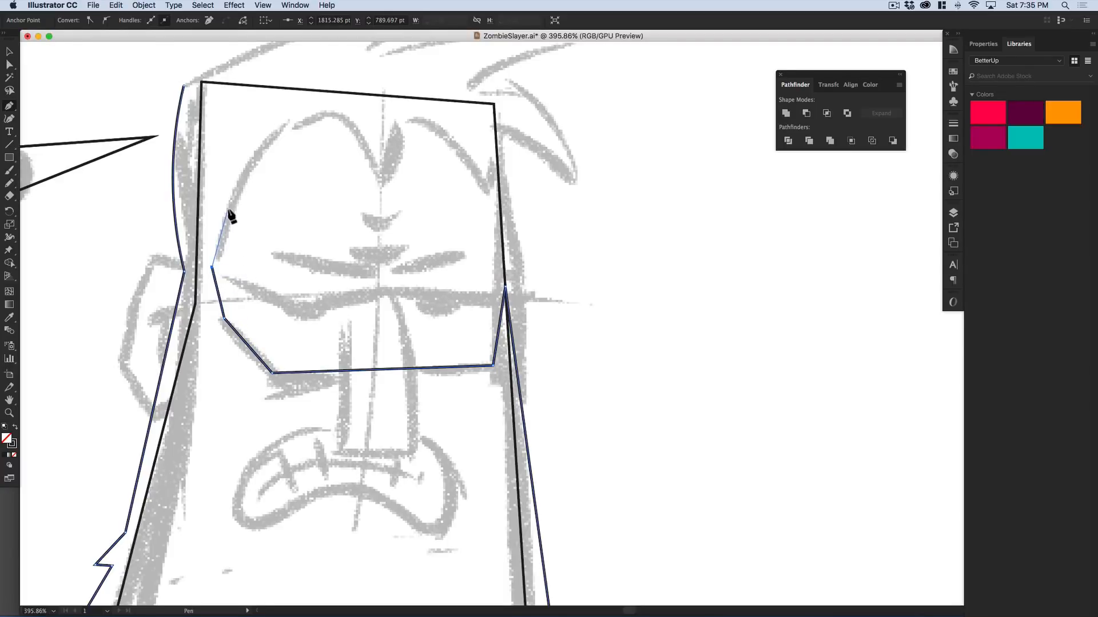
- Draw the forehead hairline with the Pencil as two rounded arches with pointed tips between and beyond them
key("n")
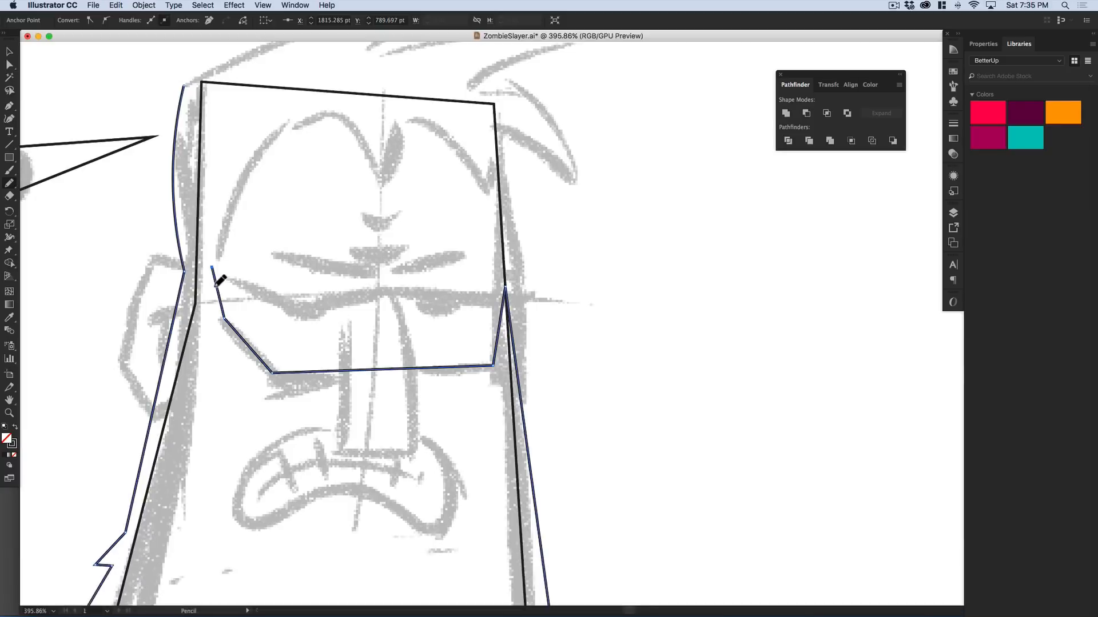
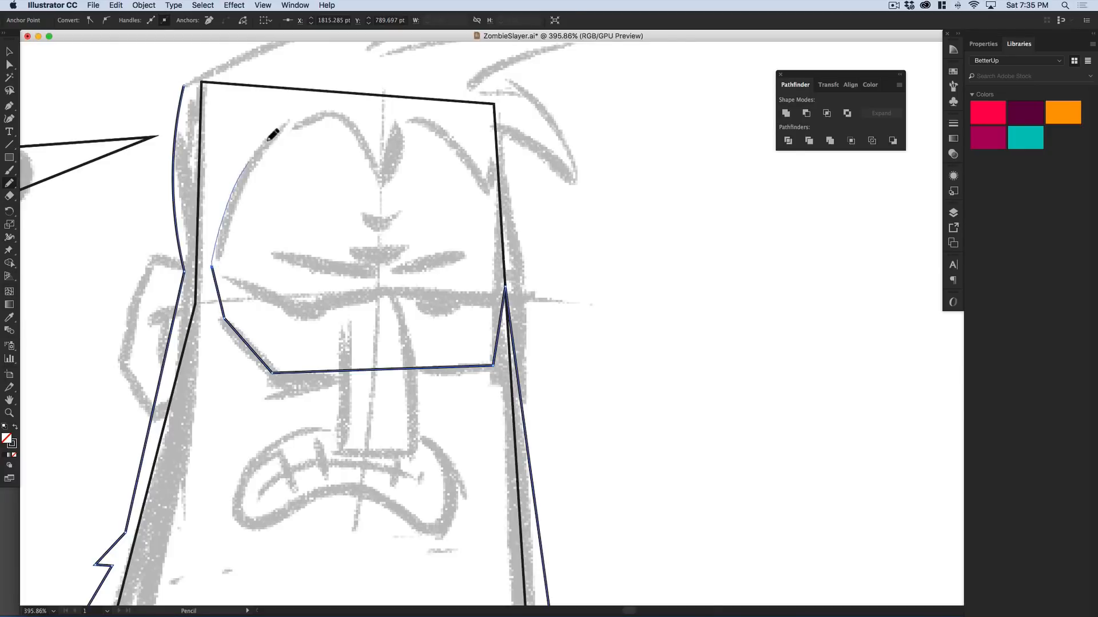
left_click_drag(261, 147, 284, 122)
key("space")
left_click_drag(400, 184, 368, 228)
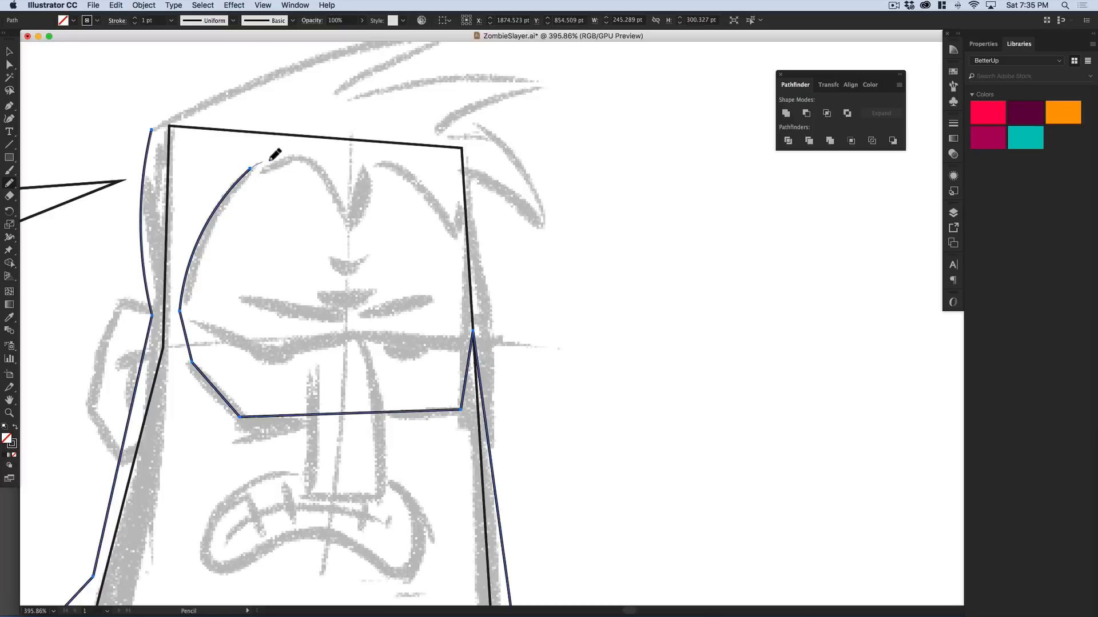
left_click_drag(345, 227, 346, 240)
left_click_drag(369, 159, 467, 263)
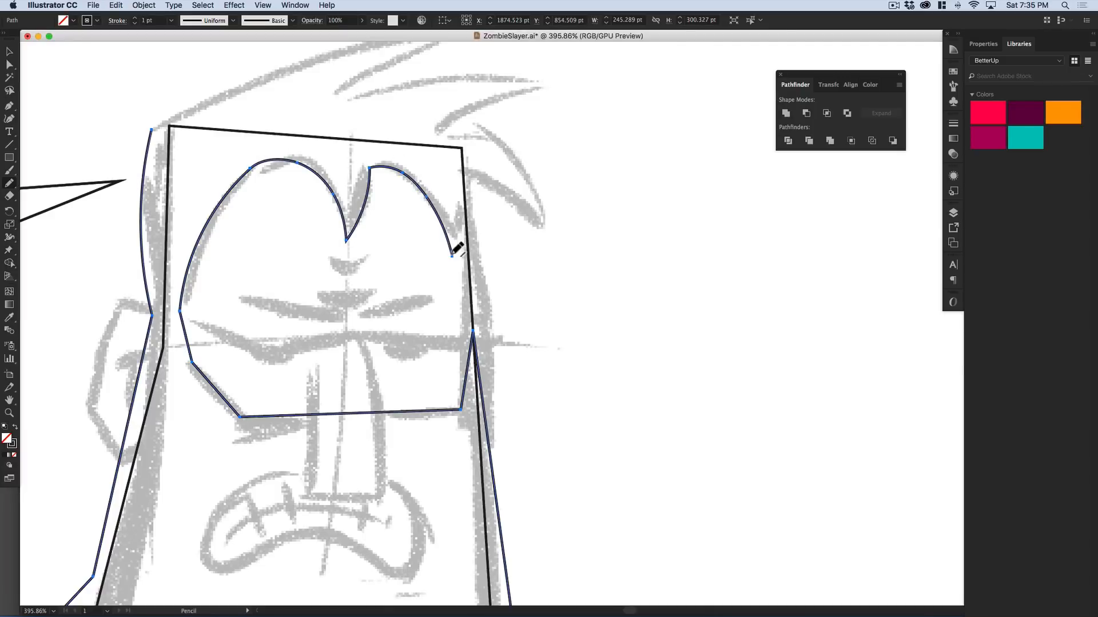
- Trace the curled outer lock and the pointed, swept strands on top, and close the hair-and-beard shape at the back hairline
mouse_move(471, 186)
left_mouse_down()
mouse_move(498, 192)
mouse_move(539, 232)
left_mouse_up()
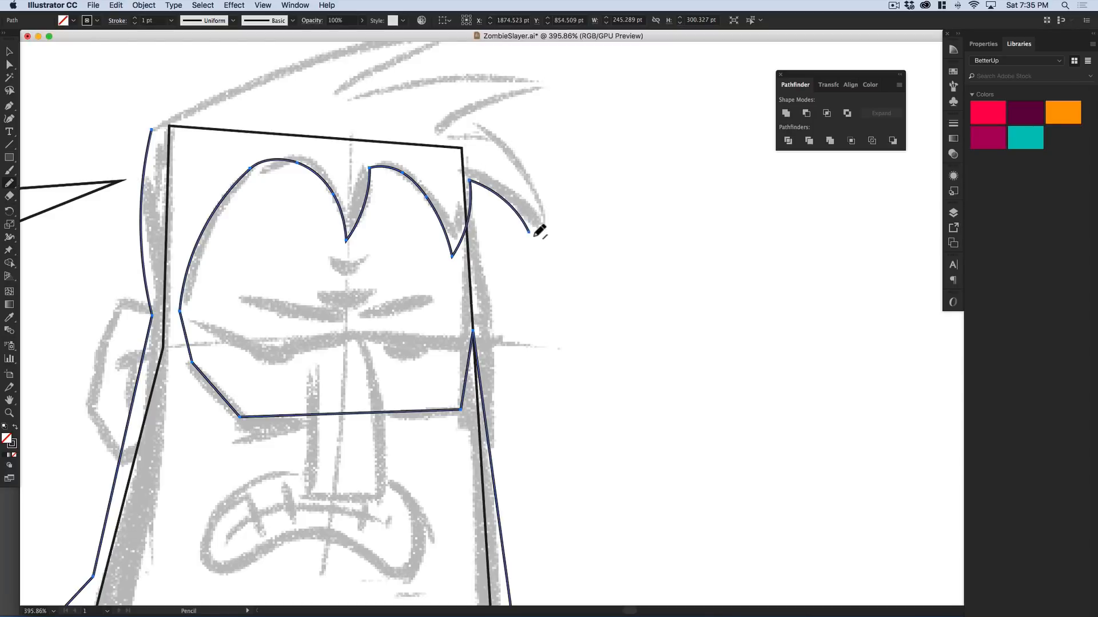
mouse_move(509, 156)
left_mouse_down()
mouse_move(477, 134)
mouse_move(505, 217)
mouse_move(539, 179)
mouse_move(428, 165)
mouse_move(502, 126)
mouse_move(345, 151)
left_mouse_up()
key("space")
mouse_move(400, 109)
left_mouse_down()
mouse_move(275, 140)
mouse_move(137, 206)
left_mouse_up()
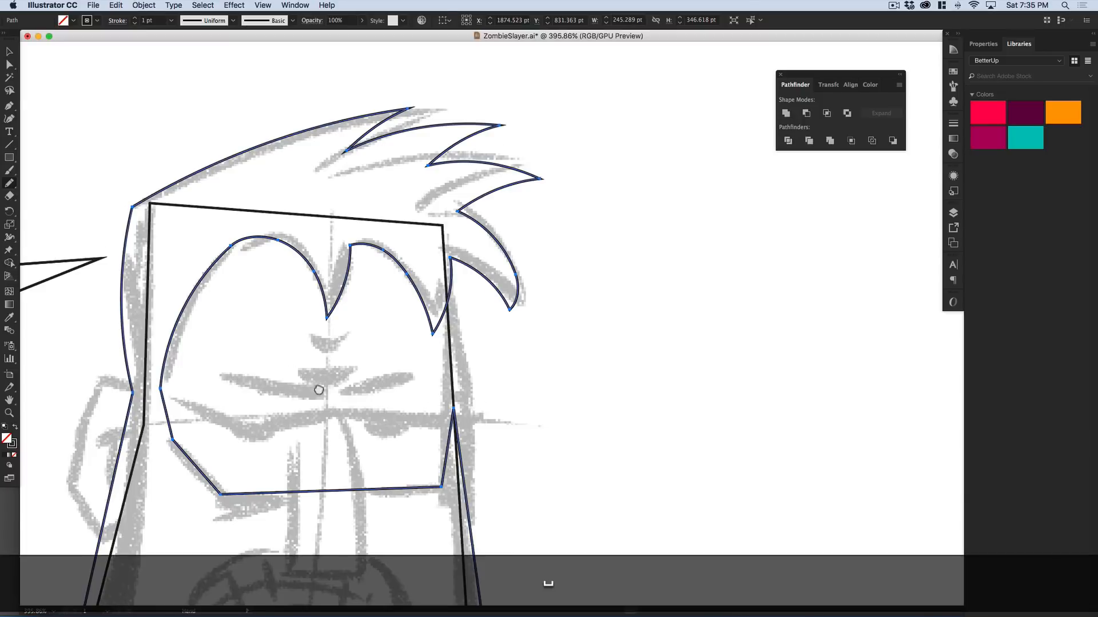
left_click_drag(318, 385, 382, 263)
mouse_move(407, 299)
left_mouse_down()
mouse_move(336, 268)
mouse_move(333, 240)
left_mouse_up()
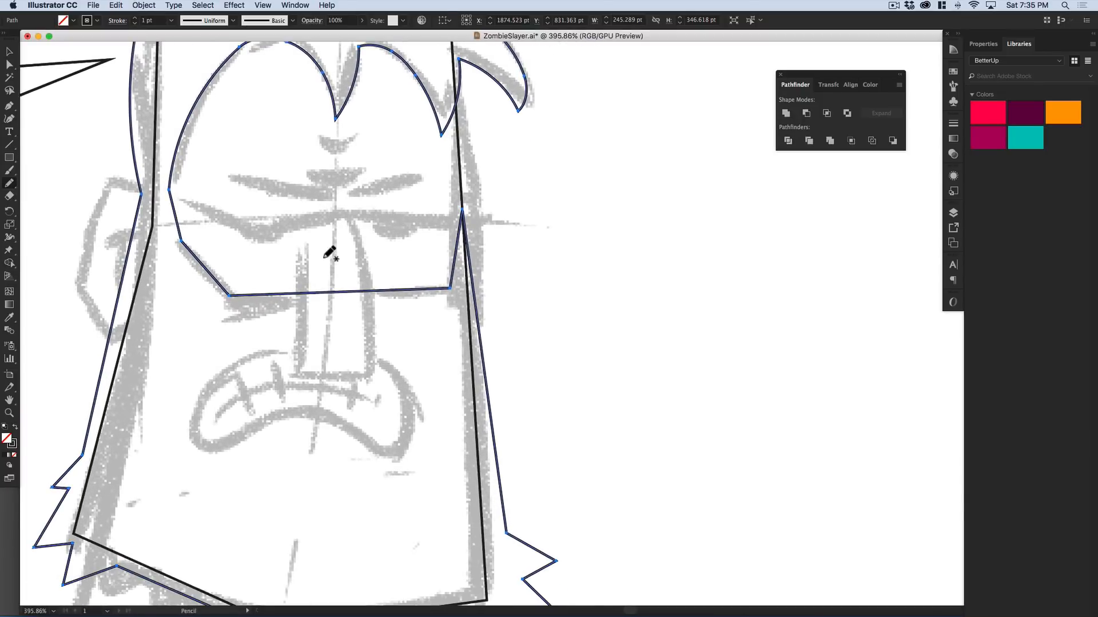
- Draw the nose as a closed shape with curved sides and a flat base, and nudge its upper corner on the ear side
key("n")
key("super+shift+a")
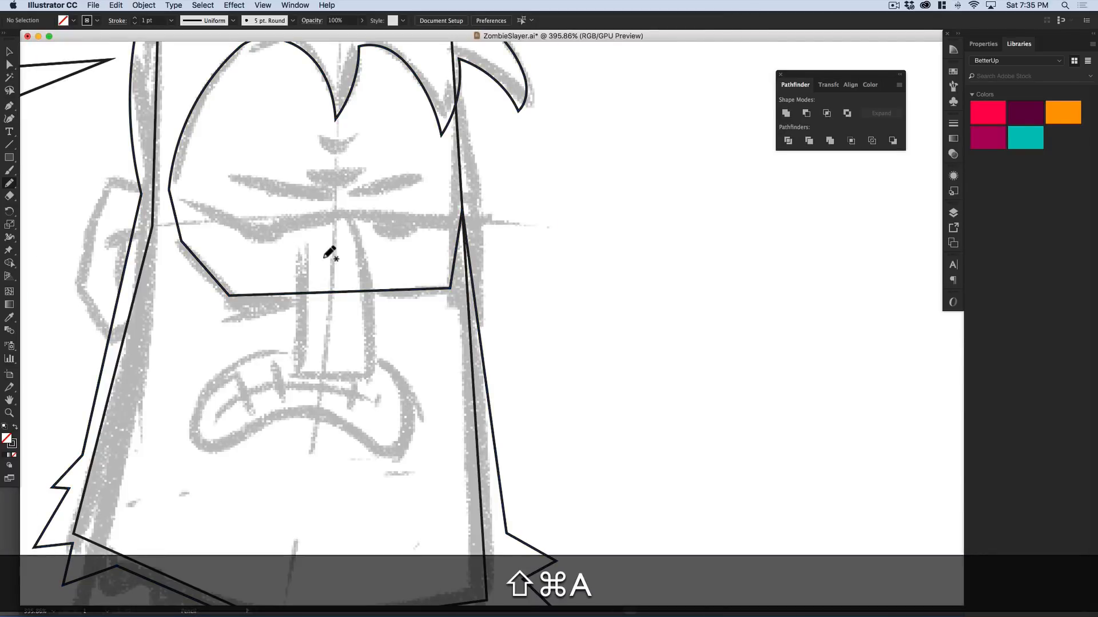
left_click_drag(372, 334, 368, 373)
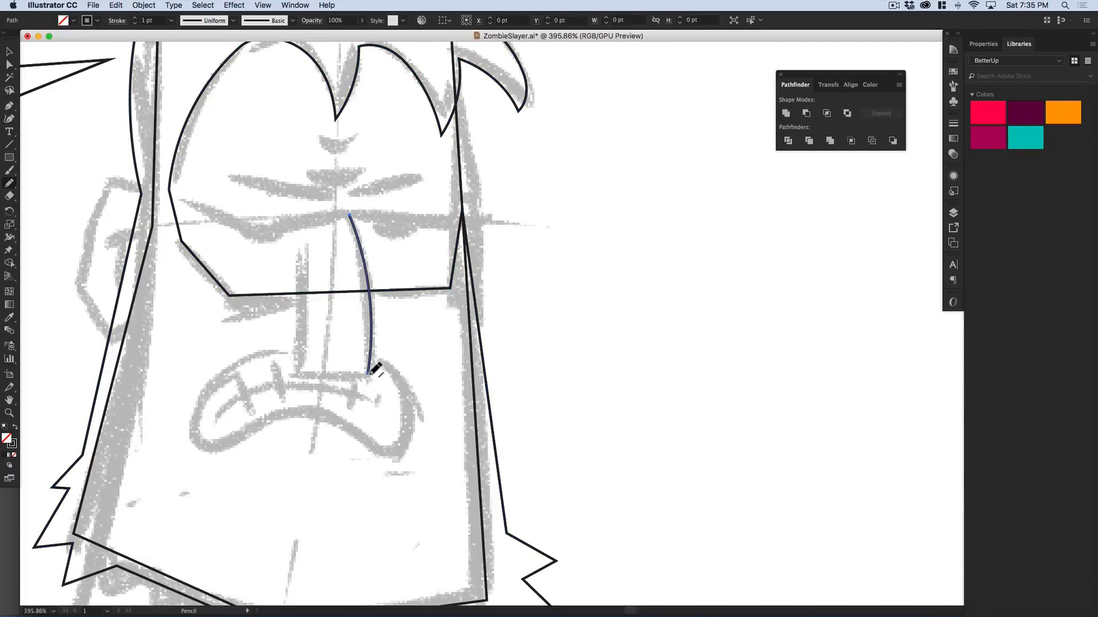
left_click_drag(300, 373, 291, 374)
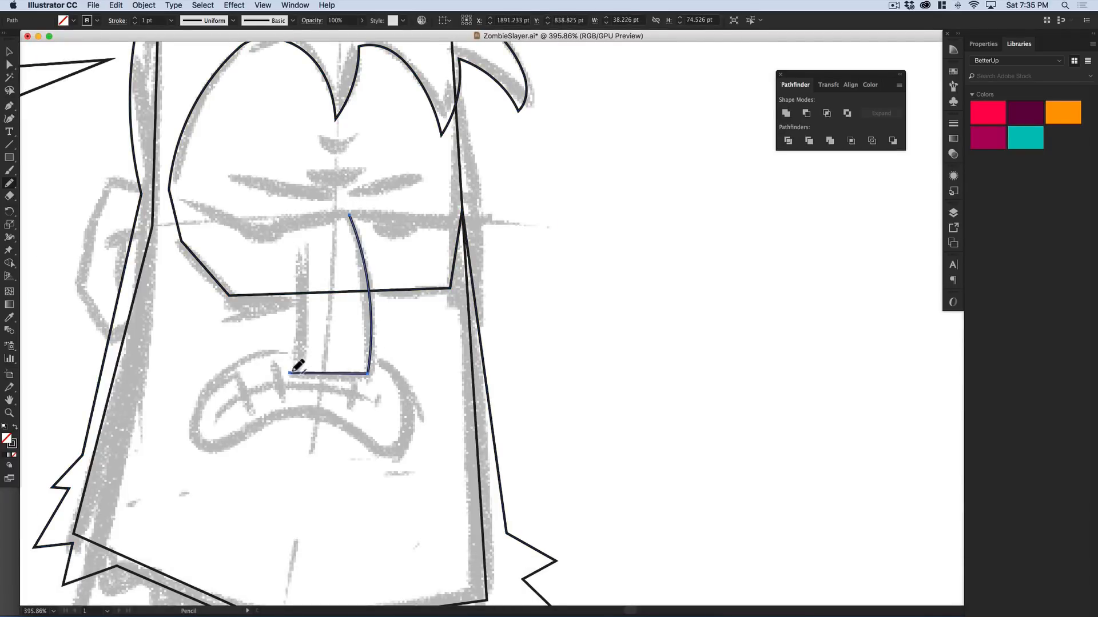
left_click_drag(298, 308, 297, 225)
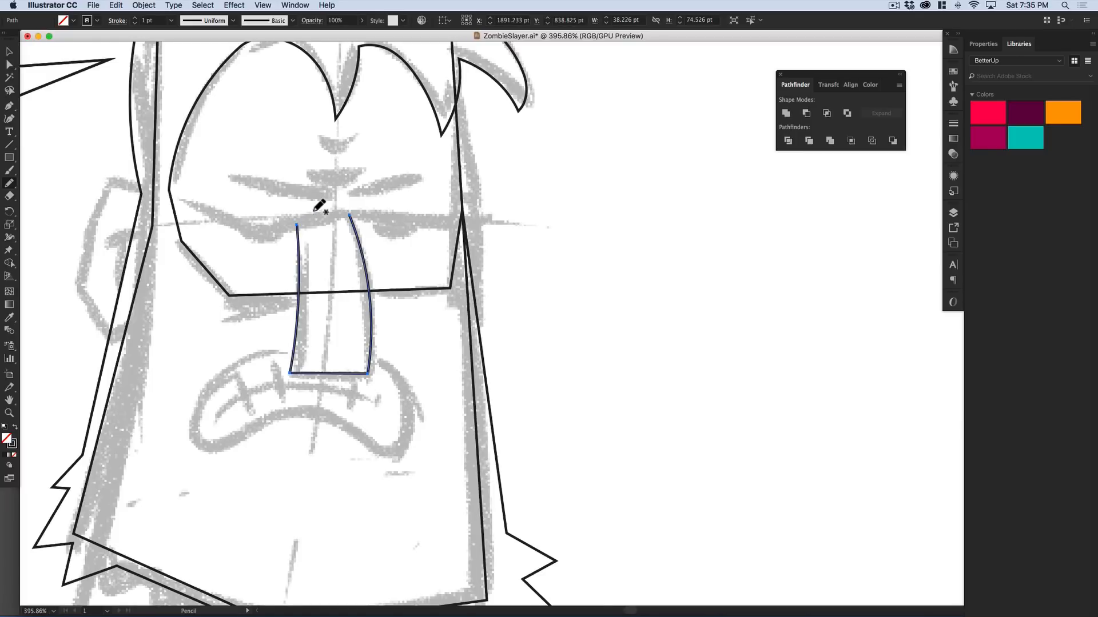
key("super+j")
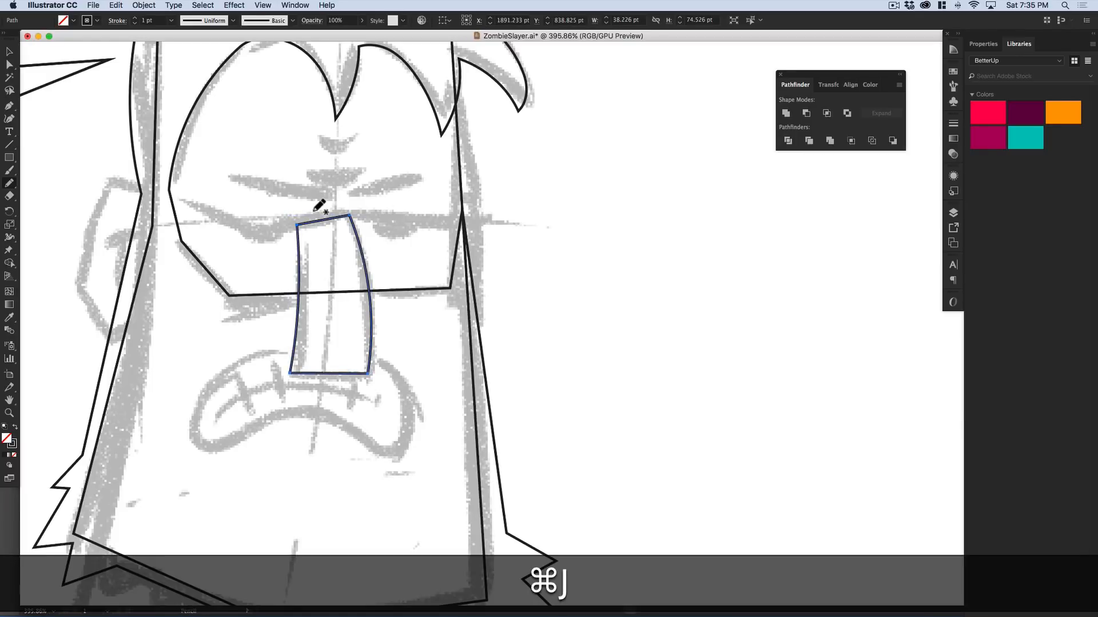
key("a")
left_click(298, 226)
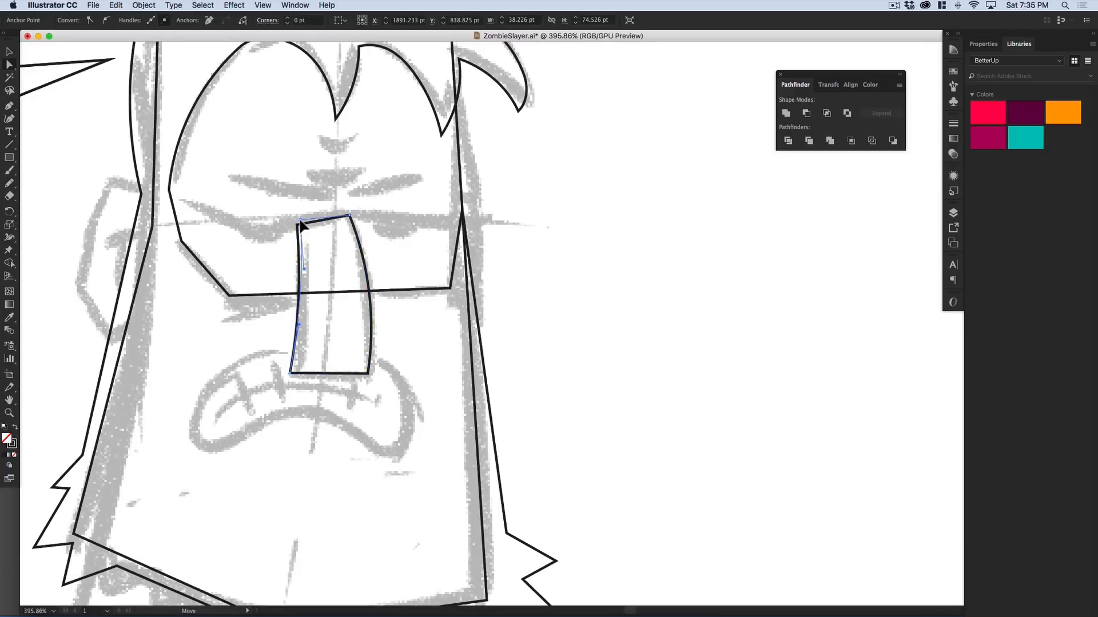
- Draw the forehead creases with the Pencil: two slanted strokes above the eyes and two short arcs stacked between them
key("space")
left_click_drag(355, 281, 361, 276)
scroll(361, 276, "up", 5)
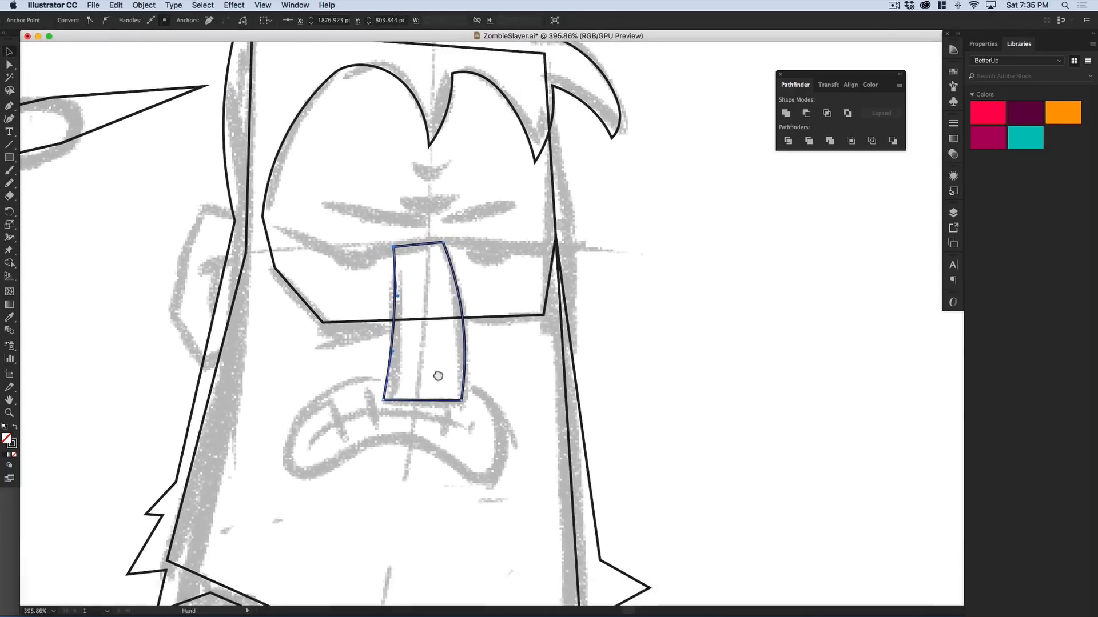
scroll(419, 380, "up", 2)
key("n")
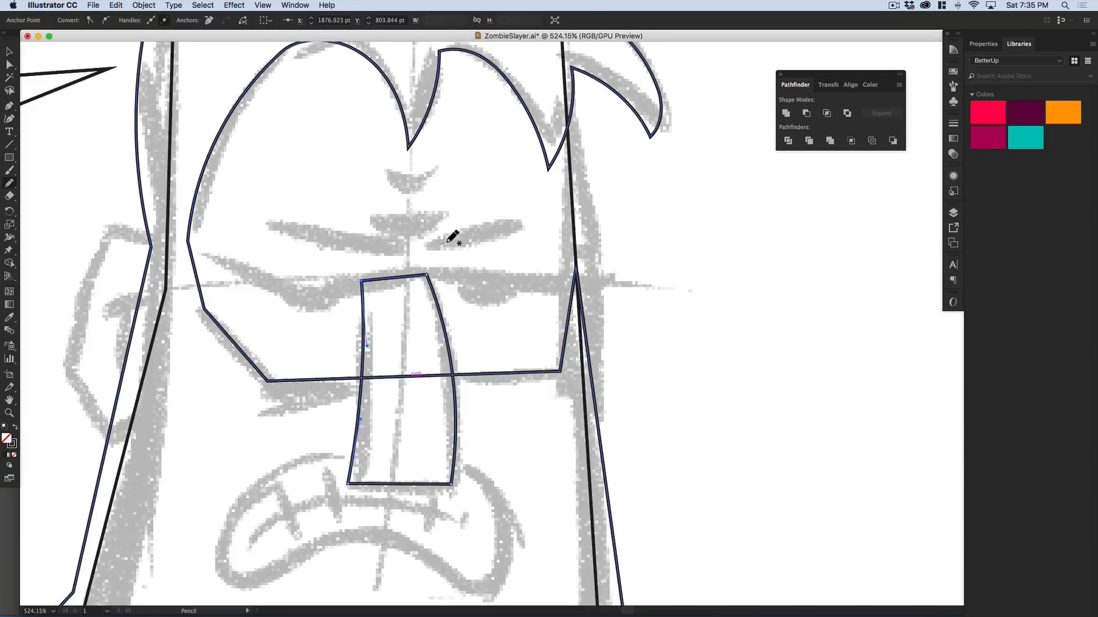
left_click_drag(440, 244, 525, 219)
left_click_drag(341, 230, 384, 247)
left_click_drag(381, 218, 446, 208)
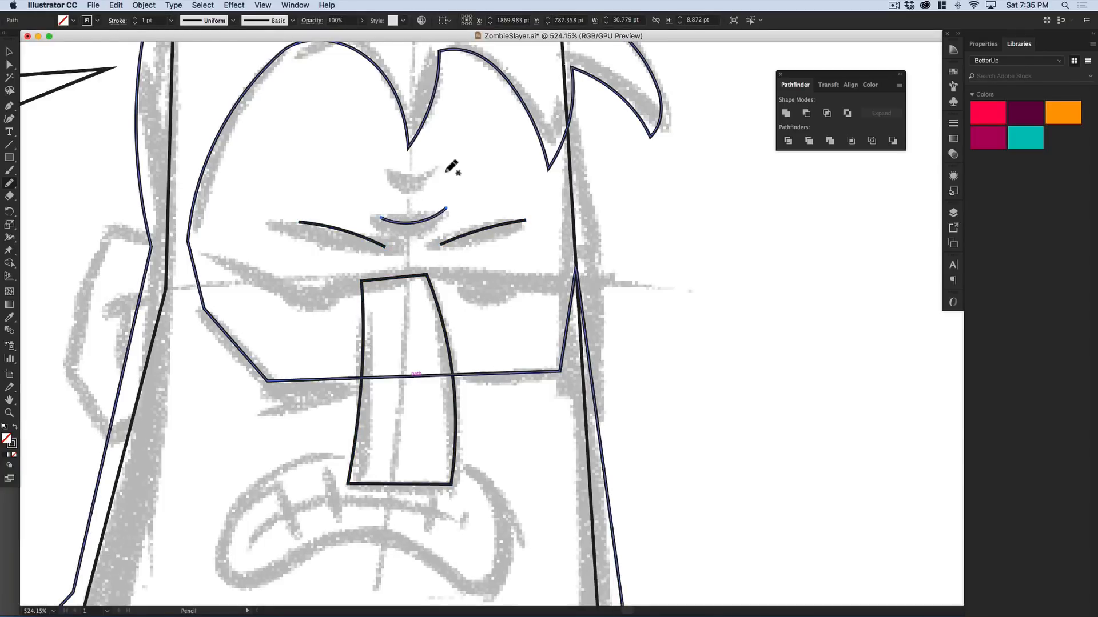
key("v")
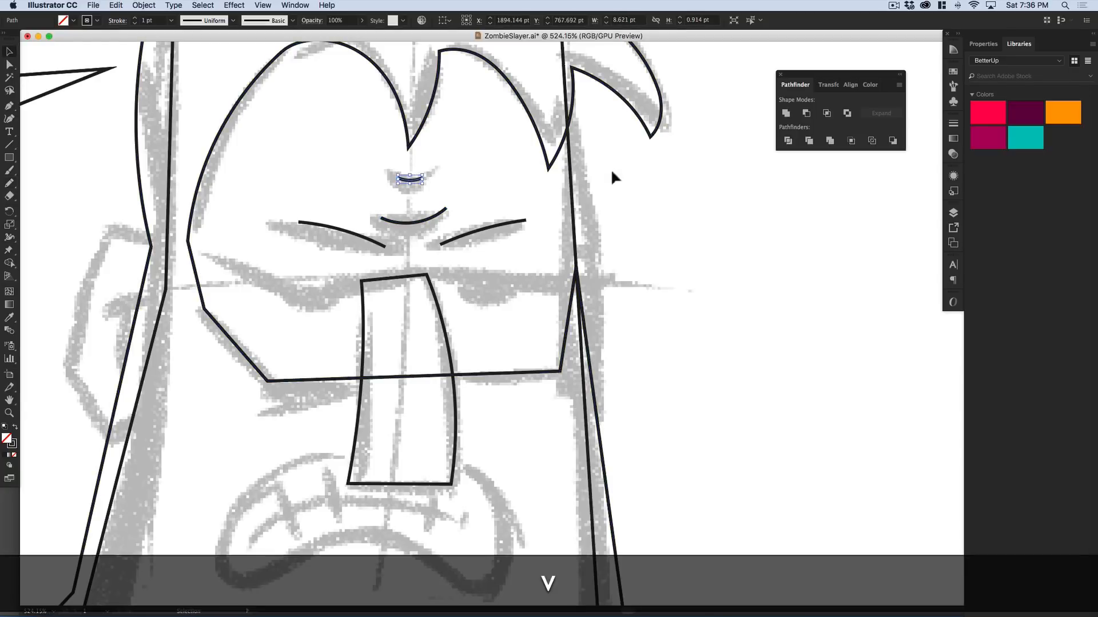
- Draw an open angular brow line with the Pen from the ear-side temple, down across the top of the nose, and up to the opposite temple
key("space")
mouse_move(464, 319)
left_mouse_down()
mouse_move(438, 289)
mouse_move(398, 277)
left_mouse_up()
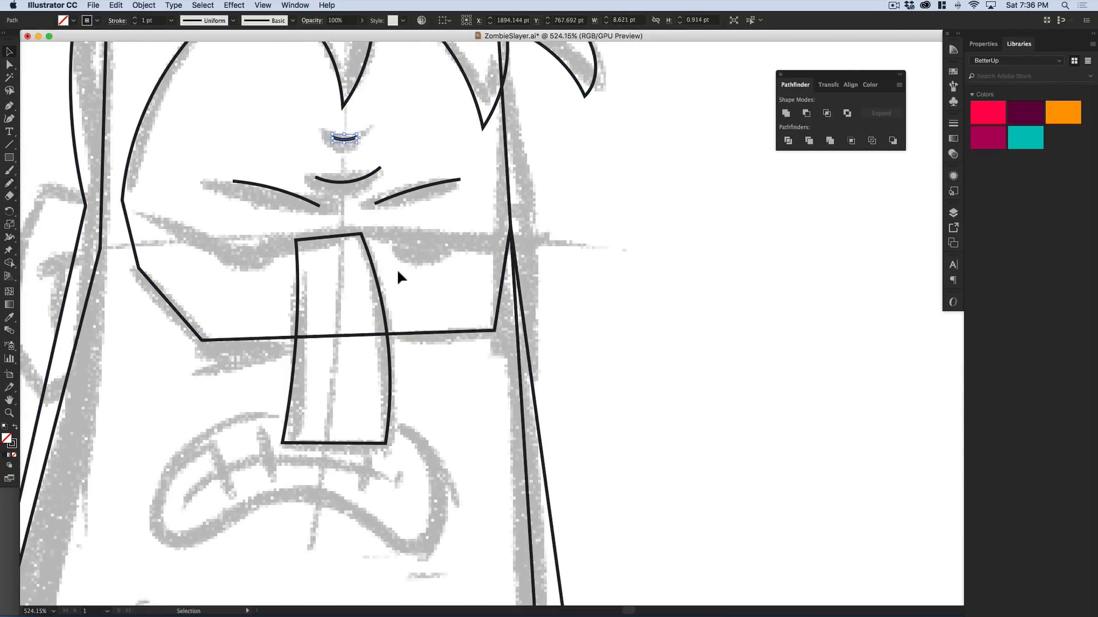
key("p")
left_click(138, 213)
left_click(239, 249)
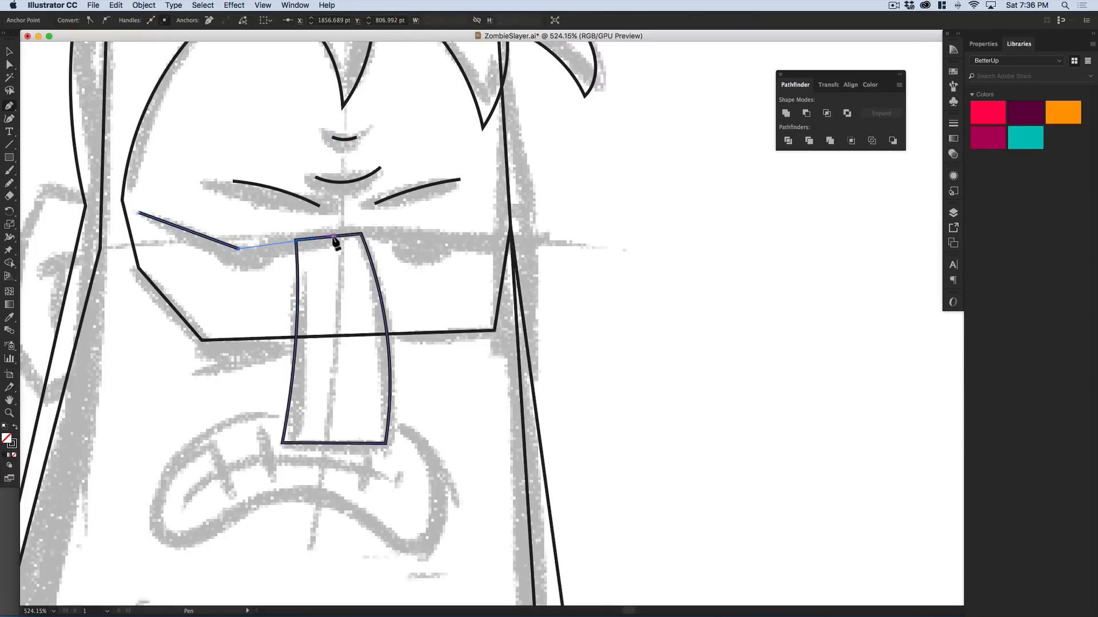
left_click(417, 236)
left_click(503, 221)
- Fine-tune the two inner bend points of the brow line and select the whole line
key("a")
left_click(417, 238)
left_click(238, 248)
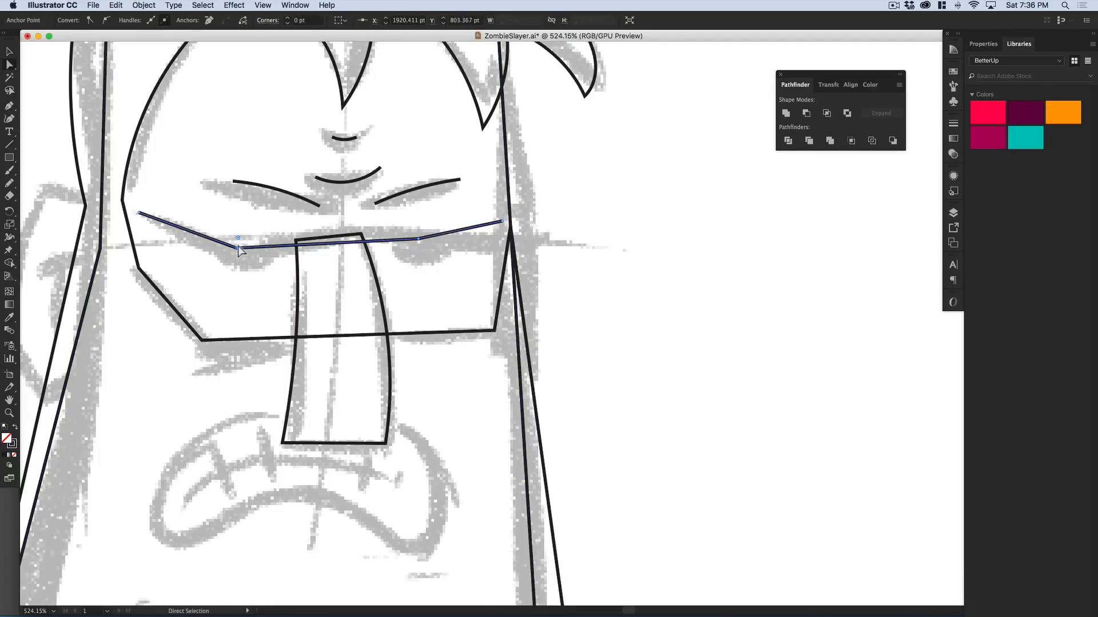
key("v")
left_click(558, 307)
left_click_drag(257, 269, 333, 269)
left_click(294, 244)
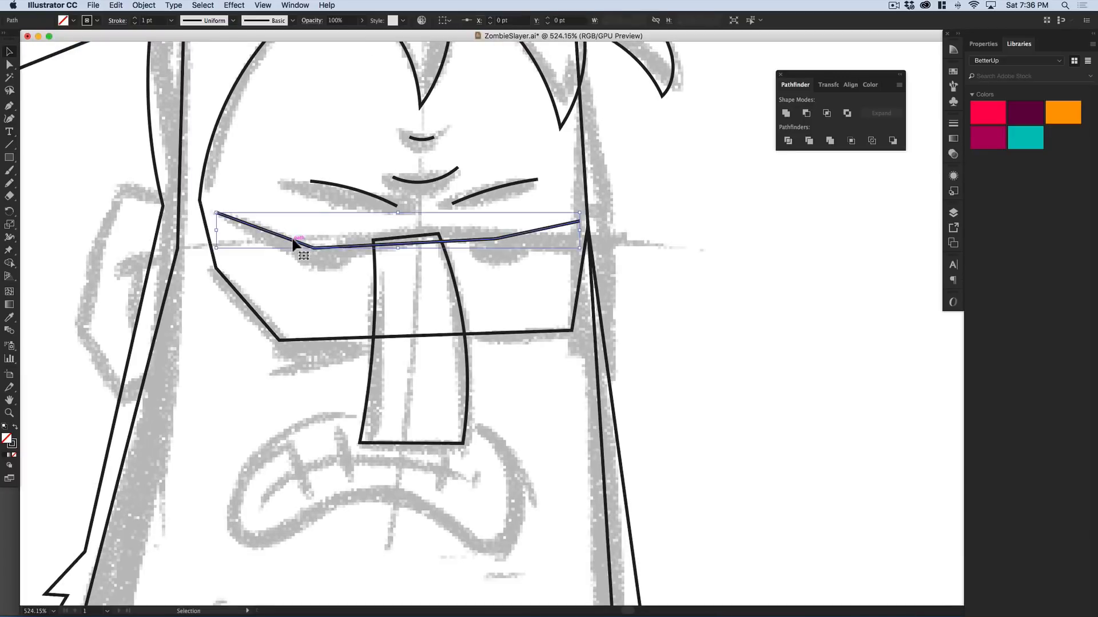
left_click(372, 199)
left_click(437, 179)
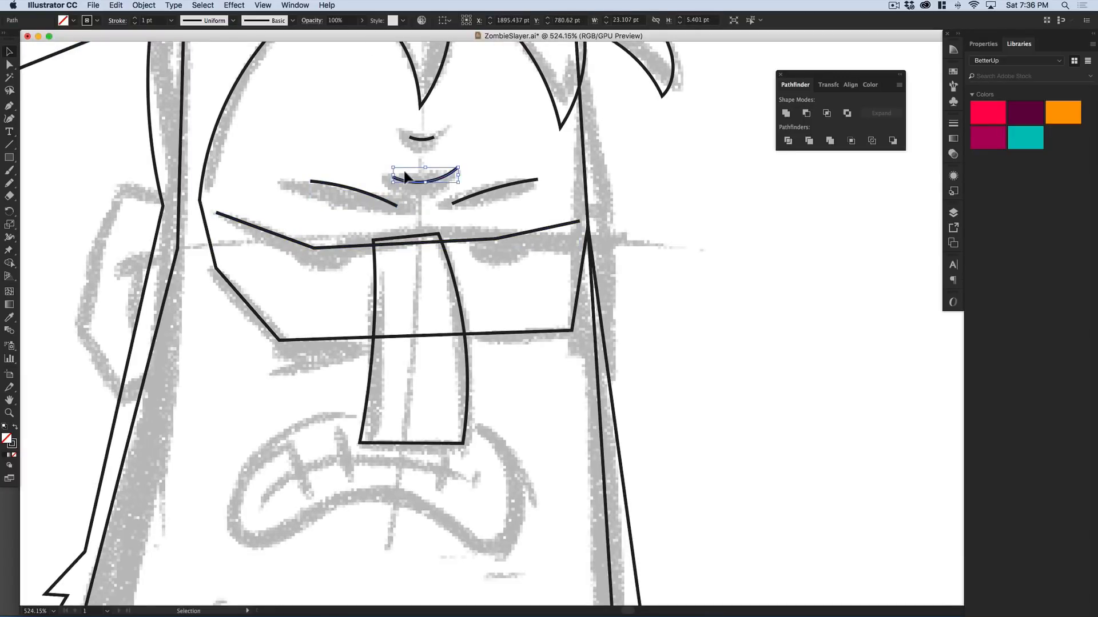
left_click(437, 157)
- Draw a small pupil circle about 6.5 pt in diameter with the Ellipse tool under the ear-side bend of the brow line
left_click_drag(489, 191, 455, 201)
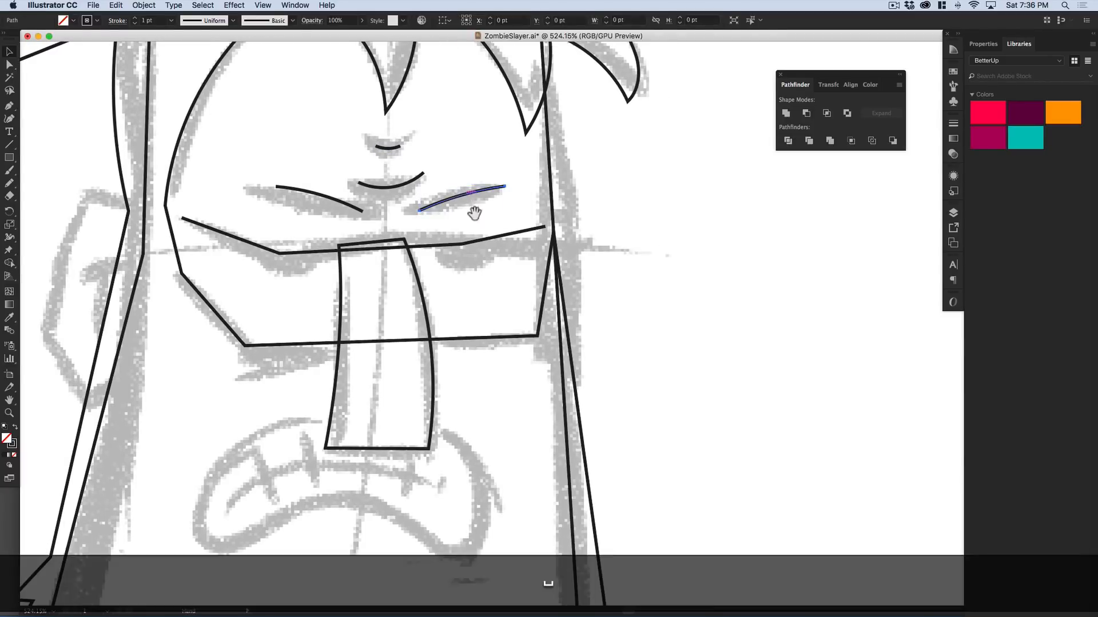
scroll(698, 183, "down", 3)
scroll(609, 239, "left", 5)
scroll(485, 294, "down", 2)
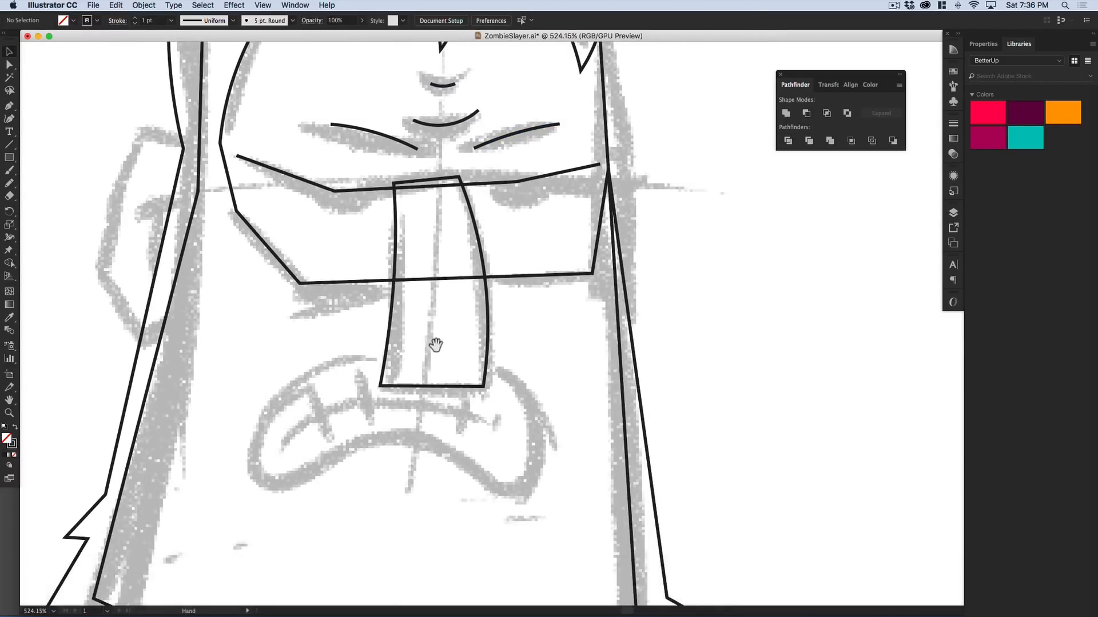
scroll(431, 367, "up", 2)
scroll(380, 229, "up", 2)
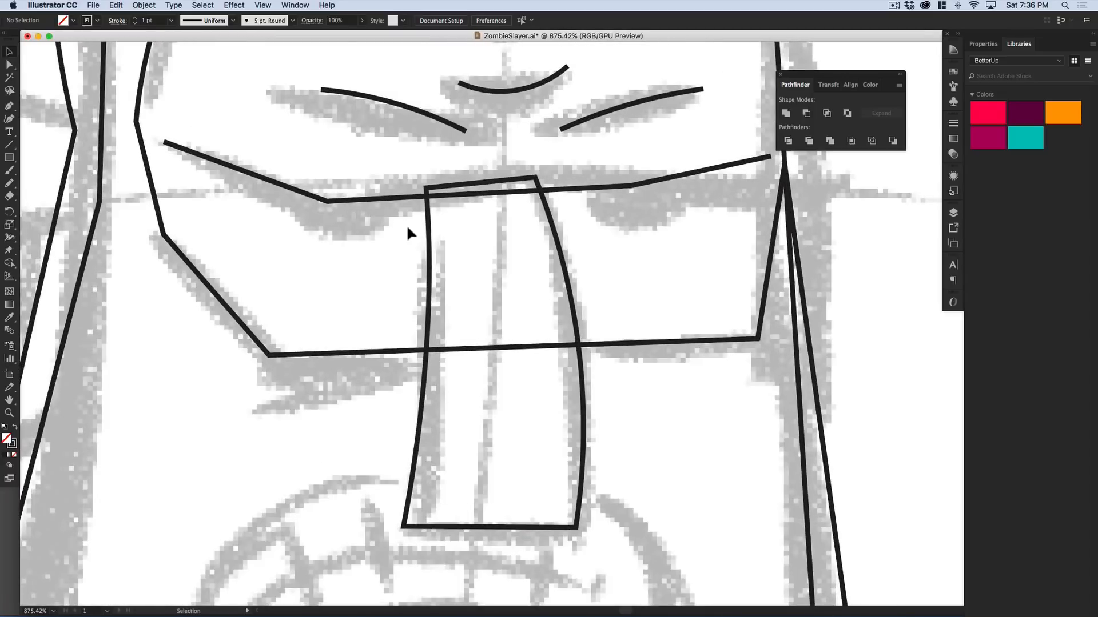
key("l")
mouse_move(370, 223)
left_mouse_down()
mouse_move(353, 212)
mouse_move(371, 210)
left_mouse_up()
key("shift")
key("shift+v")
key("super+z")
key("super+v")
key("v")
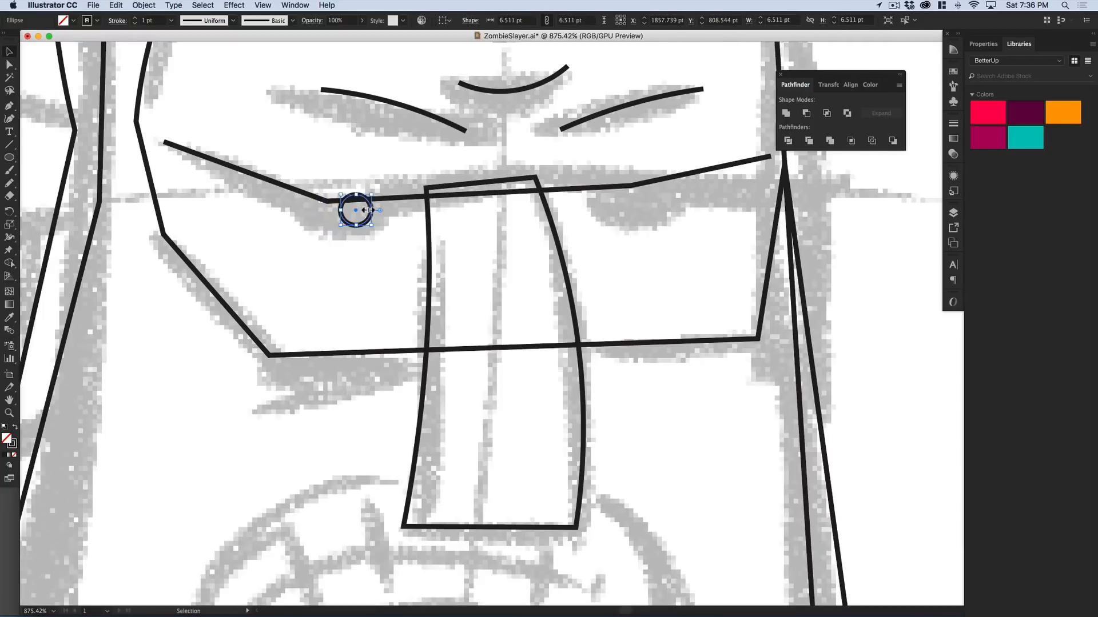
- Paste a copy of the pupil circle behind it and enlarge it about its centre to about 16.4 pt as the iris
key("super+c")
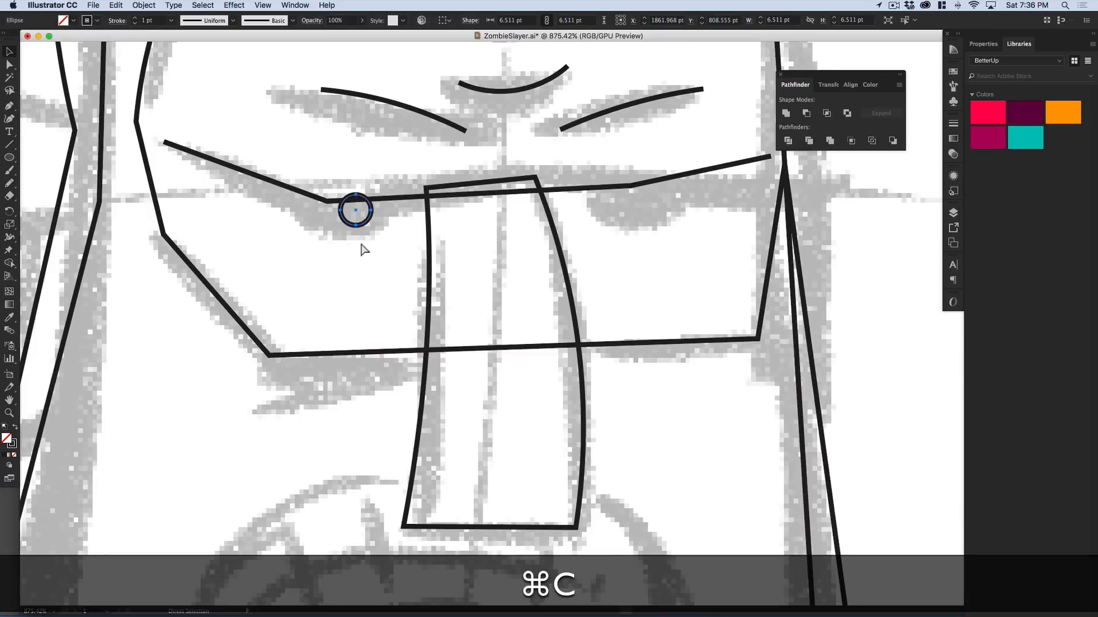
key("super+c")
key("super+b")
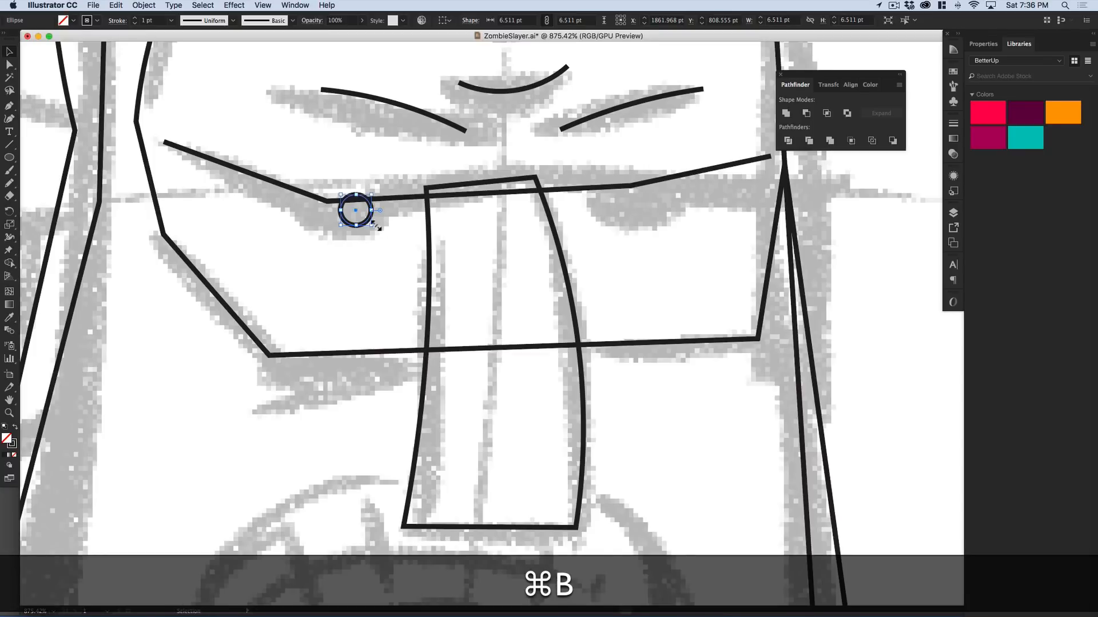
left_click_drag(375, 230, 384, 238)
key("super+alt+shift+z")
key("super+z")
key("super+alt+shift+z")
key("v")
left_click_drag(372, 195, 397, 168)
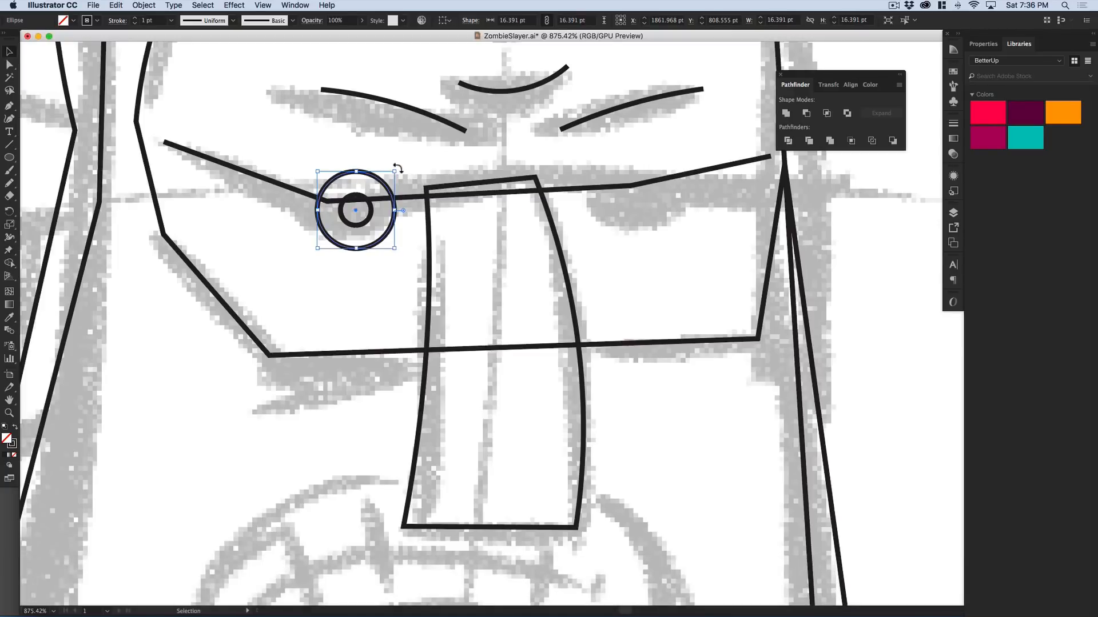
- Paste a copy of the iris circle behind and enlarge it to about 29.9 pt as the eyeball, extending mostly below the iris
key("super+c")
key("super+b")
mouse_move(395, 248)
left_mouse_down()
mouse_move(437, 282)
mouse_move(397, 269)
mouse_move(406, 279)
left_mouse_up()
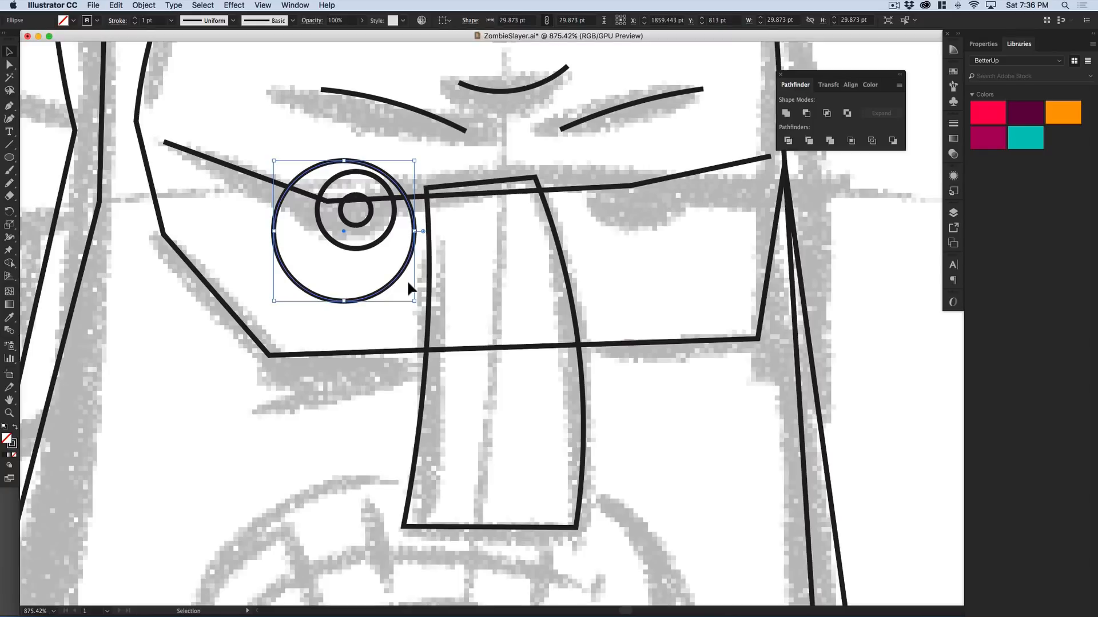
key("v")
left_click(342, 172)
- Raise the brow line's end point at the temple opposite the ear so that side slopes up more steeply
left_click(256, 178)
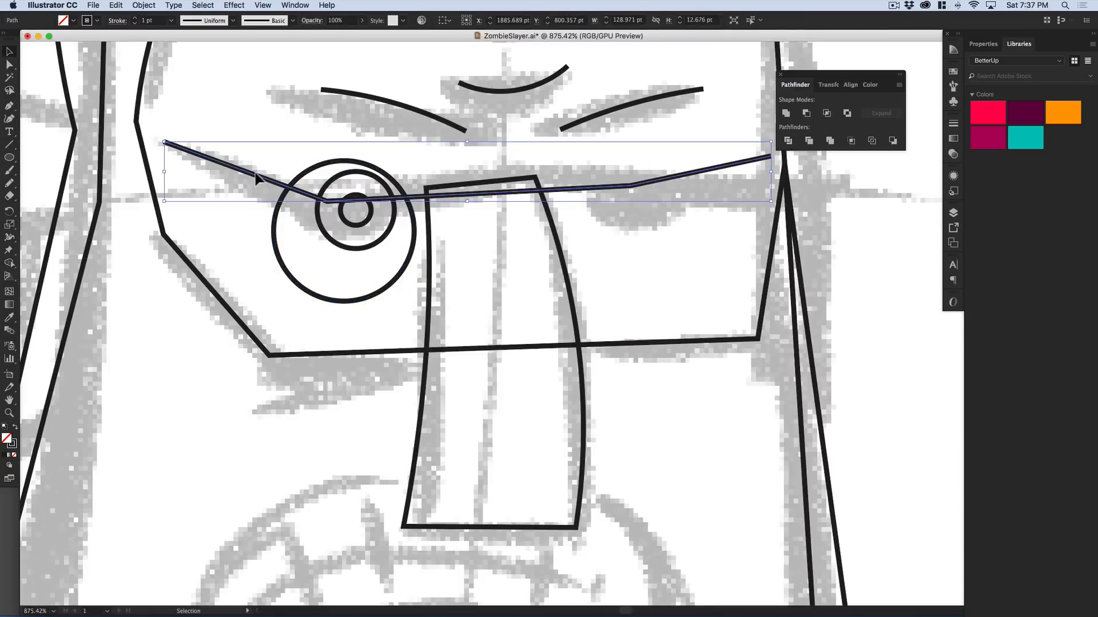
left_click(416, 162)
left_click_drag(573, 180, 451, 207)
key("a")
left_click(645, 185)
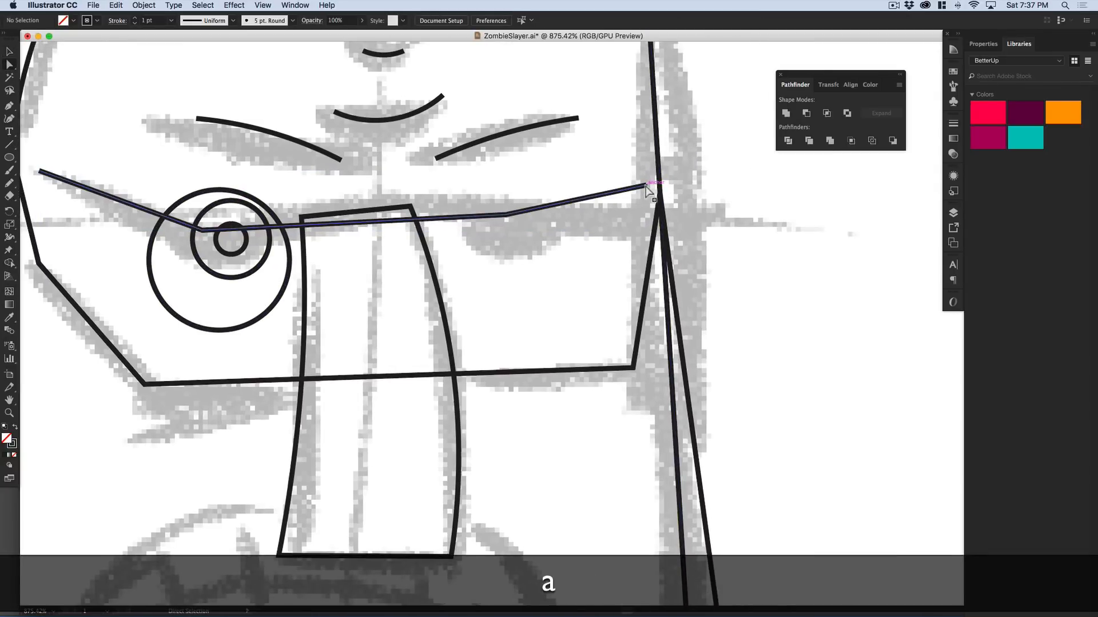
left_click_drag(646, 186, 649, 176)
key("v")
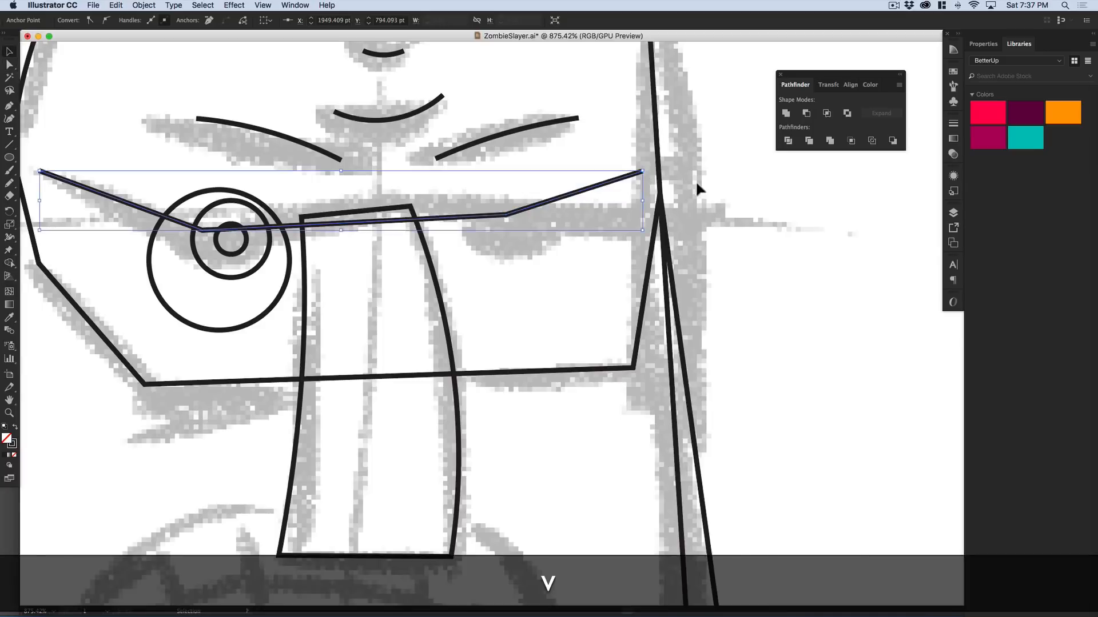
- Shift the pupil slightly up toward the nose, duplicate the three eye circles onto the other side of the nose, and save the file
left_click_drag(544, 256, 606, 262)
key("v")
left_click(606, 262)
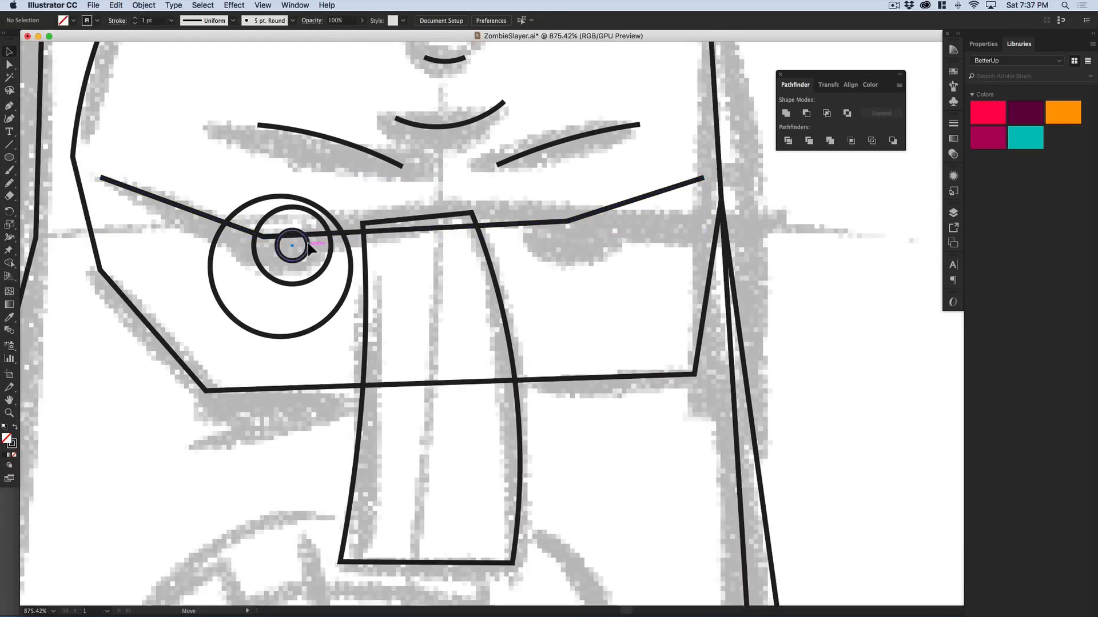
left_click_drag(322, 248, 588, 243)
left_click(303, 258)
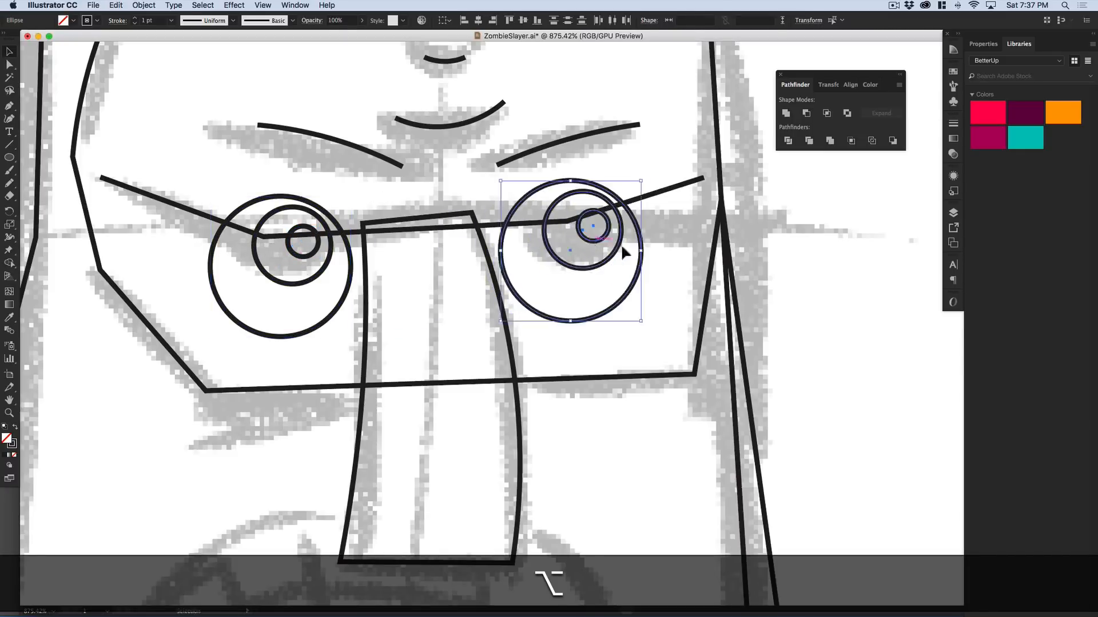
scroll(457, 262, "down", 10)
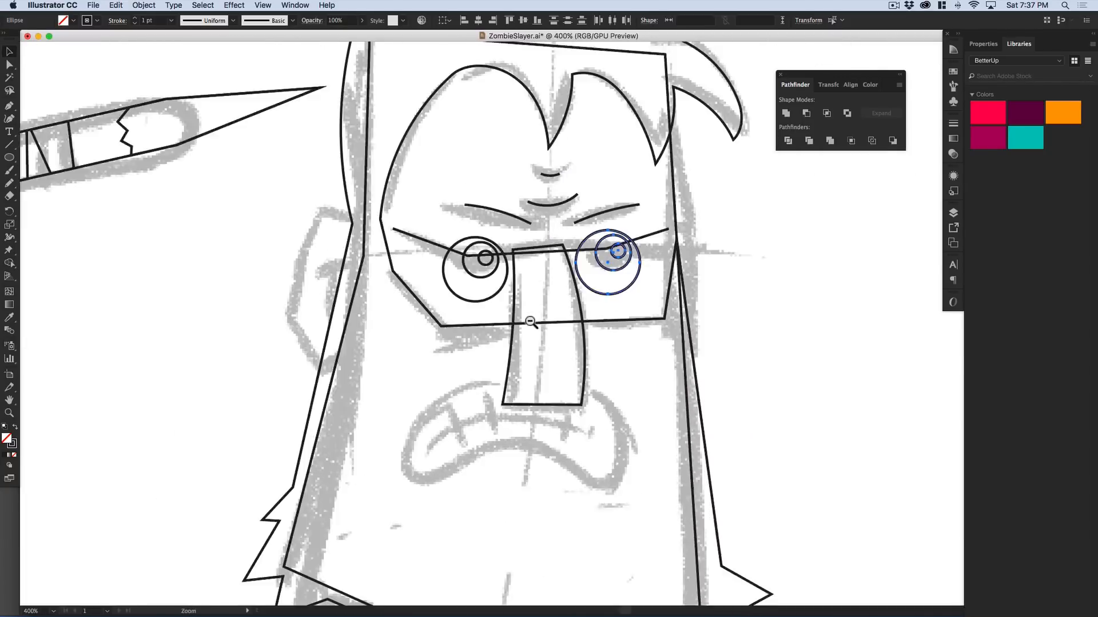
key("super+s")
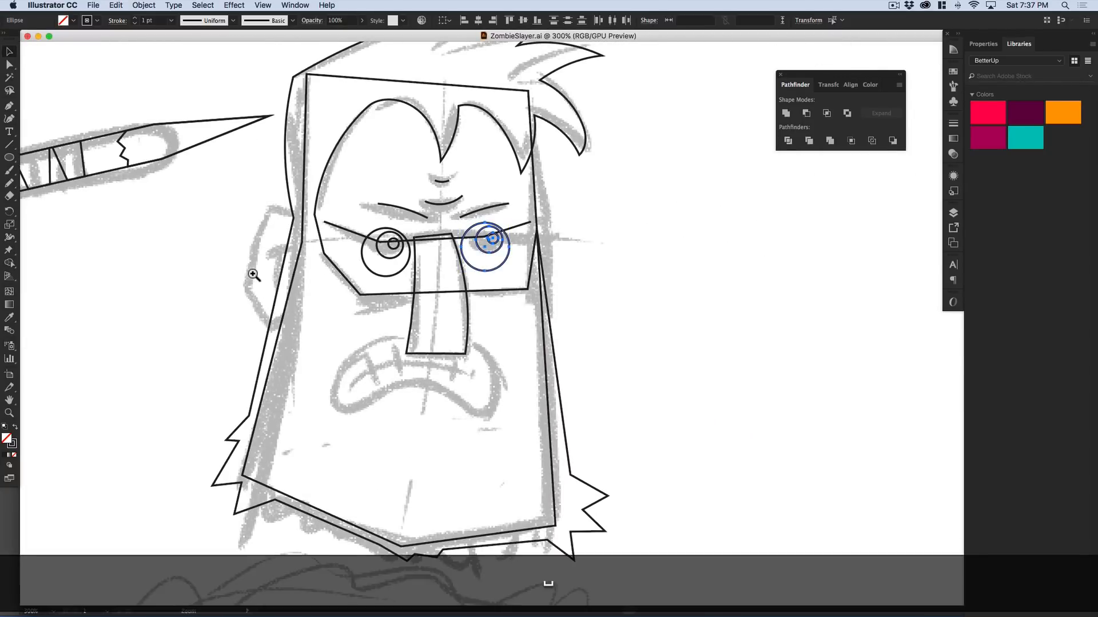
- Draw the ear as a closed angular shape with the Pen, following the sketch outline and overlapping the side of the head
scroll(258, 274, "up", 5)
key("p")
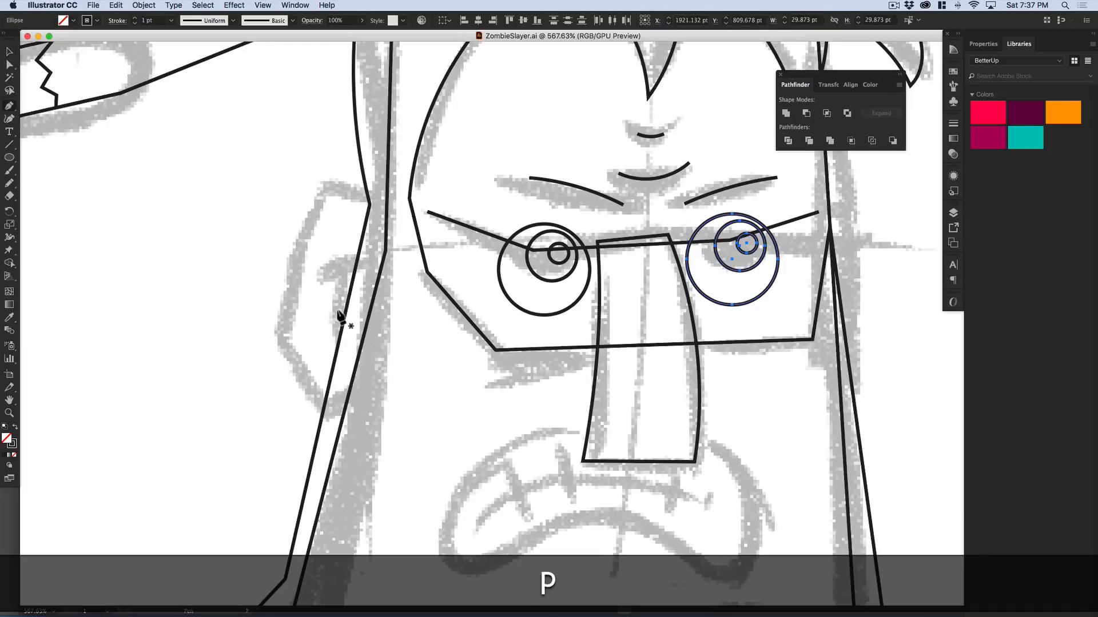
left_click(366, 188)
left_click(320, 185)
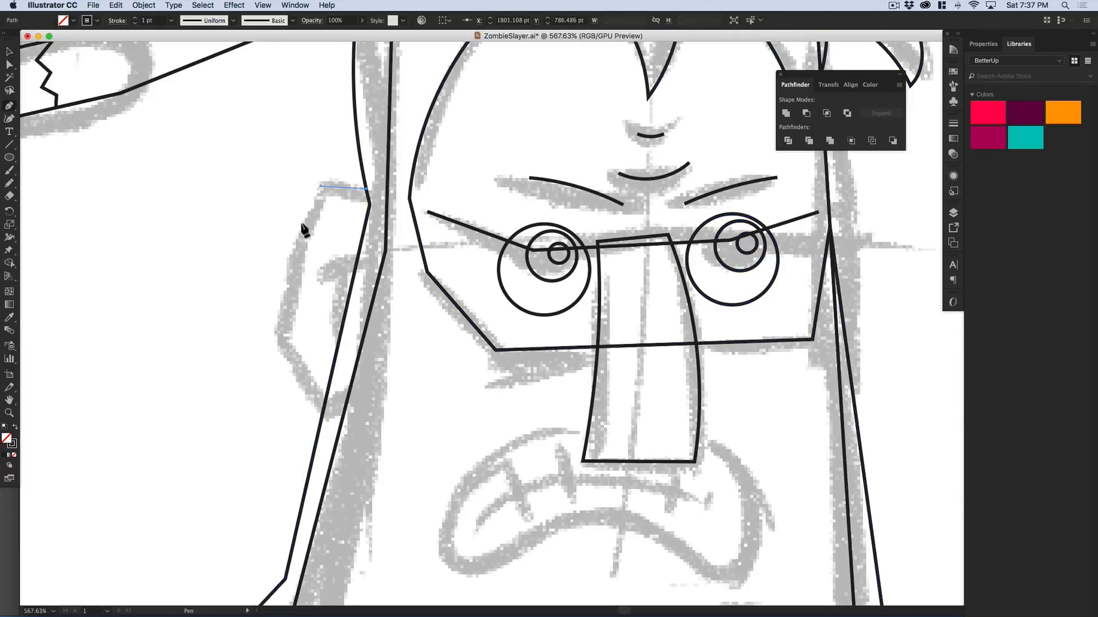
left_click(290, 258)
left_click(278, 334)
left_click(309, 405)
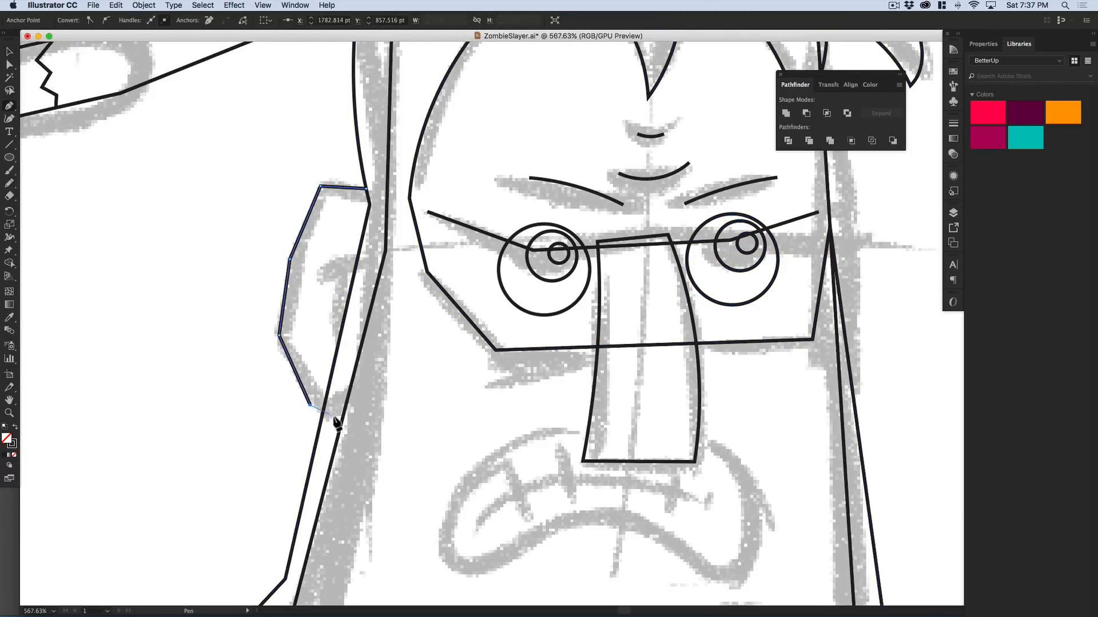
left_click(345, 411)
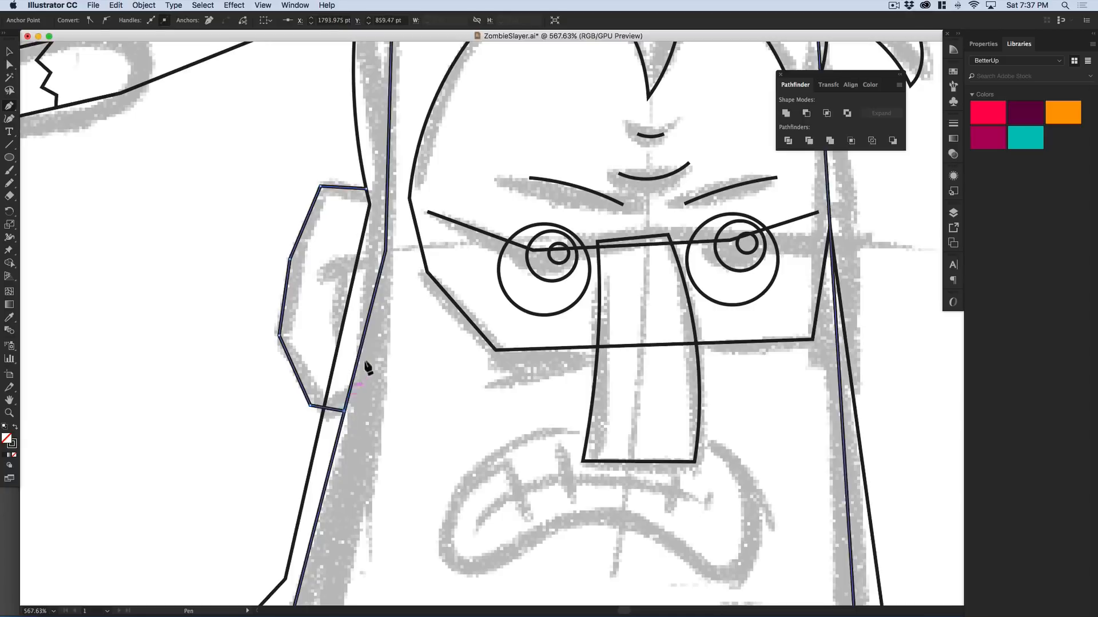
left_click(388, 275)
left_click(367, 188)
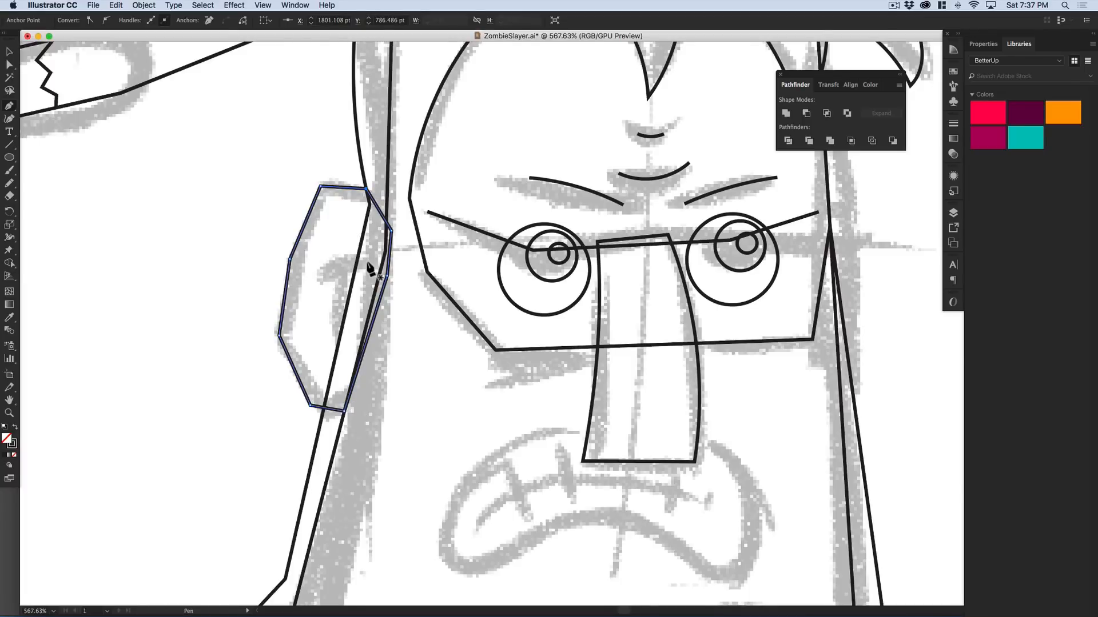
- Draw the inner ear details with the Pencil: a short arc across the upper ear and a near-vertical stroke down from it
key("n")
key("shift+super+a")
mouse_move(368, 260)
left_mouse_down()
mouse_move(314, 273)
mouse_move(345, 259)
mouse_move(346, 370)
left_mouse_up()
key("v")
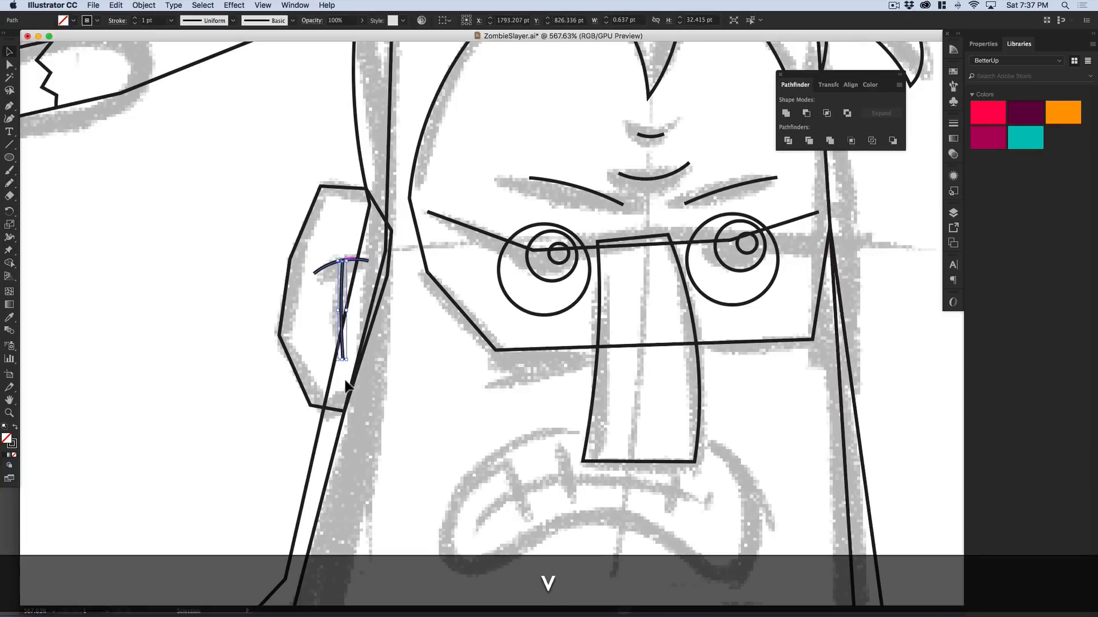
- Move the ear's lower corner on the face side slightly outward so it overlaps the face shape
scroll(387, 330, "down", 5)
scroll(375, 321, "up", 3)
key("a")
left_click(296, 333)
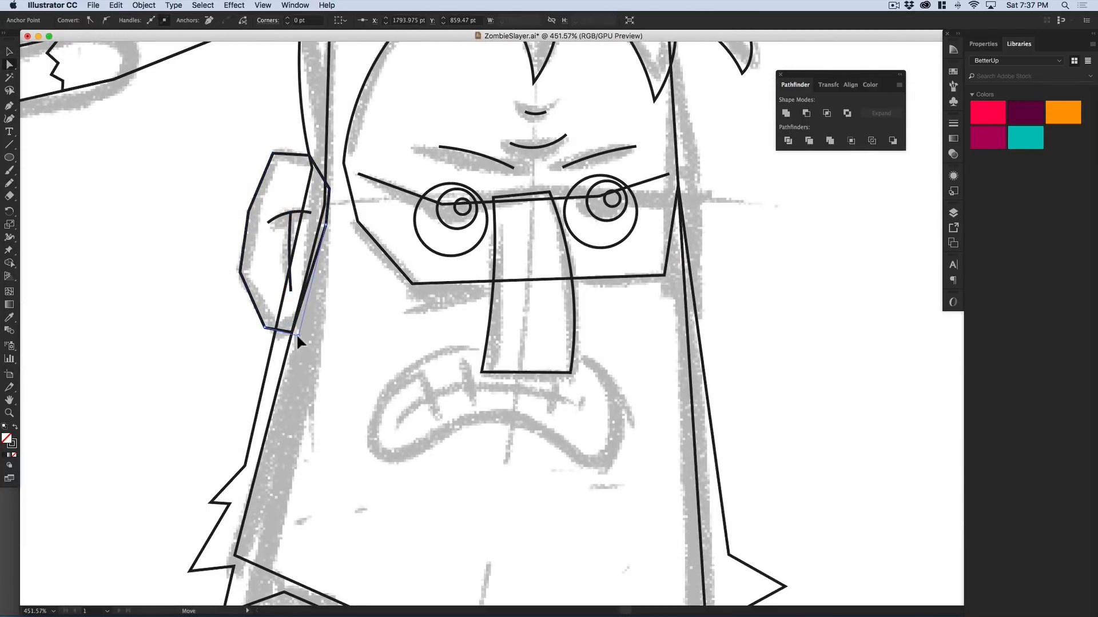
left_click_drag(296, 334, 301, 338)
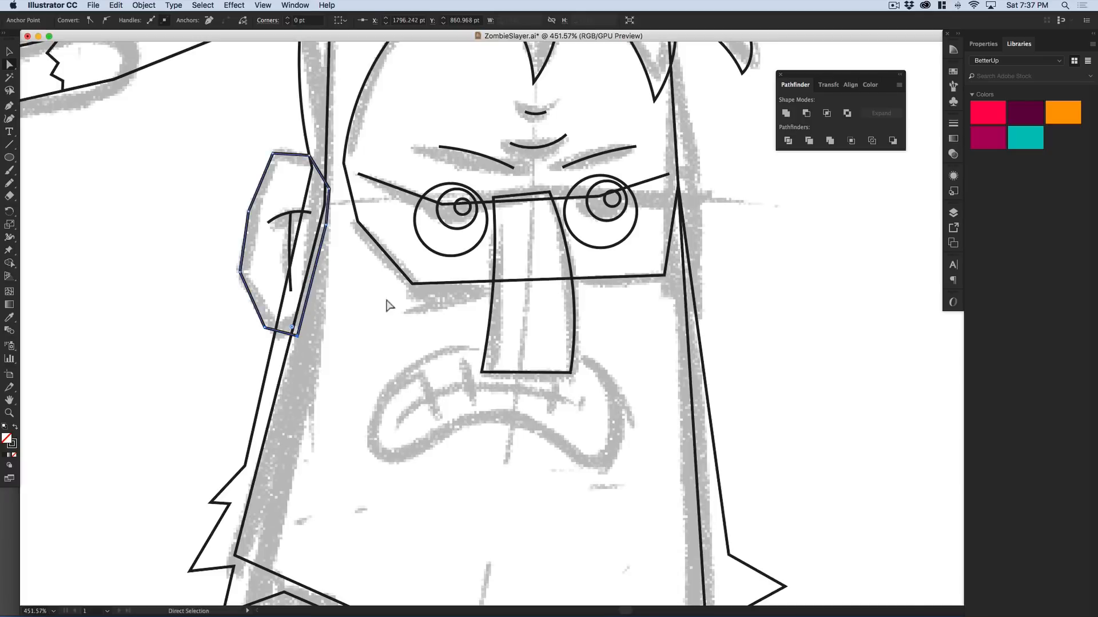
- Trace the mouth outline with the Pencil as one closed, downward-curving bean shape below the nose, and deselect it
key("space")
scroll(384, 304, "right", 5)
left_click_drag(355, 390, 348, 422)
key("n")
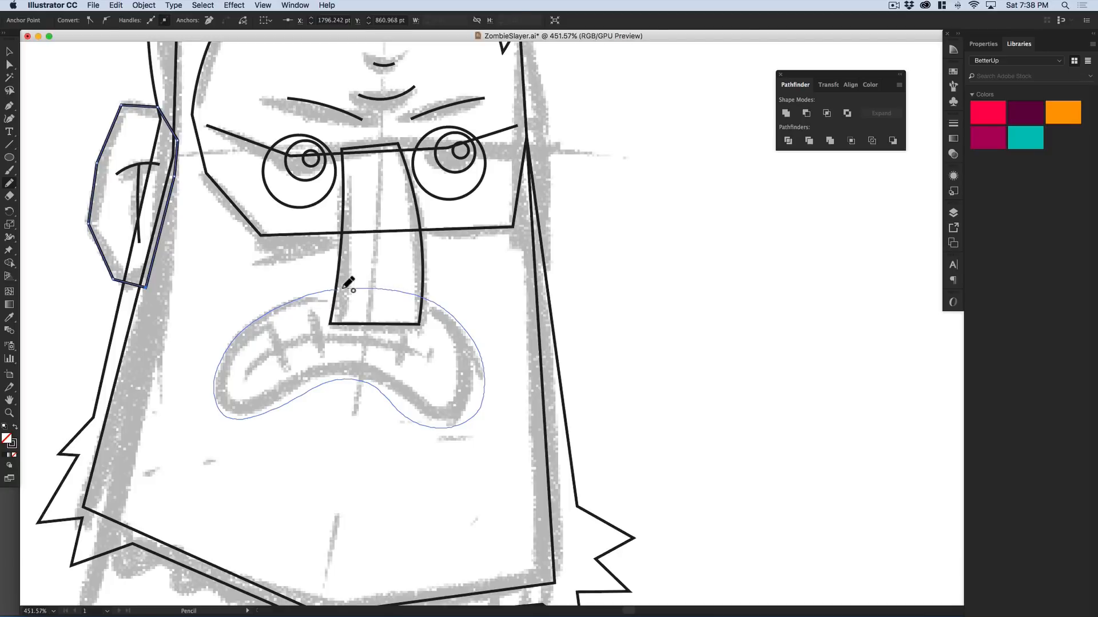
left_click_drag(351, 283, 352, 286)
key("shift+super+a")
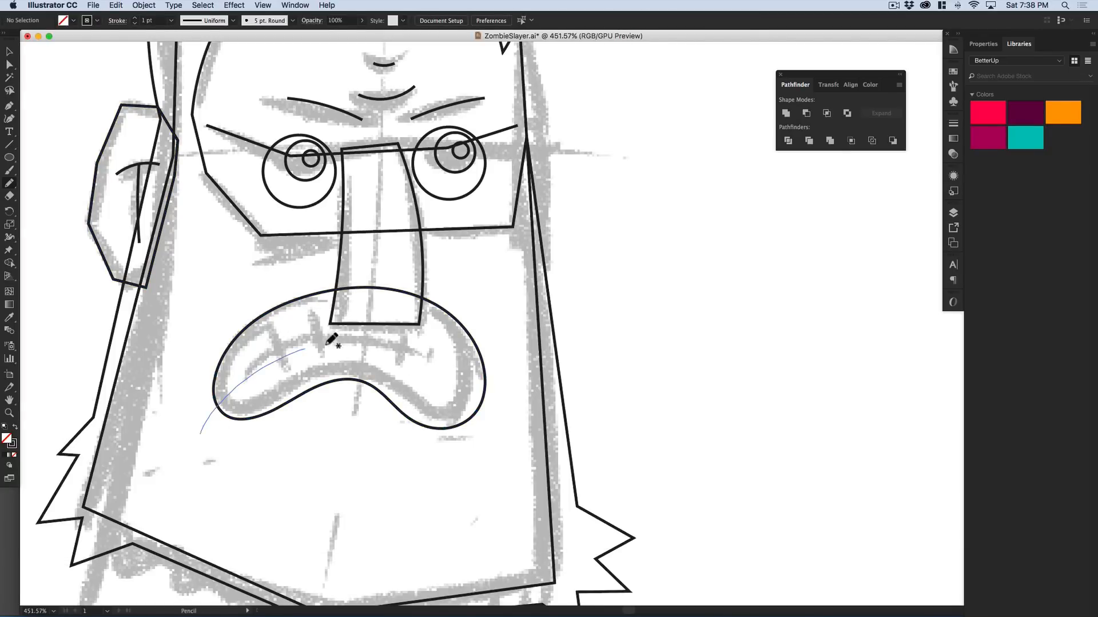
- Draw the teeth lines with the Pencil: a long arc through the mouth and five strokes crossing it, all overshooting the outline
left_click_drag(490, 410, 511, 450)
key("shift+super+a")
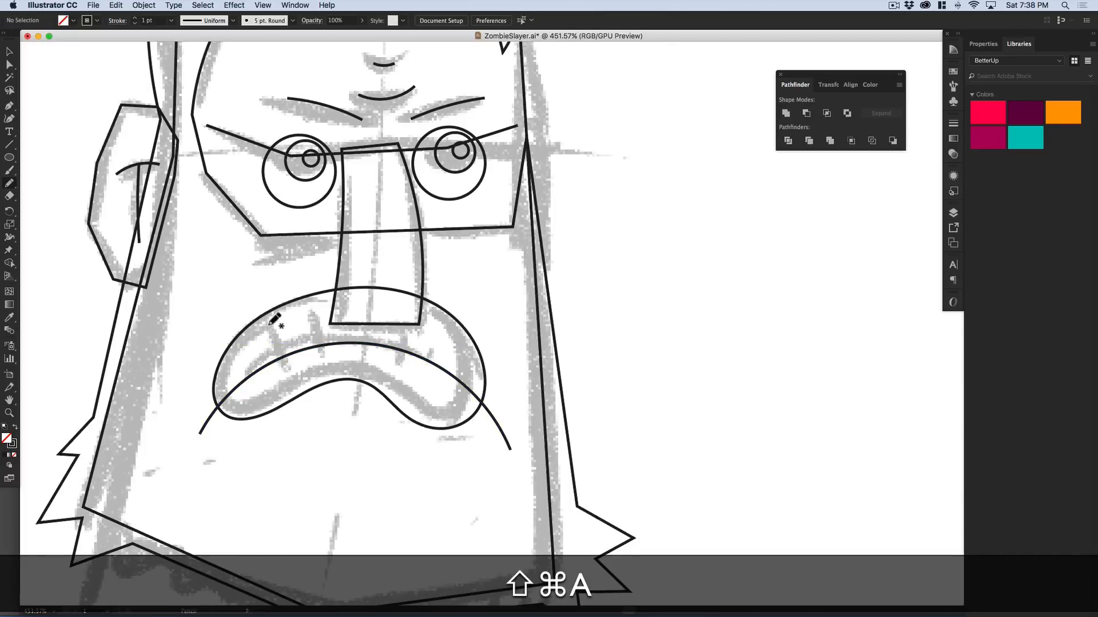
left_click_drag(272, 317, 304, 440)
left_click_drag(303, 276, 331, 417)
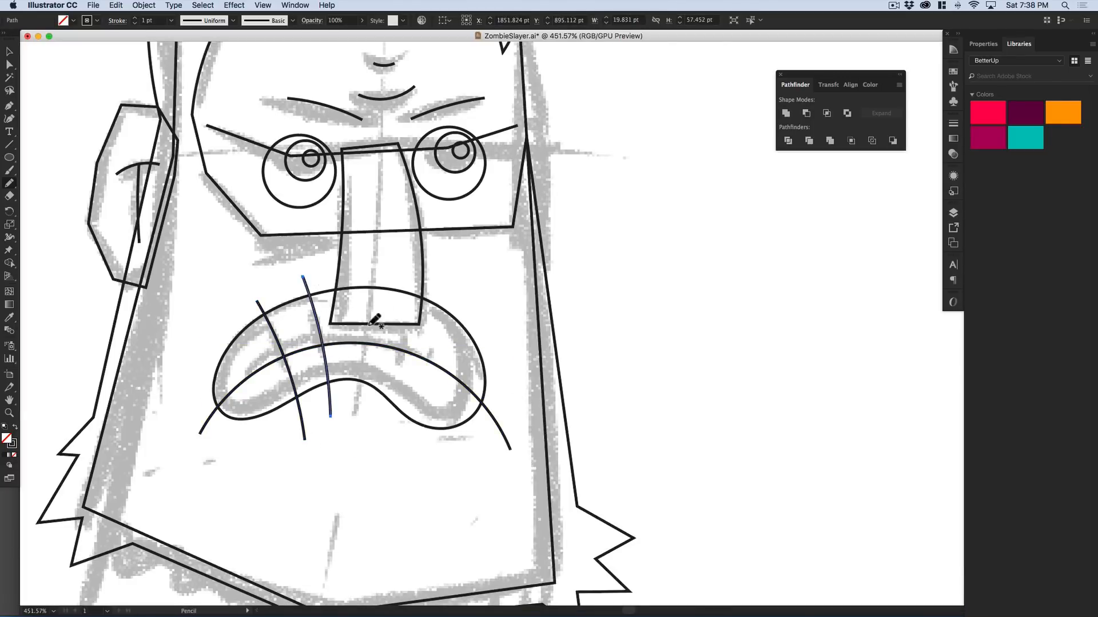
left_click_drag(368, 266, 363, 416)
left_click_drag(428, 309, 384, 437)
left_click_drag(484, 324, 410, 446)
- Reposition the strokes crossing the mouth to space the teeth more evenly, and deselect them
key("v")
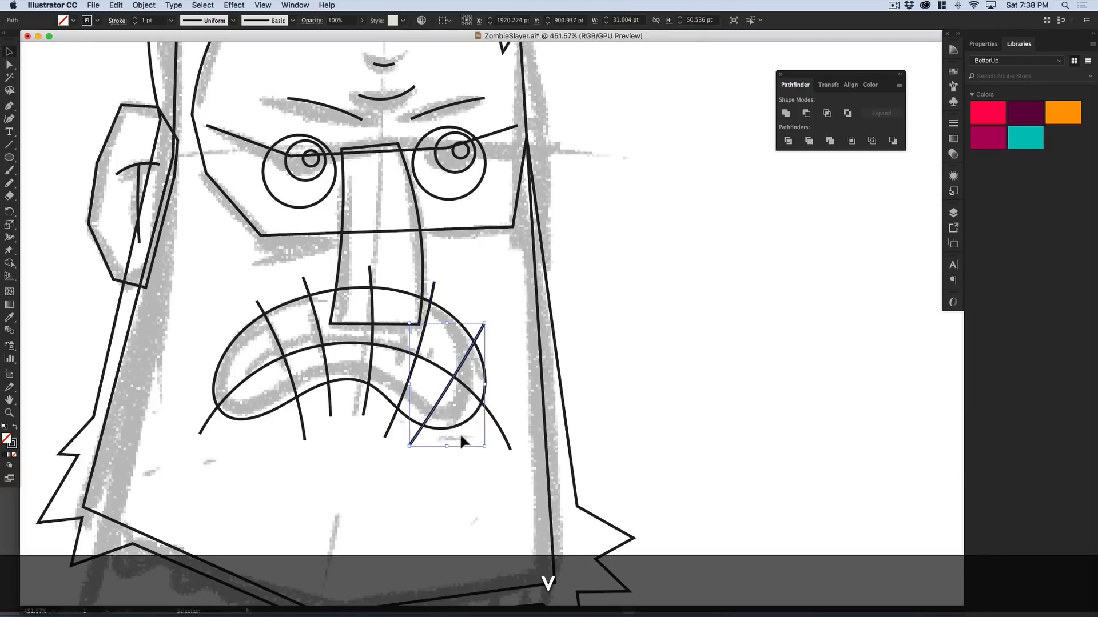
mouse_move(283, 353)
left_mouse_down()
mouse_move(309, 324)
mouse_move(262, 344)
left_mouse_up()
left_click_drag(372, 341, 365, 342)
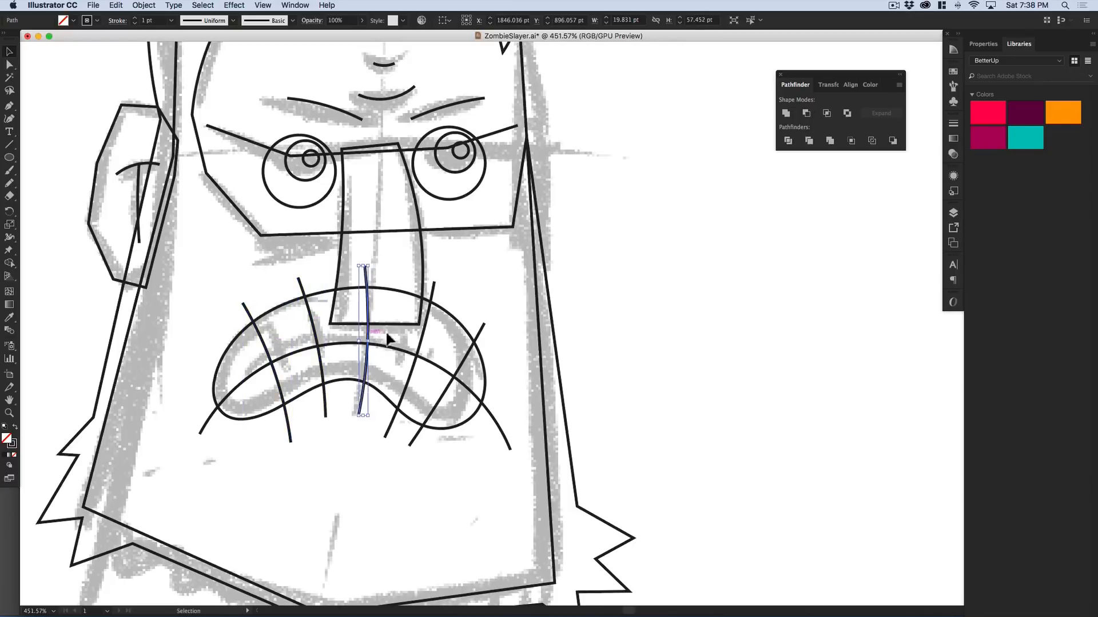
left_click(423, 340)
left_click_drag(466, 363, 463, 359)
left_click_drag(265, 348, 261, 347)
left_click(616, 355)
- Select all the traced head shapes without the spear, move them into the empty space beside the sketched head, and group them
key("super+minus")
key("super+minus")
key("super+minus")
left_click_drag(445, 387, 621, 380)
key("super+minus")
key("super+minus")
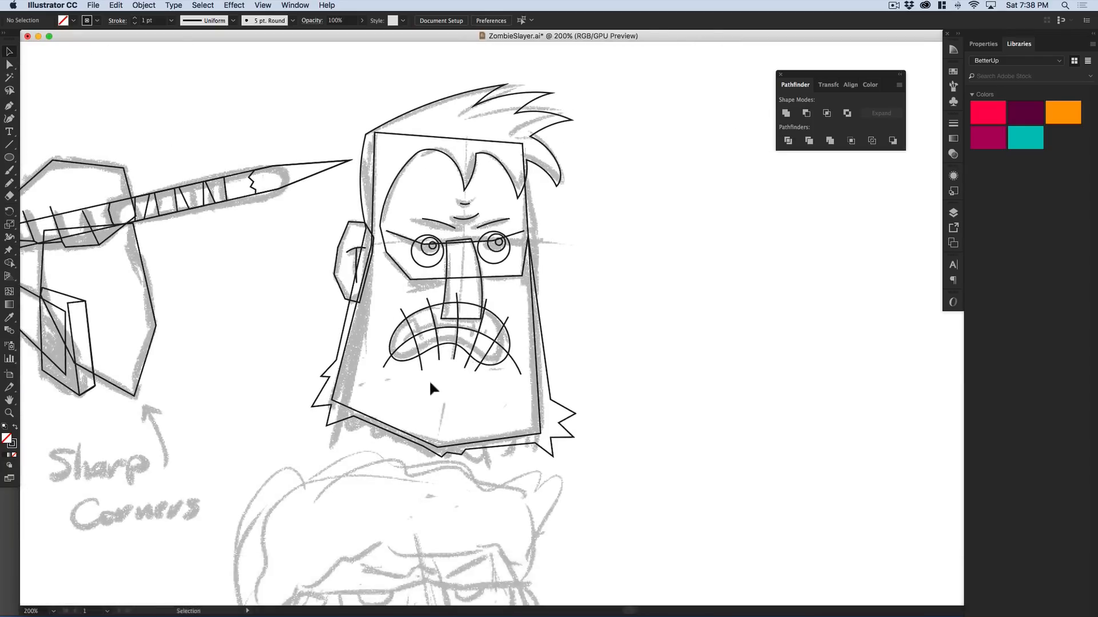
left_click_drag(620, 219, 472, 421)
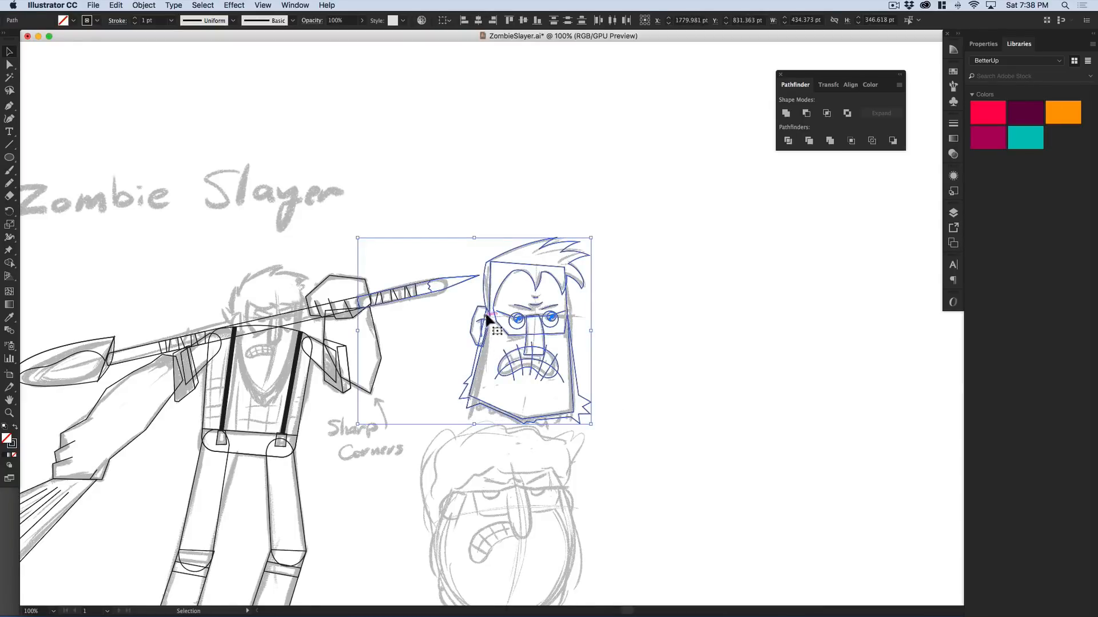
left_click_drag(485, 303, 631, 293)
key("super+z")
left_click(454, 281, "shift")
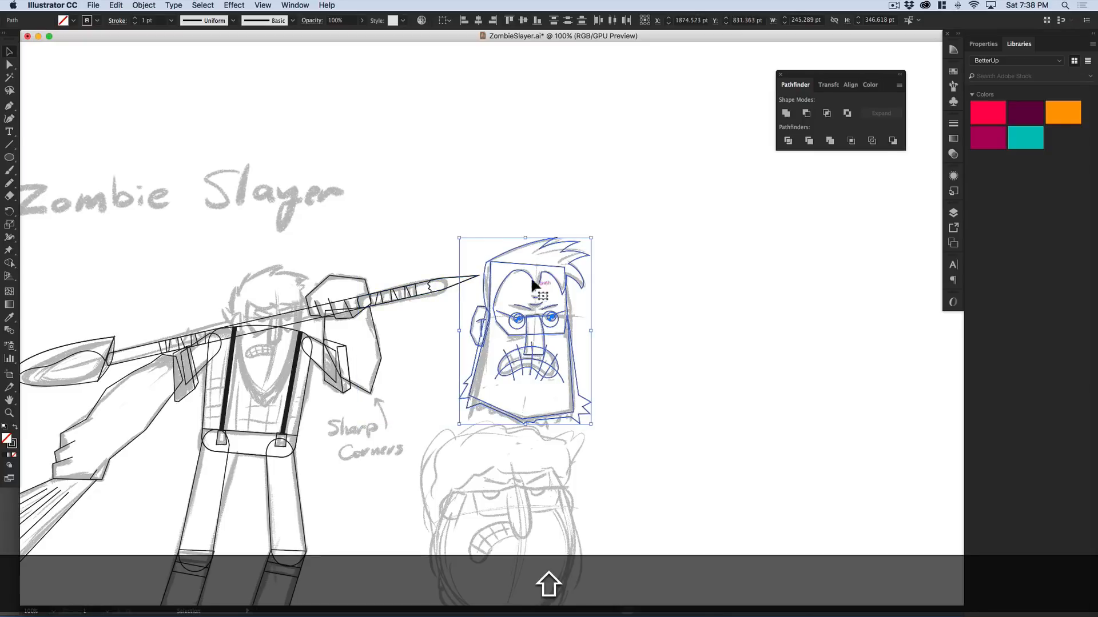
left_click_drag(503, 251, 639, 248)
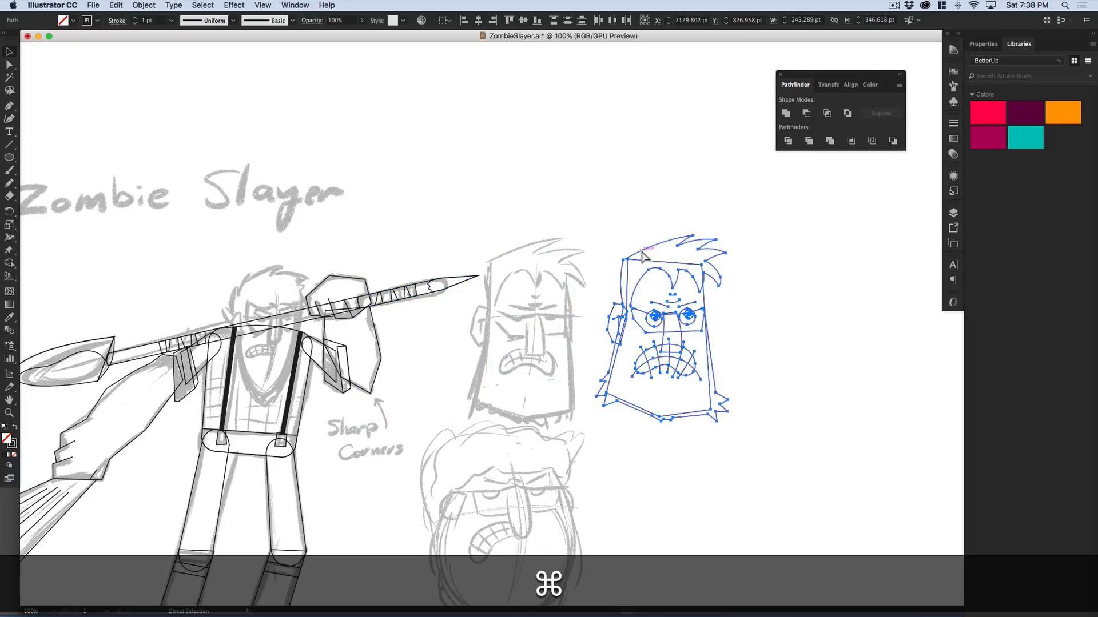
key("super+g")
left_click_drag(375, 393, 408, 311)
left_click(798, 283)
left_click_drag(724, 255, 650, 270)
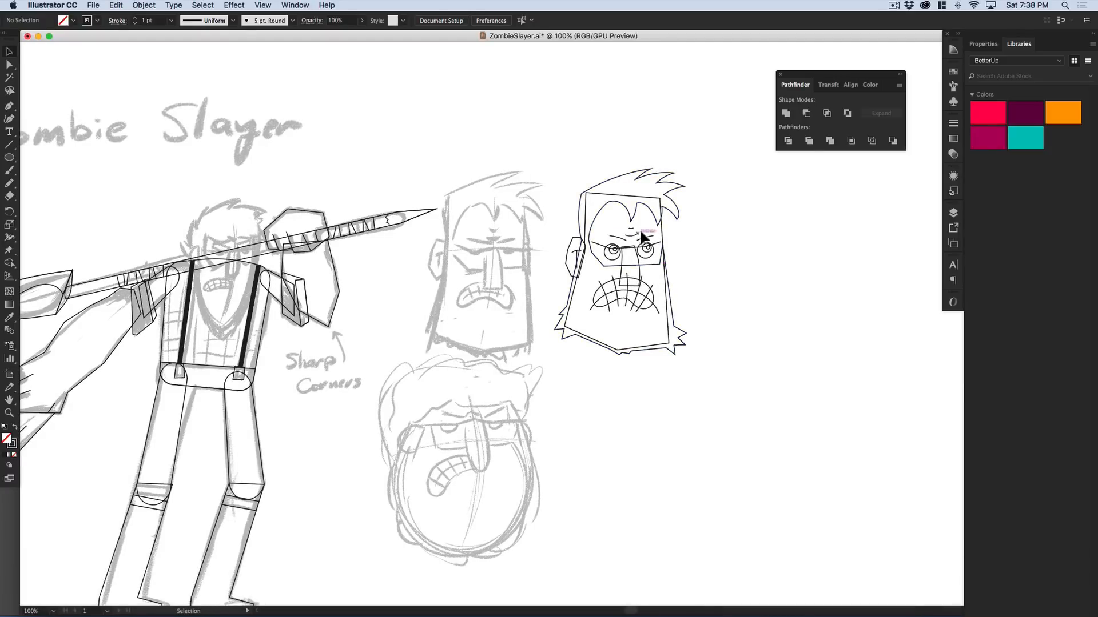
- Select all the traced shapes of the dragged bag, including its fold lines and stained bottom, and group them
key("super+z")
key("shift+super+g")
left_click(694, 254)
left_click_drag(234, 323, 505, 197)
left_click_drag(393, 302, 514, 258)
left_click_drag(124, 325, 224, 328)
left_click_drag(102, 300, 486, 489)
key("super+g")
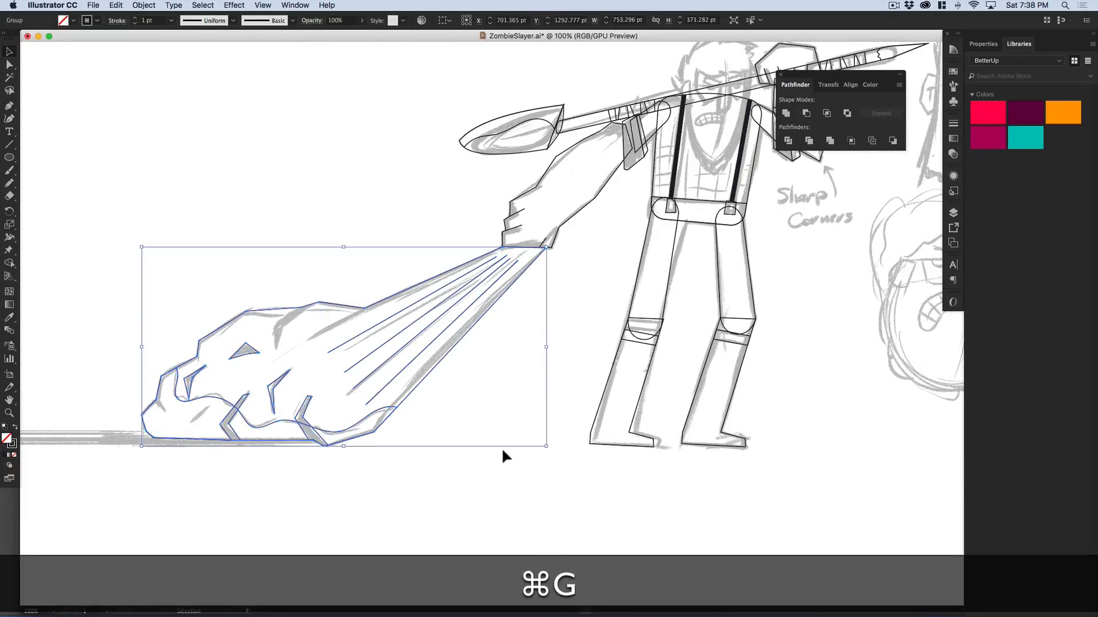
- Group the shapes of each leg separately, making one group per leg, and deselect them
scroll(497, 471, "right", 10)
scroll(498, 471, "up", 4)
scroll(525, 337, "down", 4)
left_click_drag(373, 321, 451, 489)
key("super+g")
left_click_drag(592, 302, 439, 610)
key("super+g")
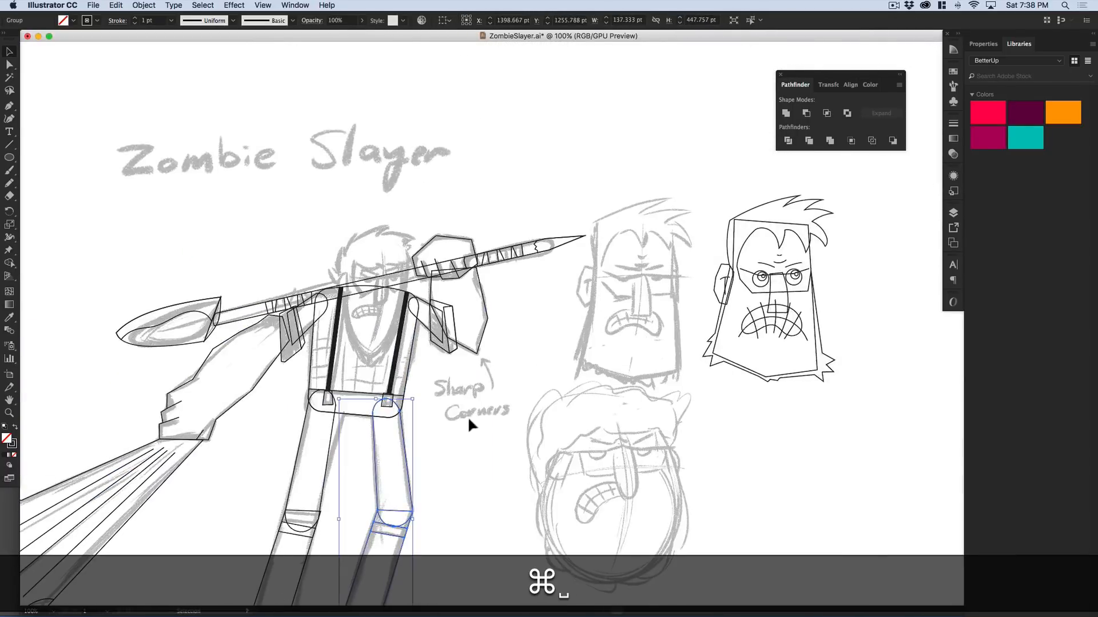
left_click(482, 403)
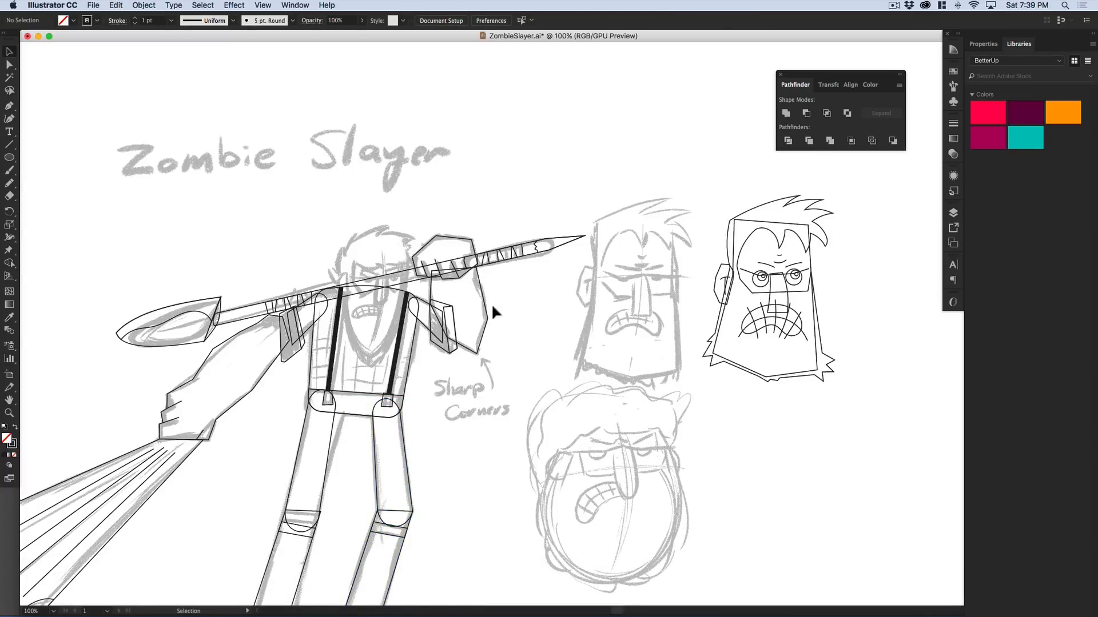
- Select the traced torso, suspenders, arms, hands and spear without the legs or bag, and group them
left_click_drag(524, 284, 547, 277)
left_click_drag(120, 219, 602, 366)
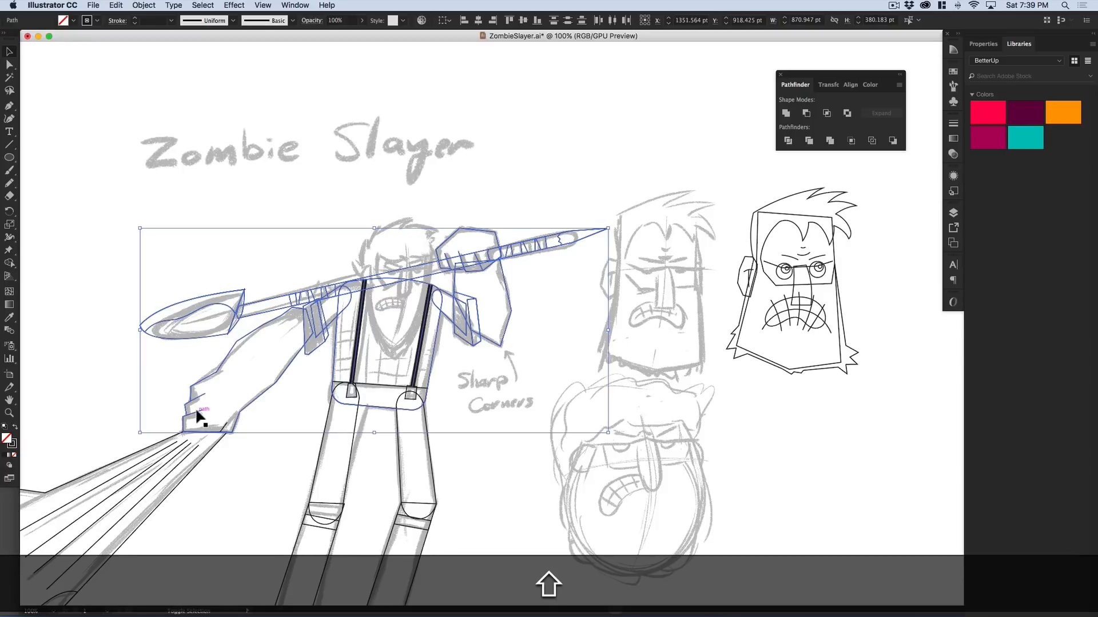
key("shift+super+BackSpace")
key("super+z")
key("super+g")
key("super+minus")
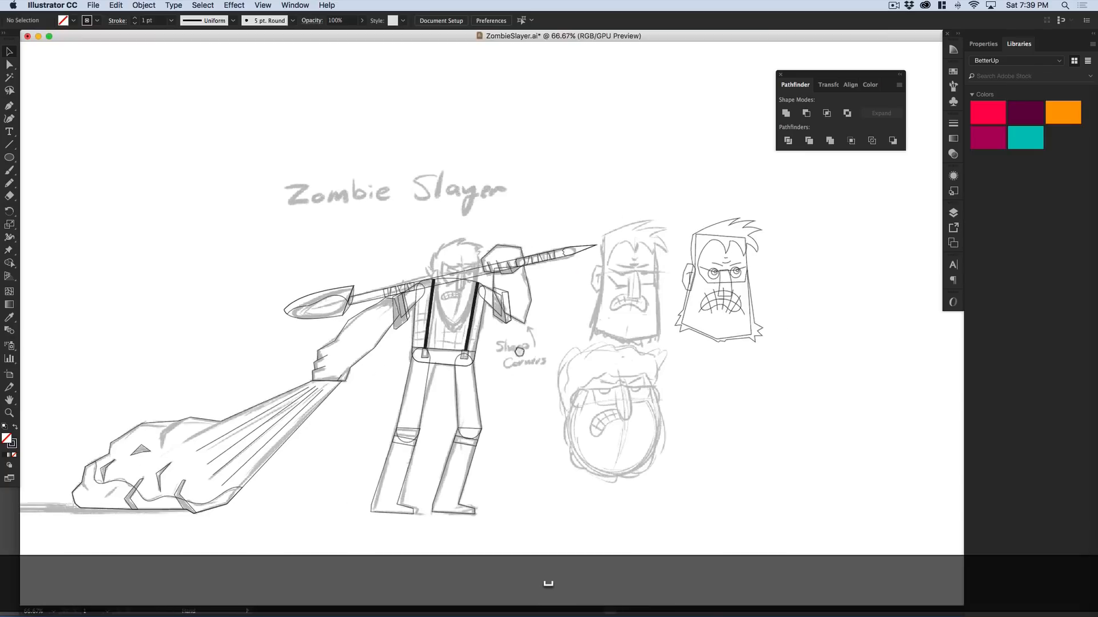
- Move the detailed head group onto the body and scale it proportionally to about 169 by 239 pt over the small sketched head
left_click(489, 331)
mouse_move(553, 307)
left_mouse_down()
mouse_move(279, 277)
mouse_move(293, 308)
left_mouse_up()
key("super+plus")
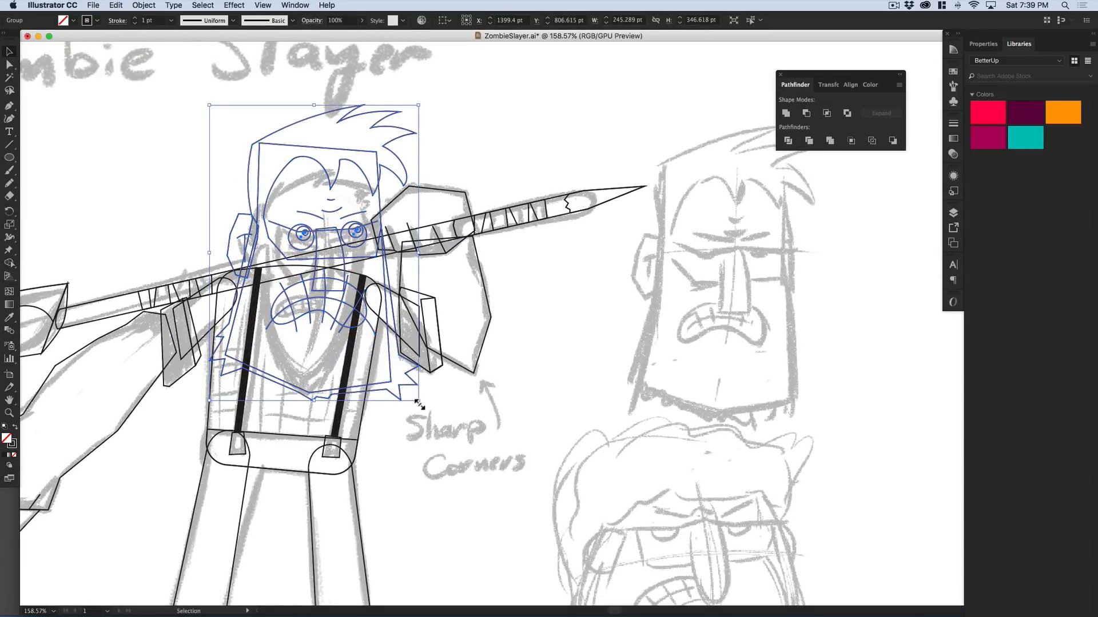
left_click_drag(419, 404, 375, 339)
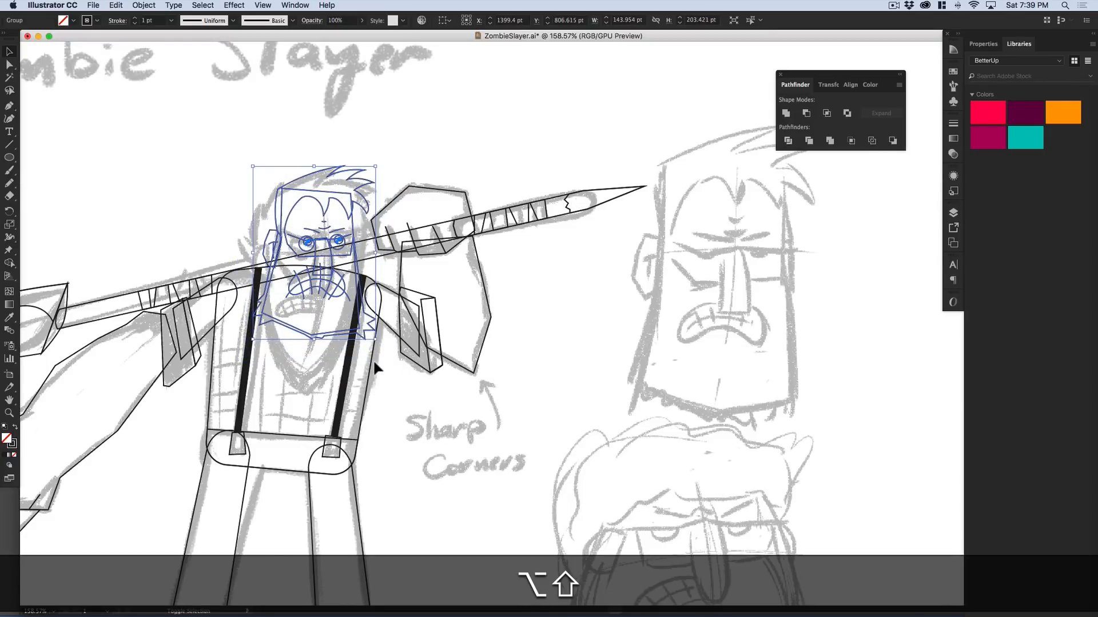
key("shift+Down")
mouse_move(373, 174)
left_mouse_down()
mouse_move(398, 147)
mouse_move(364, 181)
left_mouse_up()
mouse_move(382, 156)
left_mouse_down()
mouse_move(400, 145)
mouse_move(380, 162)
mouse_move(393, 156)
left_mouse_up()
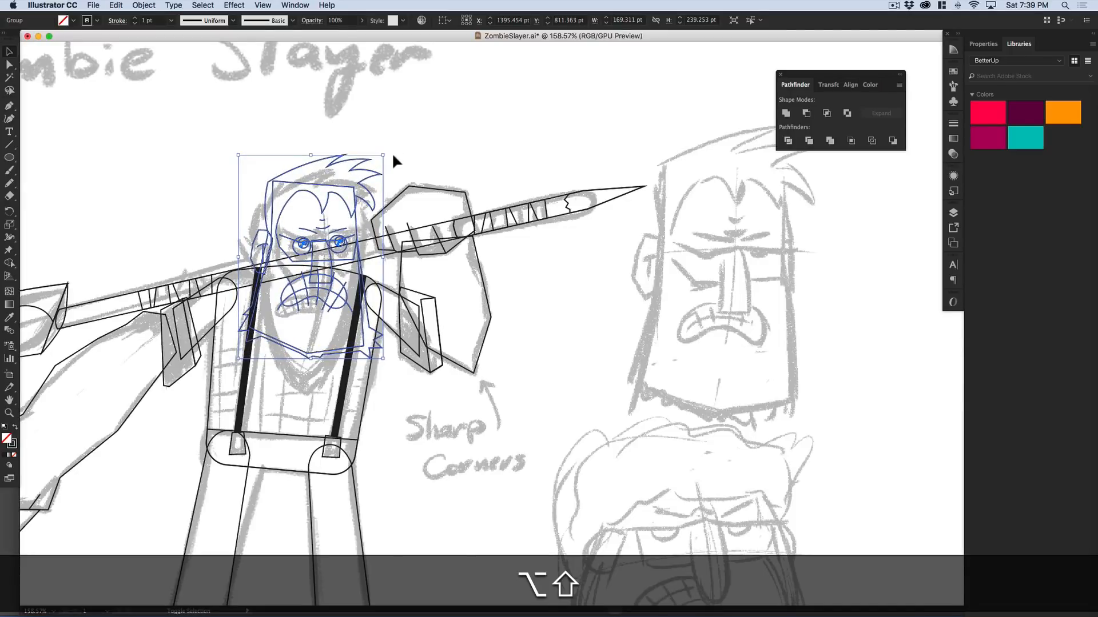
- Nudge the head group slightly down and to the left to line it up with the sketched head, and deselect it
key("shift+Down")
key("Up")
key("Up")
key("Up")
key("Up")
key("Left")
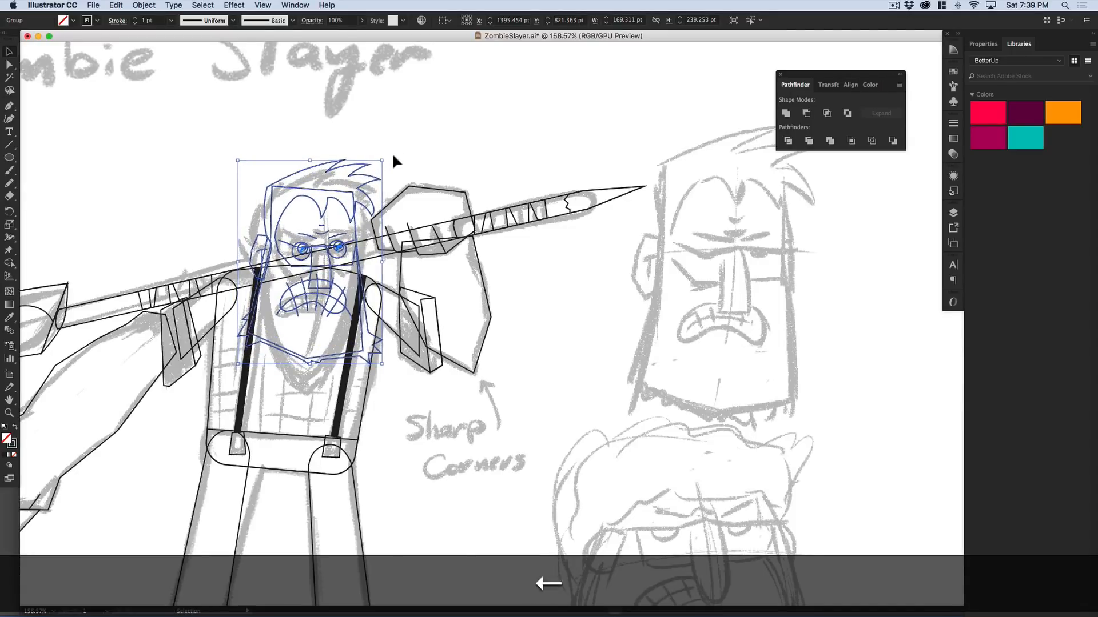
left_click(453, 142)
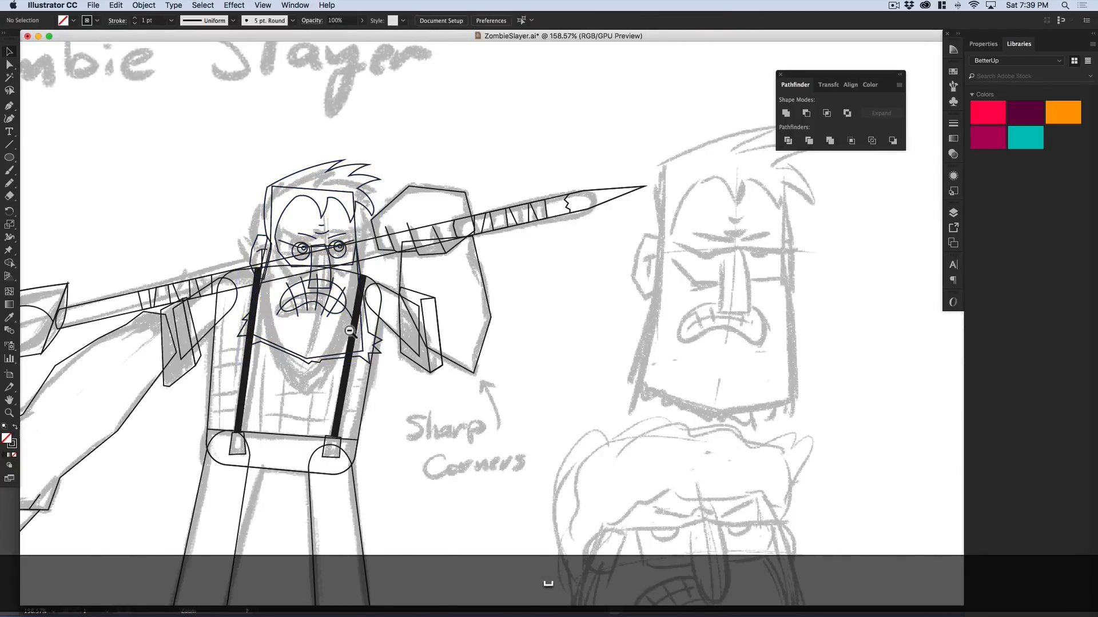
- Examine the assembled line work up close and as a whole, from the head and torso to the legs and bag
scroll(450, 326, "down", 3)
scroll(451, 326, "up", 2)
scroll(449, 325, "down", 2)
scroll(600, 309, "up", 4)
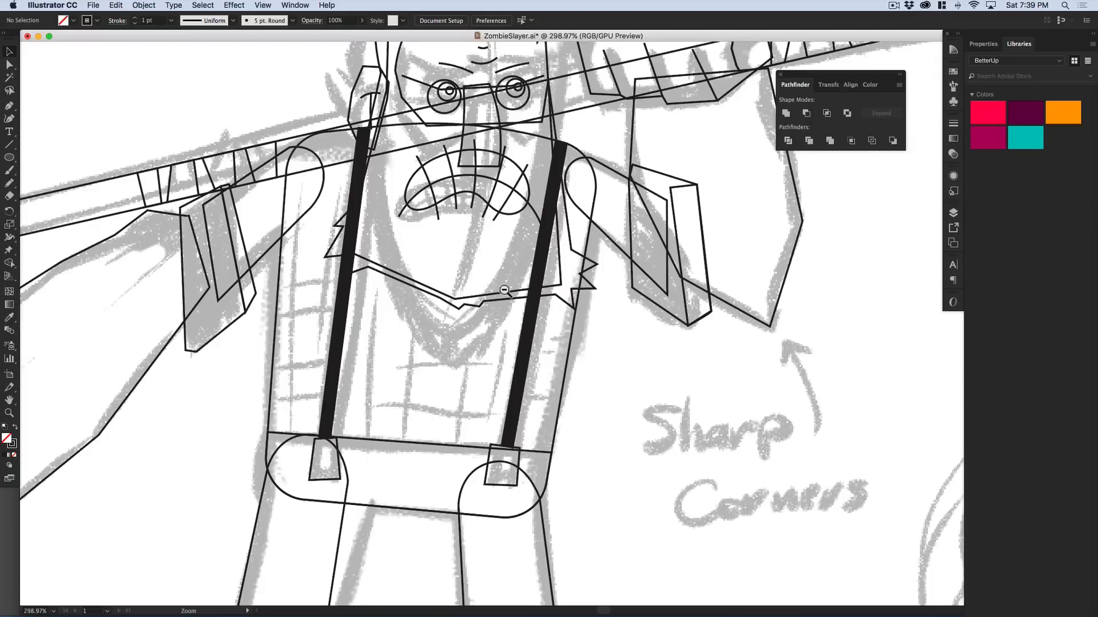
scroll(503, 292, "down", 3)
scroll(511, 298, "up", 2)
scroll(511, 297, "down", 3)
scroll(470, 295, "up", 2)
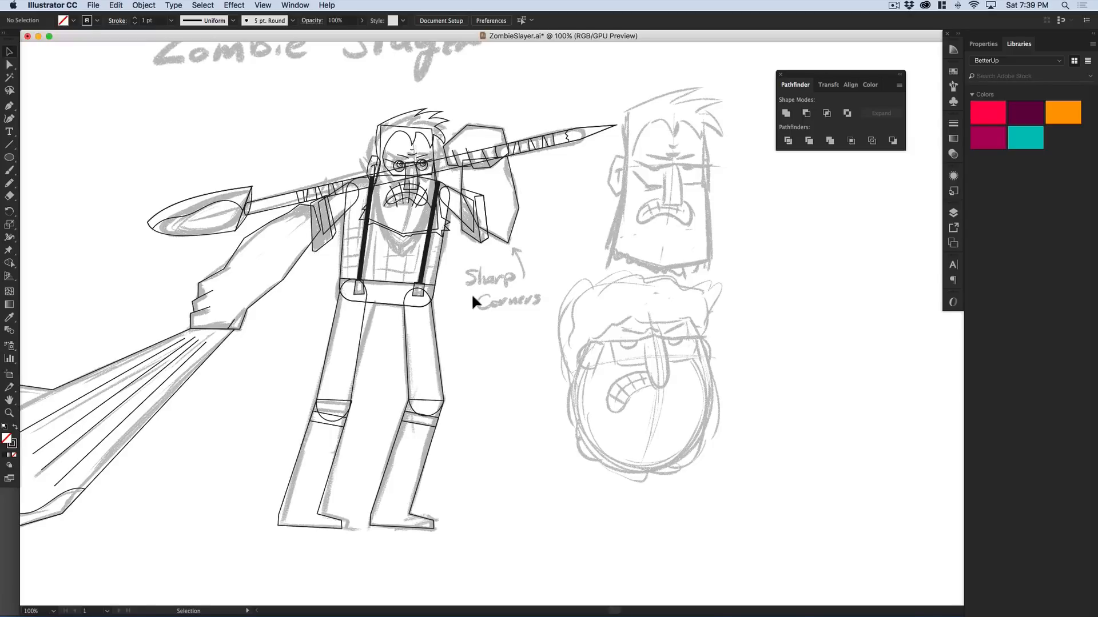
key("space")
left_click_drag(470, 297, 506, 371)
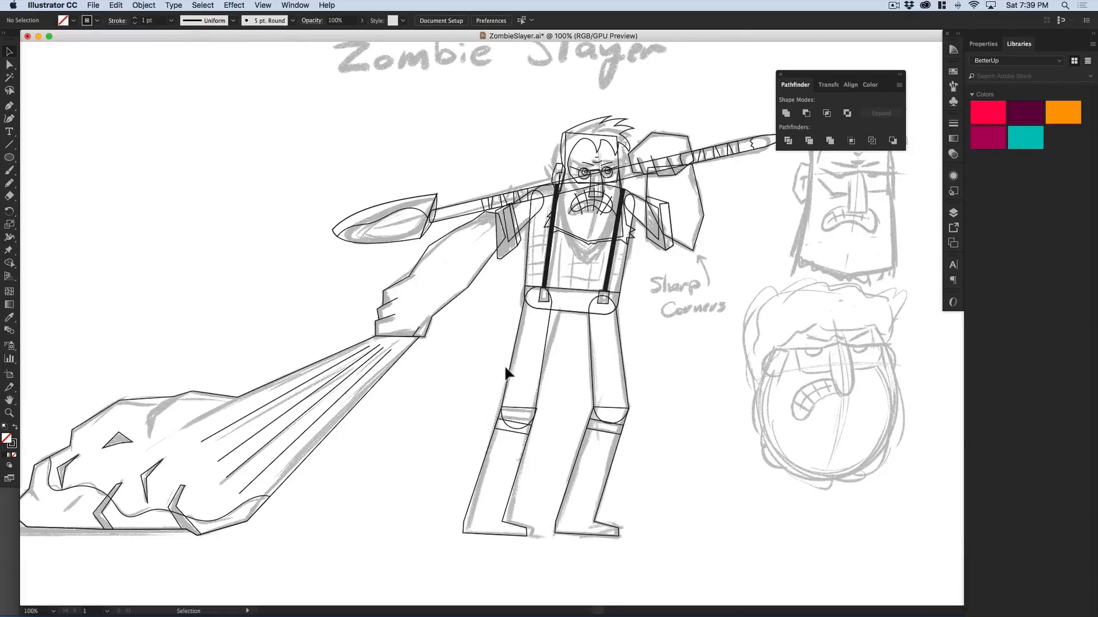
scroll(501, 263, "down", 2)
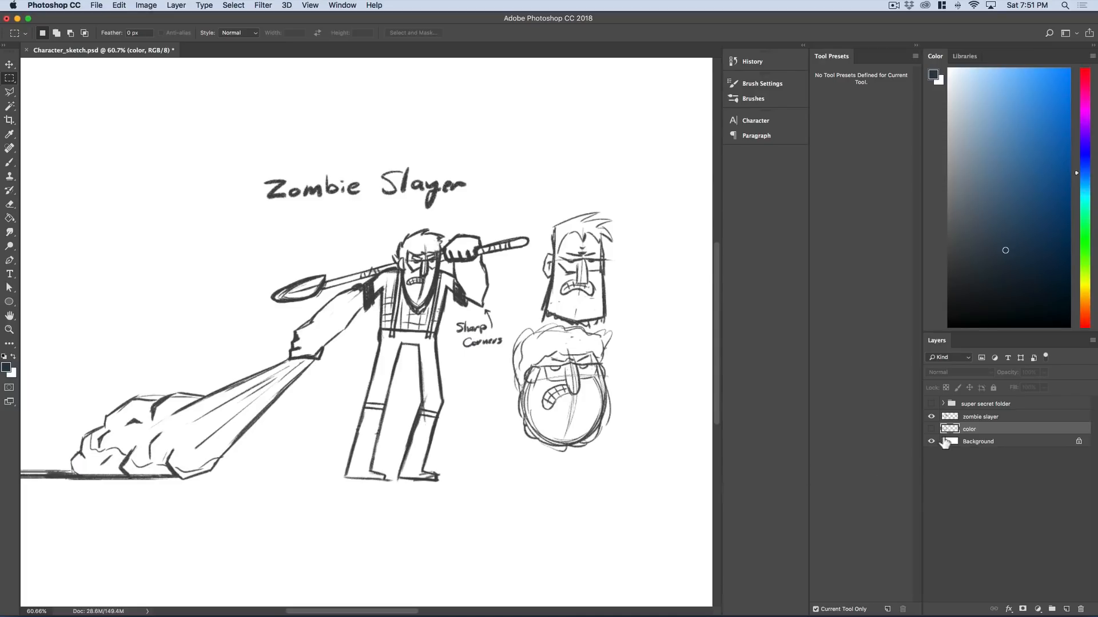
- Switch to Character_sketch.psd in Photoshop and show the color layer beneath the zombie slayer line drawing
left_click(932, 429)
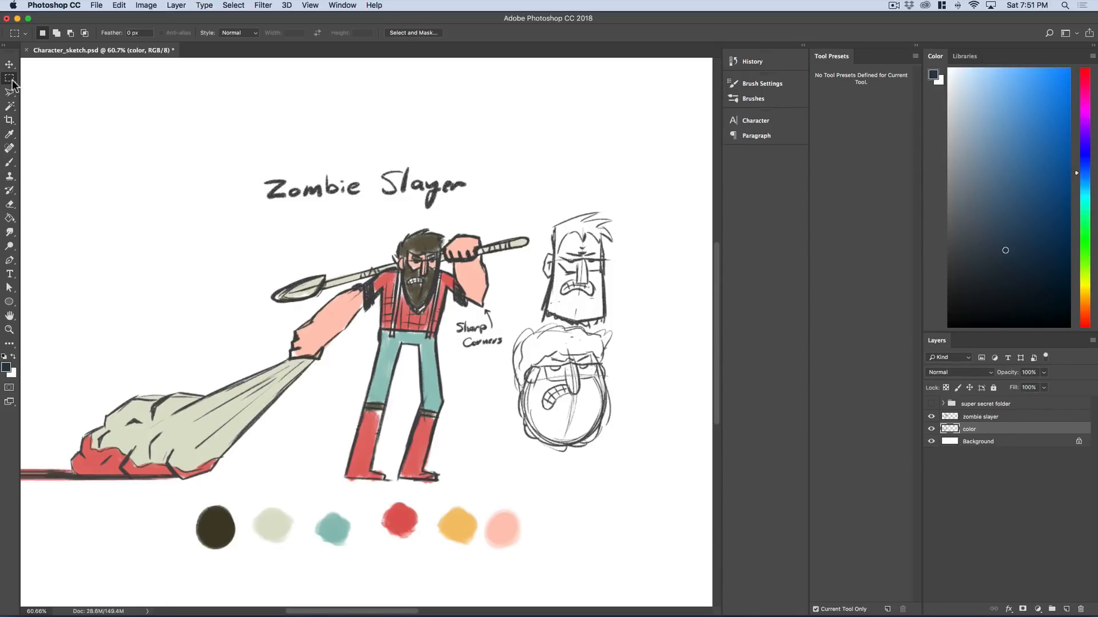
- Copy the row of six color swatches below the character and paste it into ZombieSlayer.ai in Illustrator
left_click_drag(185, 495, 561, 563)
key("super+c")
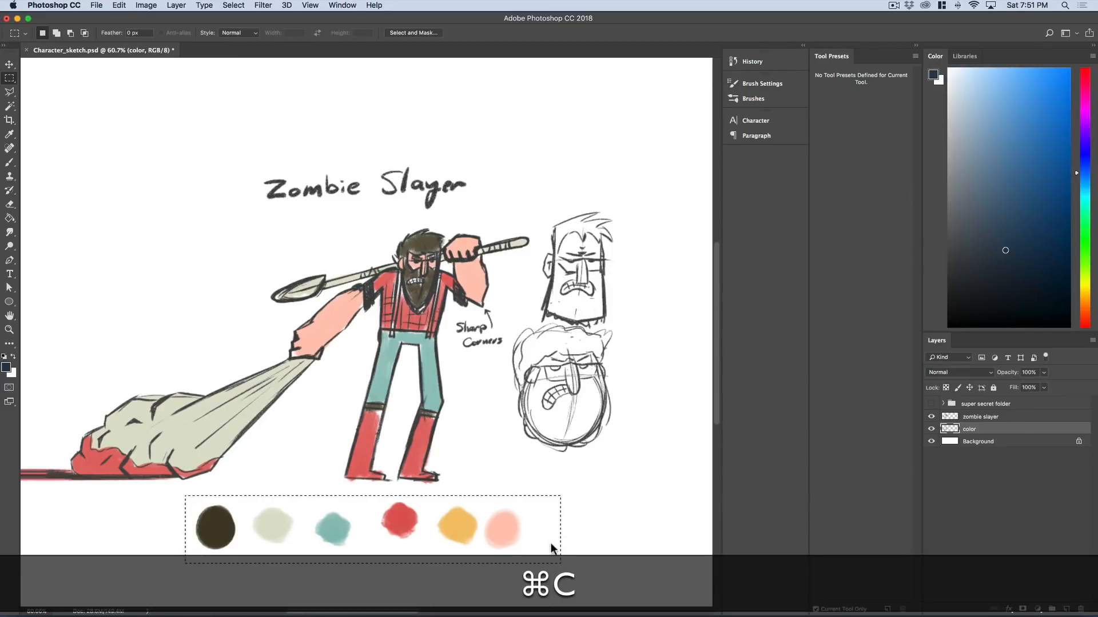
key("super+Tab")
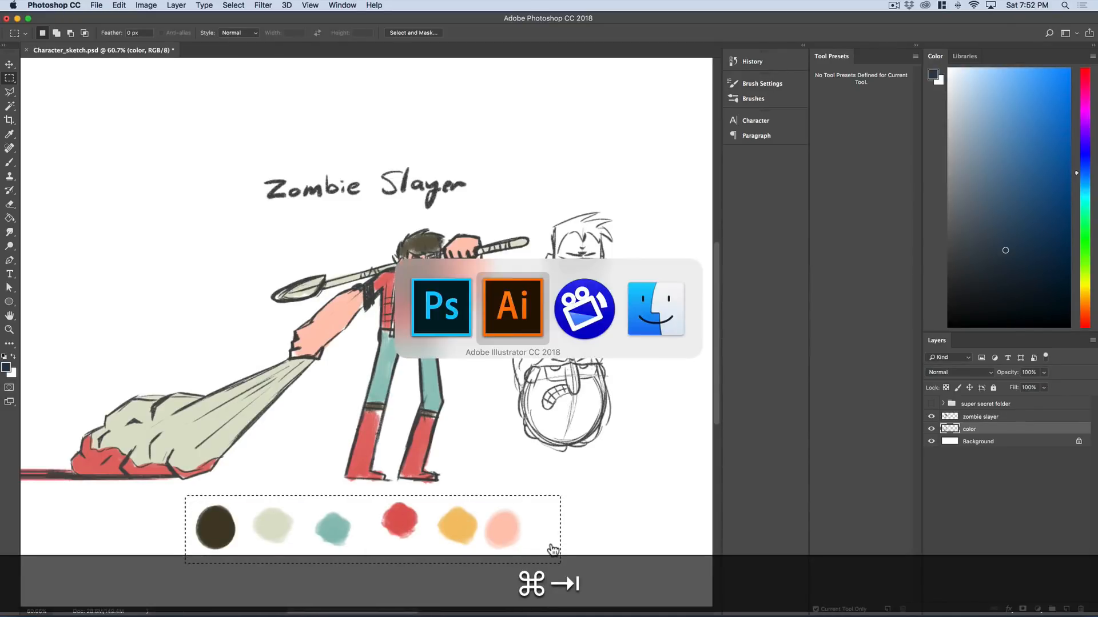
key("super+v")
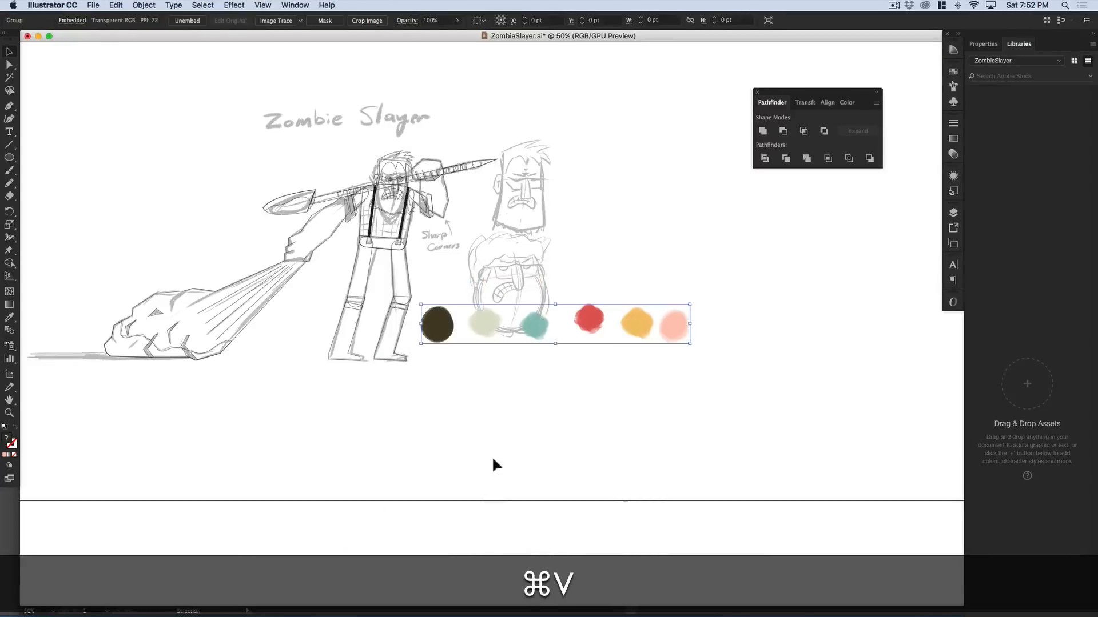
- Place the pasted color palette below the character's feet, clear of the sketched heads, and deselect it
left_click_drag(412, 377, 389, 387)
key("space")
left_click_drag(495, 427, 542, 432)
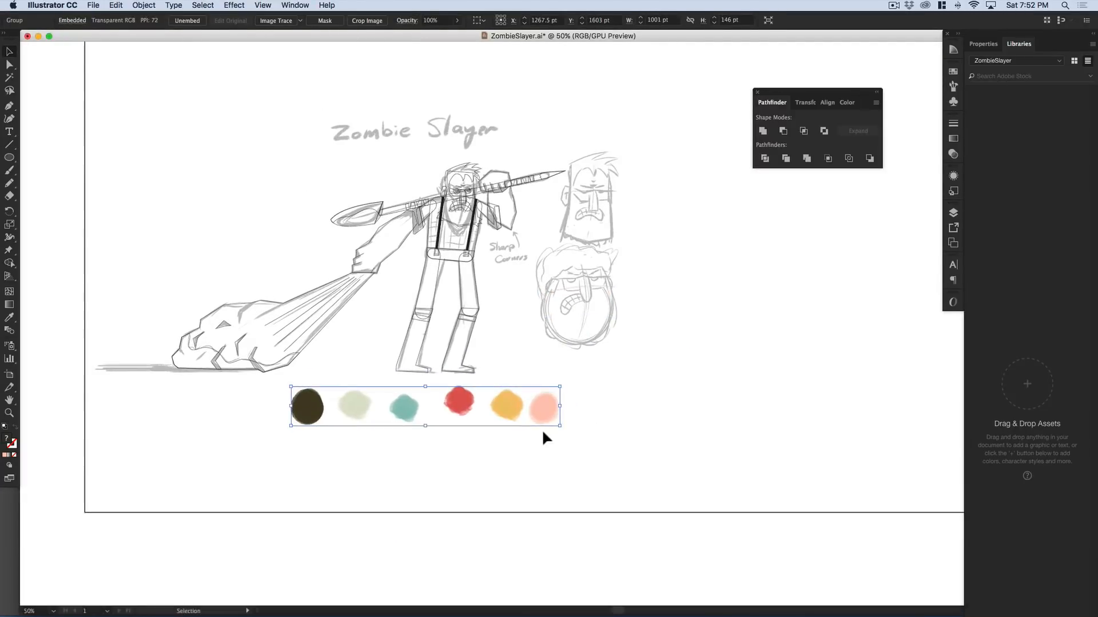
left_click(593, 396)
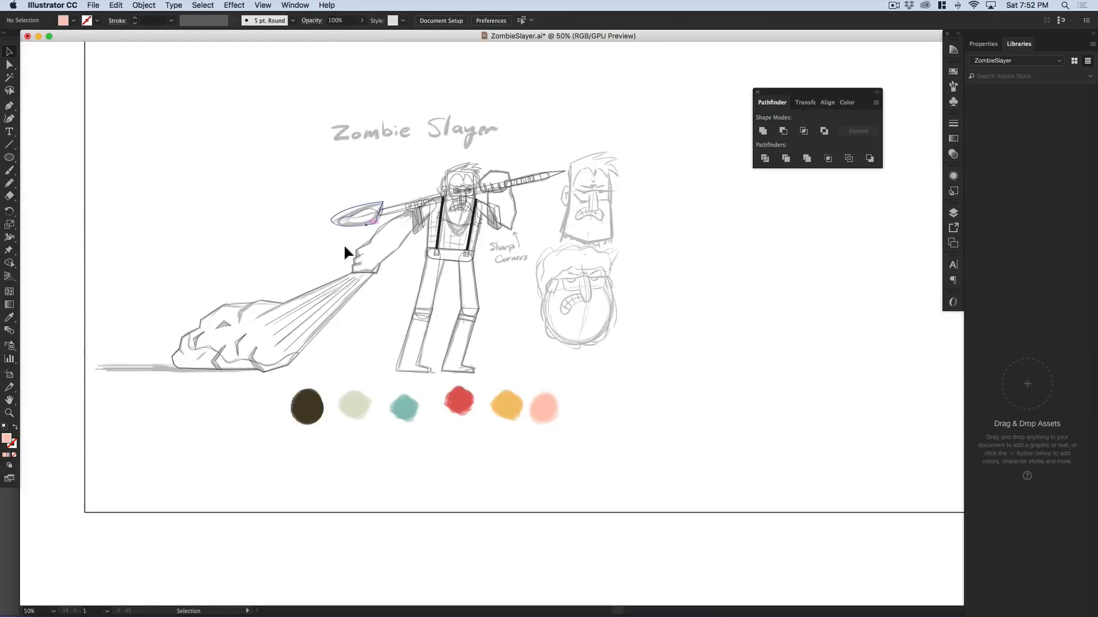
- Group the character line art with the color palette and move both into the empty artboard area beside the sketch
left_click_drag(180, 158, 692, 459)
key("super+g")
key("super+minus")
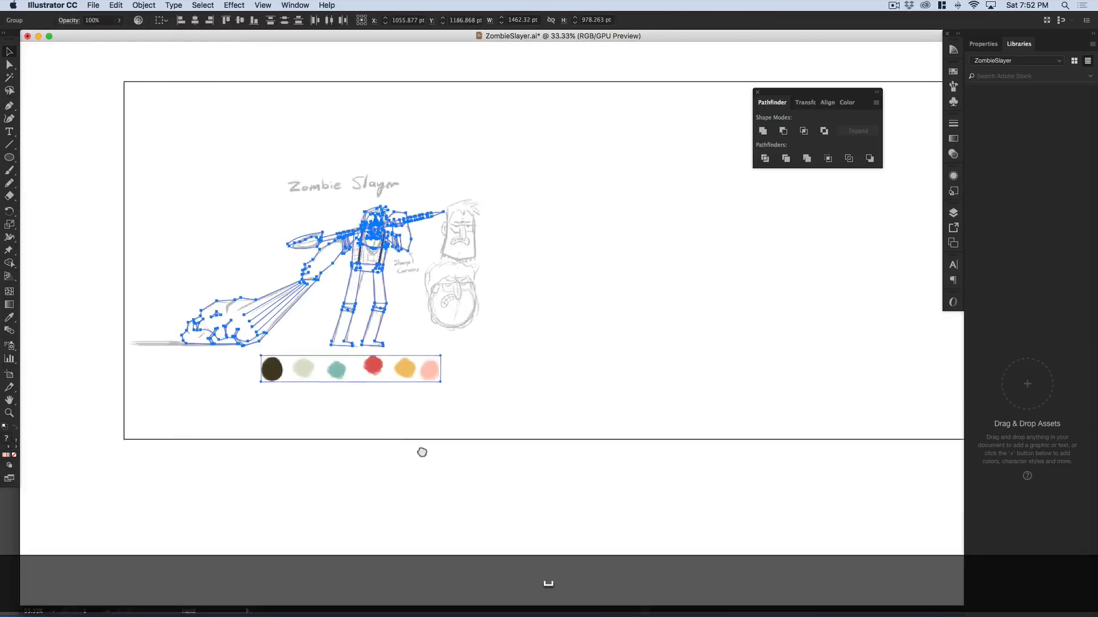
left_click_drag(349, 298, 667, 303)
scroll(678, 299, "right", 3)
left_click(677, 292)
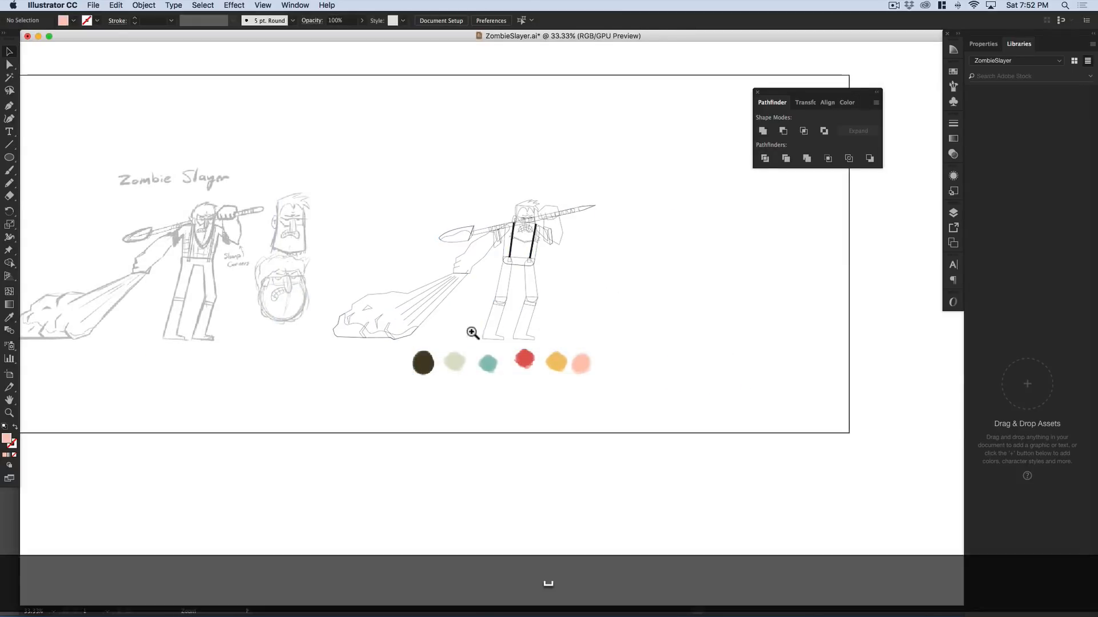
- Ungroup the whole character line art so that its parts can be selected individually
left_click_drag(485, 318, 591, 354)
left_click_drag(517, 375, 457, 427)
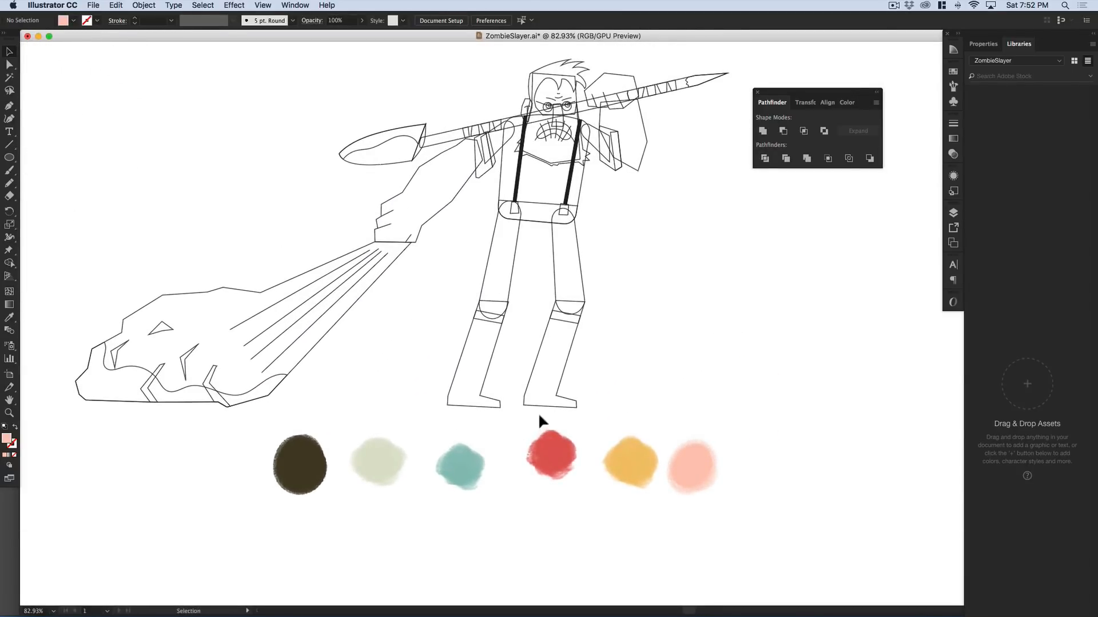
left_click_drag(435, 360, 622, 378)
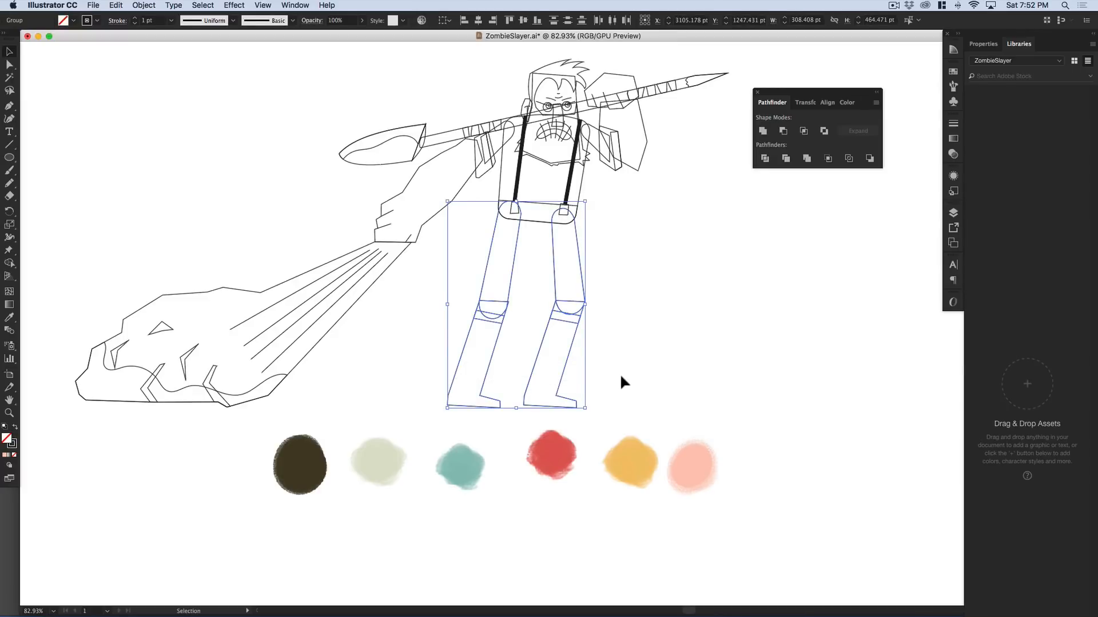
scroll(661, 380, "down", 5)
left_click_drag(712, 103, 283, 369)
key("shift+super+g")
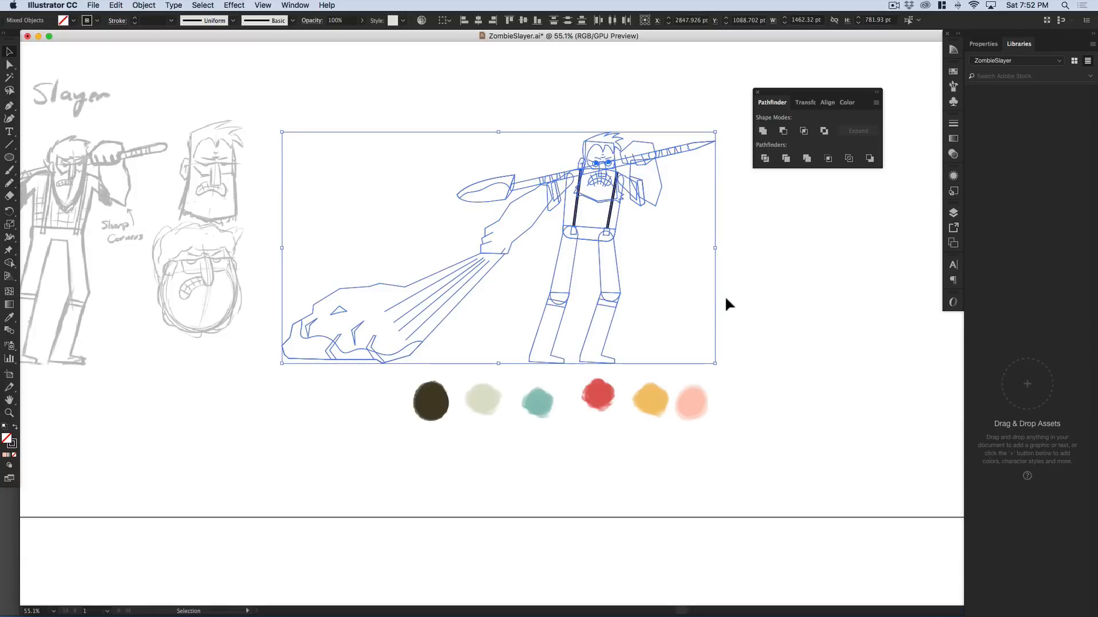
left_click(739, 280)
key("space")
left_click_drag(743, 279, 666, 290)
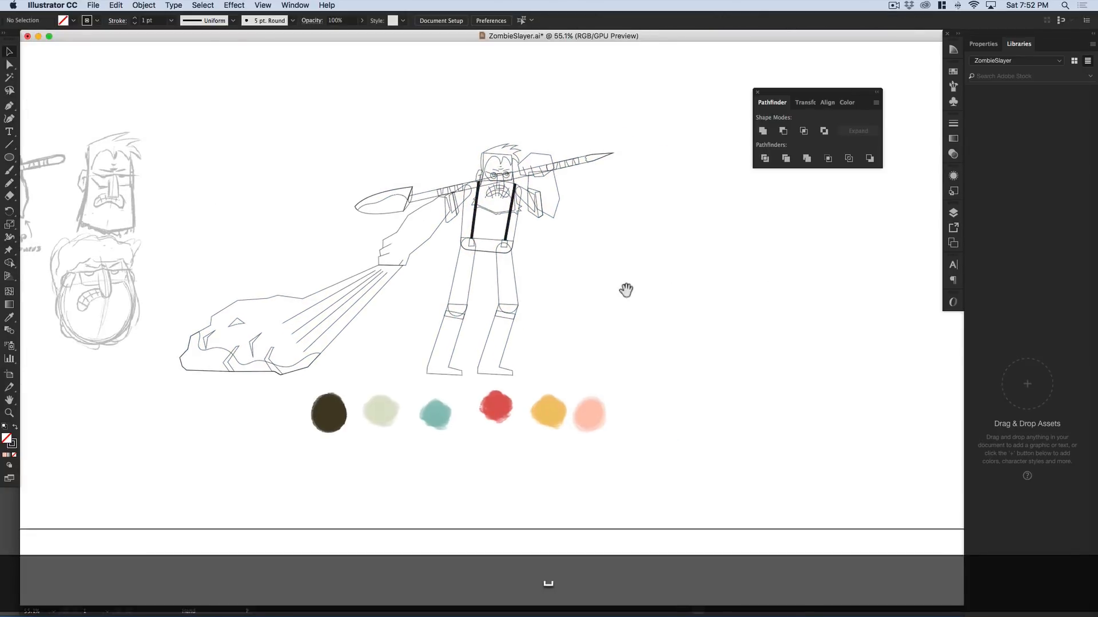
- Fill both boots with the red sampled from the color palette
left_click(477, 354)
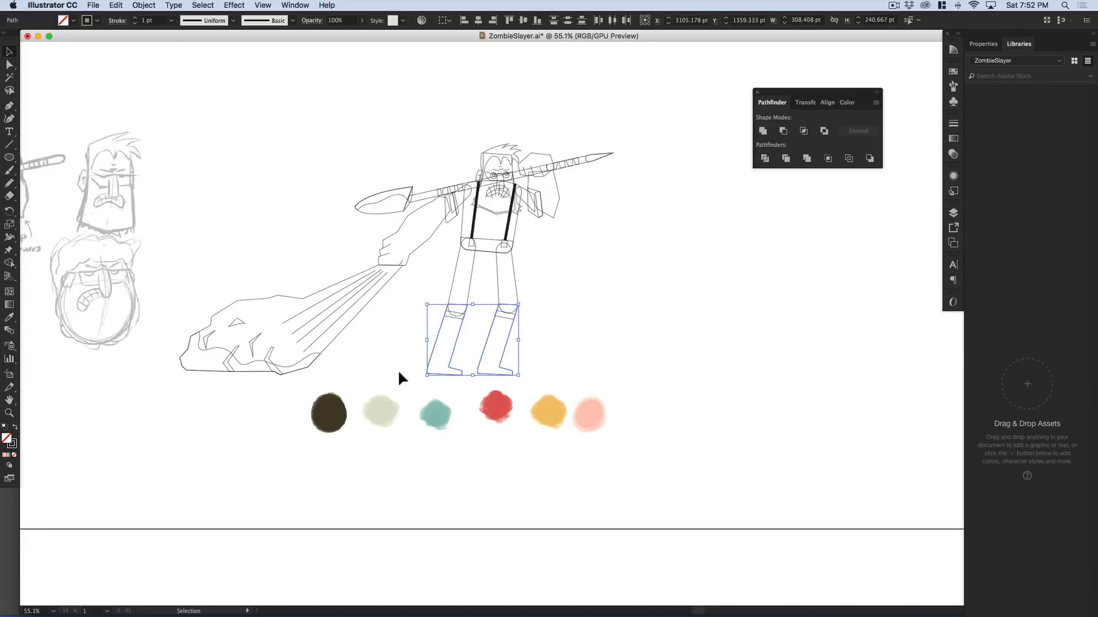
key("i")
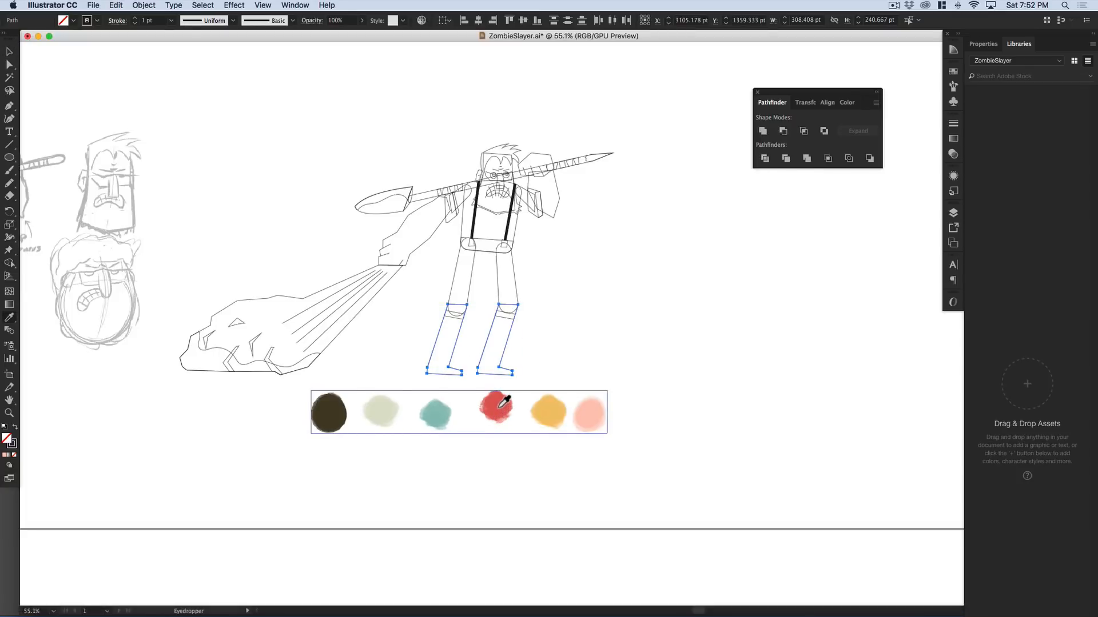
left_click(503, 404)
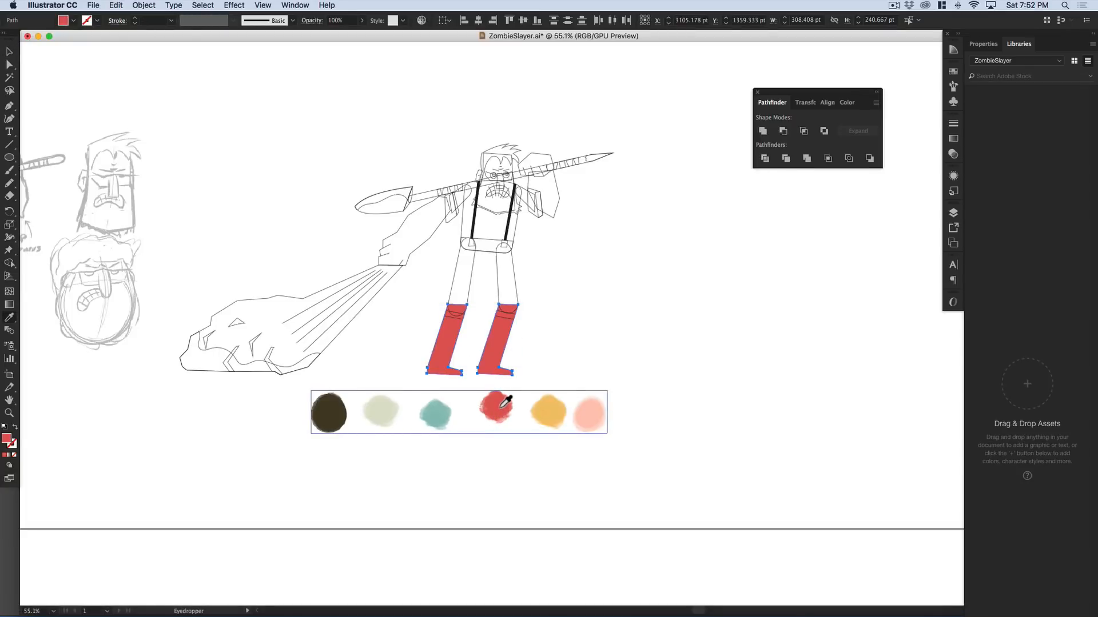
key("v")
left_click(620, 343)
- Draw a small rectangle next to the dark brown swatch and fill it with that swatch's sampled color
left_click_drag(316, 401, 394, 419)
key("space")
key("space")
key("m")
left_click_drag(313, 376, 321, 409)
key("v")
key("i")
left_click(413, 412)
key("v")
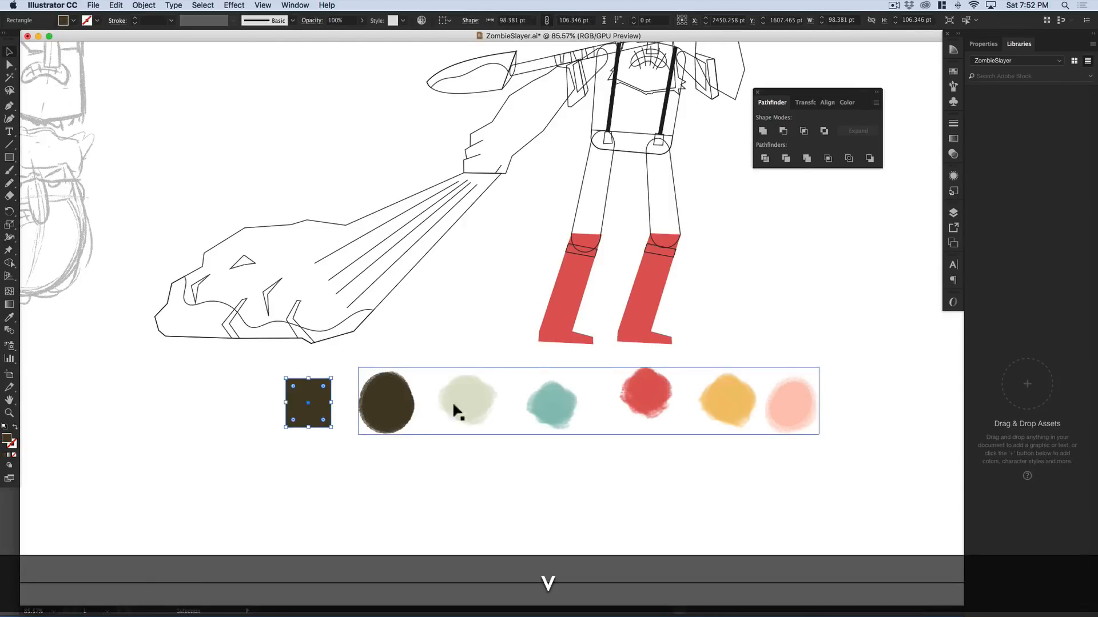
- Switch the color sliders to HSB and darken the brown rectangle to 25% saturation and 21.96% brightness
left_click(849, 101)
left_click(876, 103)
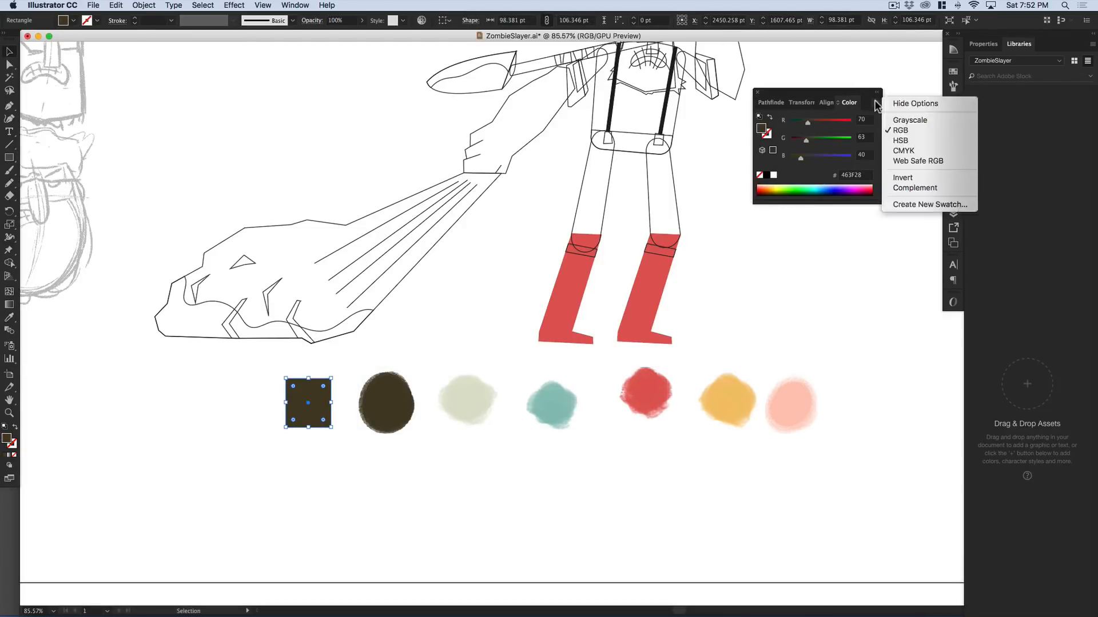
left_click(920, 139)
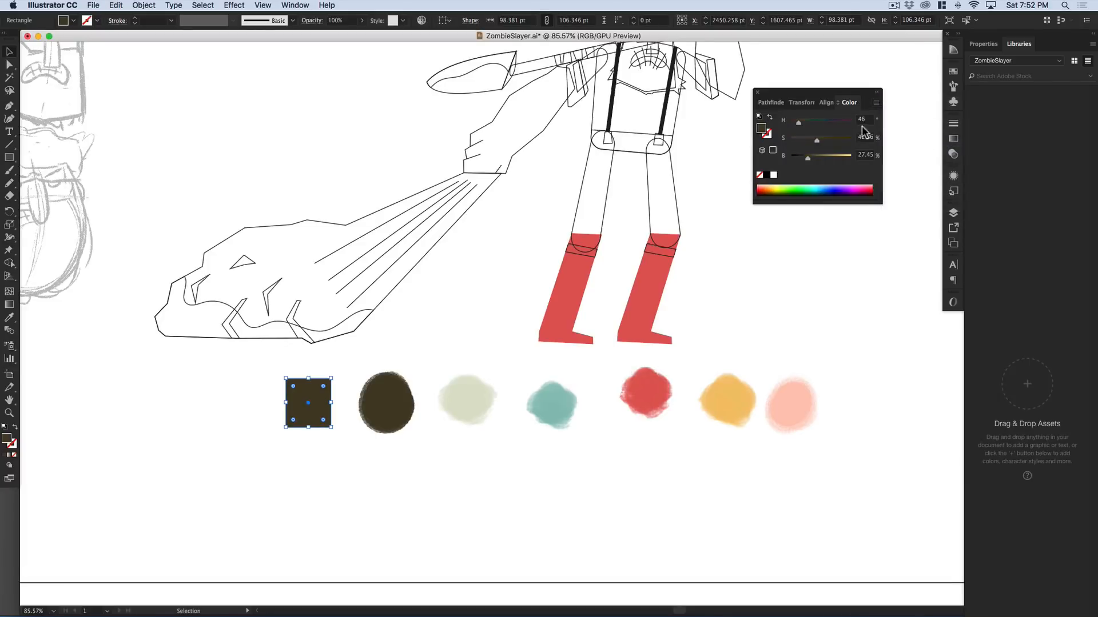
left_click(805, 155)
left_click(806, 140)
left_click(802, 157)
left_click(343, 397)
left_click(320, 418)
left_click_drag(407, 412, 355, 441)
left_click(309, 492)
- Fill both trouser legs with the teal sampled from the color palette
left_click_drag(414, 500, 373, 508)
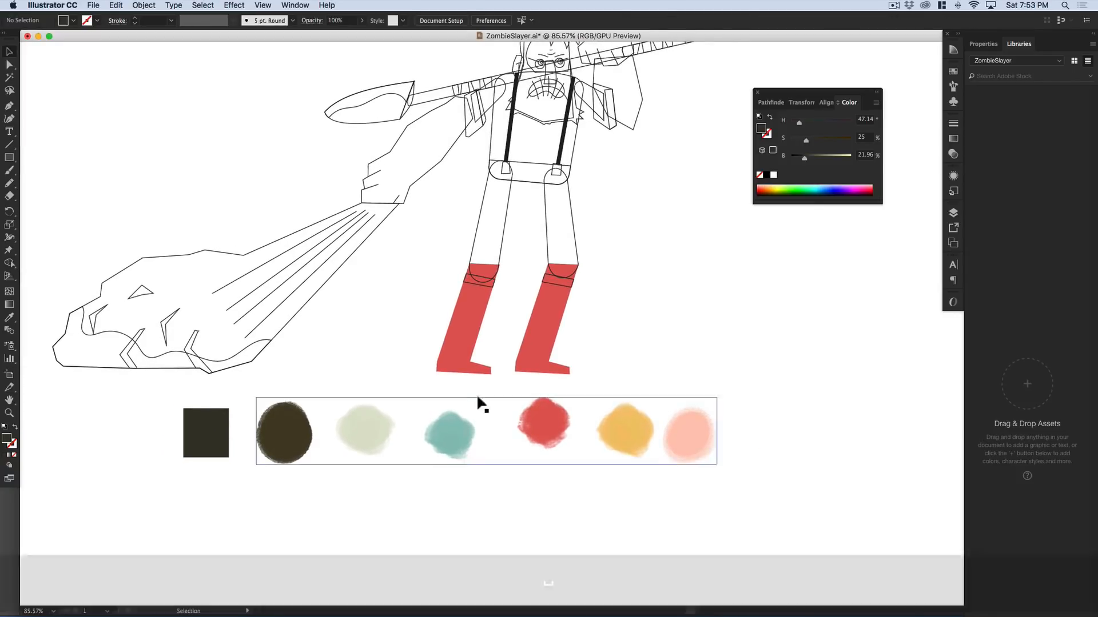
left_click(473, 246)
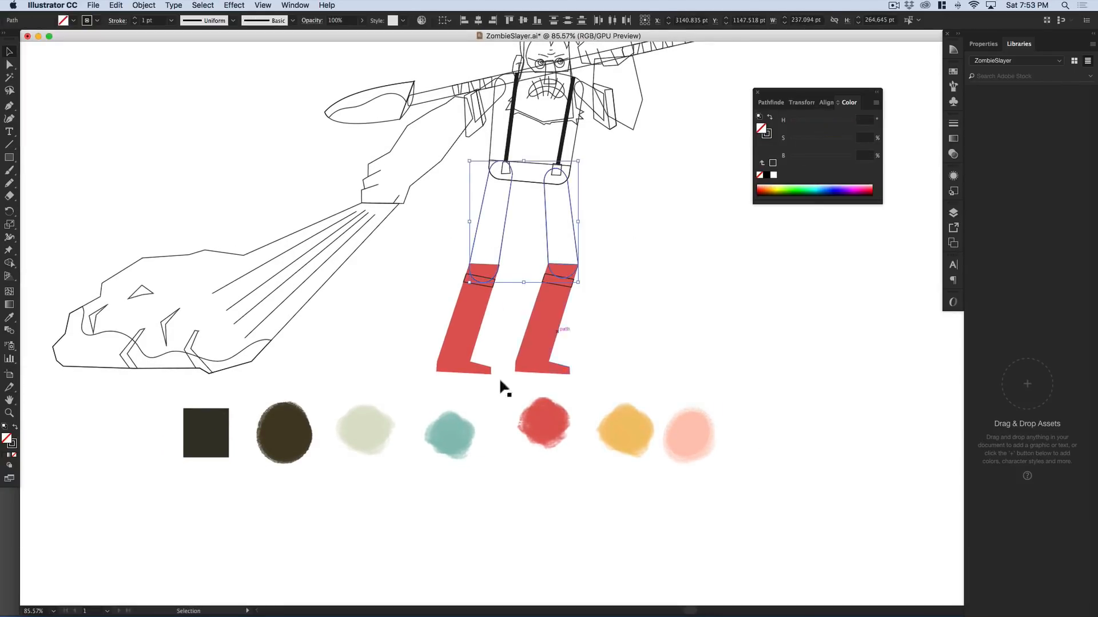
key("i")
left_click(451, 428)
key("v")
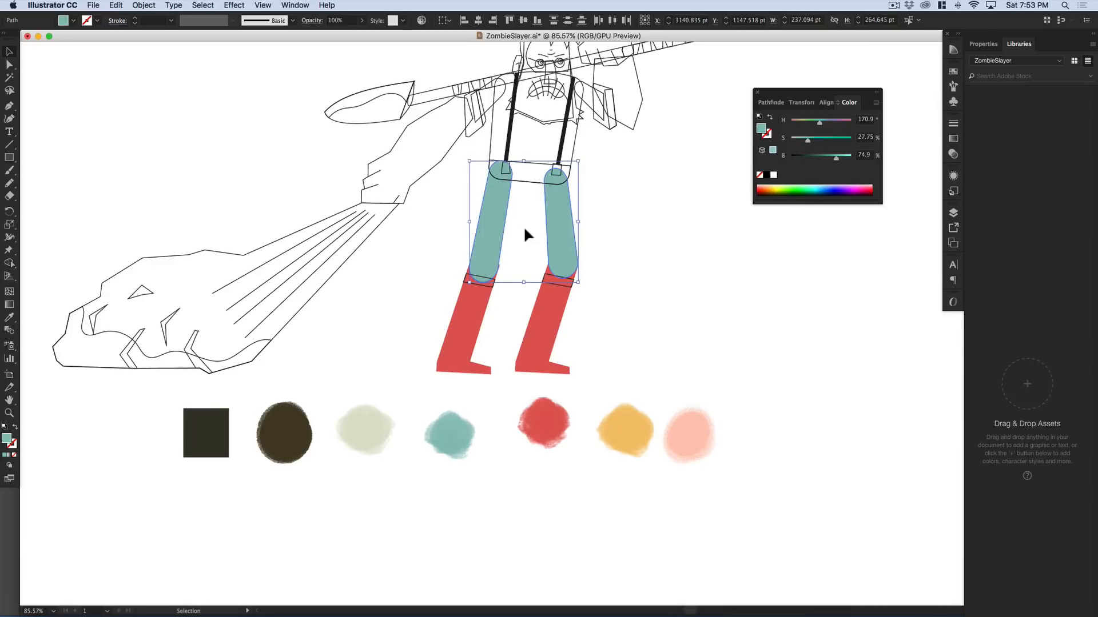
- Send the teal trouser legs to the back, behind the boots, and deselect them
key("shift")
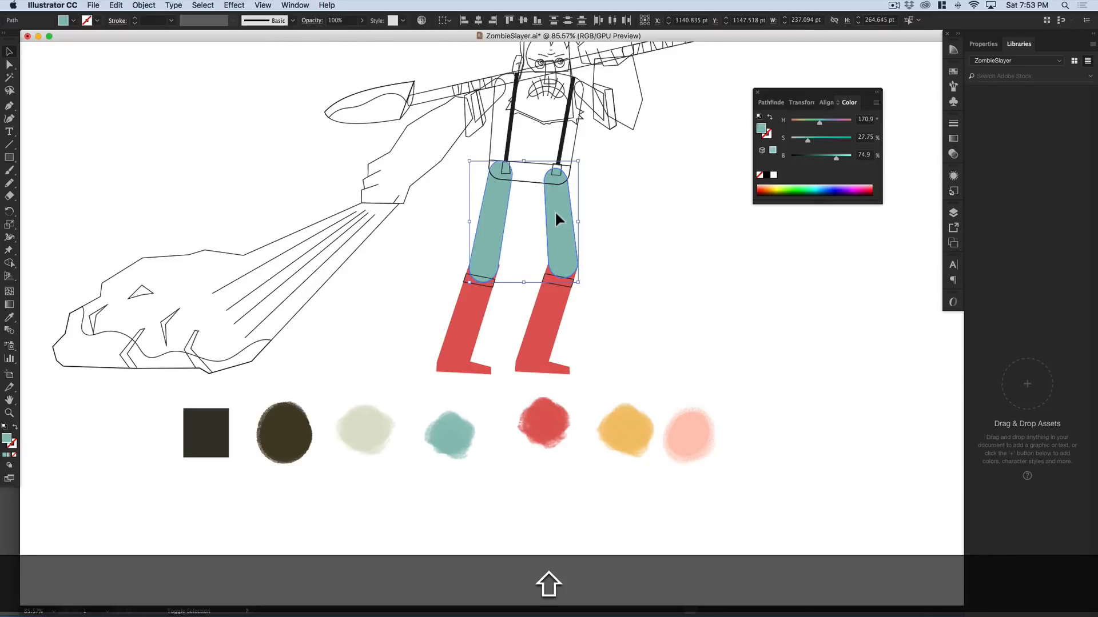
key("super")
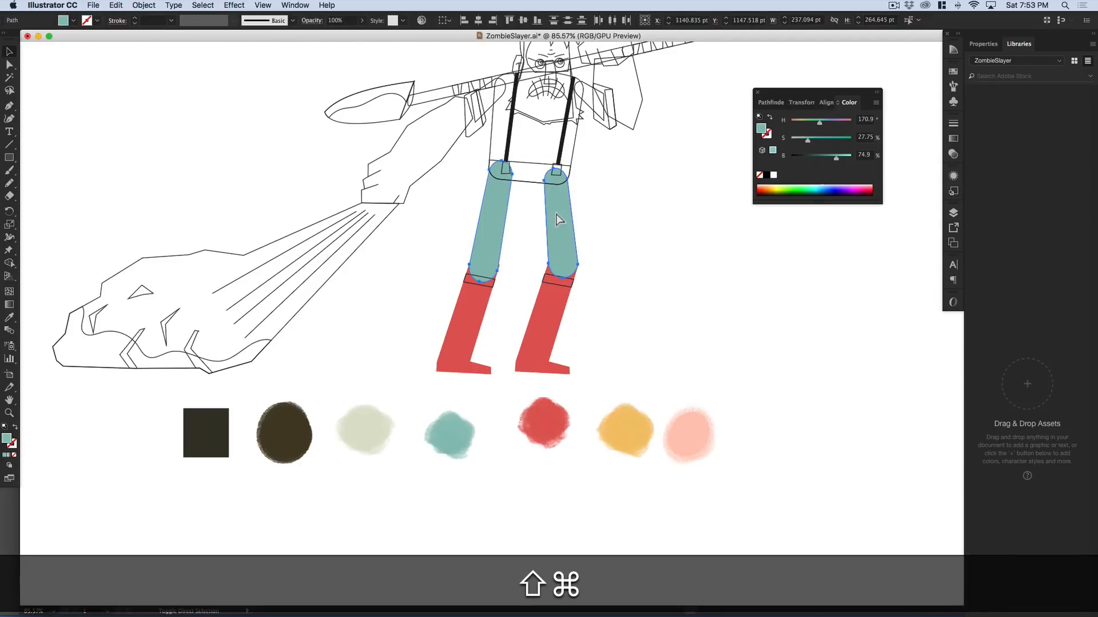
key("shift+super+bracketleft")
left_click(580, 254)
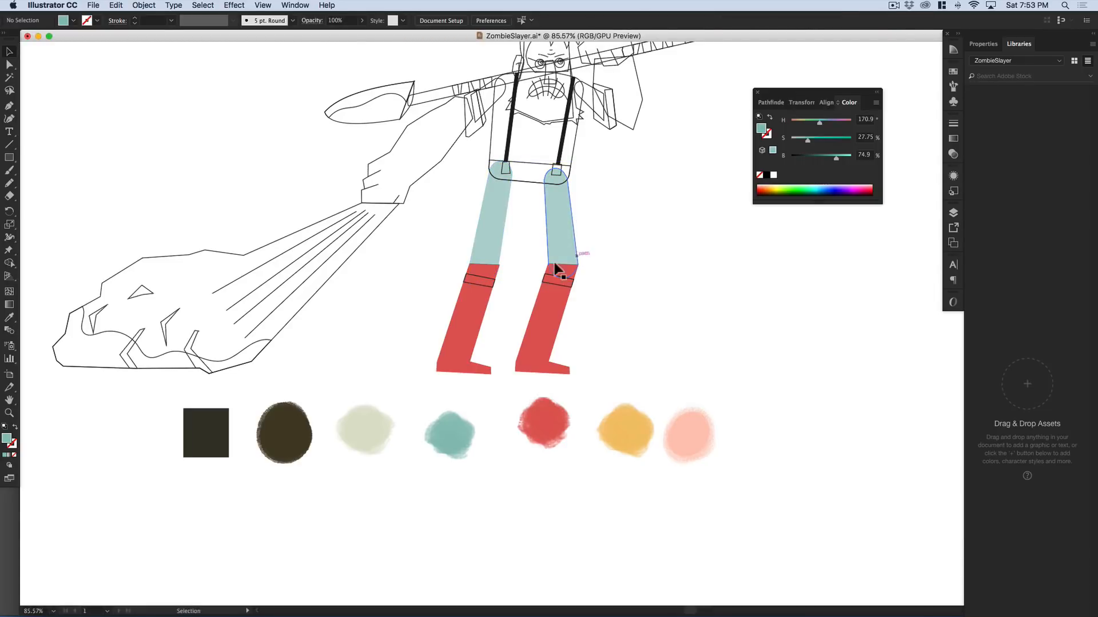
- Unlock the locked Character_sketch.psd image behind the artwork
key("super+minus")
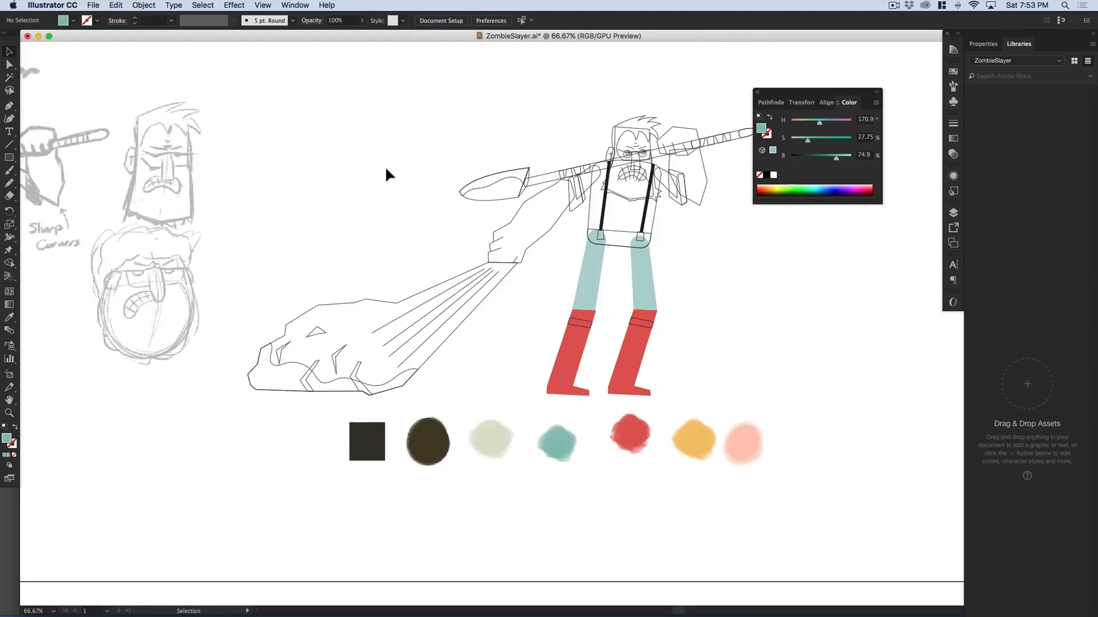
key("super+minus")
key("alt+super+2")
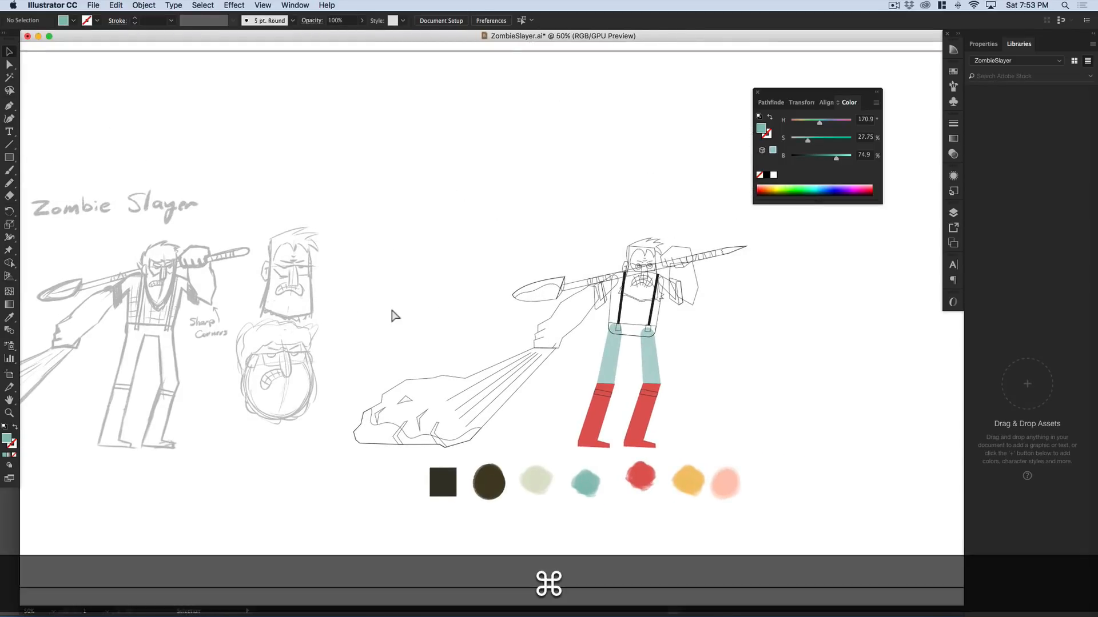
left_click(427, 385, "alt+super")
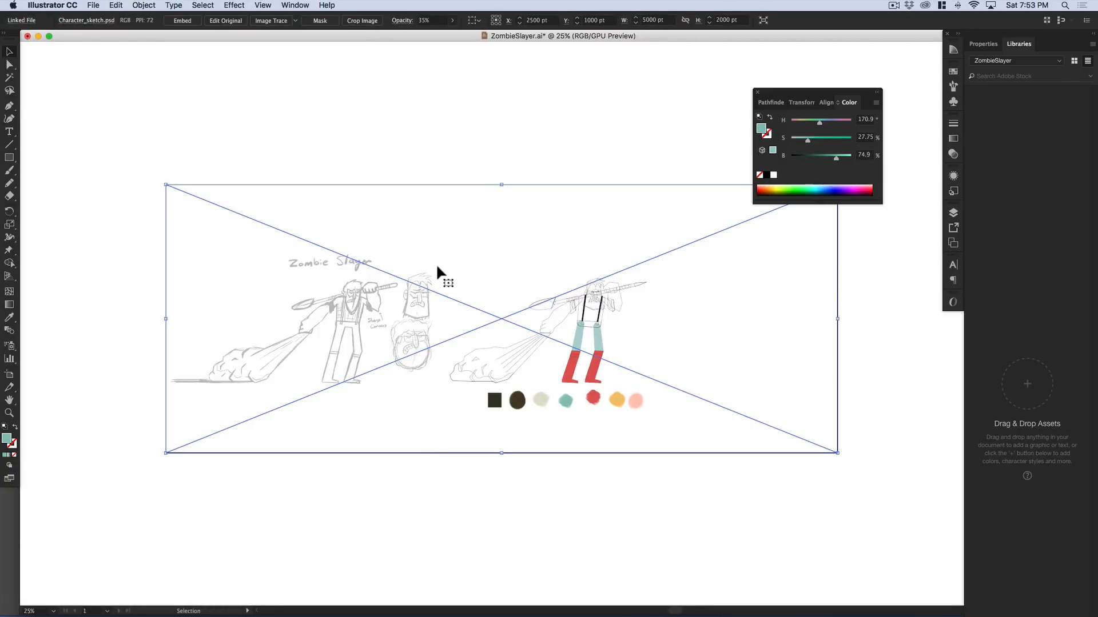
key("BackSpace")
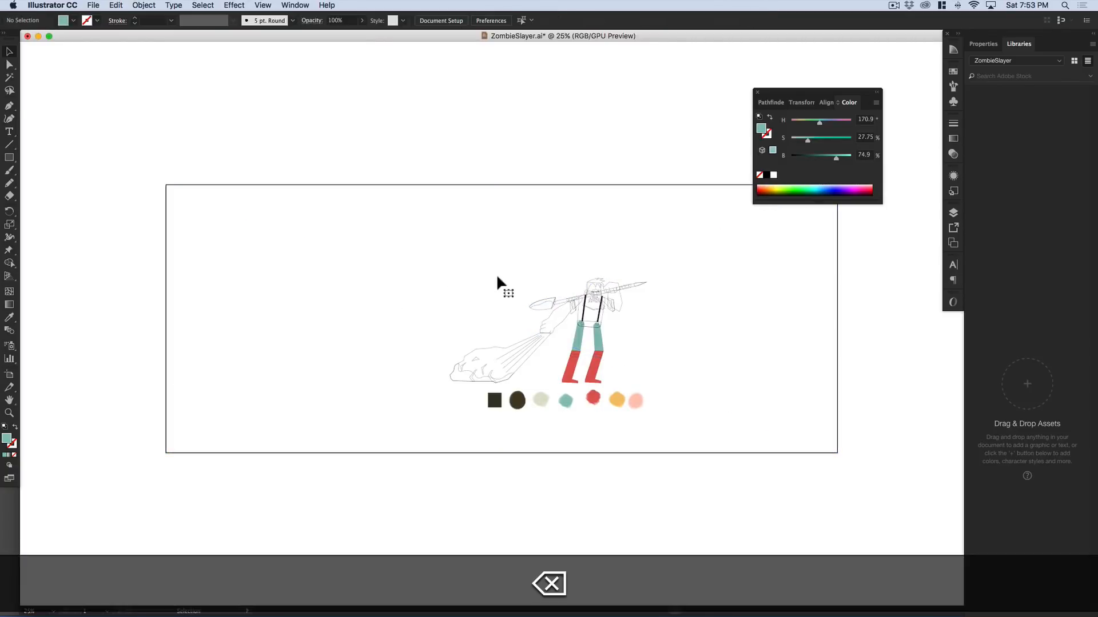
left_click_drag(515, 297, 400, 278)
mouse_move(443, 305)
left_mouse_down()
mouse_move(608, 326)
mouse_move(460, 326)
left_mouse_up()
key("super+z")
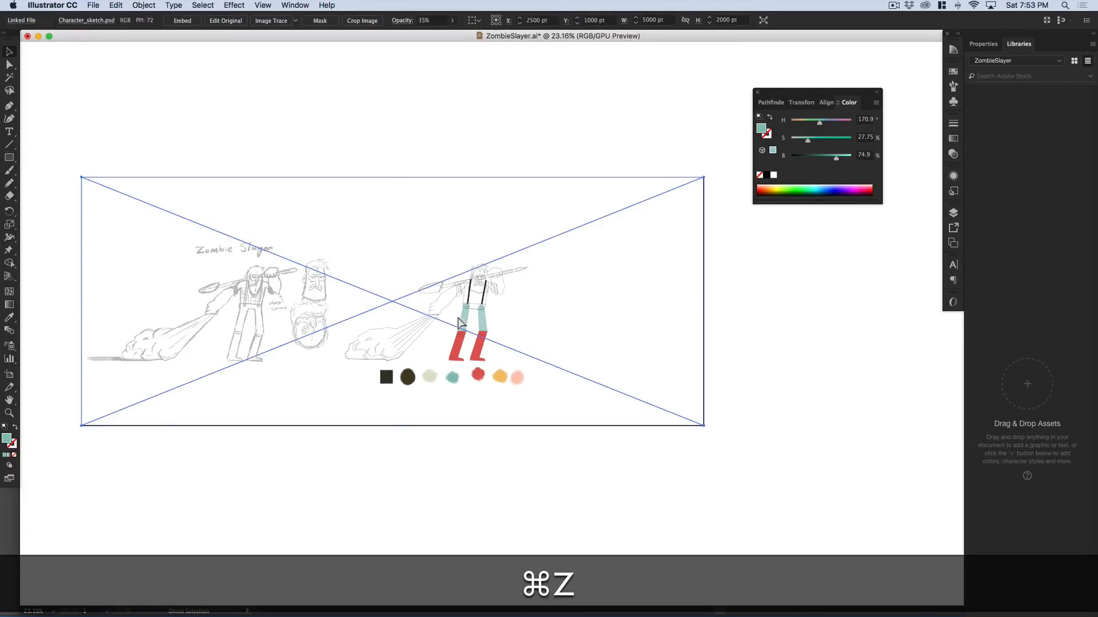
- Hide the sketch image so only the vector character and the color palette are displayed
key("super+3")
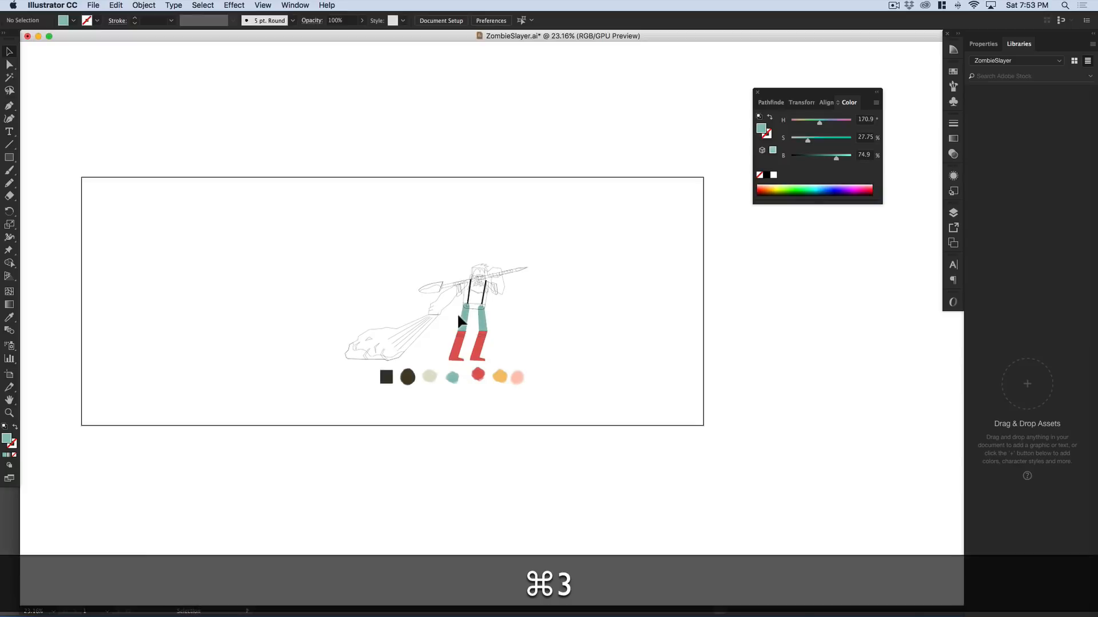
key("super")
key("super+z")
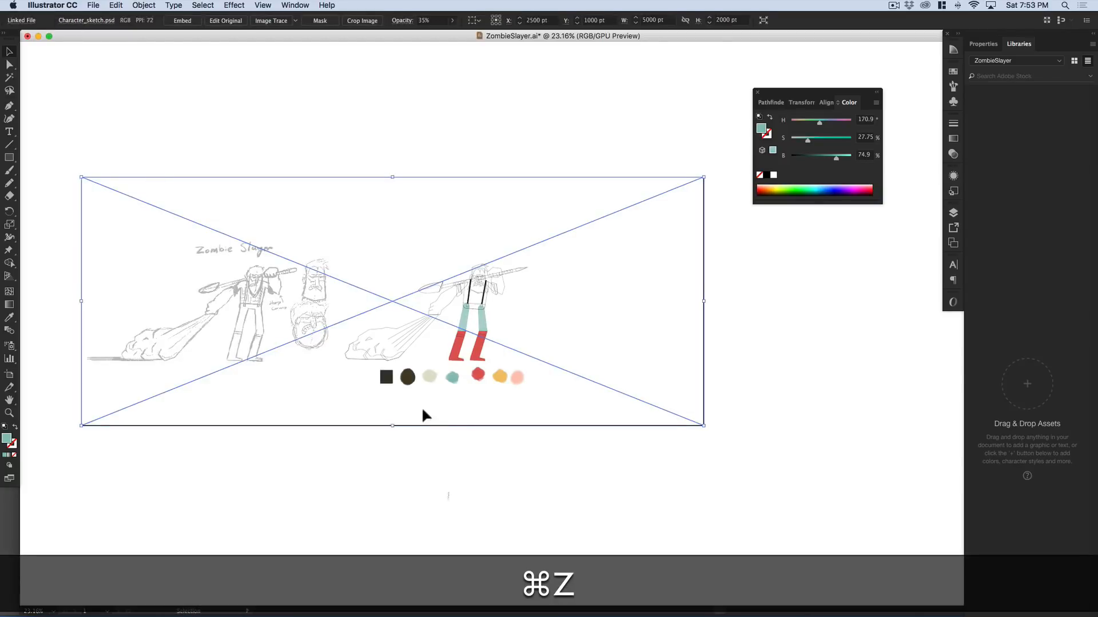
key("super+3")
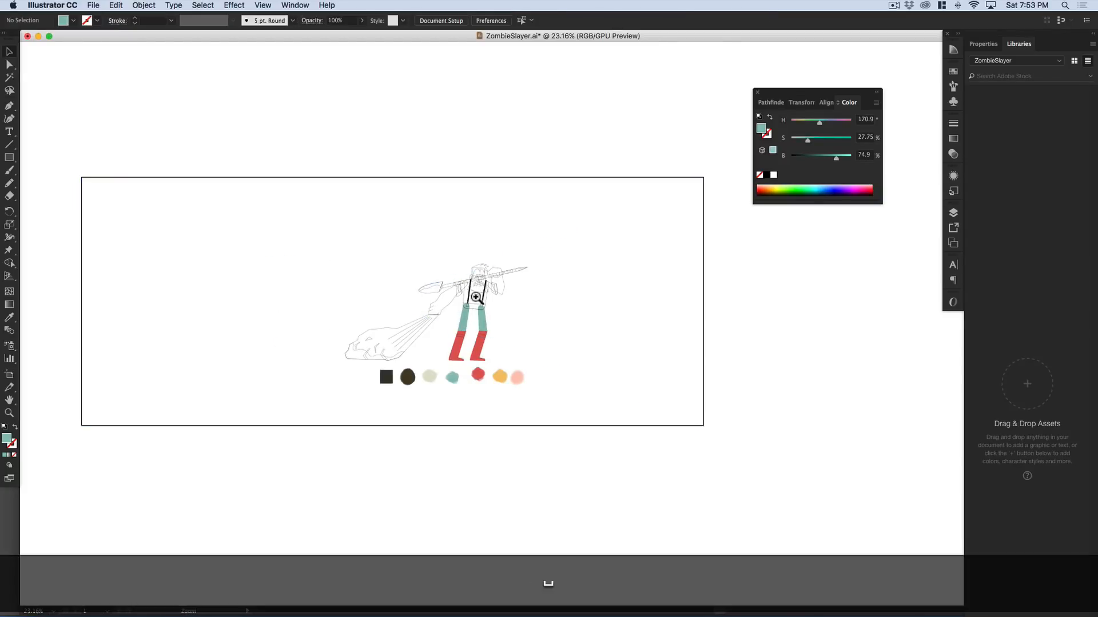
- Fill the bands across both boots with the color of the dark rectangle and deselect them
scroll(654, 362, "up", 5)
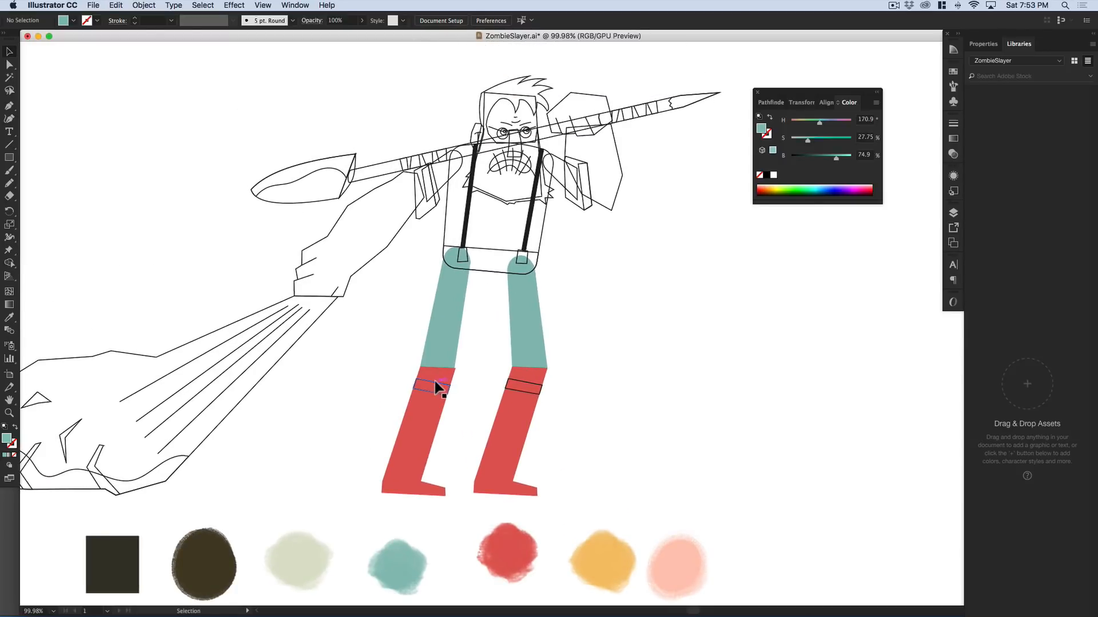
left_click(436, 384)
left_click(509, 386, "shift")
key("i")
left_click(111, 544)
key("v")
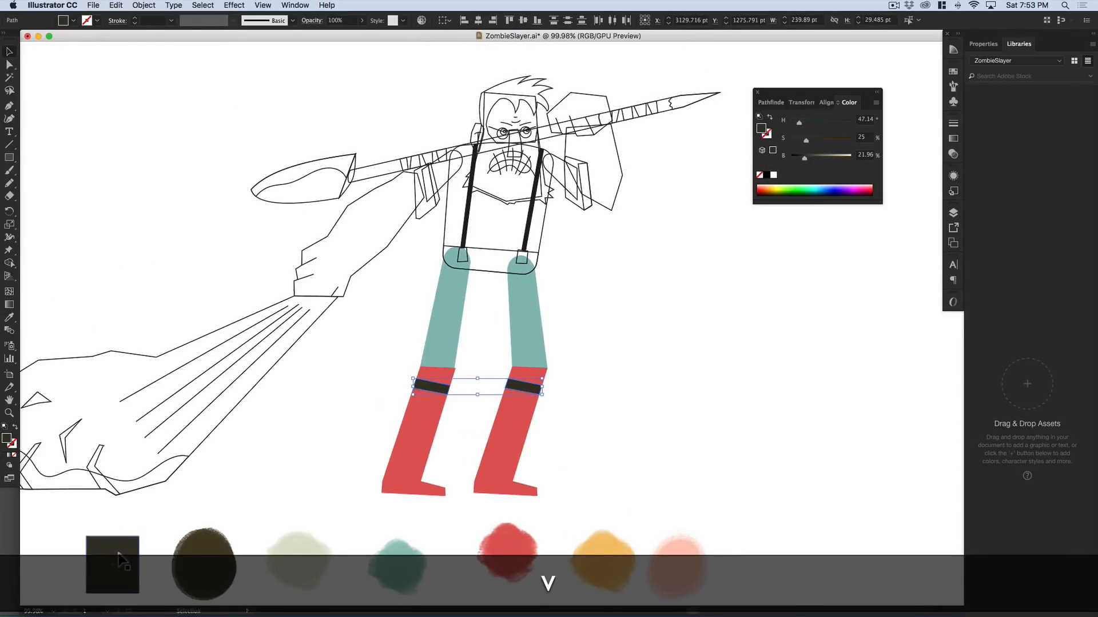
left_click(239, 514)
- Fill the waistband shape above the trouser legs with the legs' teal and deselect it
scroll(474, 383, "right", 1)
scroll(474, 383, "up", 1)
key("space")
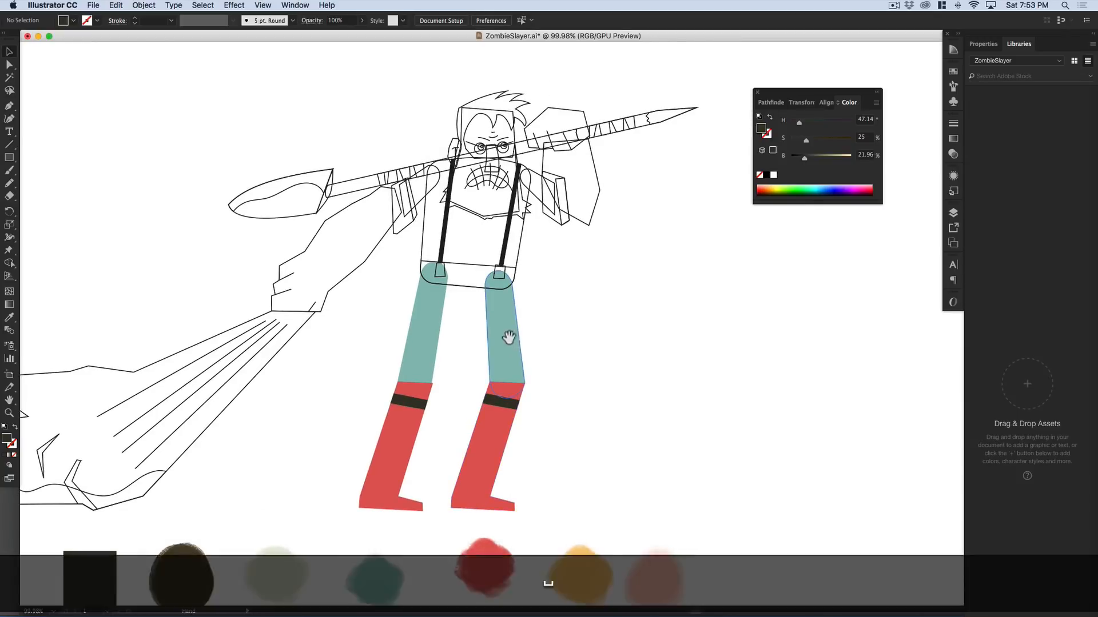
scroll(508, 338, "up", 1)
left_click(455, 307)
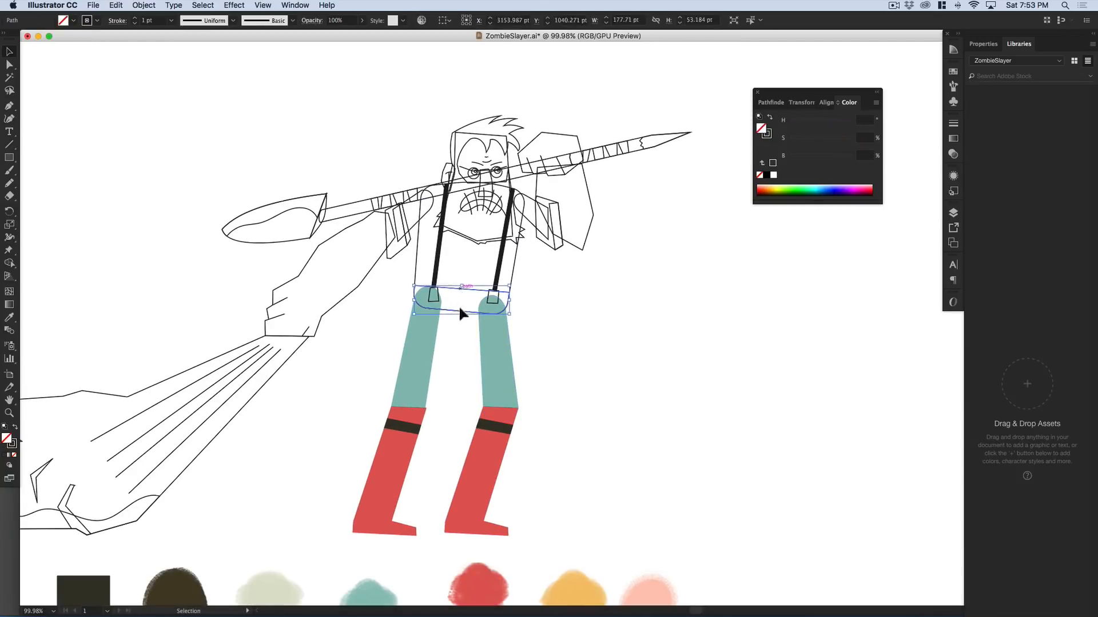
key("i")
left_click(503, 337)
key("v")
left_click(575, 337)
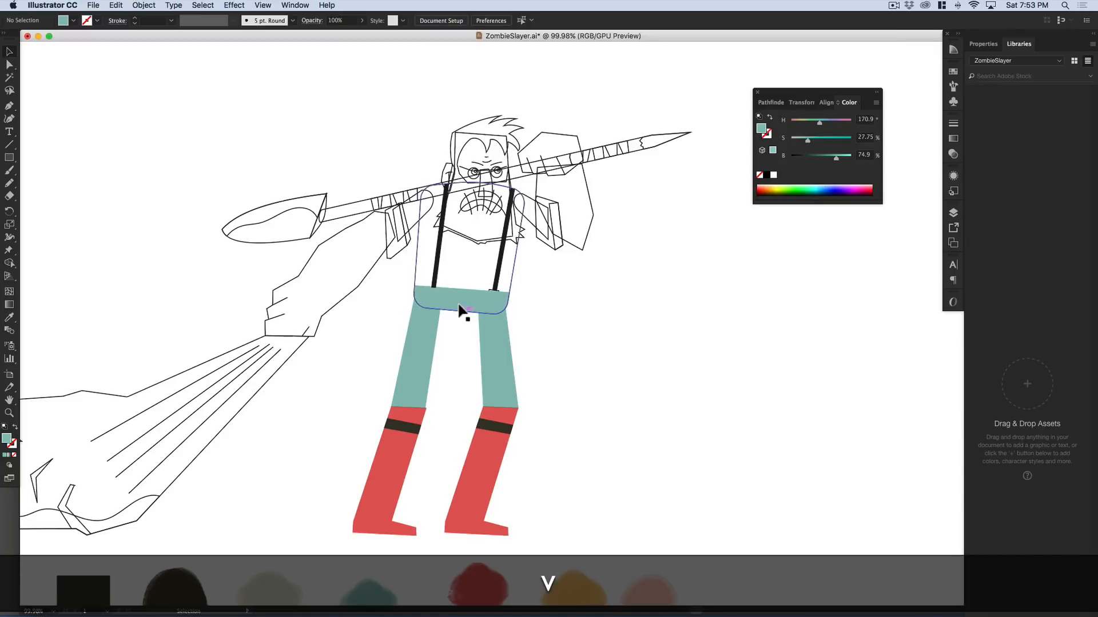
- Ungroup the line art containing the torso, arms and shovel, and deselect its pieces
left_click(415, 265)
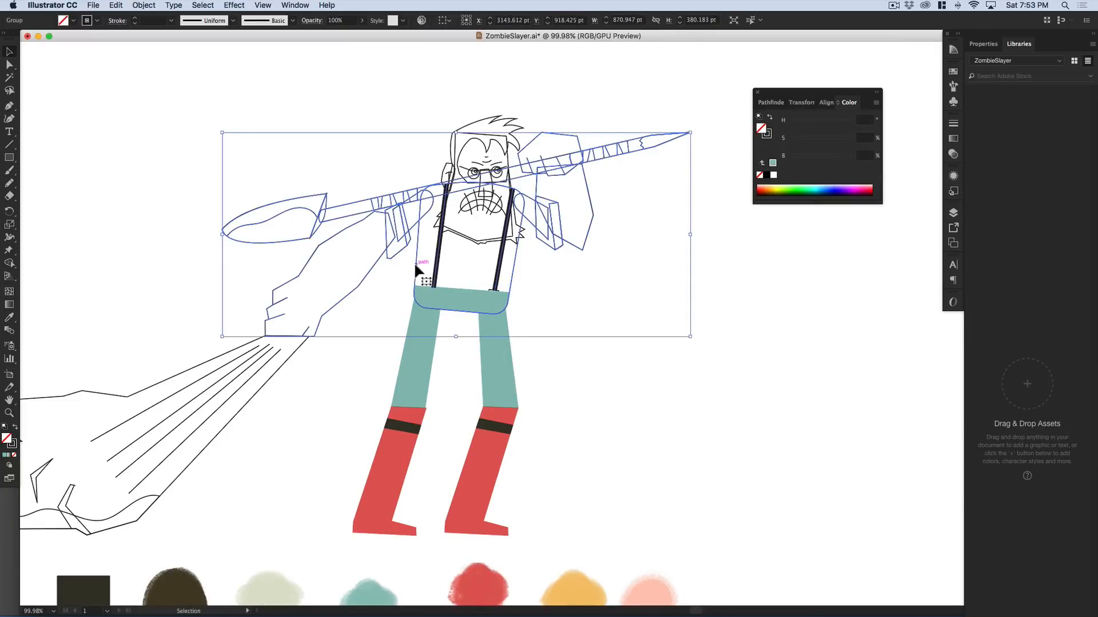
key("shift+super+g")
left_click(472, 275)
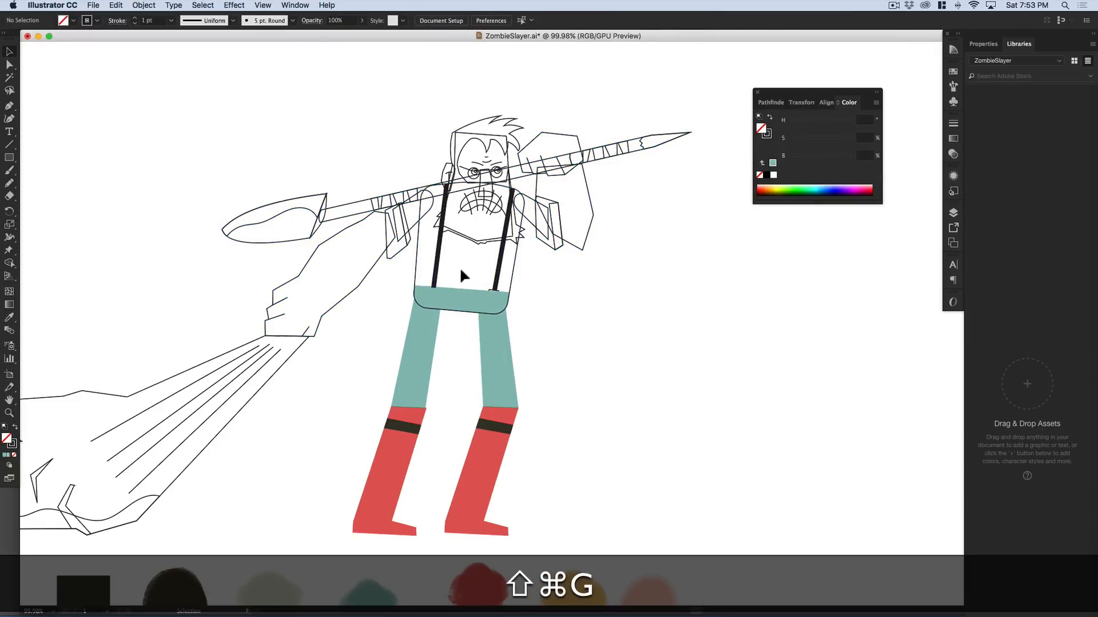
- Fill the torso shape with the boots' red and deselect it
left_click(416, 270)
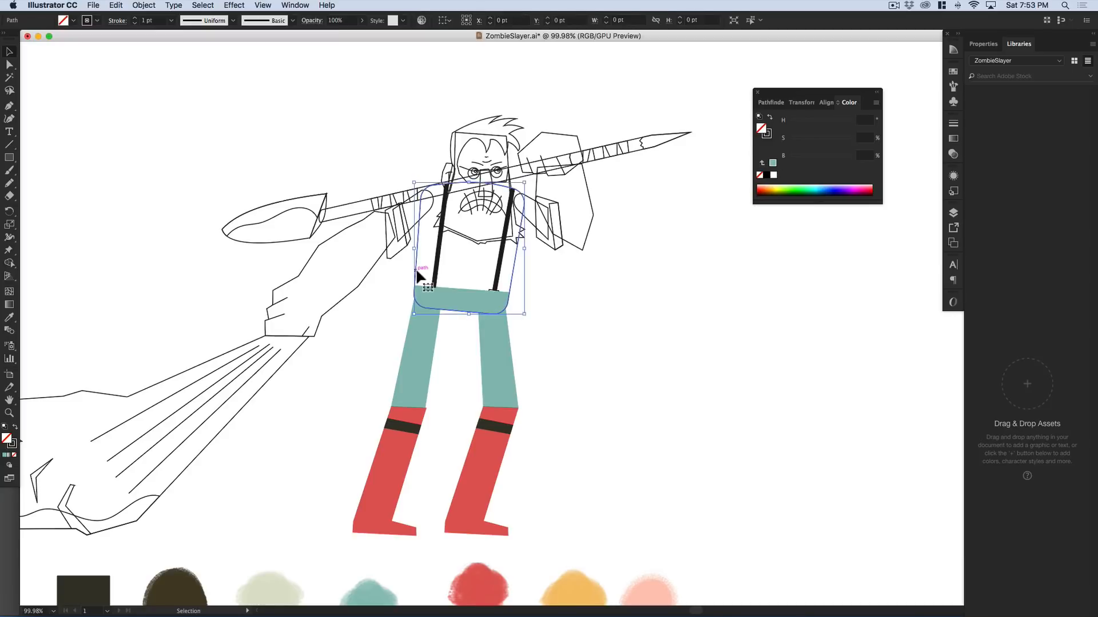
key("i")
left_click(488, 435)
key("v")
left_click(595, 433)
- Send the red torso to the back, behind the teal waistband, and deselect it
left_click(468, 290)
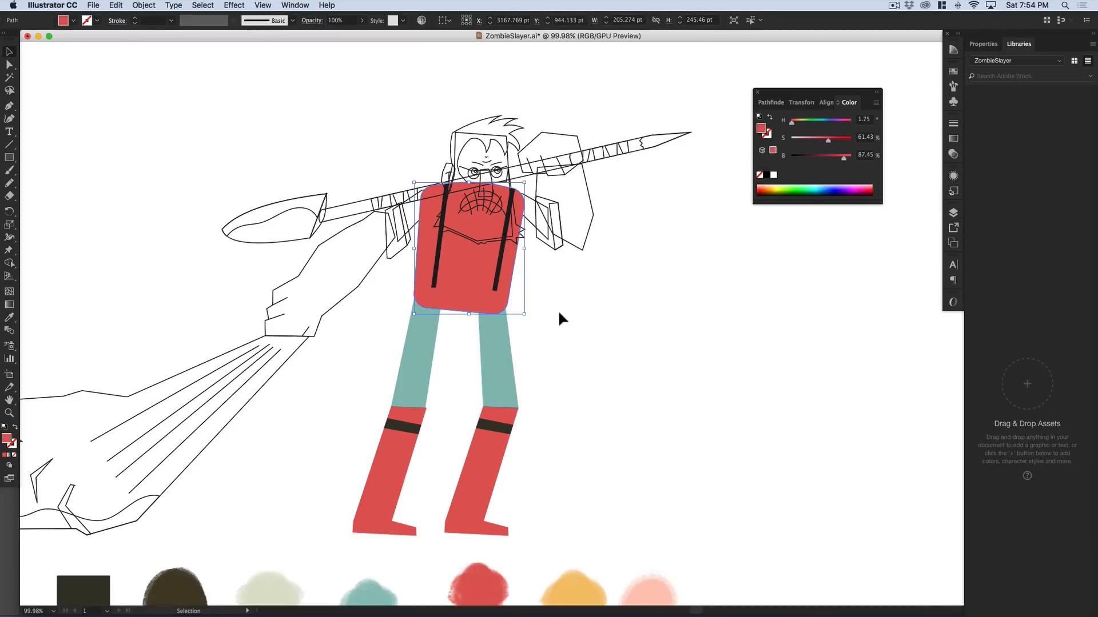
key("shift+super")
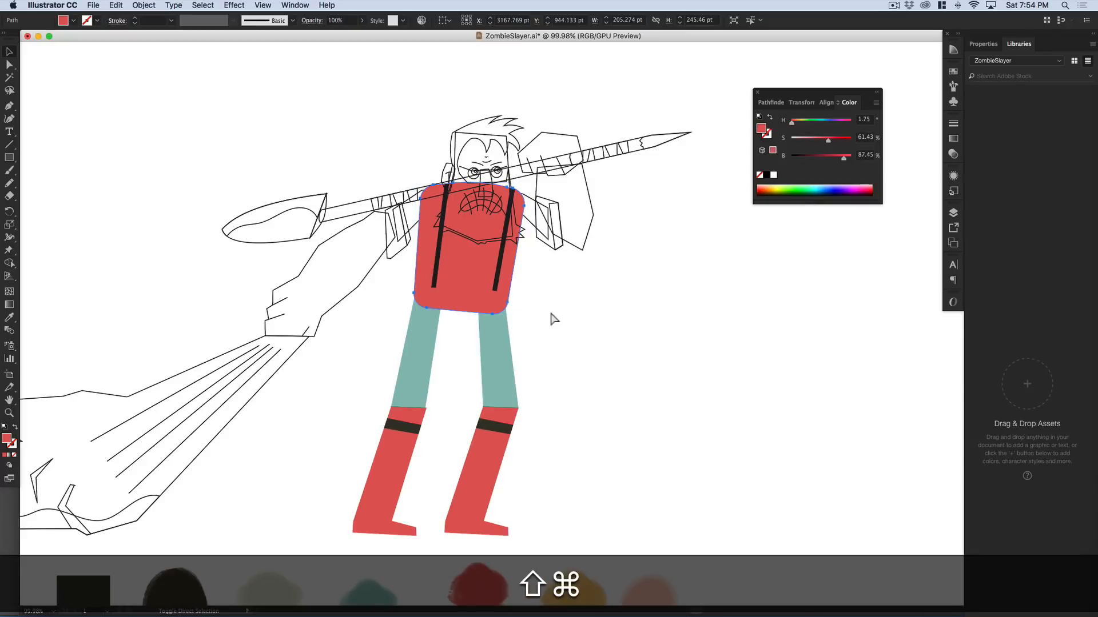
key("shift+super+bracketleft")
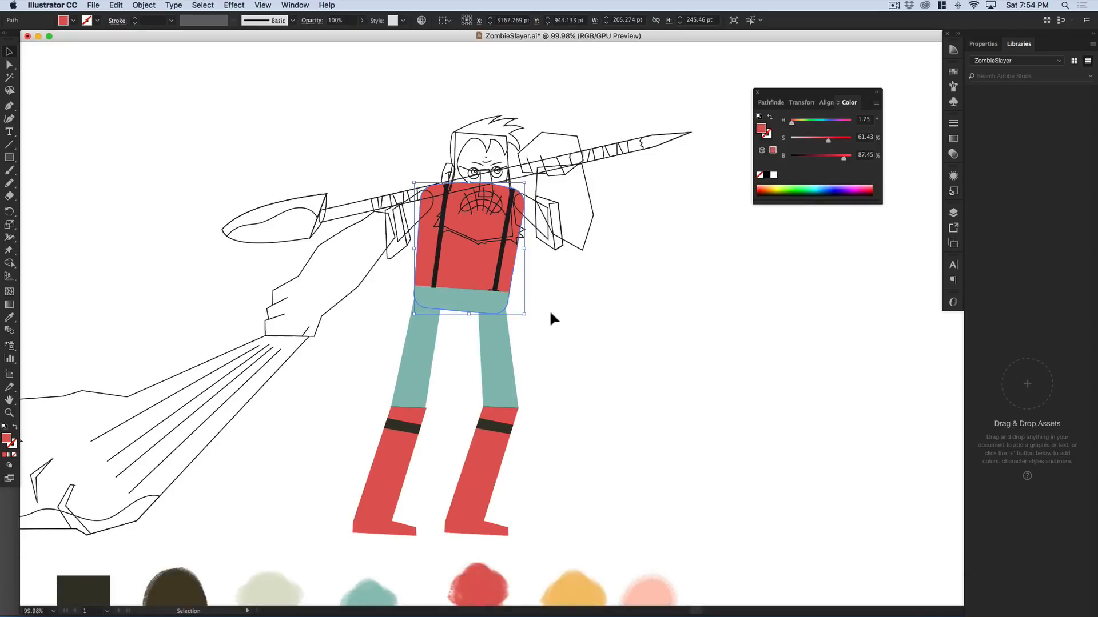
left_click(569, 315)
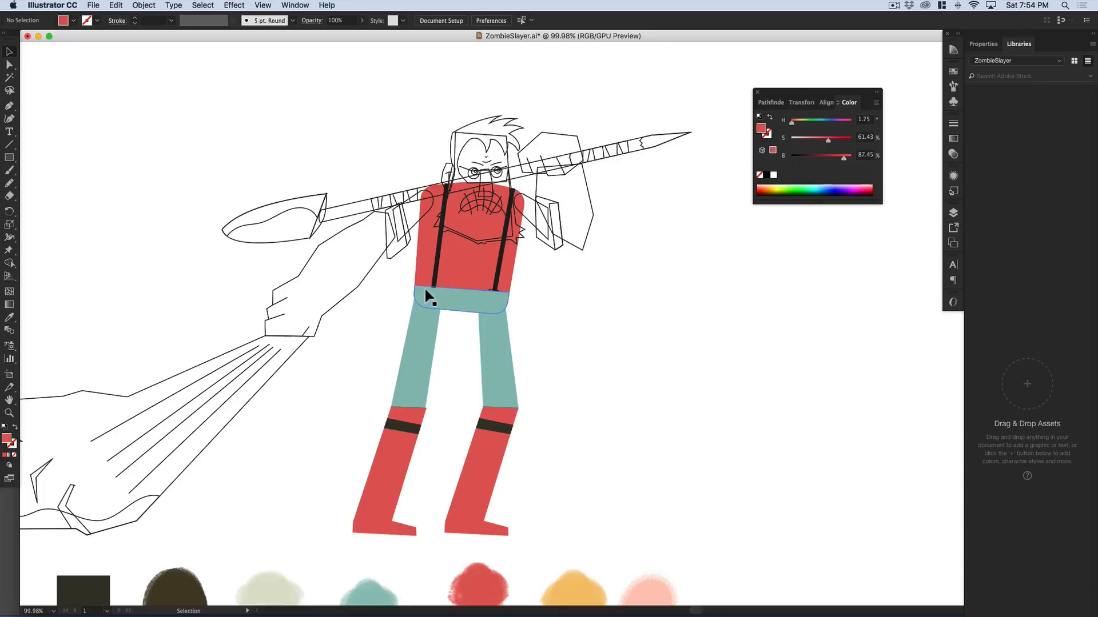
- Send the teal waistband and the red torso together to the back and deselect them
left_click_drag(464, 296, 464, 296)
left_click(460, 322)
left_click(460, 293)
left_click(457, 276, "shift")
key("shift+super+bracketleft")
left_click(512, 302)
- Fill both suspender clips on the waistband with the dark color of the boot bands
left_click_drag(449, 297, 573, 307)
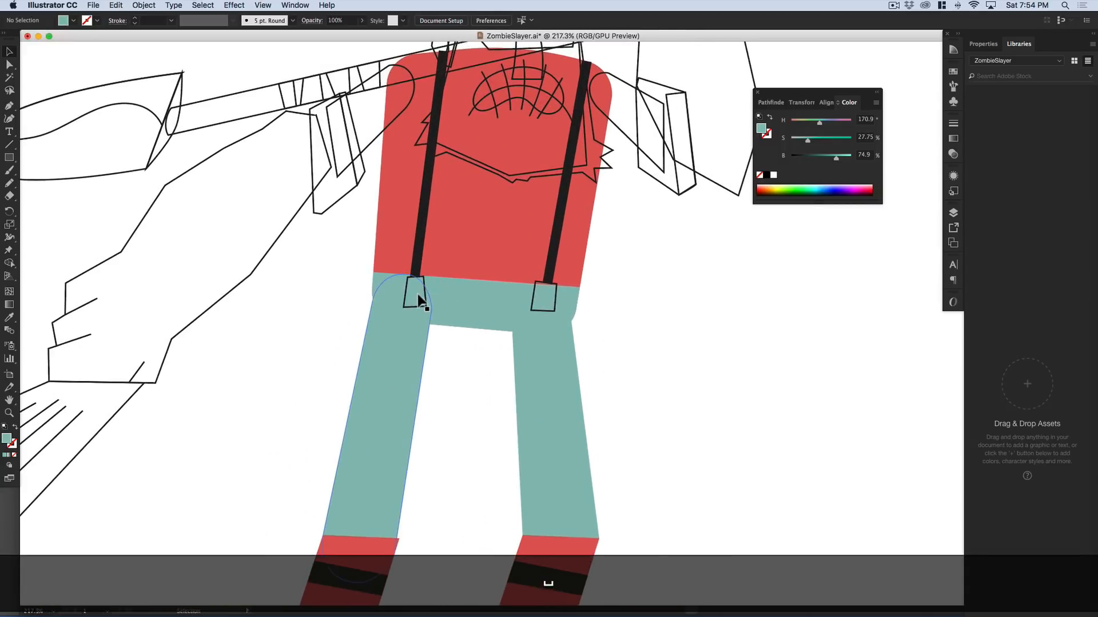
left_click(422, 290)
left_click(535, 295, "shift")
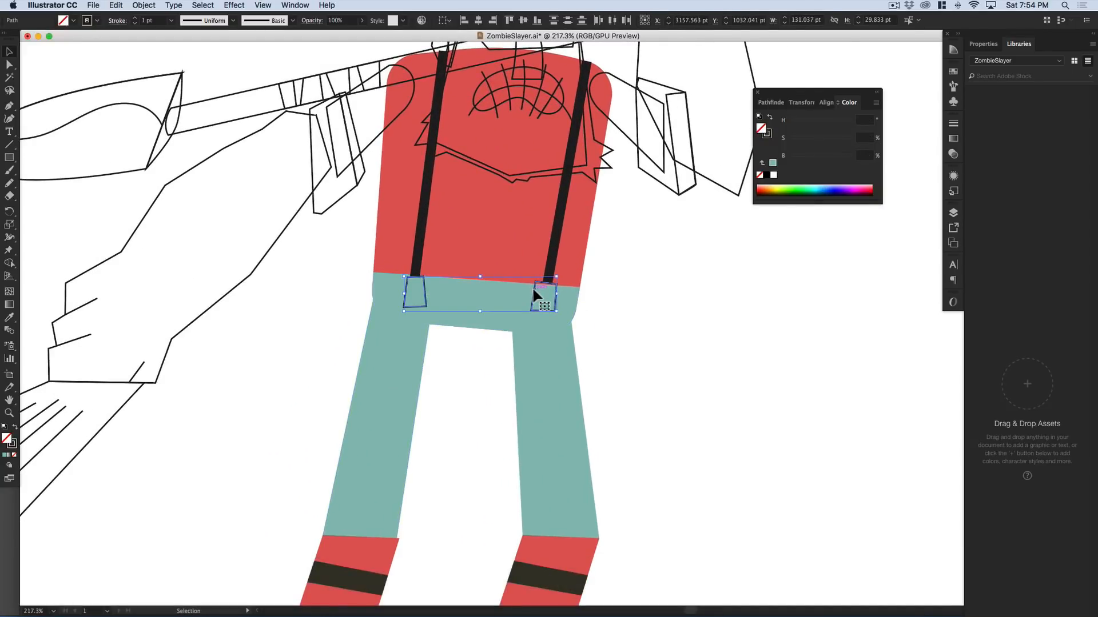
key("i")
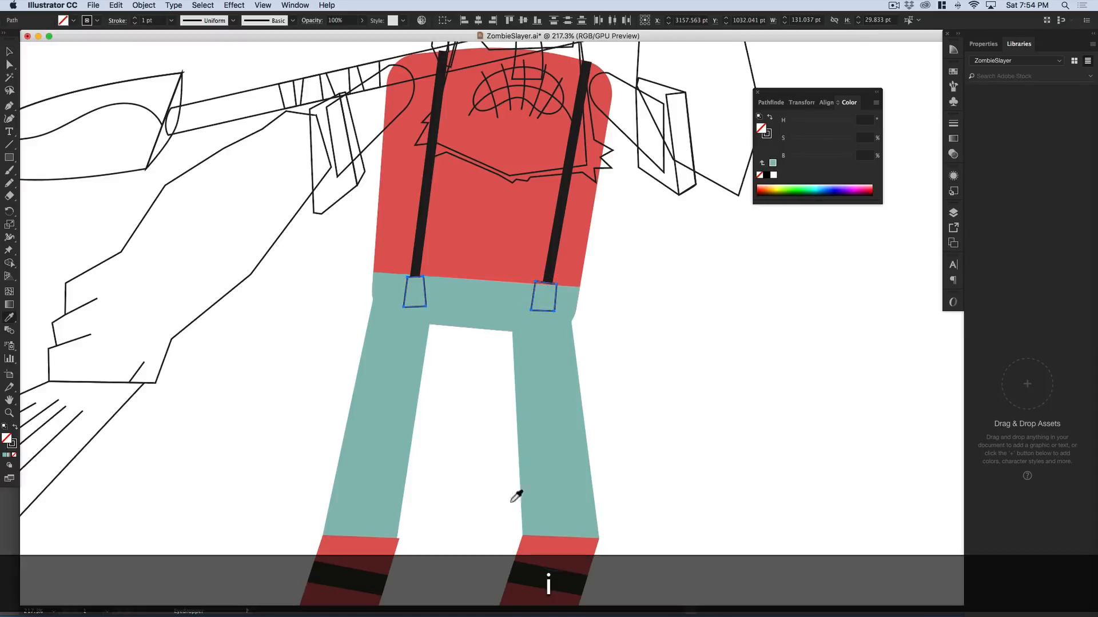
left_click(558, 570)
key("v")
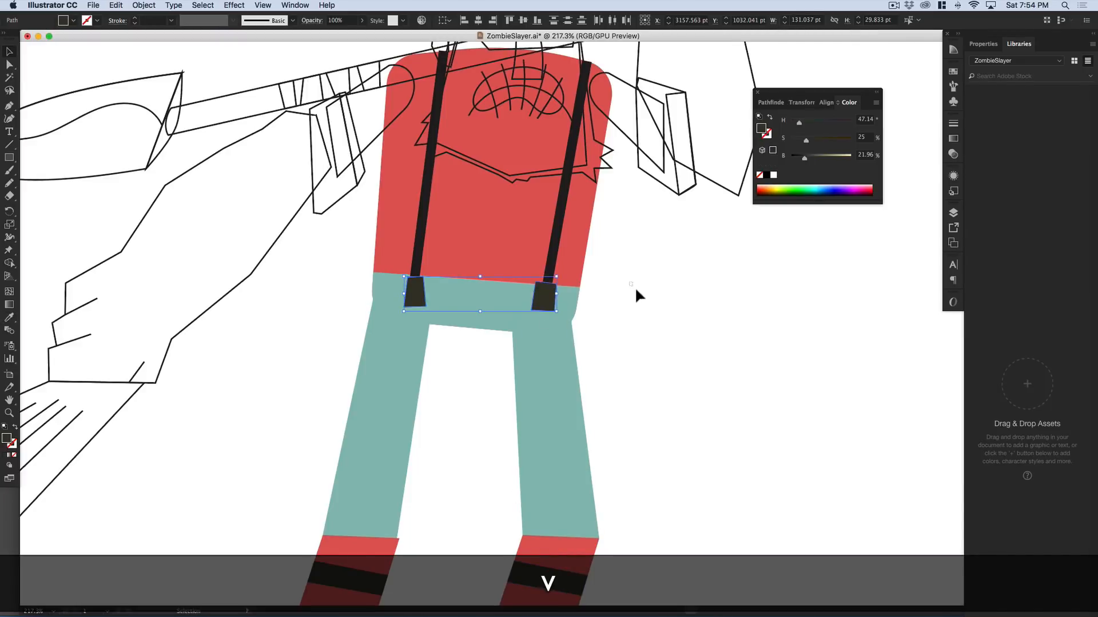
- Select both suspender straps on the red shirt, keeping the dark boot bands within view for sampling
left_click(552, 262)
left_click(421, 246, "shift")
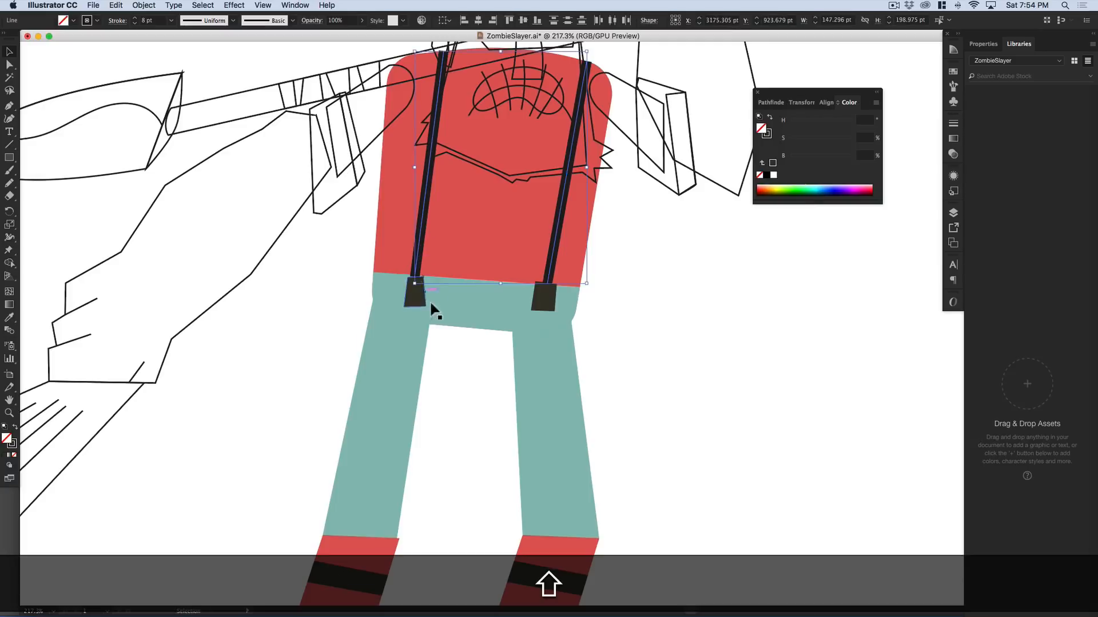
left_click_drag(478, 395, 476, 373)
left_click(507, 369, "alt+super")
left_click_drag(530, 432, 544, 408)
left_click_drag(491, 306, 490, 330)
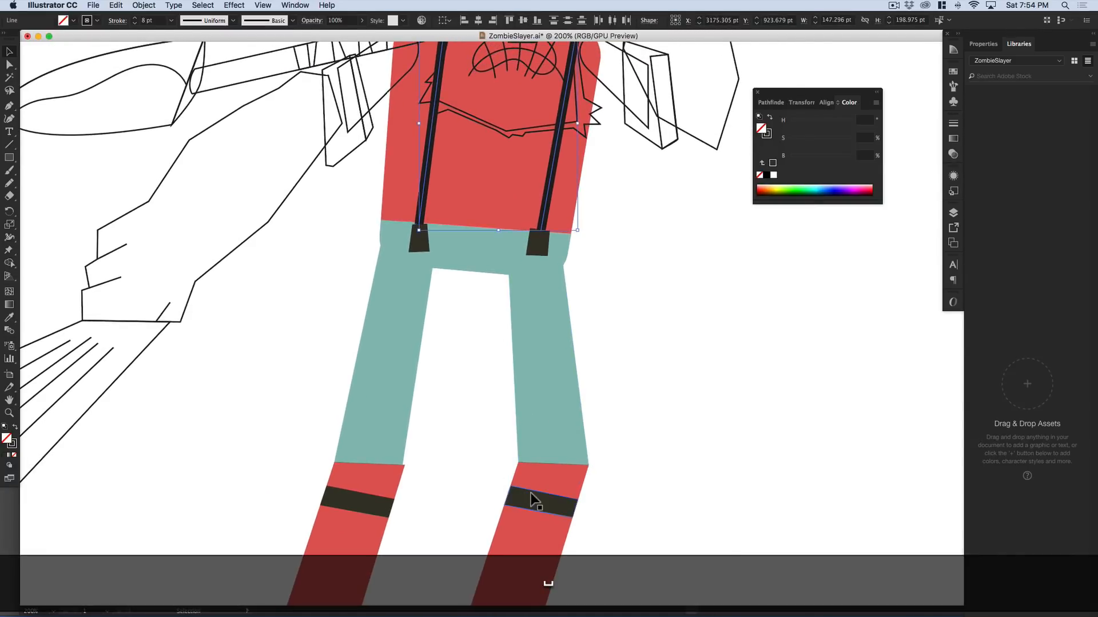
key("i")
left_click(532, 491)
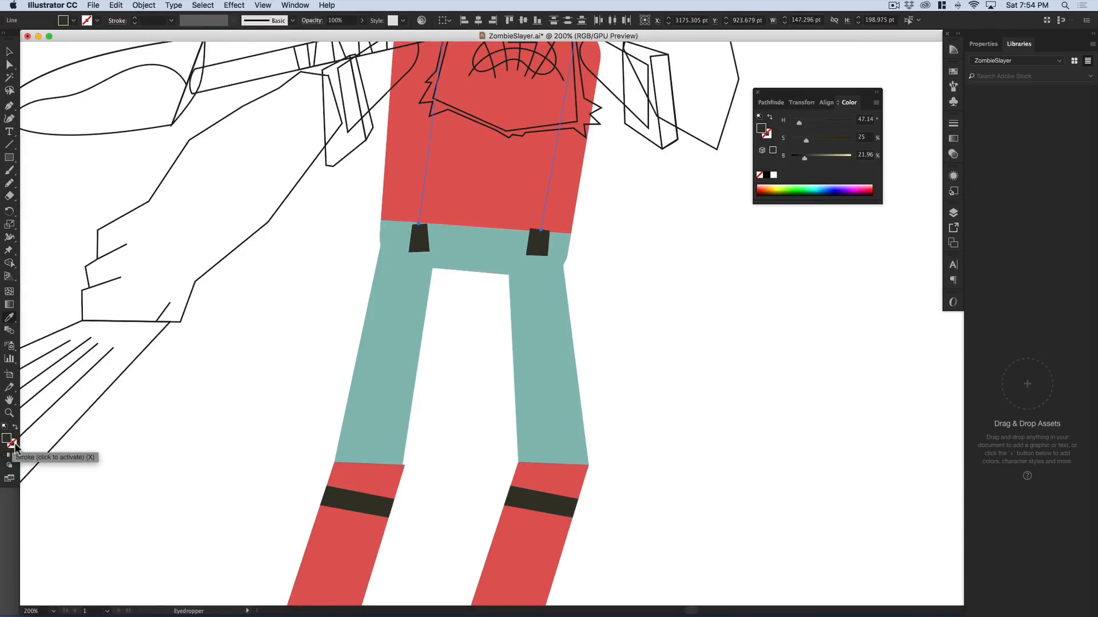
key("shift+super+z")
key("super+z")
- Apply only the boot bands' dark color to the strokes of both suspender straps, keeping them as lines
key("x")
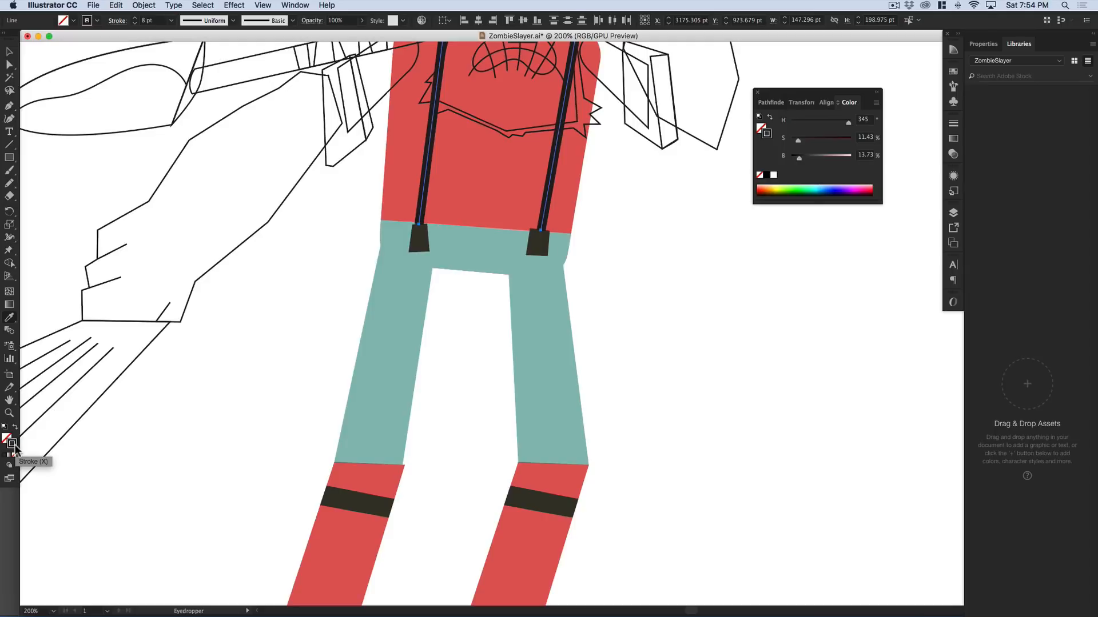
key("i")
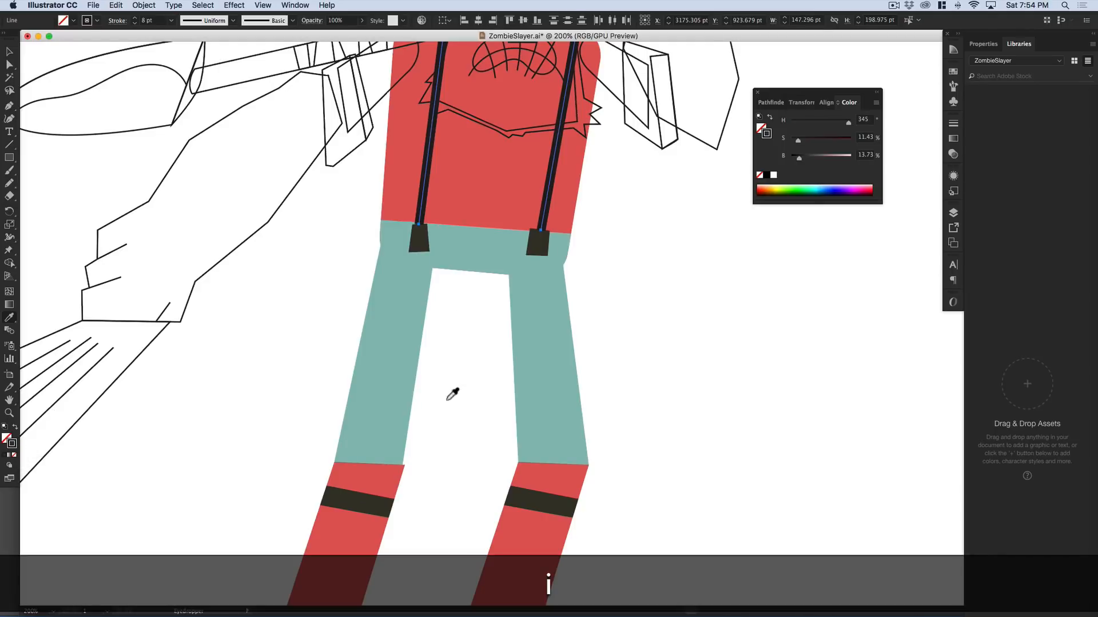
key("shift")
left_click(347, 496, "shift")
key("v")
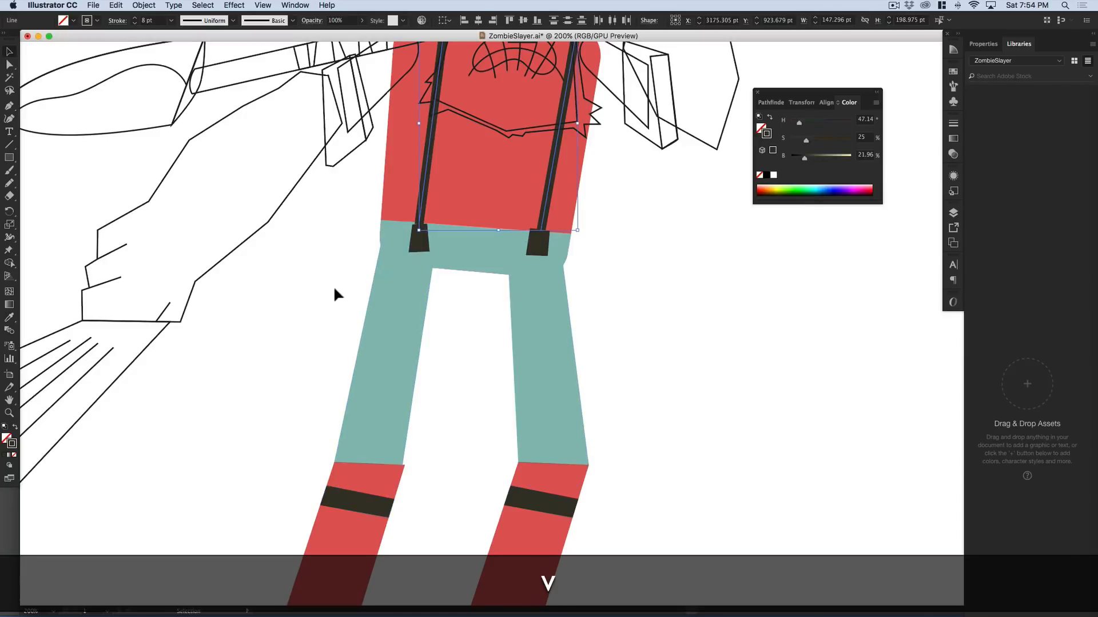
- Extend the lower end of the suspender strap nearest the raised shovel blade down into its clip and deselect it
left_click_drag(490, 208, 401, 247)
key("a")
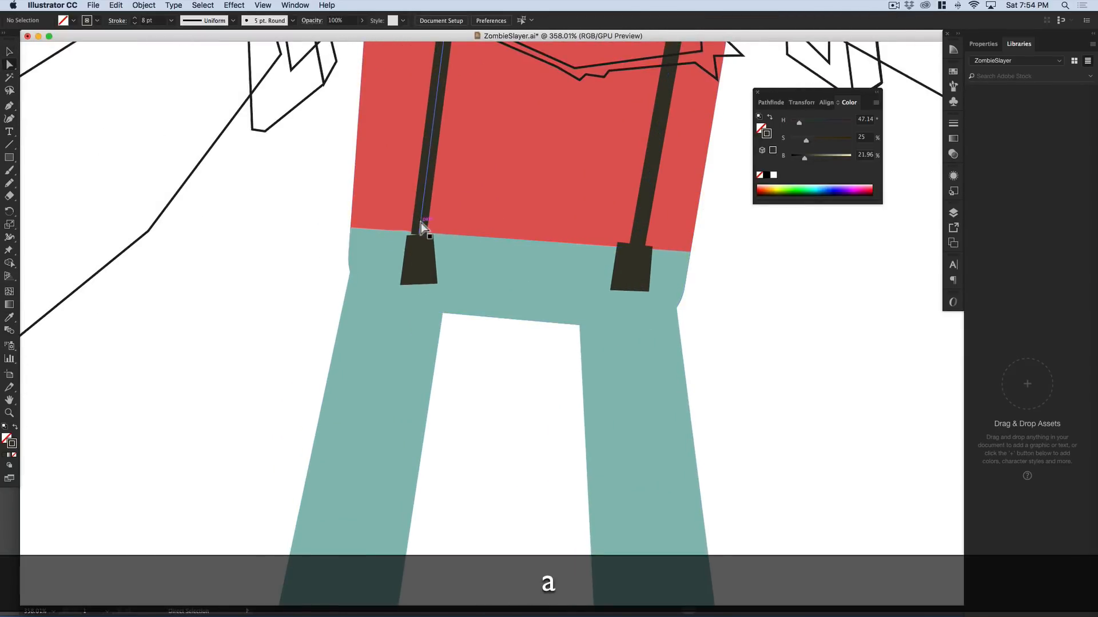
left_click(419, 230)
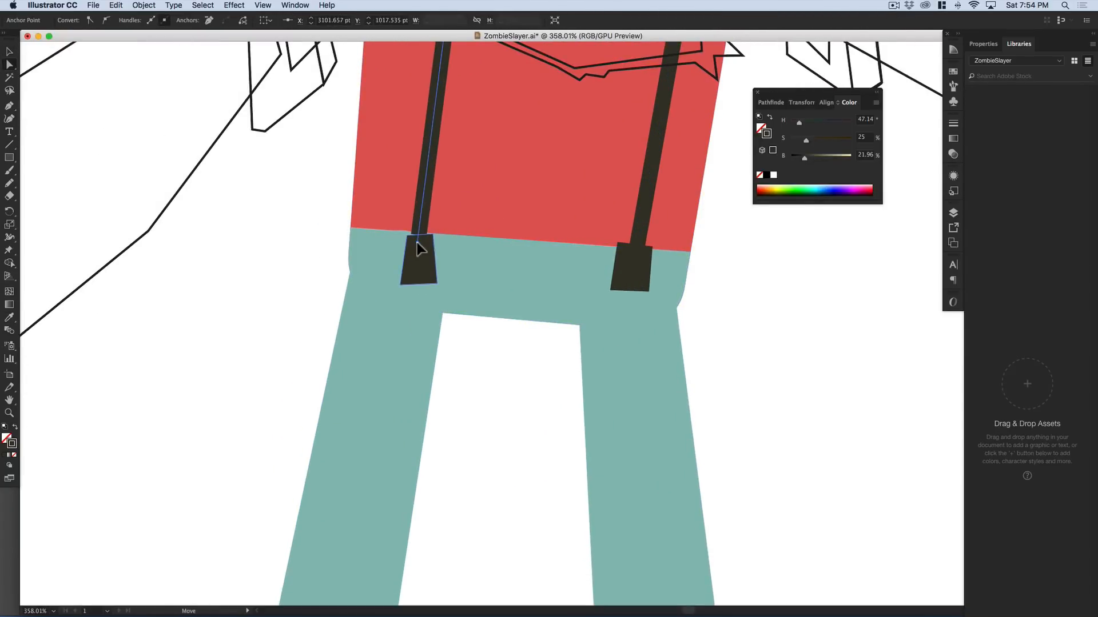
left_click(255, 267)
key("space")
scroll(505, 254, "down", 5)
scroll(393, 379, "up", 8)
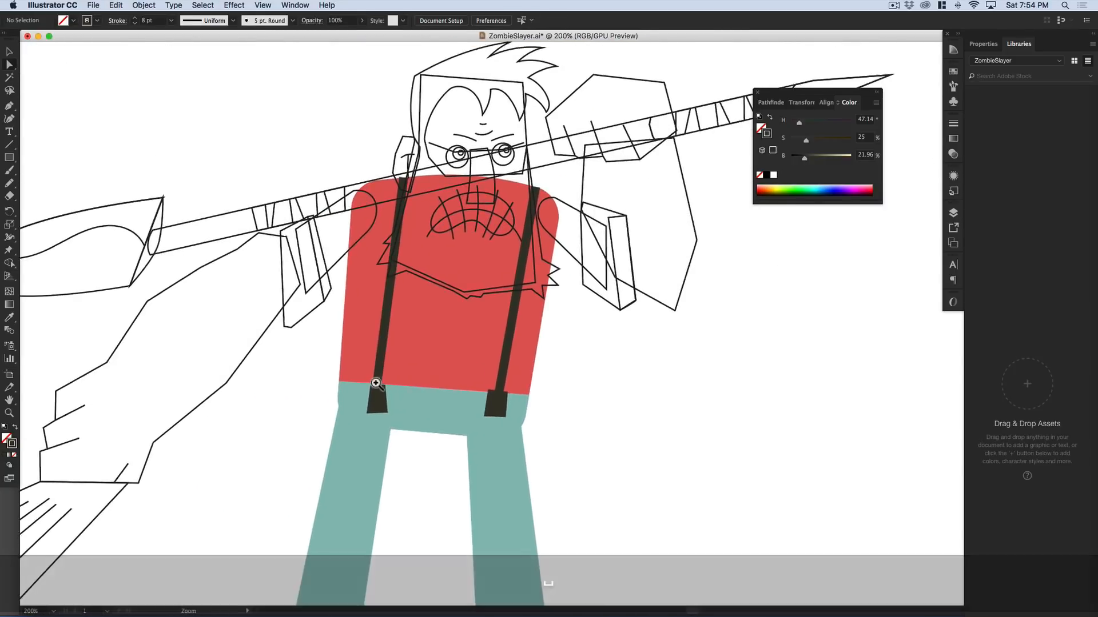
key("v")
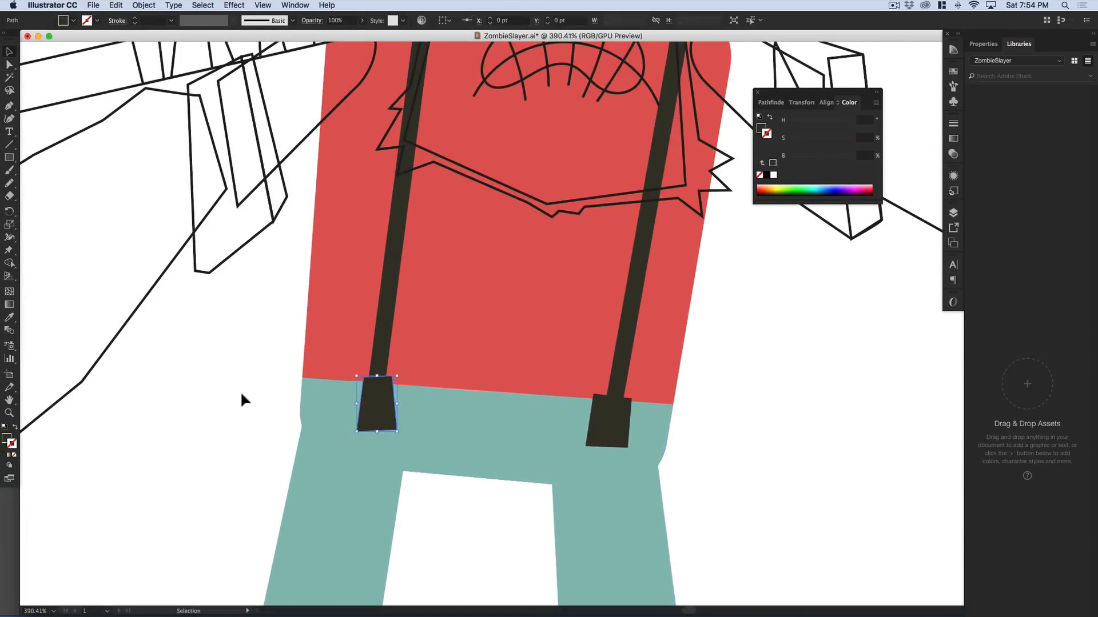
left_click(352, 432)
key("a")
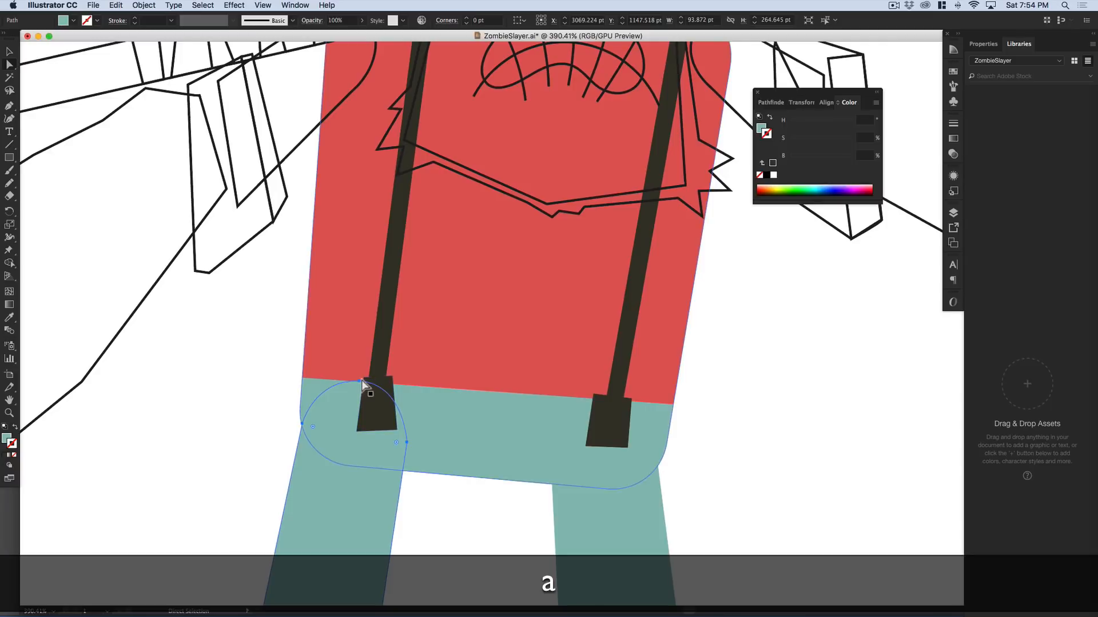
left_click(359, 382)
key("super+shift+a")
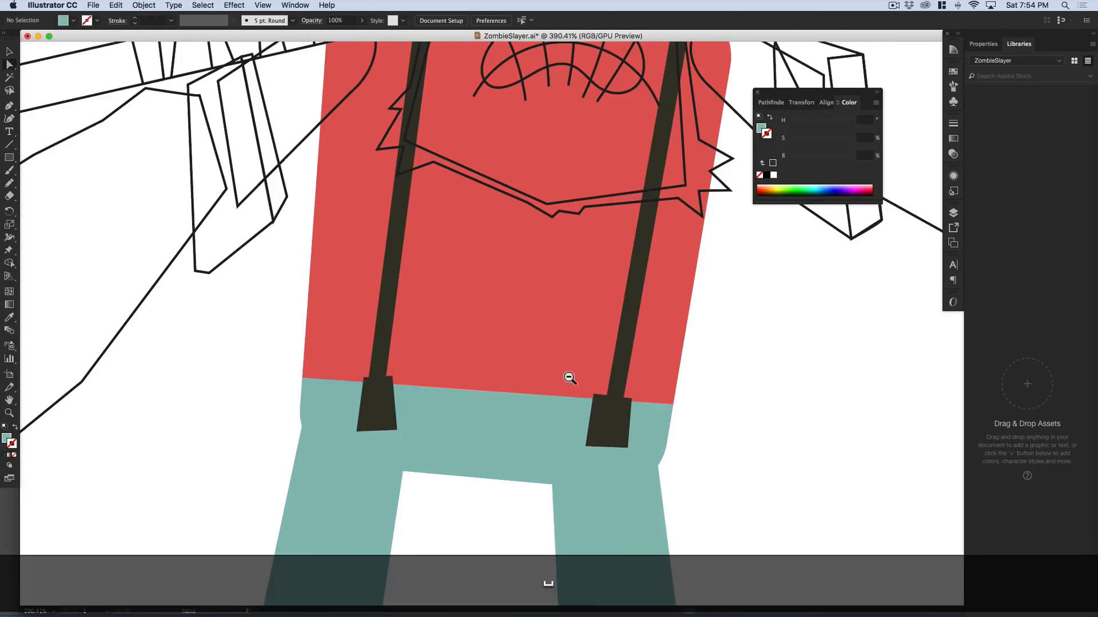
- Fill both upper sleeve shapes with the red of the shirt and deselect them
scroll(568, 377, "down", 5)
key("v")
left_click_drag(604, 342, 564, 372)
left_click(392, 278)
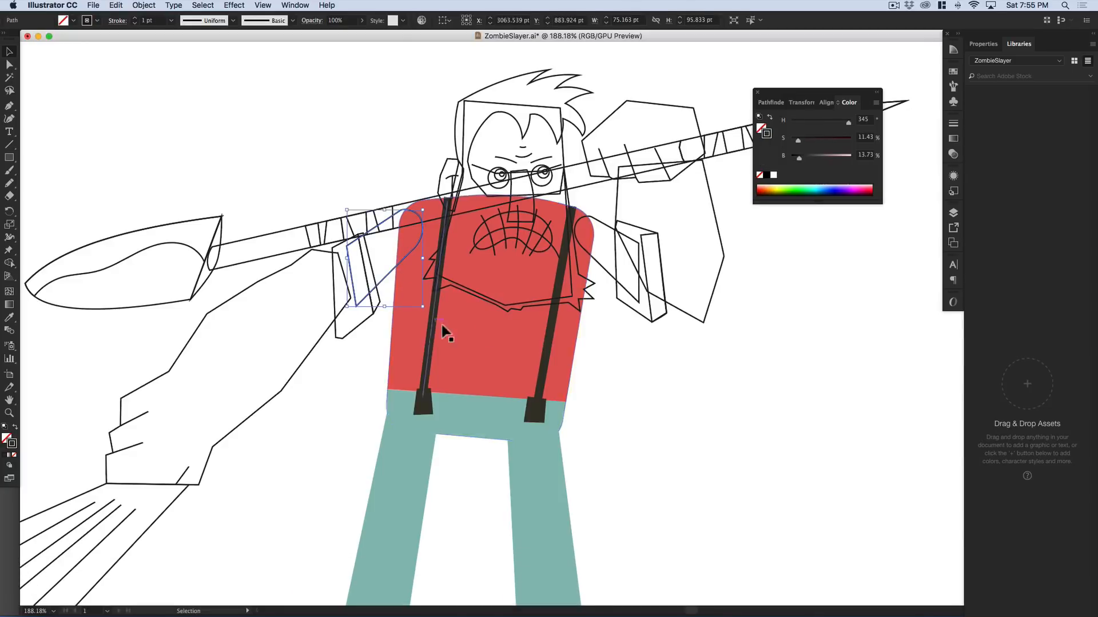
left_click(608, 276, "shift")
key("shift+i")
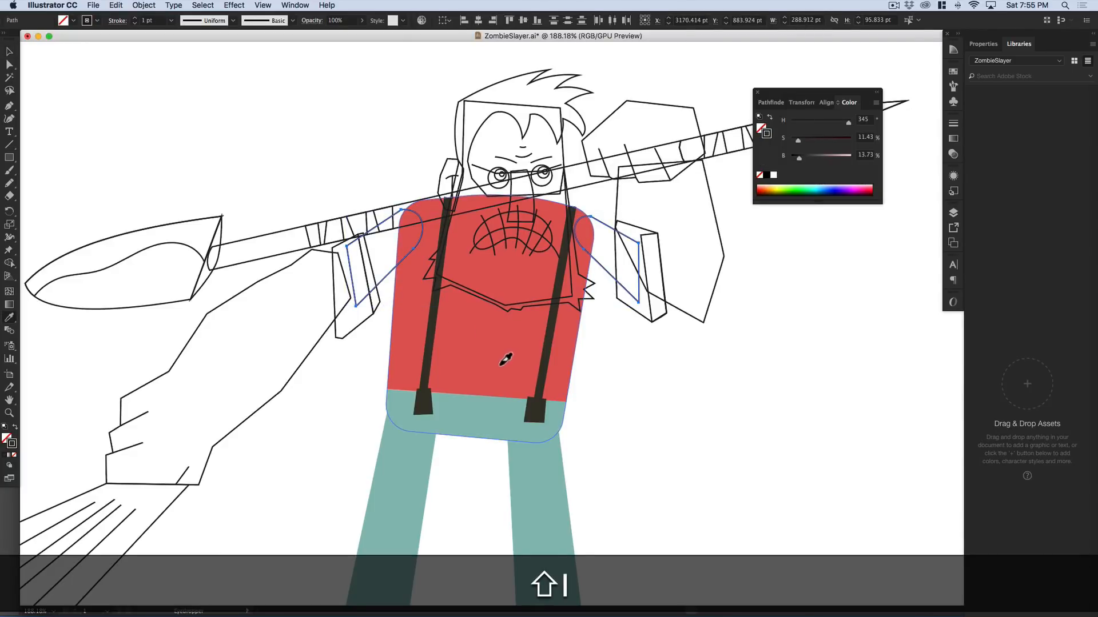
left_click(502, 364)
key("v")
left_click(633, 393)
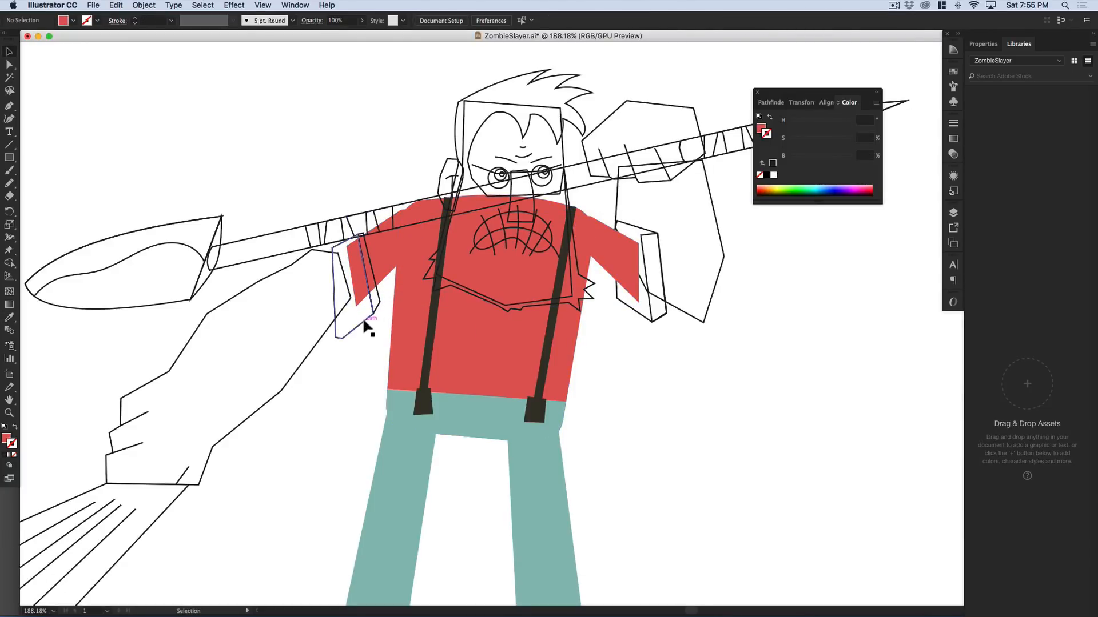
- Fill the narrow cuff strips on both sleeves with the shirt's red and deselect them
left_click(379, 309)
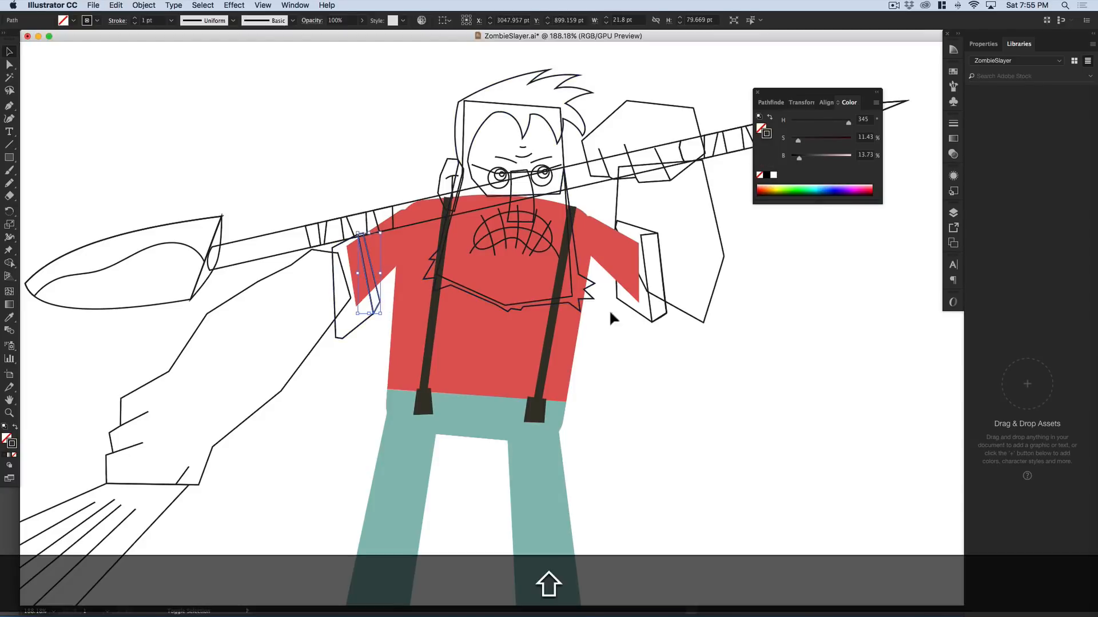
left_click(659, 318, "shift")
key("i")
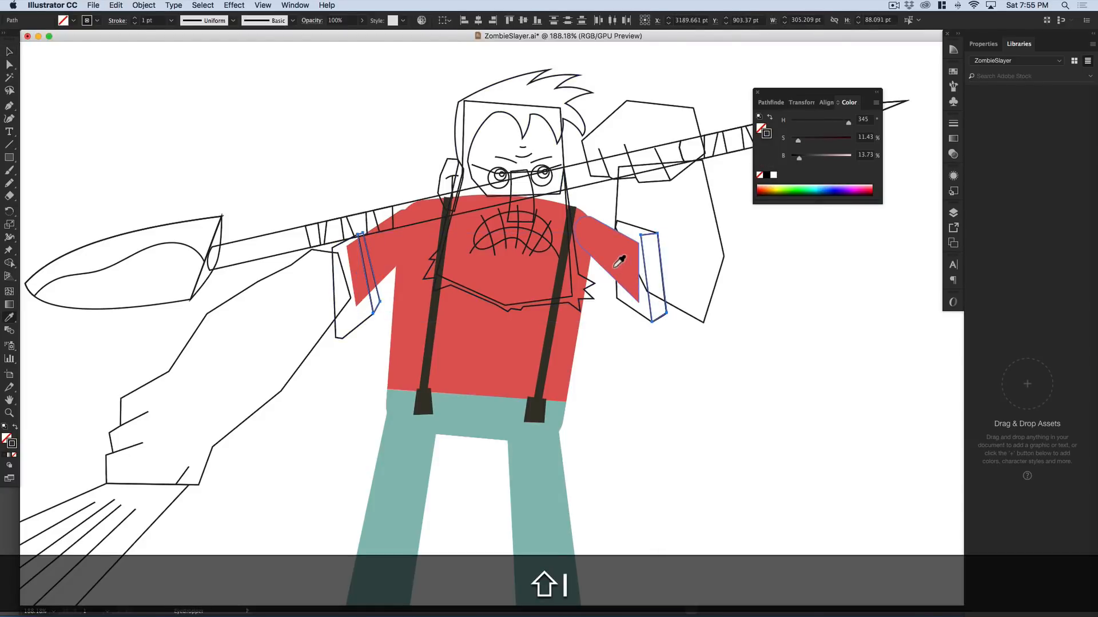
left_click(614, 268)
key("v")
left_click(657, 318)
- Fill the wide cuff panels on both sleeves with the shirt's red
left_click(636, 314)
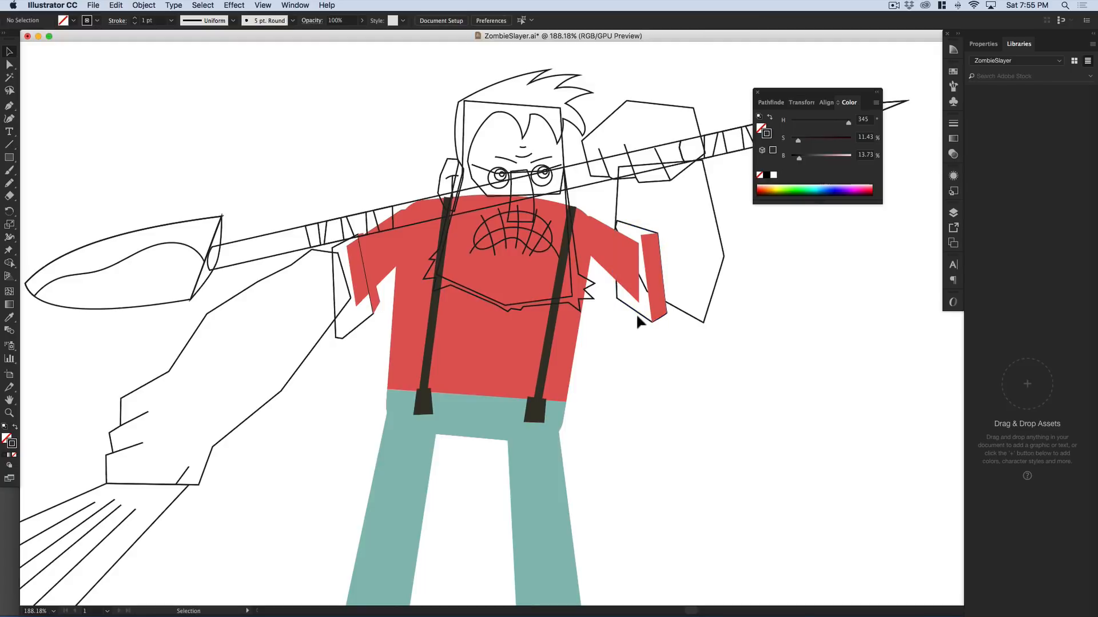
left_click(638, 318, "shift")
left_click(357, 323, "shift")
left_click(451, 348, "shift")
key("i")
left_click(472, 336)
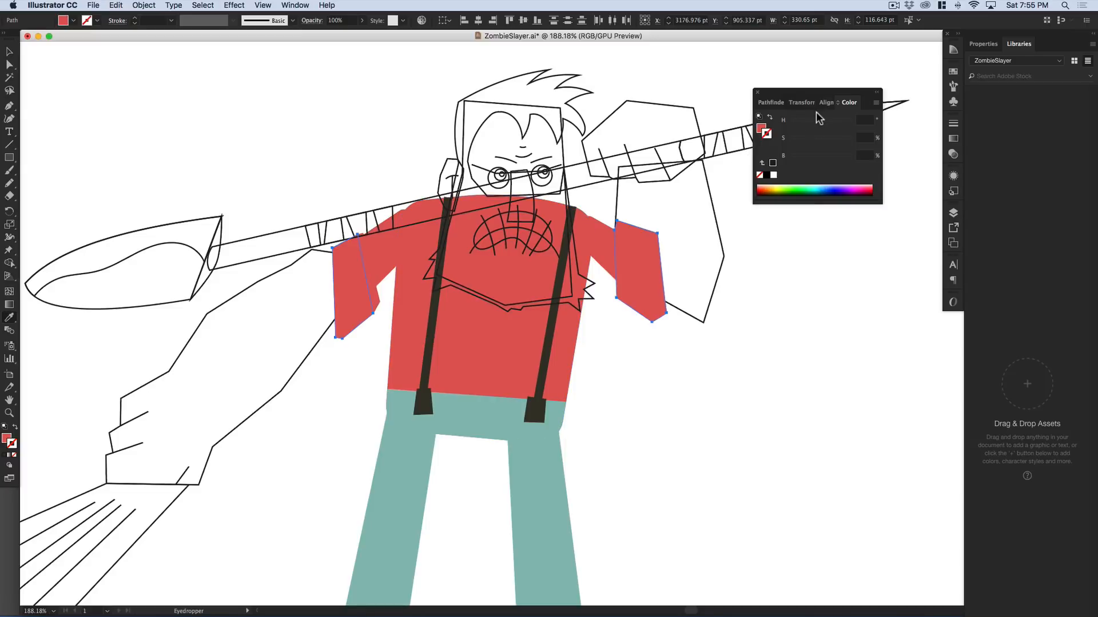
- Darken the red of both wide cuff panels by lowering its brightness to 72.16%
key("x")
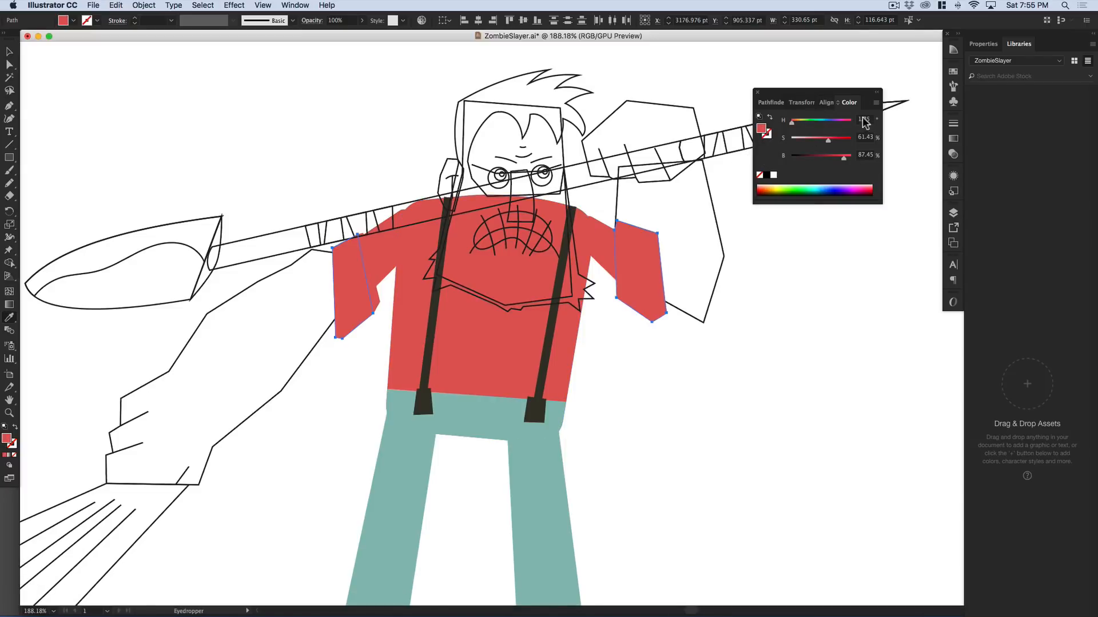
left_click_drag(851, 95, 846, 88)
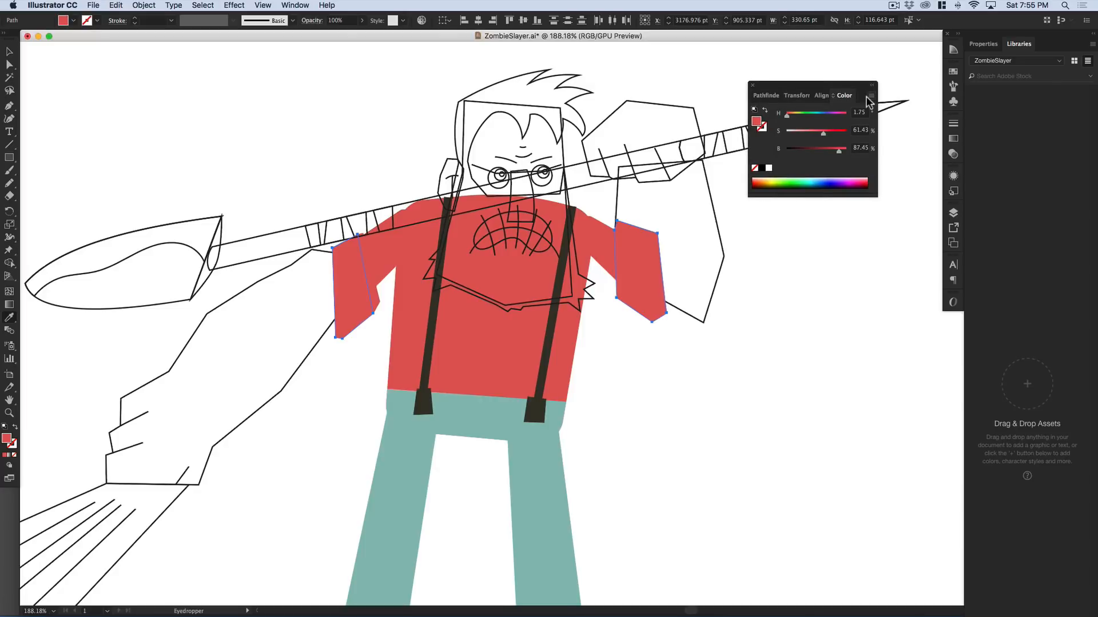
left_click(869, 98)
left_click(834, 92)
left_click_drag(833, 151, 831, 150)
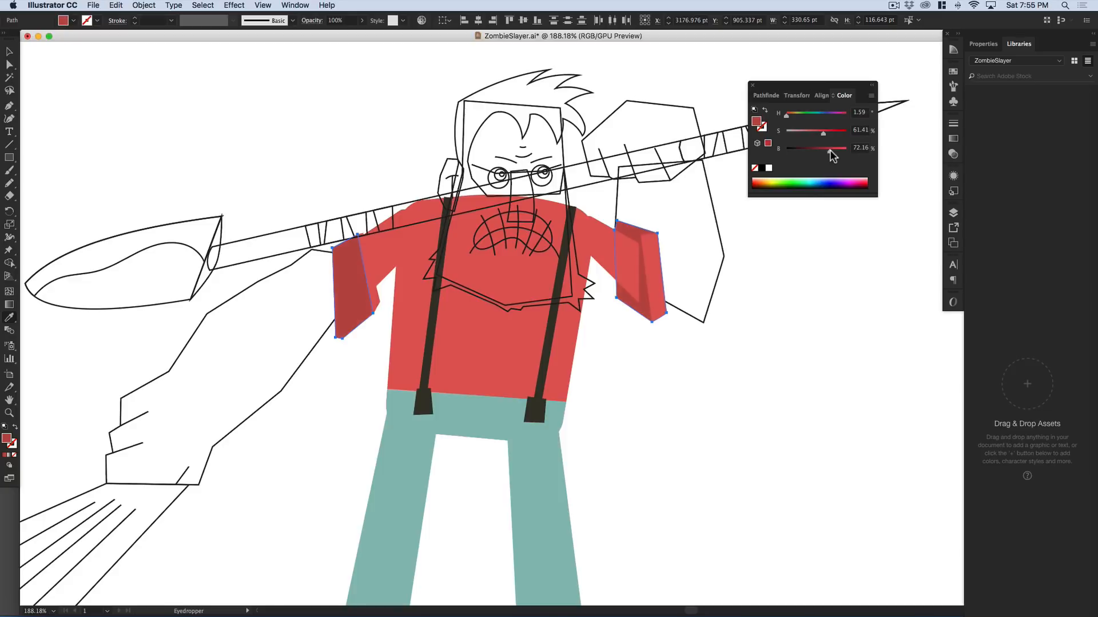
- Bring the dark cuff panels to the front, with the narrow red strip stacked above the panel on the raised arm, and deselect
key("v")
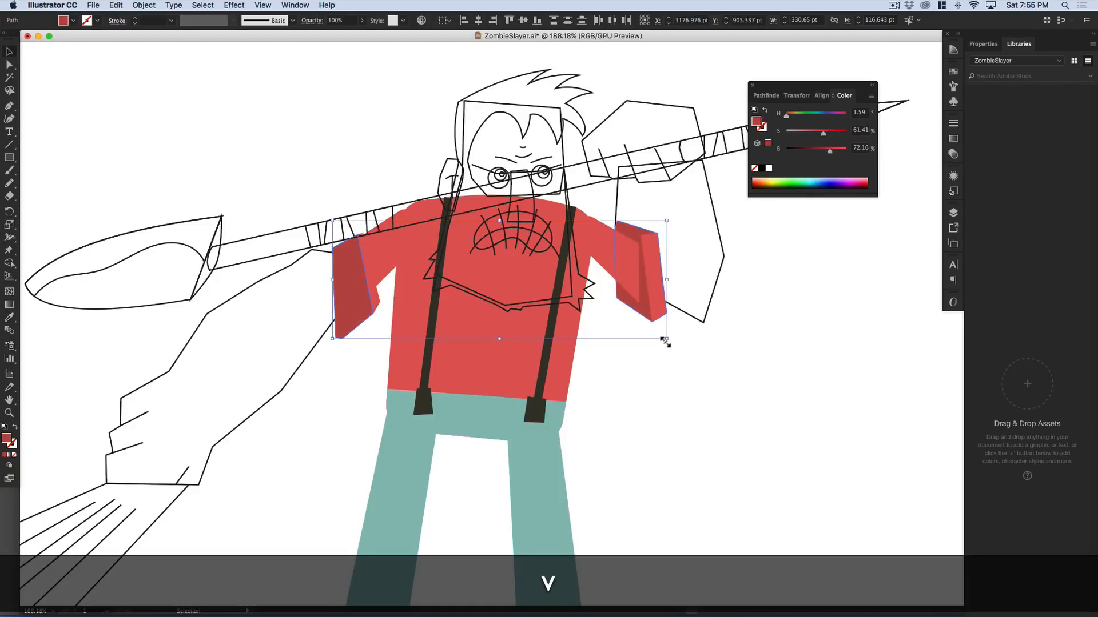
key("super+shift+bracketright")
left_click(682, 362)
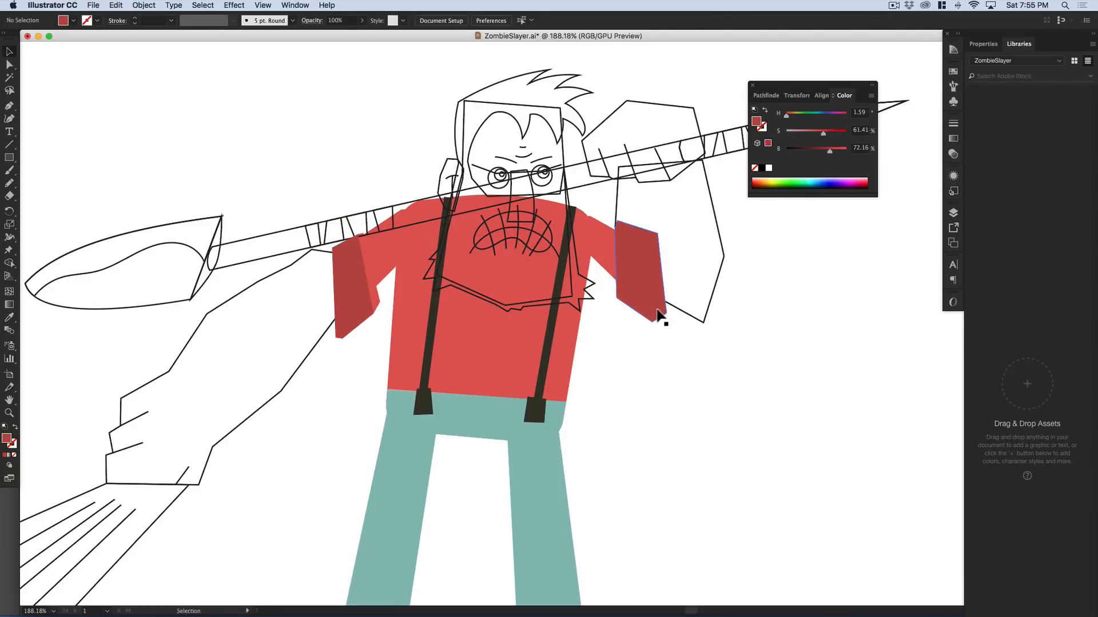
left_click(660, 313)
left_click(634, 303, "shift")
key("super+shift+bracketright")
left_click(684, 363)
- Fill both bare forearms, the raised hand and the face shape with the peach skin tone of the palette
left_click_drag(684, 363, 560, 422)
left_click_drag(163, 348, 276, 297)
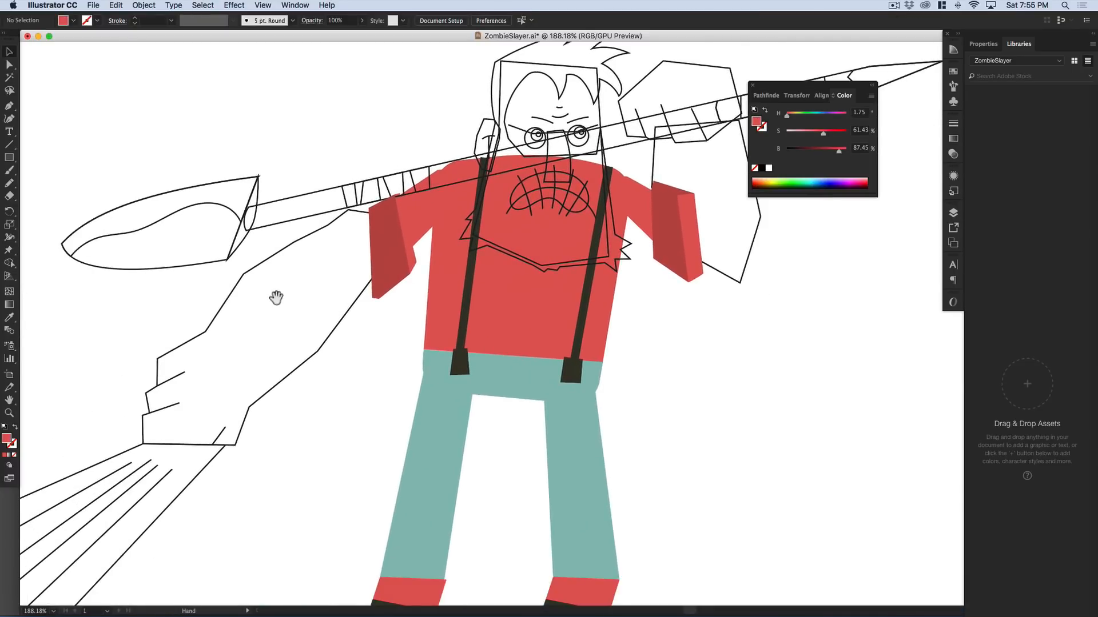
left_click(374, 377, "alt+super")
scroll(493, 419, "down", 3)
left_click_drag(427, 444, 309, 446)
scroll(576, 277, "up", 3)
scroll(576, 278, "up", 1)
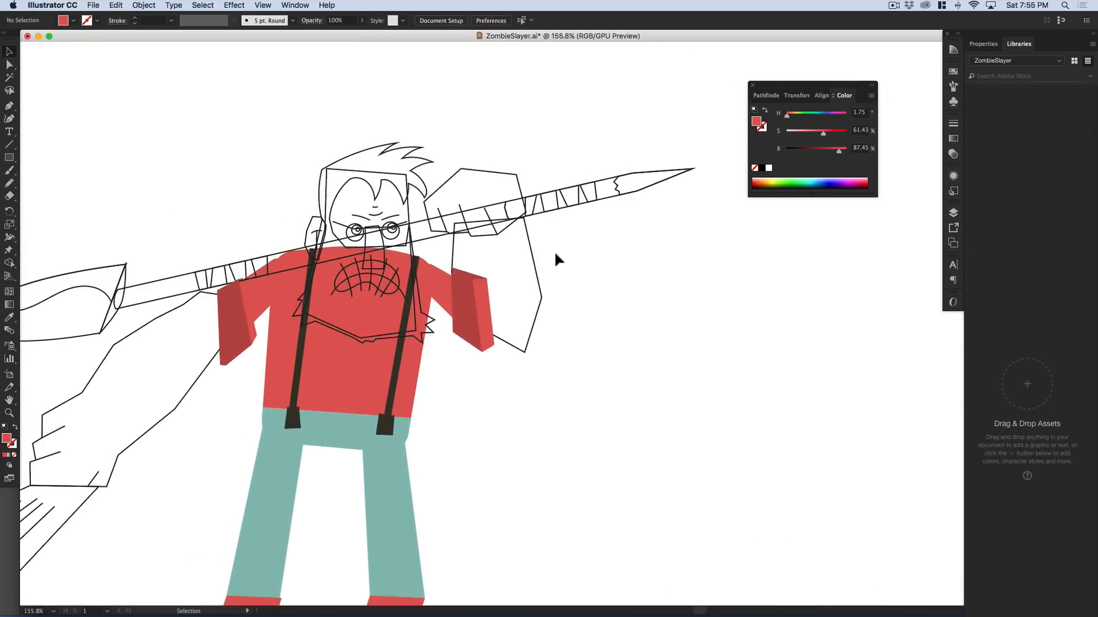
left_click(530, 310)
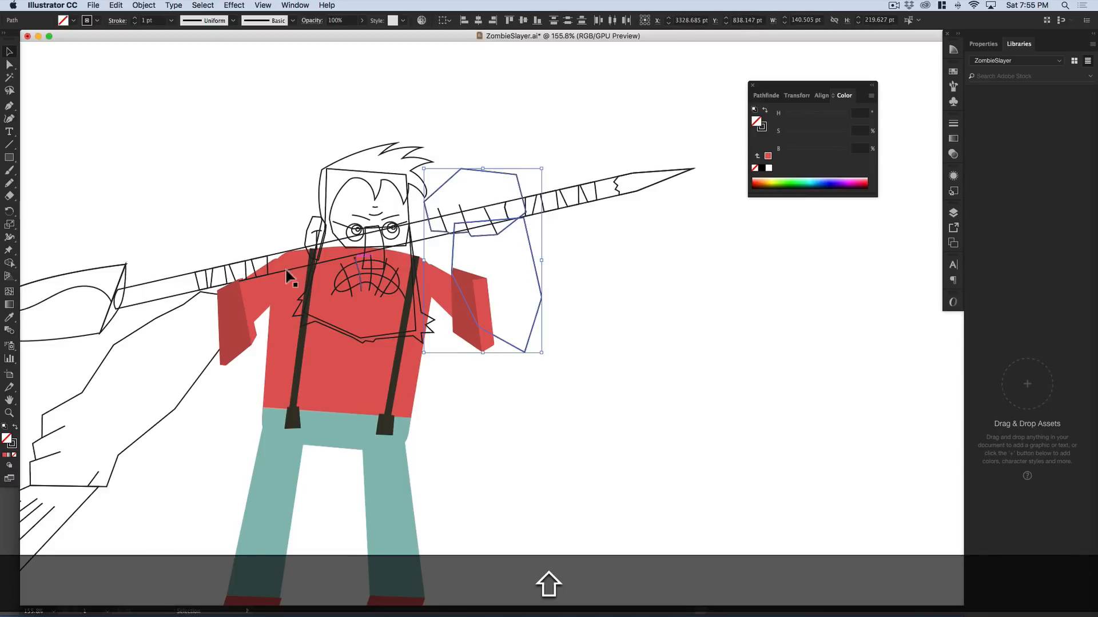
scroll(255, 285, "left", 5)
scroll(255, 284, "down", 2)
left_click(257, 300, "shift")
left_click(513, 172, "shift")
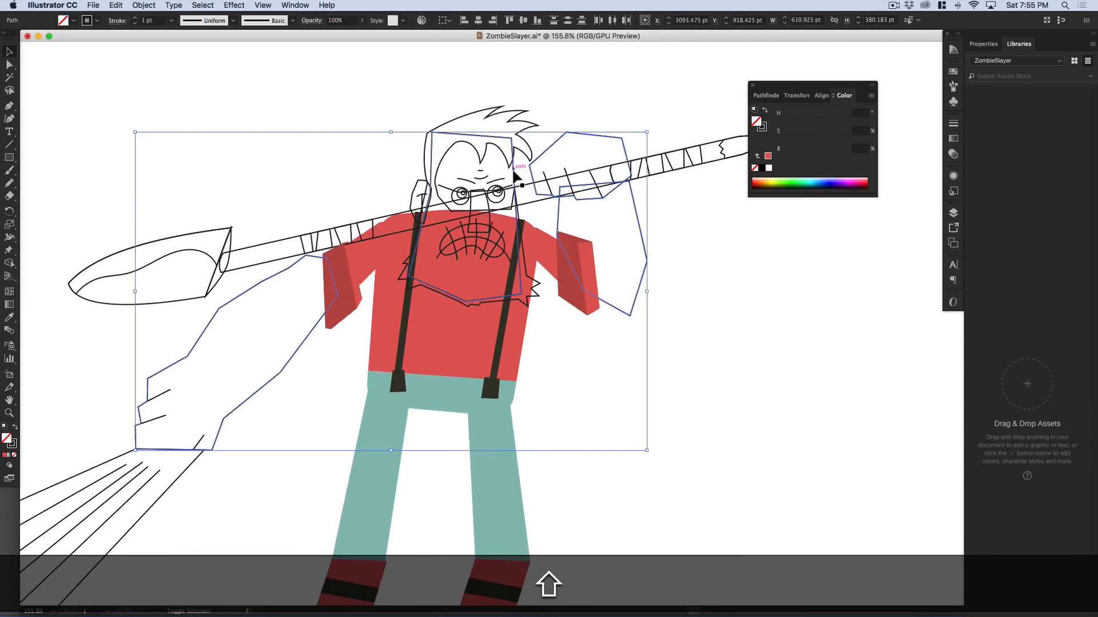
scroll(461, 203, "down", 5)
left_click_drag(323, 345, 350, 335)
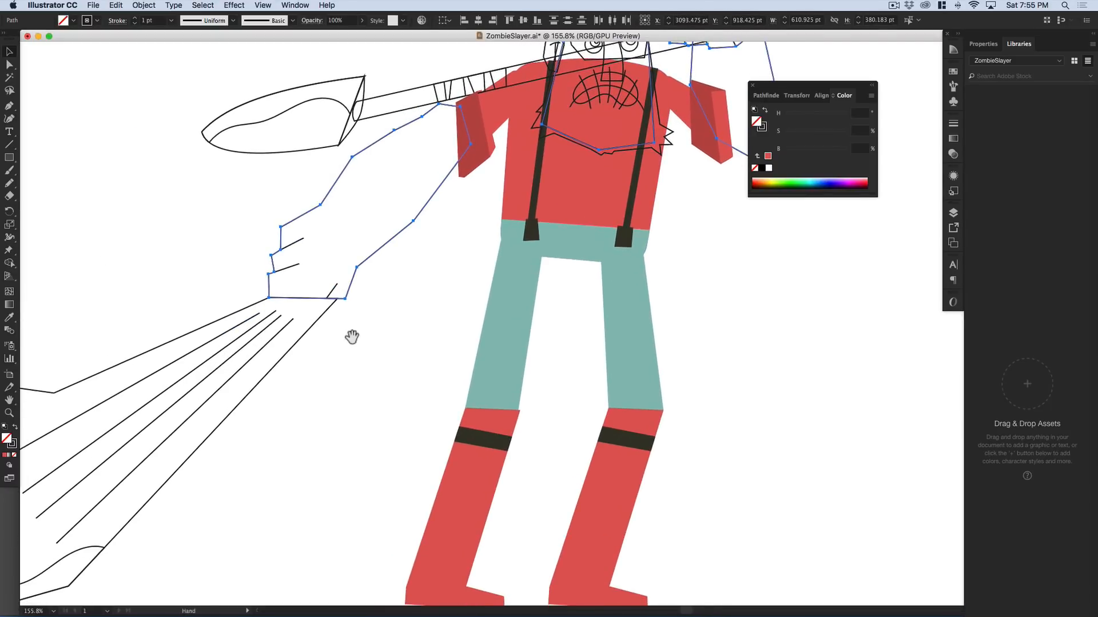
left_click(450, 362, "alt+super")
key("i")
left_click(832, 568)
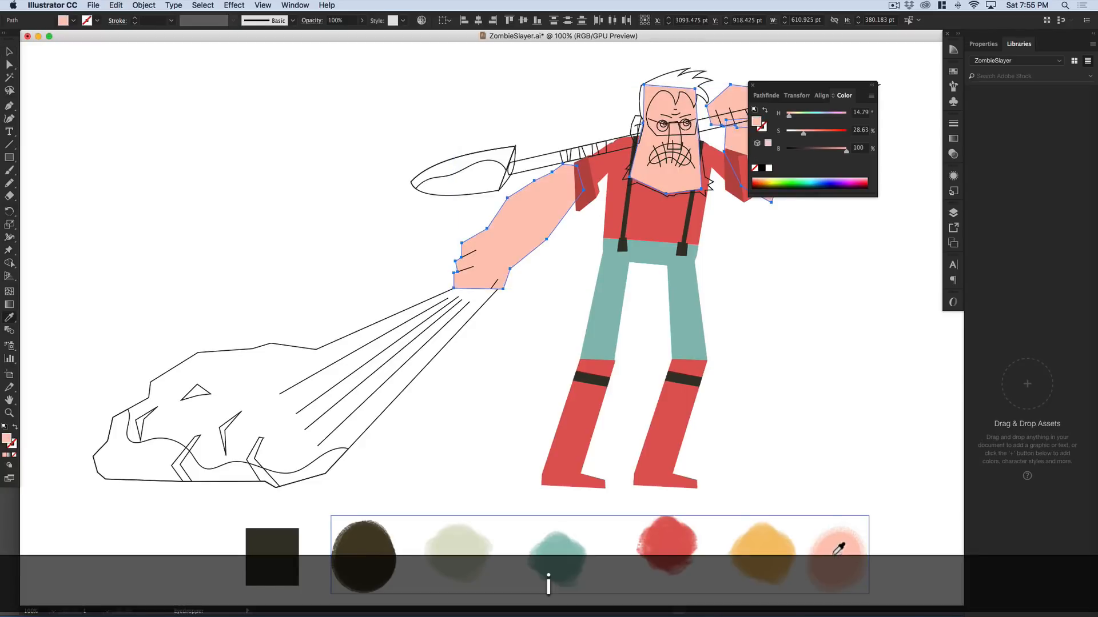
- Color the finger crease lines on both hands with the skin tone as stroke, darkened to 76.86% brightness
left_click_drag(742, 264, 518, 327)
key("v")
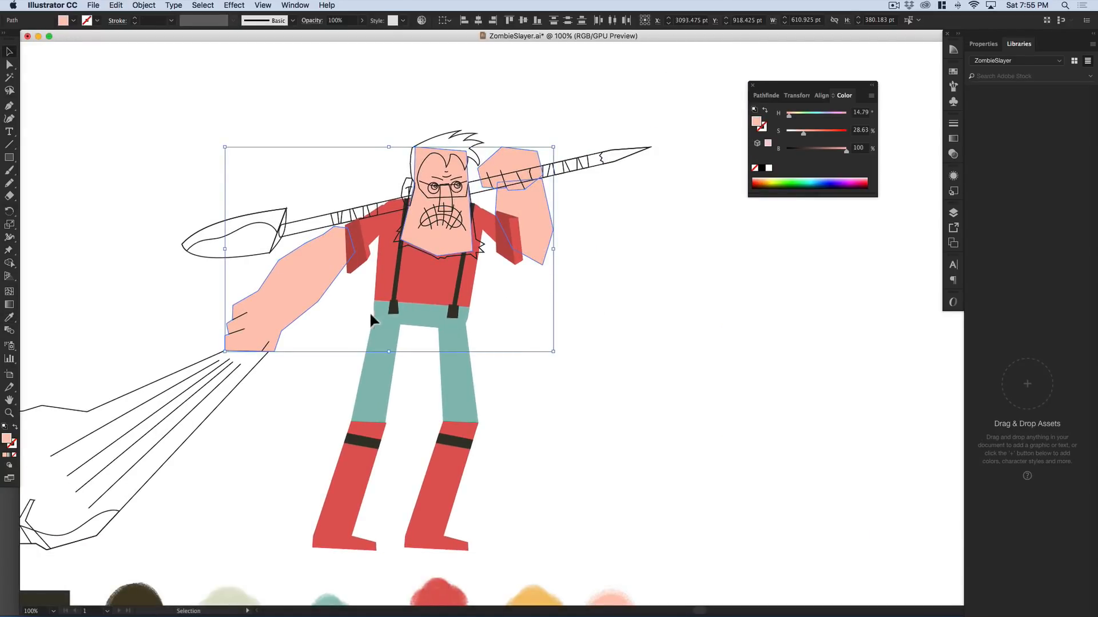
key("z")
left_click_drag(196, 353, 326, 360)
key("v")
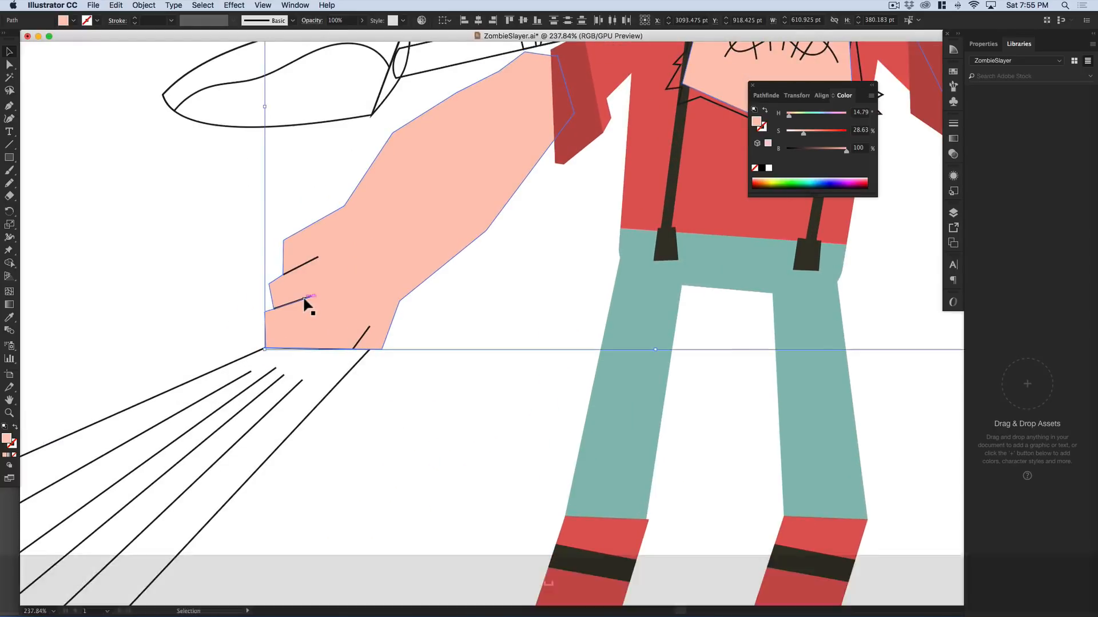
left_click(302, 301)
left_click(313, 266, "shift")
left_click(362, 343, "shift")
key("space")
left_click_drag(404, 311, 32, 482)
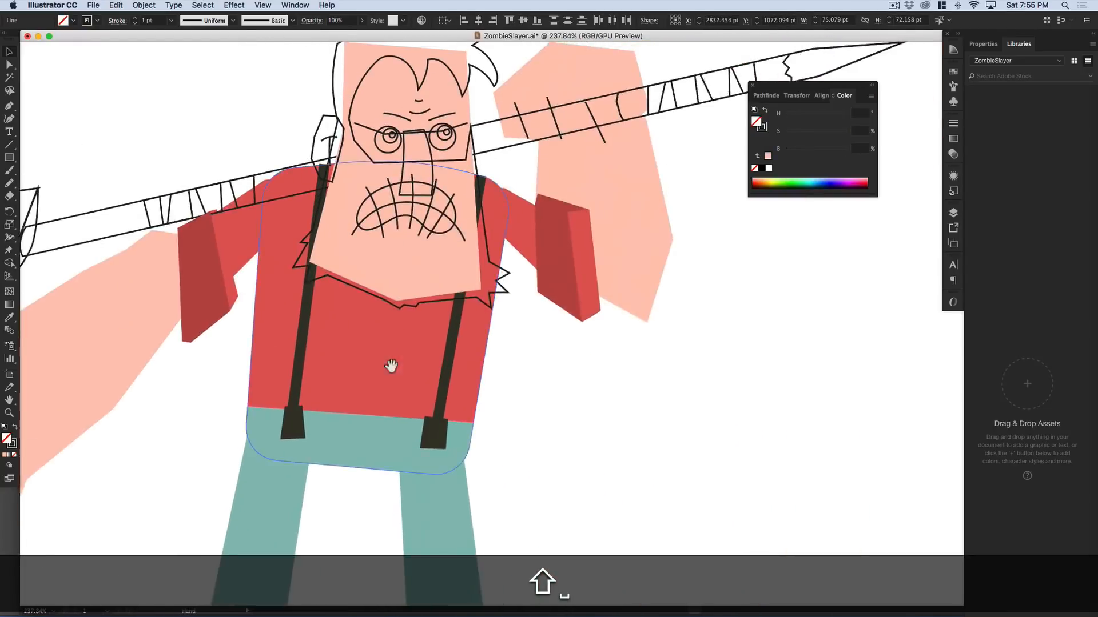
left_click_drag(564, 131, 441, 235)
left_click(435, 216, "shift")
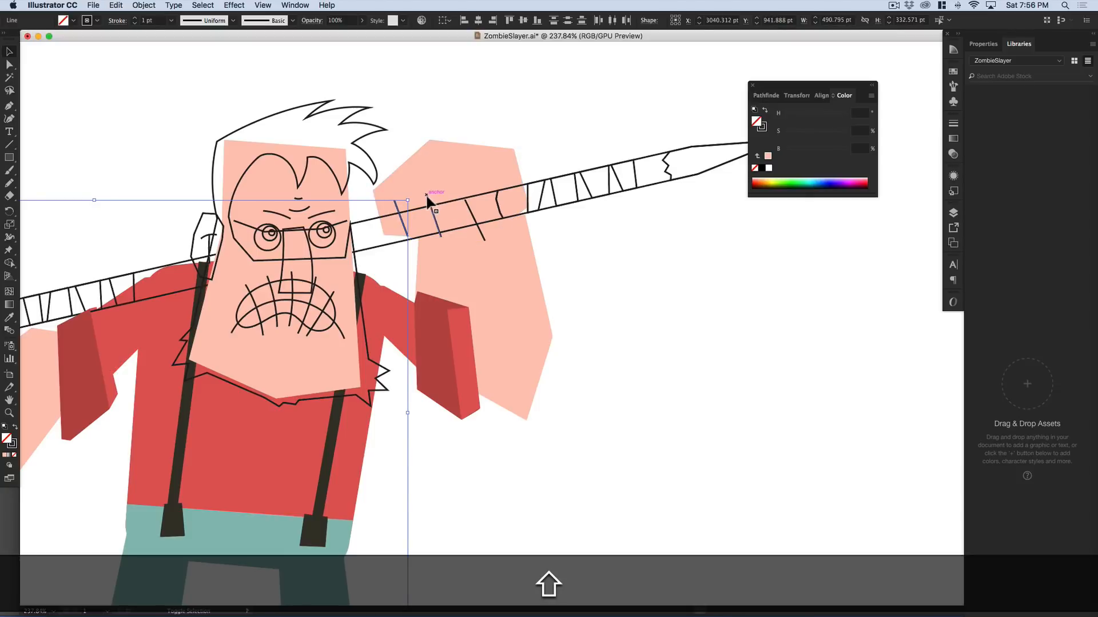
left_click(468, 207, "shift")
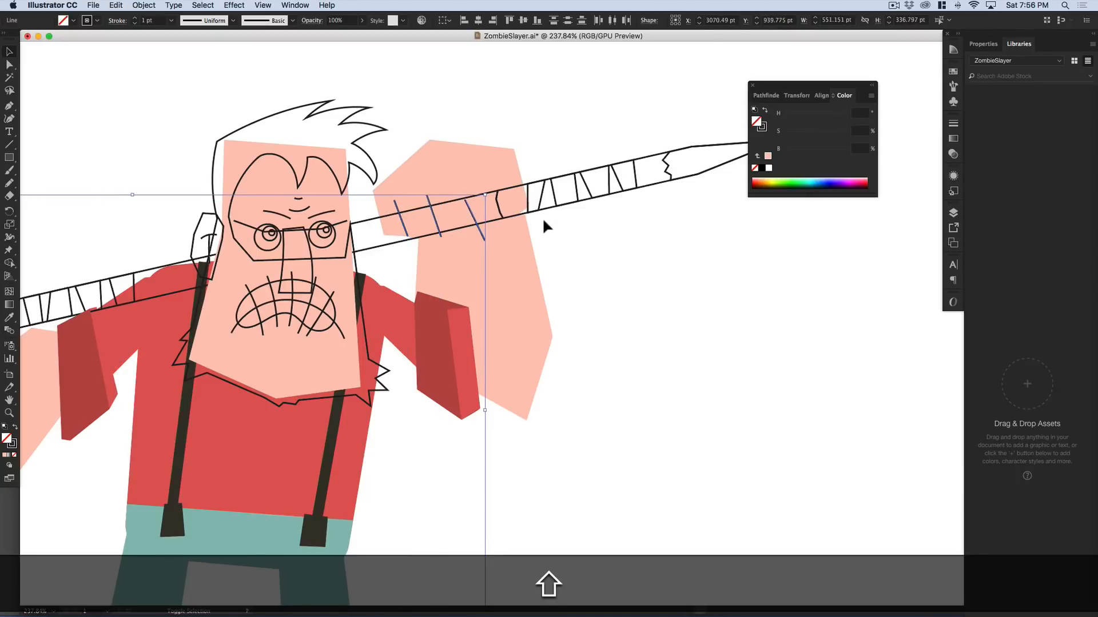
key("x")
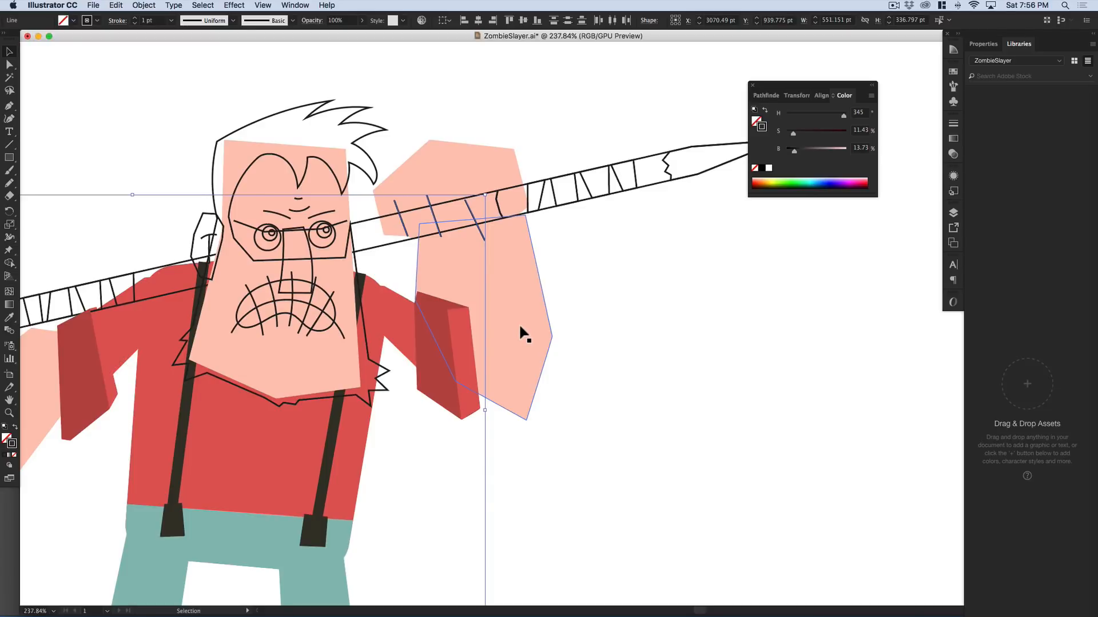
key("i")
left_click(514, 274, "shift")
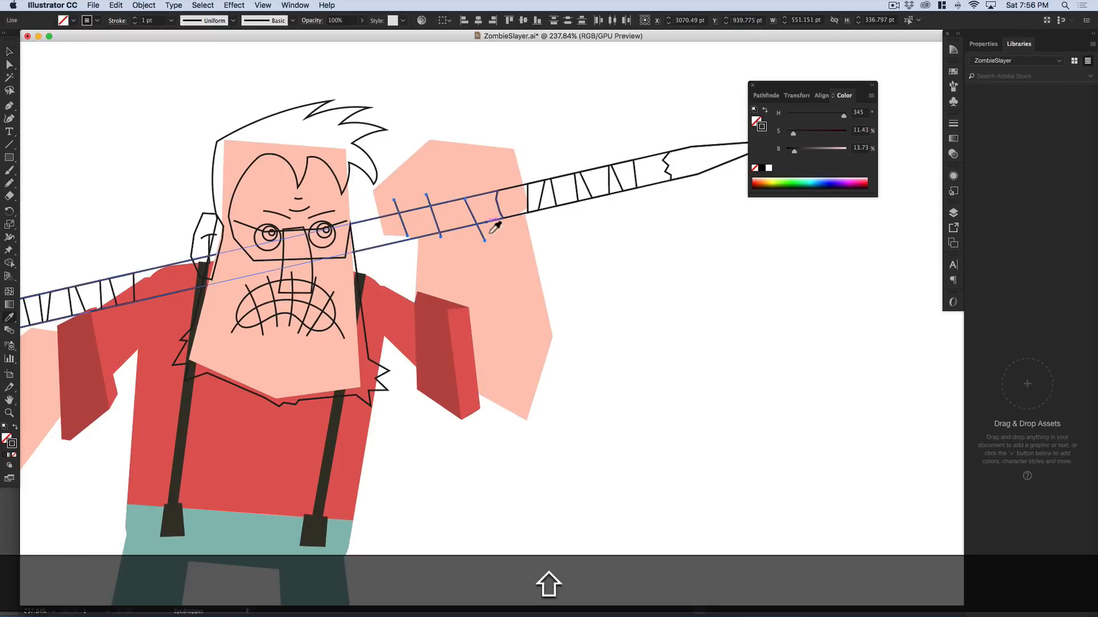
left_click_drag(846, 150, 843, 151)
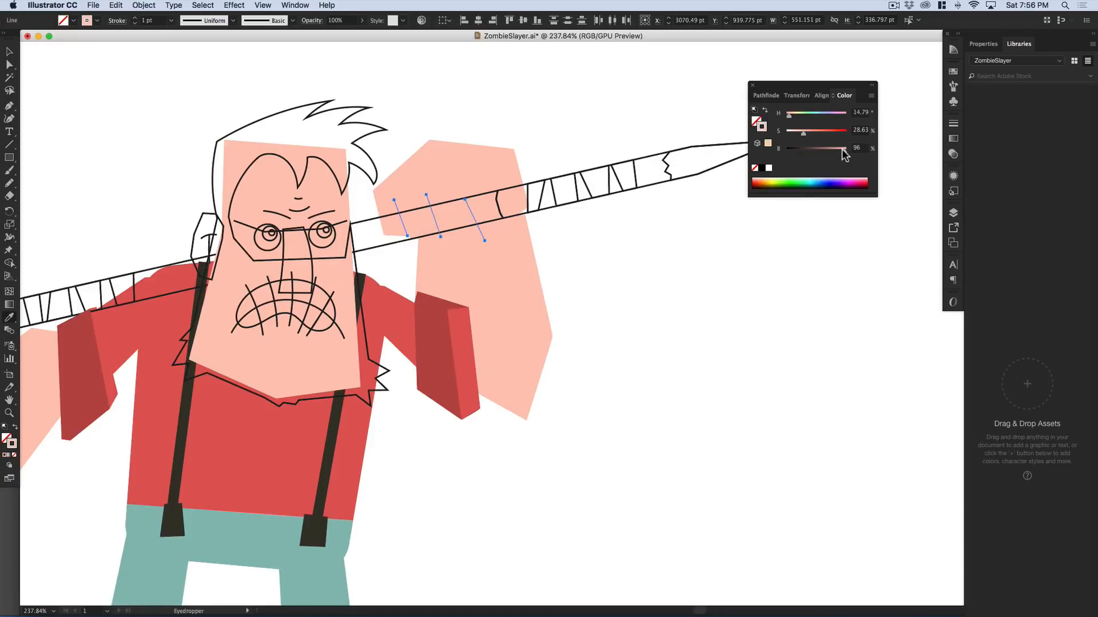
- Set the stroke weight of the finger crease lines to 3 pt and deselect them
left_click(135, 18)
left_click(134, 18)
key("v")
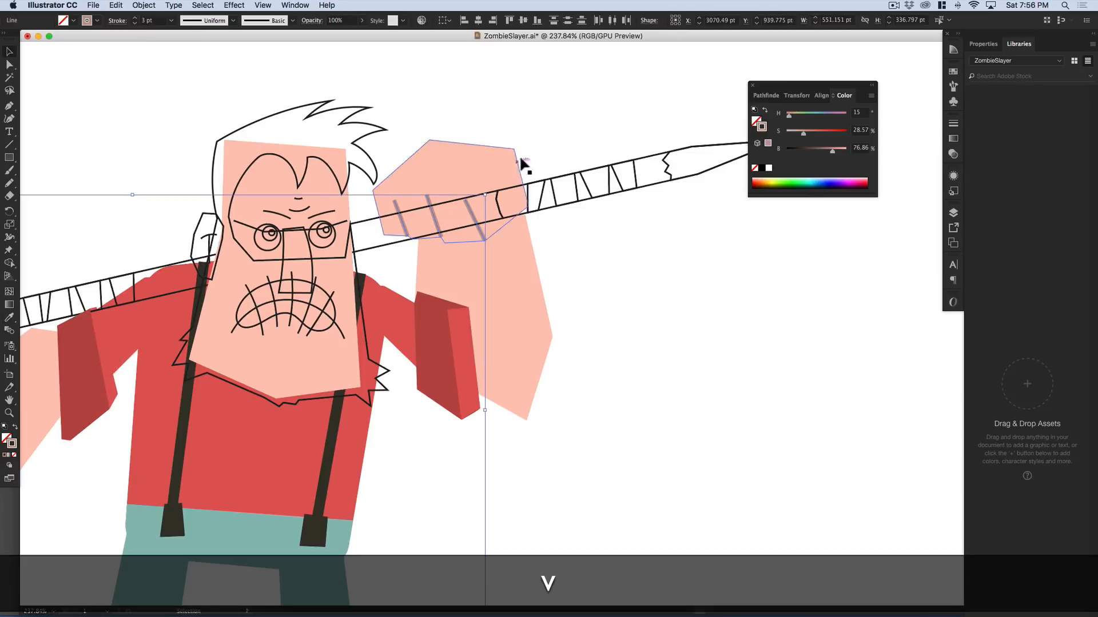
left_click(651, 363)
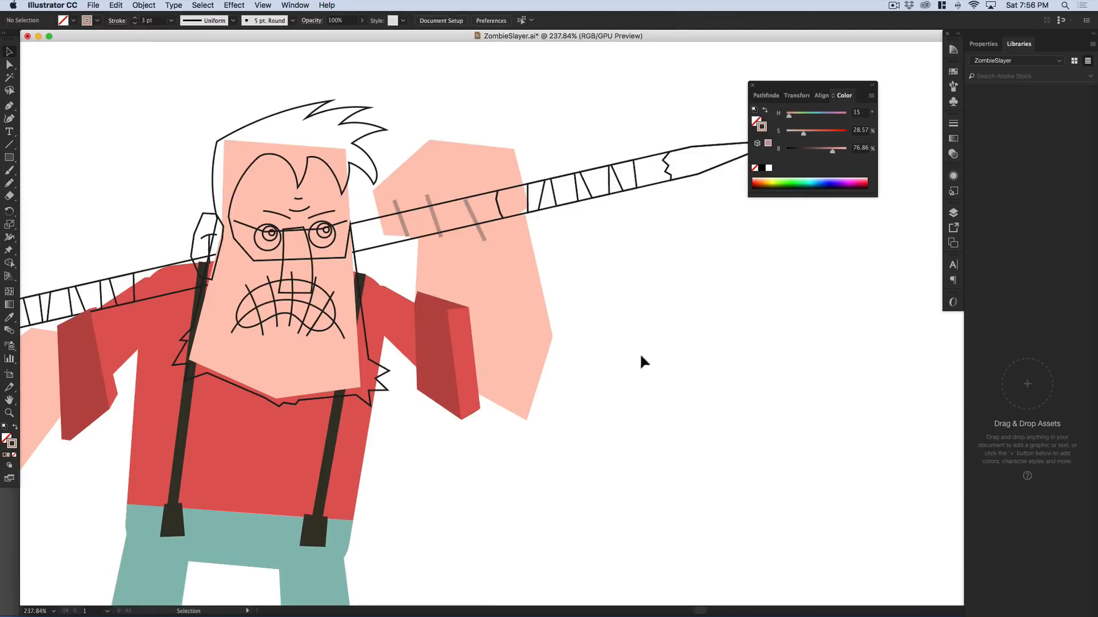
- Try a round stroke cap on the middle finger crease of the raised hand
left_click_drag(426, 196, 552, 209)
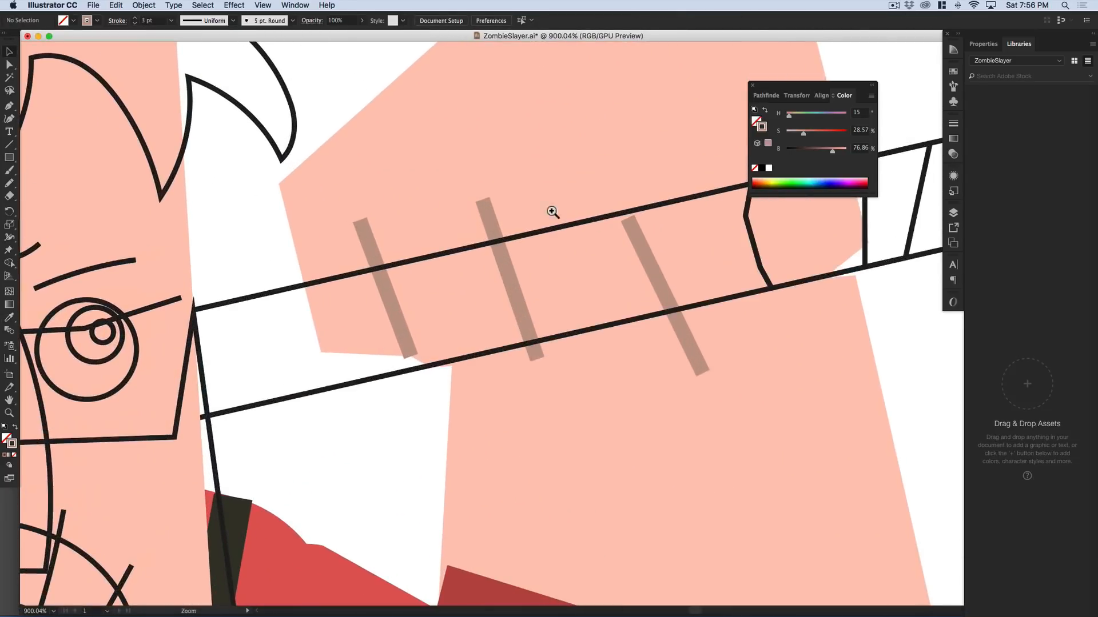
left_click(486, 203)
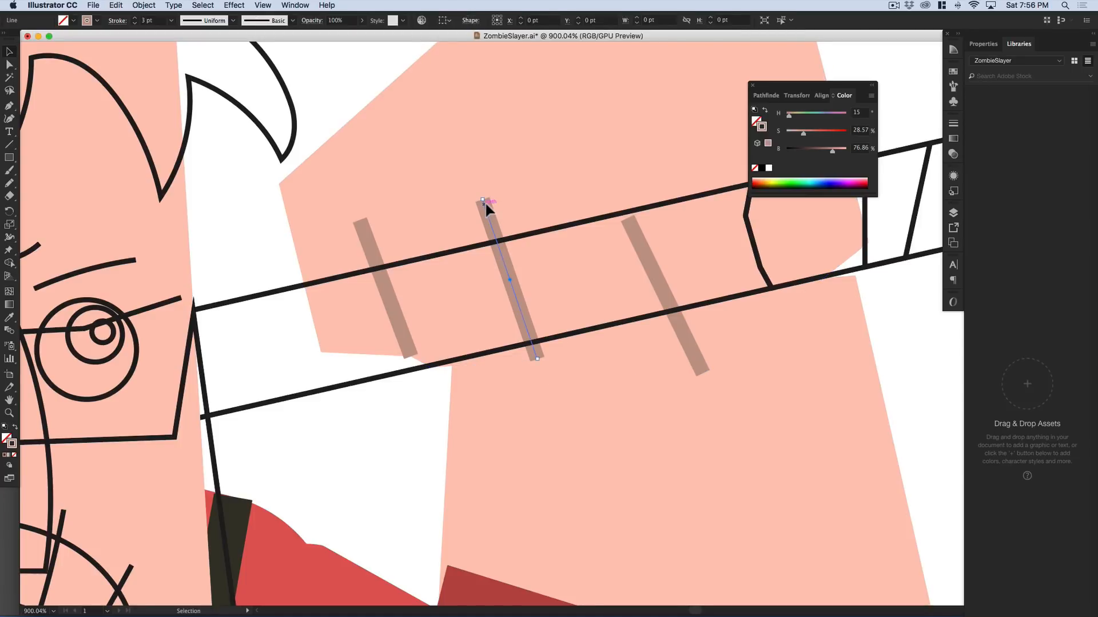
left_click(115, 20)
left_click(56, 48)
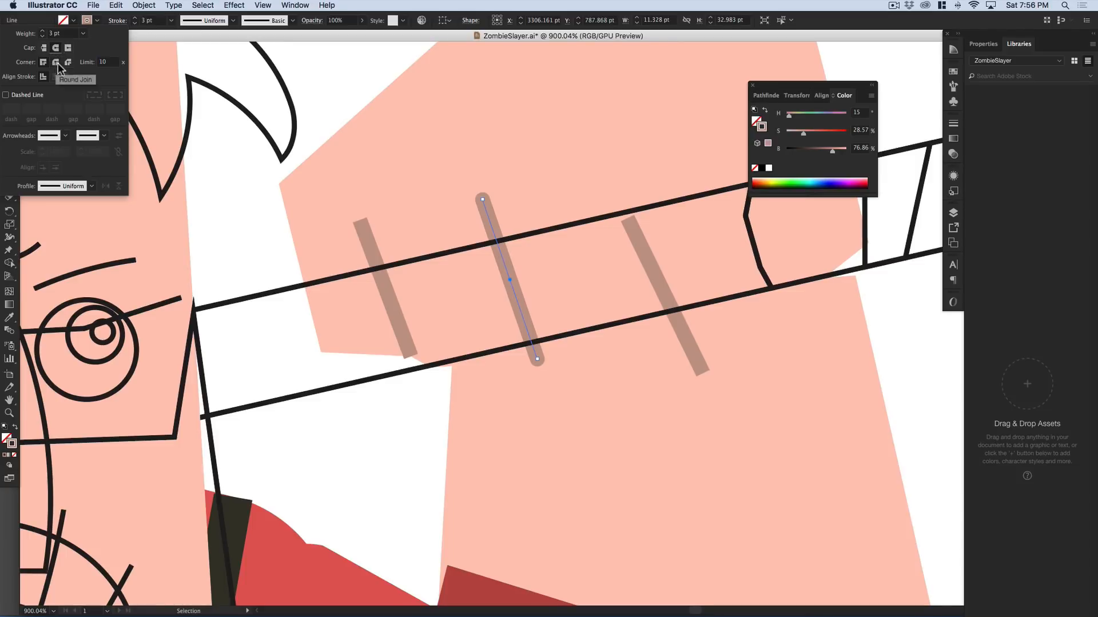
key("super+z")
key("alt+super+space")
left_click(519, 298)
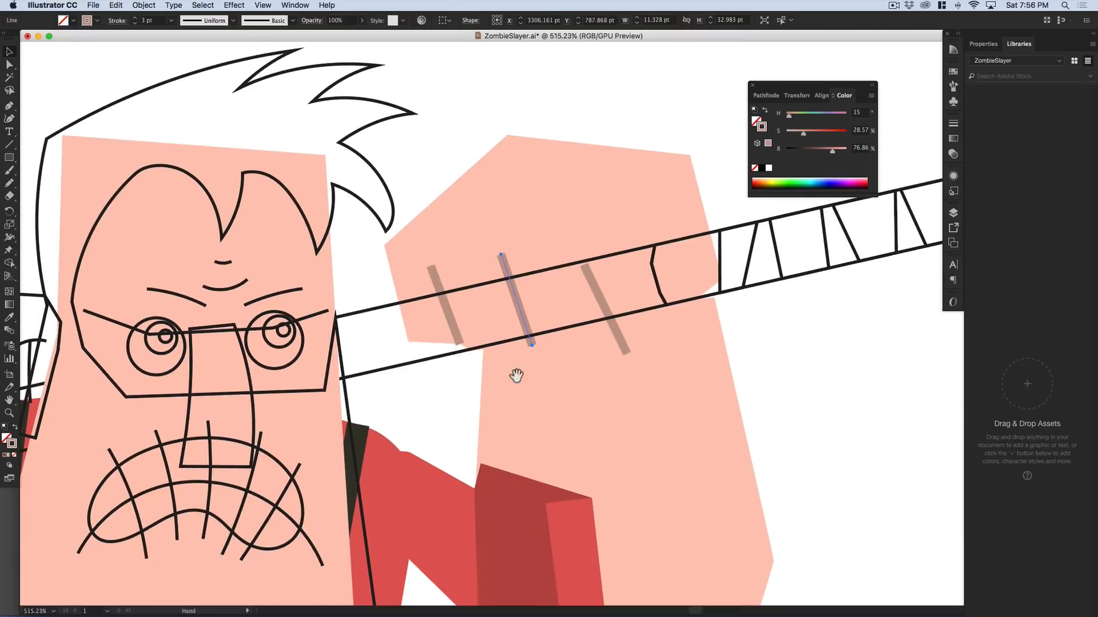
left_click(444, 383)
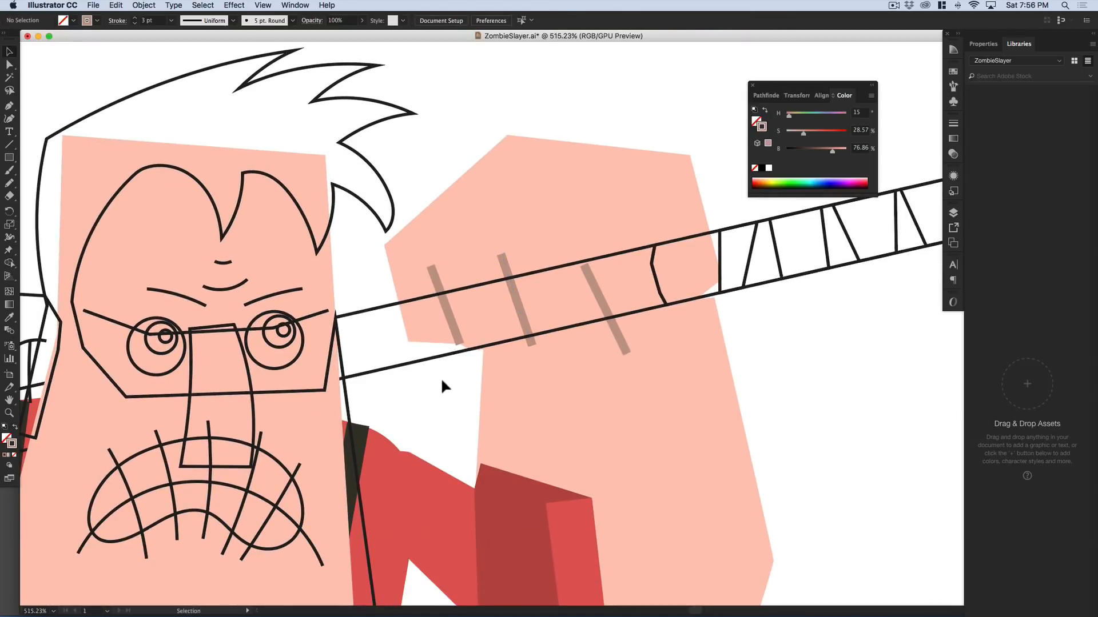
- Fill the ear shape with the skin tone of the face
left_click_drag(441, 376, 474, 304)
key("super+minus")
scroll(514, 368, "down", 3)
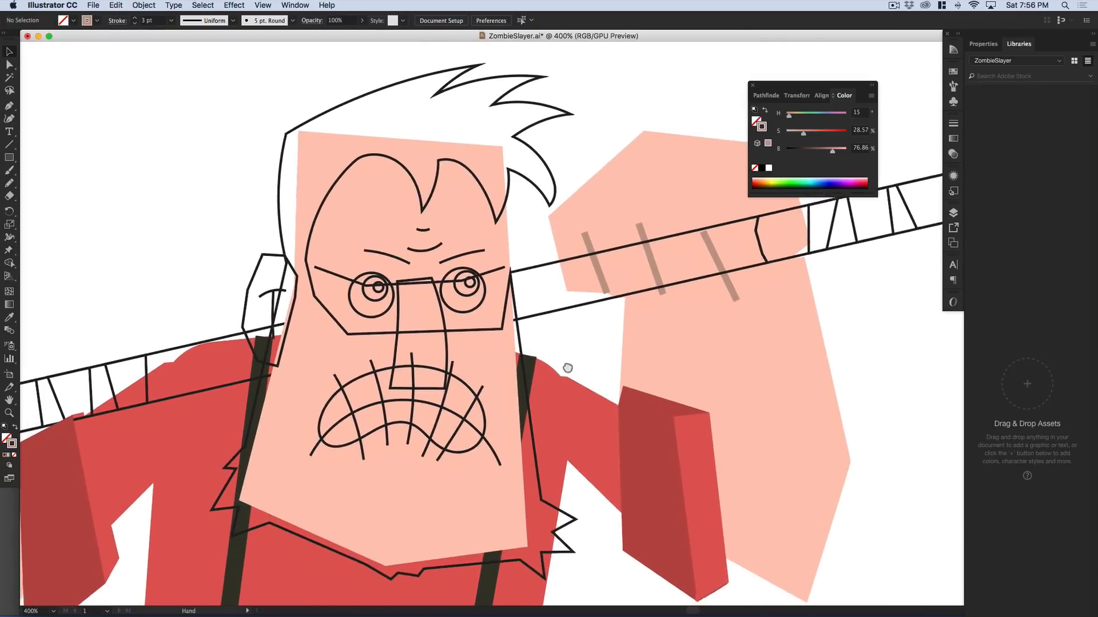
scroll(543, 377, "down", 3)
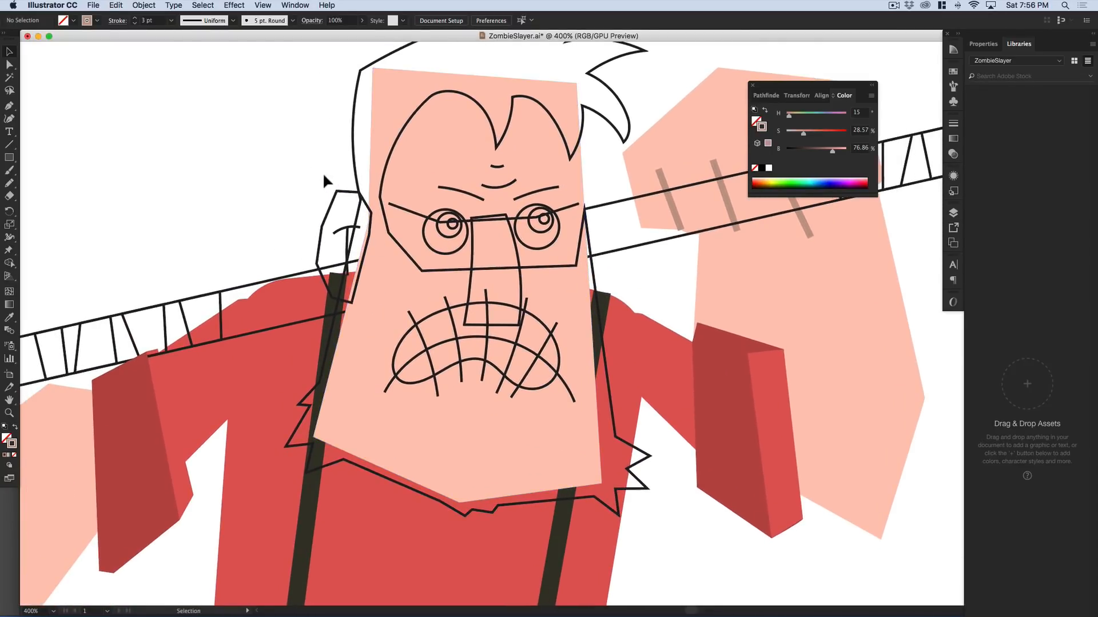
left_click(337, 198)
key("i")
left_click(456, 173)
key("v")
- Give the inner ear lines, the brow lines and the forehead wrinkles the darker skin stroke of the finger creases and deselect them
left_click(350, 235)
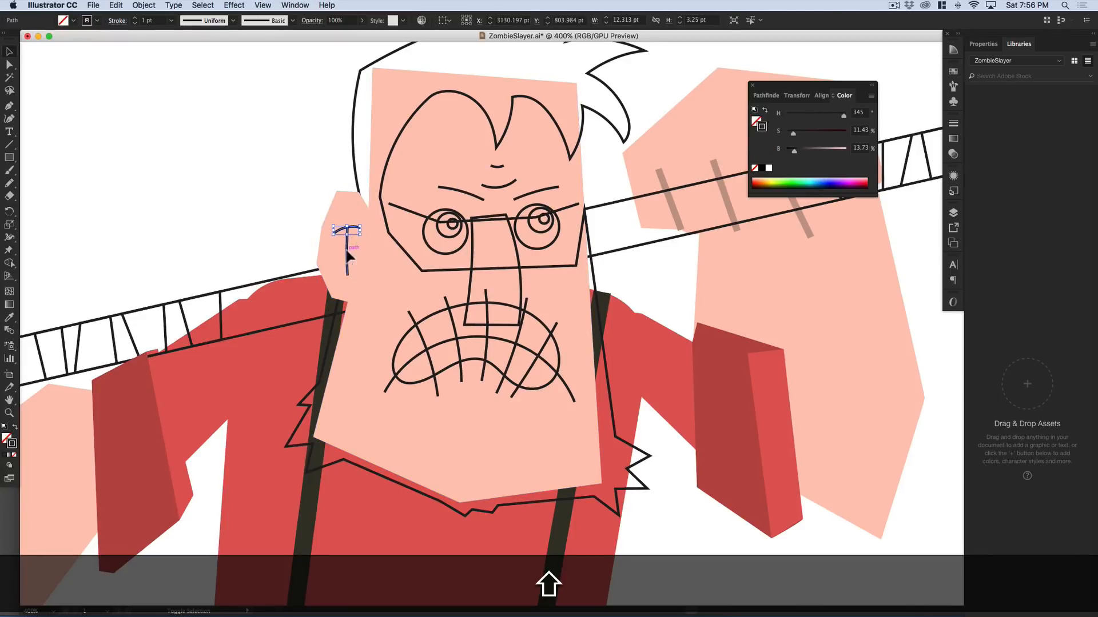
left_click(482, 205, "shift")
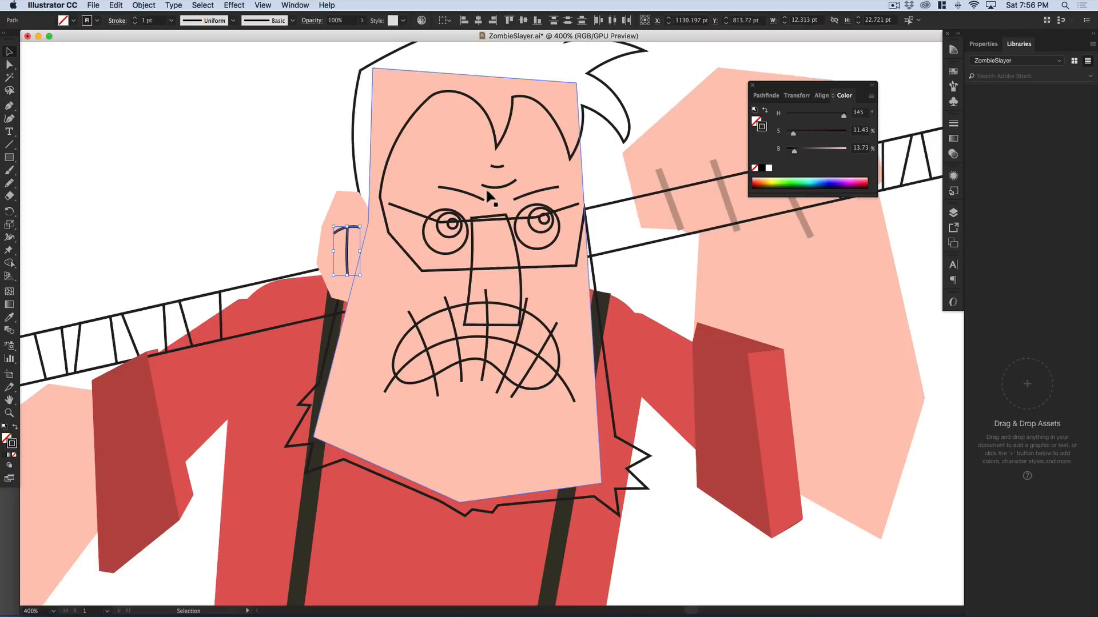
left_click(501, 198, "shift")
left_click(473, 199, "shift")
left_click(506, 185, "shift")
left_click(498, 167, "shift")
left_click(546, 193, "shift")
scroll(514, 183, "right", 6)
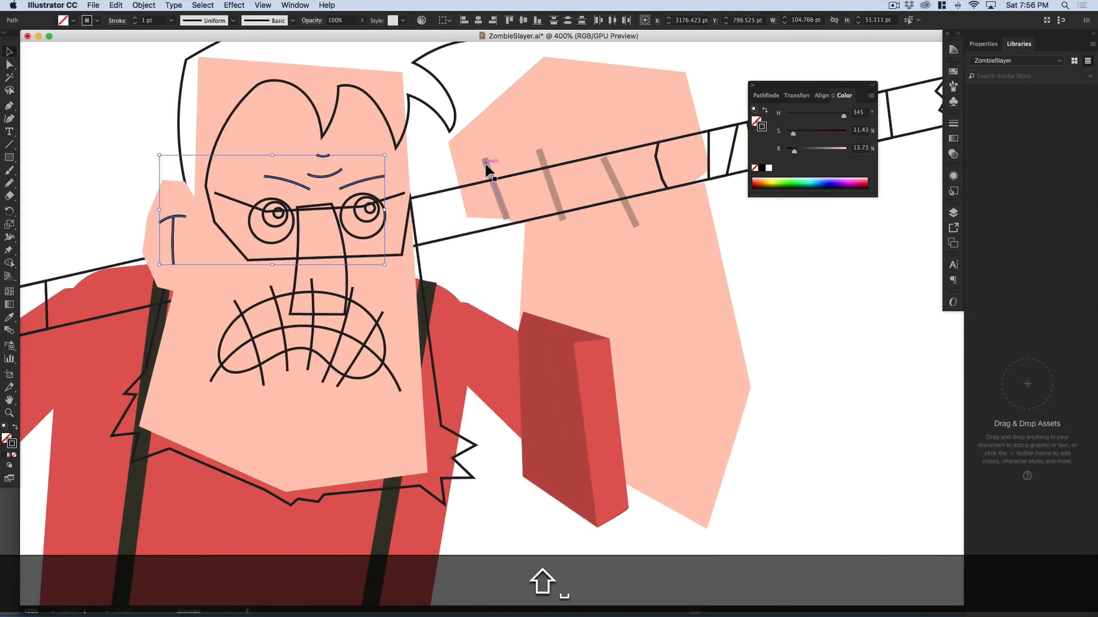
key("i")
left_click(487, 167)
key("v")
key("space")
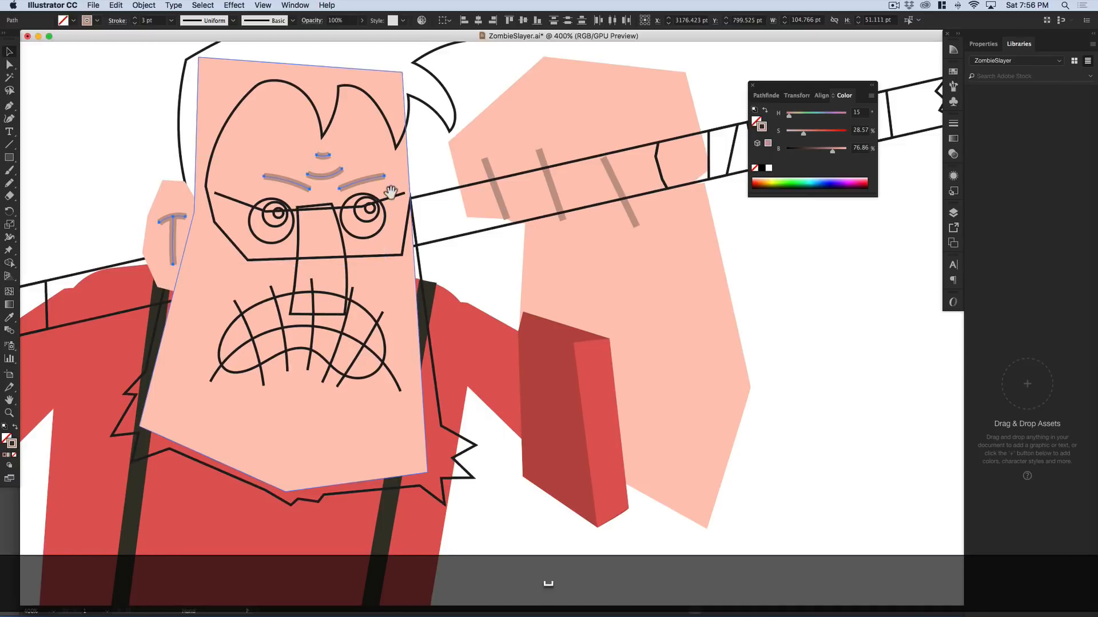
key("super+shift+a")
- Fill the mouth shape with the white of the canvas and no outline
scroll(383, 254, "left", 4)
scroll(383, 254, "down", 2)
left_click(382, 254)
key("i")
left_click(563, 488)
key("v")
- Set the stroke of the five crossing teeth lines and the curved line in the mouth to 2 pt
left_click(332, 258)
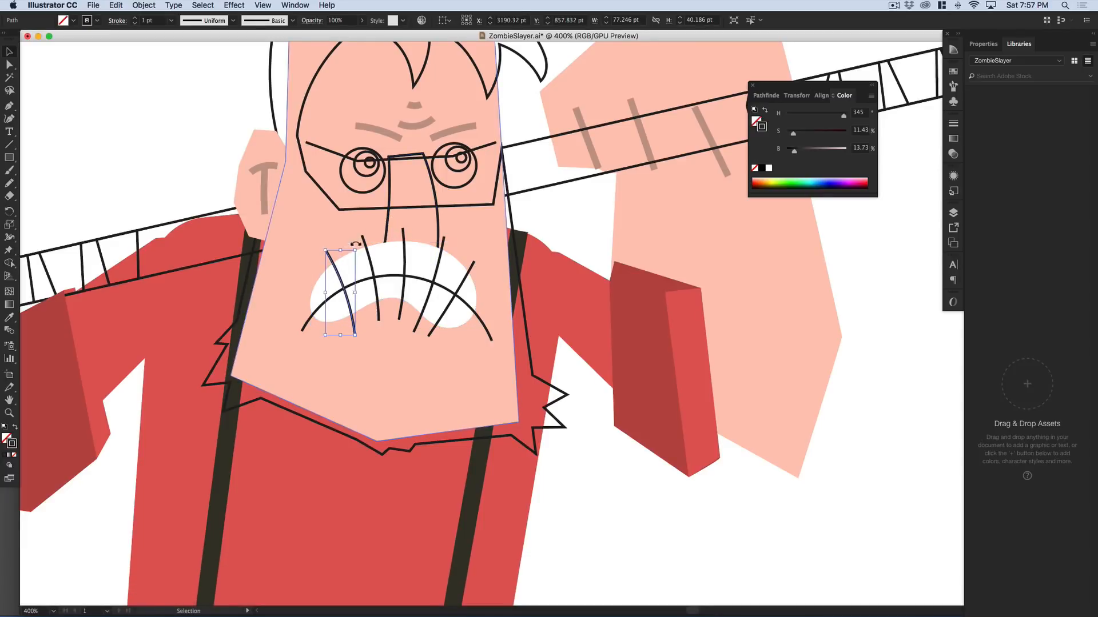
left_click(366, 245, "shift")
left_click(404, 240, "shift")
left_click(443, 246, "shift")
left_click(471, 271, "shift")
left_click(346, 291, "shift")
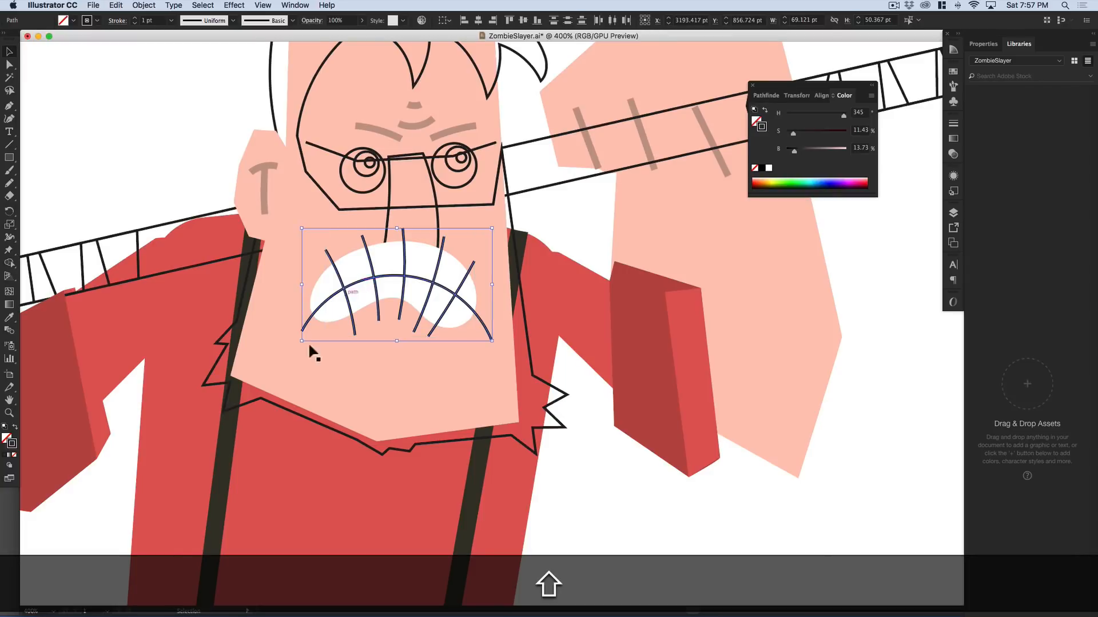
scroll(299, 404, "down", 5)
scroll(558, 423, "down", 10)
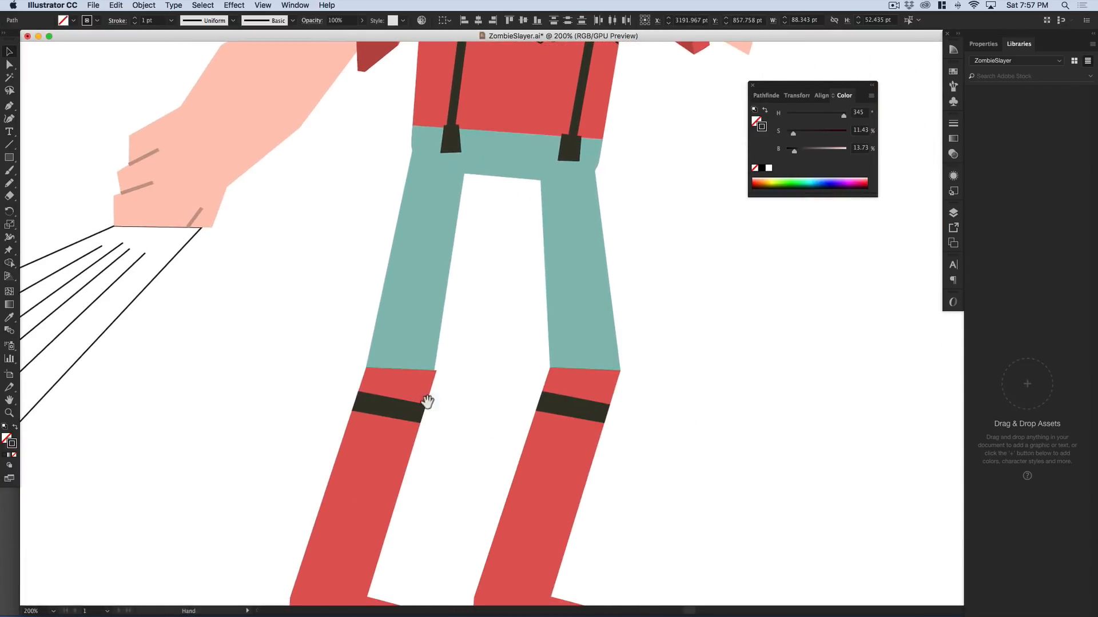
scroll(429, 453, "up", 5)
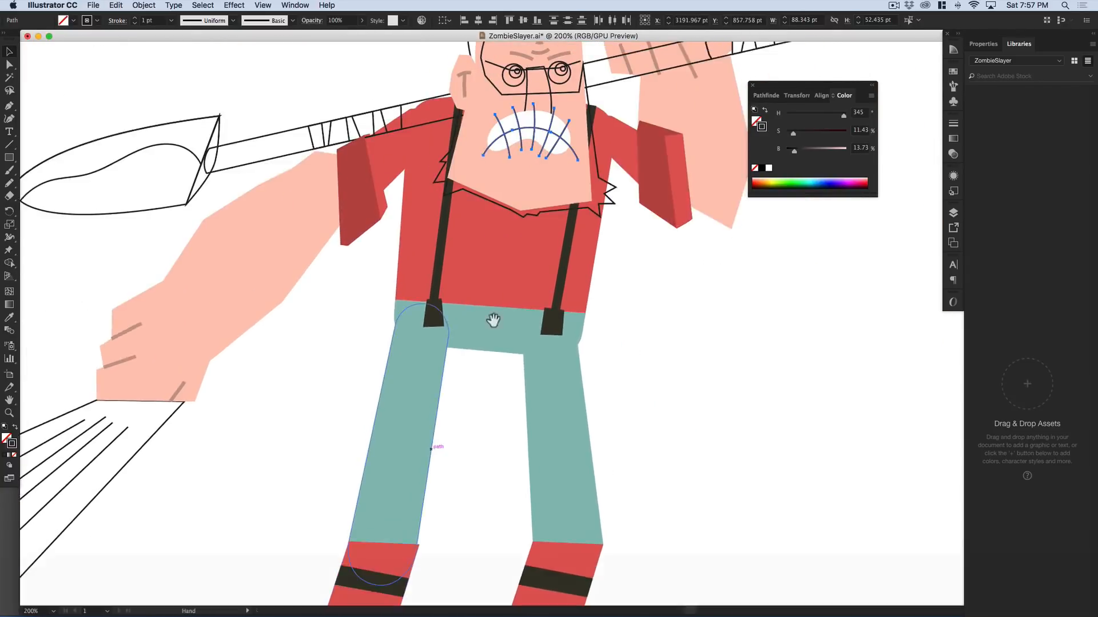
scroll(486, 354, "up", 3)
left_click(136, 18)
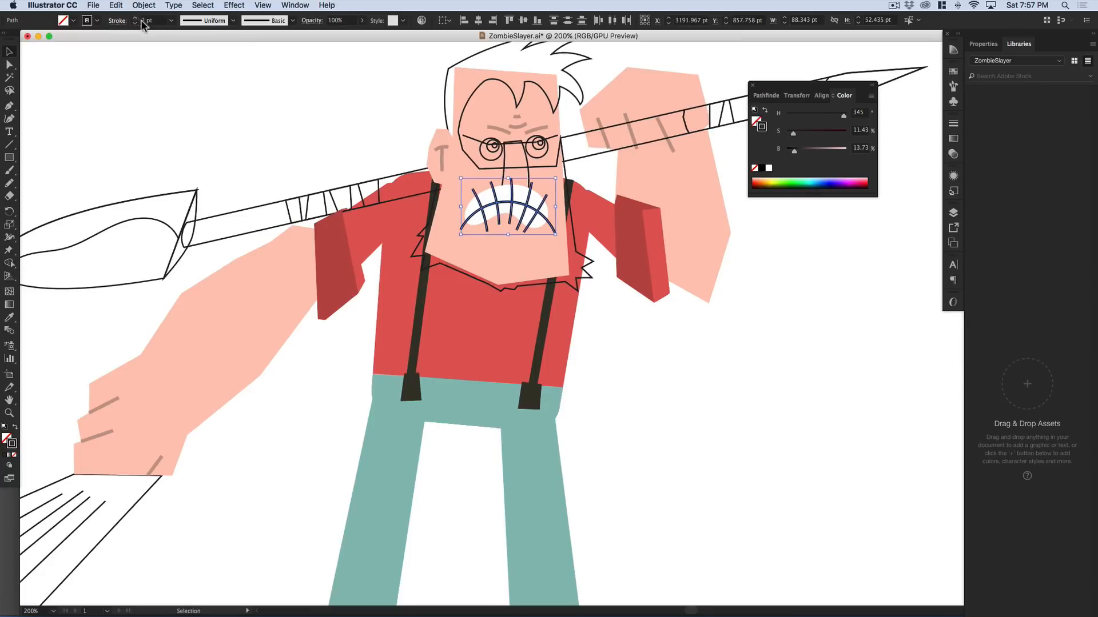
- Color the mouth lines' stroke with the dark tone of the suspender clips and deselect them
key("i")
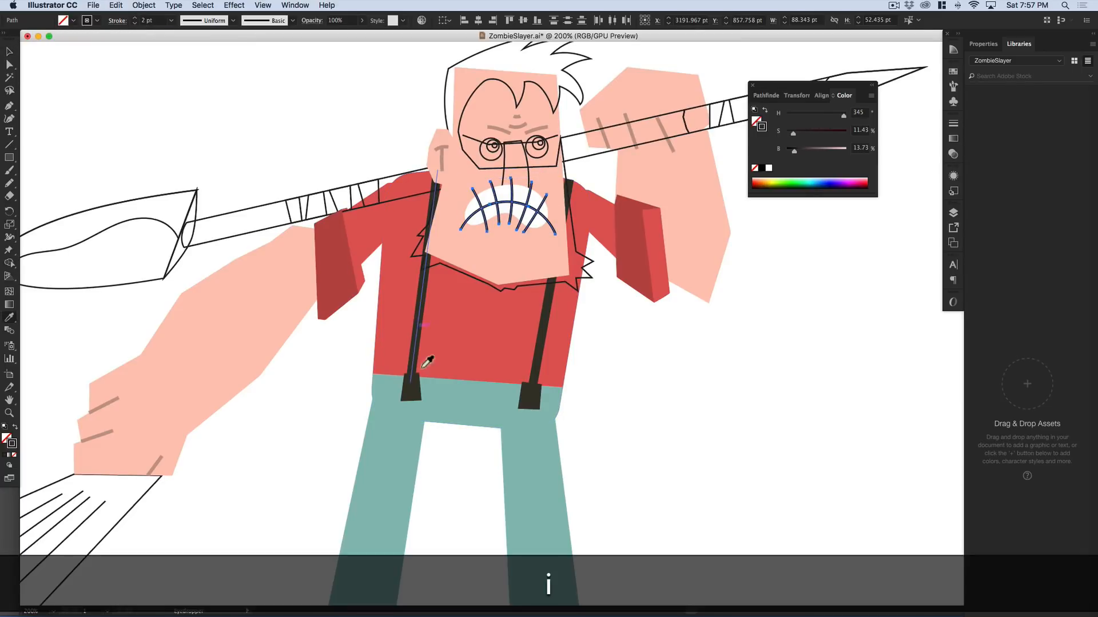
left_click(419, 390, "shift")
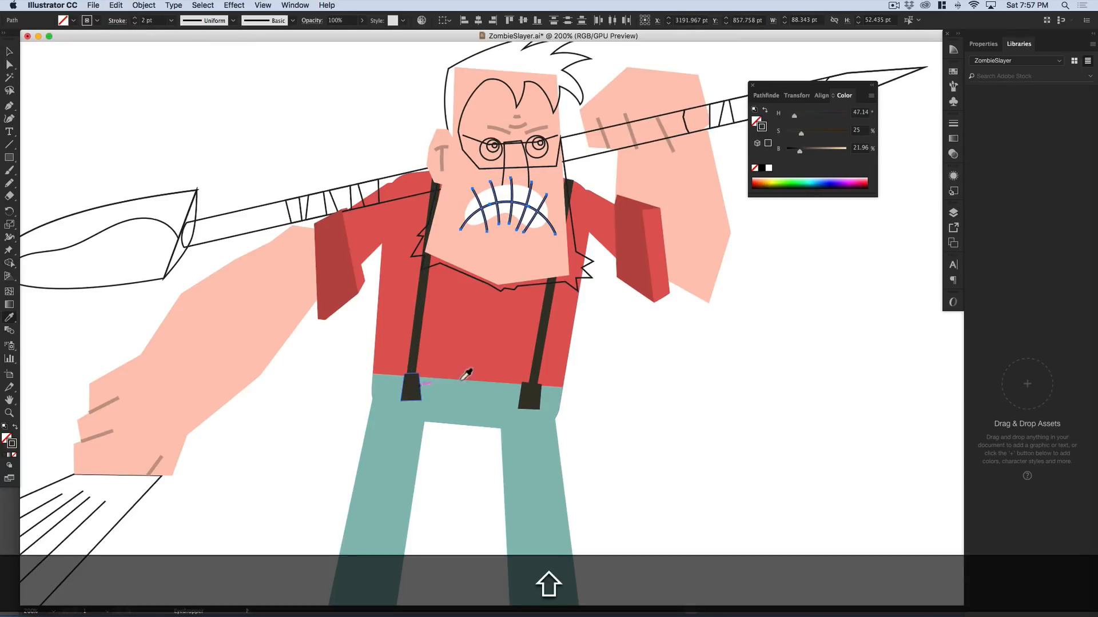
key("v")
left_click(632, 359)
- Fill the nose with the face's skin tone without an outline, bring it to the front and deselect it
left_click_drag(659, 349, 635, 402)
left_click_drag(544, 249, 571, 245)
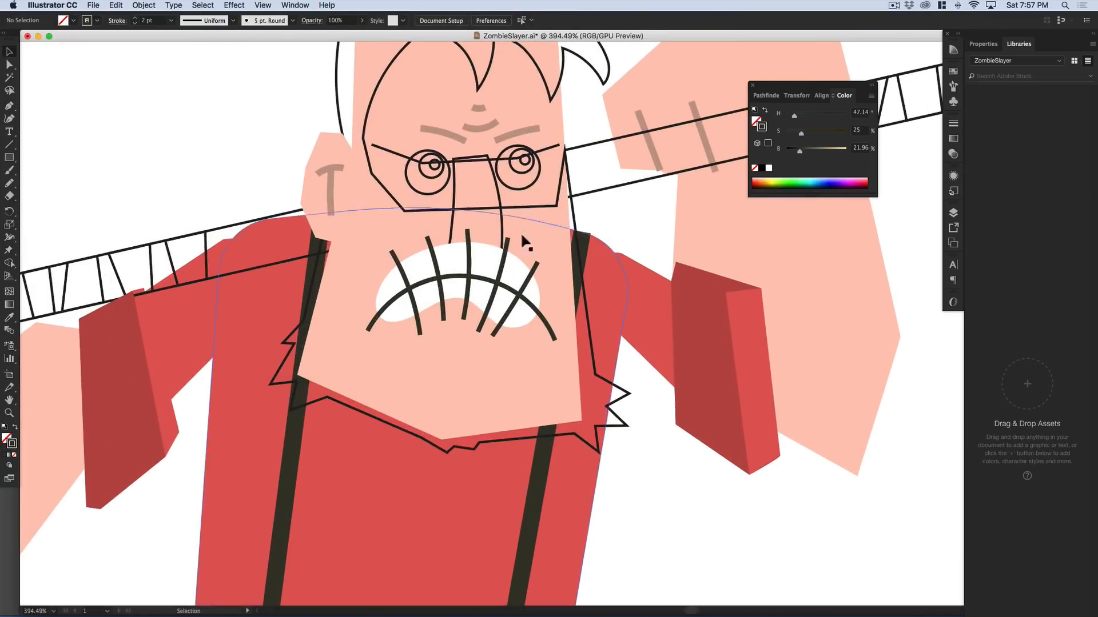
left_click(499, 217)
key("i")
left_click(515, 223)
key("v")
key("shift+super+v")
key("v")
left_click(646, 484)
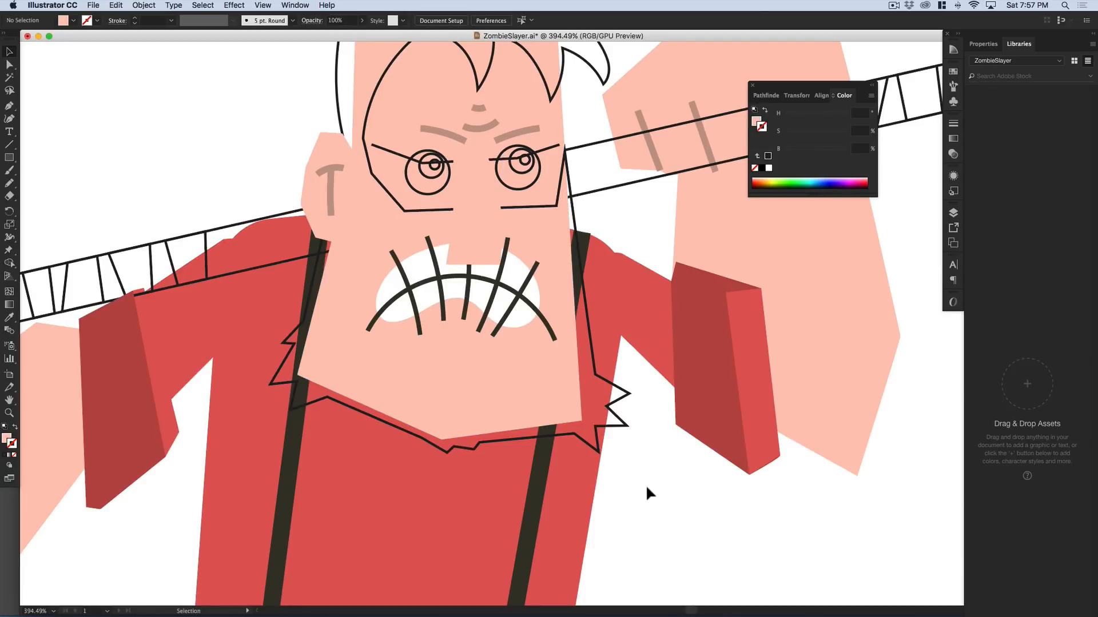
- Fill the hair and beard shape with the dark tone of the suspender clips, without an outline, and deselect it
left_click(537, 440)
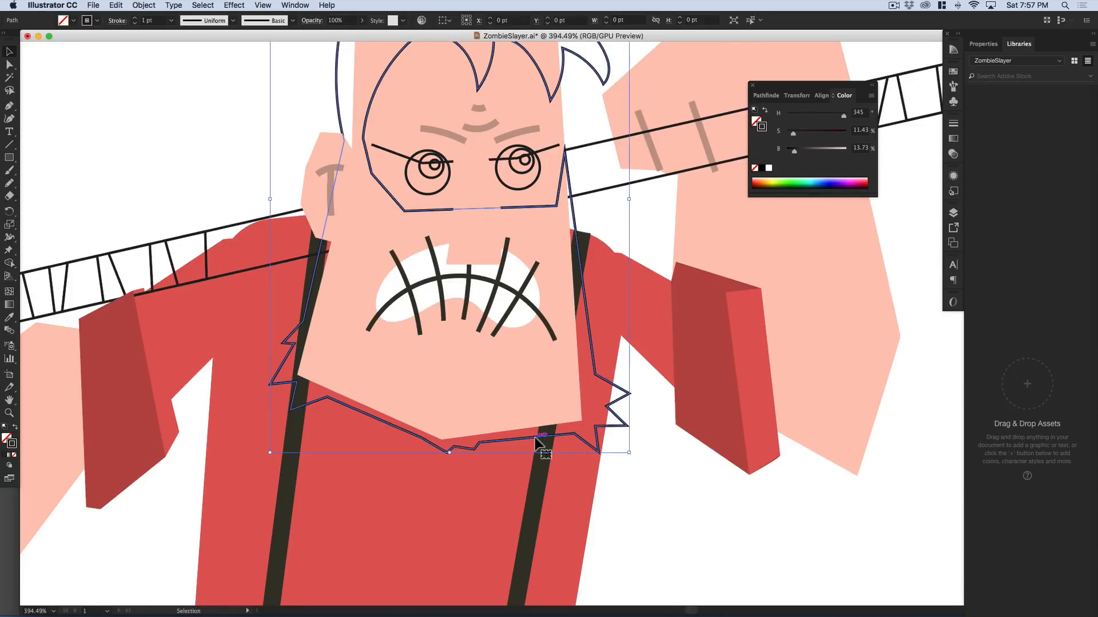
key("space")
key("super+minus")
key("super+minus")
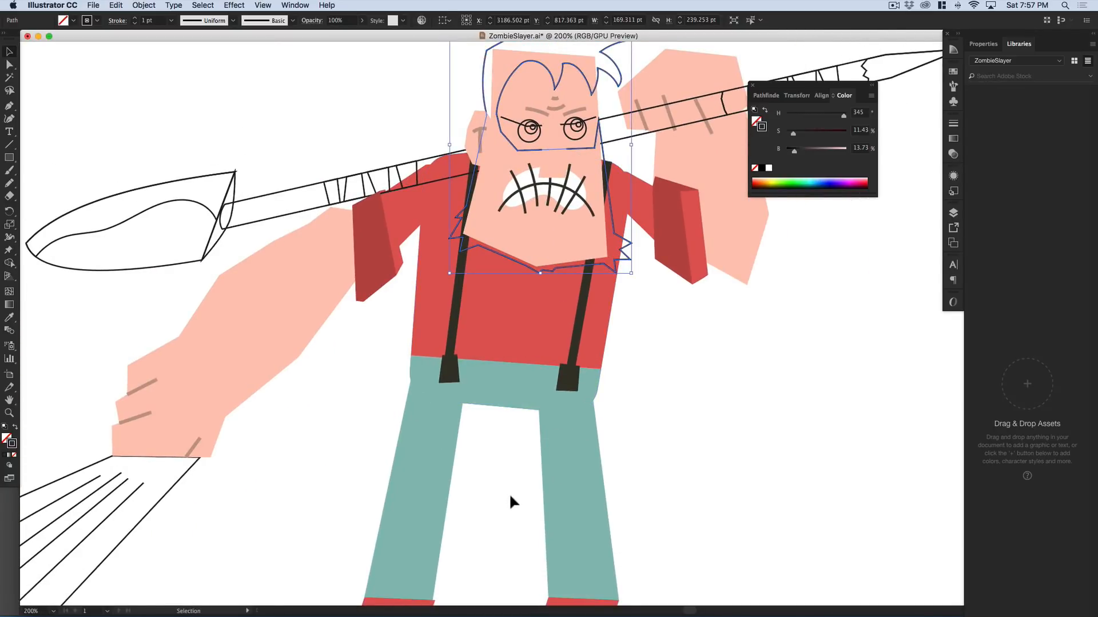
key("i")
left_click(573, 378)
key("v")
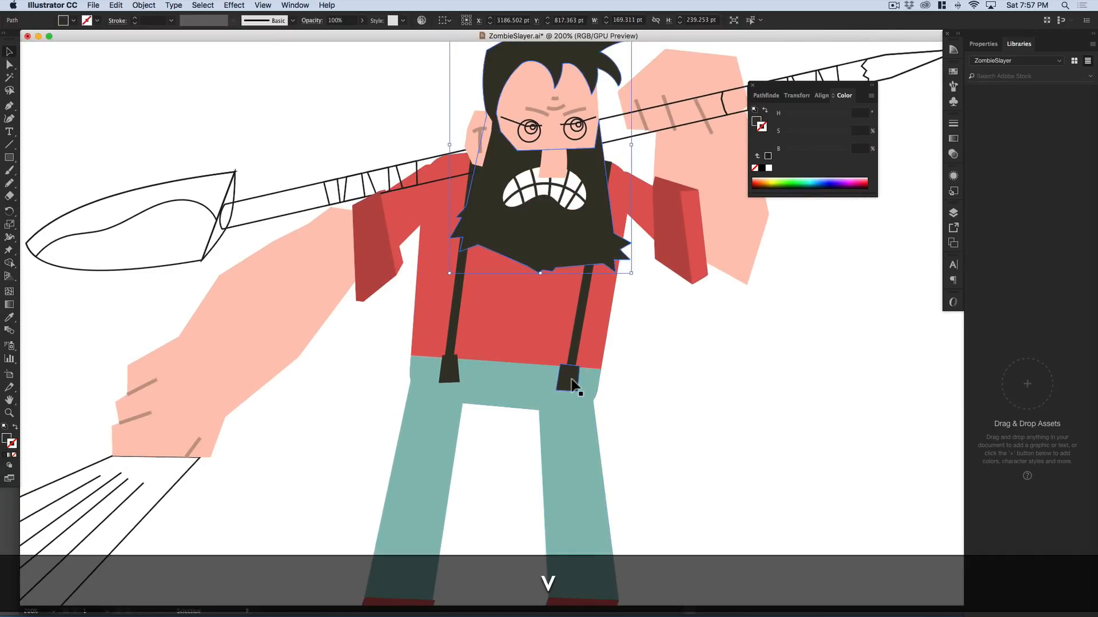
left_click(668, 359)
- Give the angular eyelid line across the eyes the darker skin stroke of the brow lines and bring it to the front
left_click_drag(665, 324, 436, 442)
left_click_drag(338, 282, 374, 295)
left_click_drag(375, 295, 485, 359)
left_click(346, 264)
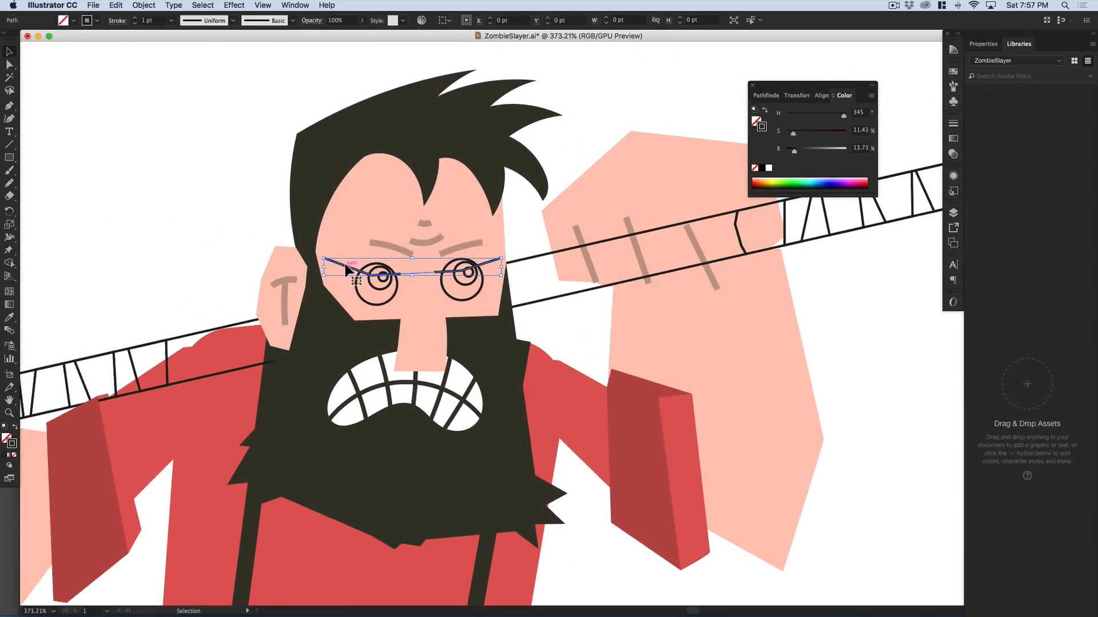
key("i")
left_click(388, 246)
key("v")
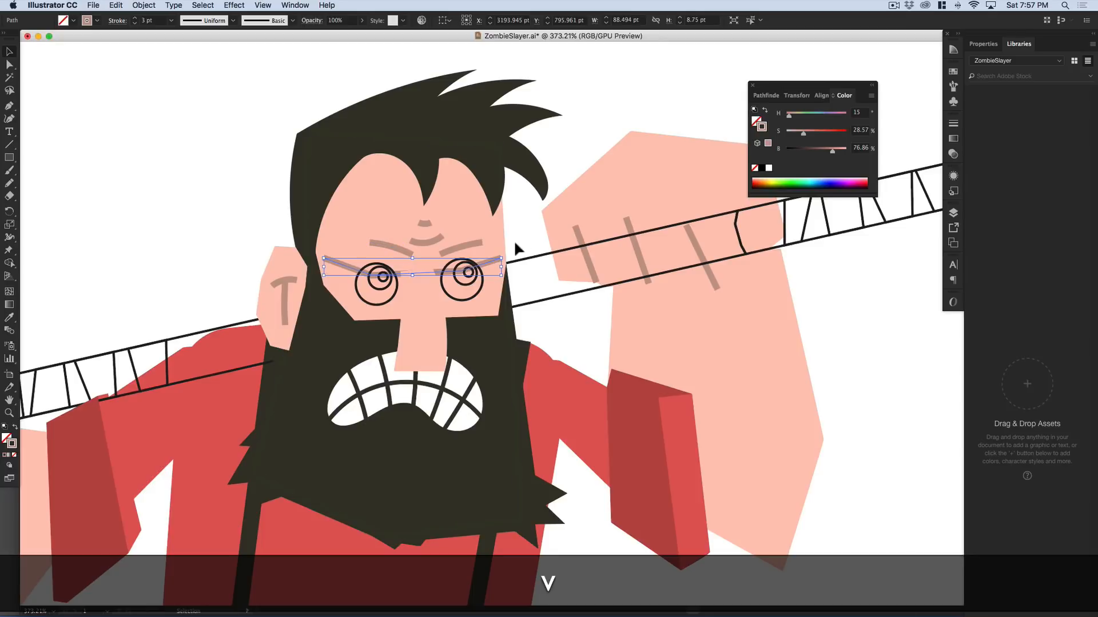
key("super+shift+bracketright")
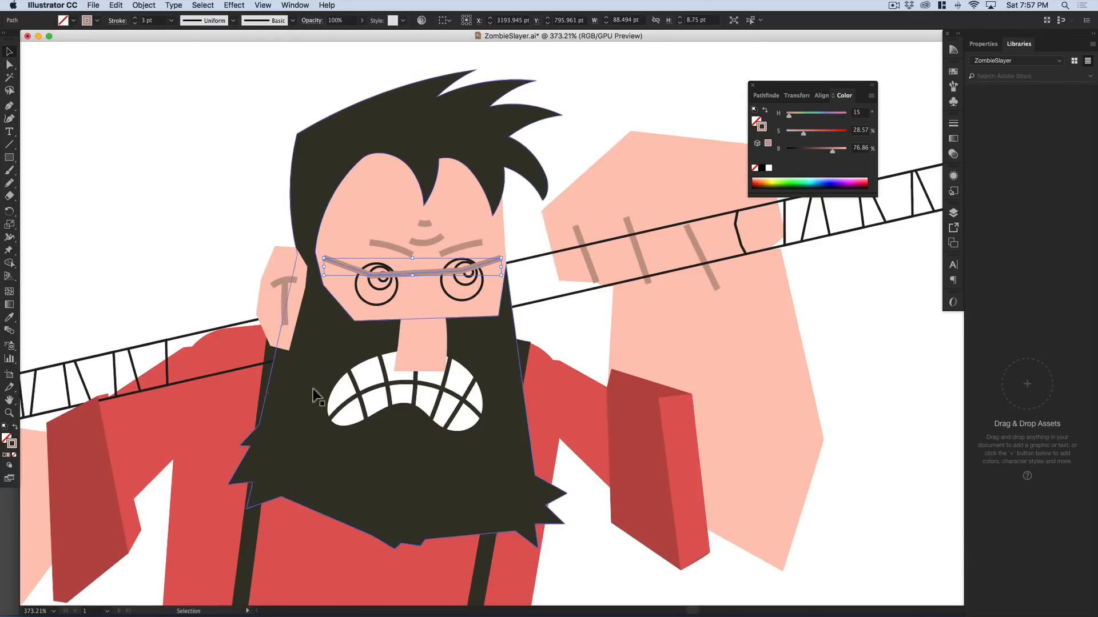
- Fill the eyelid line's shape with the arm's skin tone while keeping its darker stroke, and deselect it
key("x")
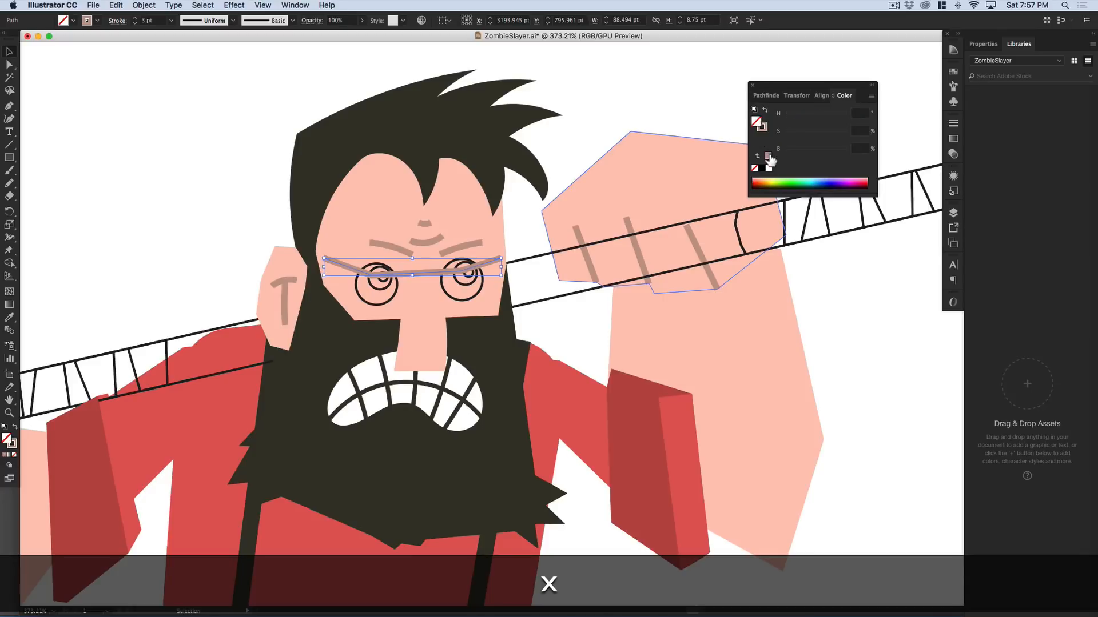
key("i")
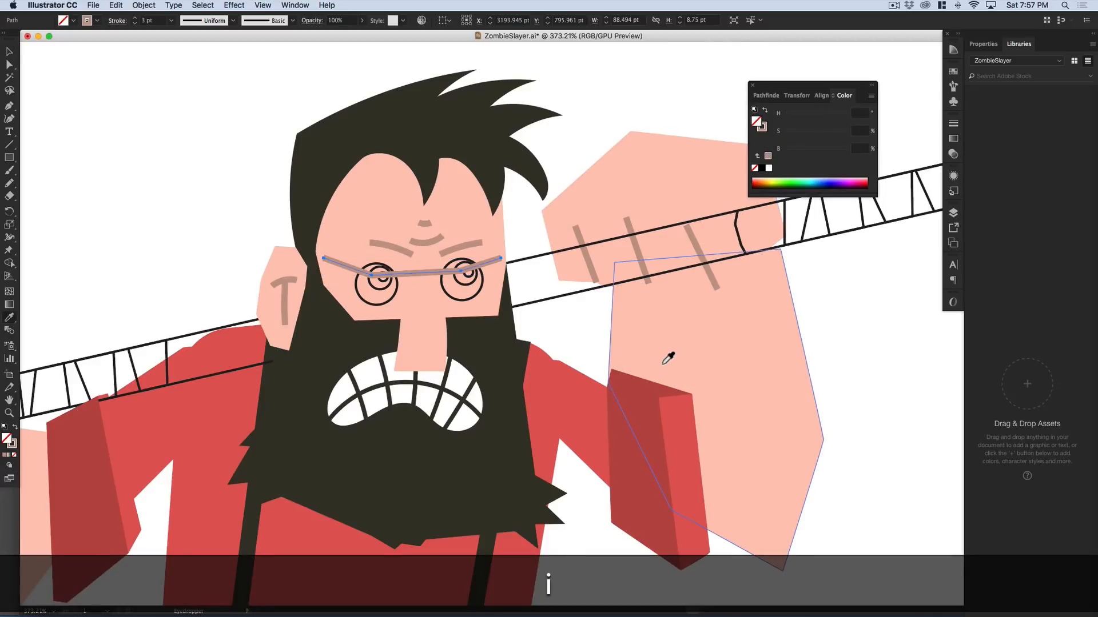
left_click(667, 359, "shift")
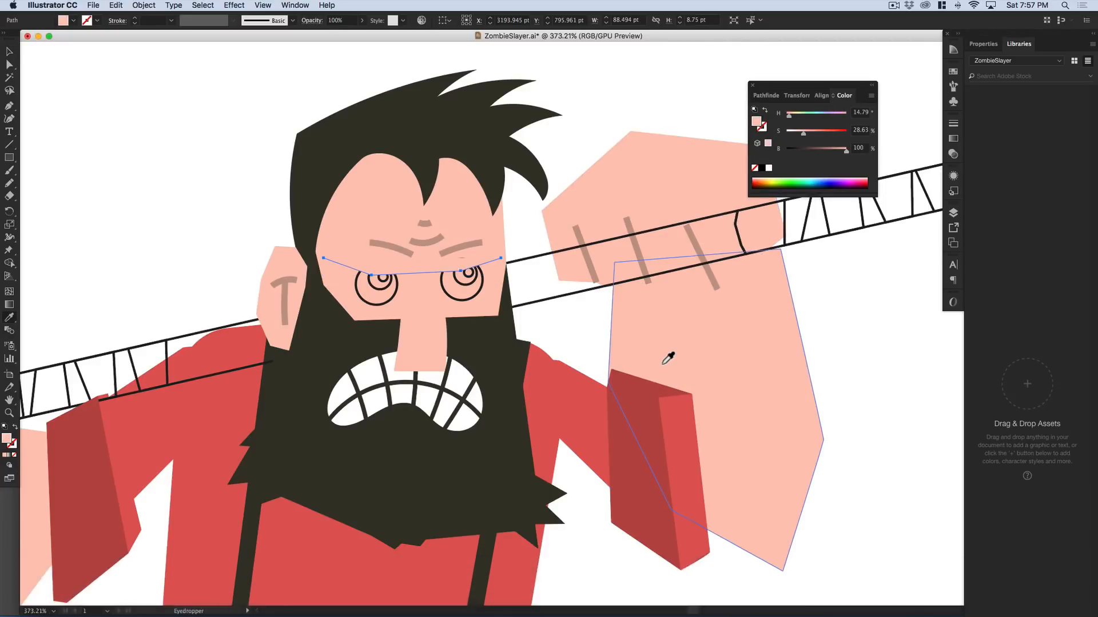
key("shift+super+z")
left_click(663, 364, "shift")
key("v")
left_click(852, 303)
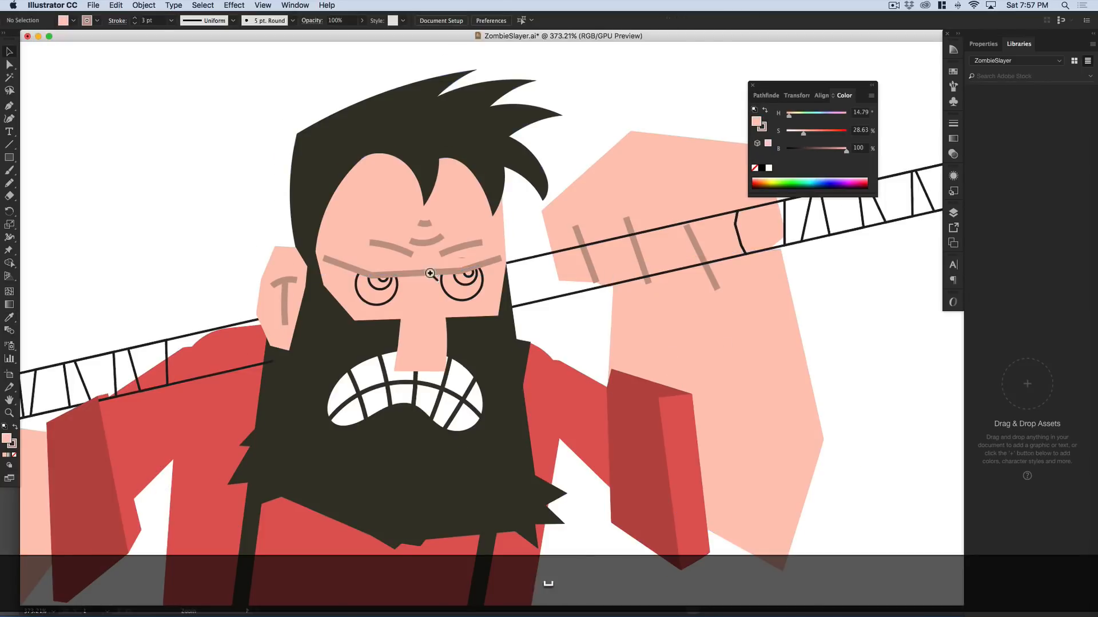
- Move the filled eyelid shape off the face onto the blank canvas and undo the move
left_click_drag(432, 272, 537, 260, "super")
key("a")
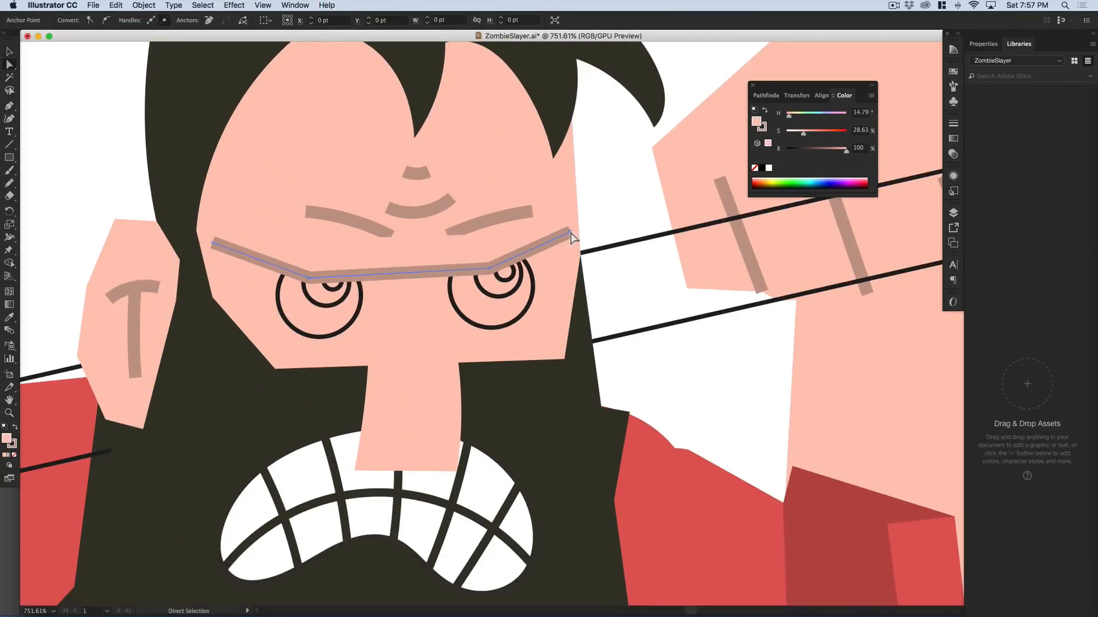
key("space")
scroll(269, 214, "down", 3)
key("v")
left_click(414, 269)
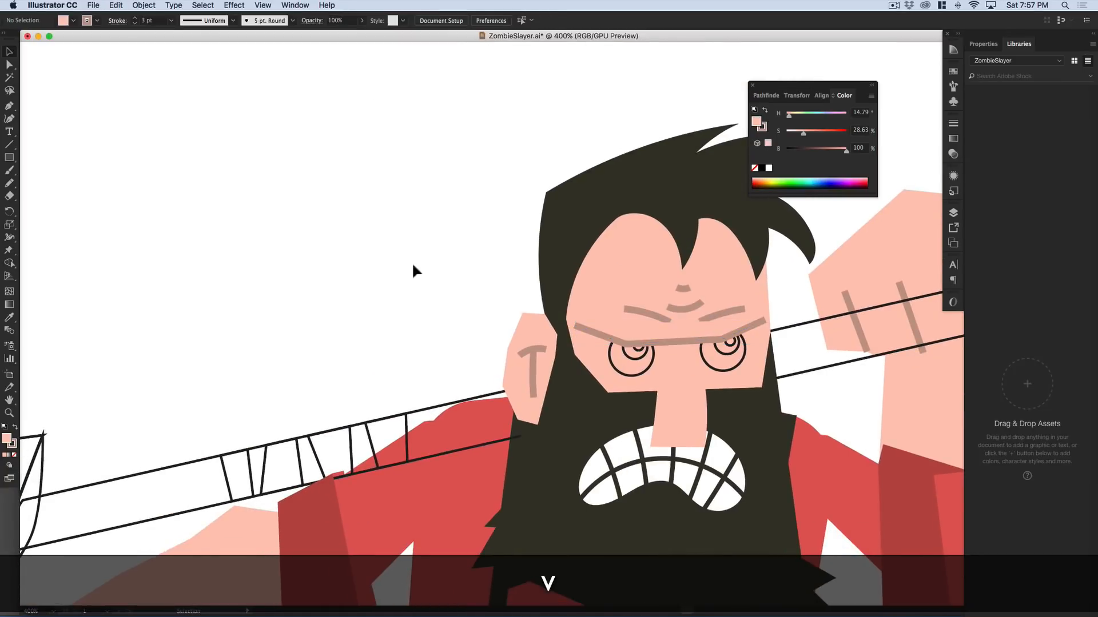
left_click_drag(671, 342, 381, 280)
left_click(435, 232)
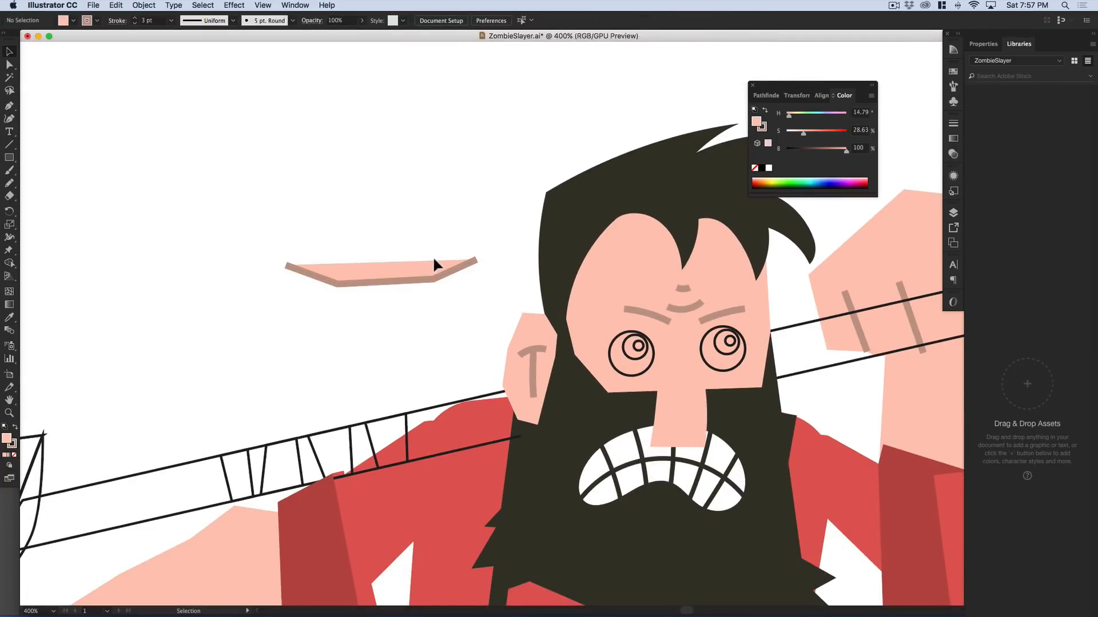
key("cmd+z")
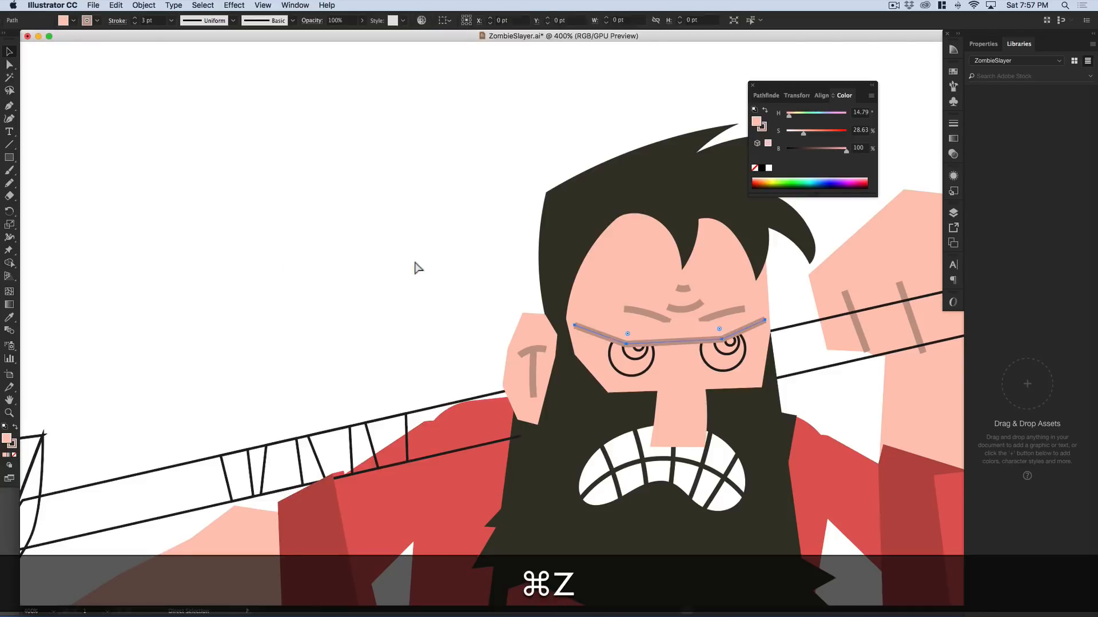
- Bring the two brow lines in front of the filled eyelid shape
left_click_drag(729, 349, 481, 262)
left_click(409, 247)
left_click(498, 250, "shift")
key("shift+cmd+bracketright")
- Fill both pupils with the dark tone of the beard, without an outline
left_click(367, 297)
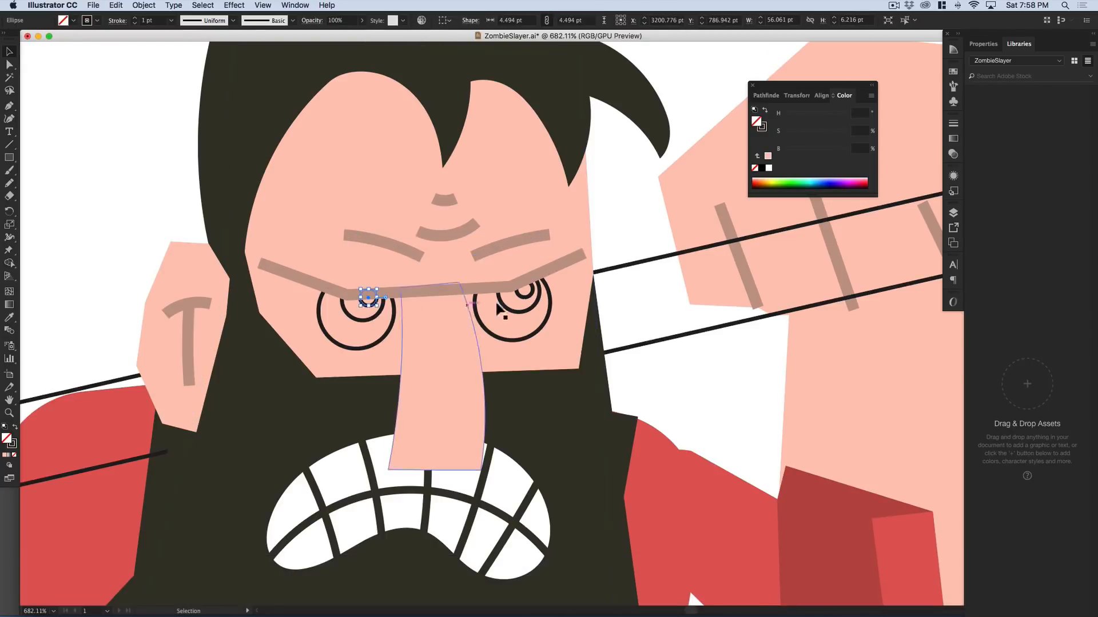
left_click(524, 289, "shift")
key("i")
left_click(537, 412)
key("v")
- Fill the middle circles of both eyes with the canvas white and no outline
scroll(454, 311, "left", 2)
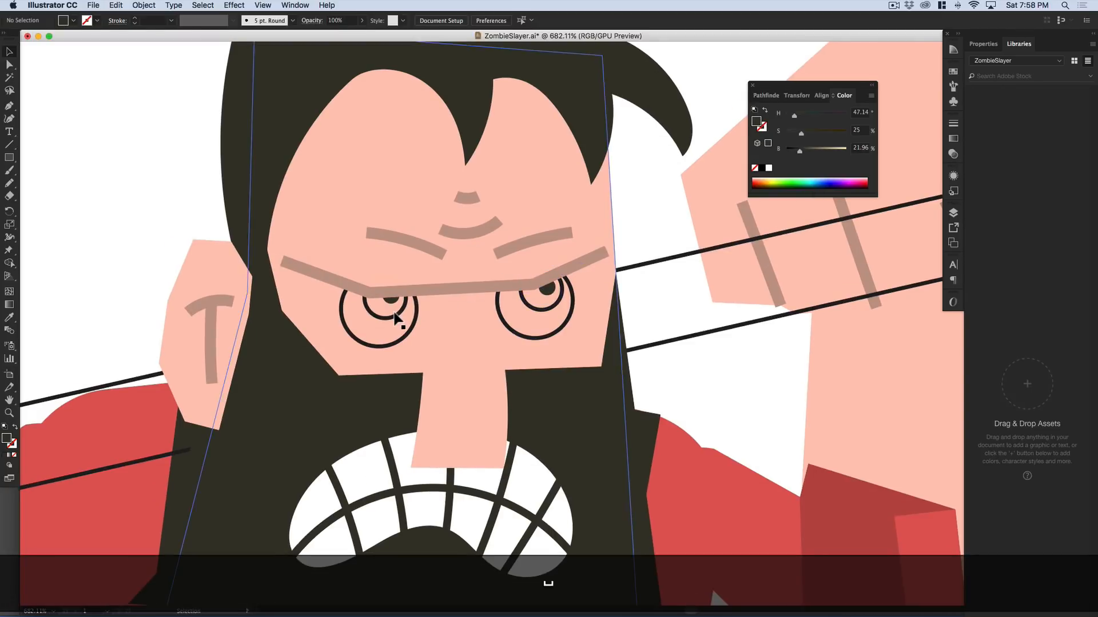
left_click(375, 312)
left_click(547, 305, "shift")
key("i")
left_click(136, 254)
key("v")
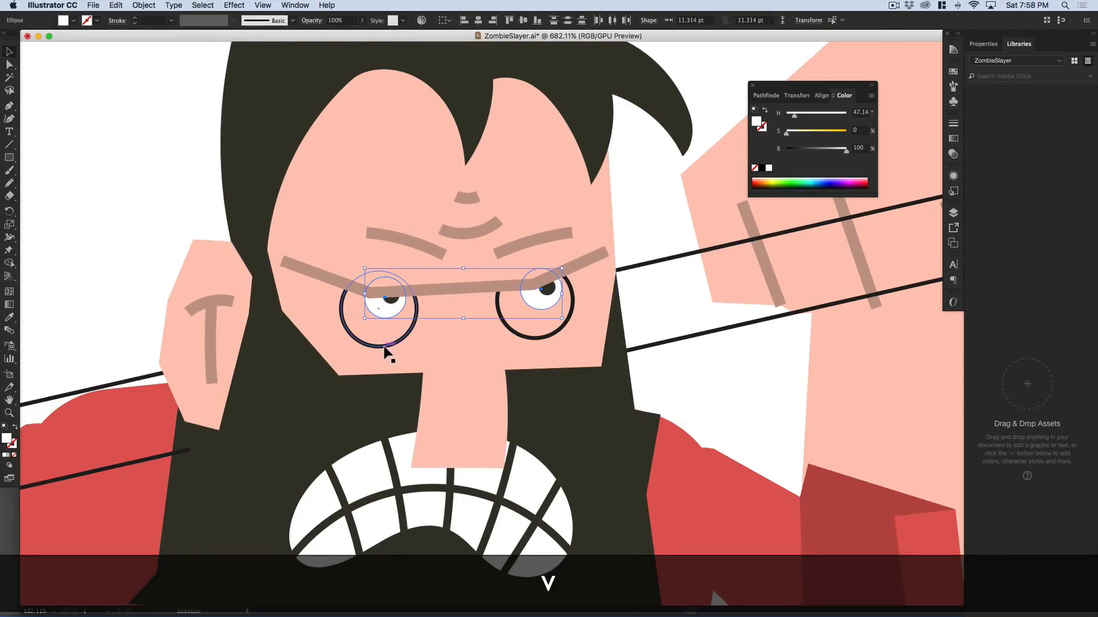
- Fill both outer eye circles with the brow lines' darker skin tone, without an outline, and lighten it to 90.2% brightness
left_click(385, 347)
left_click(529, 342, "shift")
key("i")
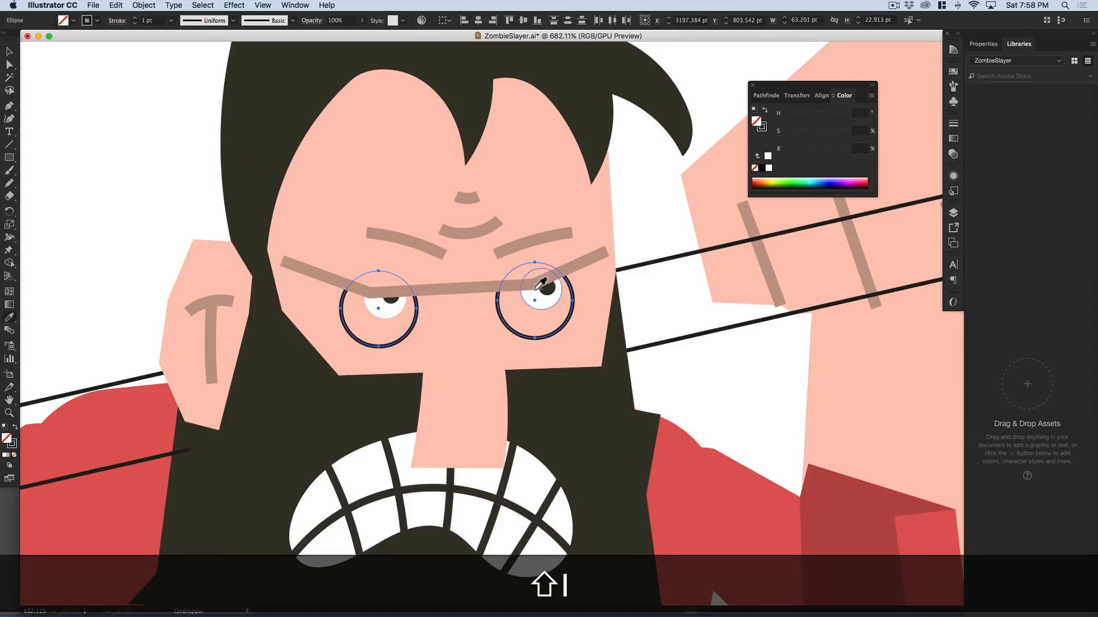
left_click(527, 239)
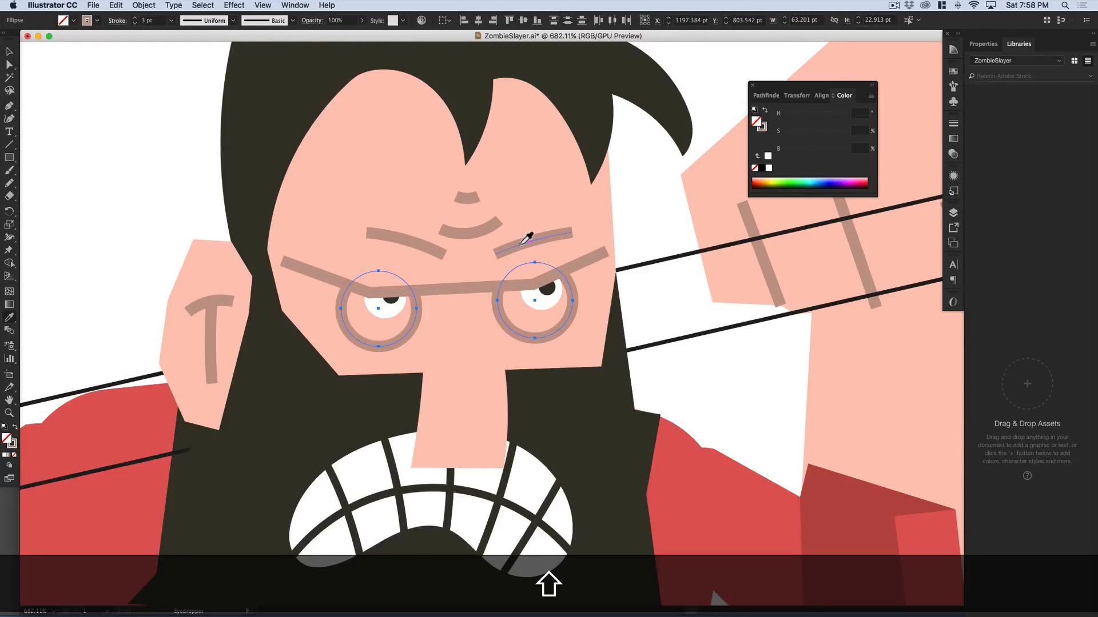
key("shift+x")
key("v")
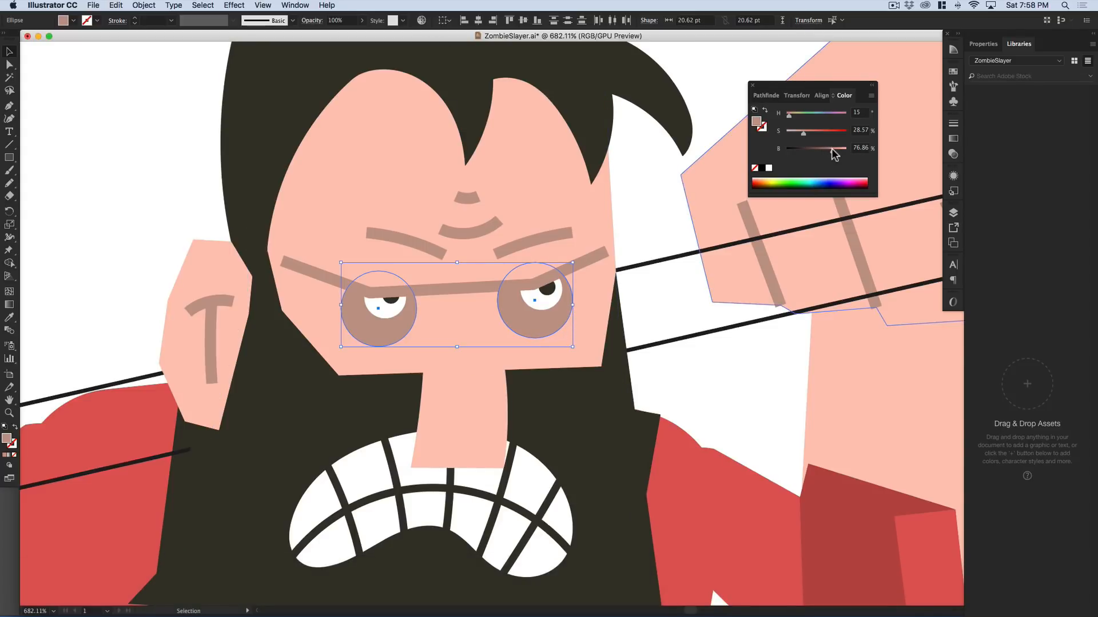
left_click_drag(836, 154, 839, 156)
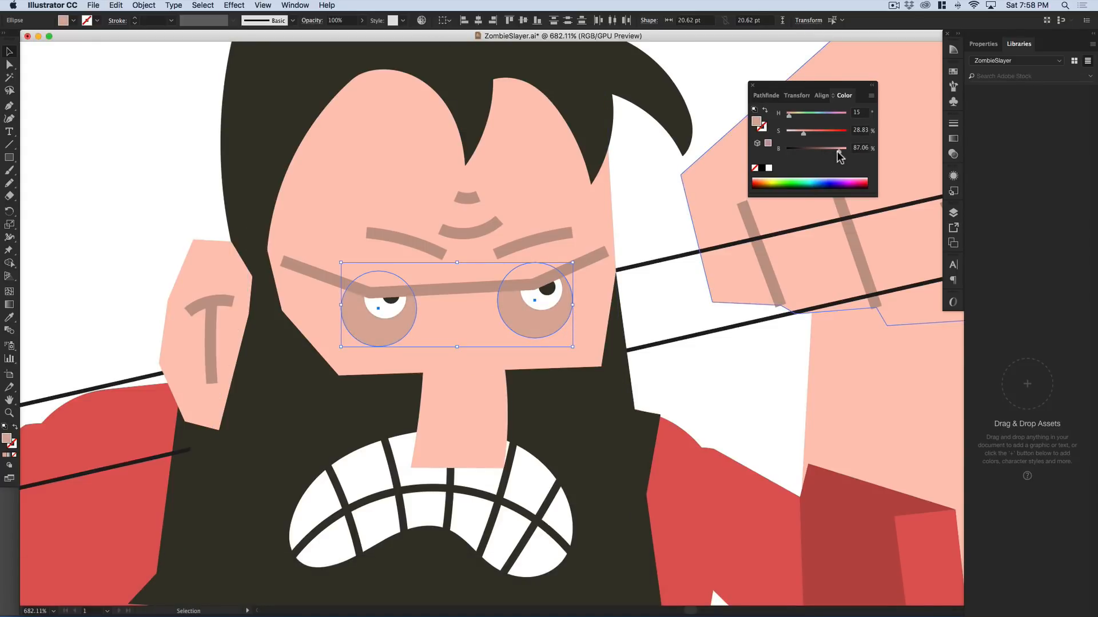
left_click(649, 165)
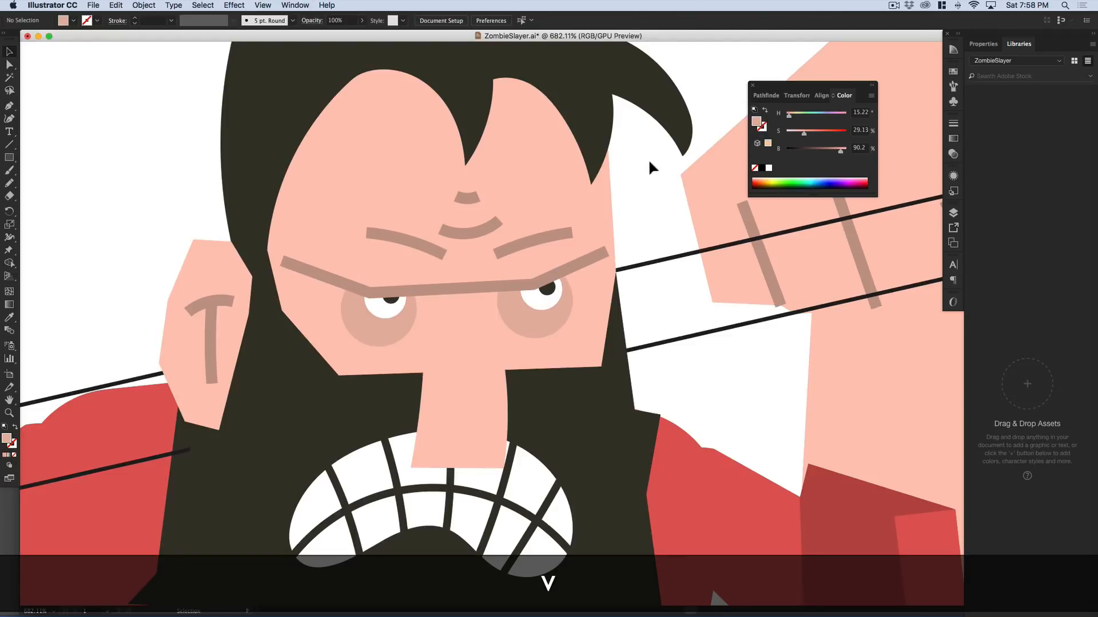
- Enlarge the shadow circles around both eyes, the left one to about 25.7 pt in diameter, and deselect them
key("super+minus")
key("super+minus")
key("super+minus")
left_click_drag(683, 352, 616, 292)
left_click(598, 277)
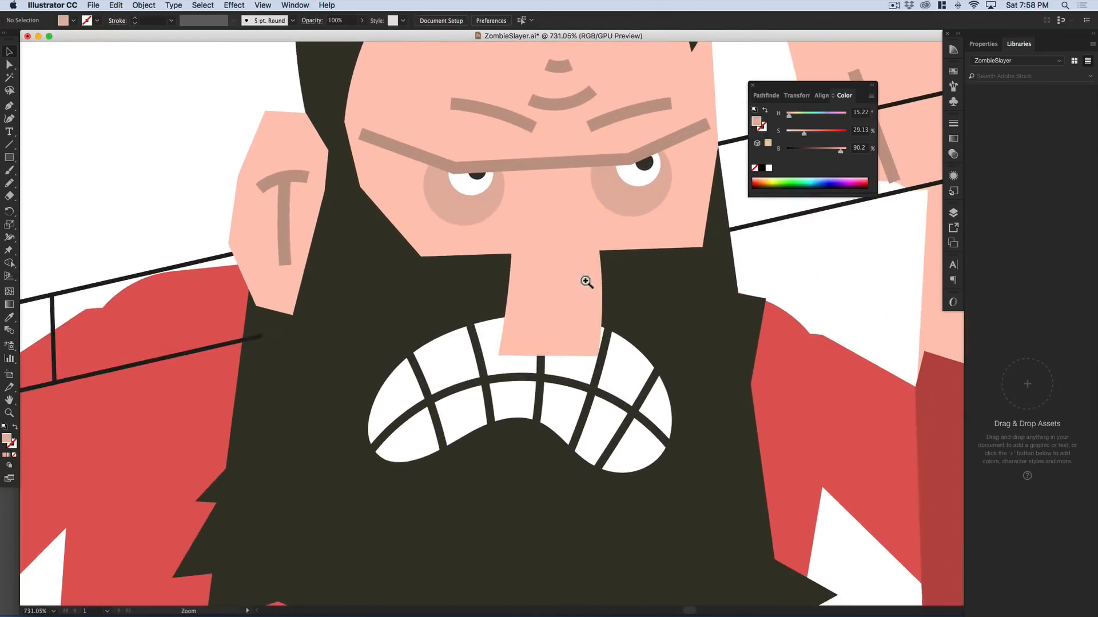
left_click(525, 259)
left_click(433, 251)
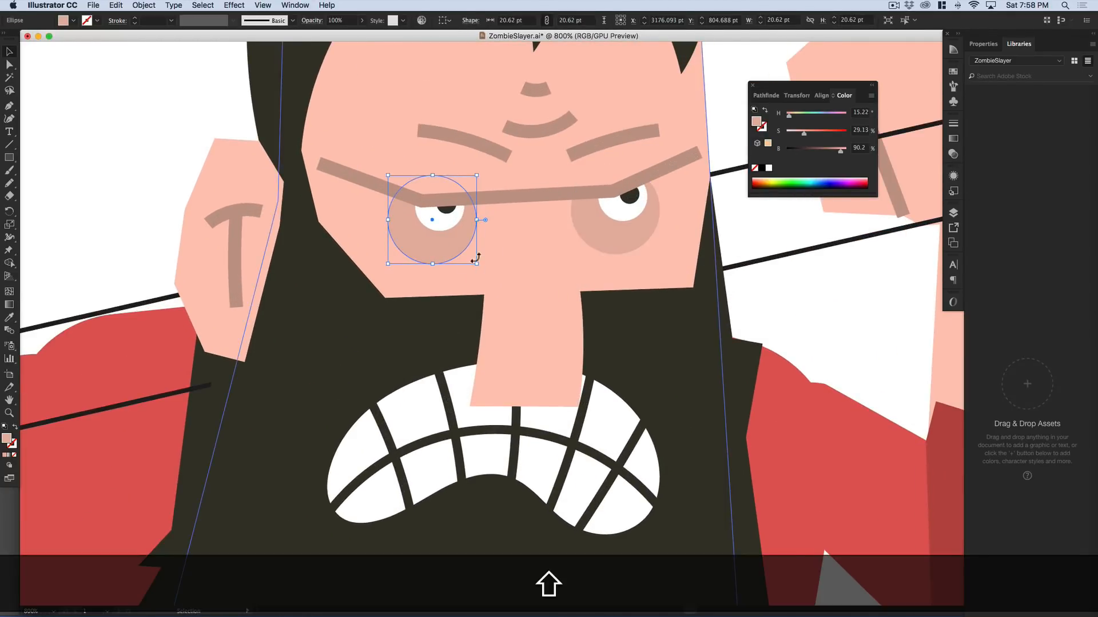
mouse_move(478, 263)
left_mouse_down()
mouse_move(495, 272)
mouse_move(481, 278)
left_mouse_up()
left_click(601, 234)
mouse_move(566, 256)
left_mouse_down()
mouse_move(558, 245)
mouse_move(534, 274)
mouse_move(557, 268)
left_mouse_up()
left_click(431, 260)
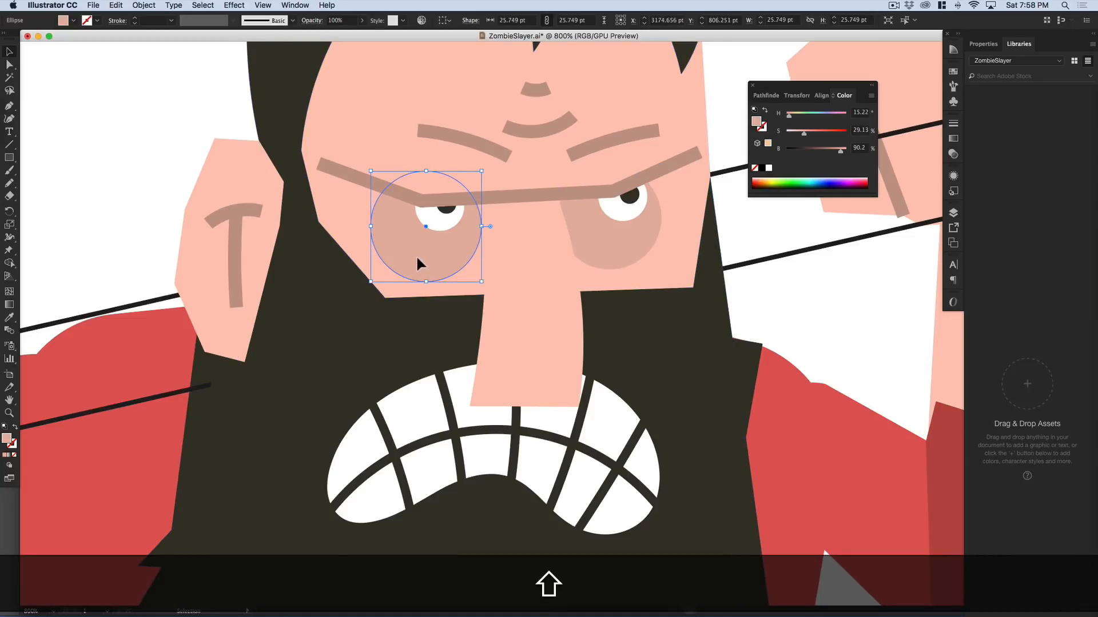
left_click(137, 187)
- Review the whole character at 100% zoom together with the color swatches below
left_click(581, 278, "alt+super")
left_click(581, 278, "alt+super")
left_click(581, 279, "alt+super")
left_click(581, 279, "alt+super")
left_click(581, 279, "alt+super")
left_click_drag(528, 590, 564, 284)
scroll(548, 343, "down", 3)
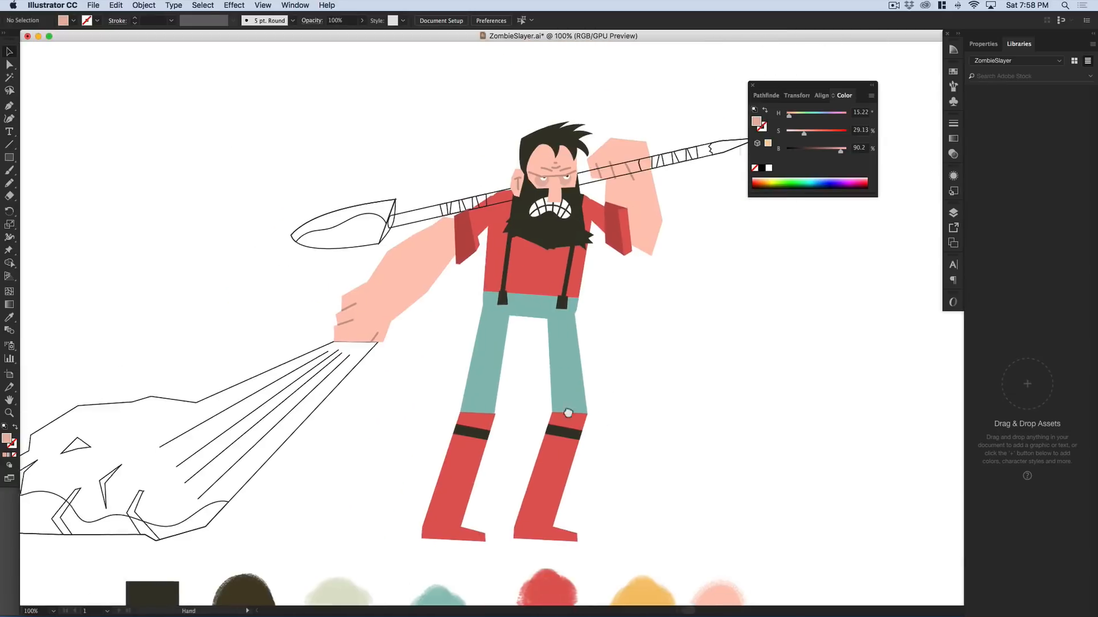
- Examine the colored face and torso up close, along with the uncolored sack held in the hand
scroll(534, 409, "up", 3)
scroll(504, 231, "up", 5)
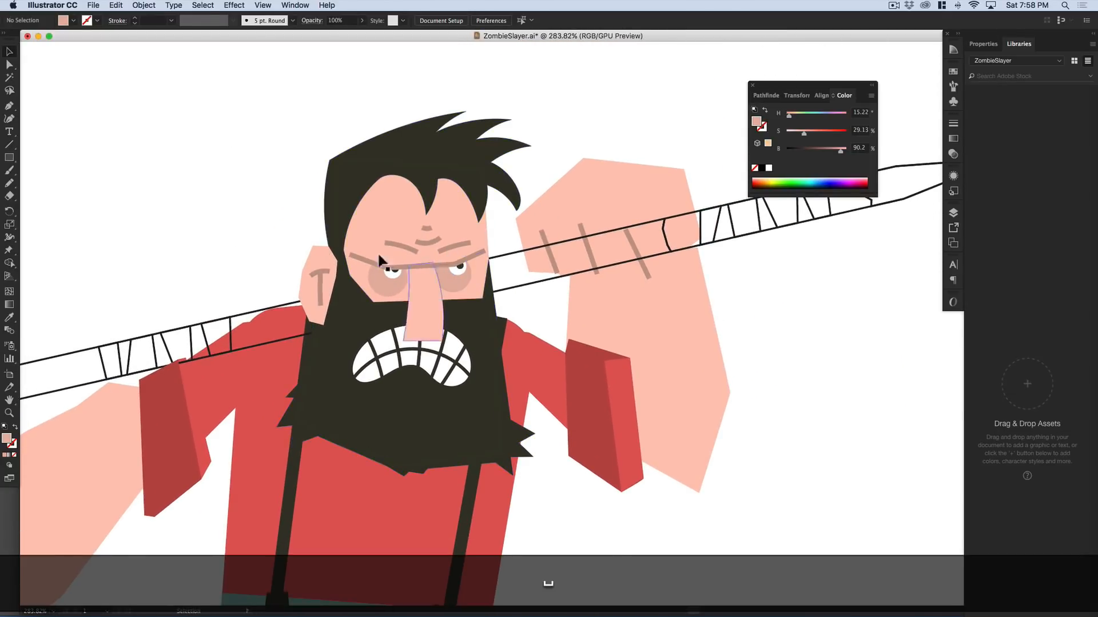
left_click_drag(270, 294, 285, 262)
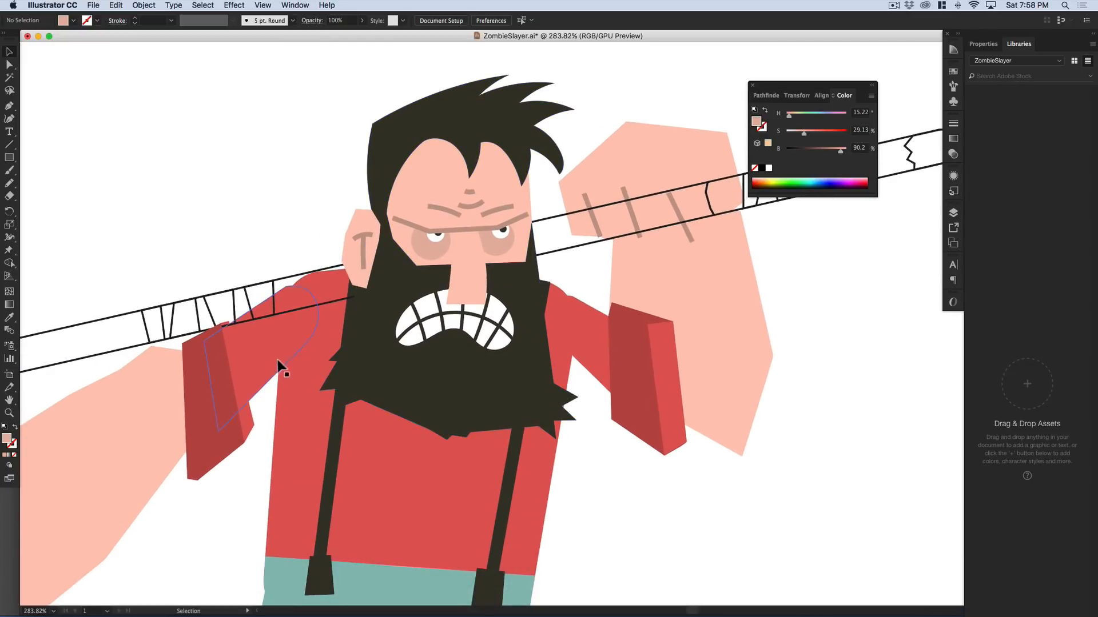
left_click(400, 443, "alt+super")
left_click(400, 444, "alt+super")
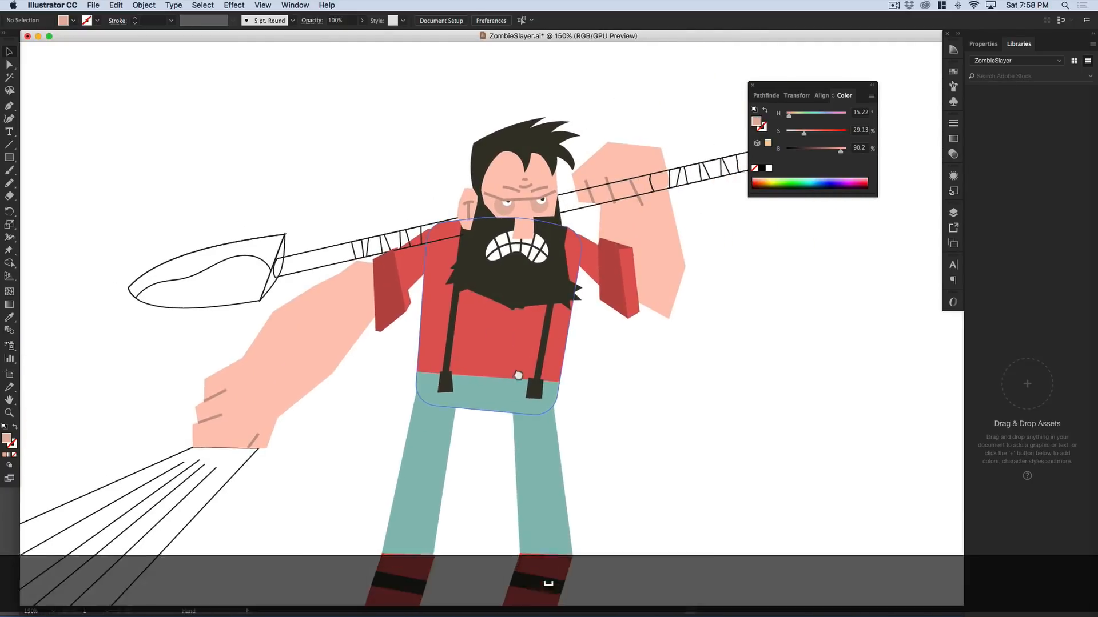
left_click_drag(121, 540, 343, 313)
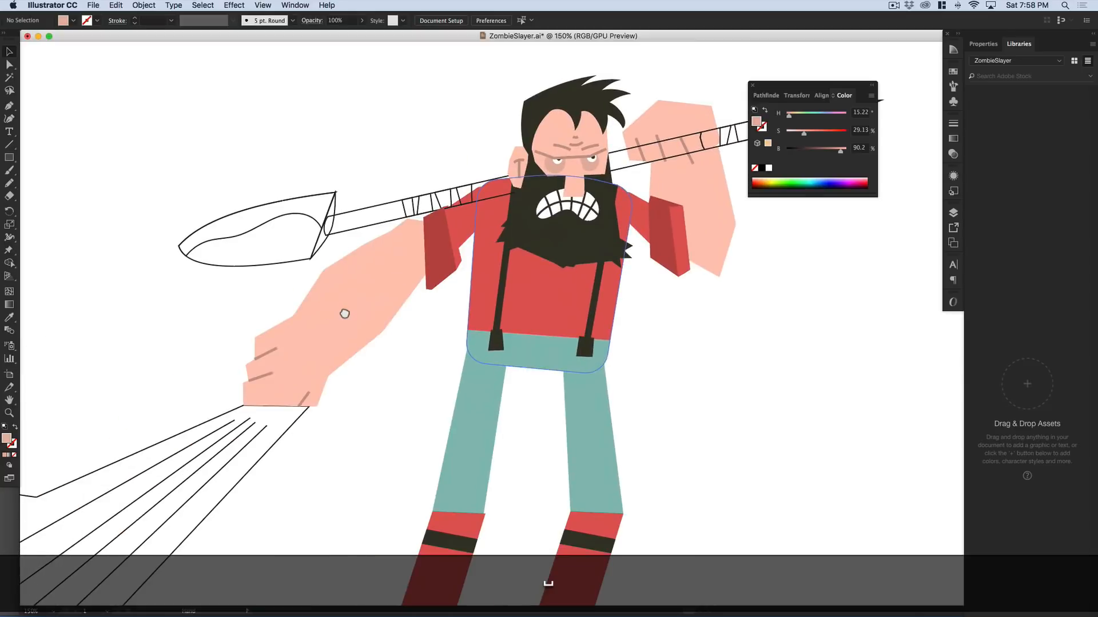
left_click_drag(439, 335, 522, 281)
left_click_drag(340, 409, 554, 346)
- Fill the sack outline with the pale gray-green swatch color, without an outline
left_click(556, 344)
key("super+minus")
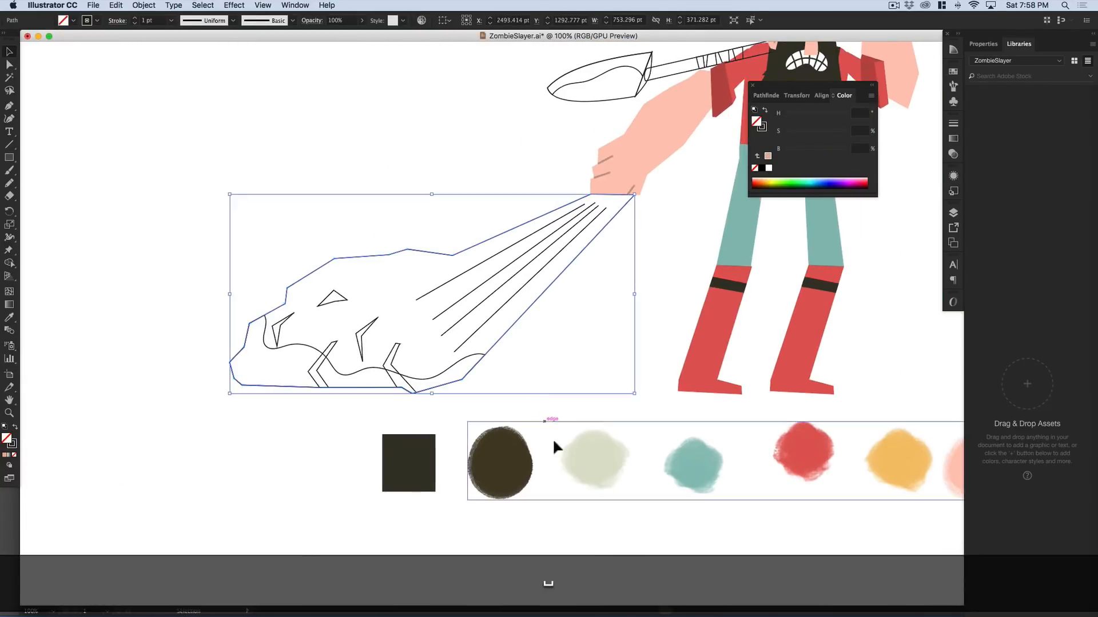
key("i")
left_click(604, 471)
key("v")
left_click(554, 353)
- Fill the wavy-edged area along the bottom of the sack with the red swatch color, without an outline
left_click(447, 367)
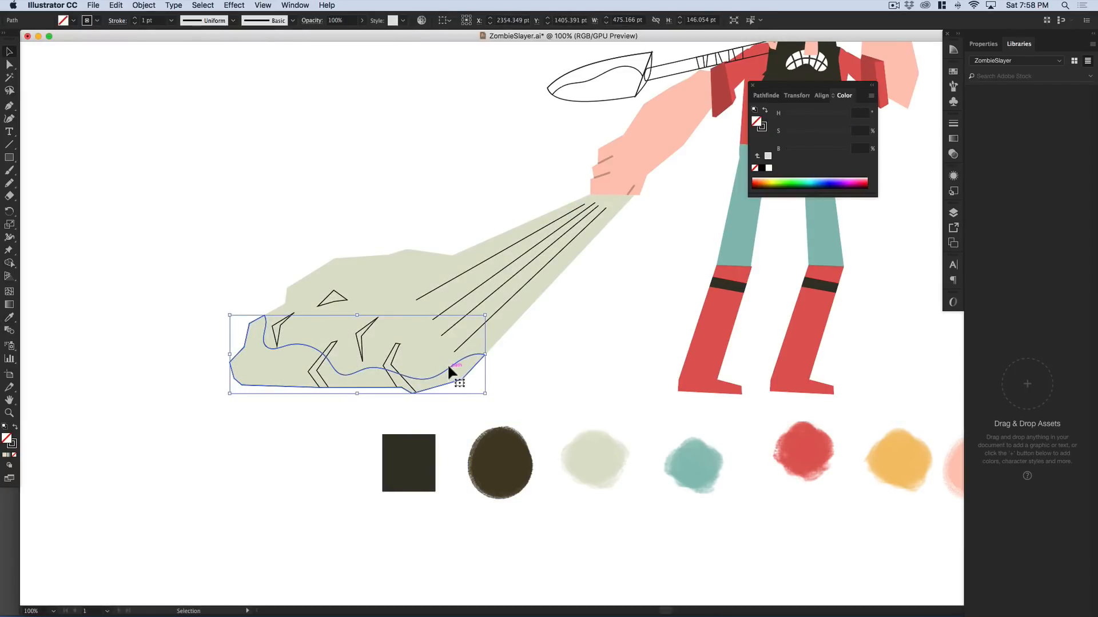
key("i")
left_click(817, 449)
key("v")
- Give the four long fold lines of the sack a 3 pt stroke in the sack's color, darkened to 80% brightness
left_click_drag(571, 343, 495, 394)
left_click(489, 313, "shift")
key("i")
left_click(490, 304)
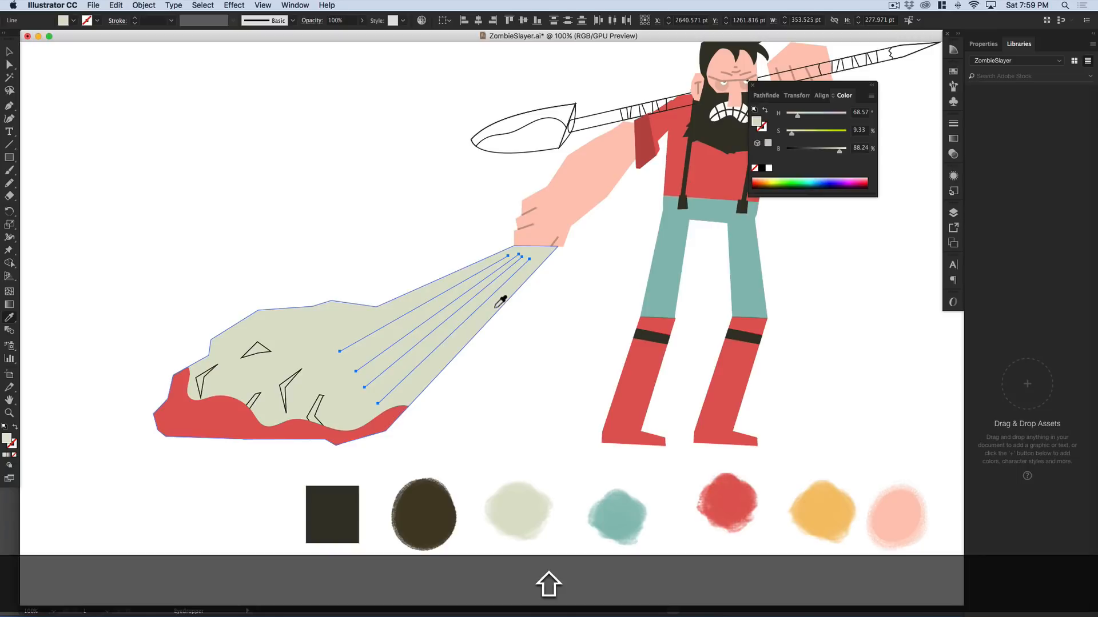
key("shift+x")
key("shift+v")
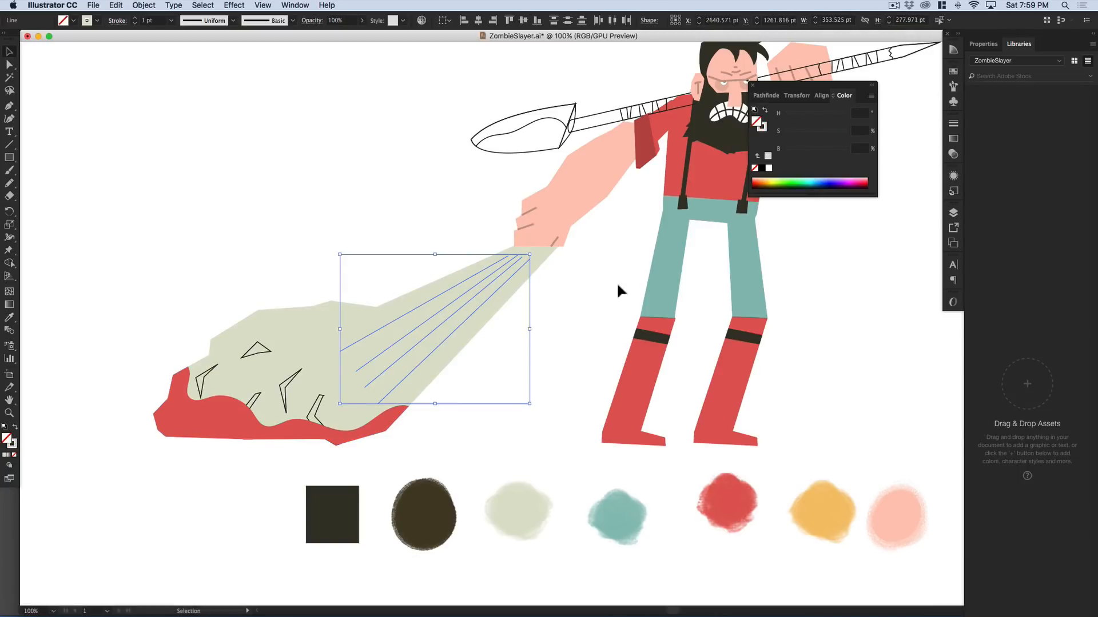
key("x")
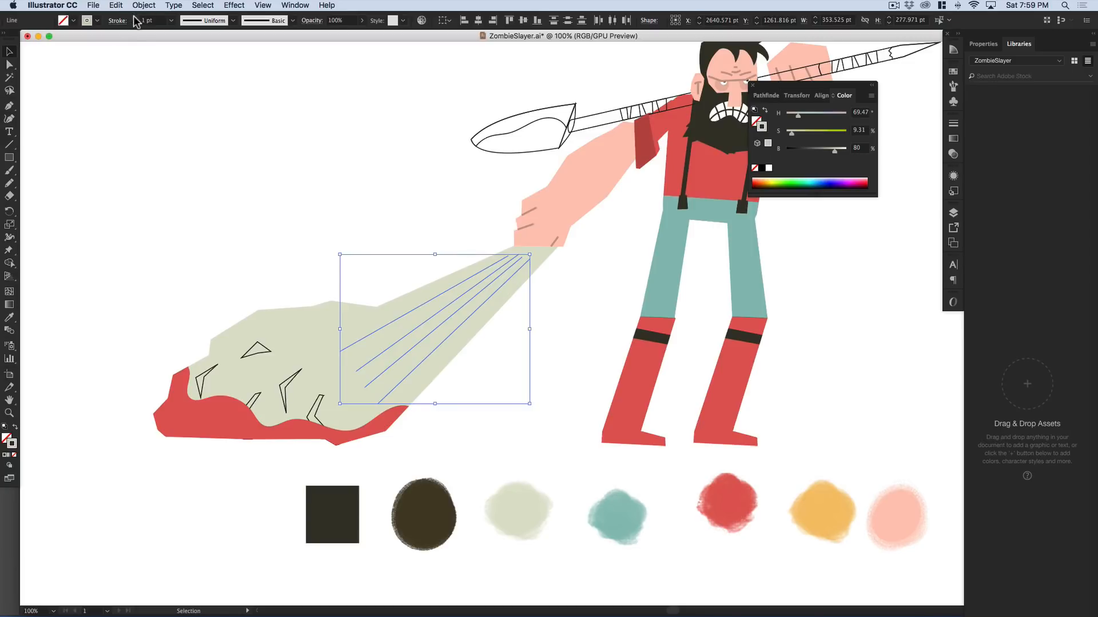
key("v")
left_click(403, 200)
- Fill the five small wrinkle shapes on the sack with the fold lines' darker tone and remove their outlines
key("space")
scroll(526, 375, "down", 2)
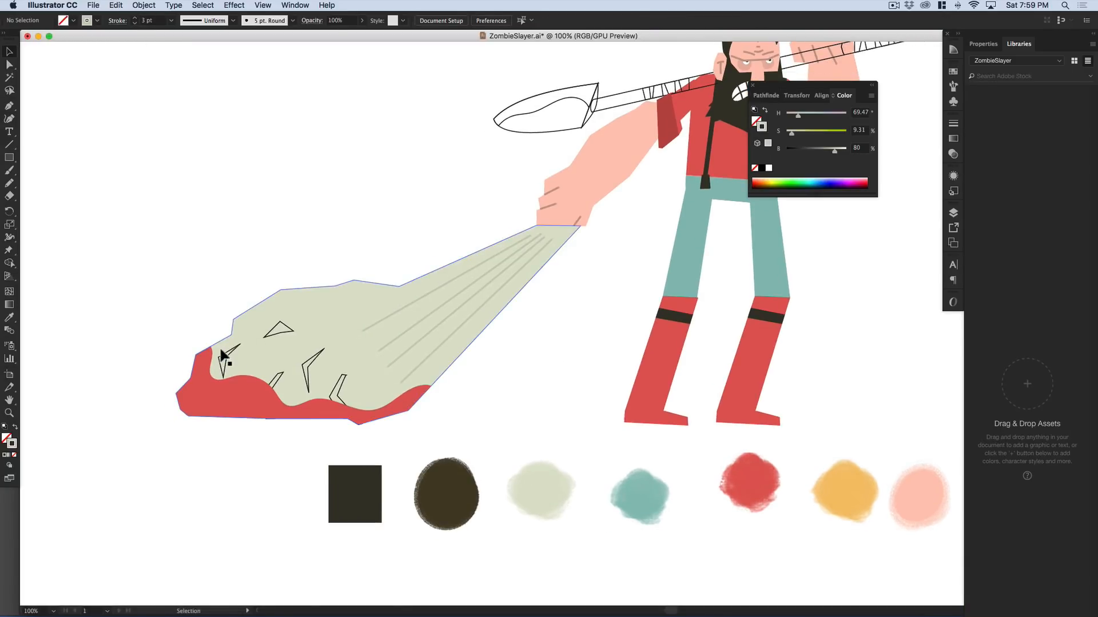
left_click(352, 426, "shift")
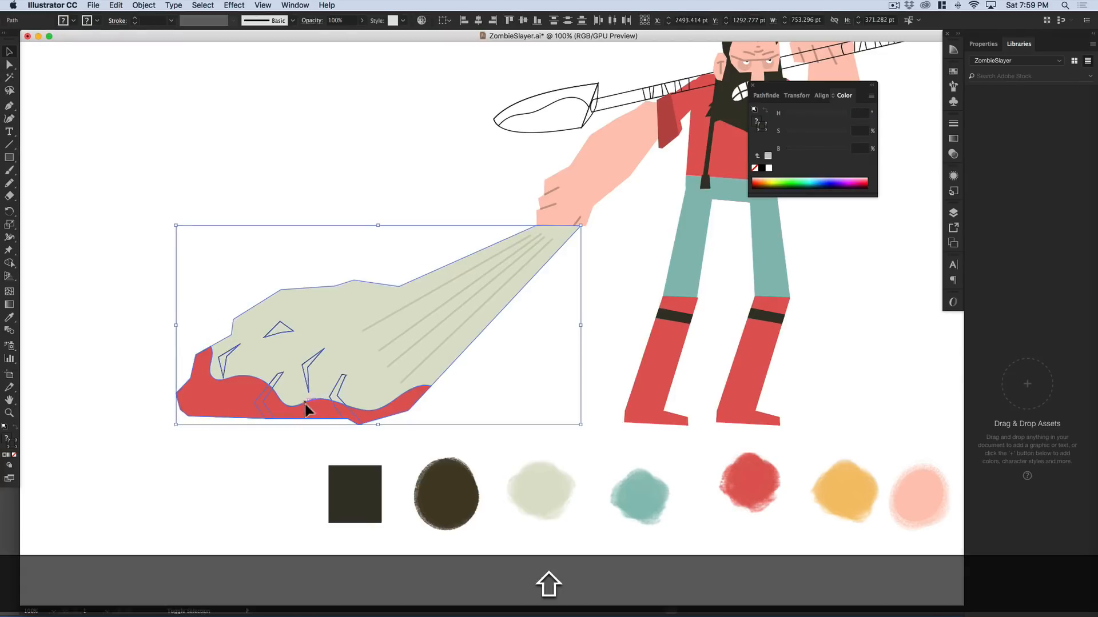
left_click(414, 393, "shift")
key("i")
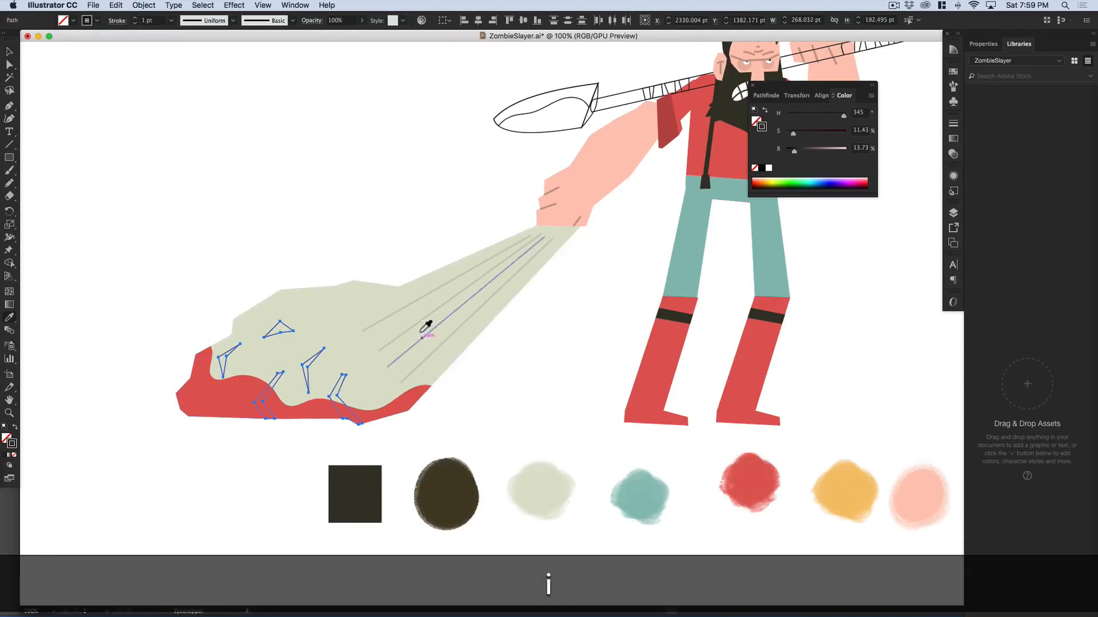
left_click(412, 304)
key("shift+x")
key("v")
left_click(372, 227)
- Duplicate the lower-left chevron wrinkle and the red area in place, with the wrinkle copy brought to the front
left_click_drag(325, 354, 347, 285)
left_click_drag(326, 346, 347, 285)
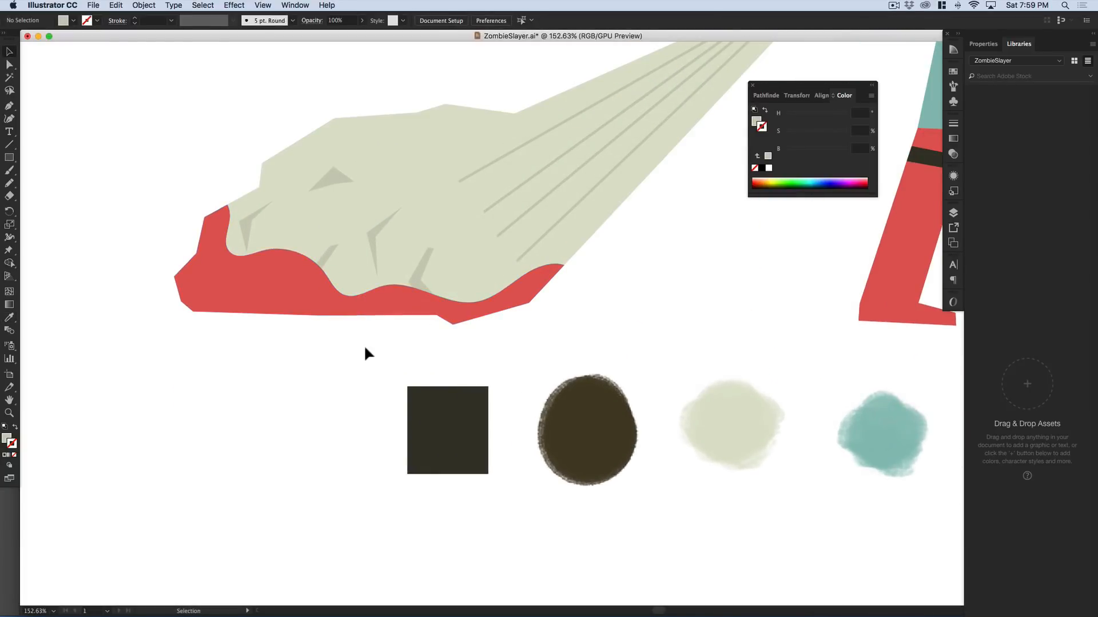
left_click(326, 257)
left_click_drag(416, 273, 260, 263)
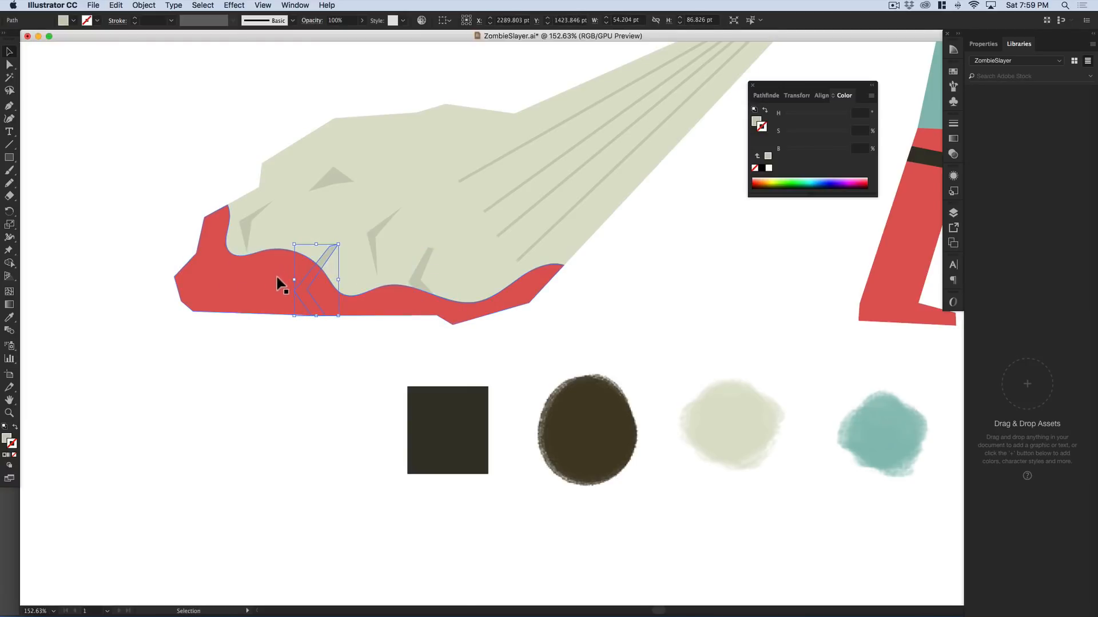
left_click(298, 380)
left_click(325, 262)
key("super+c")
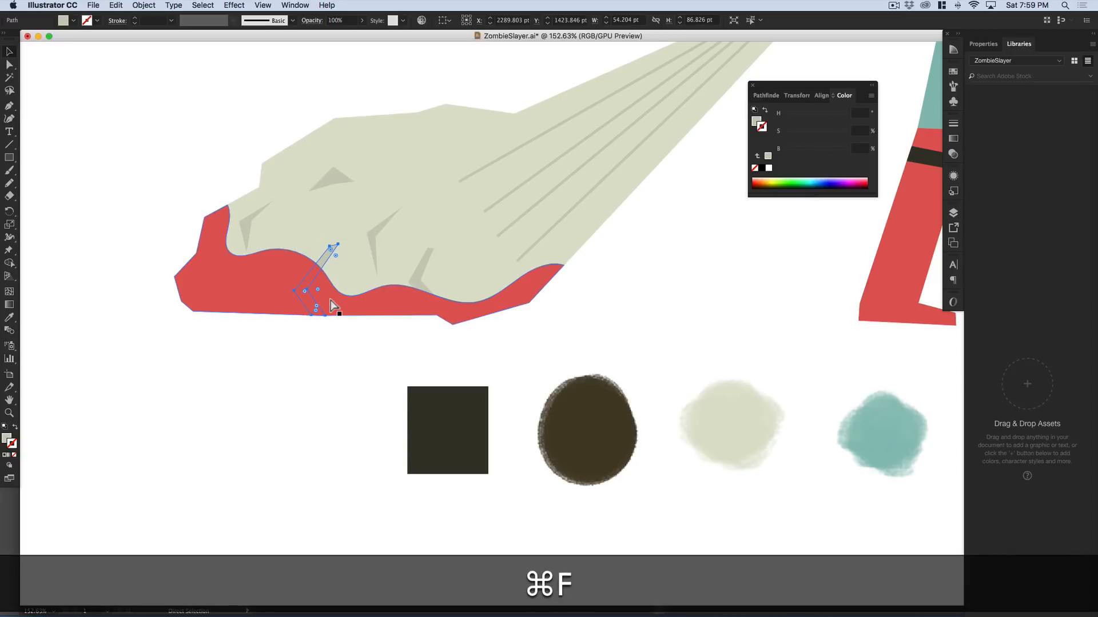
key("super+shift+bracketright")
left_click(266, 287)
key("super")
key("super+f")
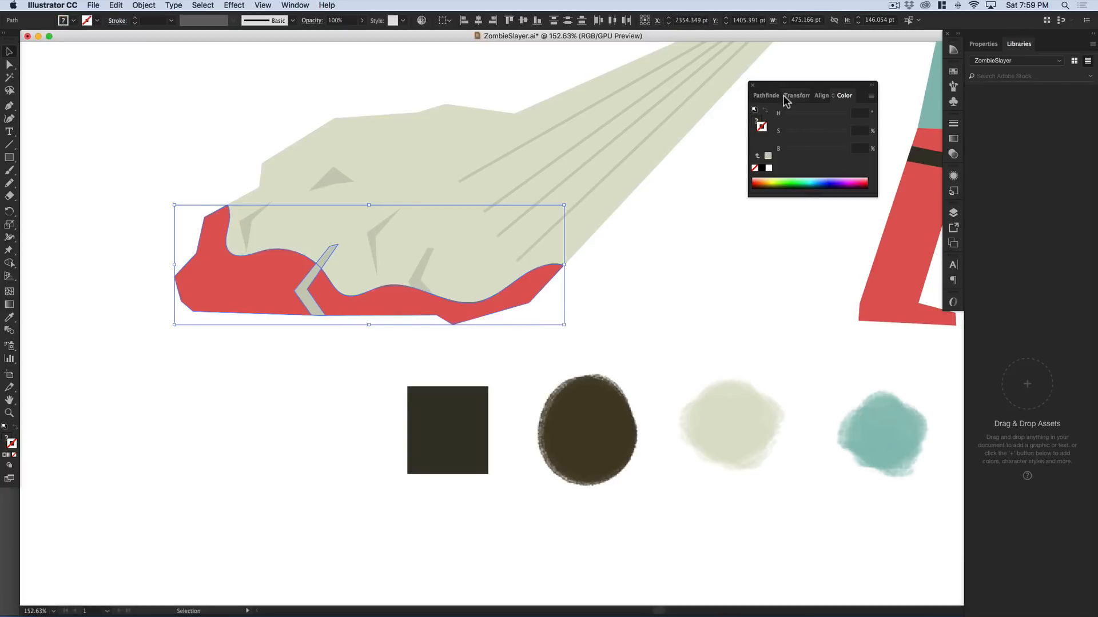
- Intersect the wrinkle copy with the red area copy, keeping only the part that overlaps the red
left_click(766, 96)
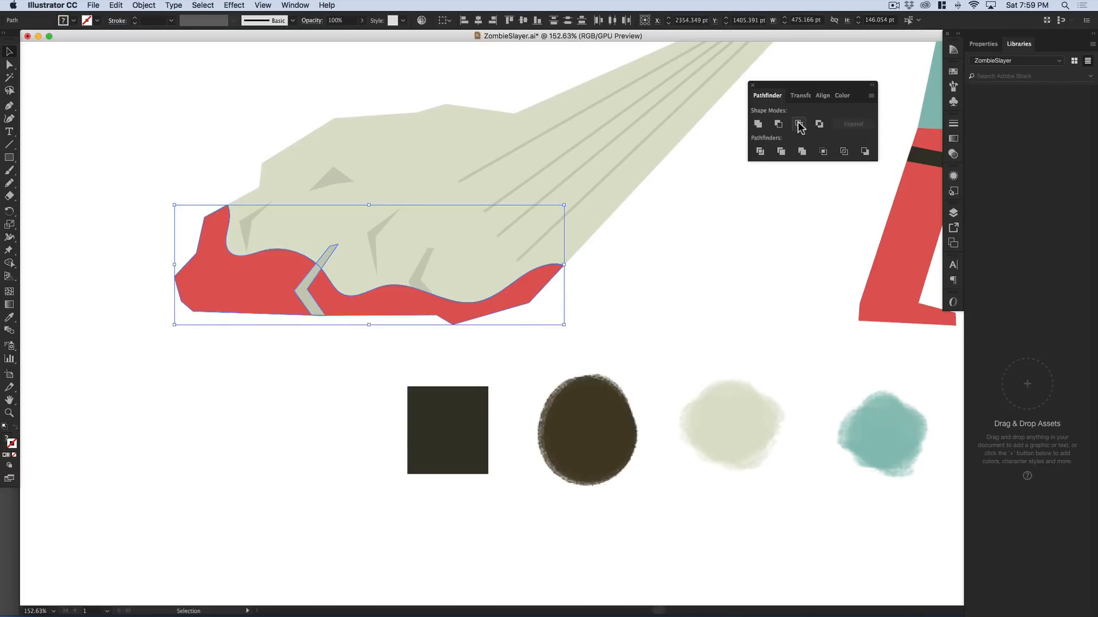
left_click(799, 124)
left_click(309, 343)
- Move the cropped wrinkle piece and the original wrinkle aside to check the cut, and undo the moves
left_click(318, 278)
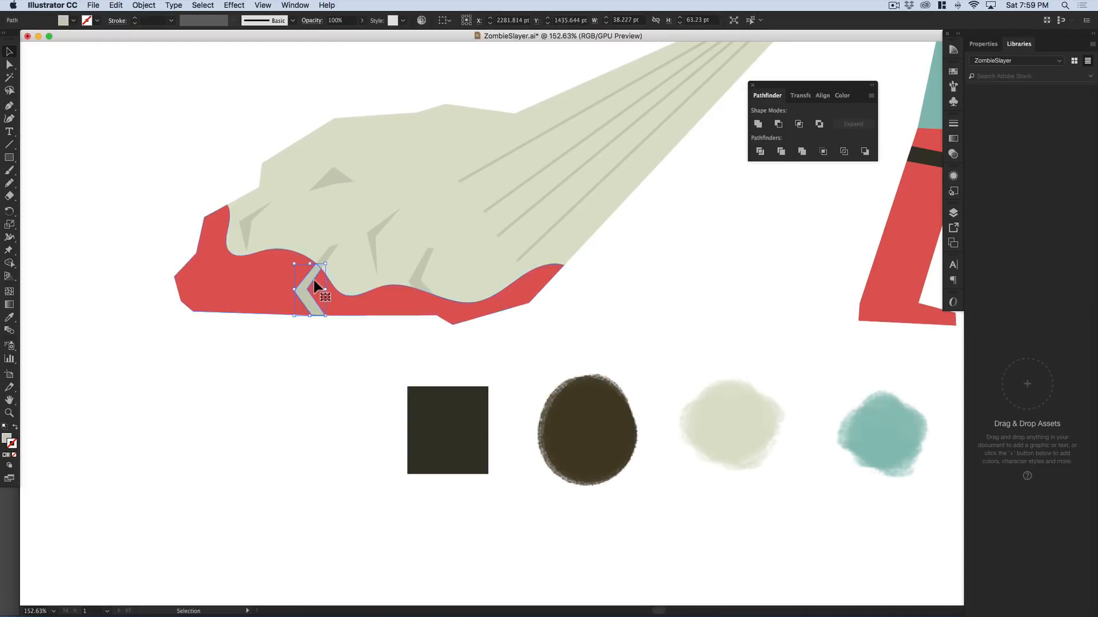
left_click_drag(334, 249, 331, 215)
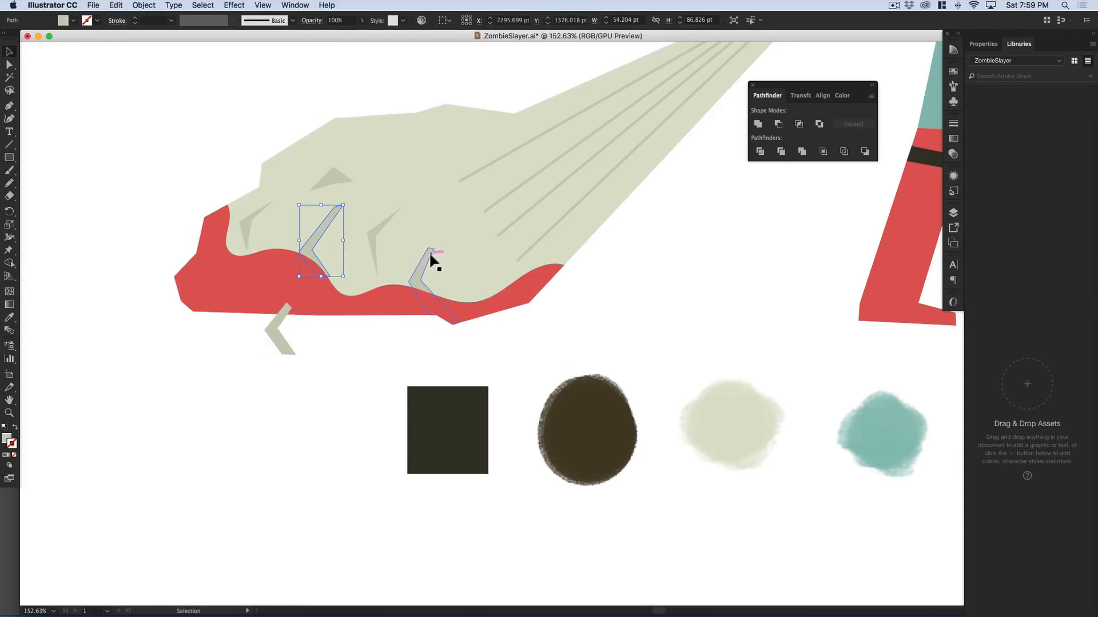
key("super+z")
key("super+z")
- Fill the cropped wrinkle piece with the sack's red, darkened to 80% brightness, and deselect it
key("i")
left_click(271, 278)
key("v")
left_click(843, 95)
key("x")
left_click_drag(838, 150, 835, 150)
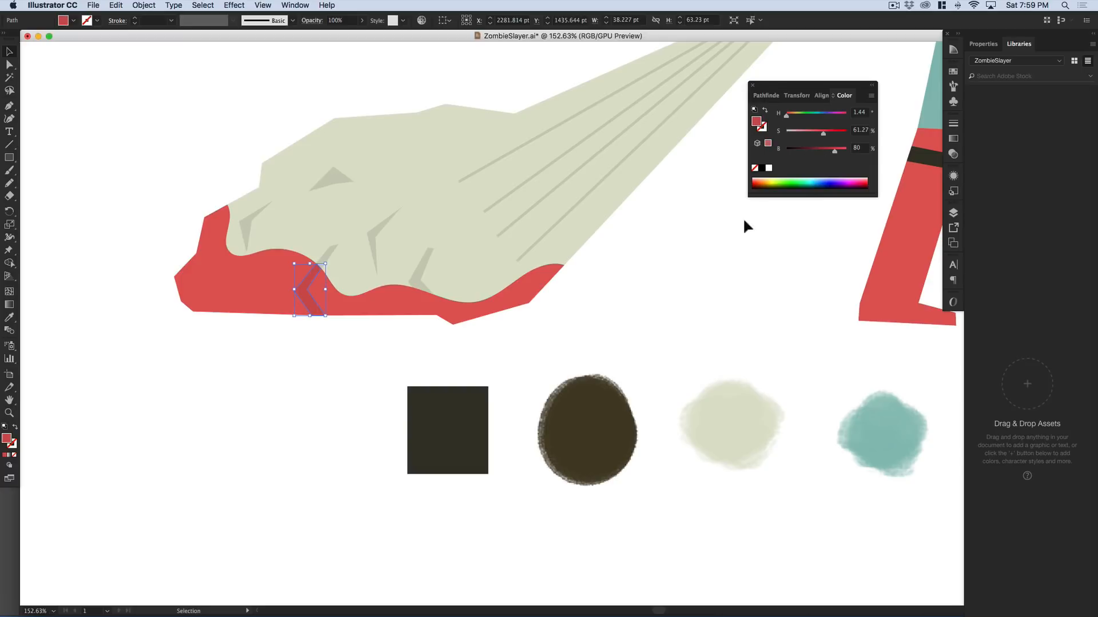
key("v")
left_click(630, 276)
- Duplicate the lower-right chevron wrinkle and the red area in place, and select both copies with the wrinkle in front
key("space")
left_click_drag(503, 338, 467, 336)
left_click(388, 290)
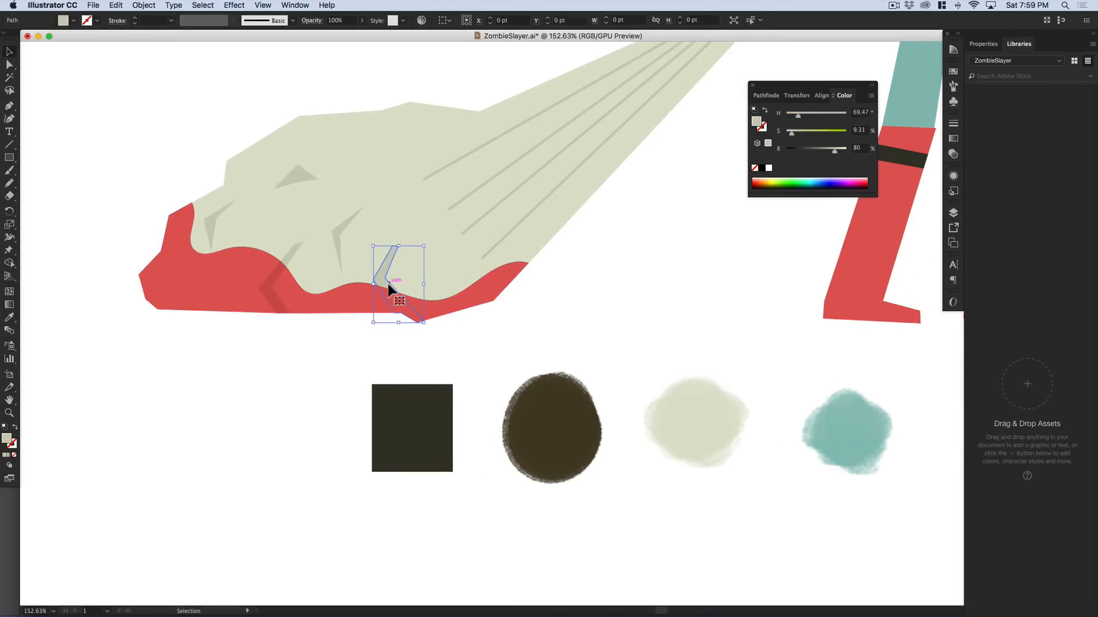
key("super+space")
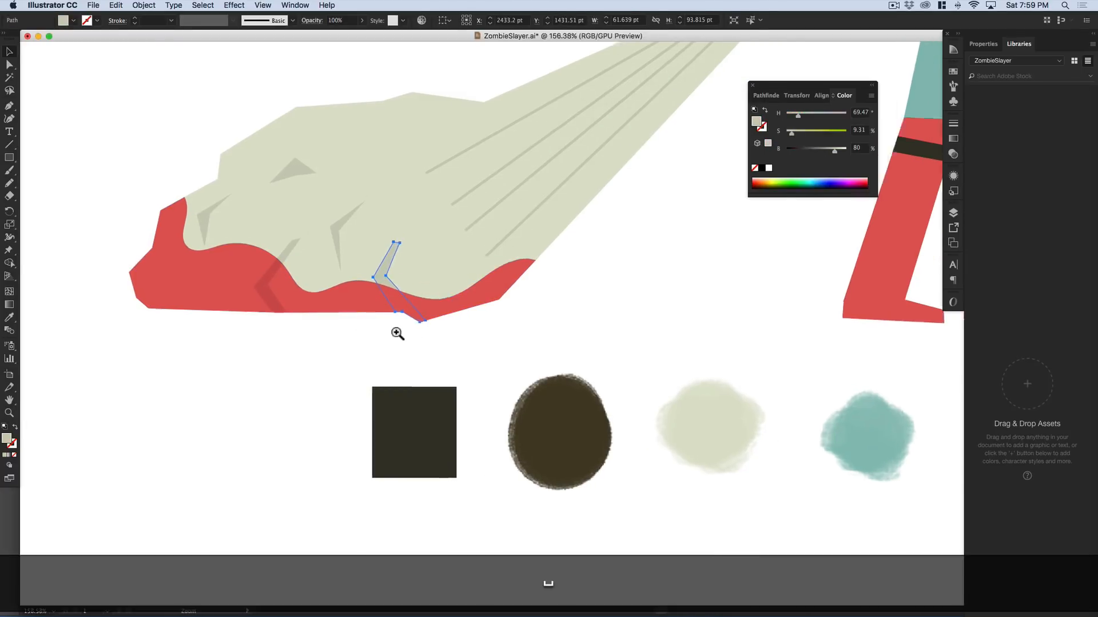
left_click_drag(375, 326, 421, 274)
key("a")
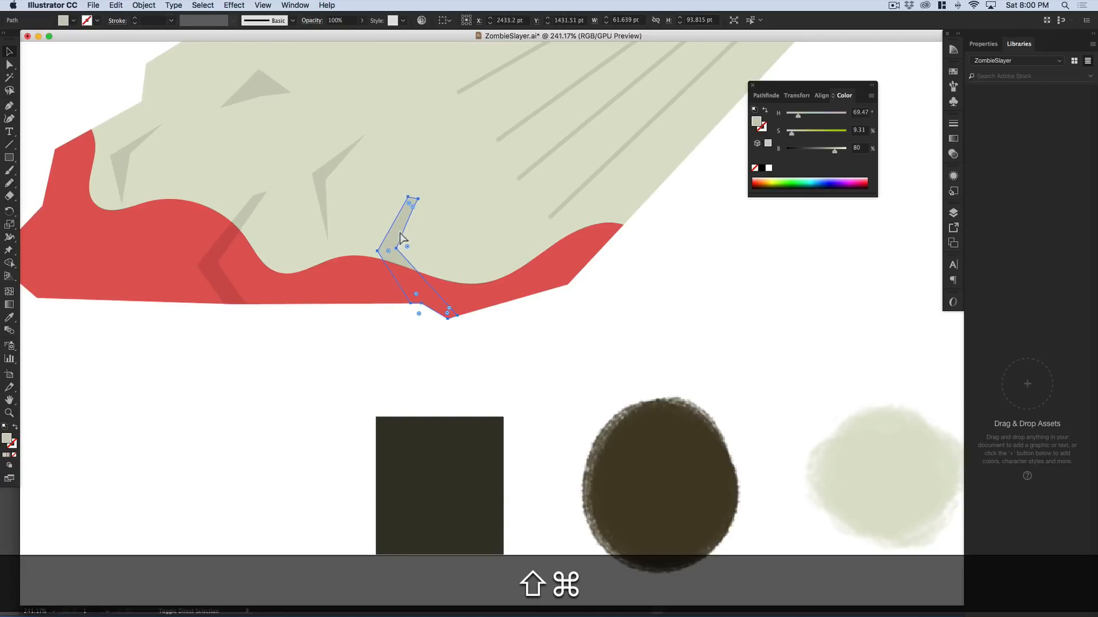
key("super+shift+bracketright")
left_click(355, 292)
key("super+f")
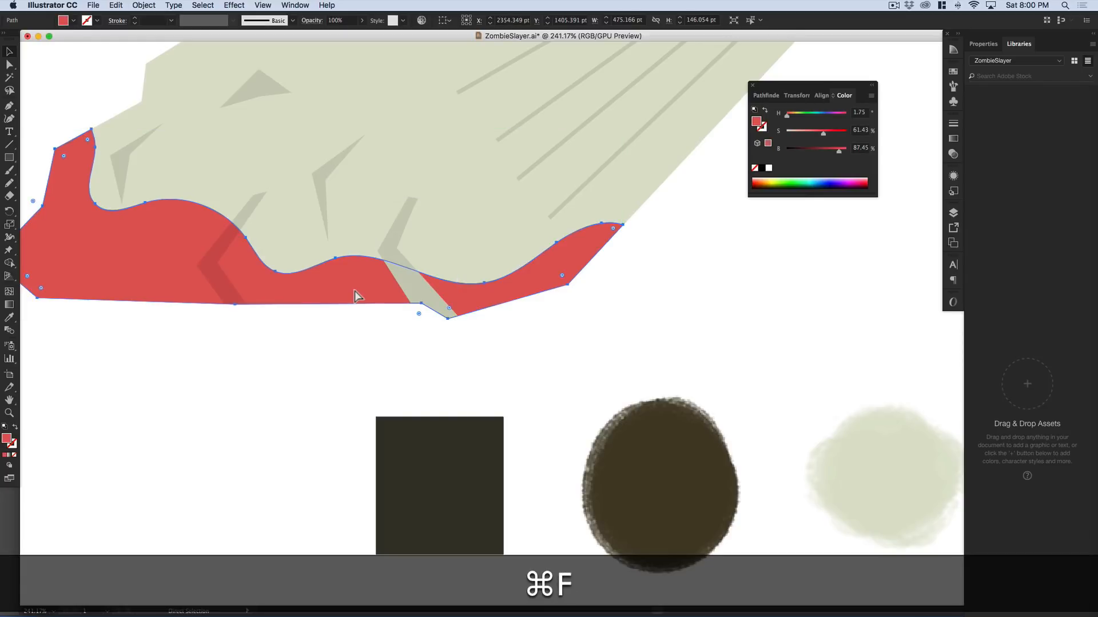
left_click(396, 239, "shift")
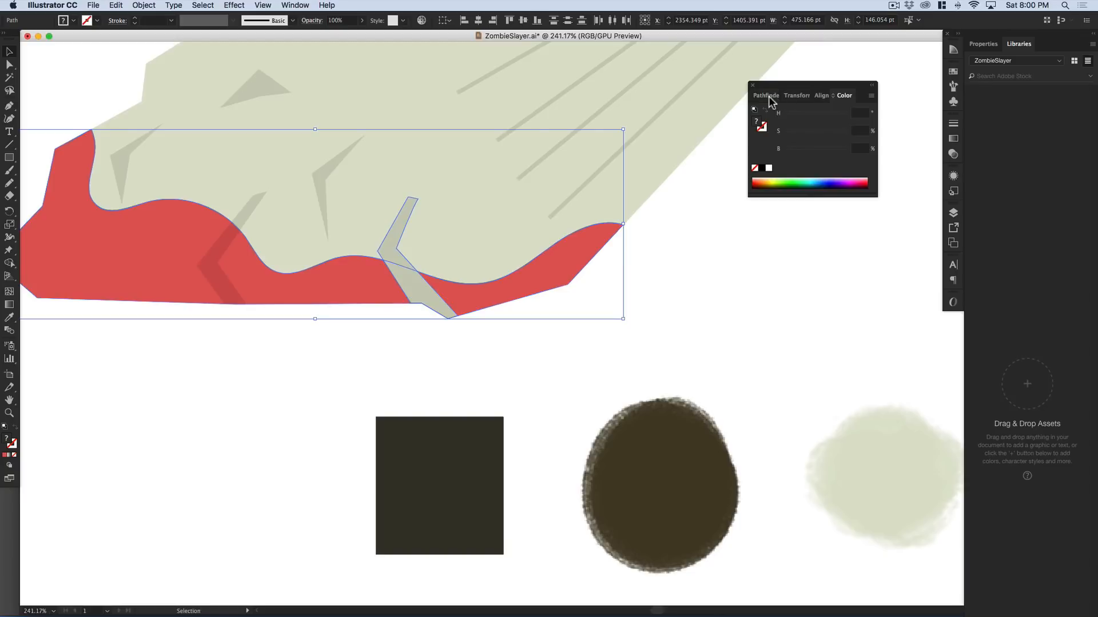
- Intersect the two copies and fill the resulting piece with the darker red of the other cropped wrinkle
left_click(767, 96)
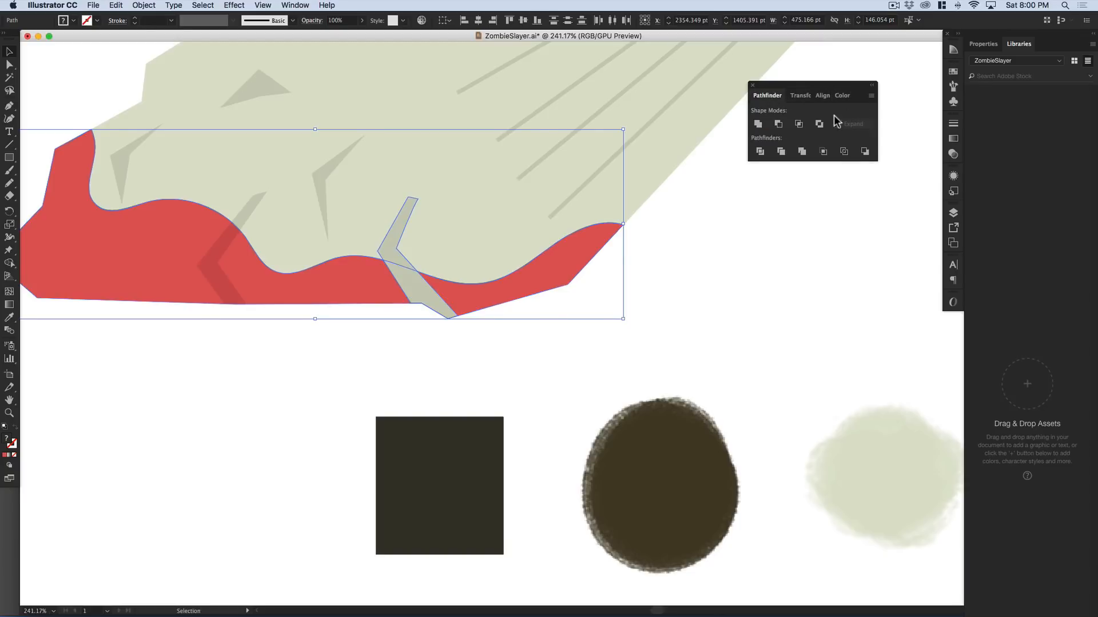
left_click(799, 124)
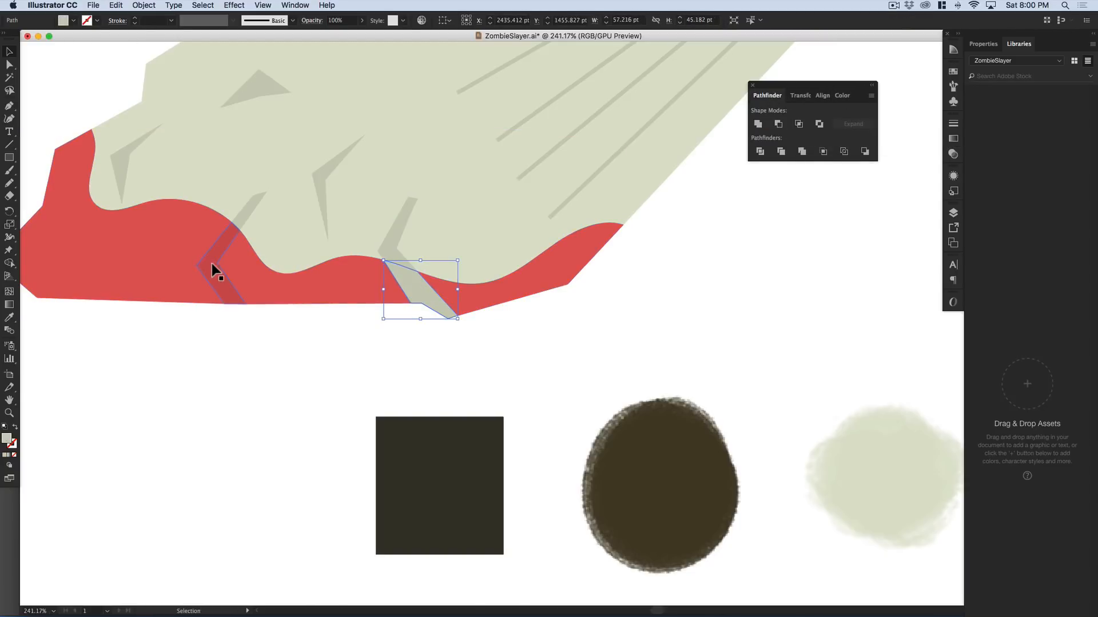
key("i")
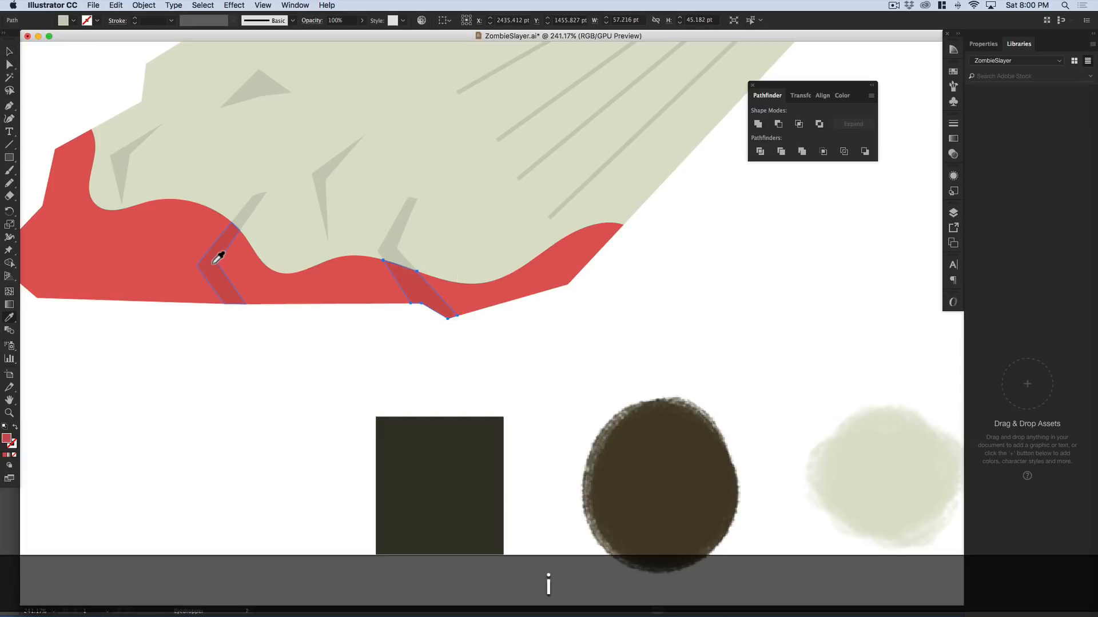
left_click(218, 259)
key("v")
left_click(315, 355, "alt+super")
left_click(315, 356, "alt+super")
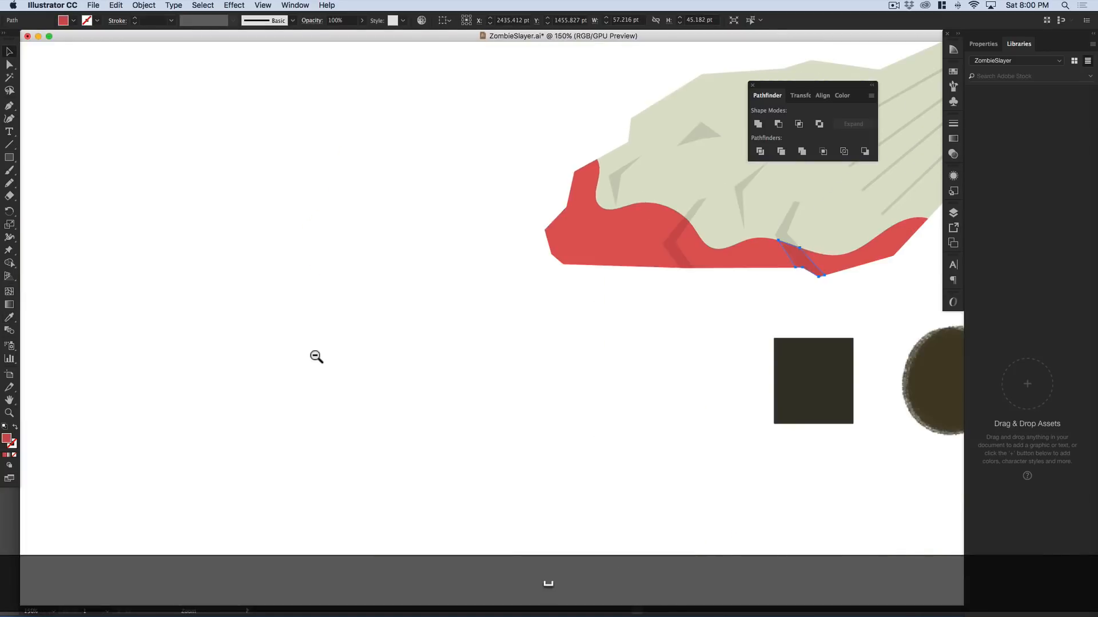
left_click_drag(573, 336, 266, 443)
left_click(267, 442)
- Check up close how the new dark red piece meets the wrinkle above it
left_click(448, 384, "super")
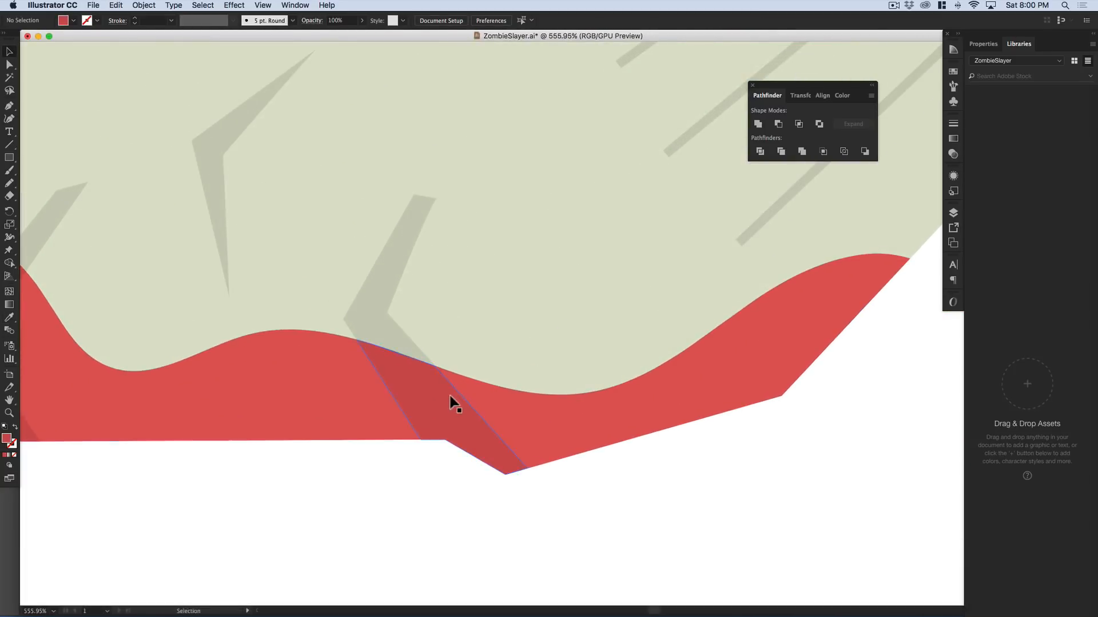
left_click(434, 404)
key("super")
key("super+z")
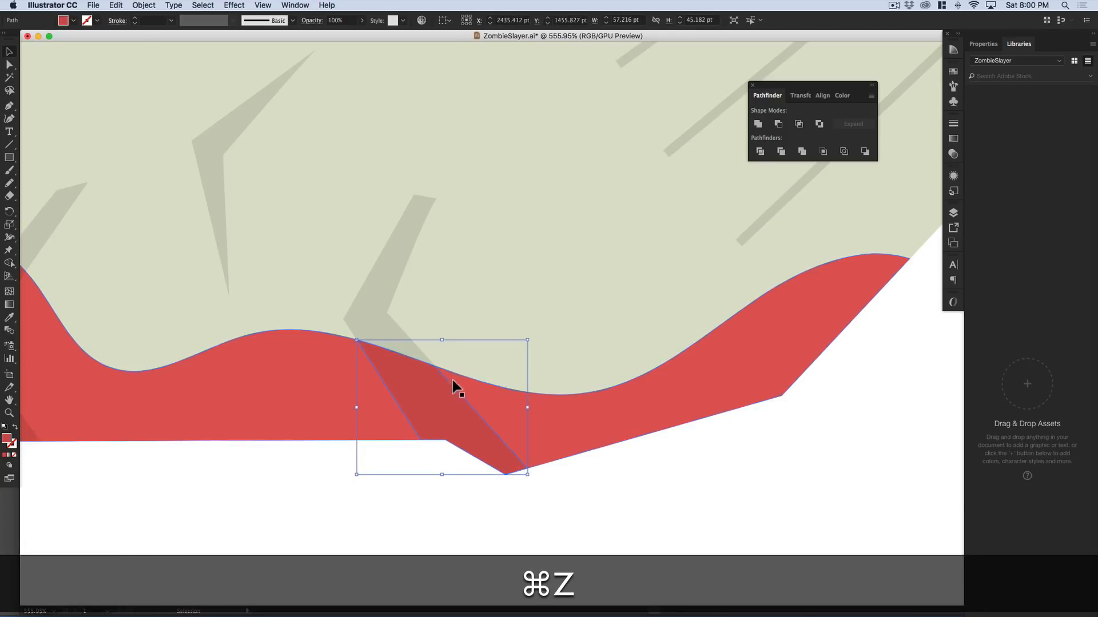
left_click(409, 468)
- Slim the triangular wrinkle at the upper left of the sack by moving its bottom middle anchor point upward
left_click(440, 374, "alt+super")
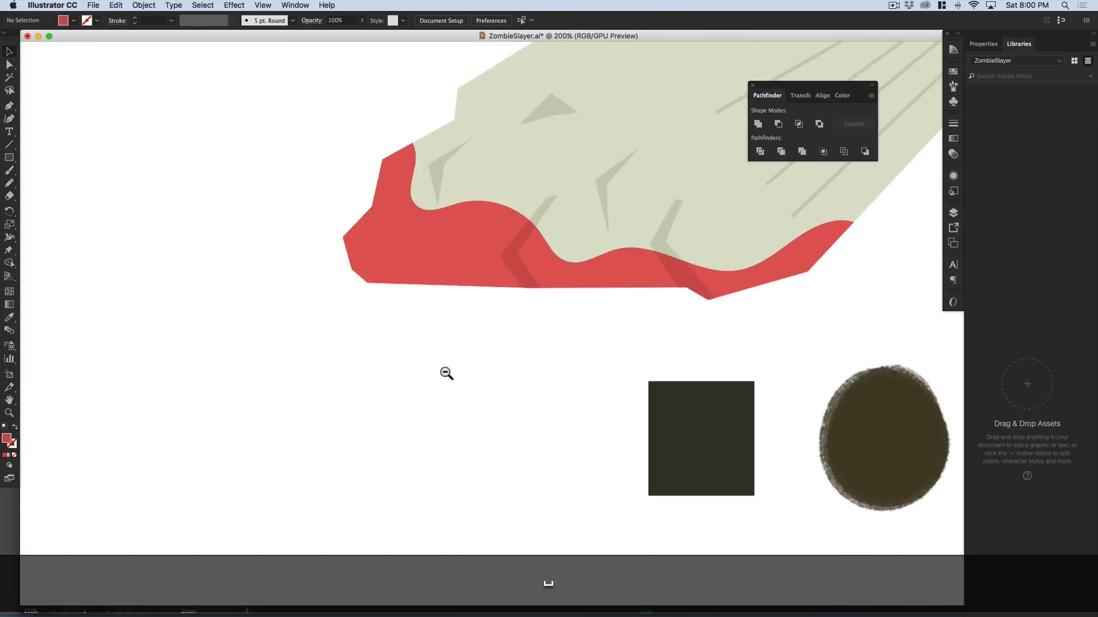
left_click_drag(402, 419, 292, 472)
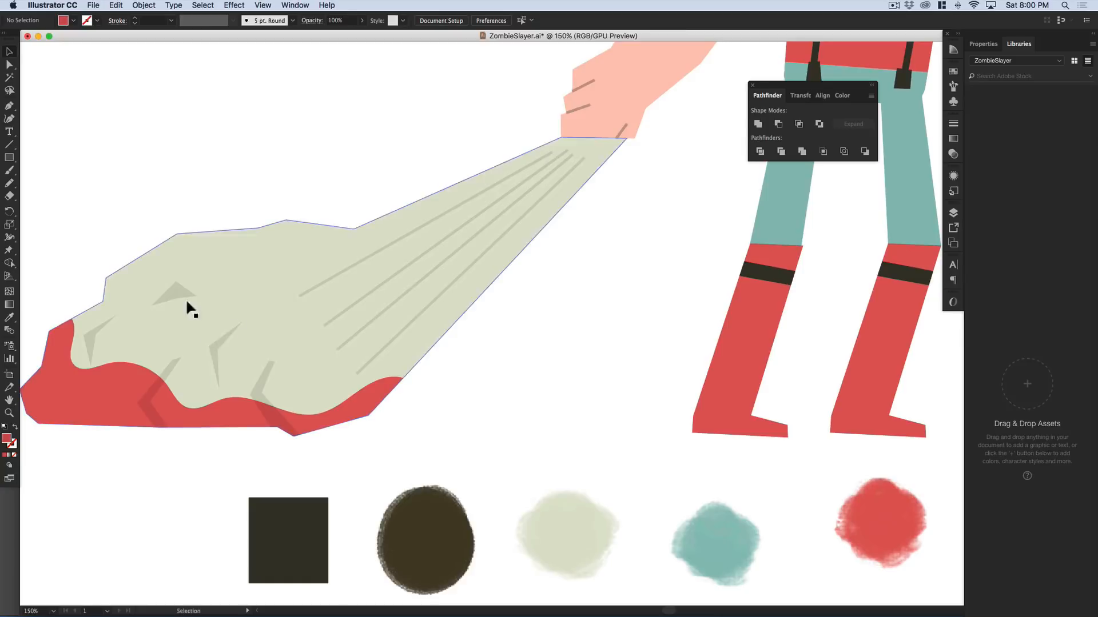
key("a")
left_click(178, 296)
left_click_drag(178, 295, 176, 290)
key("v")
left_click(498, 366)
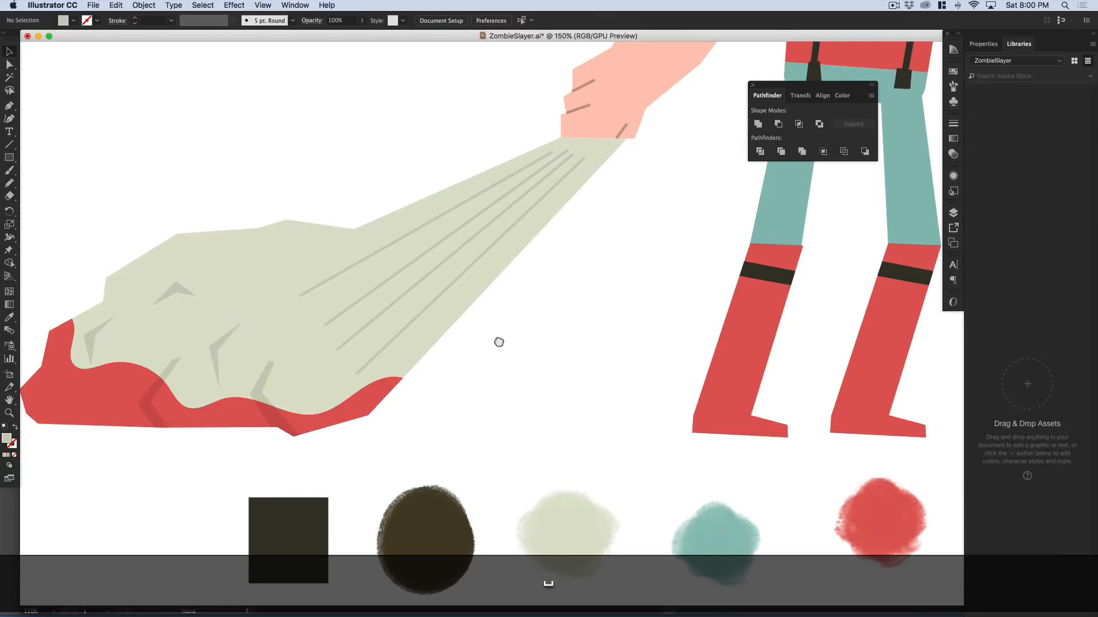
- Review the whole character with the colored sack and the swatches at 50% zoom
left_click(500, 340, "alt+super")
left_click(505, 341, "alt+super")
left_click(505, 341, "alt+super")
left_click_drag(552, 323, 343, 358)
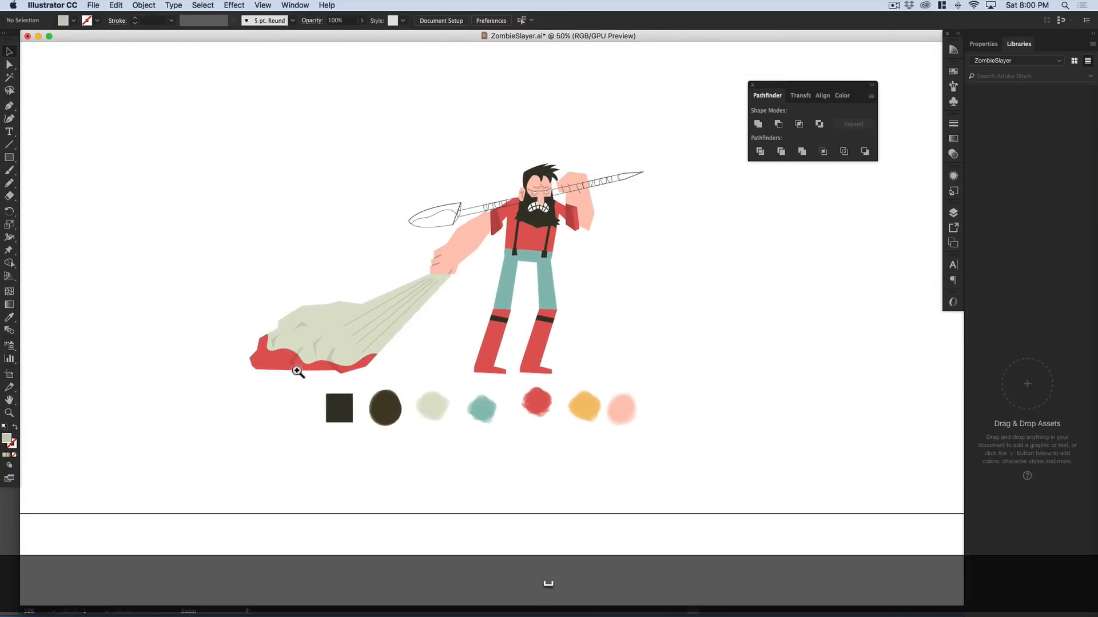
- Check the sack's shading up close, and save the document with the uncolored shovel in view
left_click(293, 376, "super")
left_click(355, 380, "alt+super")
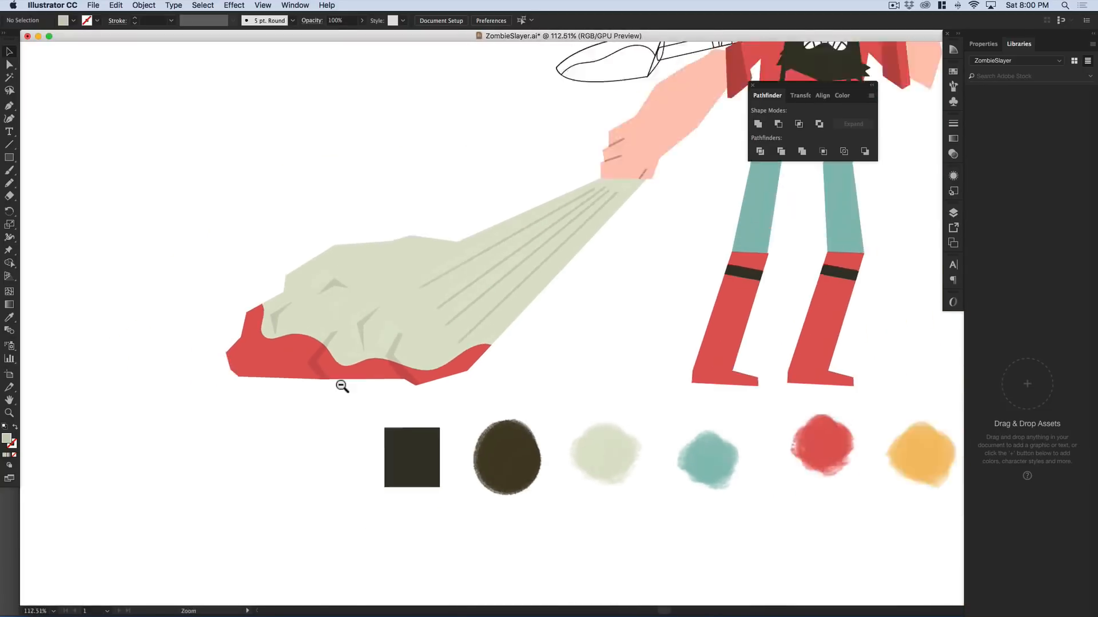
left_click_drag(571, 321, 378, 373)
left_click(445, 316, "super")
left_click(445, 316, "super")
key("super+s")
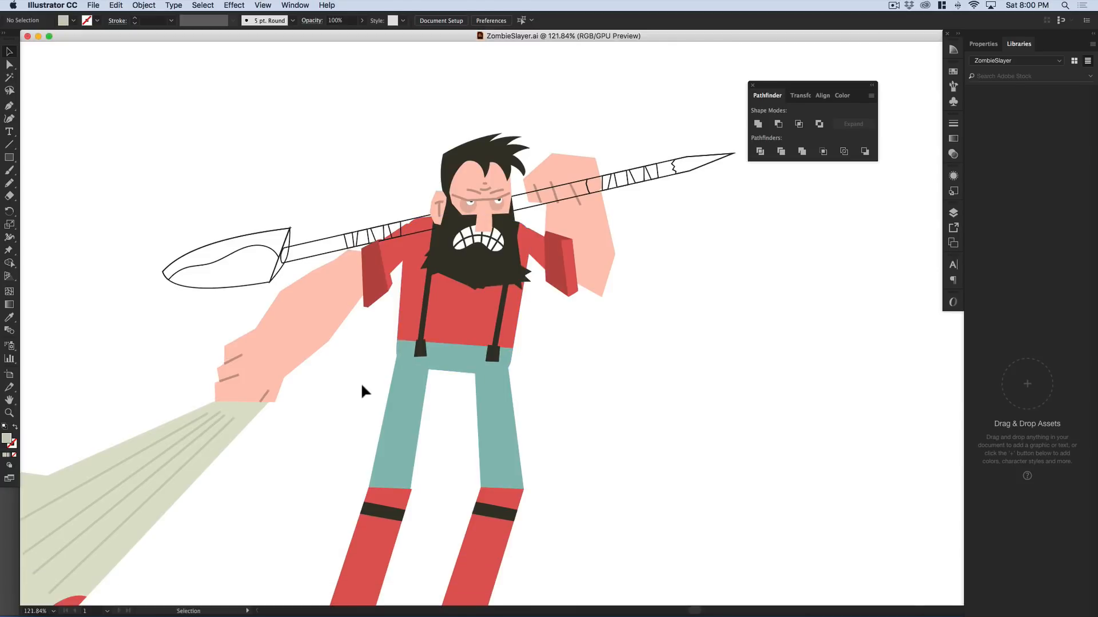
- Fill the shovel's blade outline and its upper highlight shape with the pale gray-green sampled from the sack
left_click(242, 284)
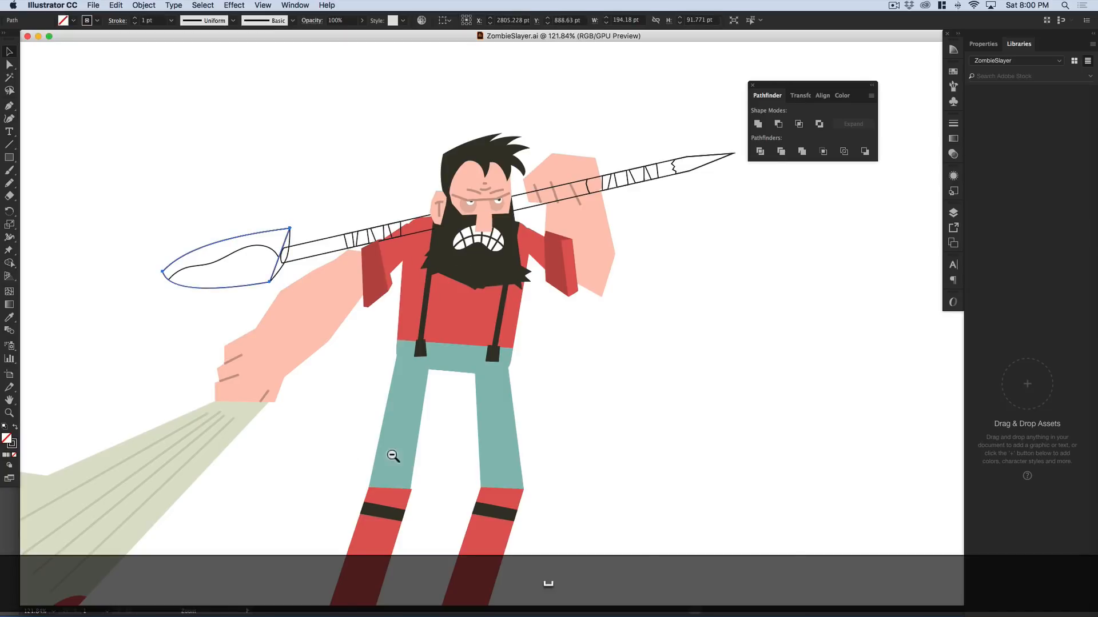
key("super+minus")
left_click_drag(444, 436, 411, 458)
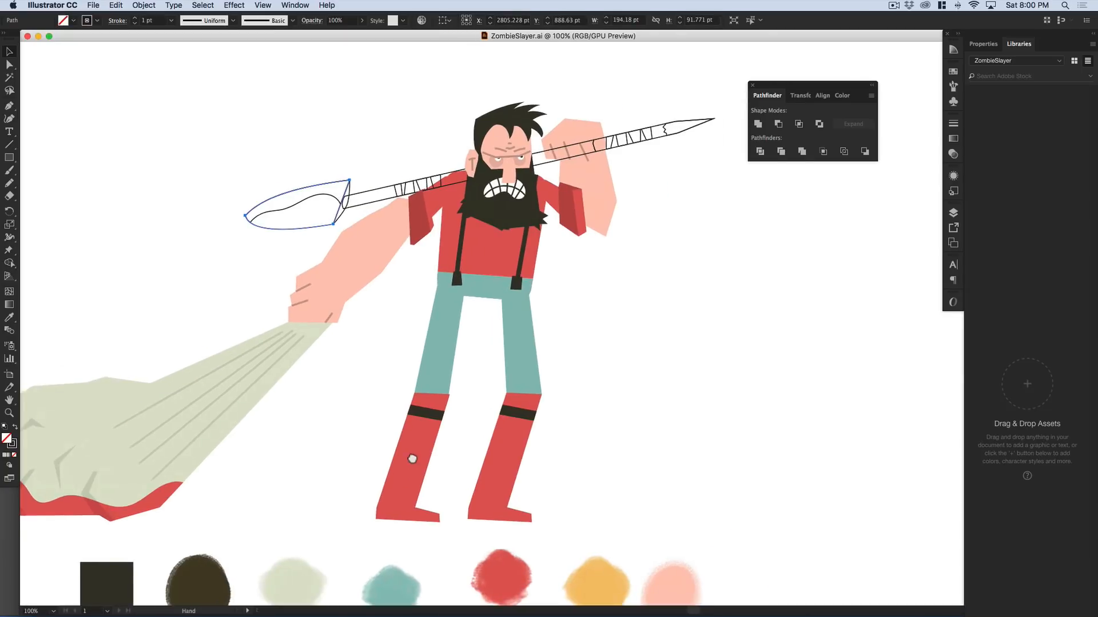
key("i")
left_click(239, 403)
key("v")
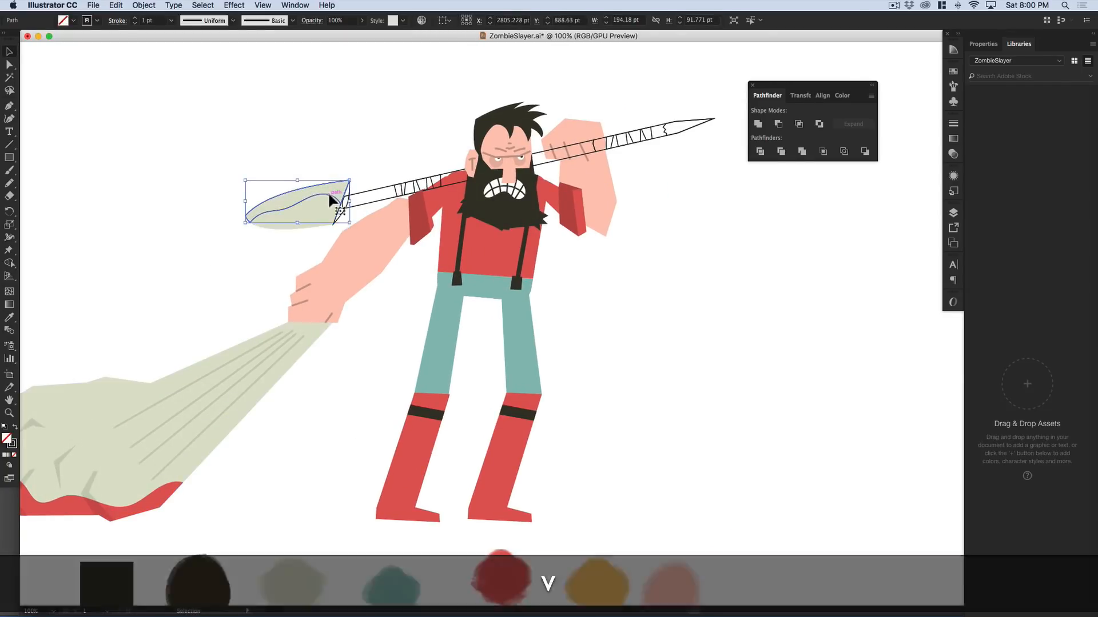
key("i")
left_click(259, 395)
key("v")
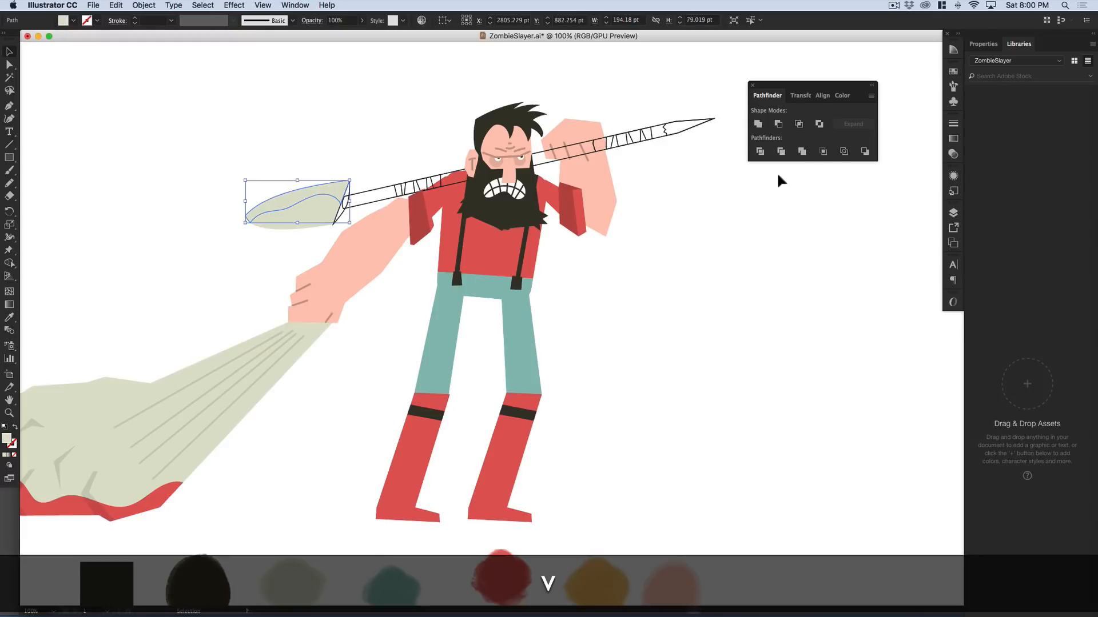
- Lighten the blade's upper highlight shape by raising its fill brightness to 92.94%
left_click(842, 95)
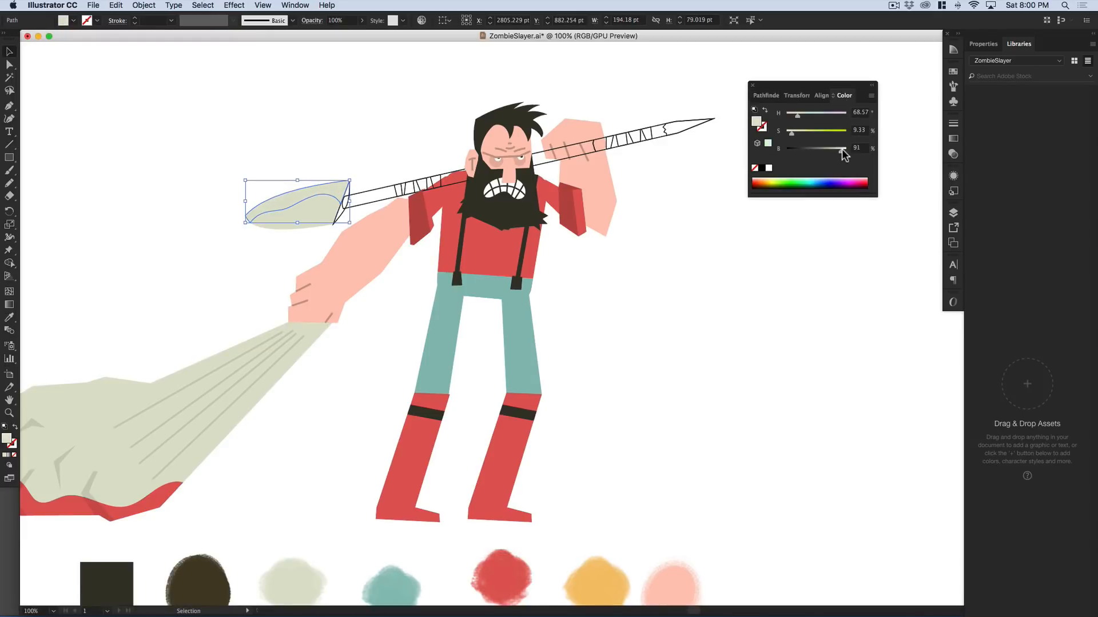
left_click_drag(837, 150, 835, 150)
key("v")
key("super+z")
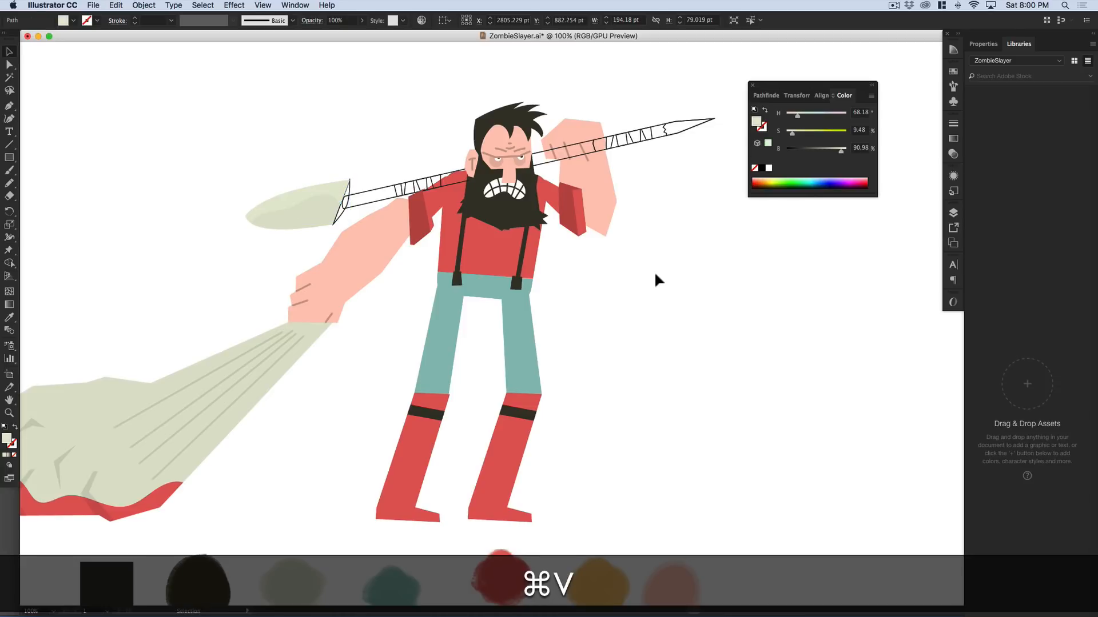
left_click_drag(518, 276, 518, 300)
left_click(331, 223)
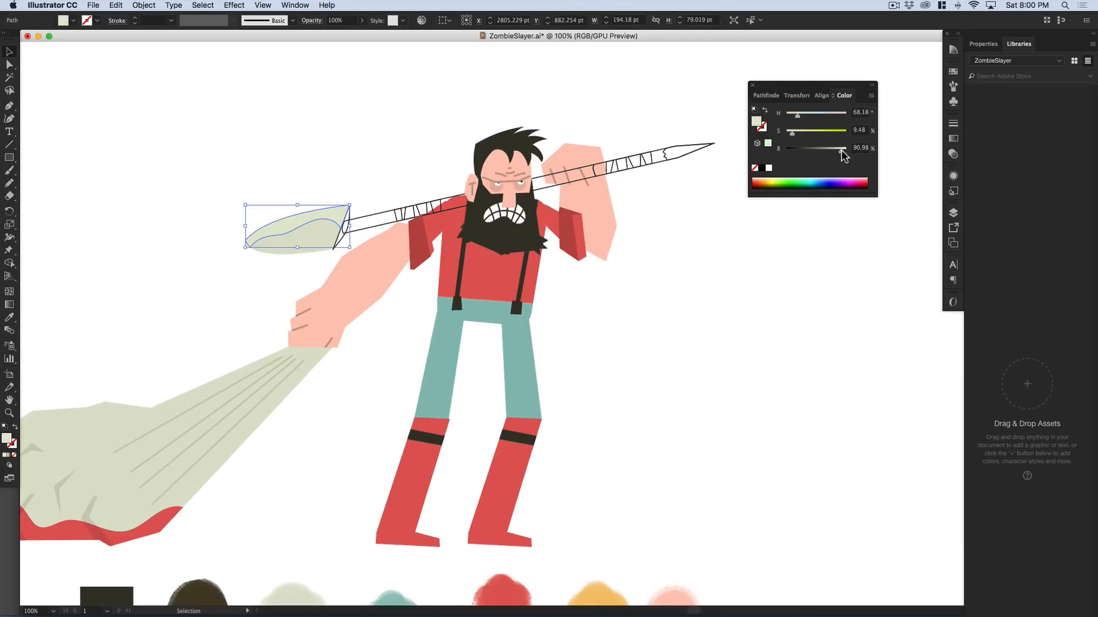
key("v")
left_click(612, 304)
left_click_drag(612, 304, 615, 349)
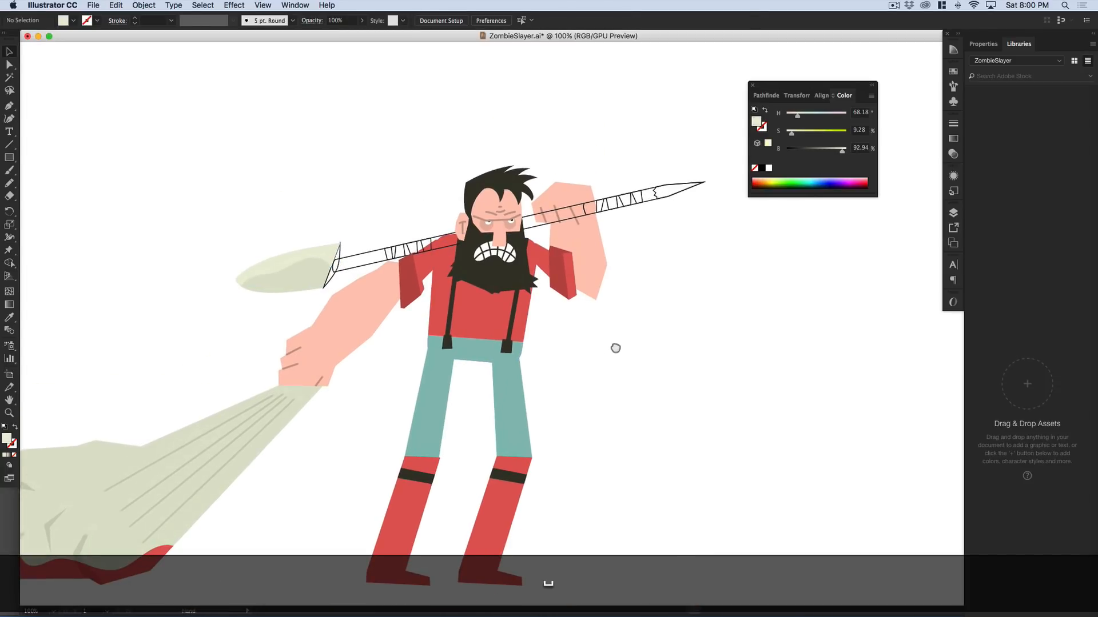
- Fill the narrow side facet where the blade meets the handle with the darker tone of the sack's wrinkle lines
left_click(331, 275)
key("i")
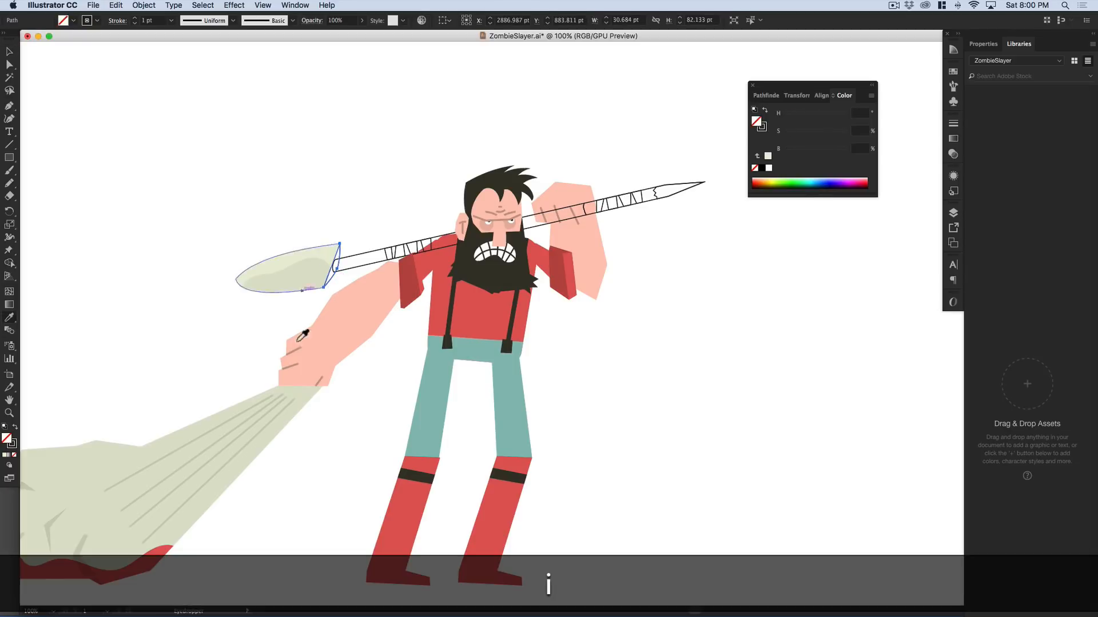
left_click(286, 408, "shift")
key("shift+v")
left_click(367, 166)
left_click_drag(415, 208, 427, 187)
- Fill the long middle section and the pointed end section of the shovel's handle with the dark beard color
left_click(385, 230)
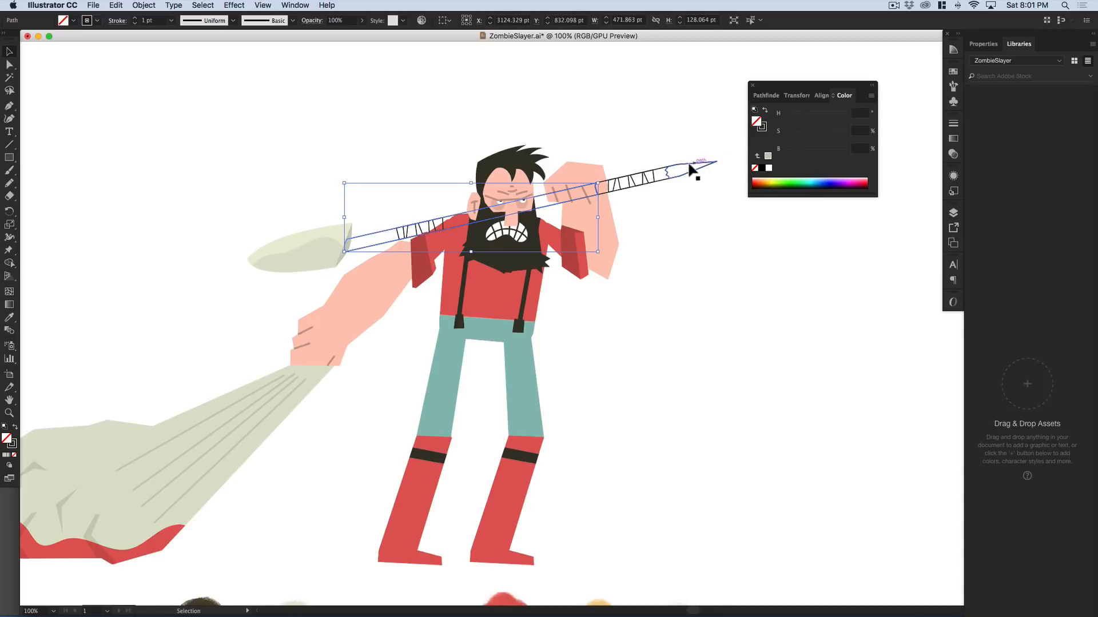
left_click(657, 177, "shift")
key("shift+i")
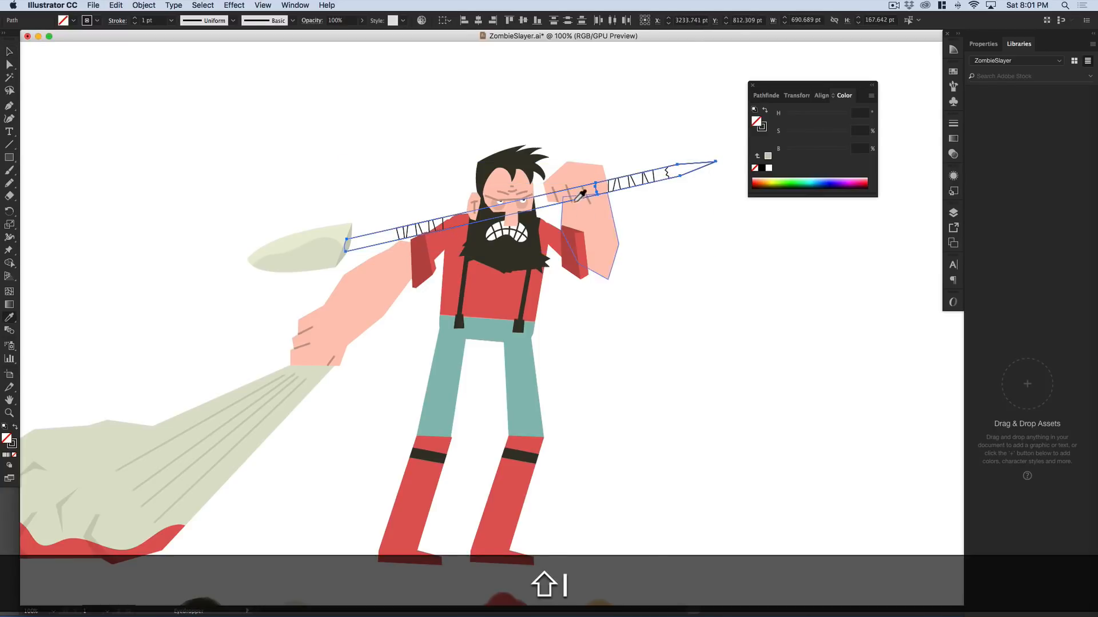
left_click(529, 222)
key("v")
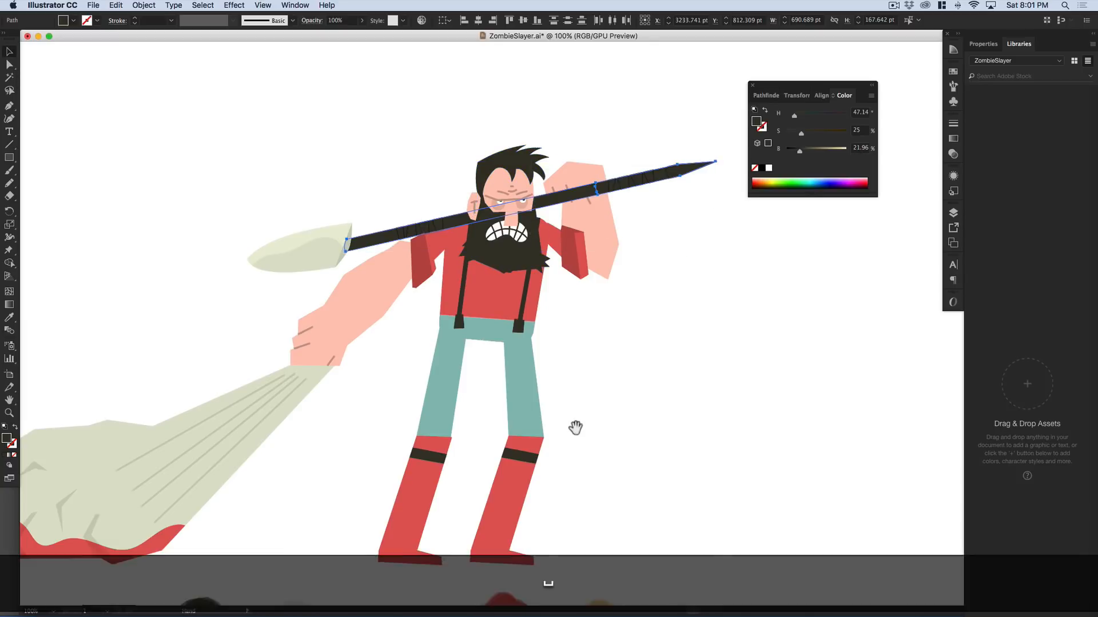
- Try the pale gray-green swatch on the handle sections, and return them to the dark beard color
left_click_drag(571, 431, 584, 360)
scroll(376, 526, "down", 2)
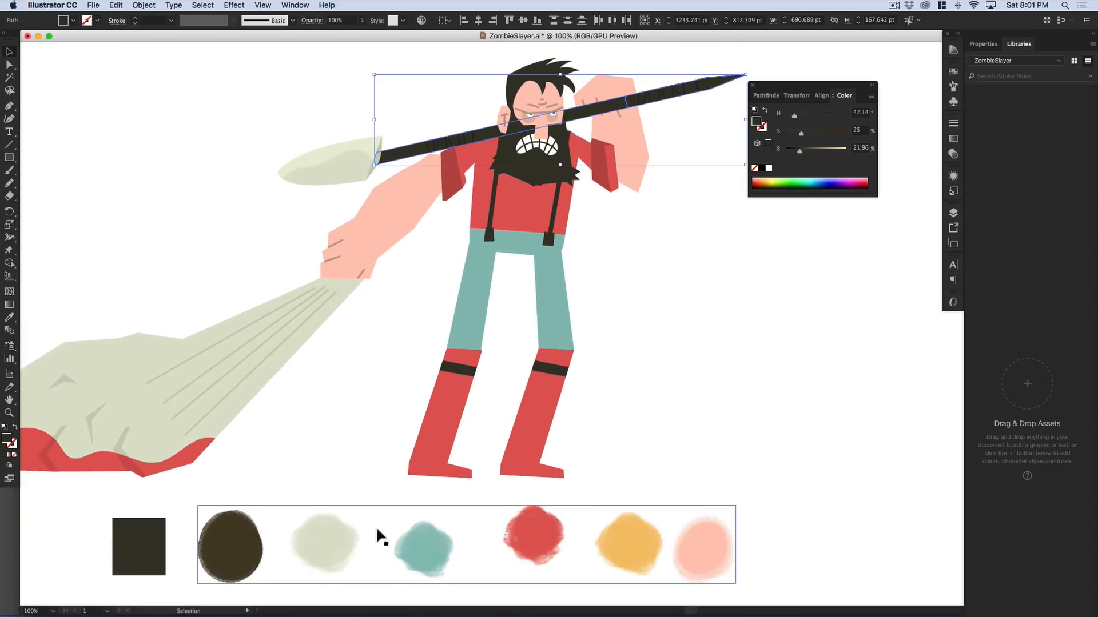
key("i")
left_click(337, 541)
key("v")
key("i")
left_click(546, 165)
key("v")
left_click(644, 215)
- Fill the handle's wrap pieces next to the shoulder with the light color sampled from the blade's highlight
key("space")
left_click_drag(650, 215, 601, 241)
left_click(599, 115)
key("ctrl+space")
left_click_drag(450, 177, 626, 186)
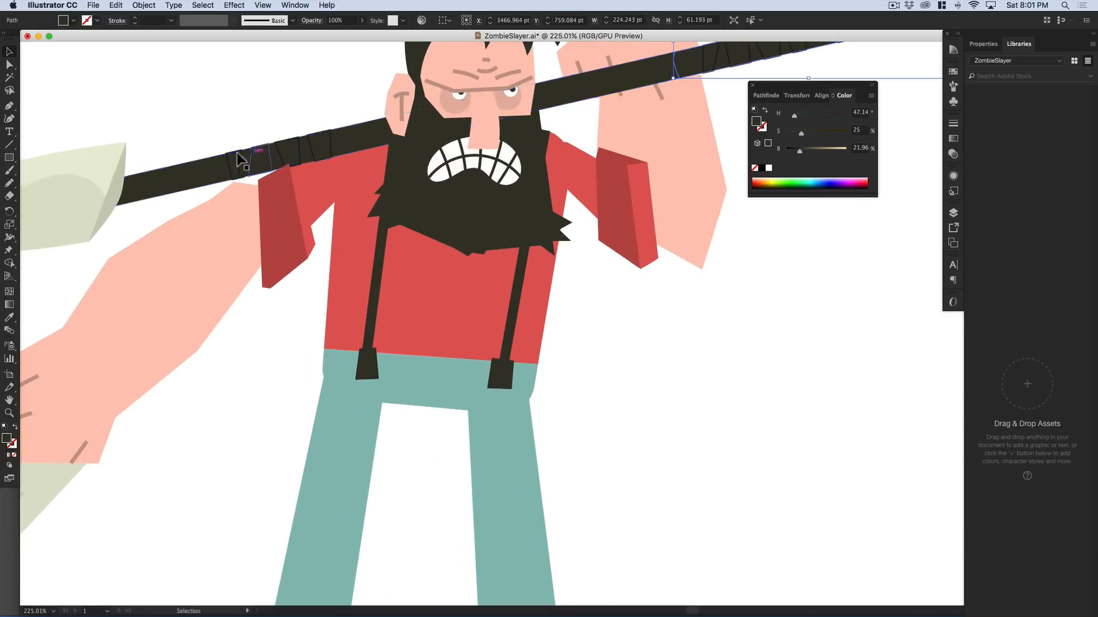
left_click_drag(226, 108, 313, 151)
key("ctrl+alt+space")
left_click(529, 308)
left_click_drag(529, 308, 393, 373)
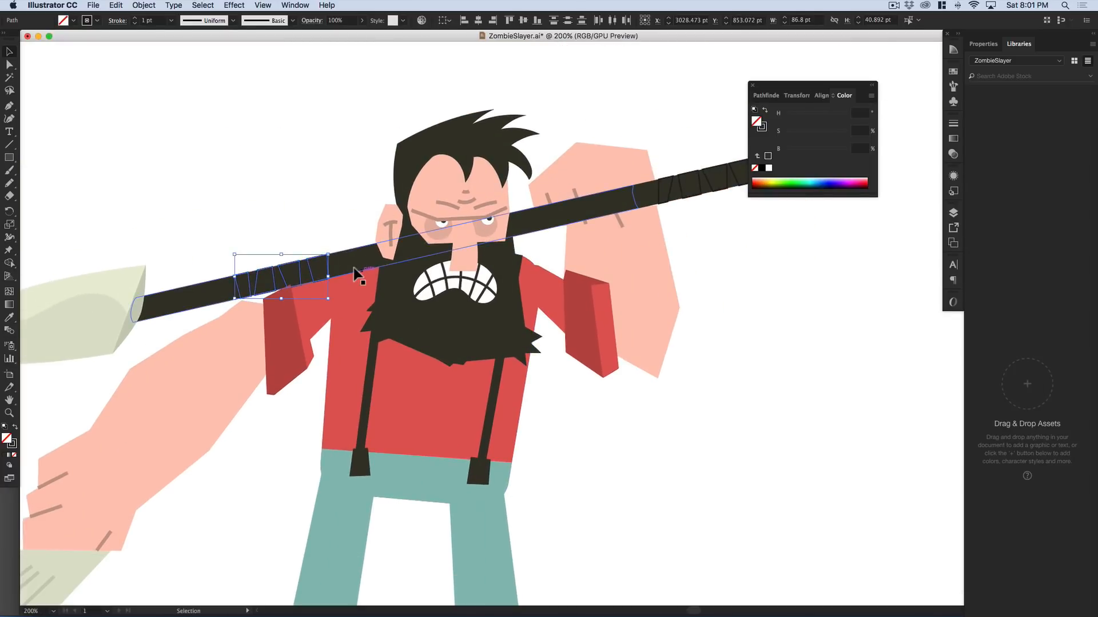
key("i")
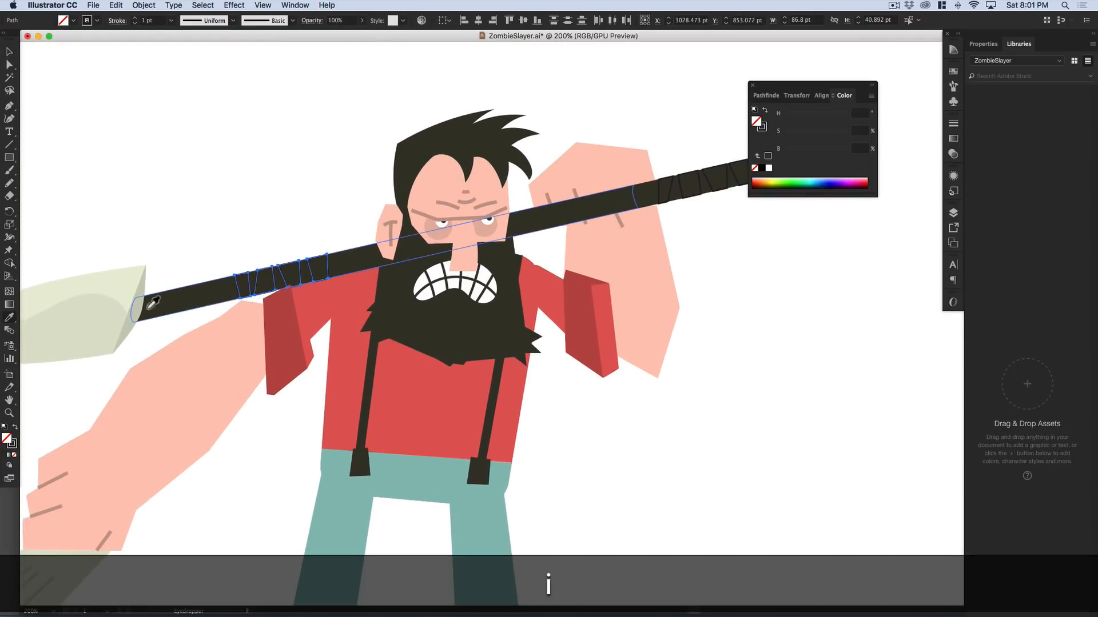
left_click(111, 295)
left_click(298, 224)
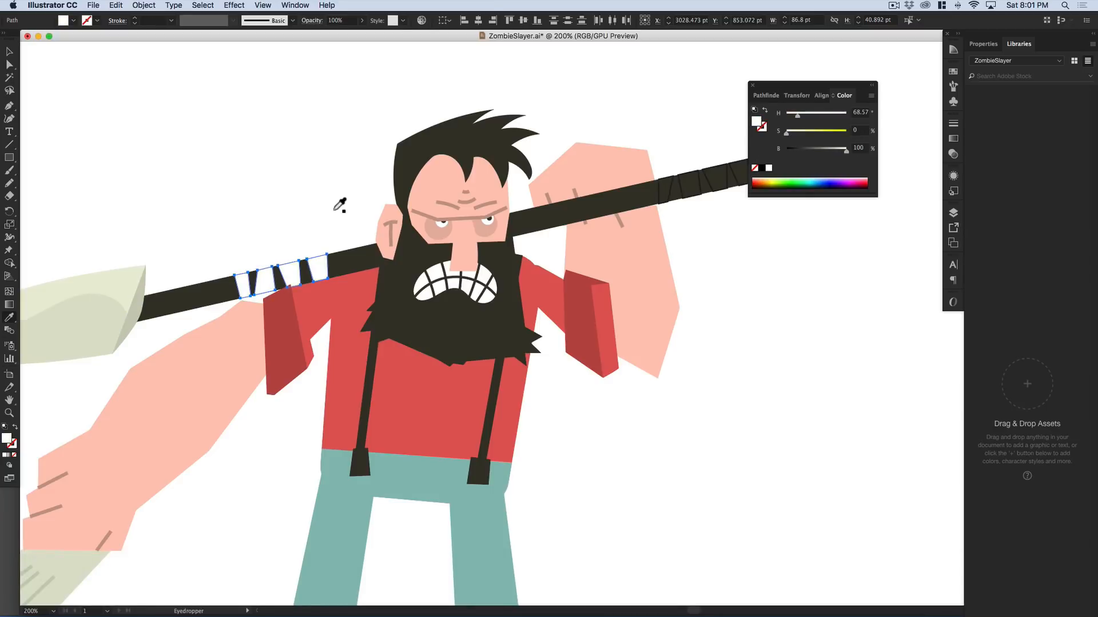
left_click(125, 279)
key("v")
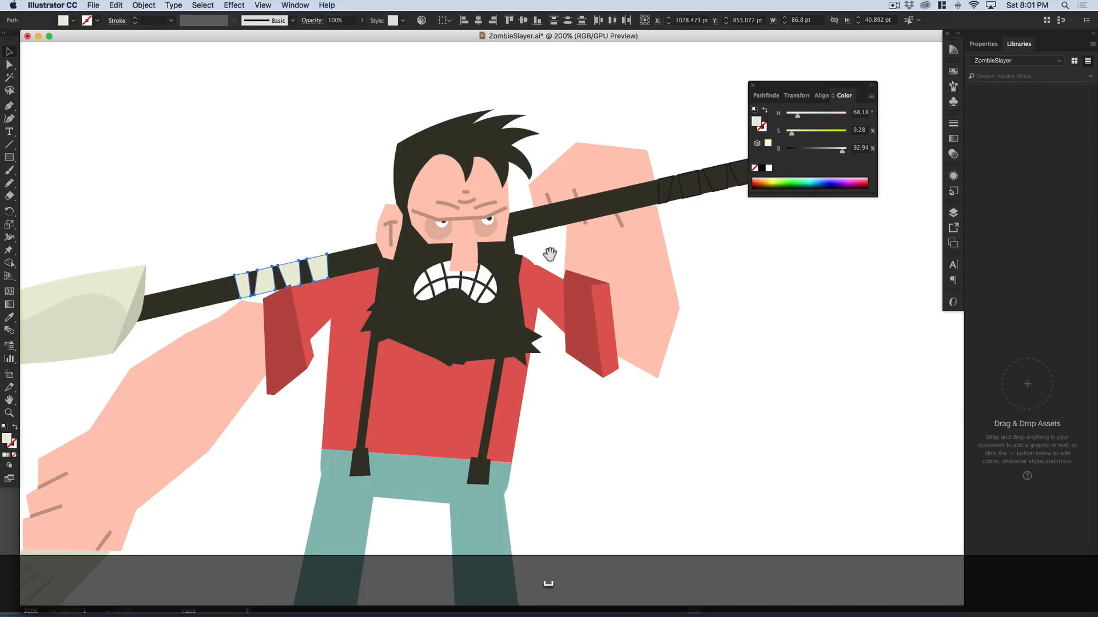
- Fill the wrap pieces near the handle's pointed end with the same light color as the shoulder-side wraps
left_click_drag(546, 248, 517, 256)
left_click_drag(643, 157, 634, 238)
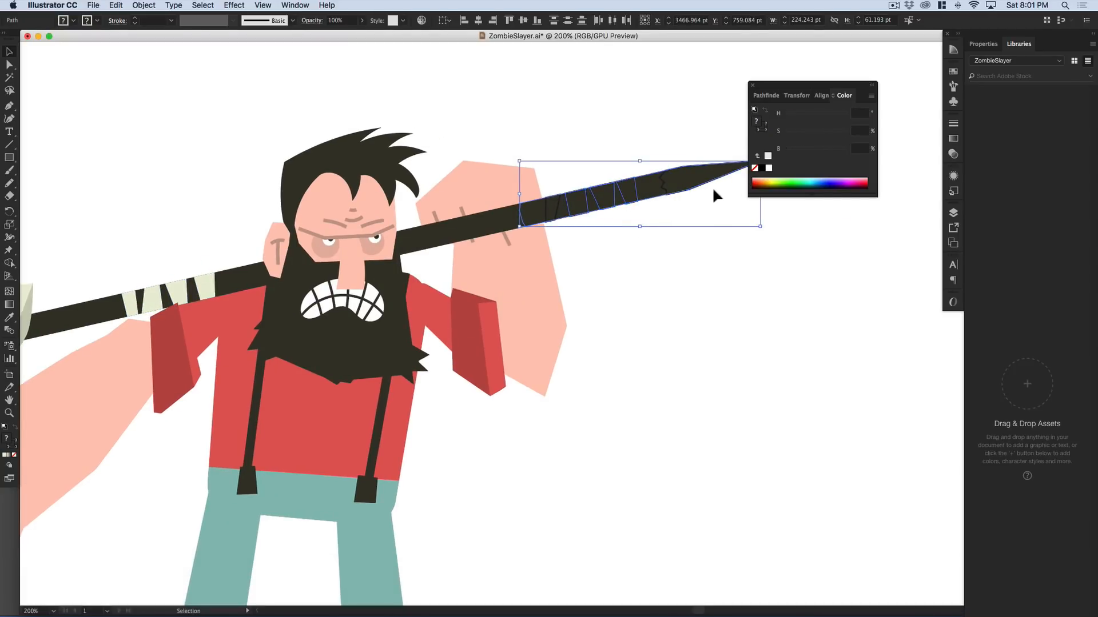
left_click(642, 184, "shift")
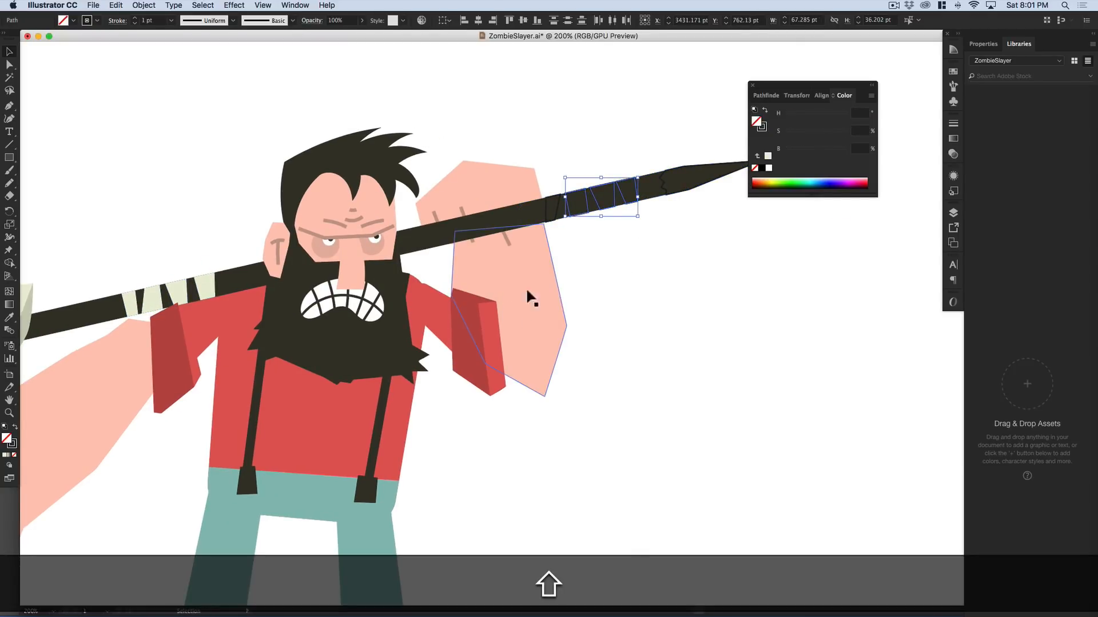
left_click(558, 210, "shift")
key("i")
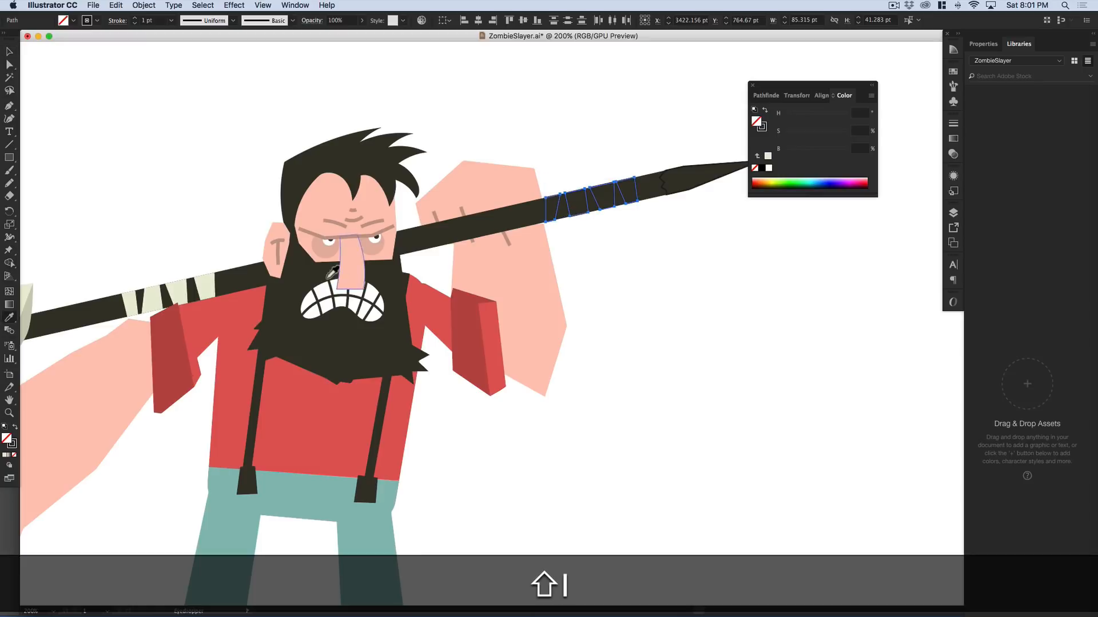
left_click(202, 285)
key("v")
left_click(668, 261)
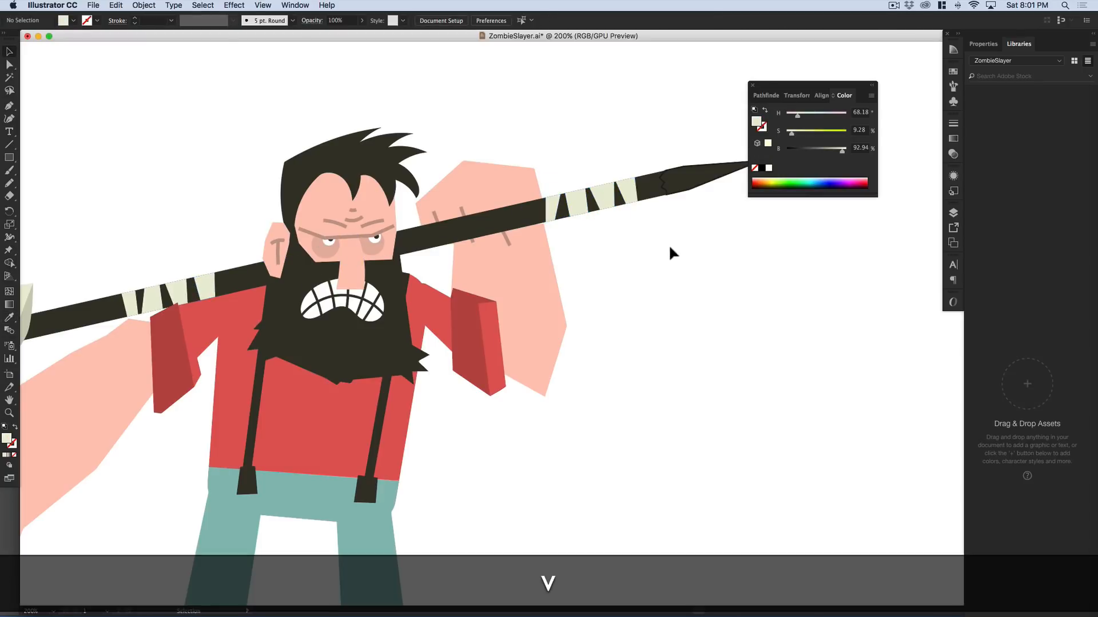
- Fill the jagged tip of the handle with the dark handle color and raise its brightness to 32.94%
left_click(673, 193)
left_click_drag(678, 203, 654, 246)
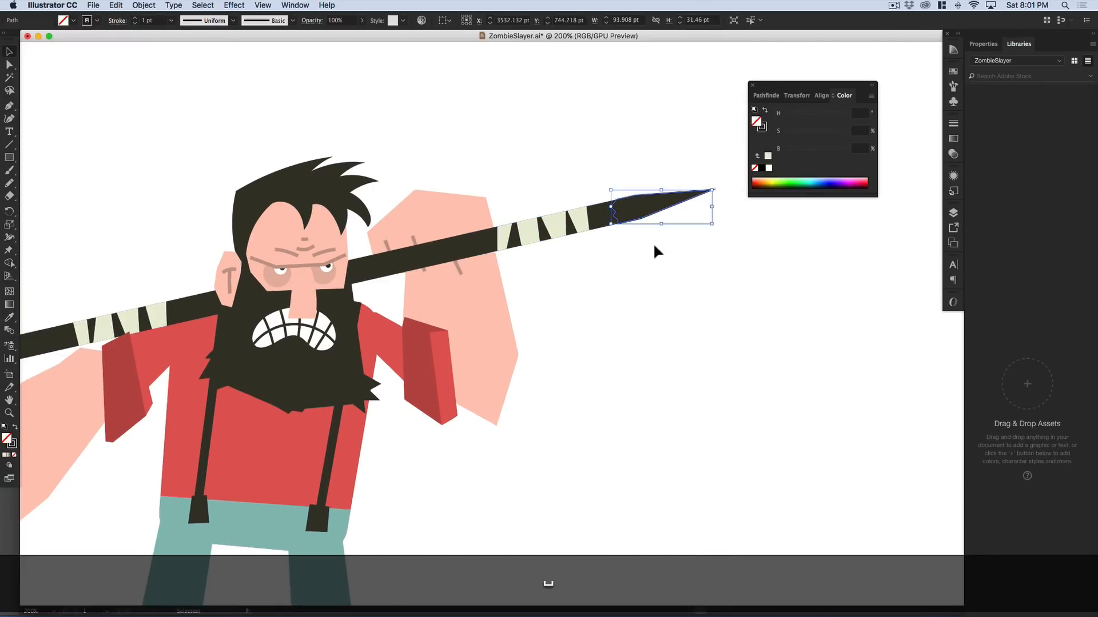
key("v")
left_click(658, 210)
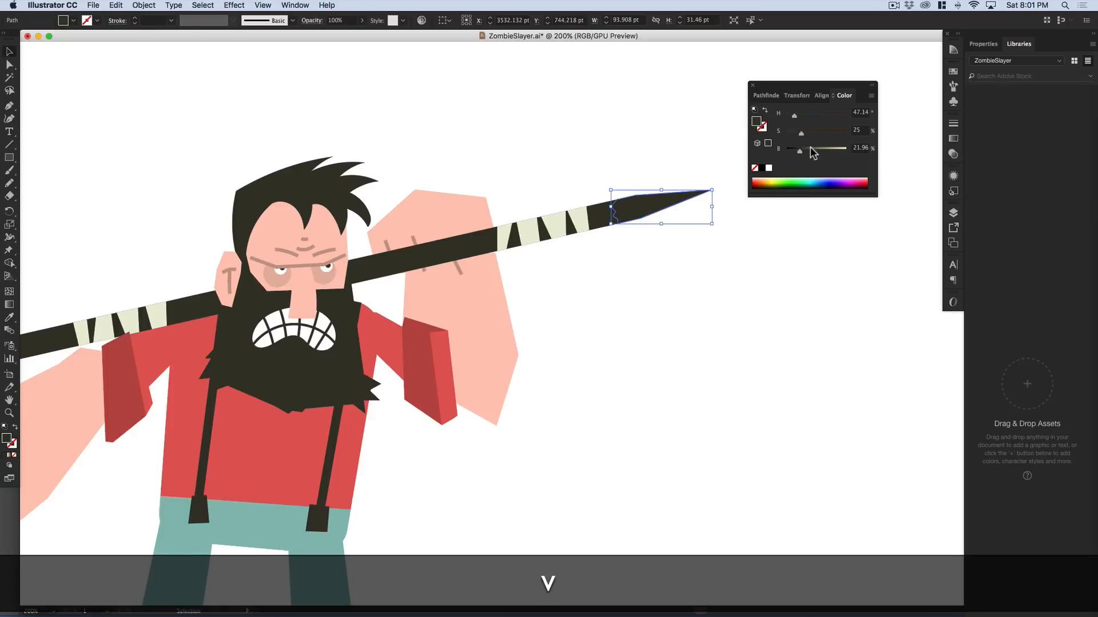
left_click_drag(801, 149, 805, 151)
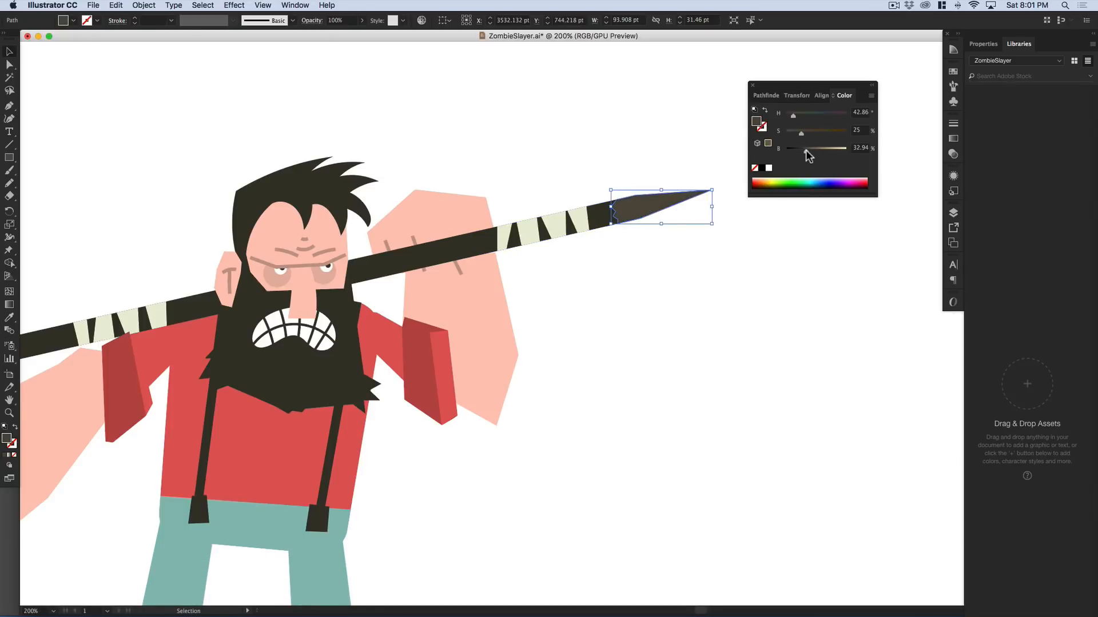
key("v")
left_click(692, 276)
- Group the handle's pointed end section with its tip and light wrap pieces
left_click_drag(750, 297, 631, 277)
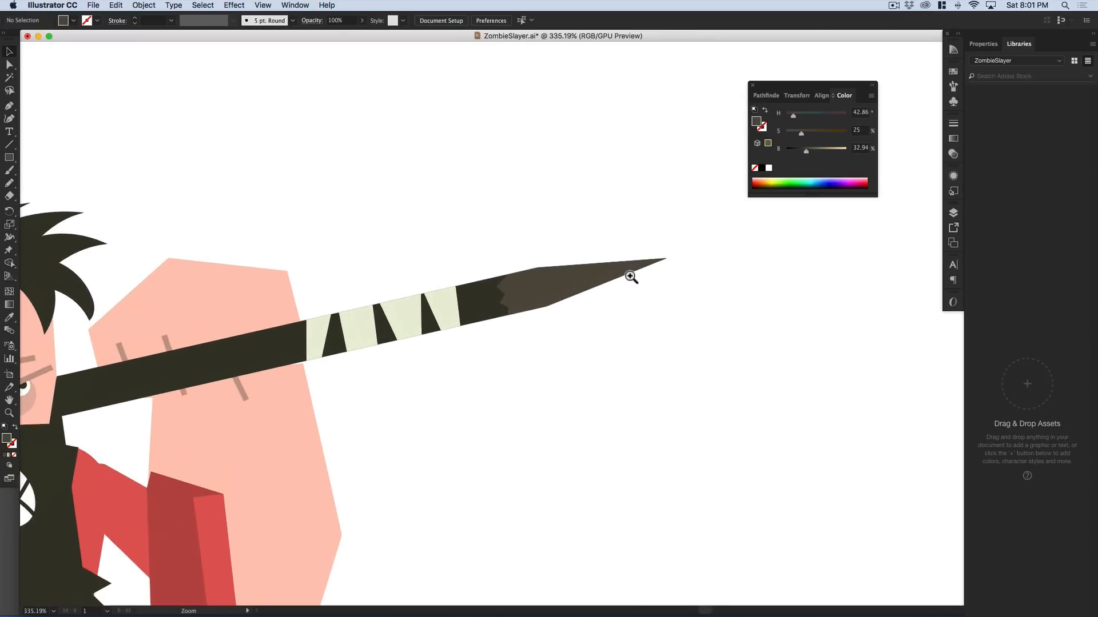
left_click_drag(334, 283, 592, 359)
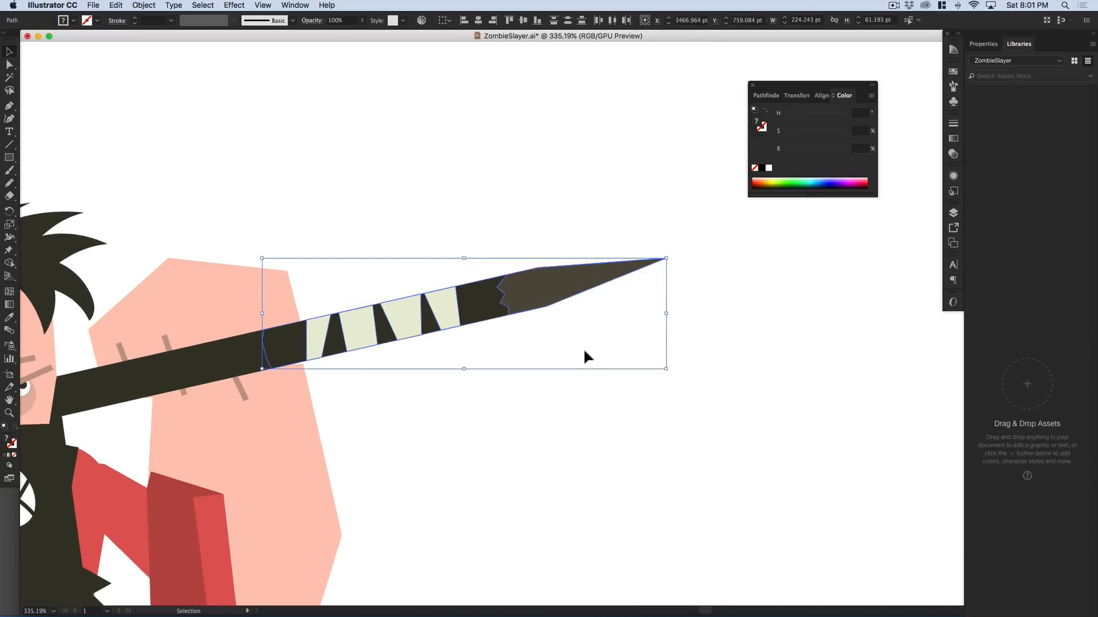
key("super+g")
- Send the handle's long middle section to the back, behind the character's head, shoulder and hand
scroll(604, 384, "left", 5)
left_click(392, 299)
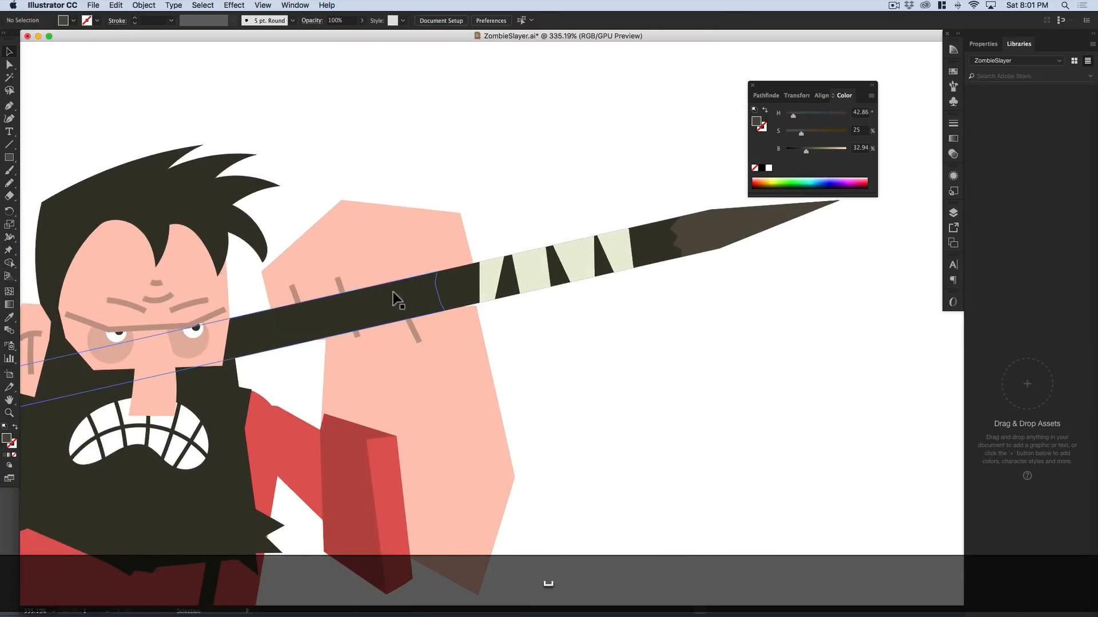
key("super+minus")
scroll(462, 340, "down", 5)
scroll(462, 341, "left", 3)
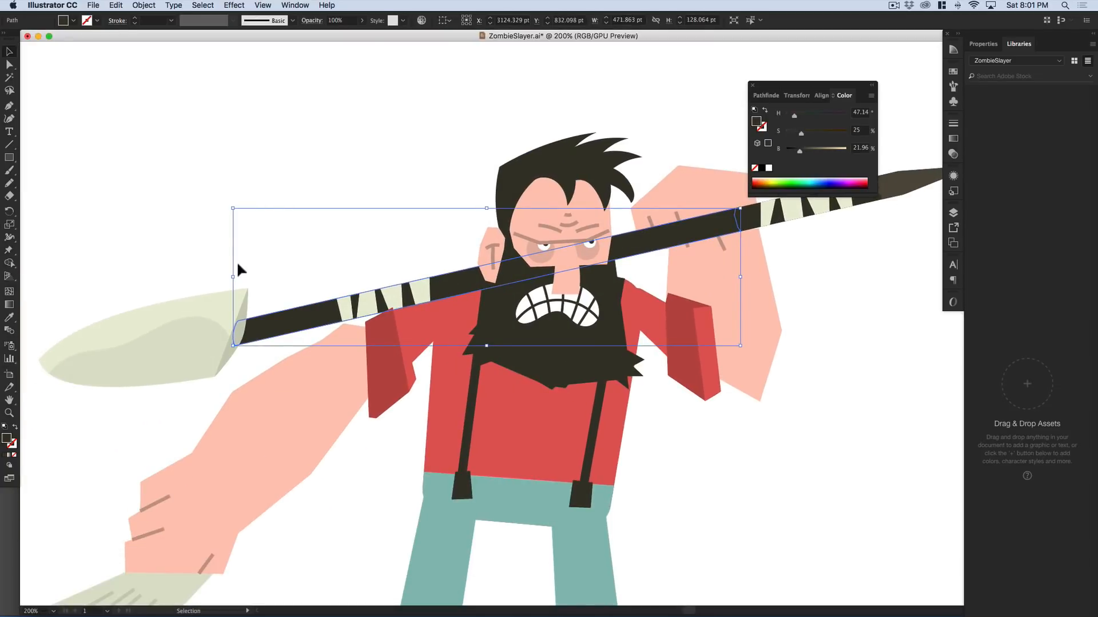
left_click_drag(693, 233, 623, 256)
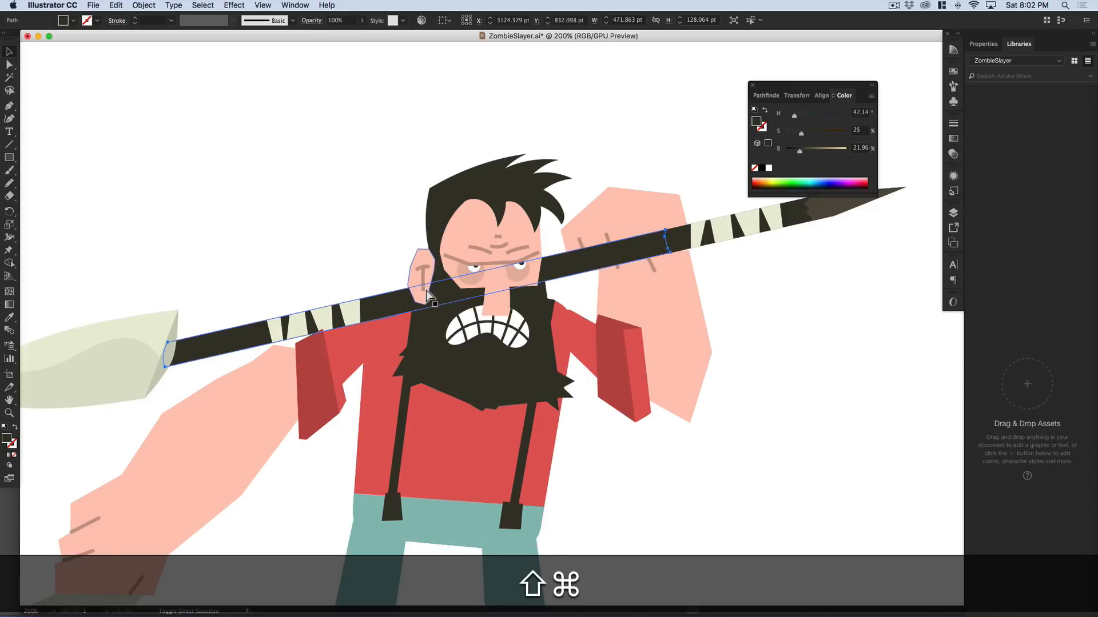
key("super+shift+bracketleft")
- Send the shoulder-side wrap pieces to the back together with the handle's middle section
left_click_drag(255, 294, 336, 317)
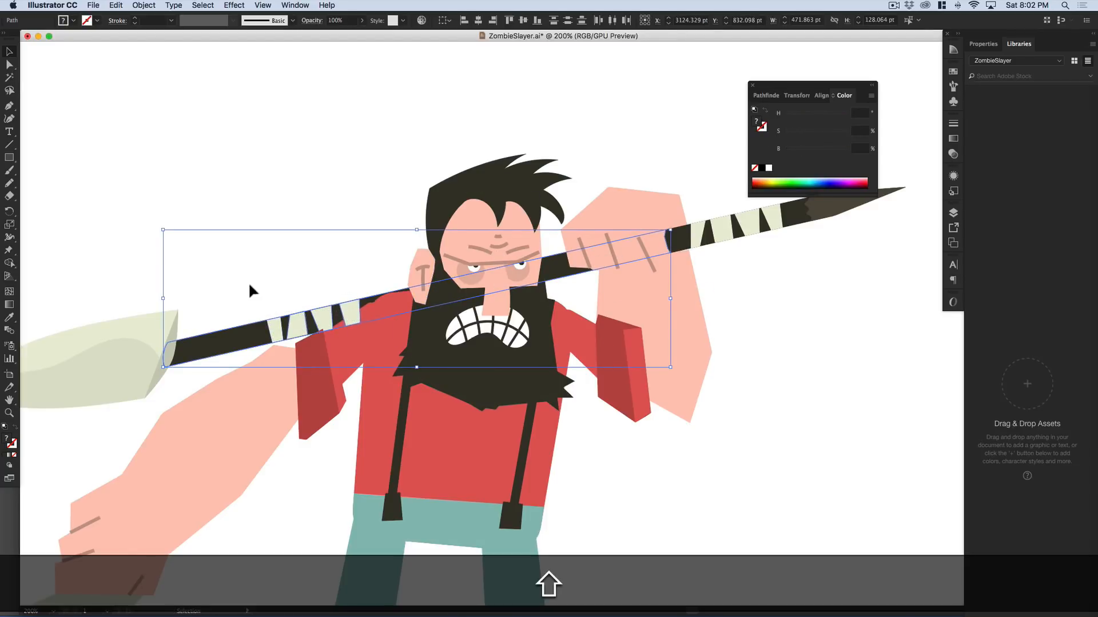
left_click(357, 482, "shift")
key("shift+super+bracketleft")
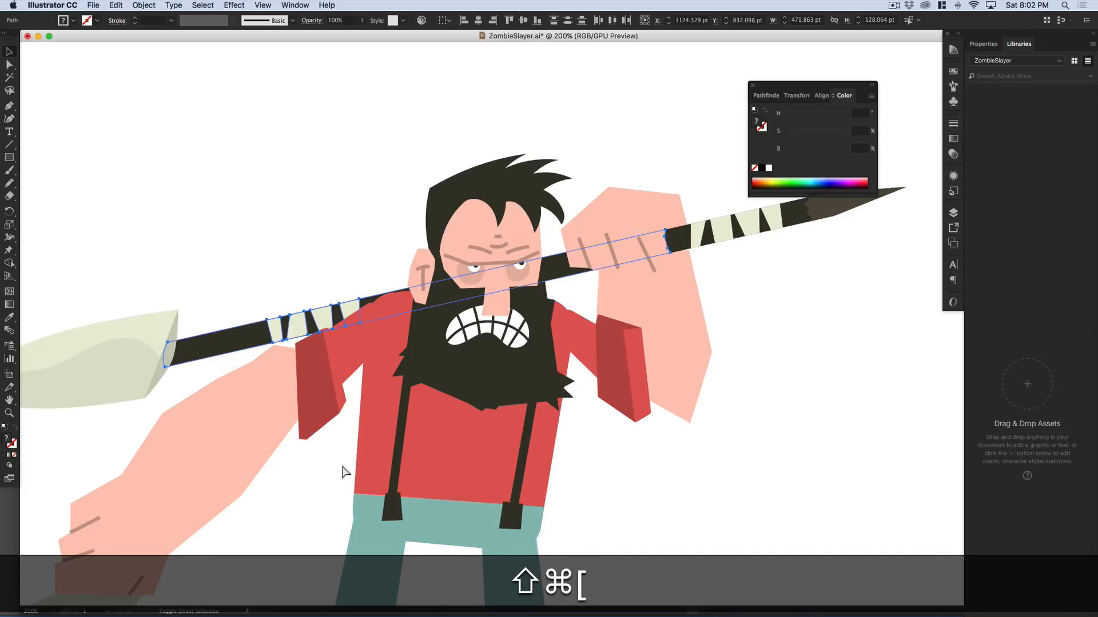
- Select all the pieces of the shovel blade and send them to the back, behind the handle
left_click(290, 220)
scroll(295, 229, "left", 5)
left_click_drag(199, 200, 306, 320)
key("shift+super+bracketleft")
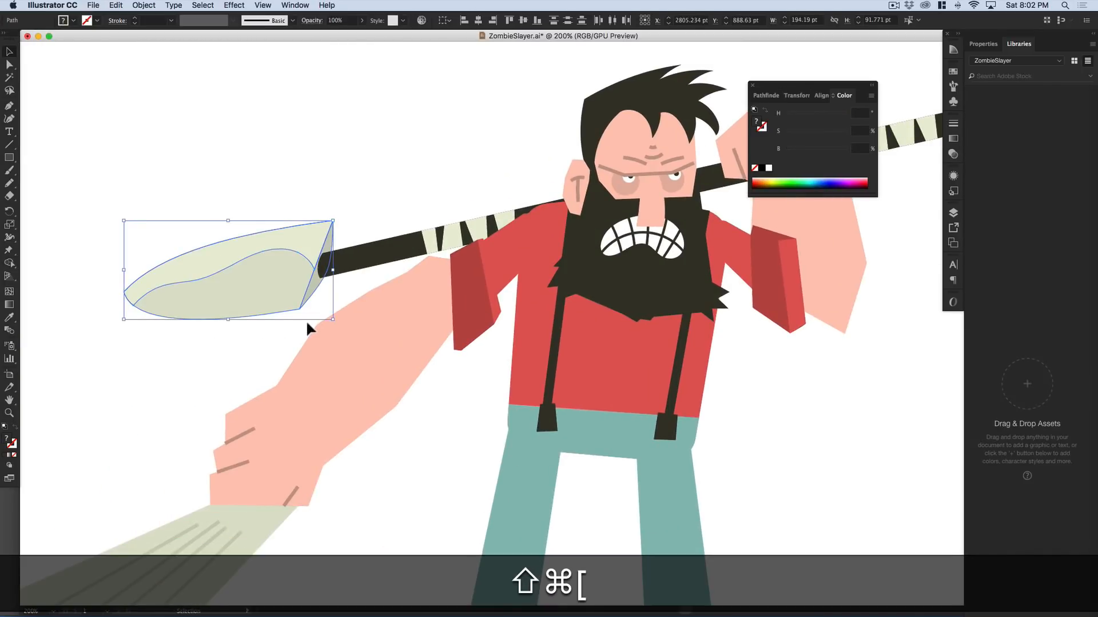
- Examine how the shovel handle and its wraps overlap the character's shoulder, head and raised hand
key("shift+super+space")
key("super+1")
left_click_drag(656, 290, 559, 245)
key("v")
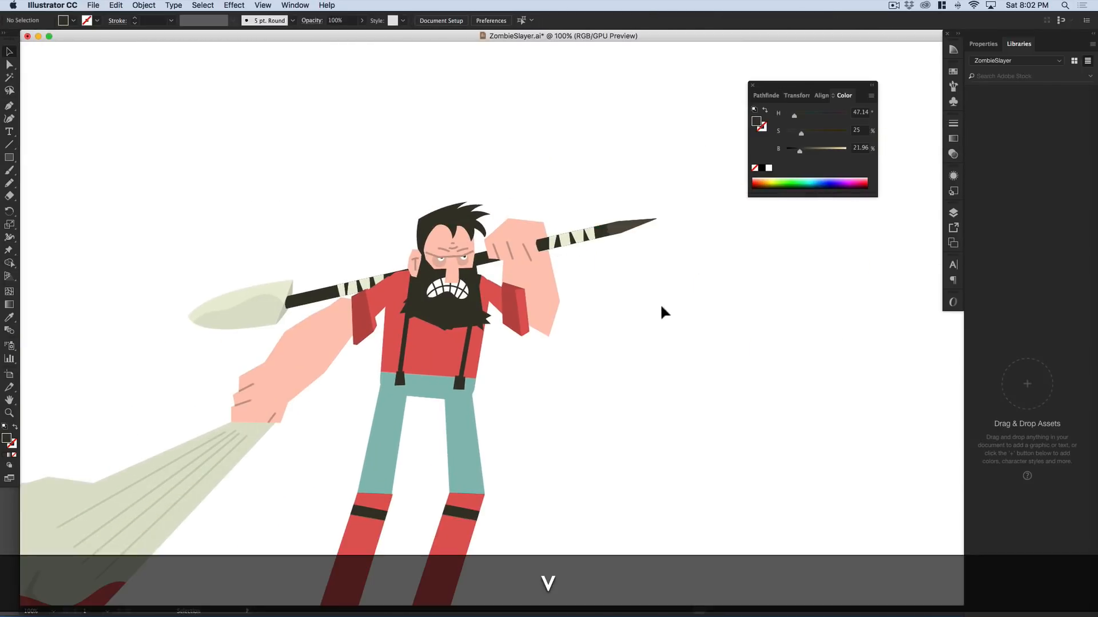
key("super+space")
left_click_drag(366, 278, 485, 284)
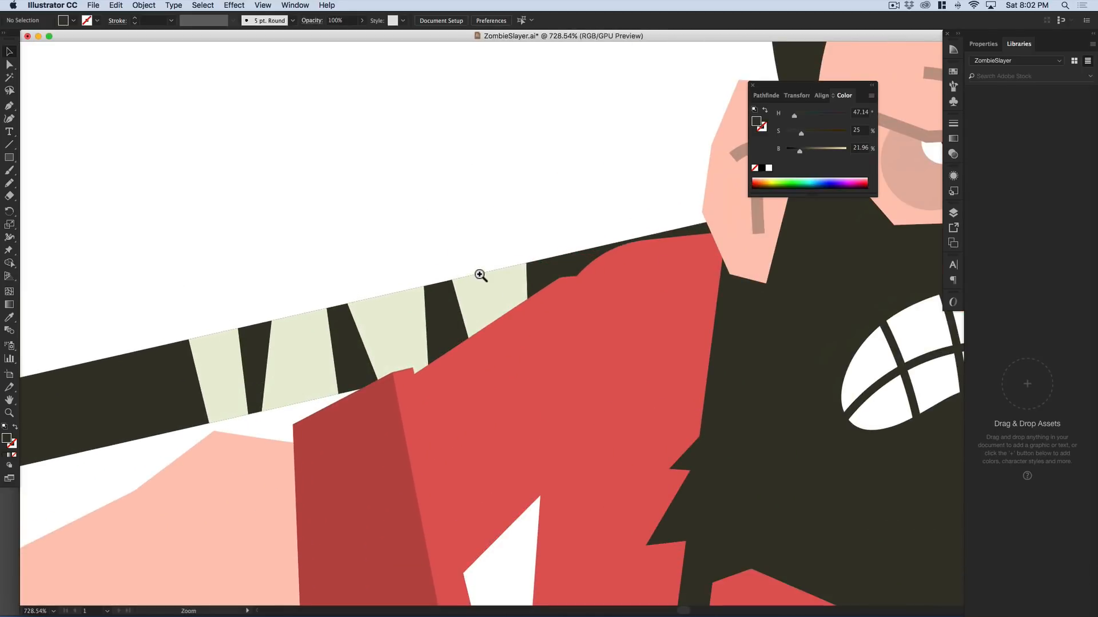
left_click_drag(598, 289, 306, 303)
key("space")
scroll(343, 286, "up", 3)
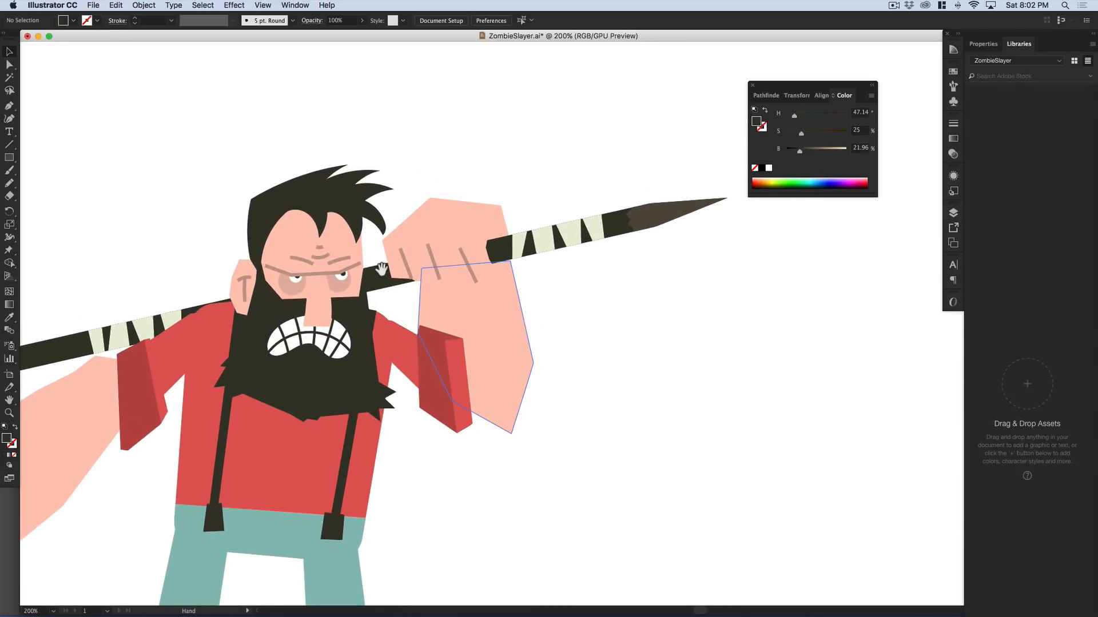
- Select the raised hand, its forearm and the handle's pointed end section and bring them to the front
key("super+minus")
key("super+minus")
left_click_drag(581, 336, 458, 311)
key("v")
left_click_drag(466, 174, 573, 255)
left_click(569, 268, "shift")
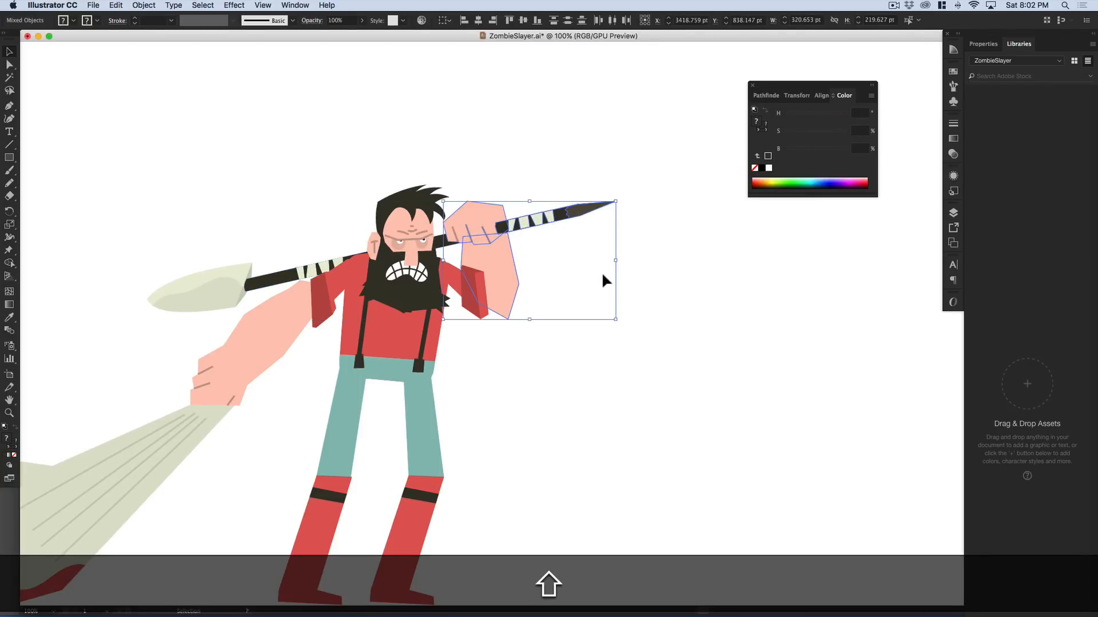
key("shift+super")
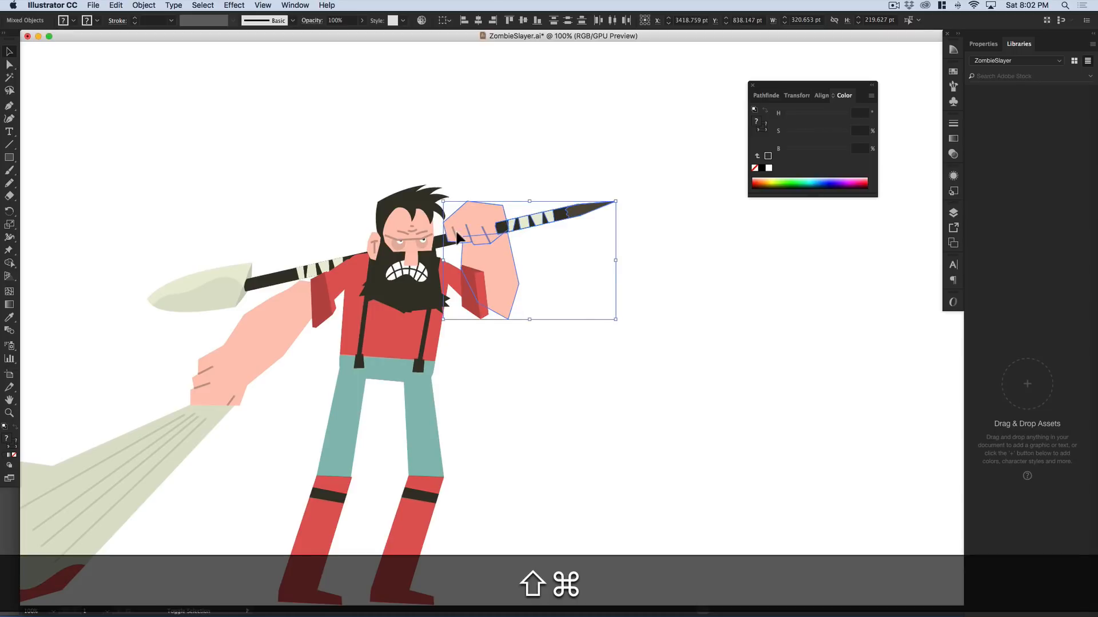
key("shift+super")
key("shift+super+bracketright")
- Review the whole colored character with his sack, shovel and palette swatches
left_click(589, 285)
scroll(583, 373, "left", 3)
key("space")
key("super+minus")
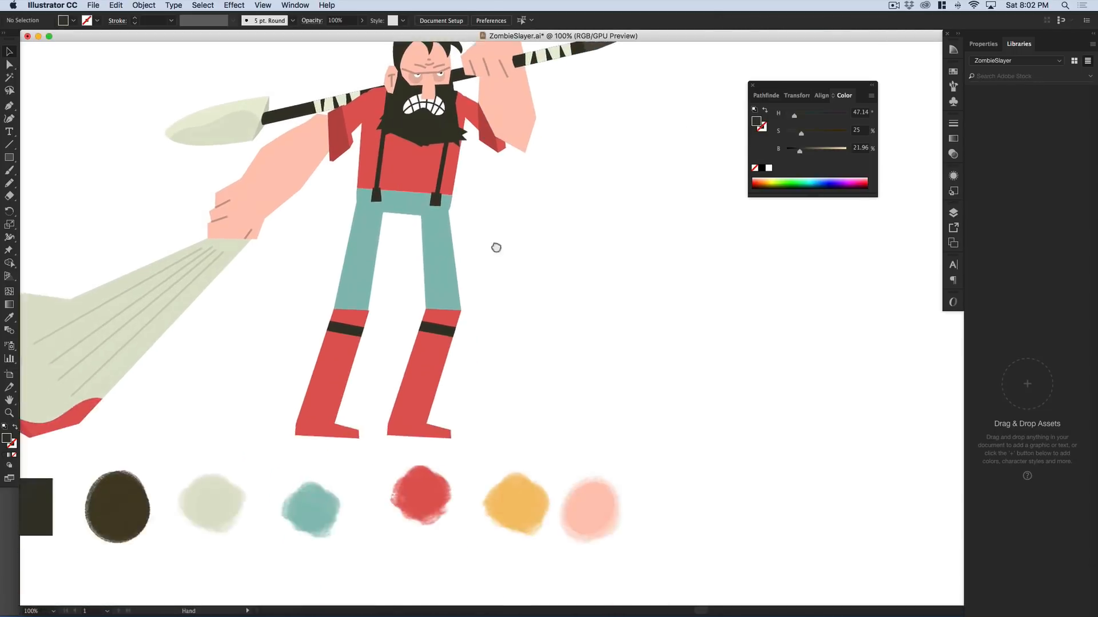
left_click_drag(495, 245, 671, 291)
left_click_drag(436, 412, 443, 443)
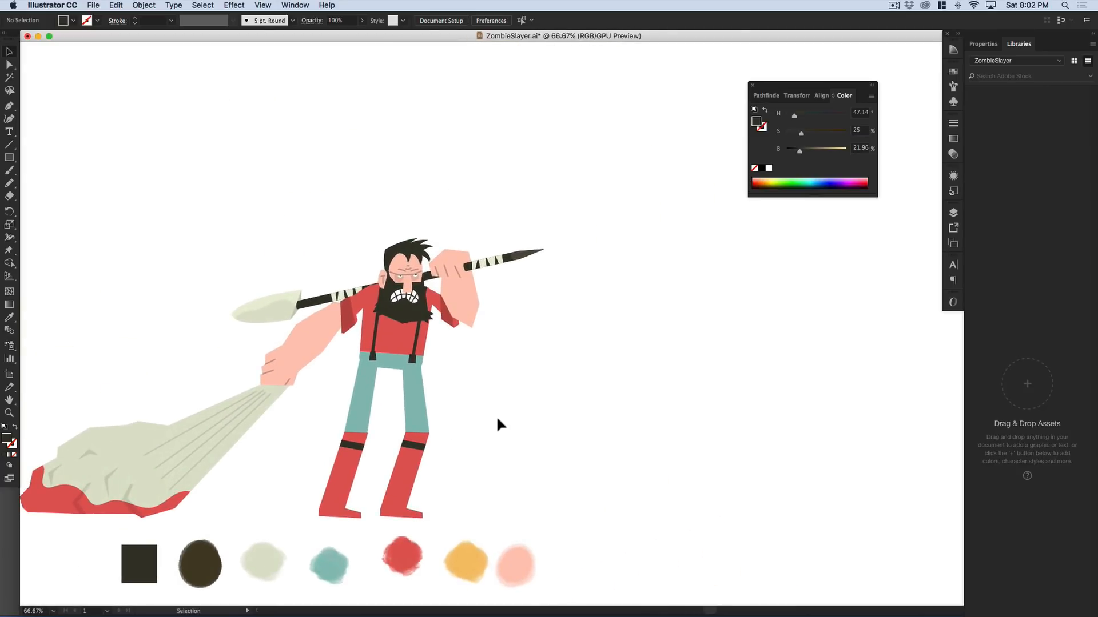
key("space")
left_click_drag(245, 465, 361, 429)
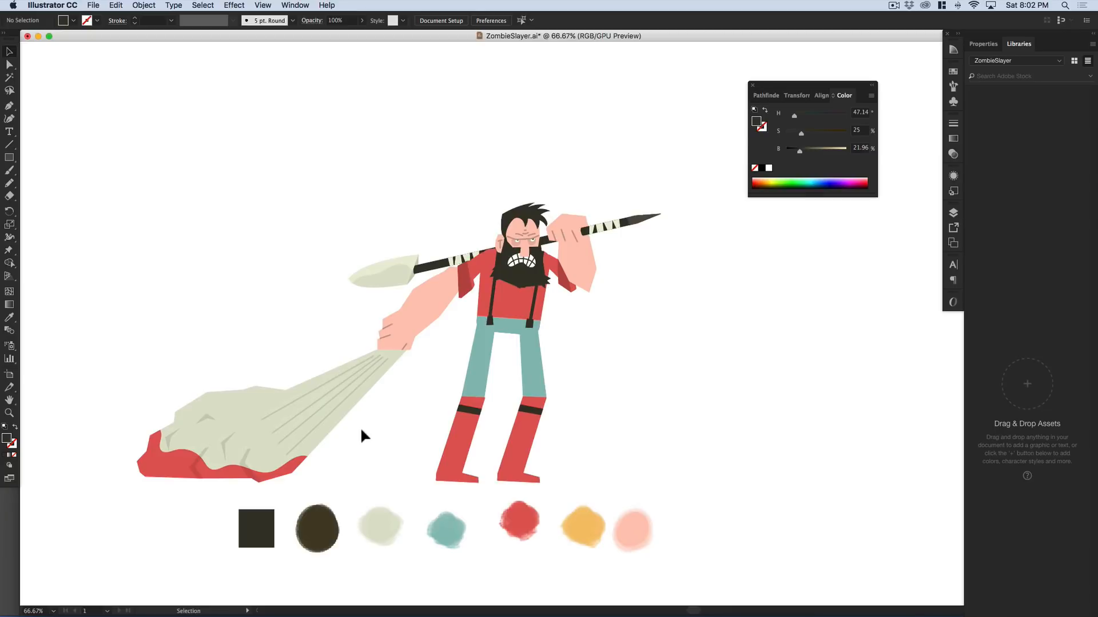
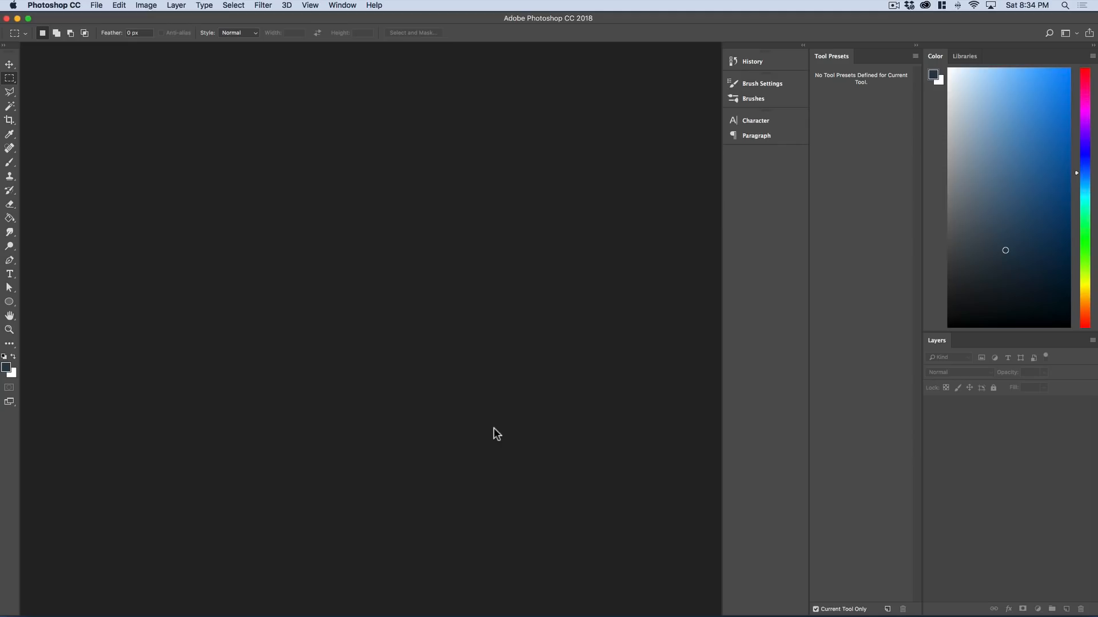
- In Photoshop, create a new document from the HDx2 preset, 3844 x 2160 pixels at 72 pixels/inch, with a white background
key("super+n")
left_click_drag(578, 335, 356, 223)
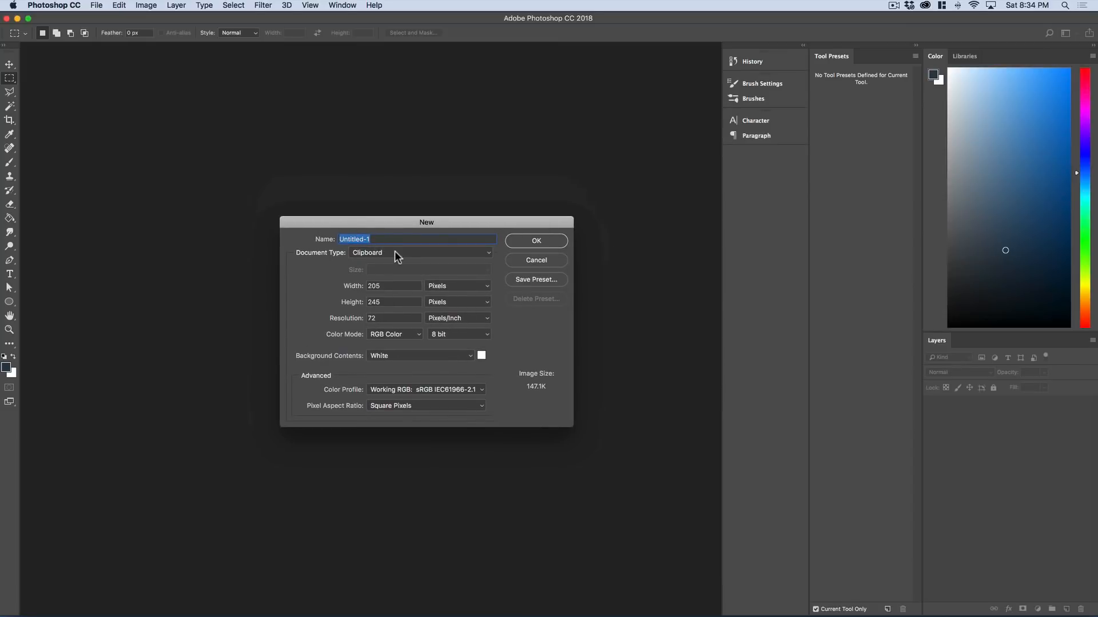
left_click(396, 254)
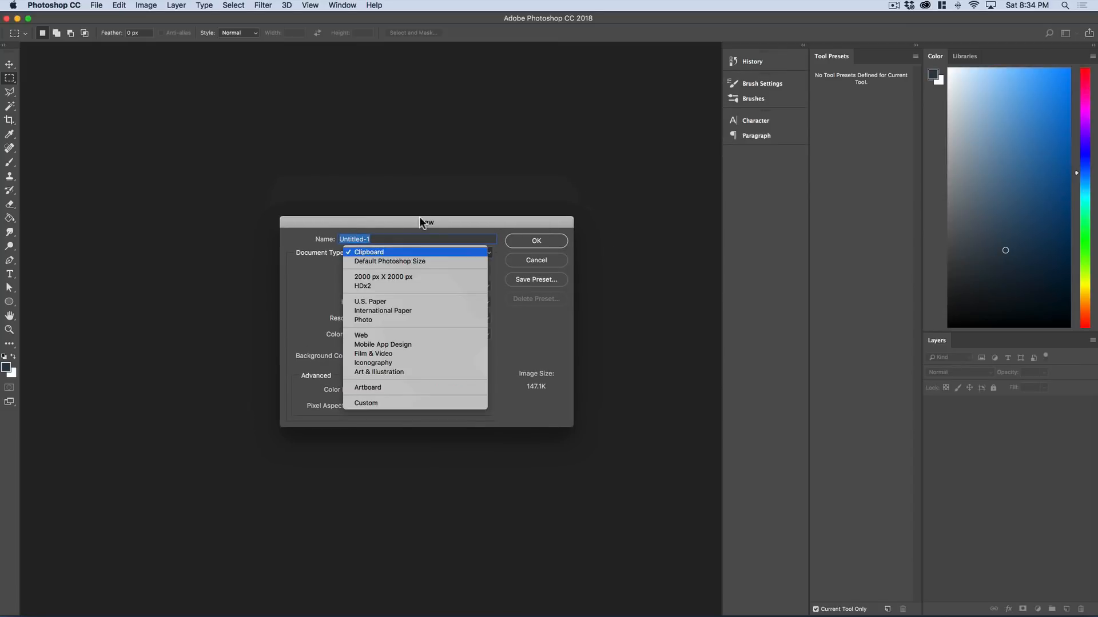
left_click(387, 286)
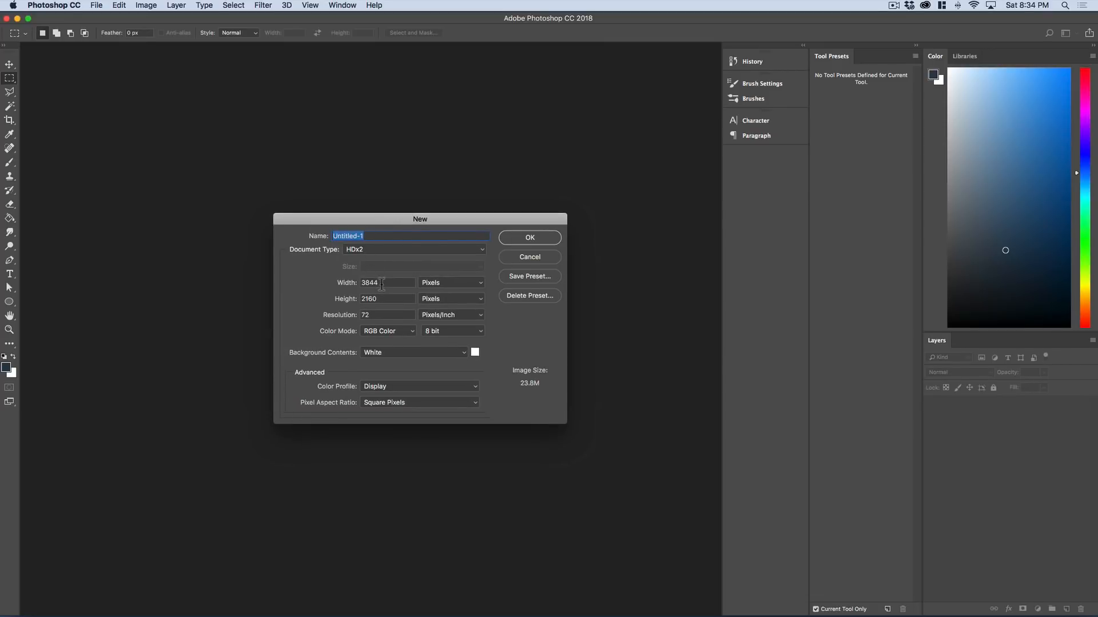
left_click_drag(367, 218, 375, 223)
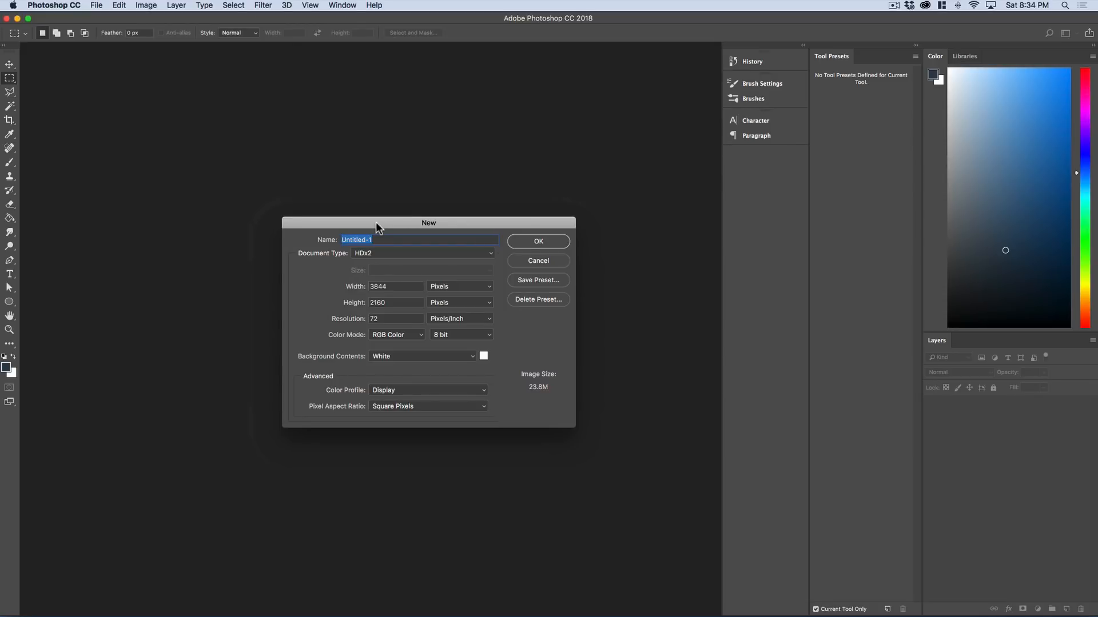
key("Tab")
left_click(375, 319)
left_click_drag(391, 224, 395, 220)
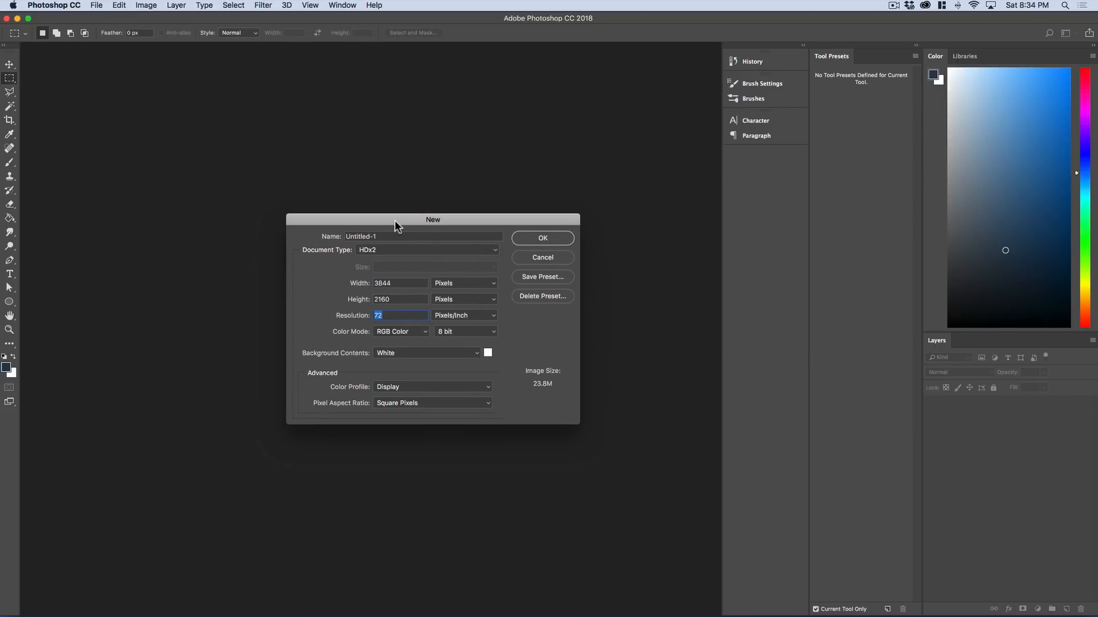
left_click(532, 241)
- Paste the copied red torso shape as pixels, enlarge it and place it near the middle of the canvas
key("super+v")
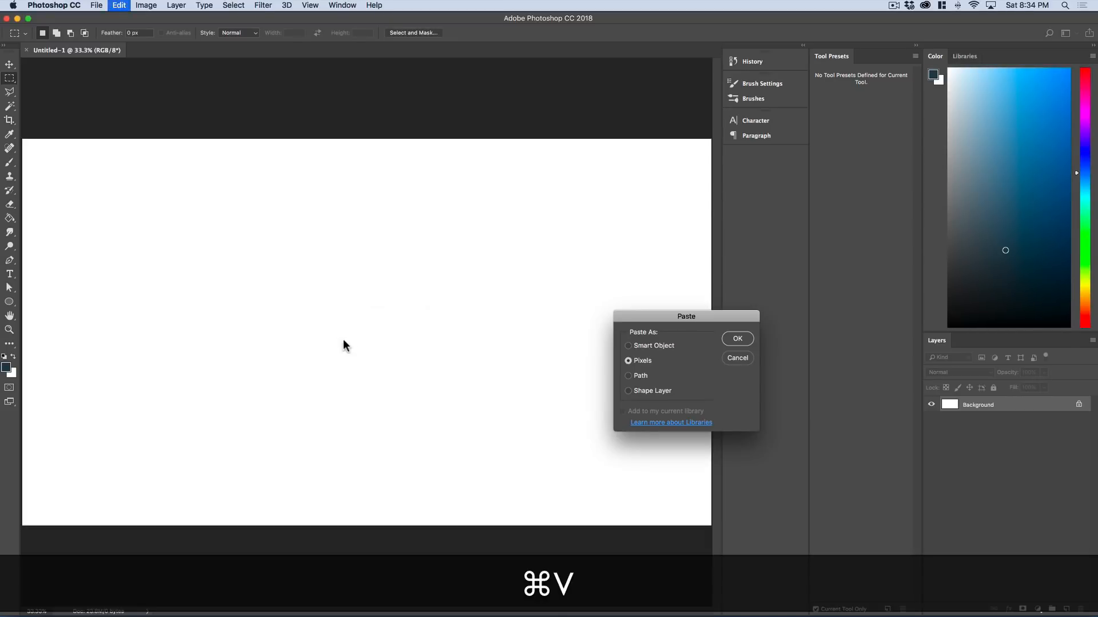
left_click(737, 340)
key("v")
left_click_drag(386, 310, 457, 229)
left_click_drag(425, 300, 406, 331)
double_click(427, 311)
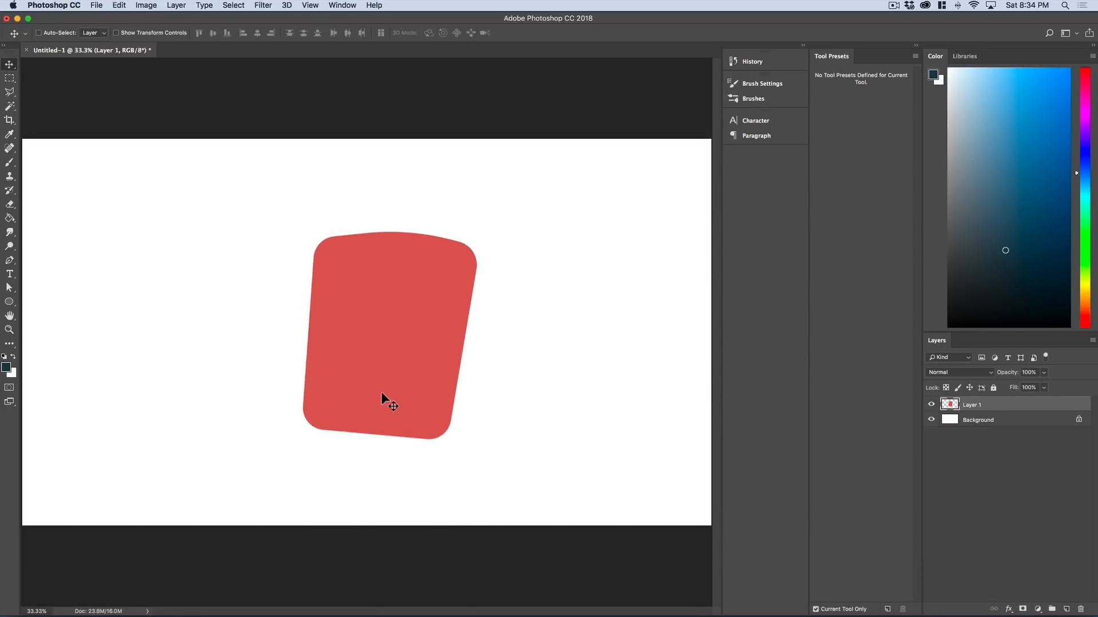
- Switch to Illustrator and copy one of the character's dark suspender straps
key("b")
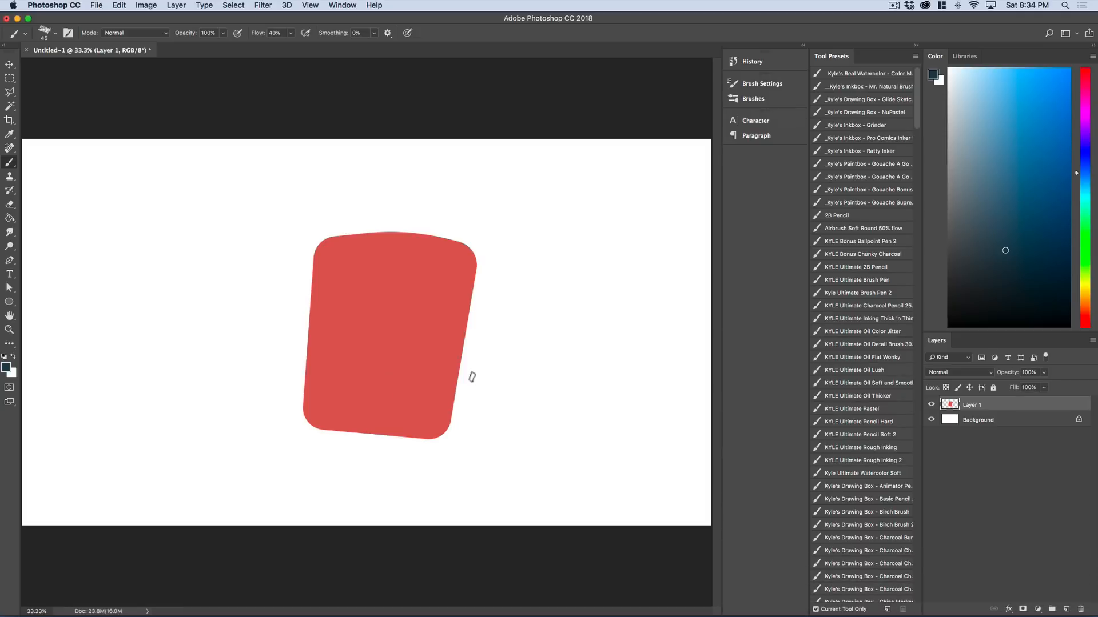
key("super+Tab")
key("super+Tab")
key("super+Tab")
key("super+Tab")
key("super+Tab")
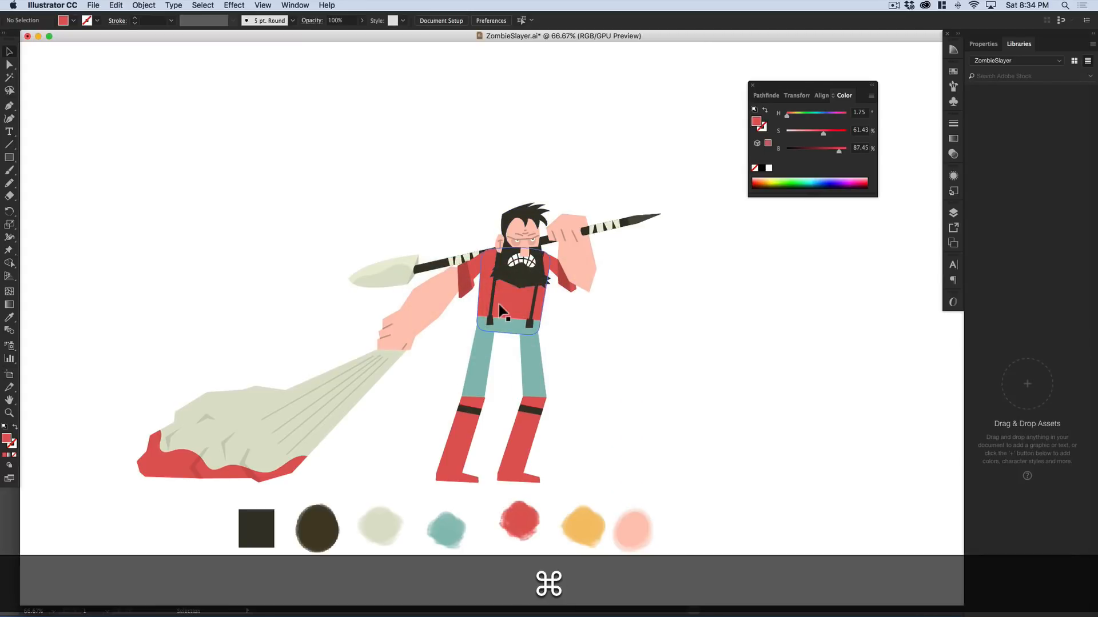
key("super+c")
- Switch back to Photoshop, paste the strap as pixels, enlarge it and place it beside the red torso shape
key("super+Tab")
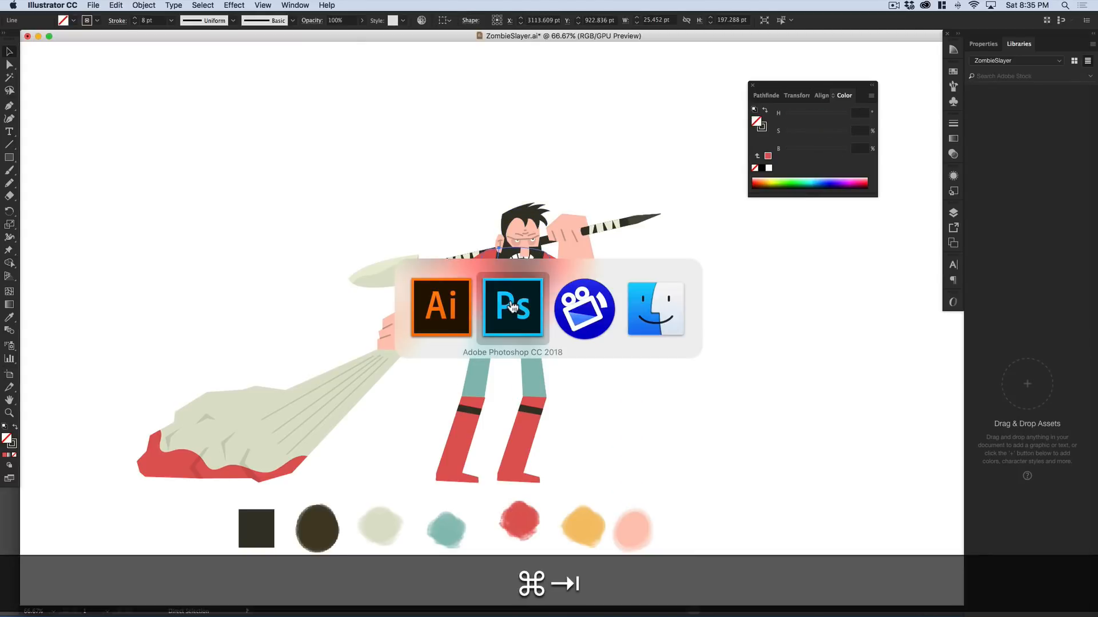
key("super+v")
left_click(727, 340)
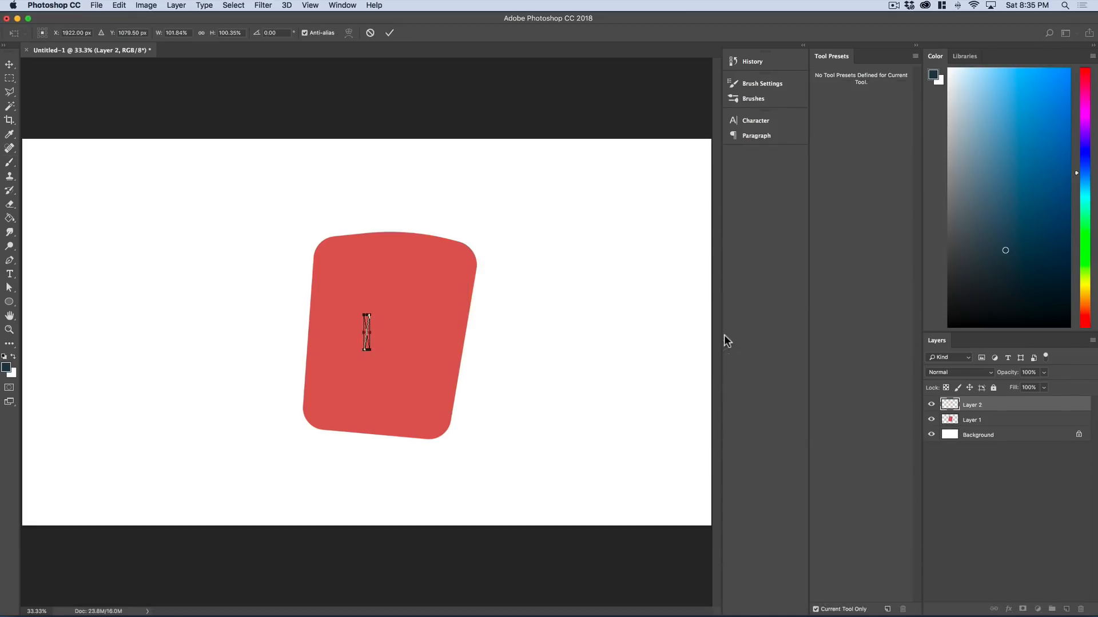
left_click_drag(373, 313, 265, 309)
key("v")
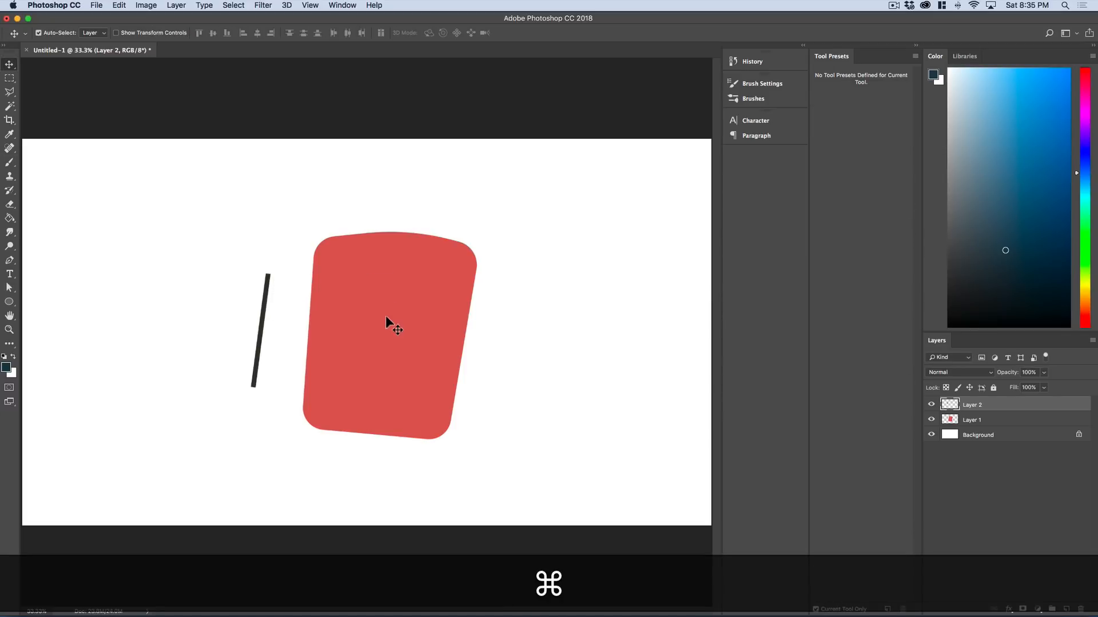
- Add a new layer directly above the torso shape's layer and enlarge the brush to 250 px
left_click(393, 318, "super")
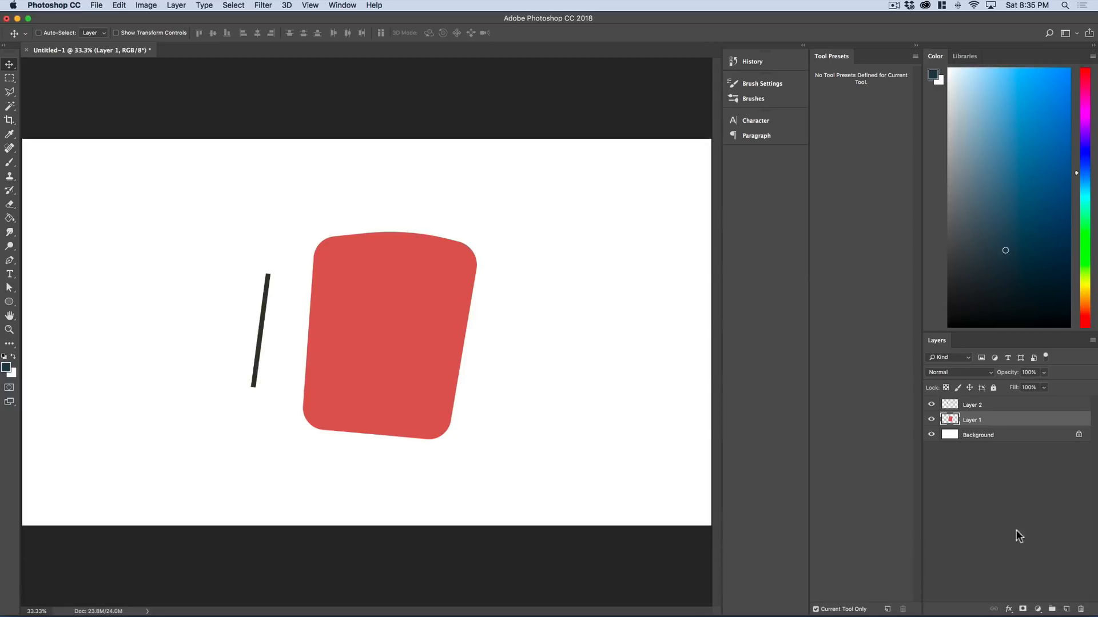
left_click(1068, 611)
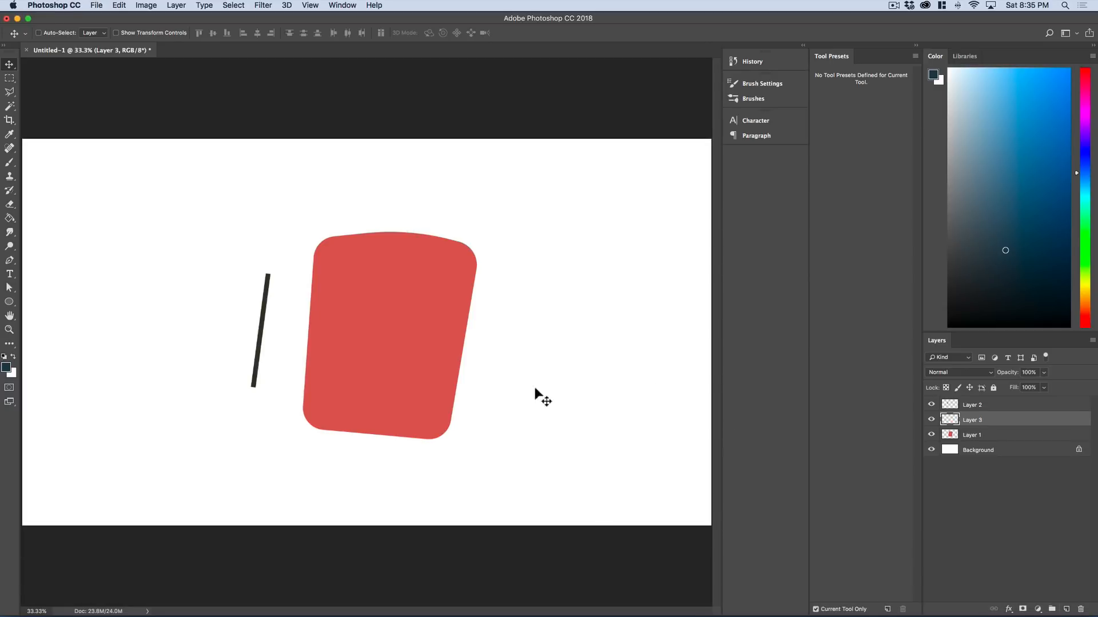
key("b")
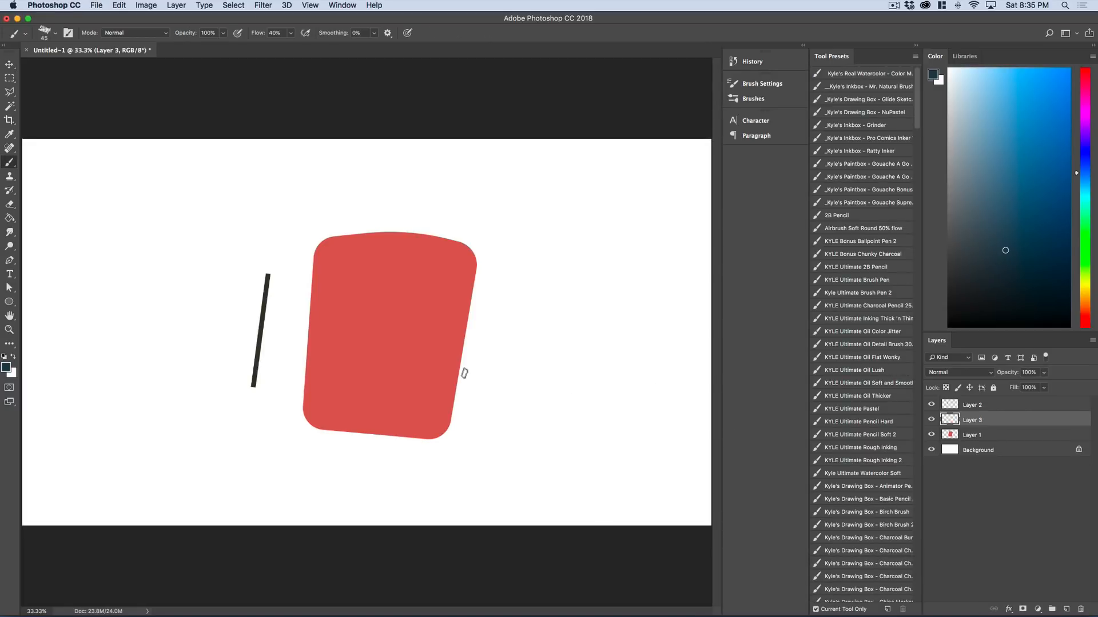
key("bracketright")
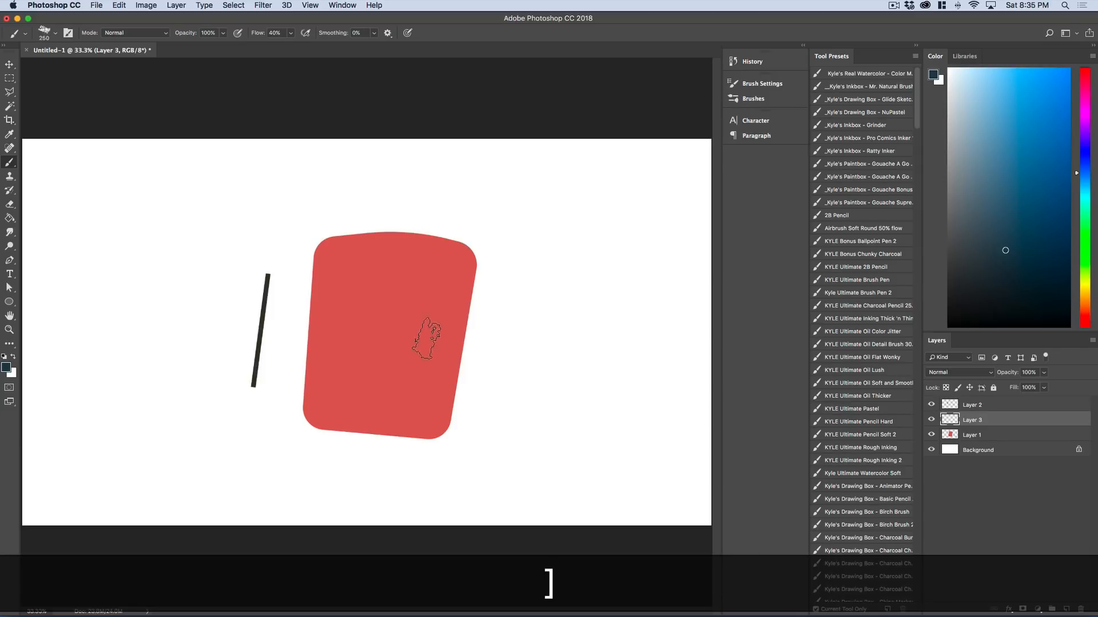
- Move the red torso shape to the canvas's left edge and place the strap over its right side
left_click(978, 439)
key("v")
left_click_drag(475, 409, 156, 348)
left_click_drag(267, 331, 156, 367)
key("super+space")
left_click_drag(321, 362, 335, 356)
left_click(335, 357)
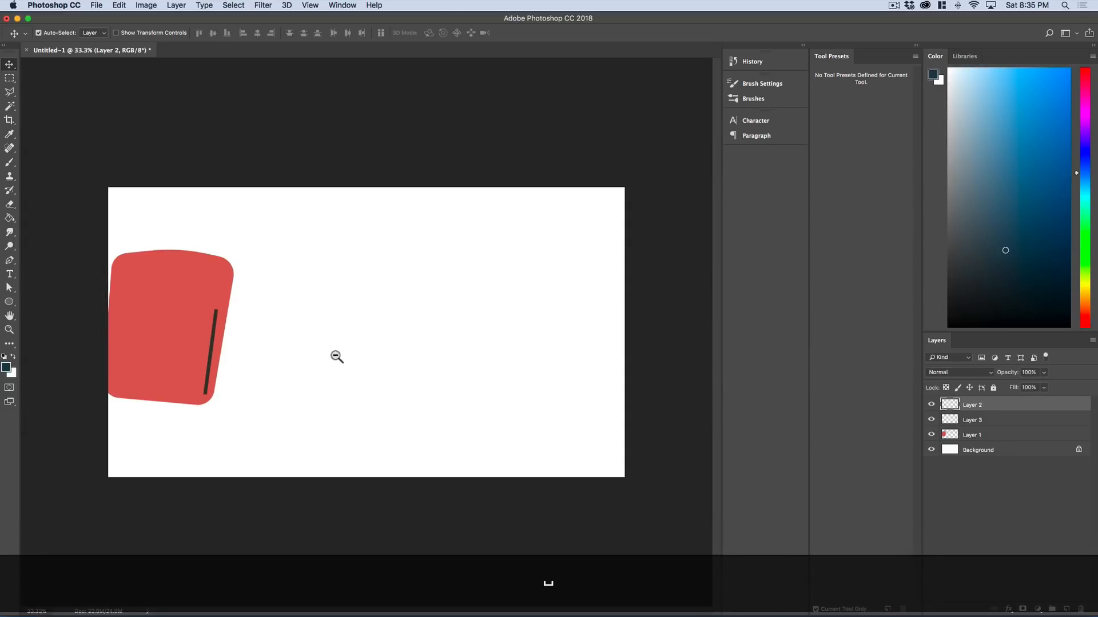
left_click(392, 338)
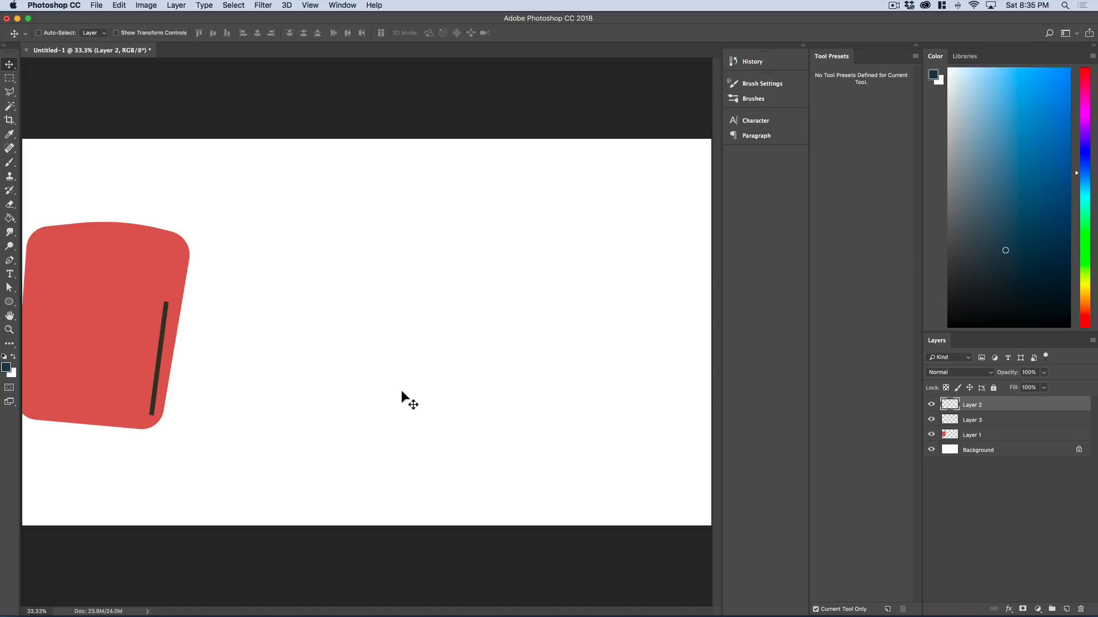
- Sample the torso shape's red as the brush color and narrow the column holding the color picker and layers
key("b")
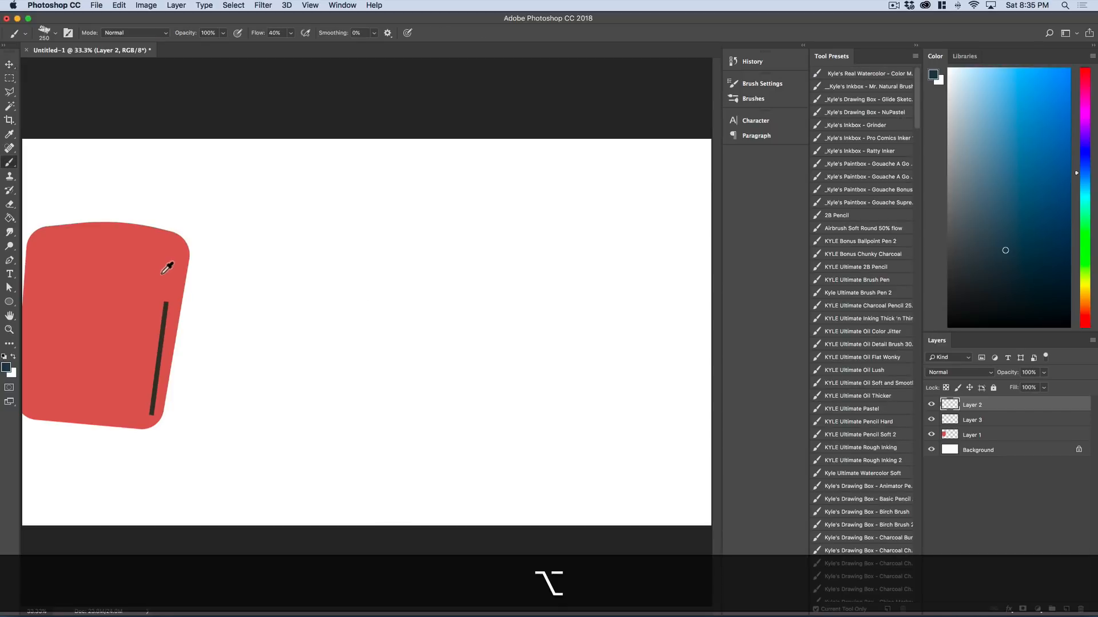
left_click(178, 270, "alt")
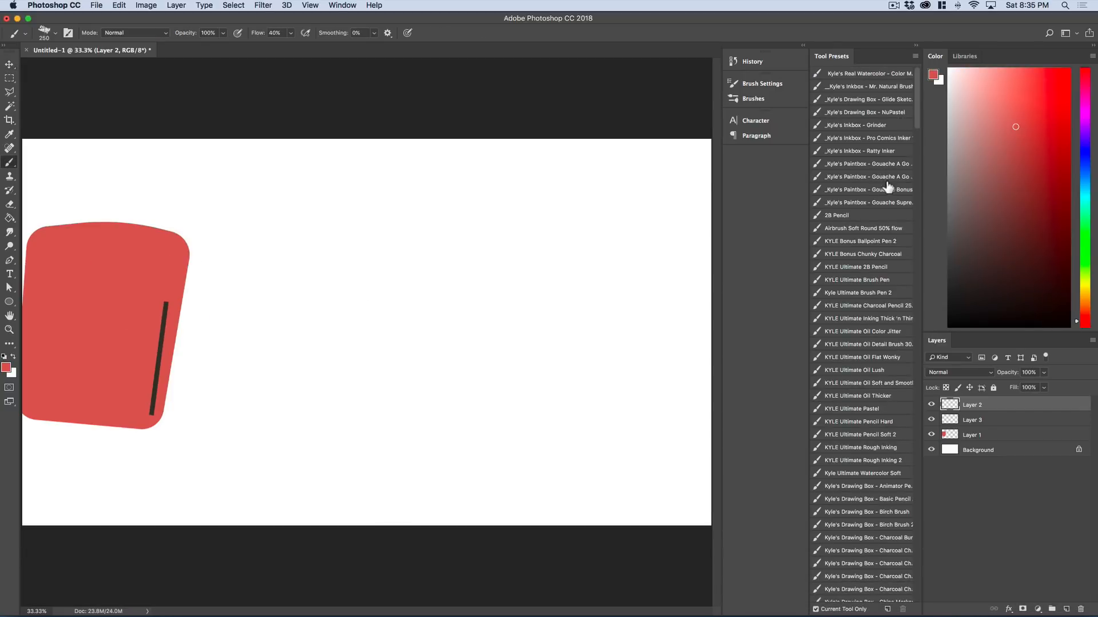
left_click_drag(918, 187, 963, 182)
left_click(942, 167)
- Enlarge the brush to 700 px and paint a large rough-edged red patch across the middle of the canvas
mouse_move(404, 314)
left_mouse_down()
mouse_move(429, 296)
mouse_move(413, 350)
mouse_move(375, 404)
mouse_move(382, 365)
mouse_move(361, 306)
mouse_move(395, 223)
mouse_move(365, 382)
mouse_move(403, 426)
mouse_move(492, 378)
mouse_move(513, 330)
mouse_move(465, 303)
mouse_move(439, 313)
mouse_move(365, 278)
mouse_move(291, 382)
mouse_move(429, 389)
mouse_move(466, 371)
left_mouse_up()
key("super+z")
key("bracketright")
key("bracketright")
key("bracketright")
key("bracketright")
key("bracketright")
key("bracketright")
key("bracketright")
key("bracketright")
key("bracketright")
key("bracketright")
key("bracketright")
key("bracketright")
key("bracketright")
key("bracketright")
key("bracketright")
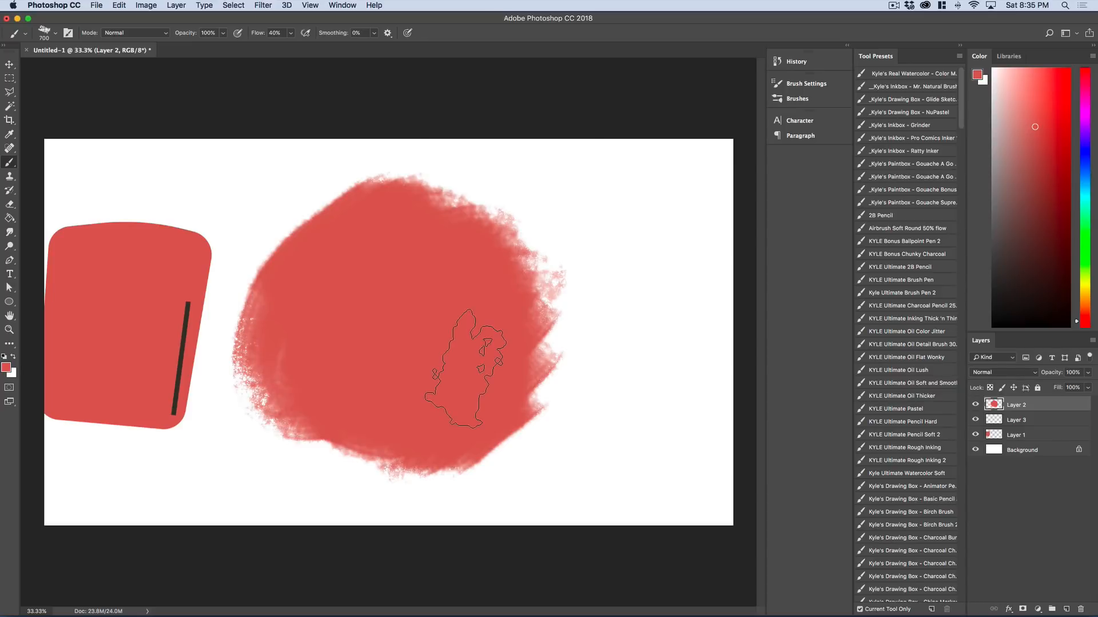
mouse_move(280, 194)
left_mouse_down()
mouse_move(367, 245)
mouse_move(509, 233)
mouse_move(303, 331)
mouse_move(318, 453)
mouse_move(502, 355)
mouse_move(489, 319)
mouse_move(497, 325)
left_mouse_up()
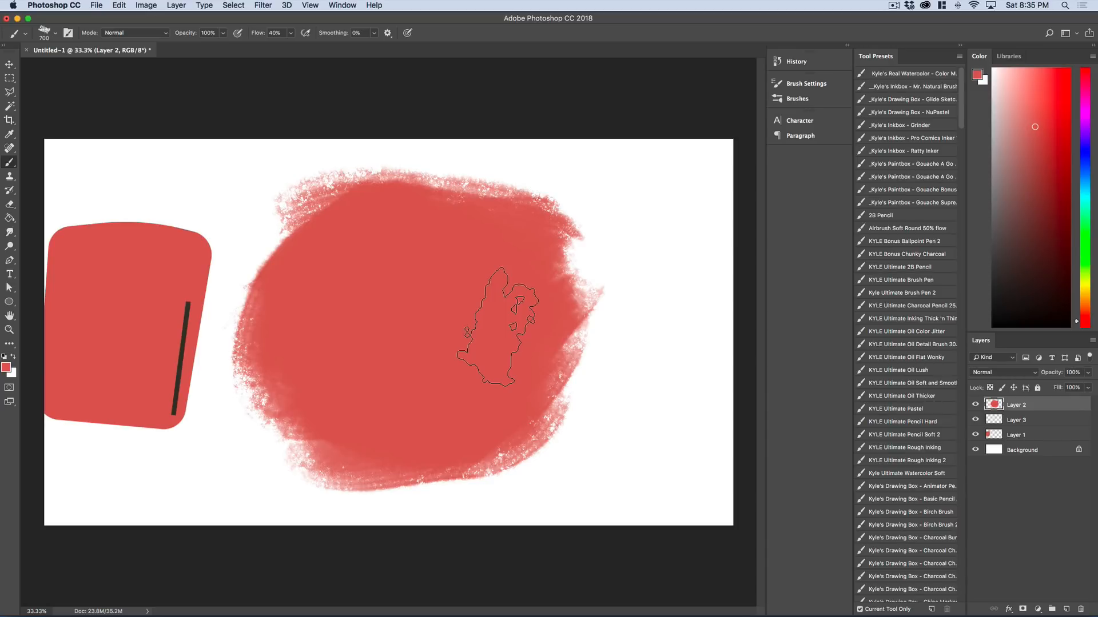
- Pick a slightly darker red, reduce the brush to 300 px and brush soft shading strokes inside the red patch
left_click(1036, 132)
key("bracketleft")
key("bracketleft")
key("bracketleft")
key("bracketleft")
left_click_drag(331, 301, 314, 343)
left_click_drag(416, 318, 429, 405)
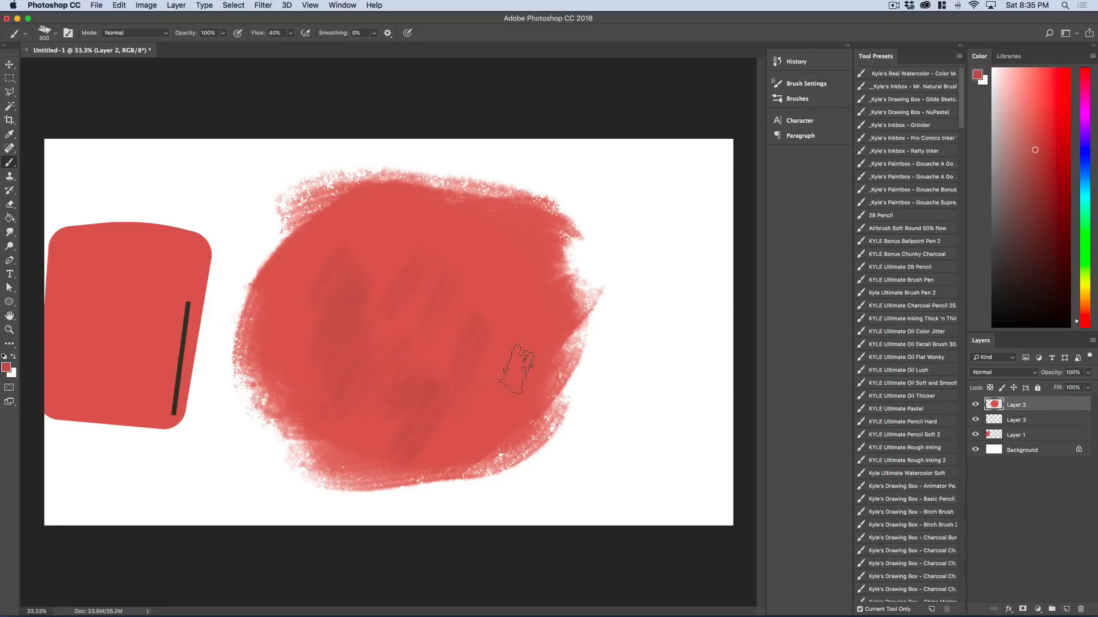
- Pick a deeper, more saturated red and layer diagonal and horizontal texture strokes across the painted patch
left_click(1044, 158)
left_click_drag(423, 384, 455, 375)
left_click_drag(431, 340, 365, 423)
left_click_drag(300, 346, 300, 380)
left_click_drag(354, 334, 320, 452)
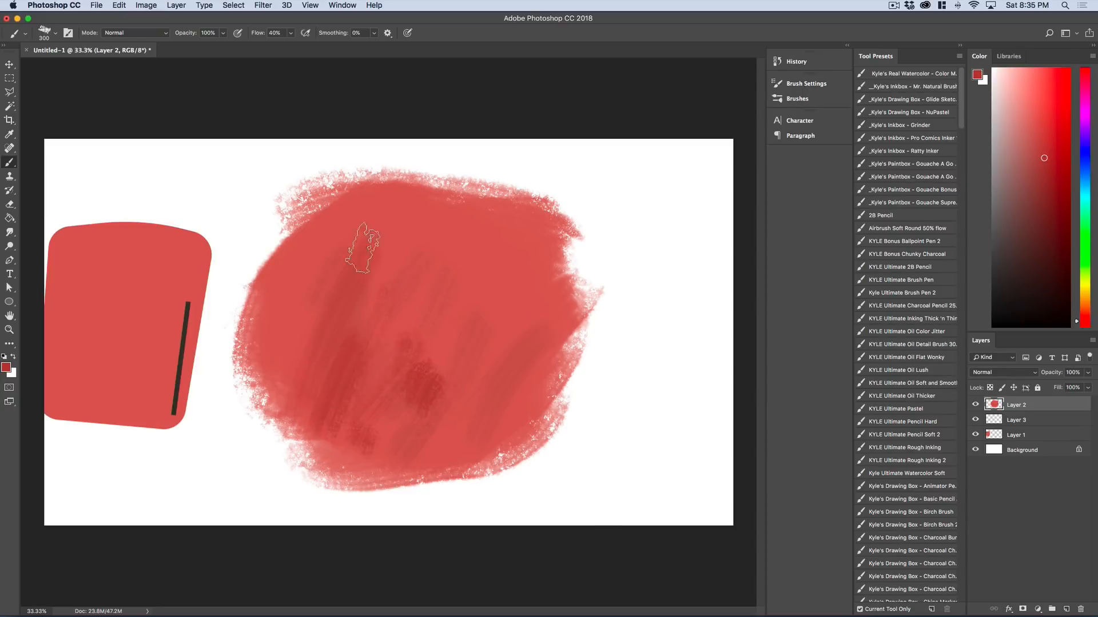
left_click_drag(361, 213, 264, 312)
mouse_move(465, 382)
left_mouse_down()
mouse_move(573, 368)
mouse_move(542, 272)
mouse_move(453, 236)
mouse_move(383, 263)
left_mouse_up()
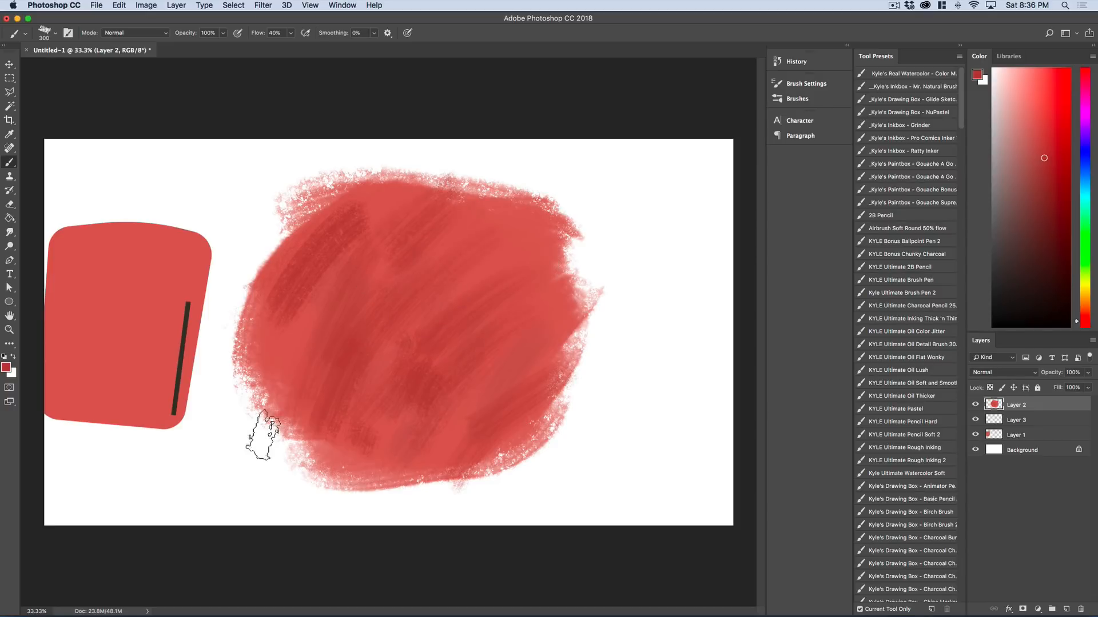
left_click_drag(312, 312, 437, 326)
mouse_move(493, 392)
left_mouse_down()
mouse_move(499, 422)
mouse_move(500, 208)
mouse_move(496, 245)
mouse_move(541, 299)
mouse_move(527, 379)
mouse_move(509, 400)
left_mouse_up()
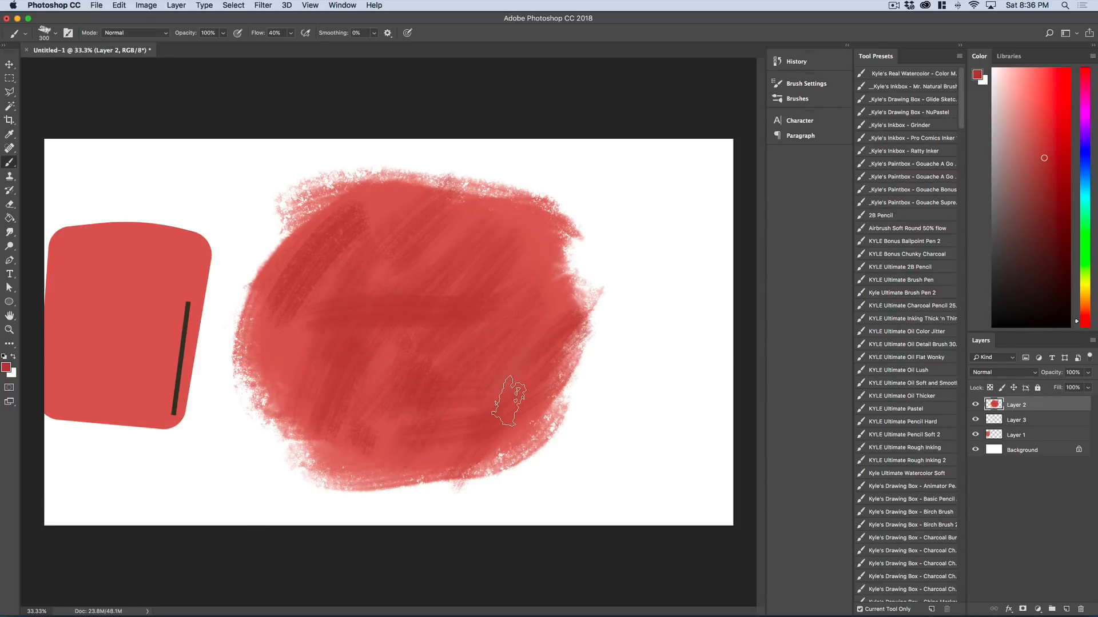
- Sample the torso's dark stripe color and choose the Kyle's Inkbox - Mr. Natural Brush preset, enlarged to 45 px
key("b")
left_click(187, 318, "alt")
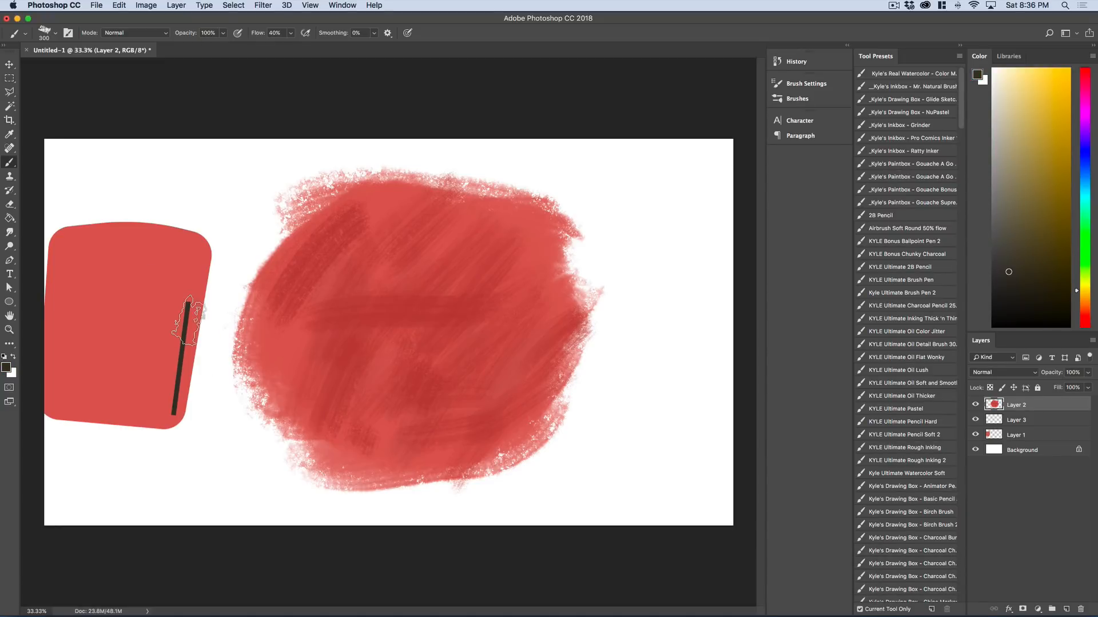
left_click(188, 320, "alt")
left_click(926, 86)
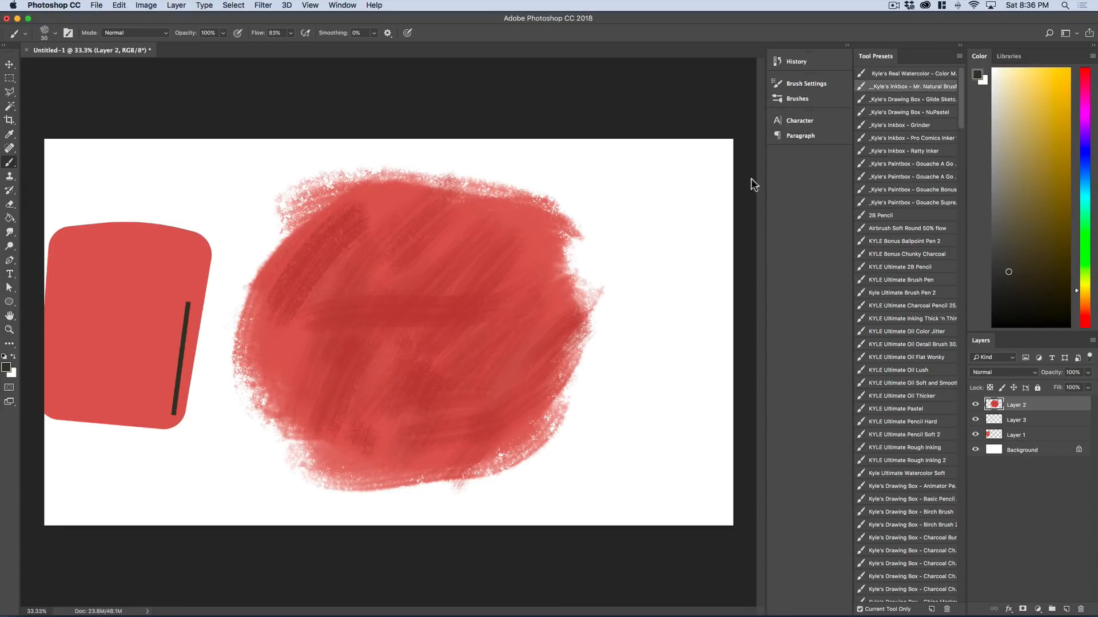
key("bracketright")
key("bracketright")
key("bracketright")
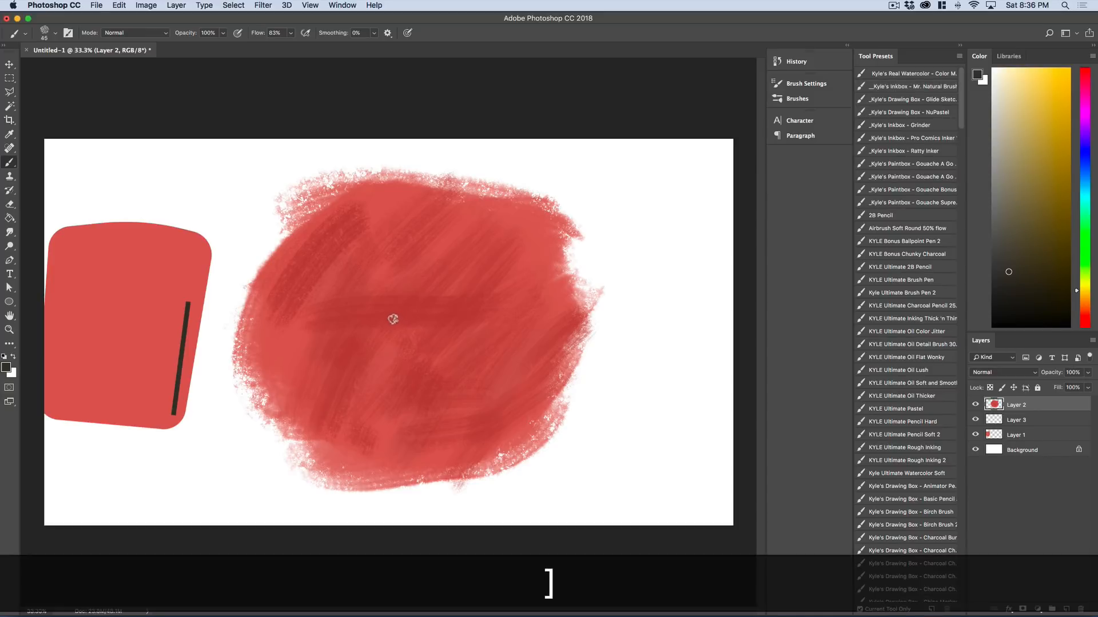
left_click_drag(311, 180, 304, 512)
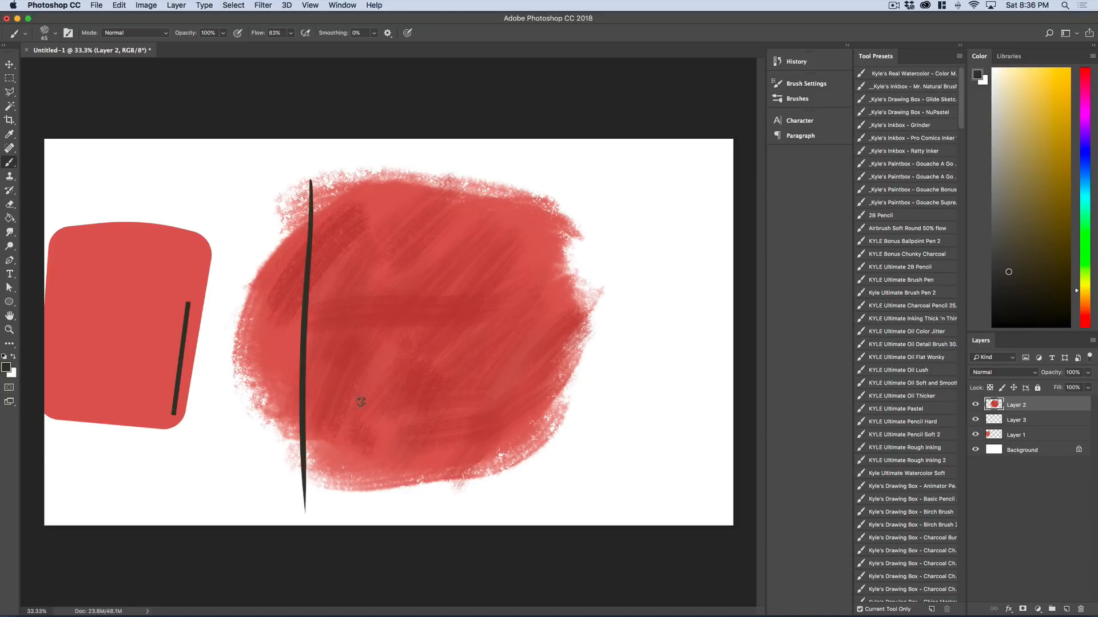
key("super+z")
left_click_drag(310, 188, 303, 482)
key("super+z")
- Paint six roughly evenly spaced dark vertical stripes down the full height of the red patch
left_click_drag(310, 189, 311, 441)
left_click_drag(360, 176, 361, 475)
left_click_drag(412, 174, 412, 483)
left_click_drag(466, 177, 464, 473)
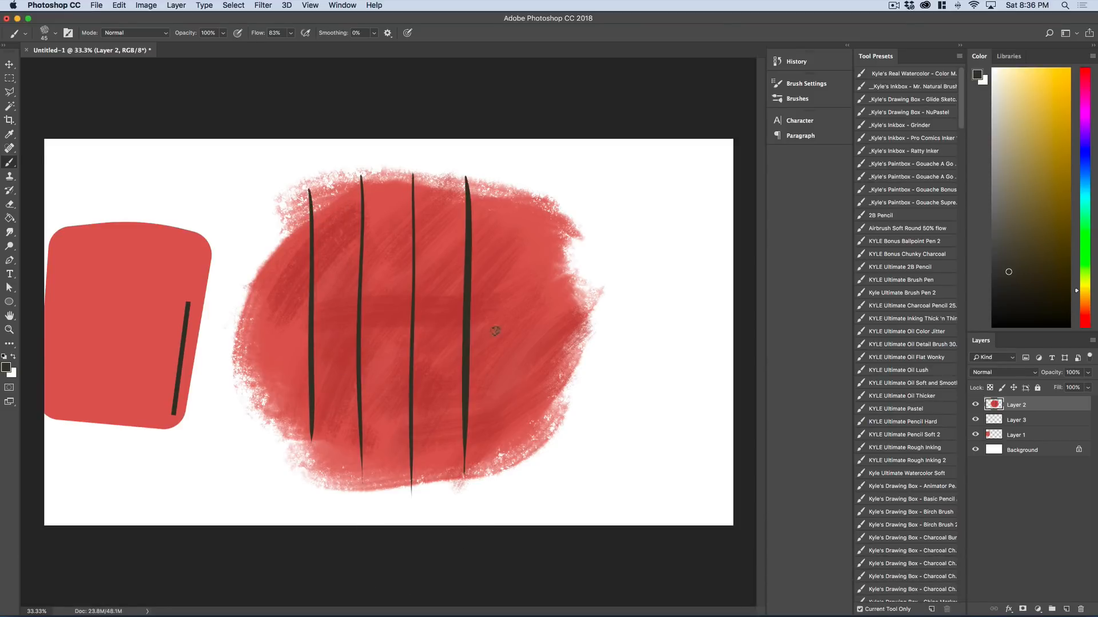
left_click_drag(526, 181, 523, 470)
left_click_drag(552, 189, 563, 503)
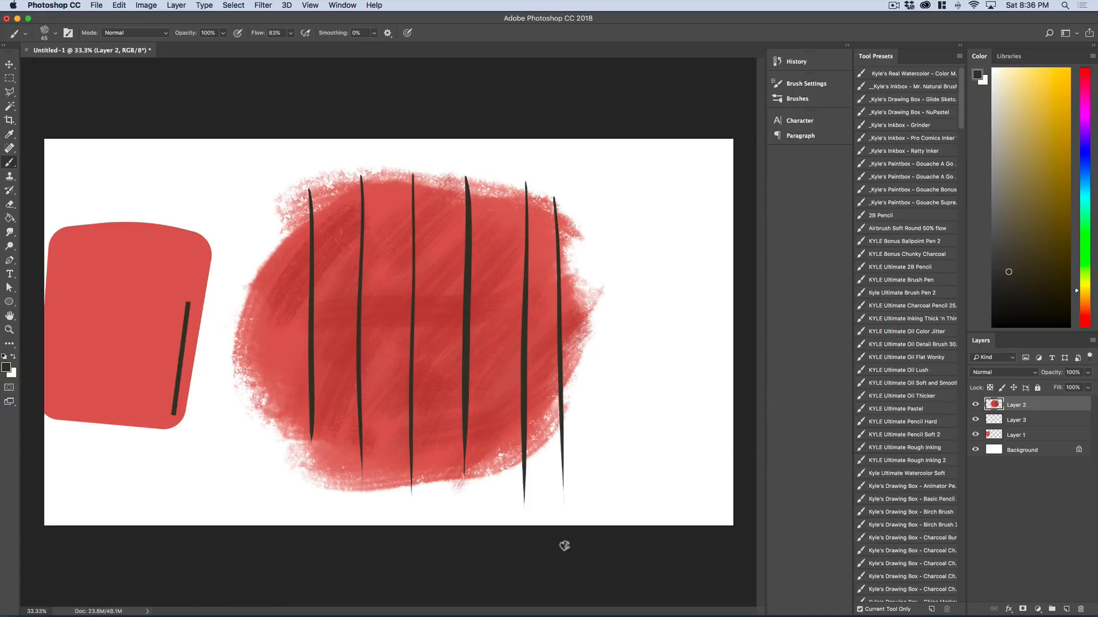
- Paint four slightly curved dark horizontal stripes across the red patch to complete the plaid grid
left_click_drag(244, 268, 649, 243)
left_click_drag(232, 328, 650, 296)
mouse_move(225, 385)
left_mouse_down()
mouse_move(389, 369)
mouse_move(696, 383)
left_mouse_up()
left_click_drag(247, 441, 645, 439)
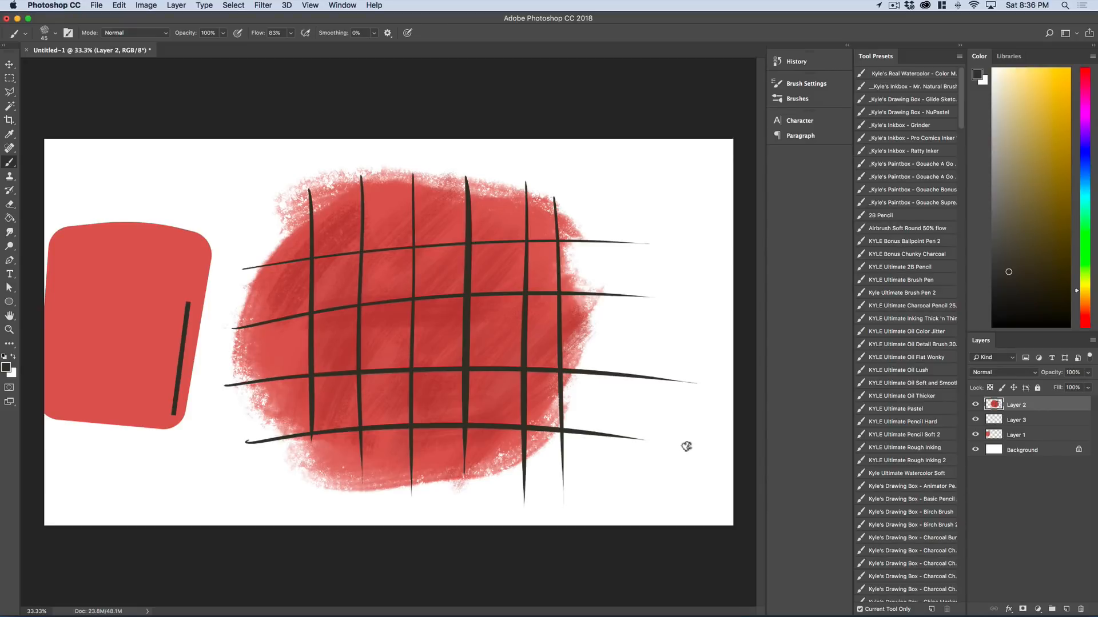
- Delete Layer 3, Layer 1 and the Background layer, keeping only the plaid patch's layer
key("v")
left_click(1017, 420)
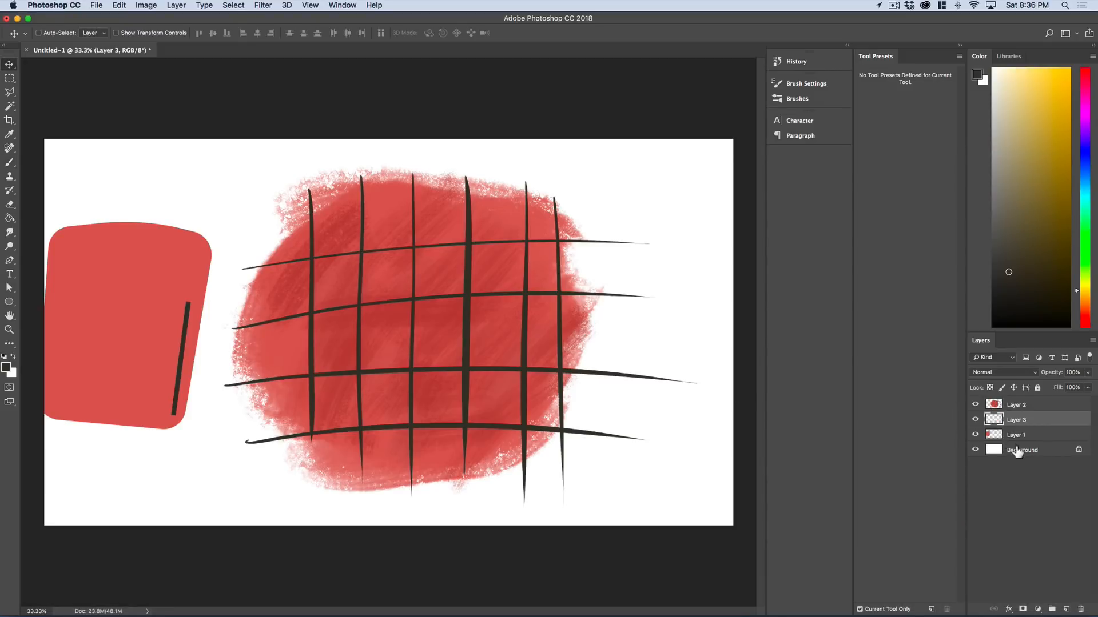
left_click(1011, 450, "shift")
key("BackSpace")
key("v")
key("super")
left_click_drag(184, 349, 179, 355)
key("super+z")
key("m")
left_click_drag(132, 274, 204, 443)
key("BackSpace")
key("super+BackSpace")
key("super+v")
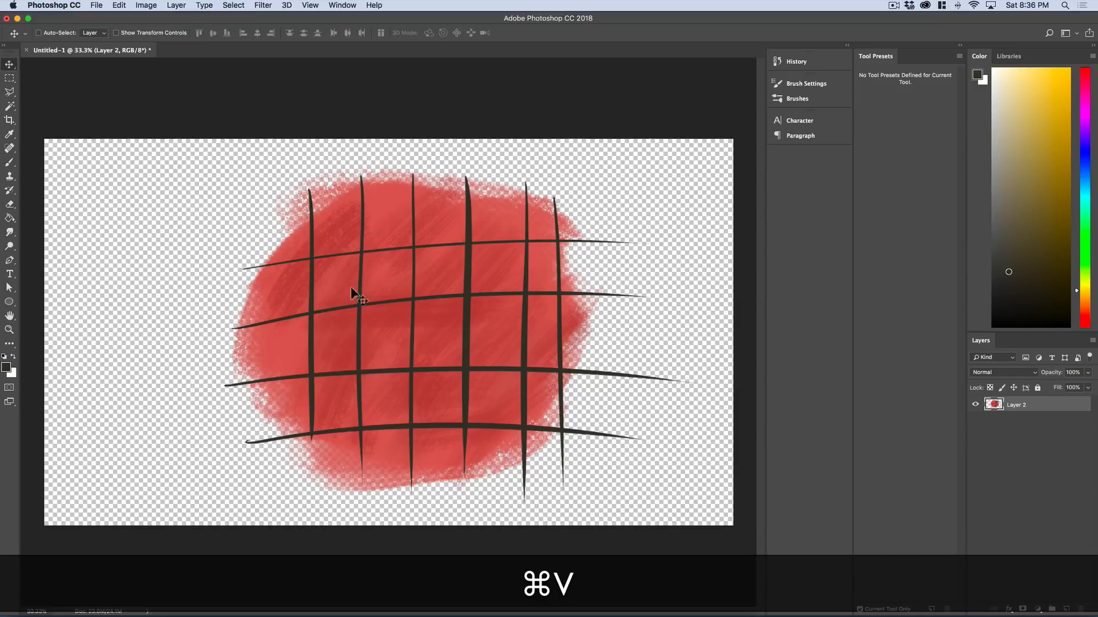
- Shift the plaid patch slightly left on the canvas and trim away the empty area around it
mouse_move(401, 334)
left_mouse_down()
mouse_move(362, 330)
mouse_move(382, 332)
left_mouse_up()
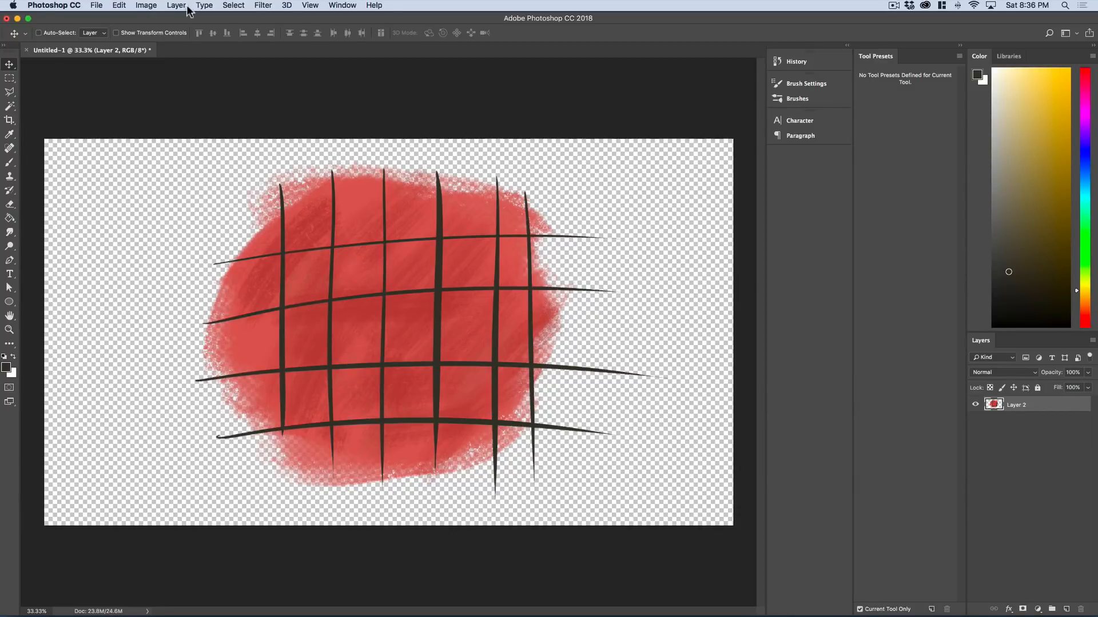
left_click(146, 5)
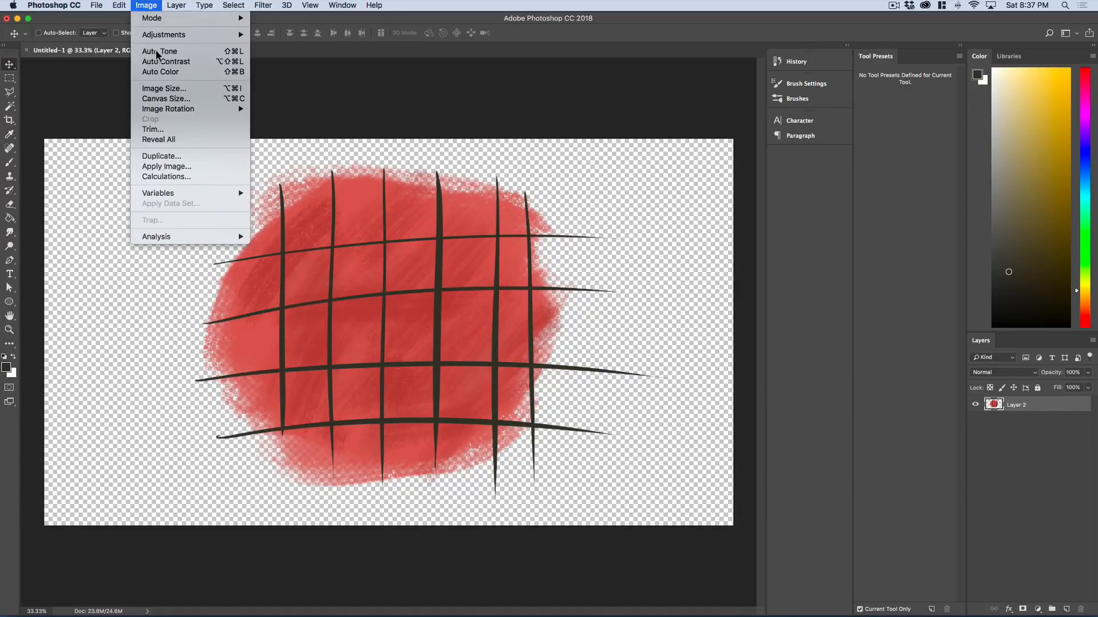
left_click(178, 130)
left_click(739, 334)
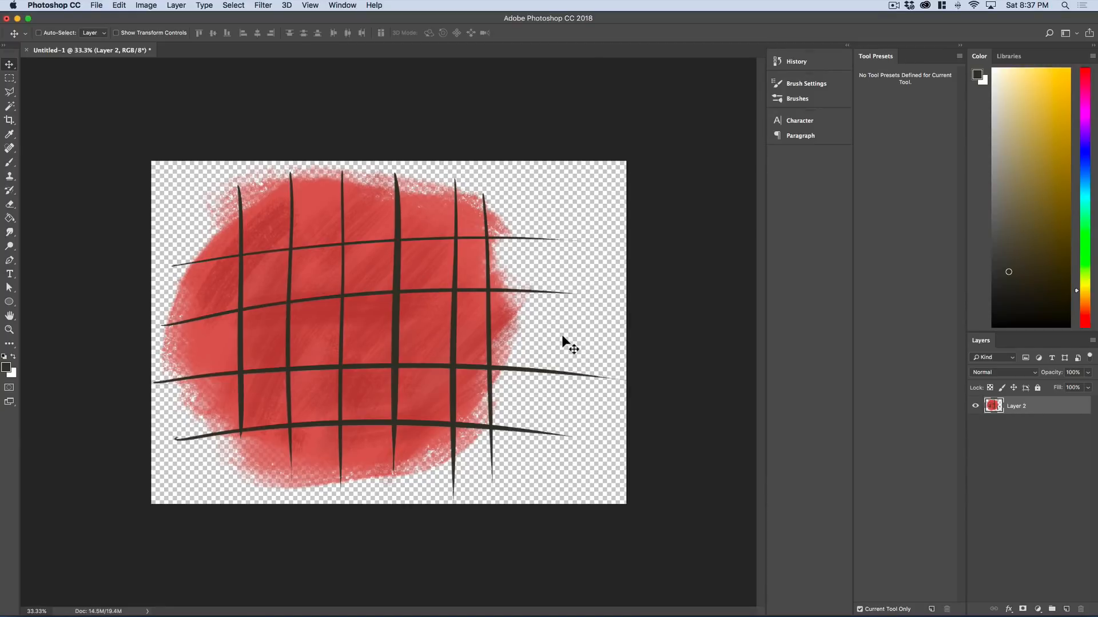
- Crop the document to a rectangular selection that leaves out the empty strip to the right of the plaid patch
key("m")
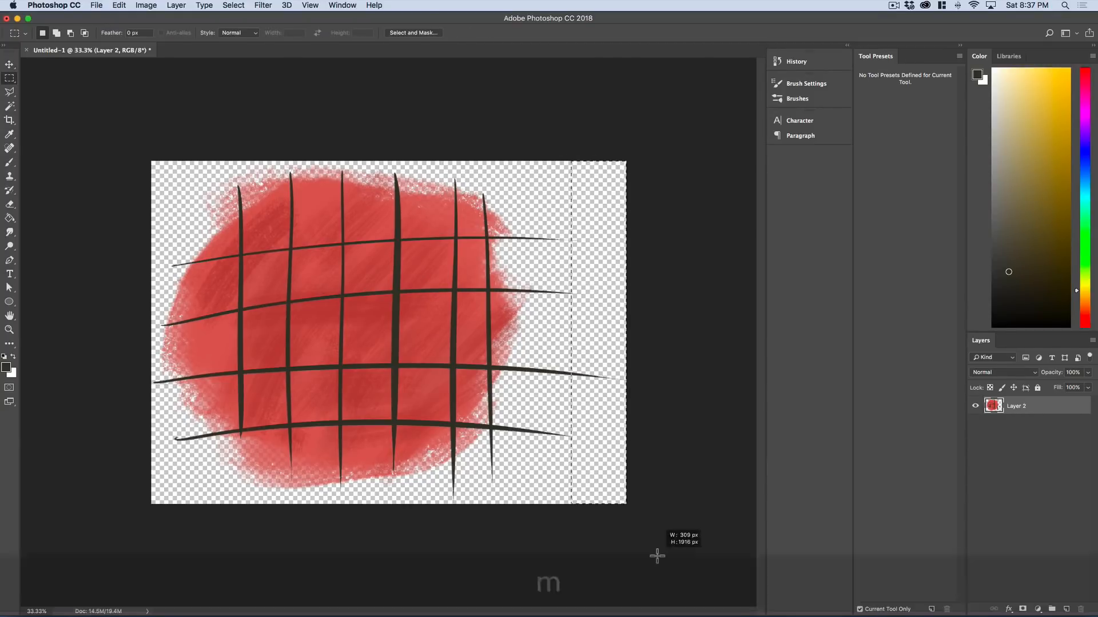
left_click_drag(134, 131, 563, 531)
left_click(146, 5)
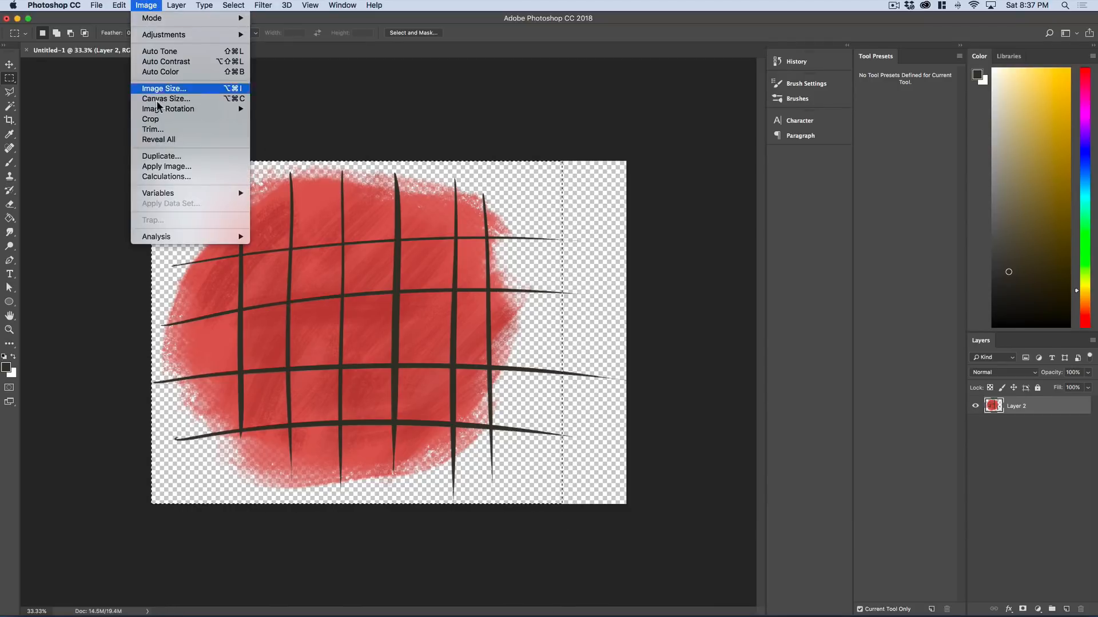
left_click(162, 117)
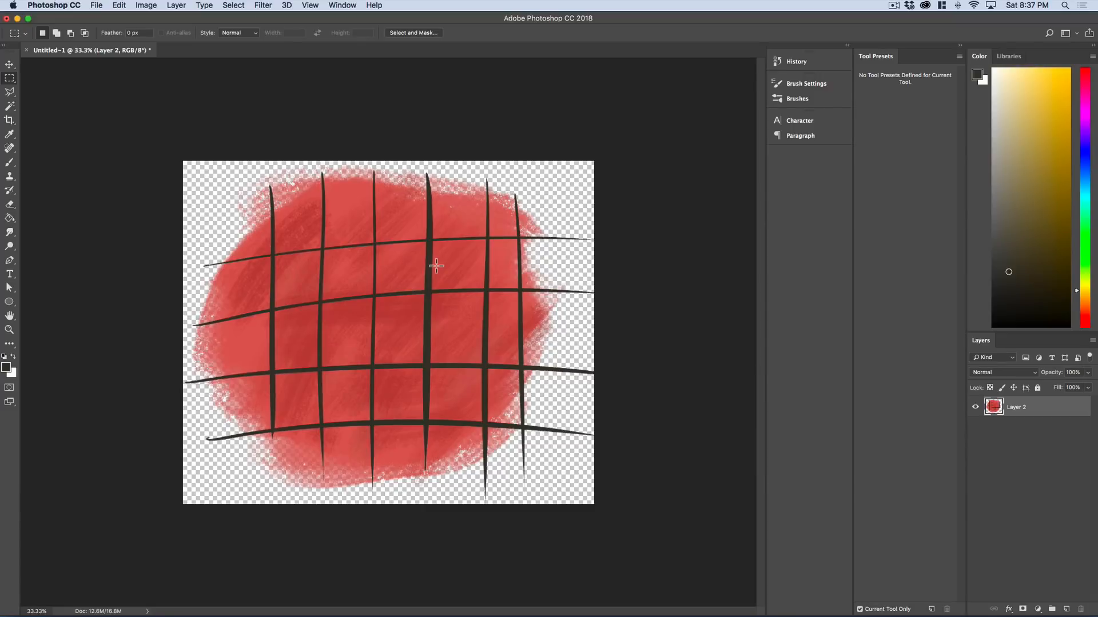
- Save the document as Shirt in Photoshop format in the Zombie Slayer project's GFX folder
key("super")
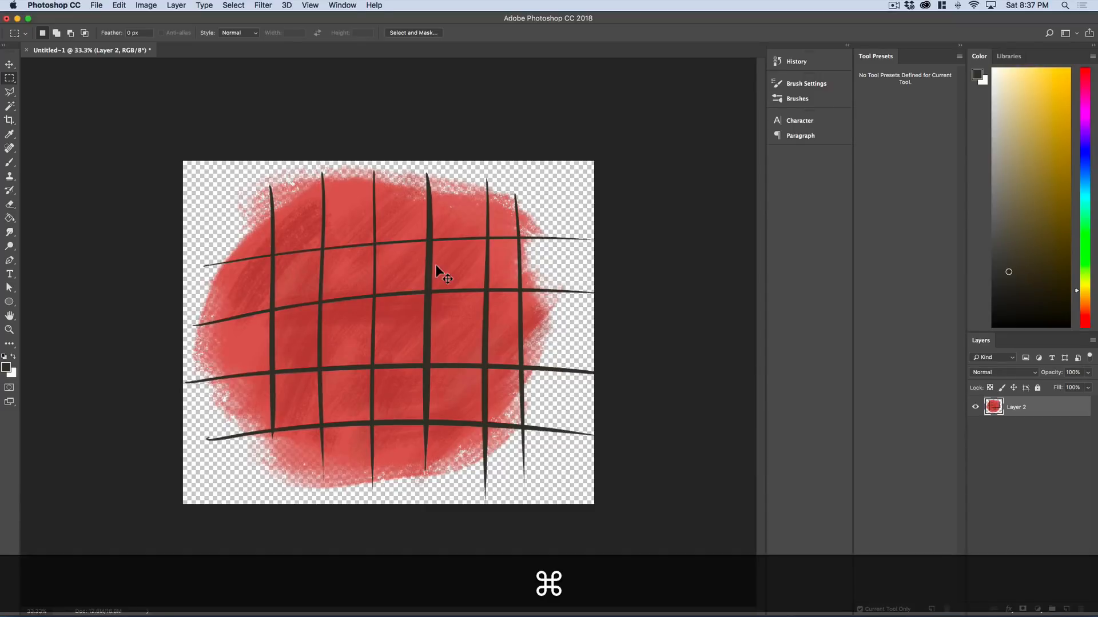
key("super+s")
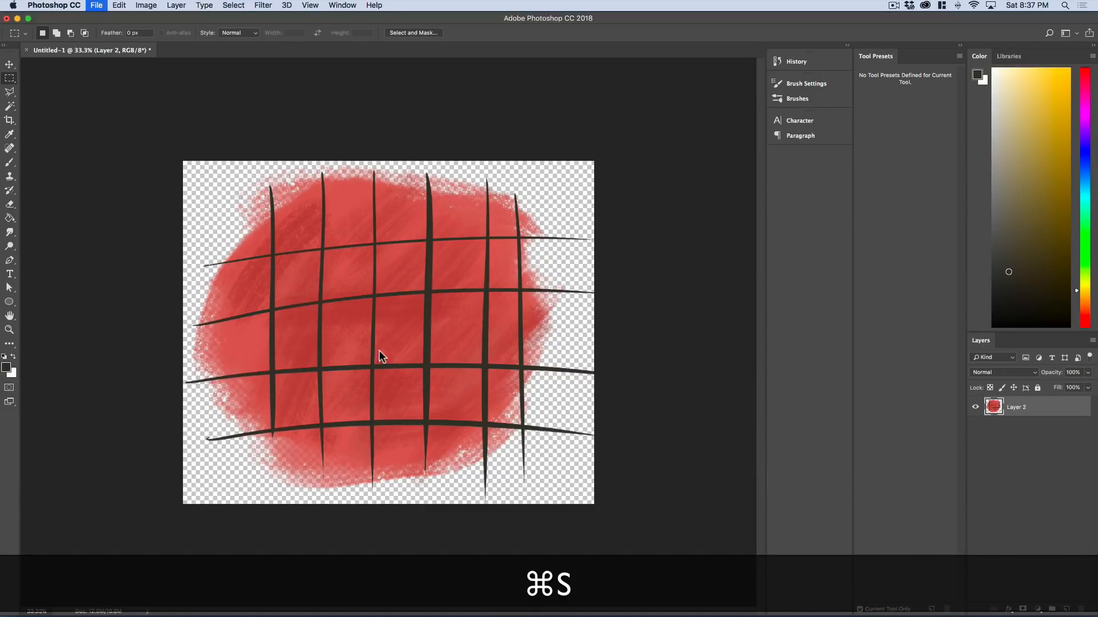
left_click(541, 145)
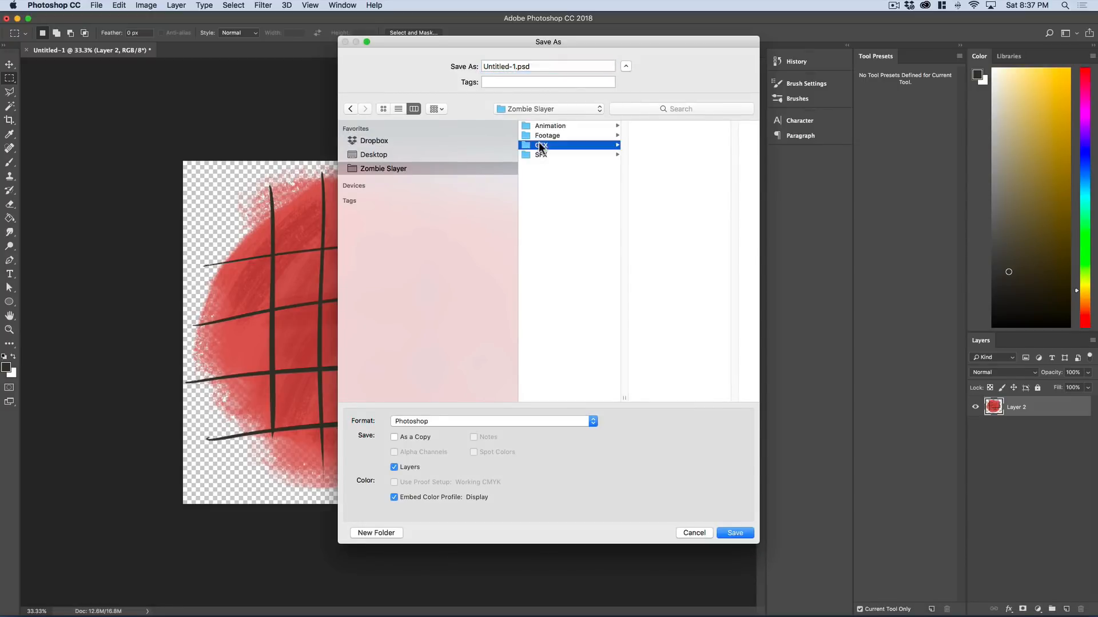
left_click(516, 66)
type("Shirt")
key("Return")
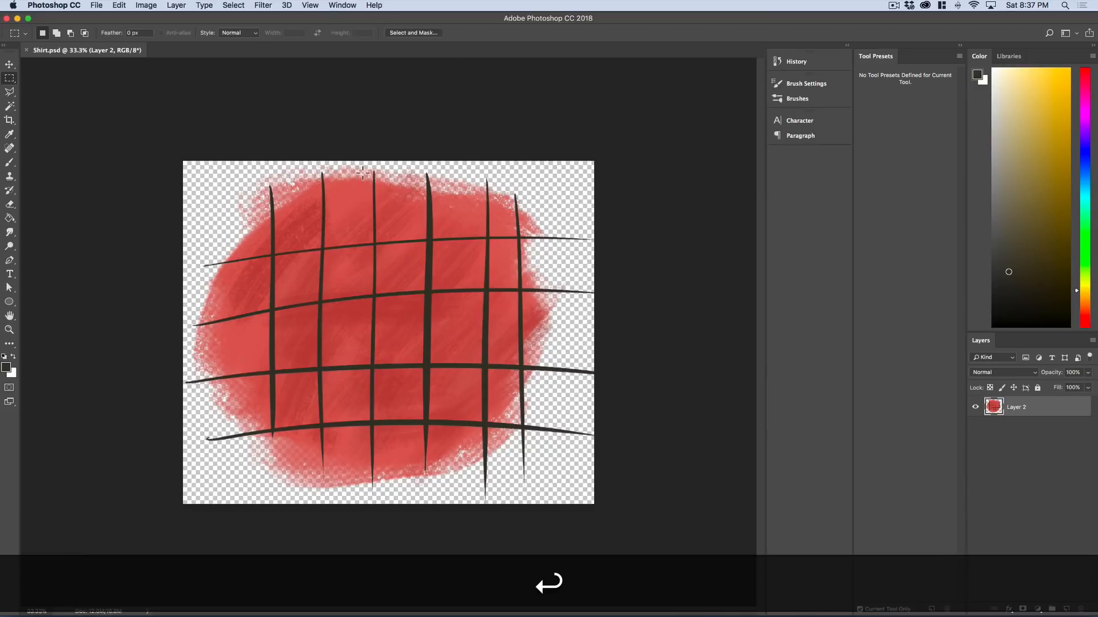
- Create a new white document from the HDx2 preset, 3844 by 2160 pixels
key("super+n")
left_click(399, 245)
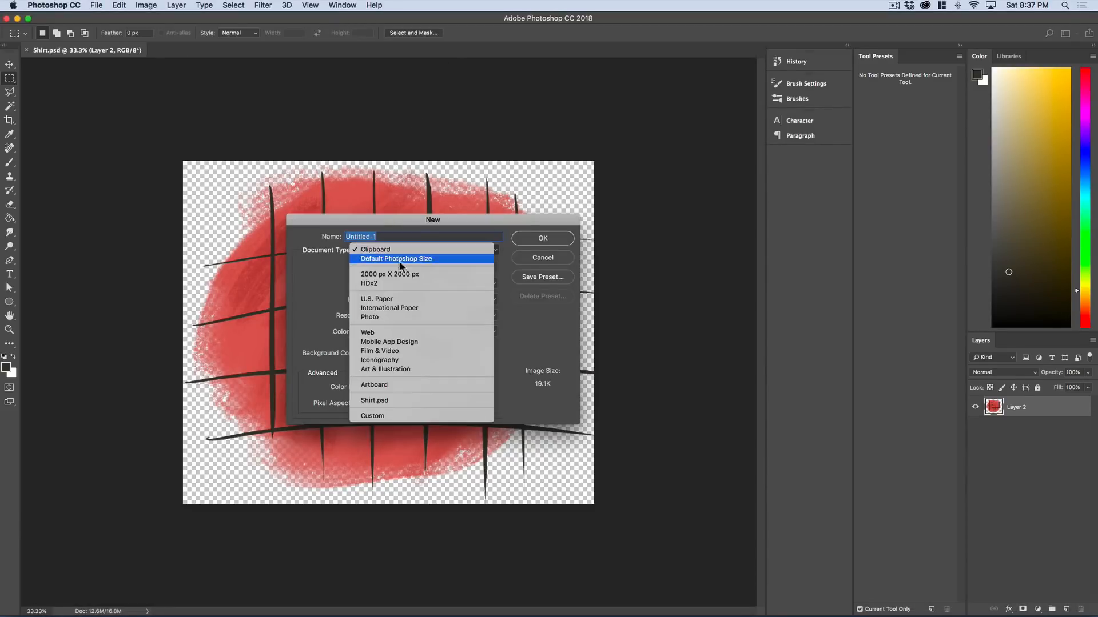
left_click(393, 280)
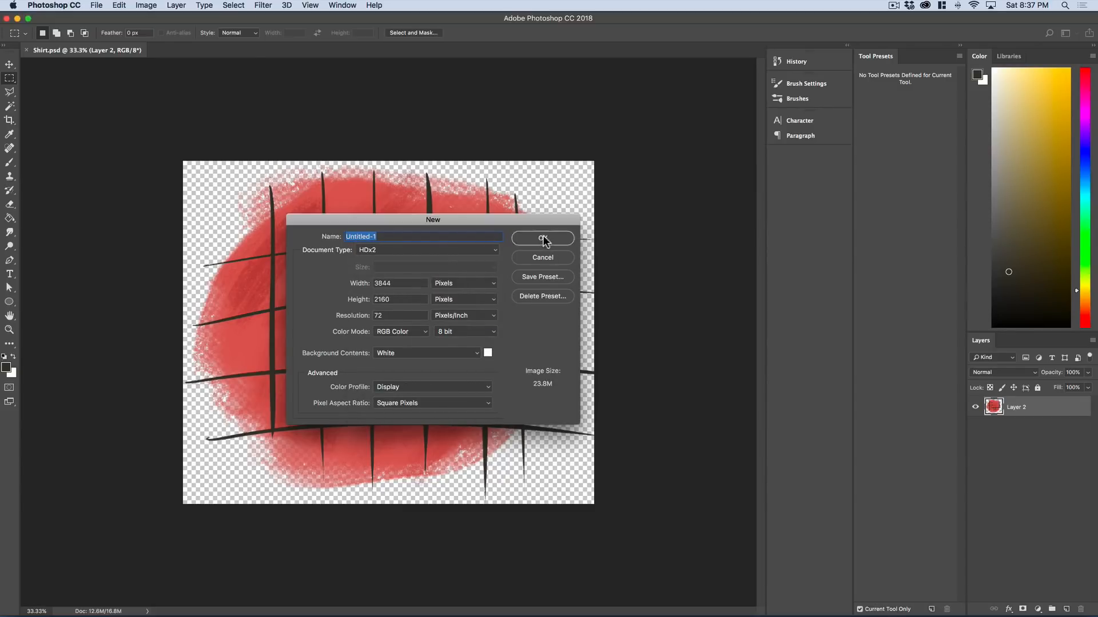
left_click(544, 239)
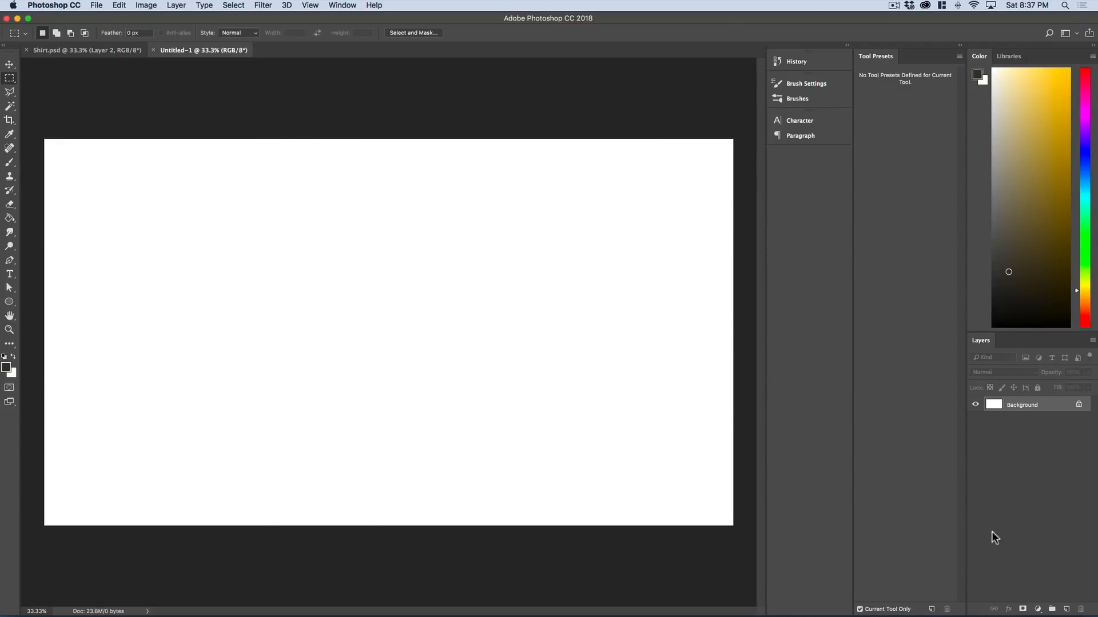
- Add a new layer named Blood Trail above the background
key("shift+super+n")
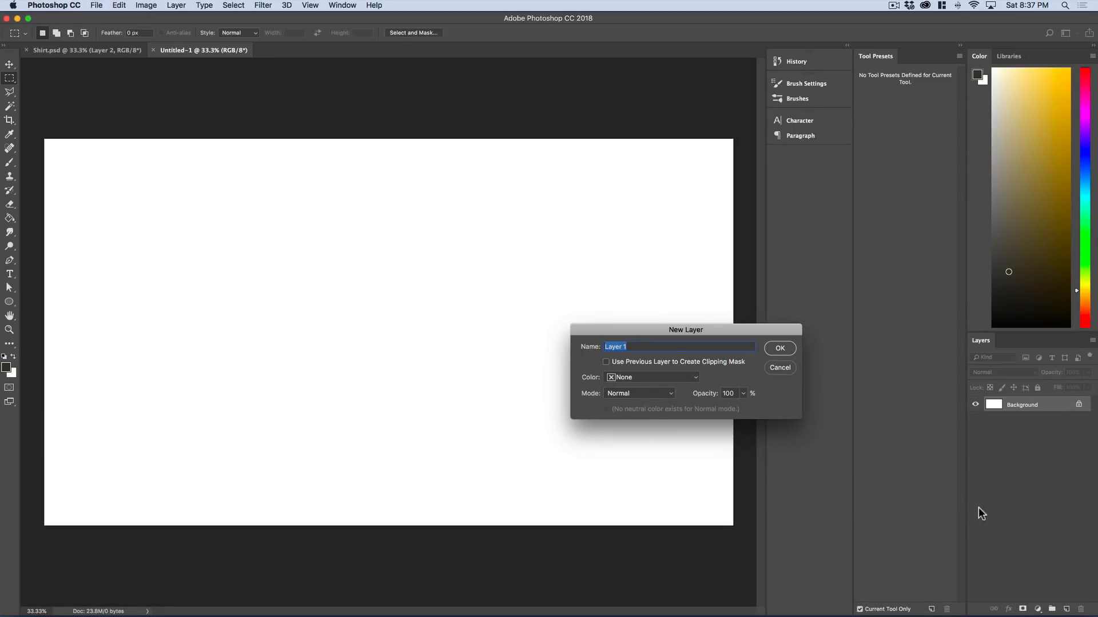
type("Blood Trail")
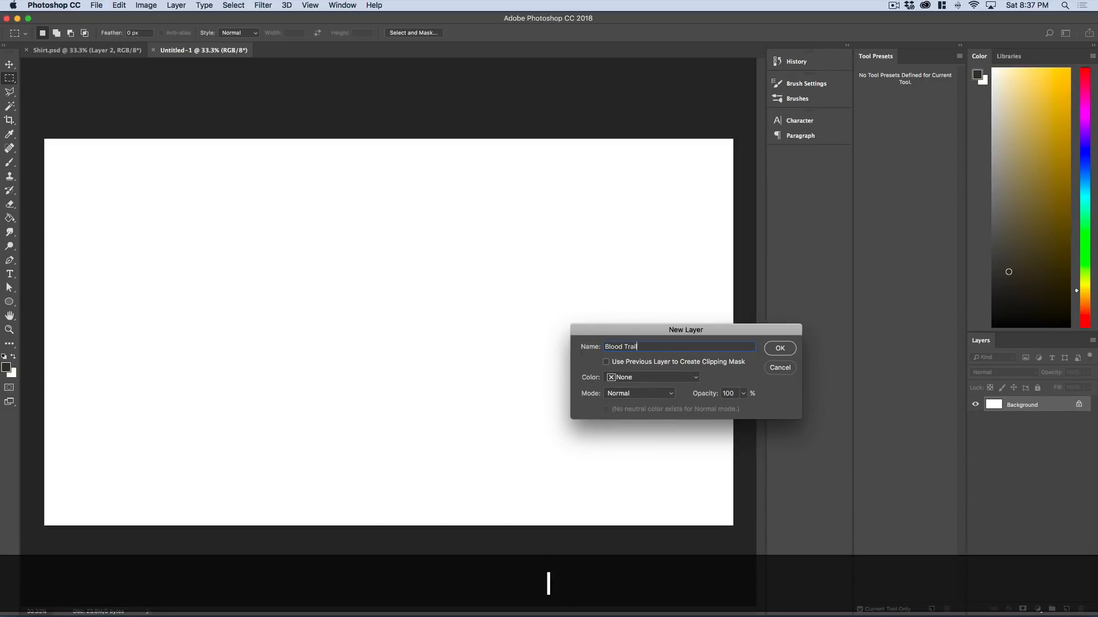
key("Return")
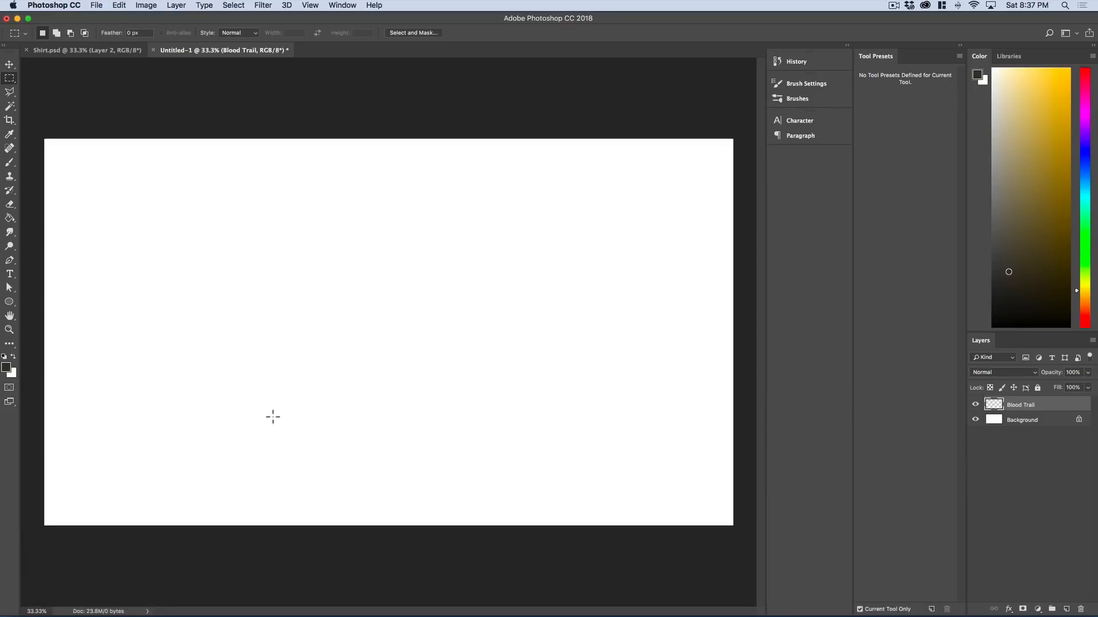
- Sample a red from the patch in Shirt.psd as the brush color and return to the new document
key("b")
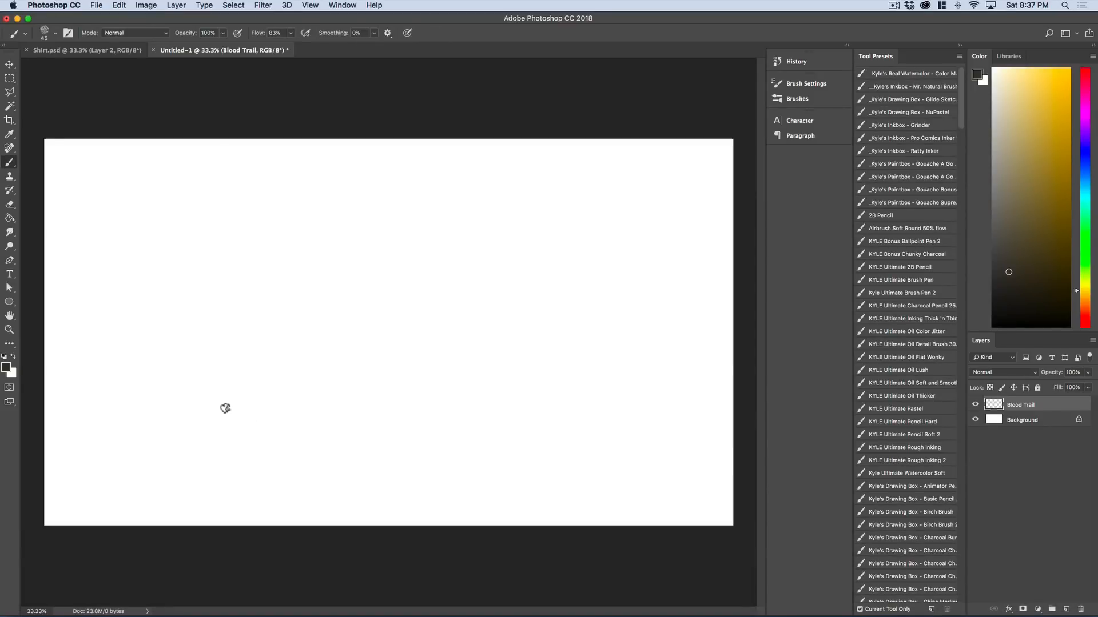
left_click(120, 50)
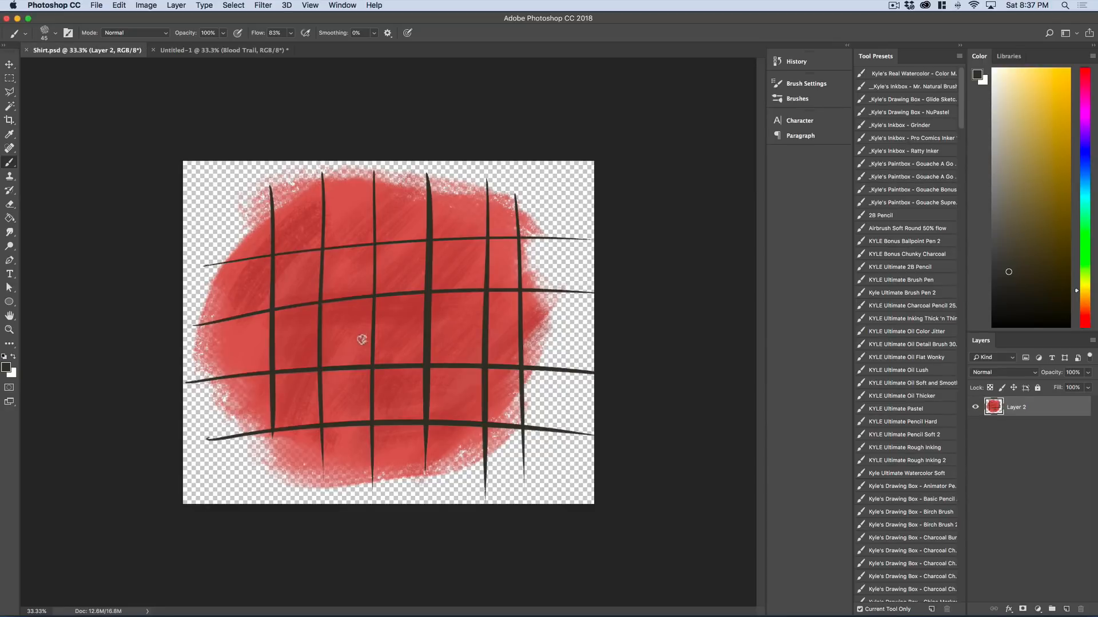
mouse_move(360, 311)
left_mouse_down()
mouse_move(345, 324)
mouse_move(355, 331)
left_mouse_up()
left_click(213, 50)
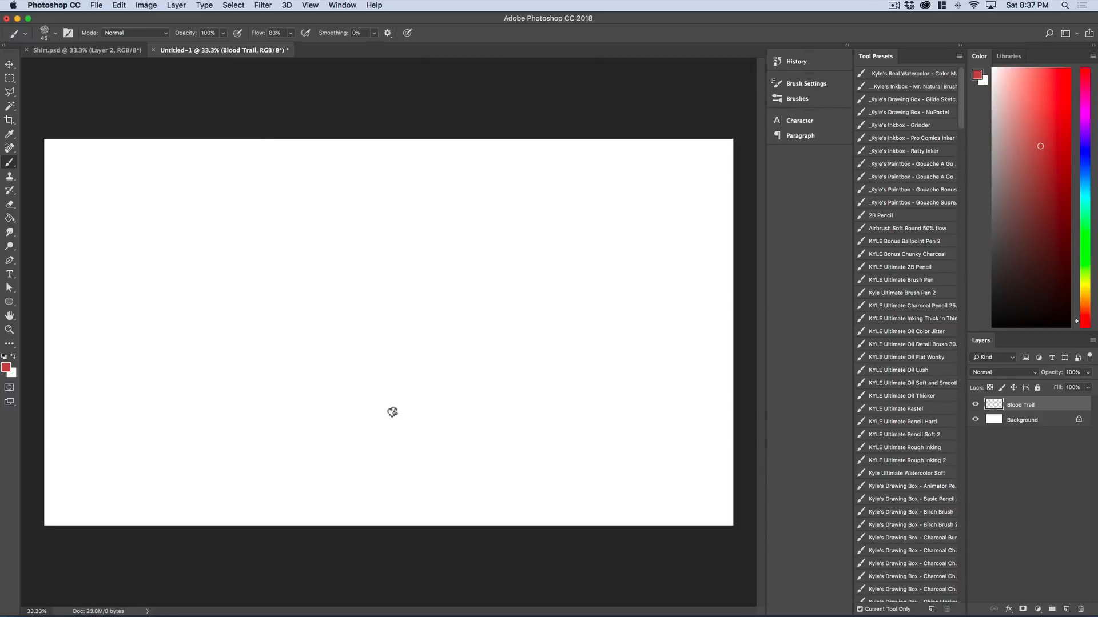
- Enlarge the brush, switch to the Gouache Supre... preset, try a red stroke on the Blood Trail layer, and undo it
key("bracketright")
key("bracketright")
key("bracketright")
key("bracketright")
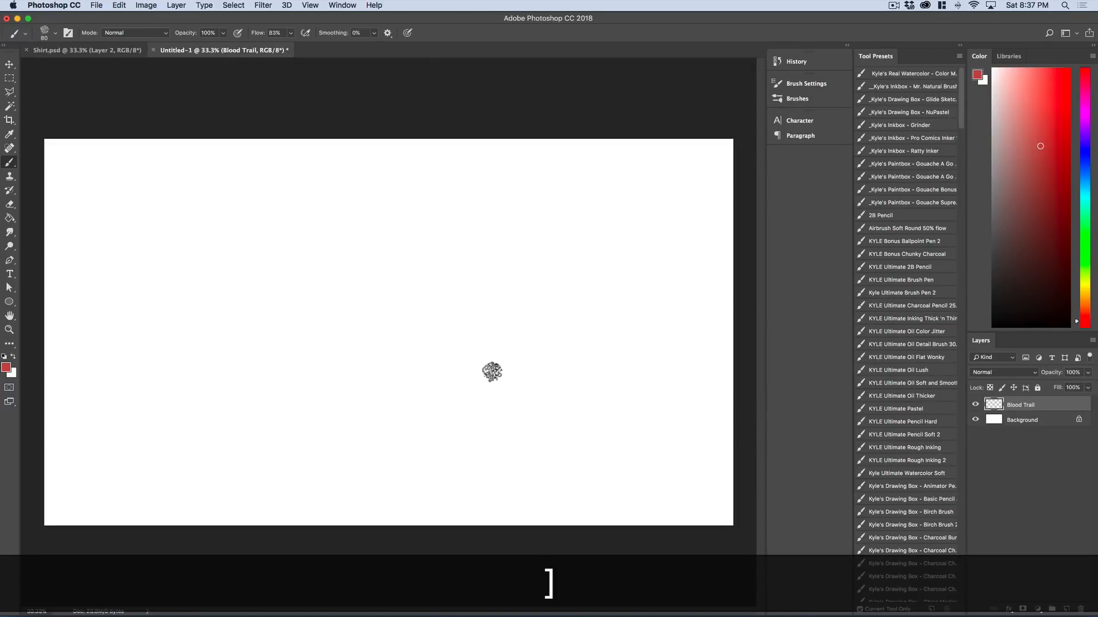
left_click(923, 165)
left_click(930, 204)
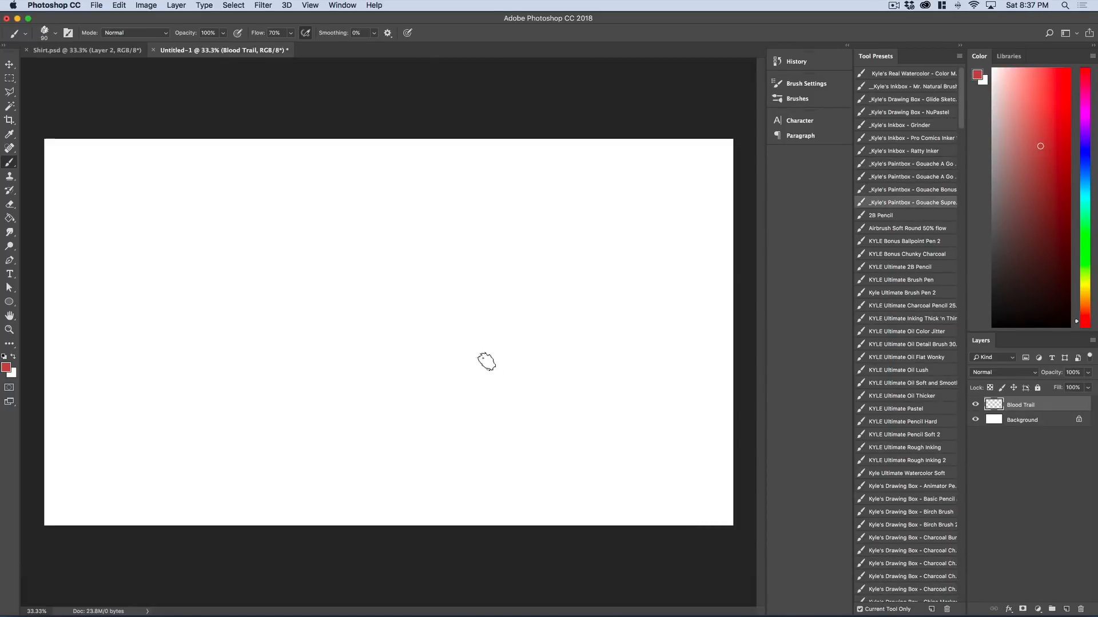
mouse_move(607, 430)
left_mouse_down()
mouse_move(593, 451)
mouse_move(512, 460)
left_mouse_up()
key("super+z")
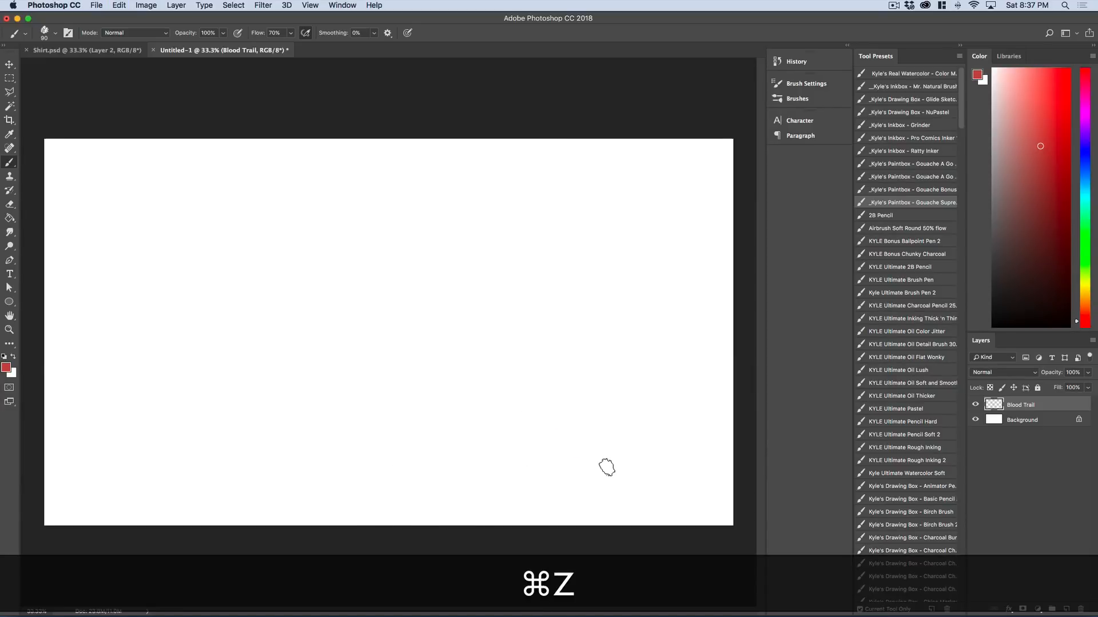
- Switch to a dark gray brush color, try the NuPastel preset, and settle on Kyle's Paintbox - Gouache Supre... for painting
left_click(913, 207)
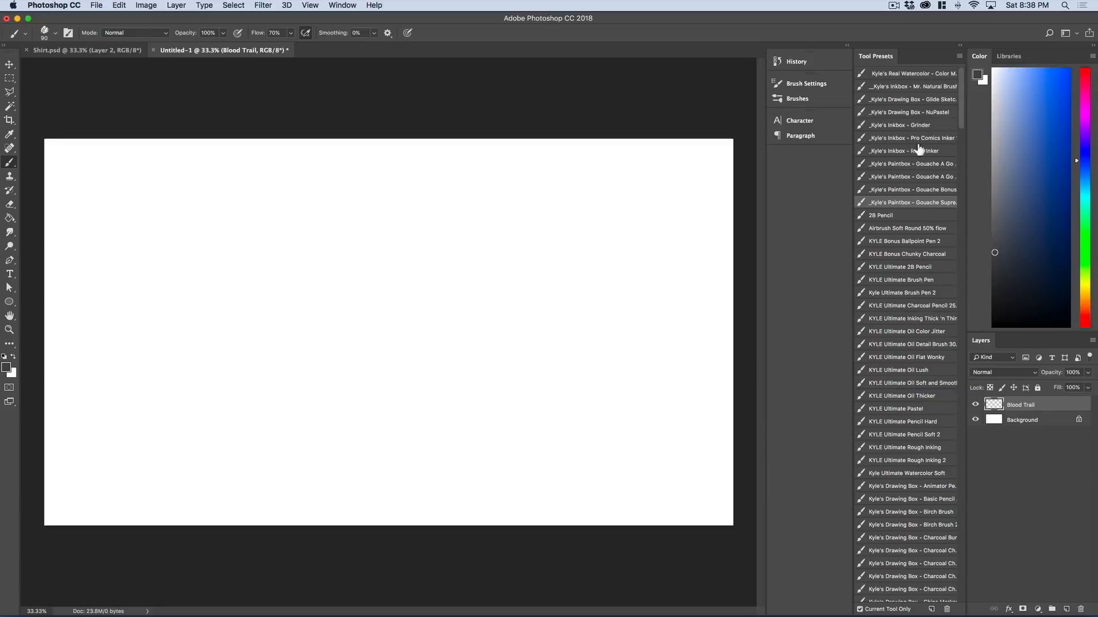
left_click(932, 112)
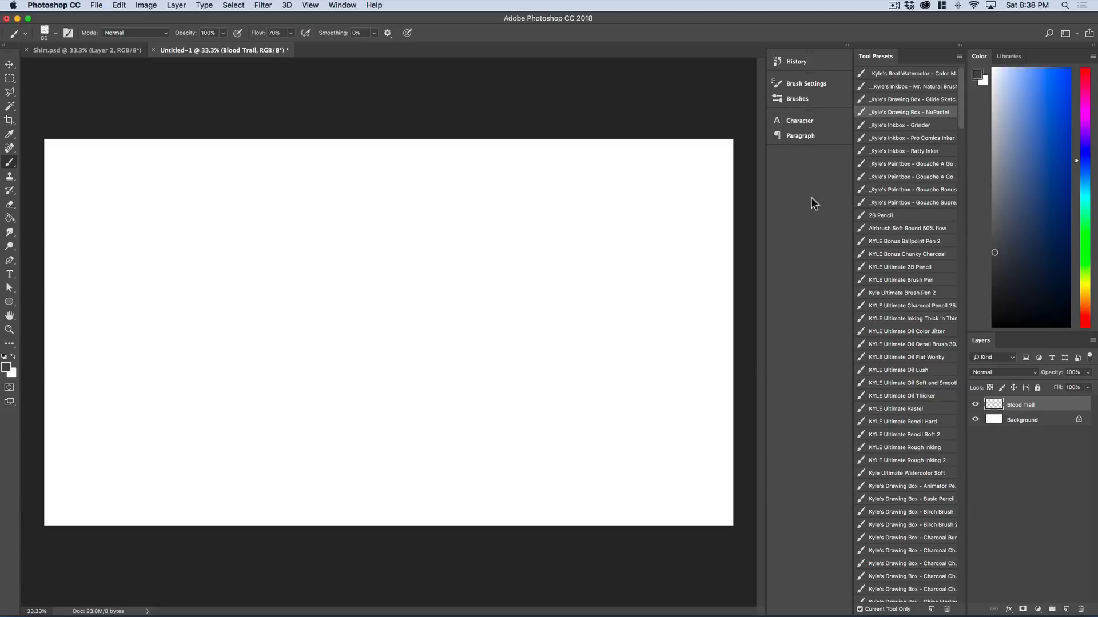
left_click(919, 205)
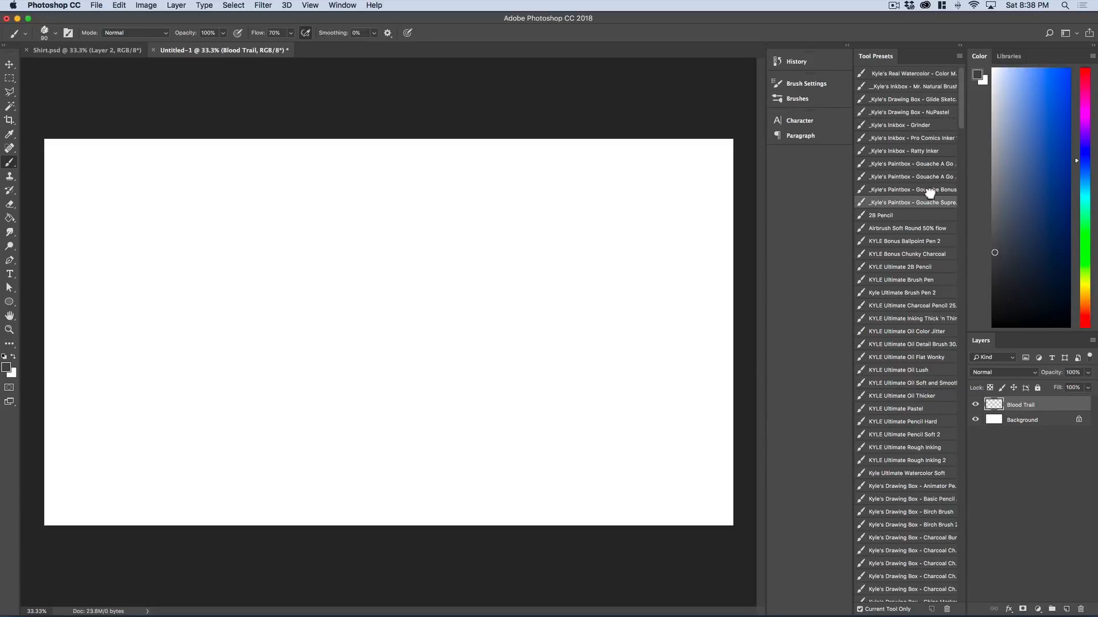
key("b")
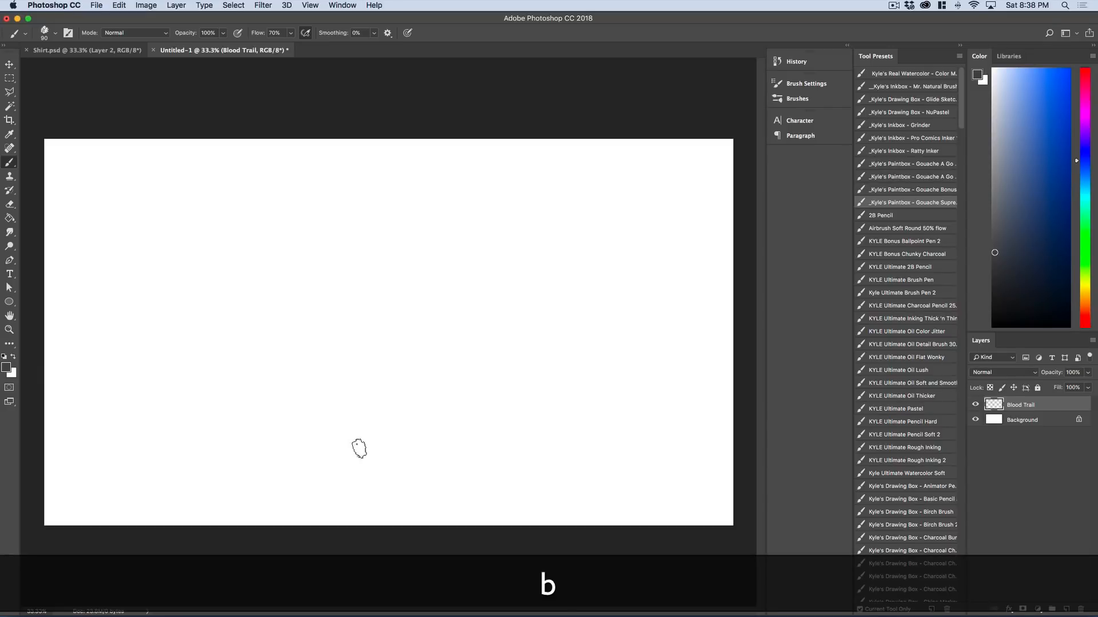
- Try a dark gray stroke, undo it, and sample a deep red from Shirt.psd as the brush color for the Blood Trail document
left_click_drag(185, 453, 530, 437)
key("super+z")
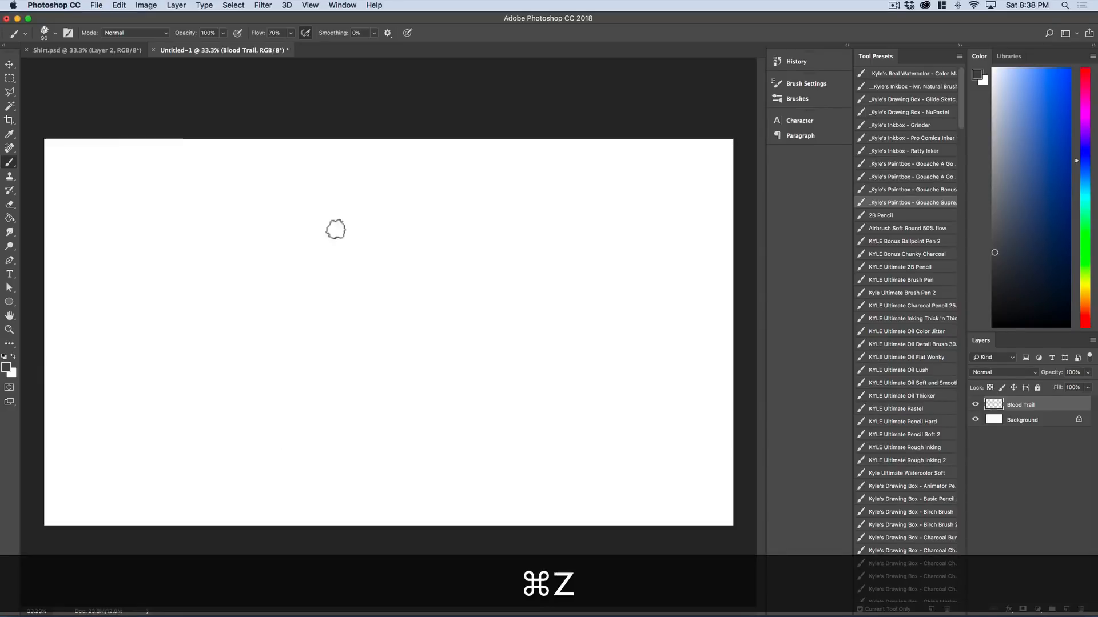
left_click(98, 51)
left_click(340, 295, "alt")
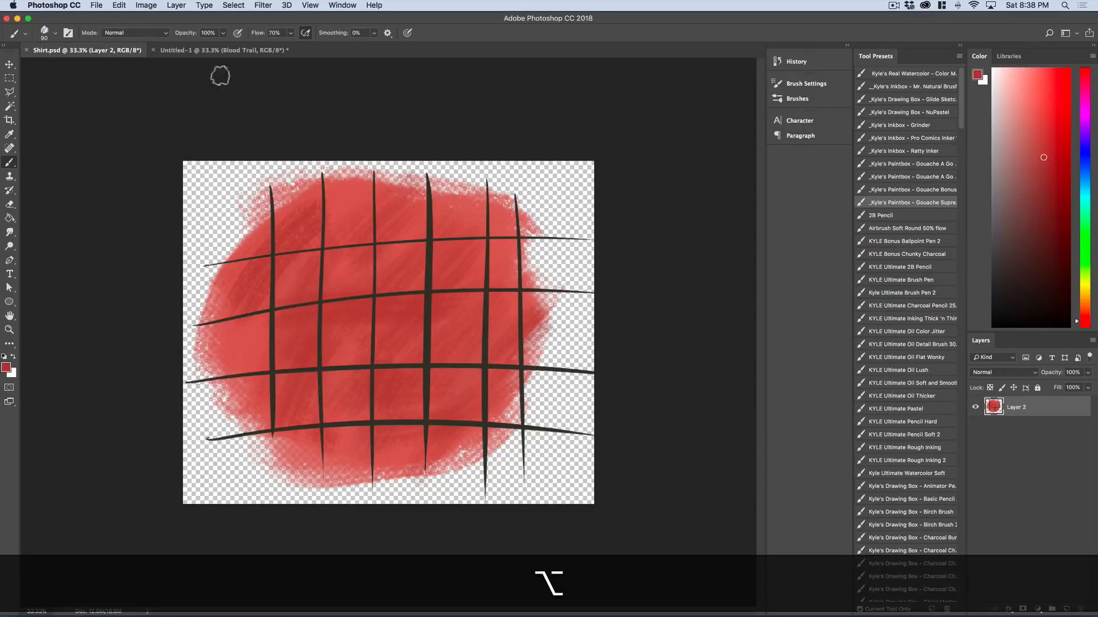
left_click(227, 51)
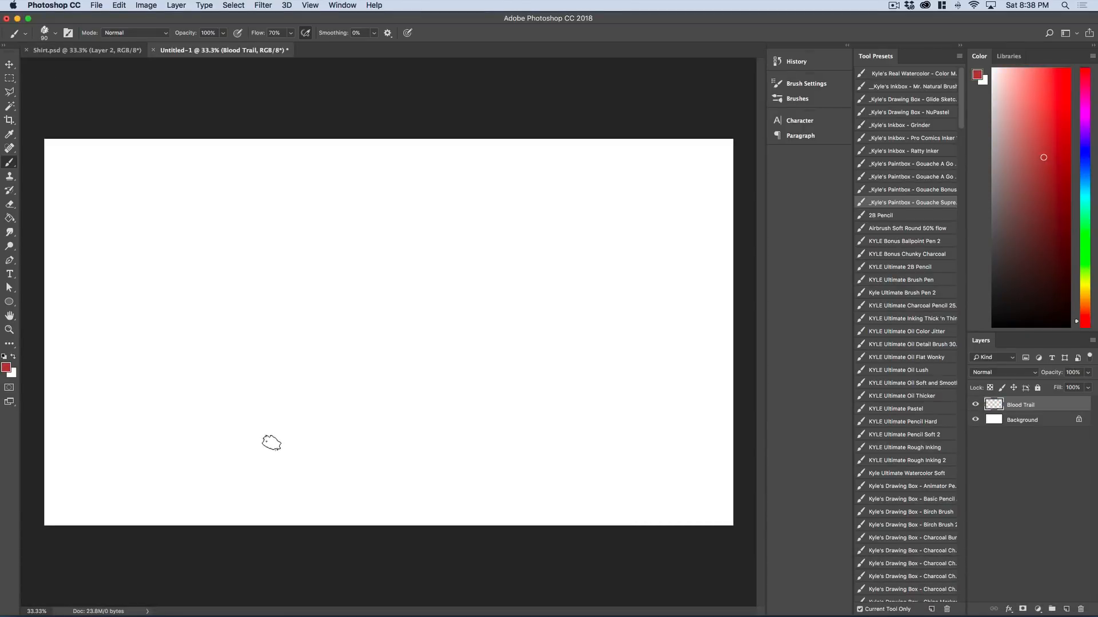
- Enlarge the brush to 150 and paint a long, horizontal red trail of overlapping strokes across the lower canvas, undoing unwanted strokes
key("bracketright")
key("bracketright")
key("bracketright")
mouse_move(121, 465)
left_mouse_down()
mouse_move(543, 456)
mouse_move(158, 472)
left_mouse_up()
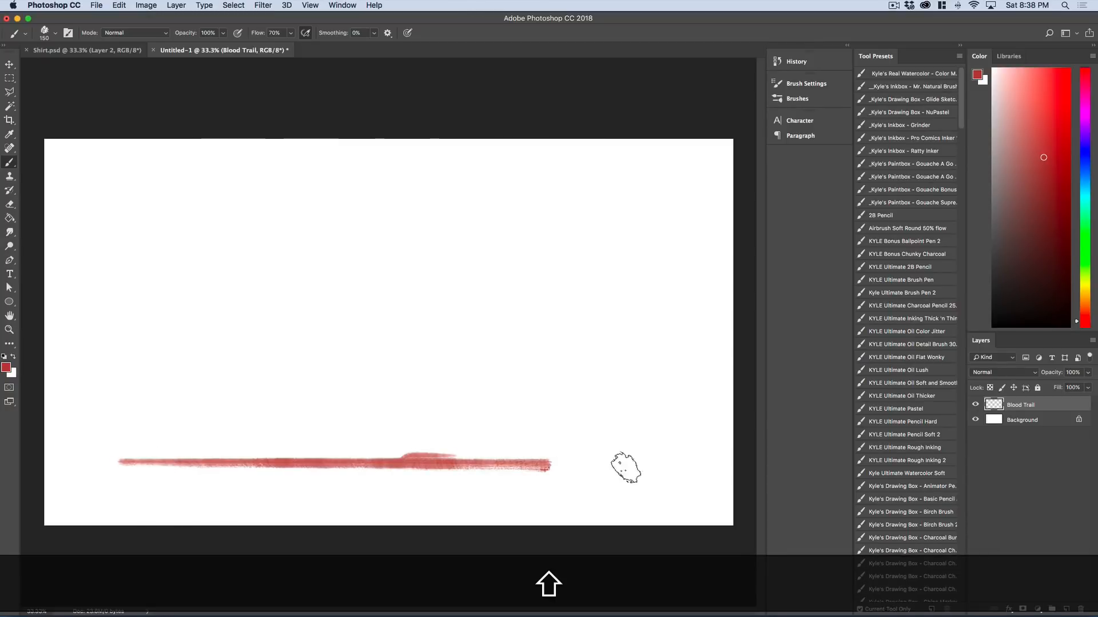
mouse_move(578, 461)
left_mouse_down()
mouse_move(255, 475)
mouse_move(475, 461)
mouse_move(265, 475)
mouse_move(421, 470)
left_mouse_up()
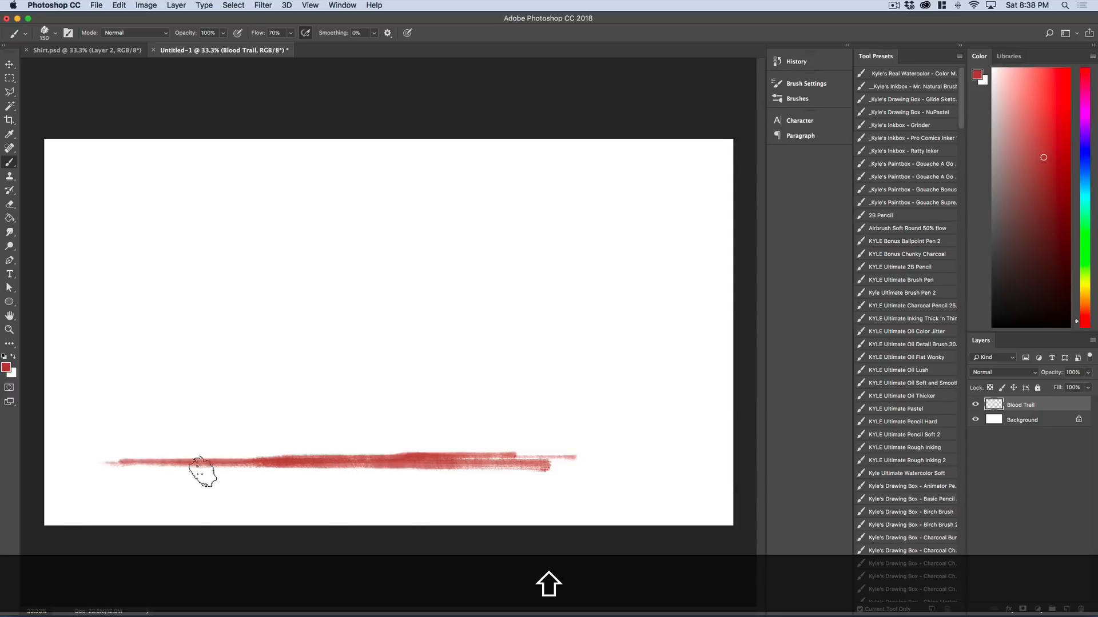
mouse_move(149, 461)
left_mouse_down()
mouse_move(336, 471)
mouse_move(149, 471)
mouse_move(318, 474)
mouse_move(284, 460)
mouse_move(110, 463)
mouse_move(106, 474)
mouse_move(196, 493)
left_mouse_up()
key("shift+super+z")
key("super+z")
key("alt+super+z")
key("alt+shift+super+z")
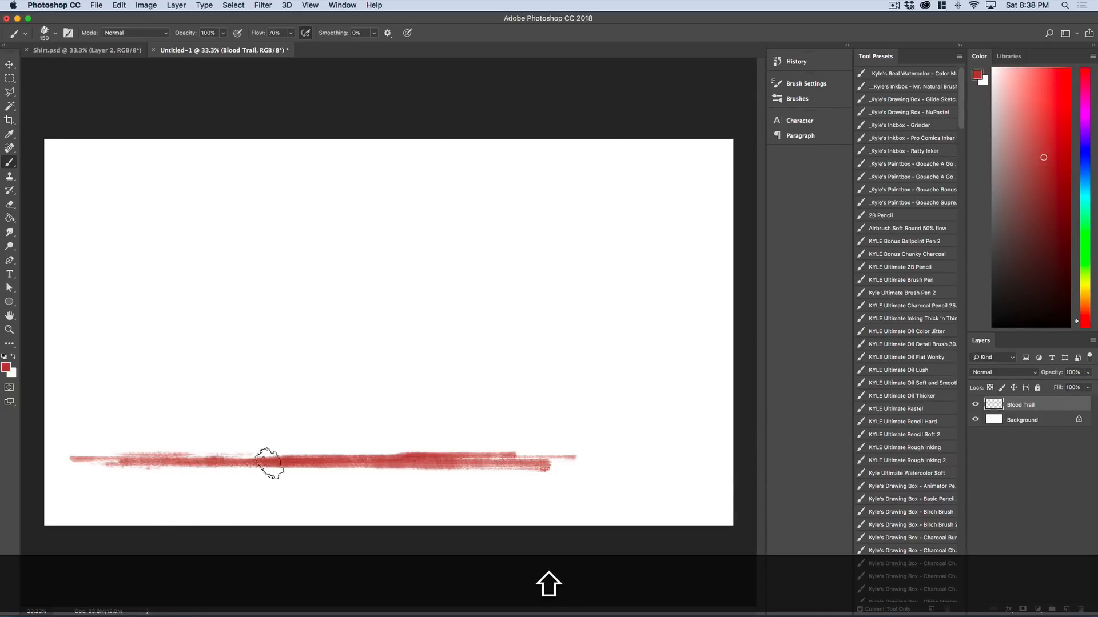
left_click_drag(562, 466, 624, 466)
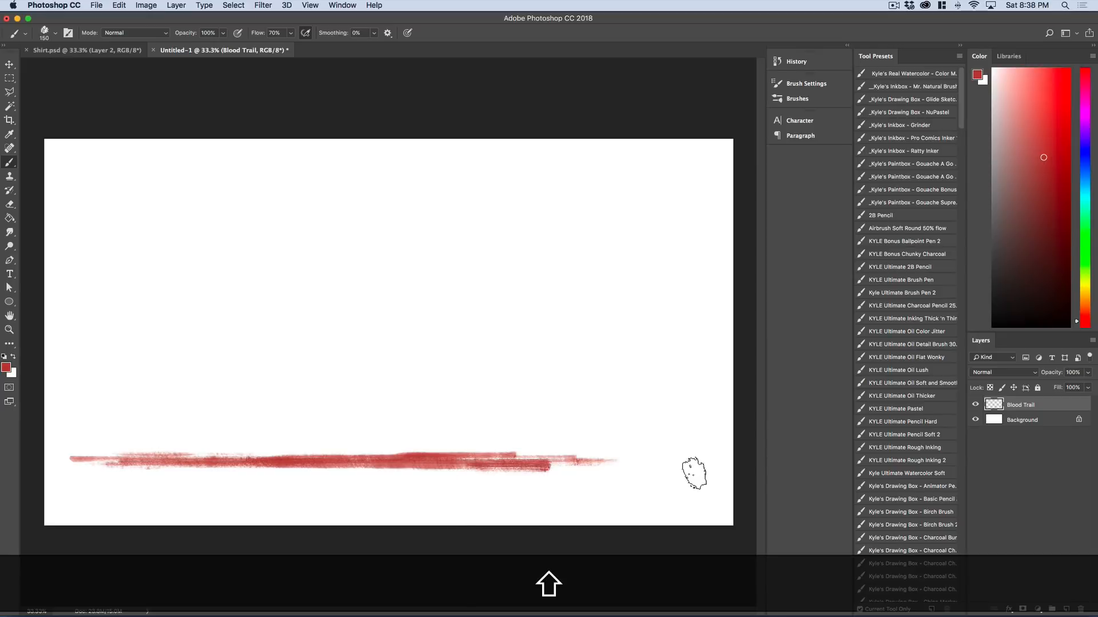
- Sample a lighter red from Shirt.psd and paint it over the existing trail on the Blood Trail layer
left_click(124, 52)
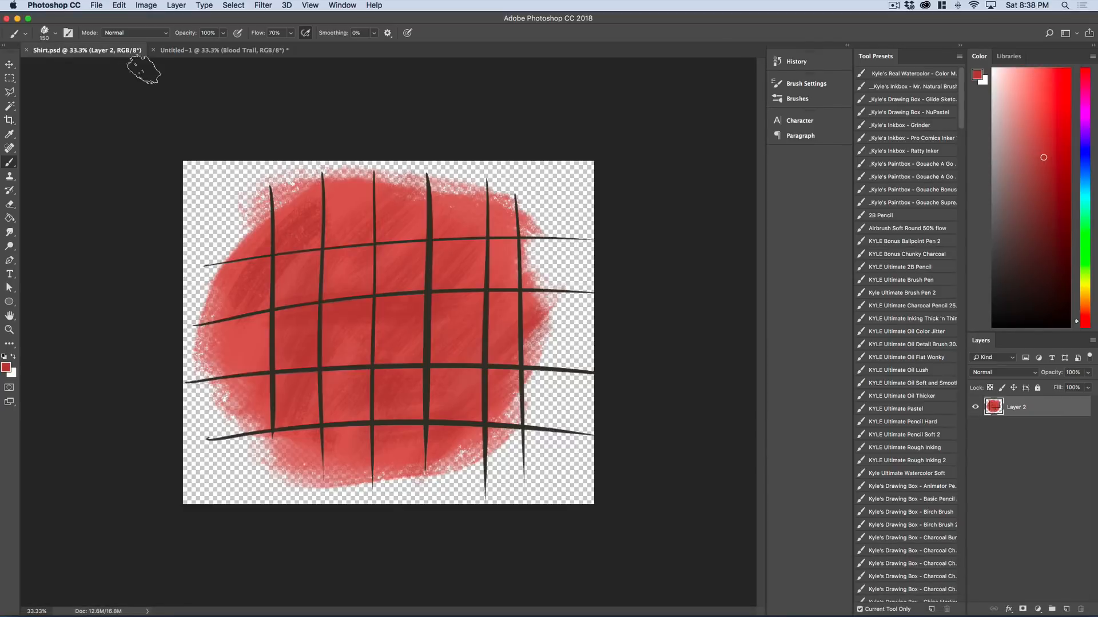
left_click(189, 50)
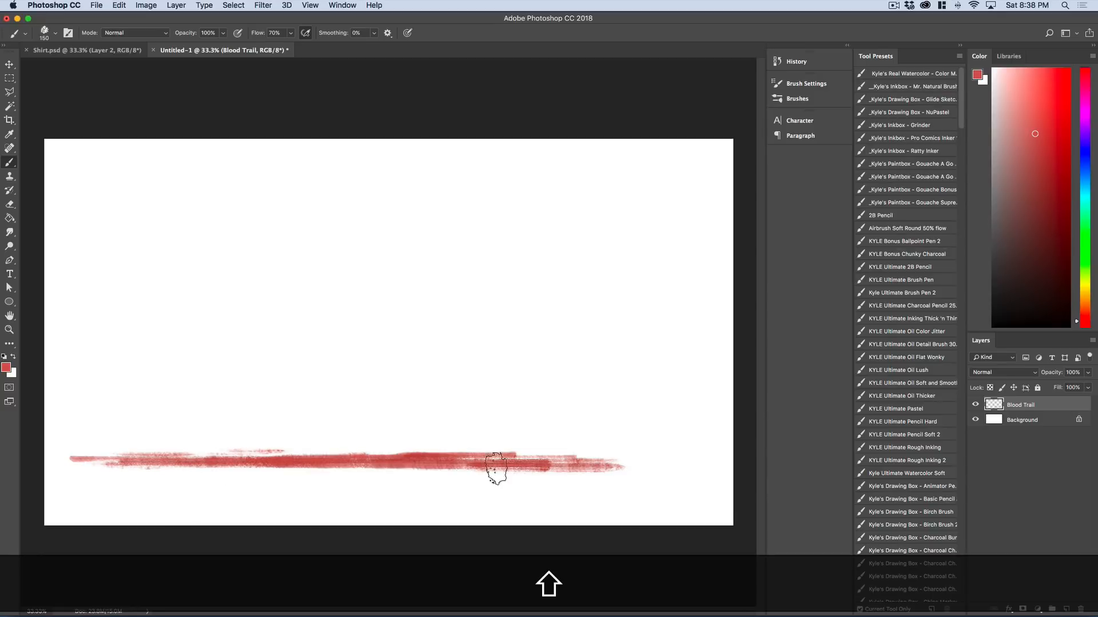
mouse_move(165, 463)
left_mouse_down()
mouse_move(240, 459)
mouse_move(85, 466)
mouse_move(256, 459)
left_mouse_up()
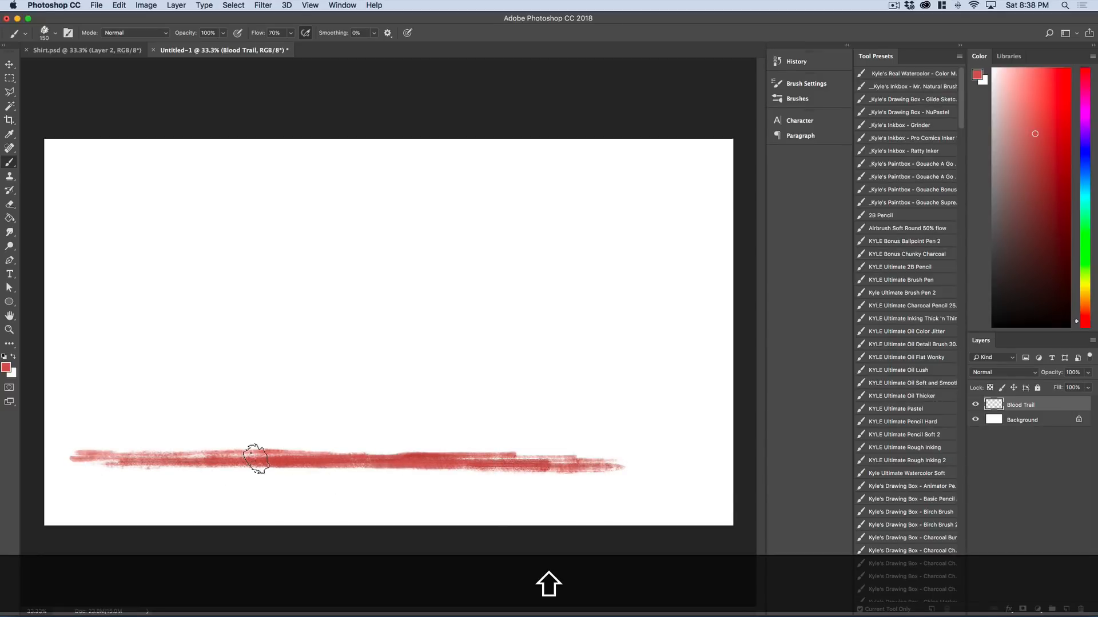
- Switch to the Kyle's Inkbox - Grinder preset, undo a test stroke, and roughen the trail's left end with it
left_click(917, 125)
left_click_drag(499, 429, 516, 403)
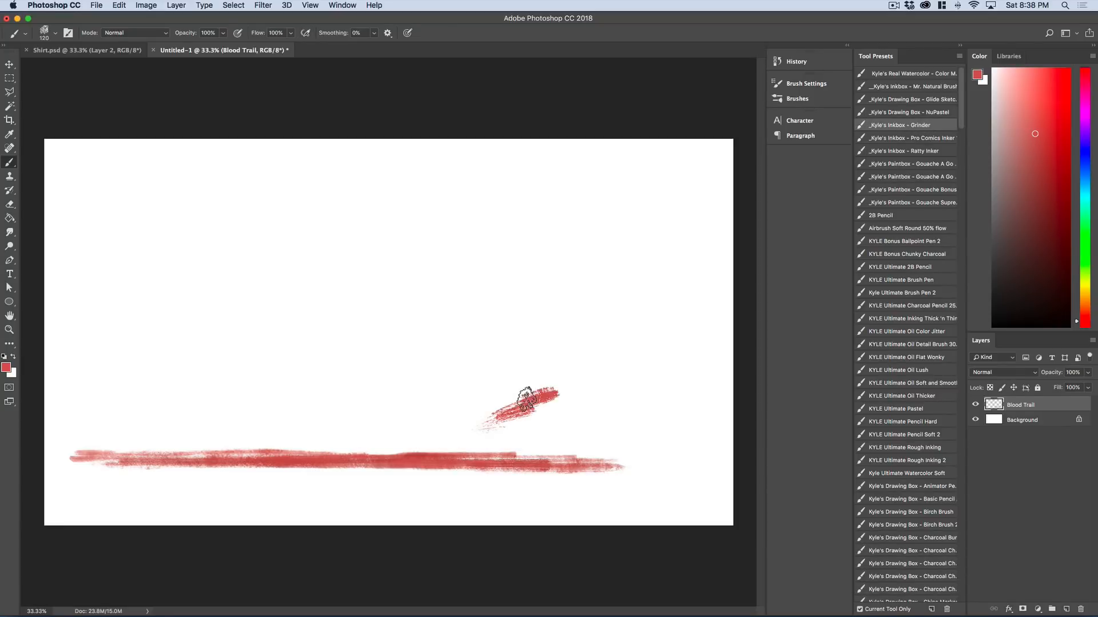
key("super+z")
key("super+shift+z")
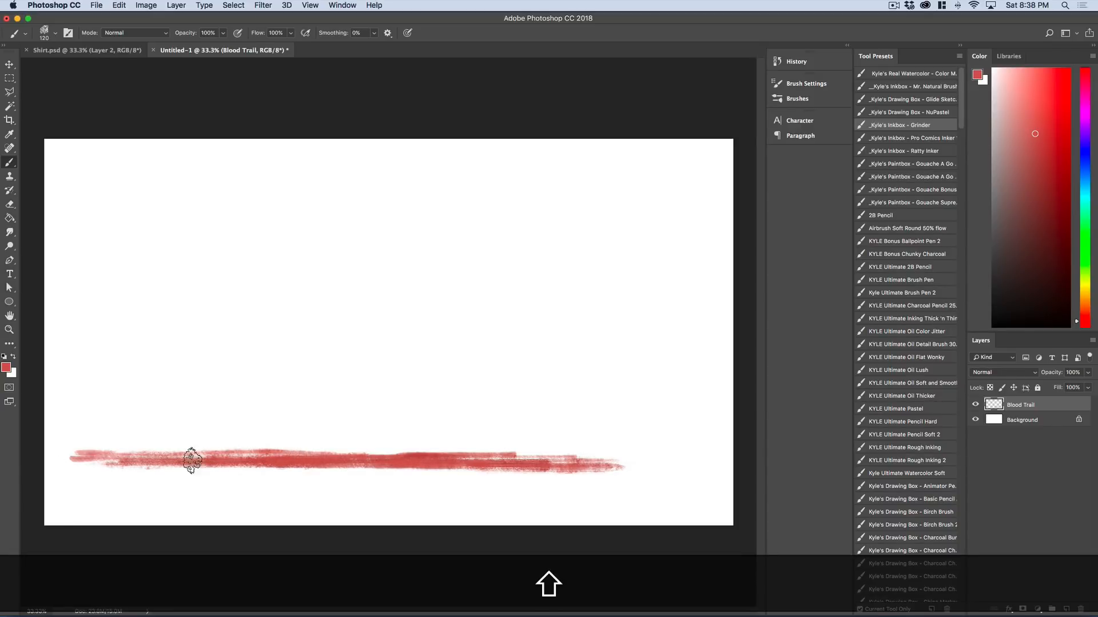
left_click_drag(205, 460, 54, 455)
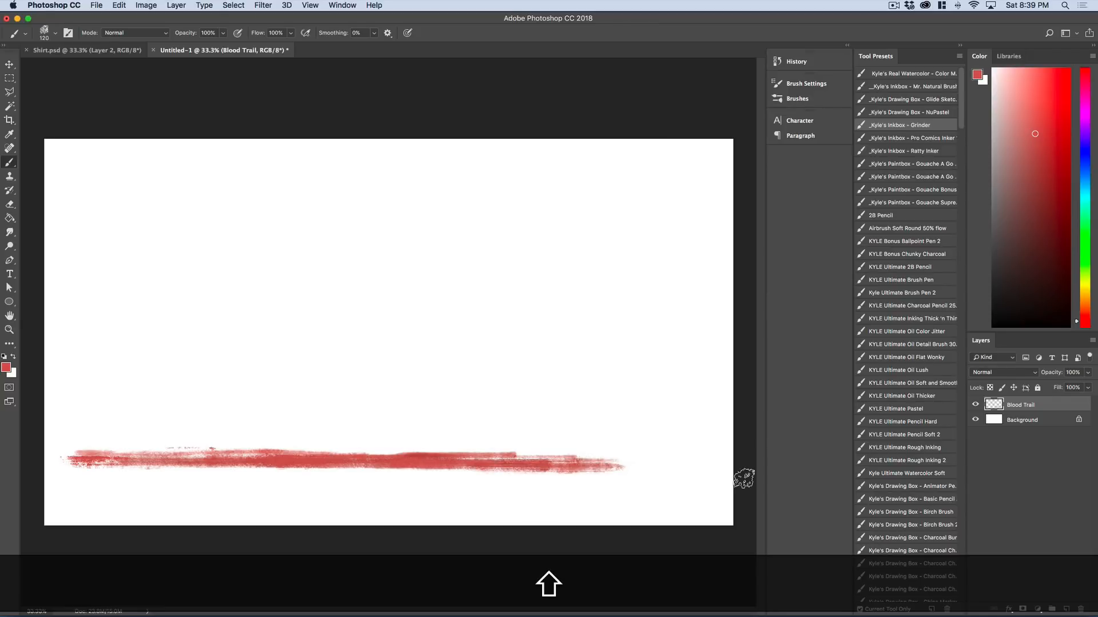
- Sample a darker red from Shirt.psd and add rough, dark strokes along the trail, stepping back through the unwanted ones
left_click(86, 51)
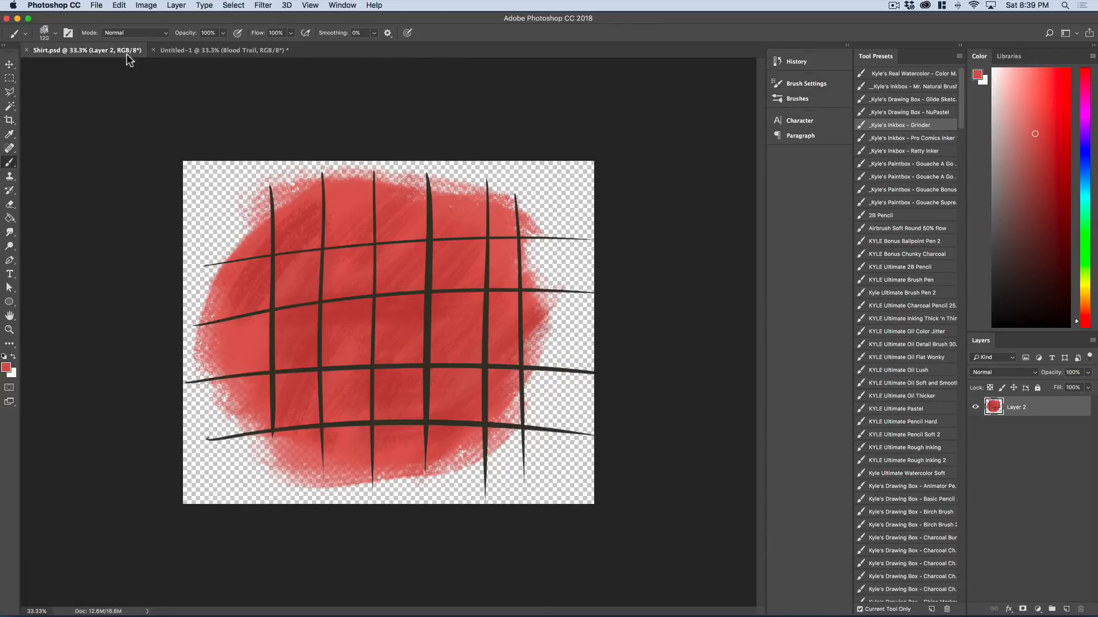
left_click(415, 316, "alt")
left_click(241, 51)
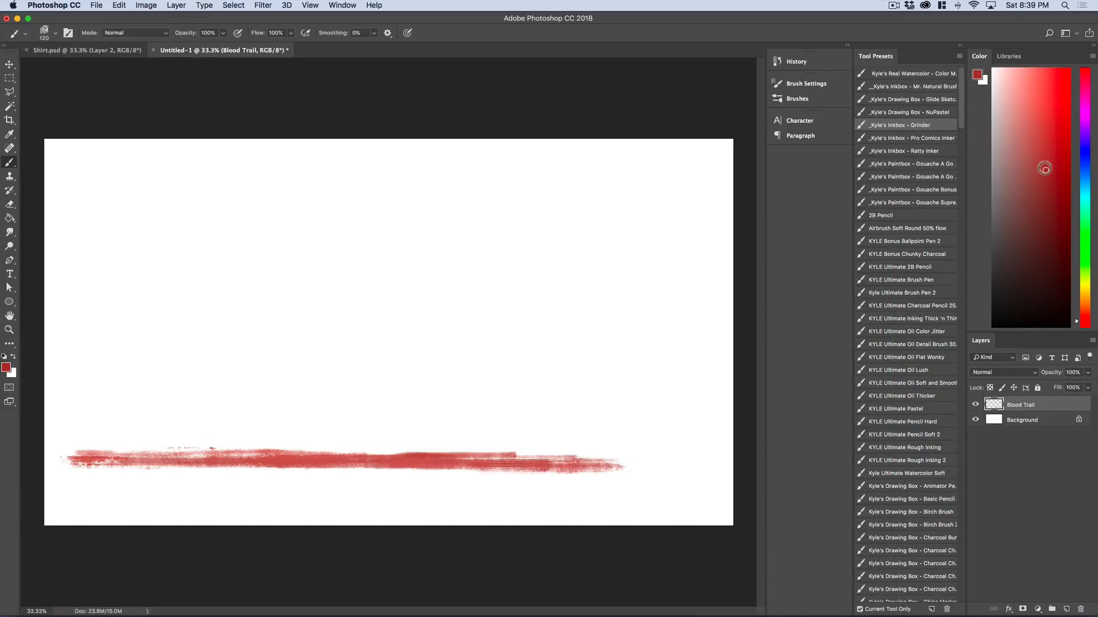
key("shift")
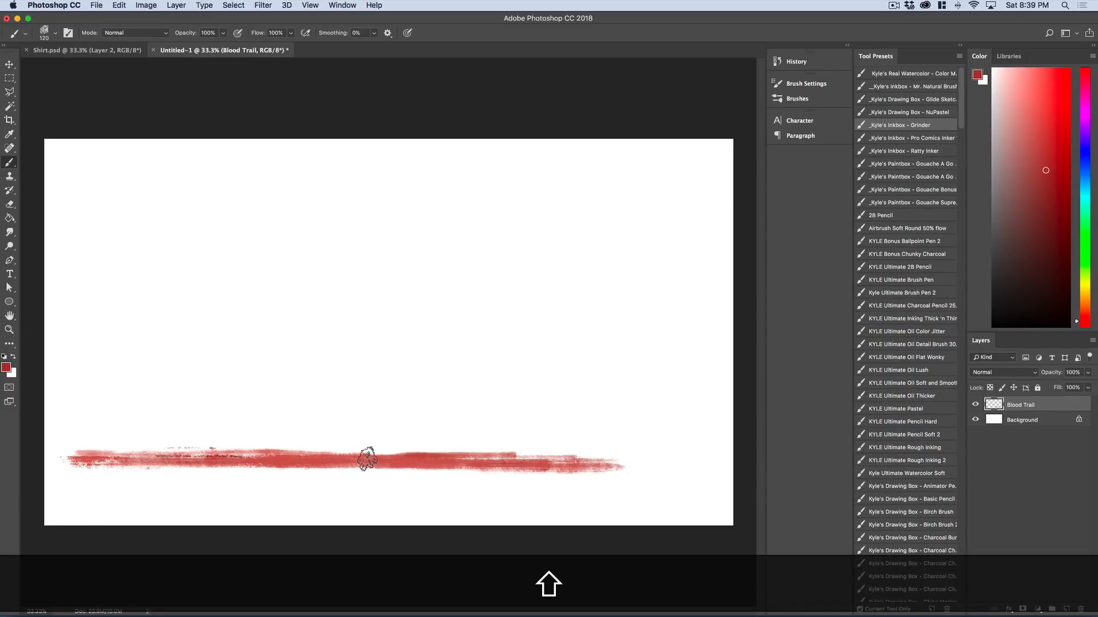
left_click_drag(375, 470, 441, 470)
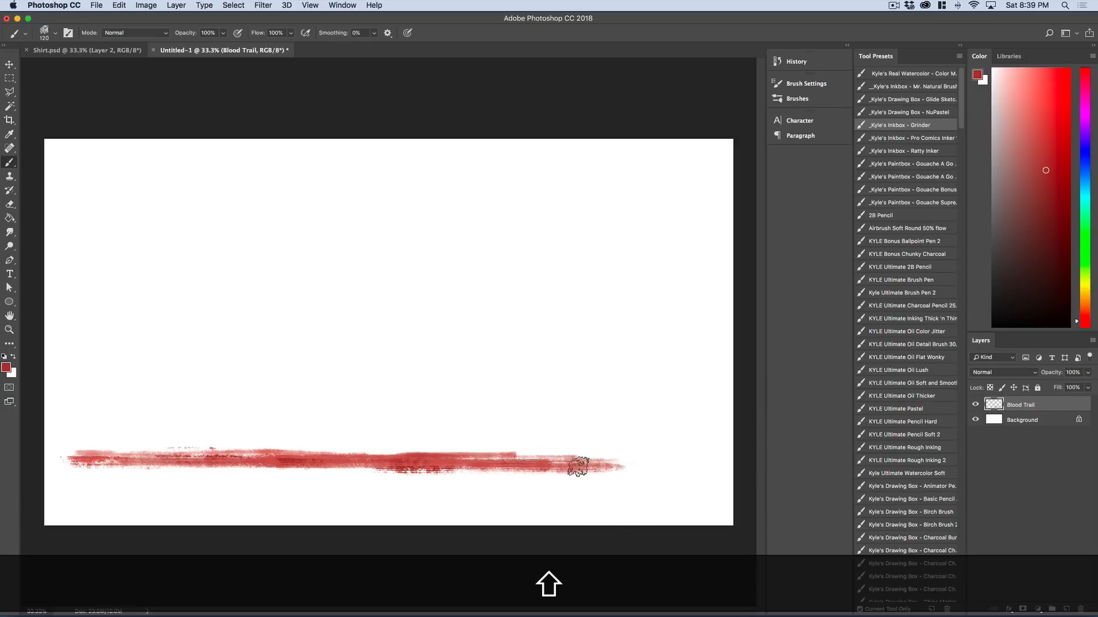
key("alt+super+z")
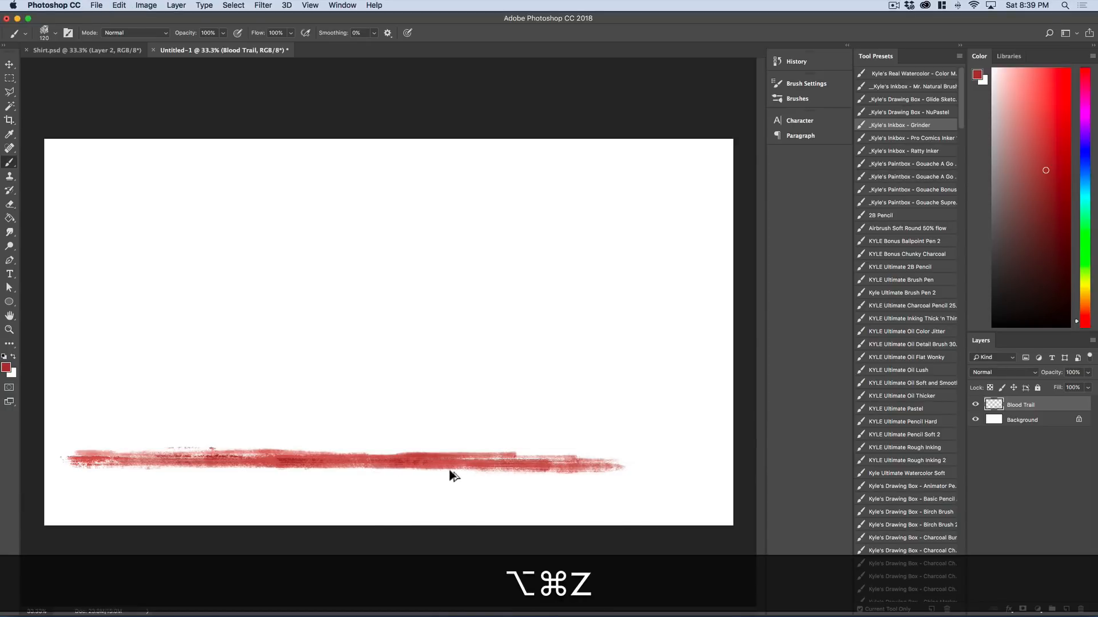
key("alt+super+z")
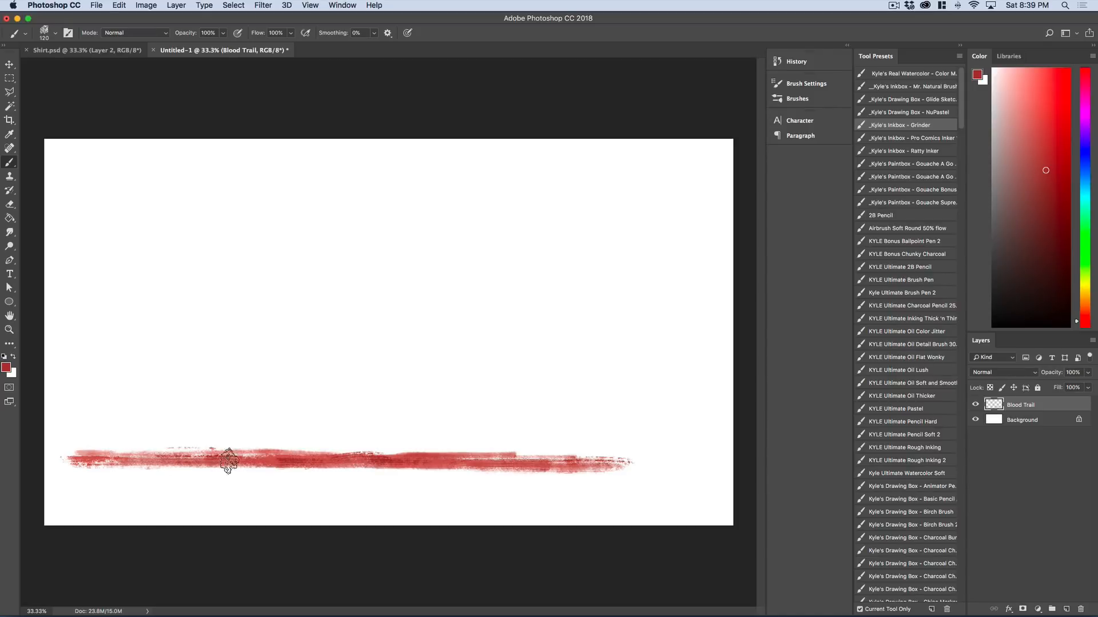
- Reduce the brush size to 45 and paint thin dark red streaks along the trail's upper edge and body
key("super+space")
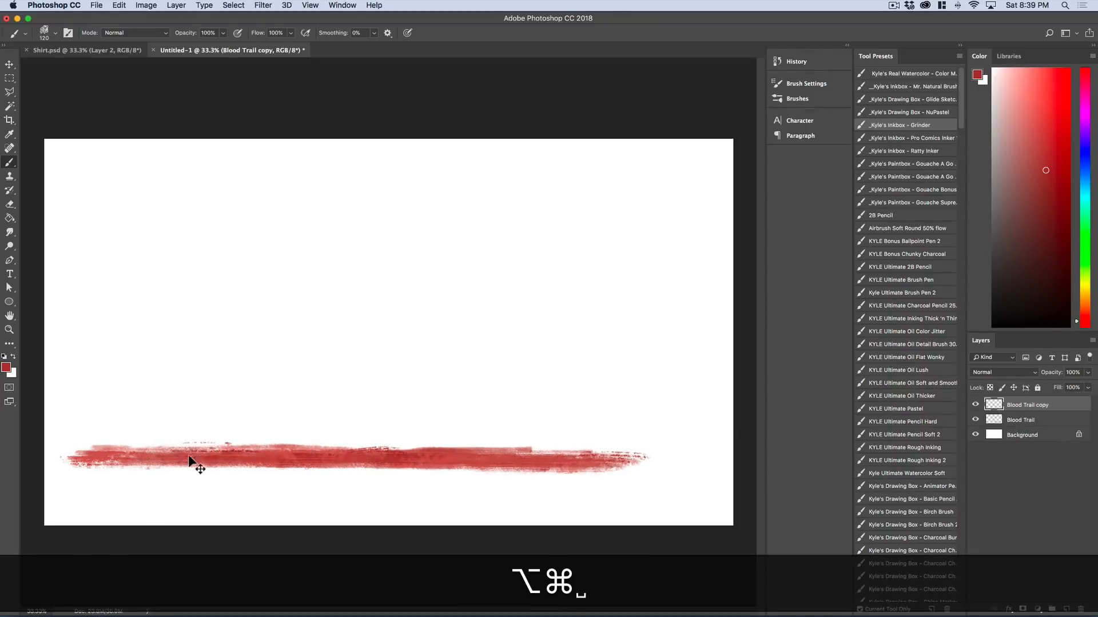
left_click_drag(167, 462, 299, 360)
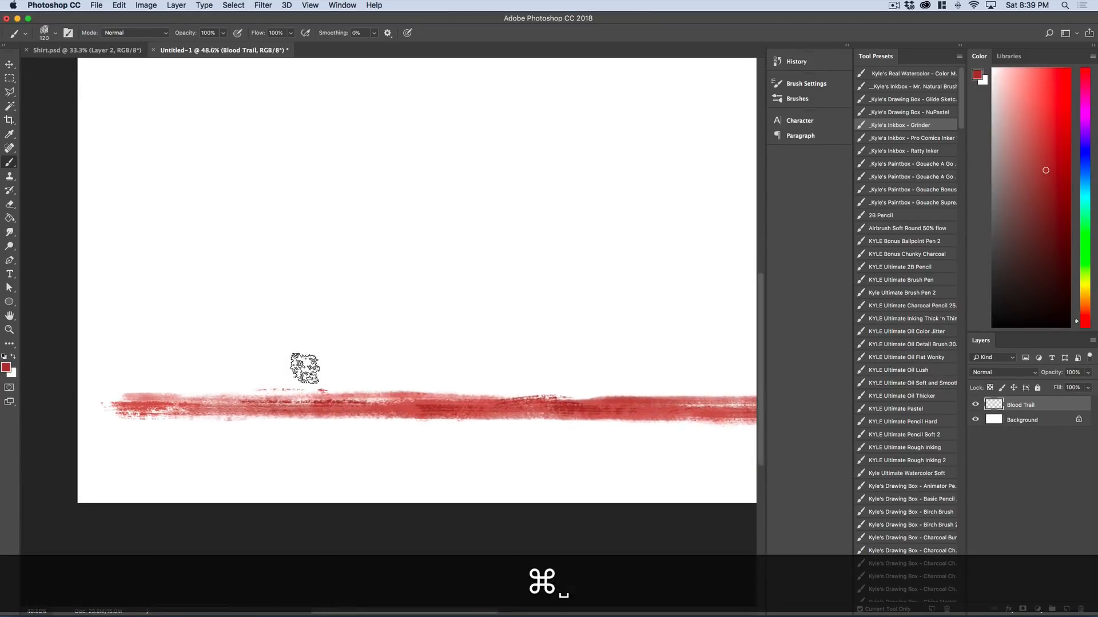
key("bracketleft")
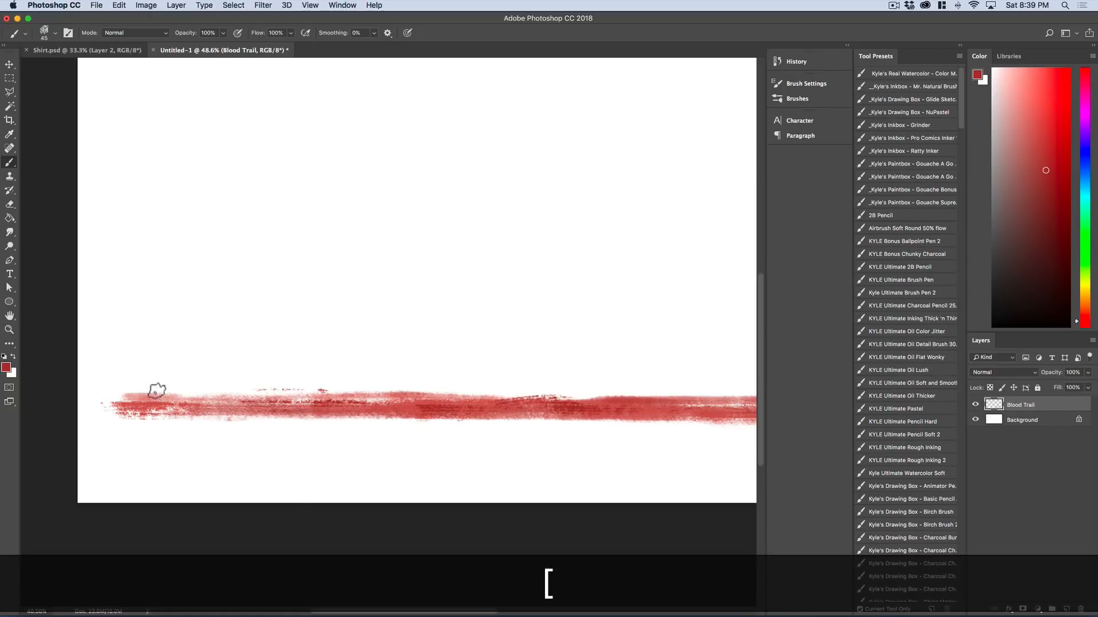
key("shift")
left_click_drag(113, 391, 201, 393)
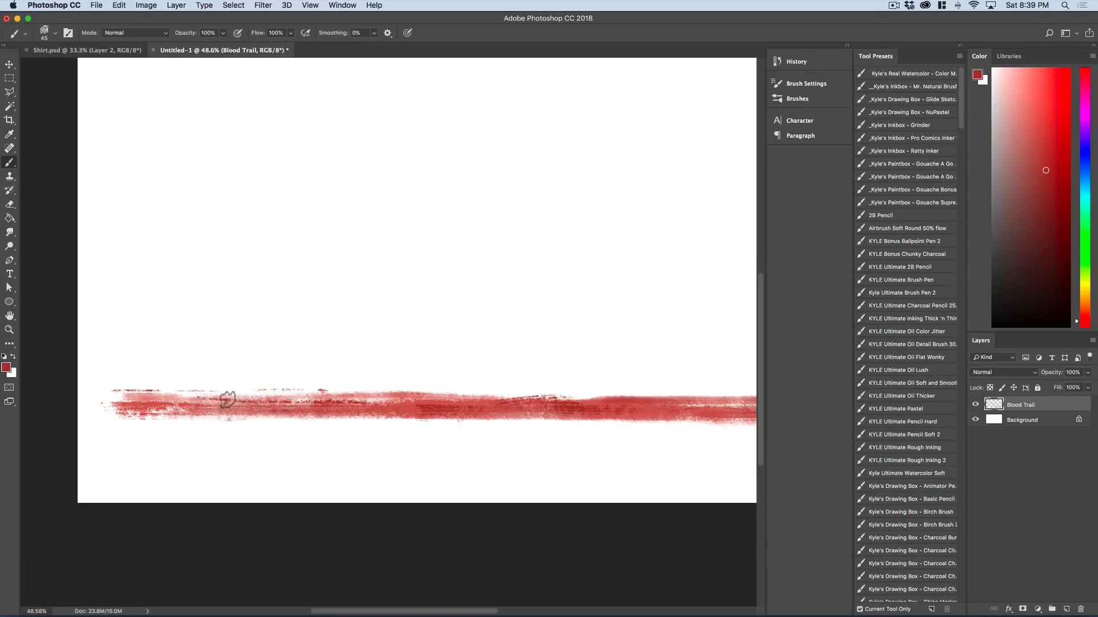
mouse_move(174, 399)
left_mouse_down()
mouse_move(284, 404)
mouse_move(252, 410)
mouse_move(287, 416)
mouse_move(327, 405)
left_mouse_up()
scroll(401, 394, "down", 3)
scroll(402, 394, "right", 3)
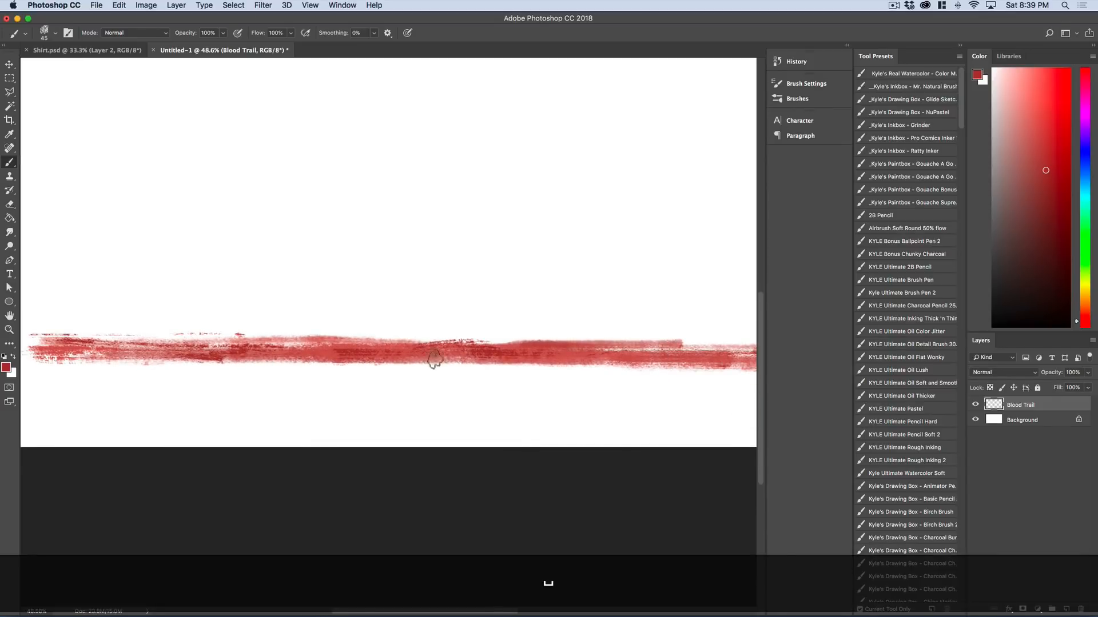
scroll(610, 359, "right", 3)
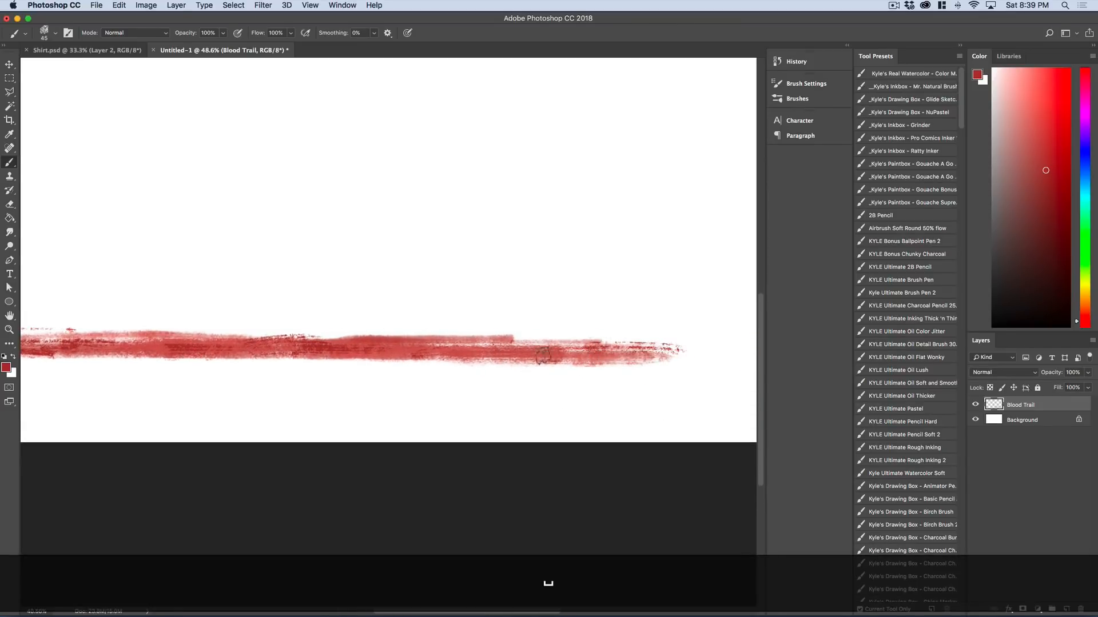
scroll(549, 372, "left", 3)
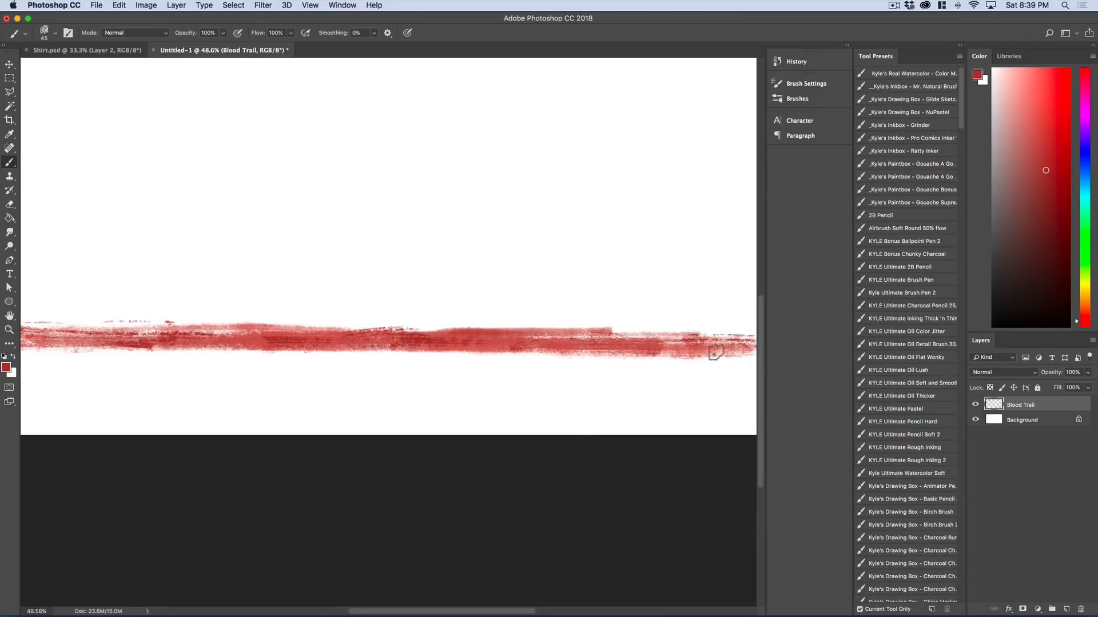
scroll(303, 370, "left", 2)
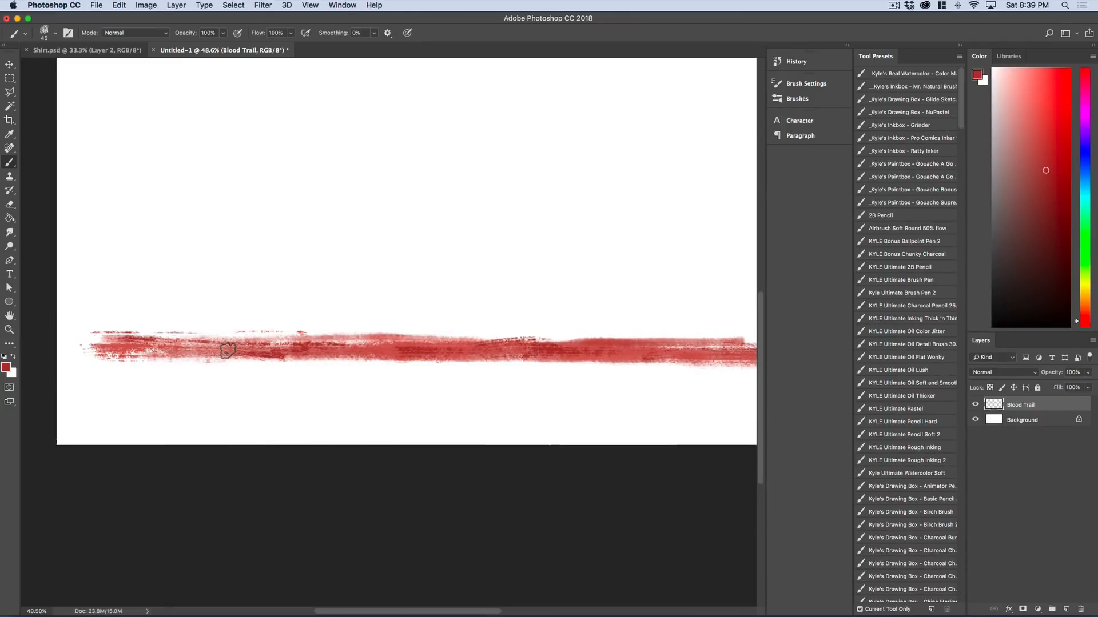
- Switch to the Kyle's Drawing Box - NuPastel preset, try a stroke above the trail, and undo it
key("bracketright")
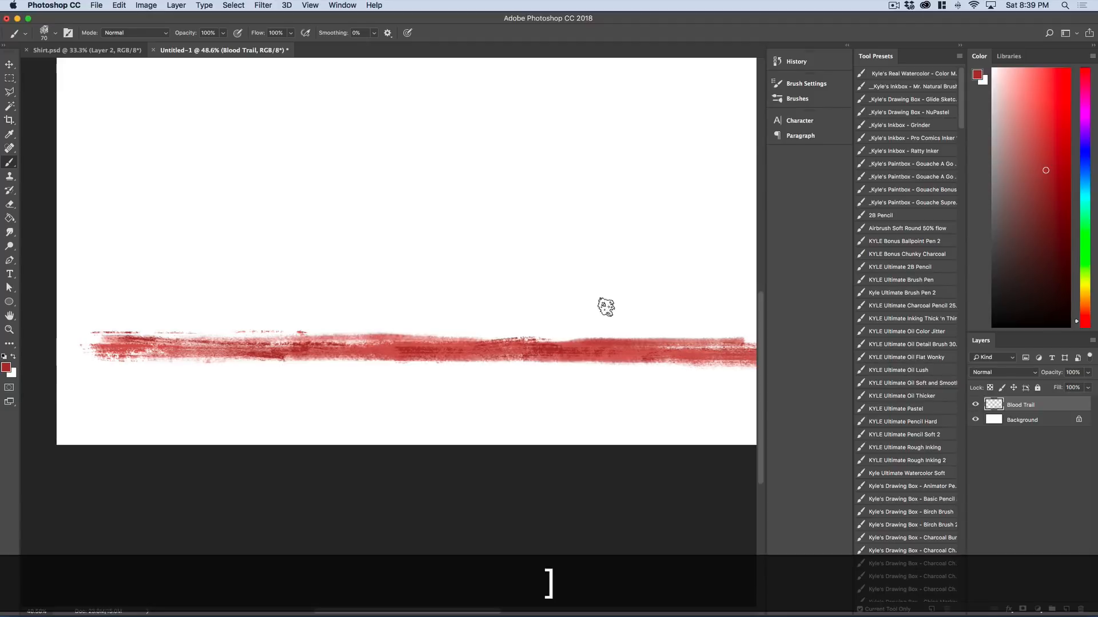
left_click(921, 113)
mouse_move(503, 277)
left_mouse_down()
mouse_move(557, 240)
mouse_move(609, 266)
left_mouse_up()
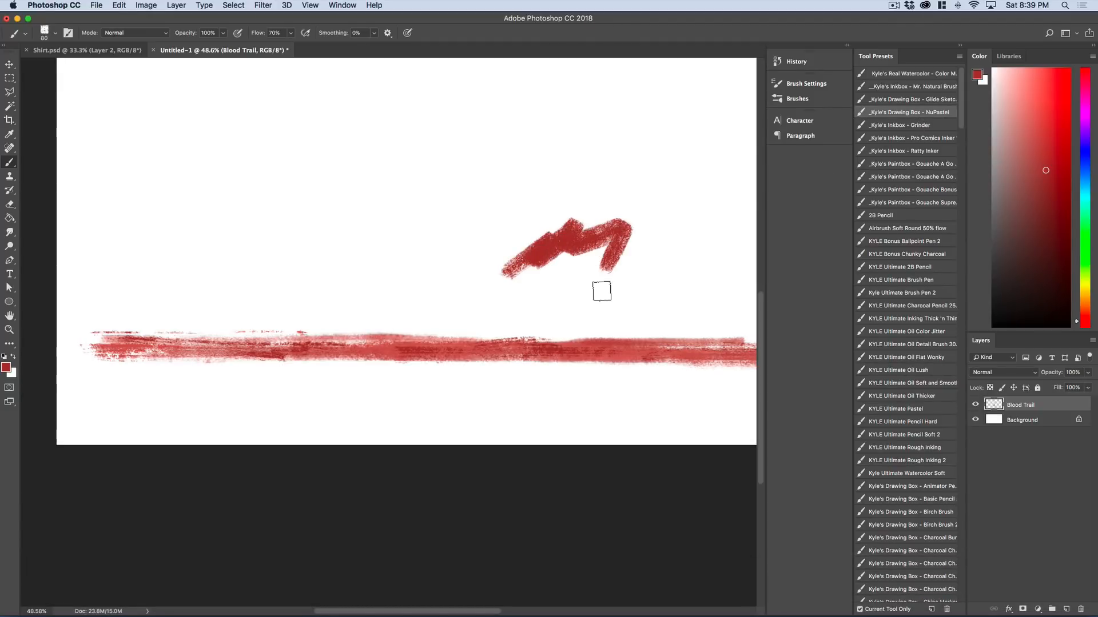
key("super+z")
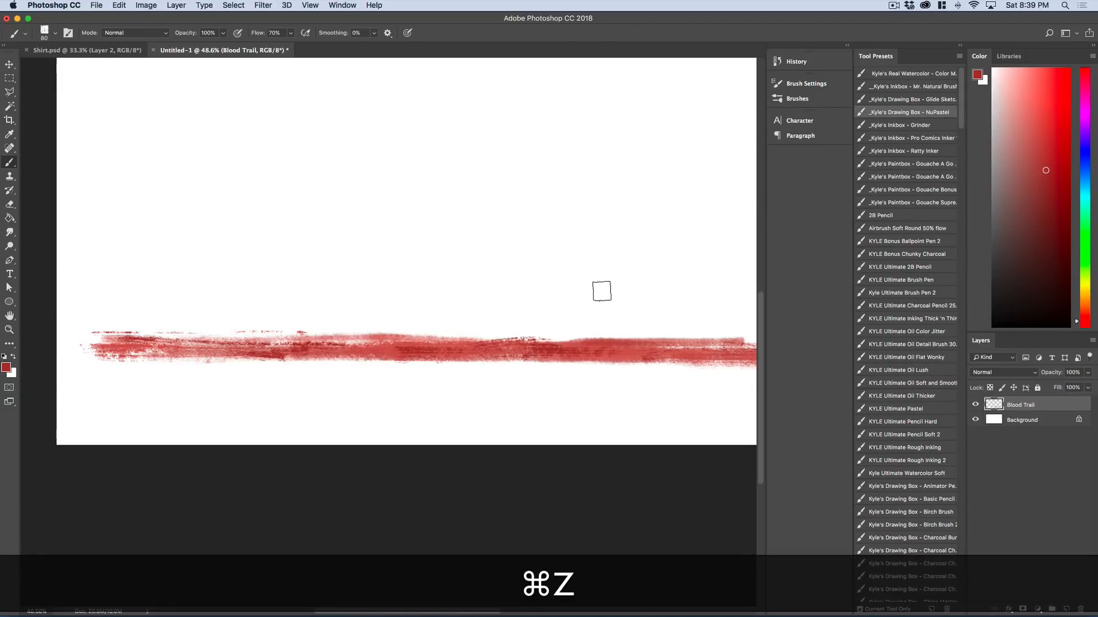
- Set the brush mode to Clear, enlarge the brush to 125, and wear away grainy texture along the whole trail
left_click(162, 32)
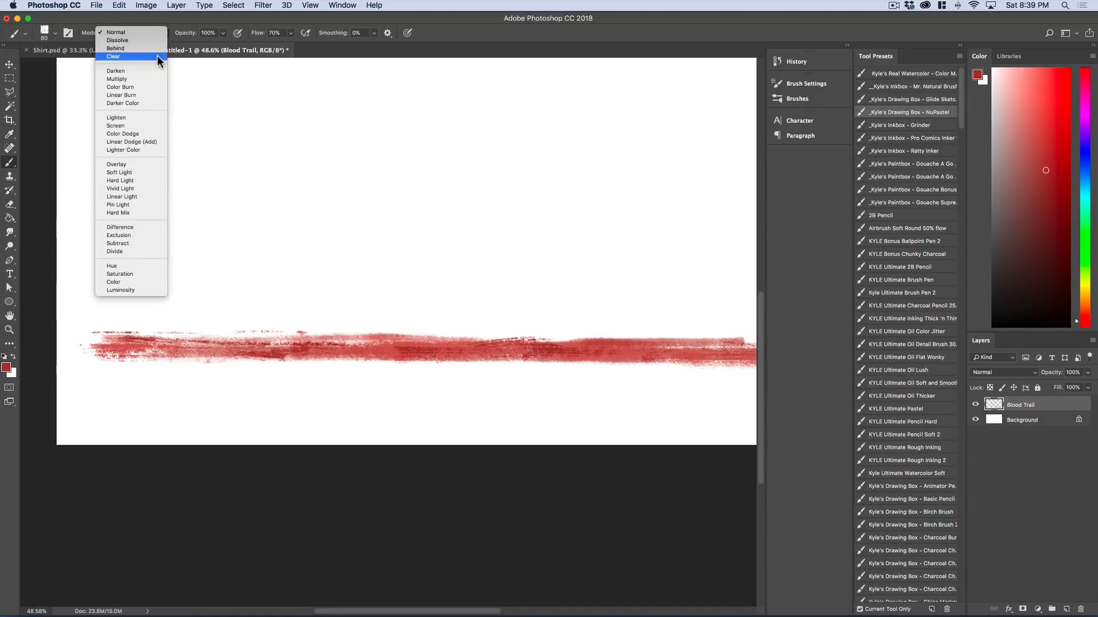
left_click(157, 56)
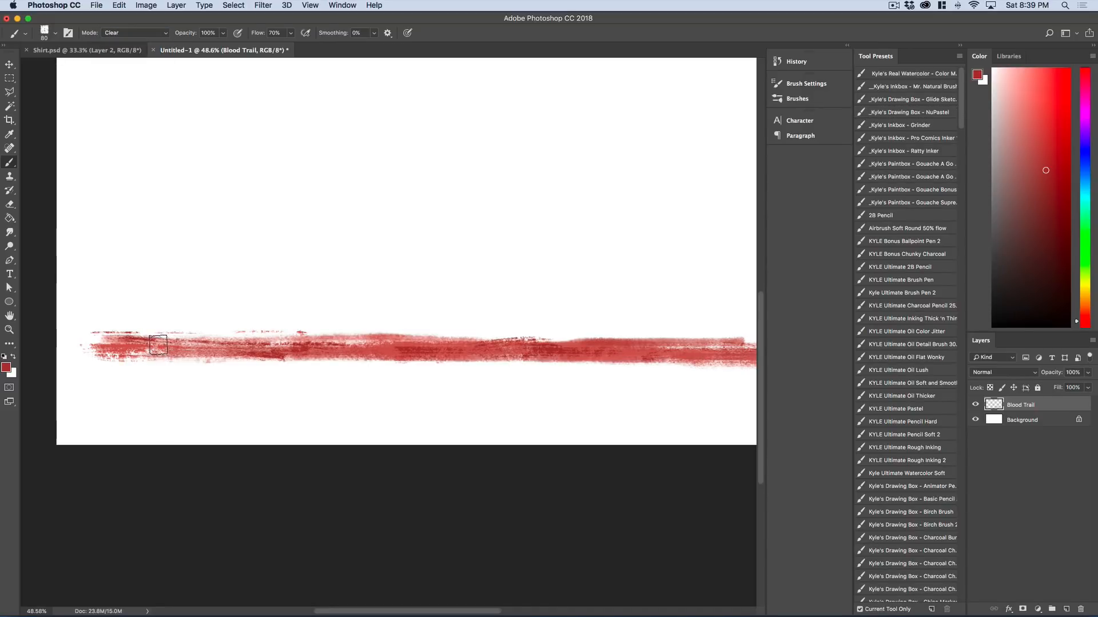
key("bracketright")
mouse_move(371, 351)
left_mouse_down()
mouse_move(454, 345)
mouse_move(500, 301)
mouse_move(471, 343)
mouse_move(526, 350)
mouse_move(478, 359)
mouse_move(650, 357)
mouse_move(460, 369)
mouse_move(666, 359)
mouse_move(548, 355)
left_mouse_up()
scroll(515, 360, "right", 3)
mouse_move(468, 363)
left_mouse_down()
mouse_move(605, 344)
mouse_move(379, 358)
mouse_move(671, 351)
left_mouse_up()
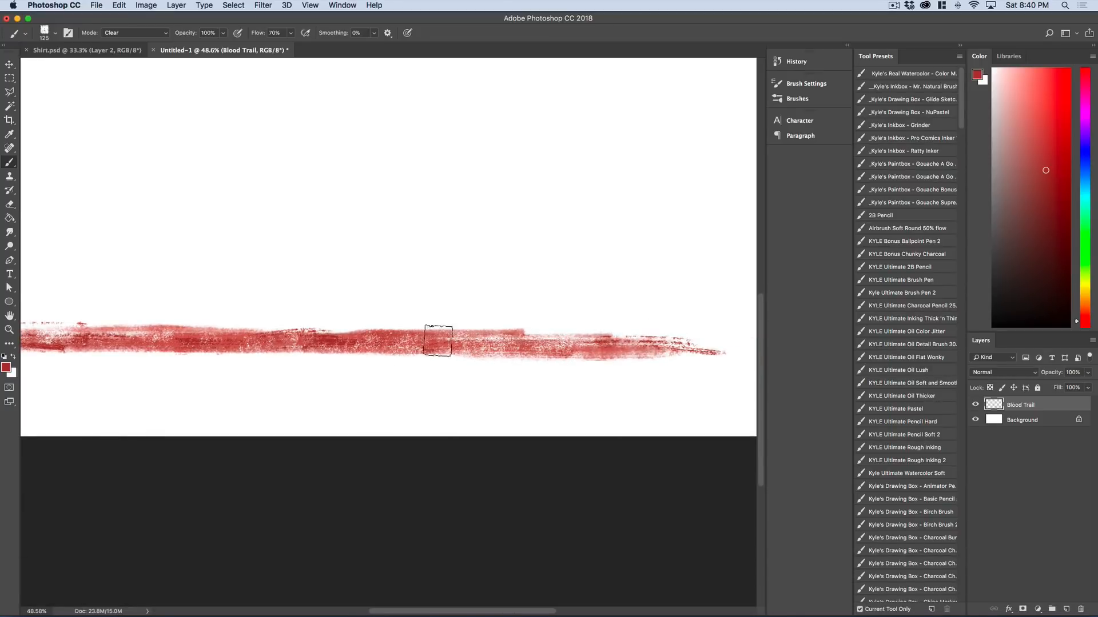
left_click_drag(411, 357, 564, 343)
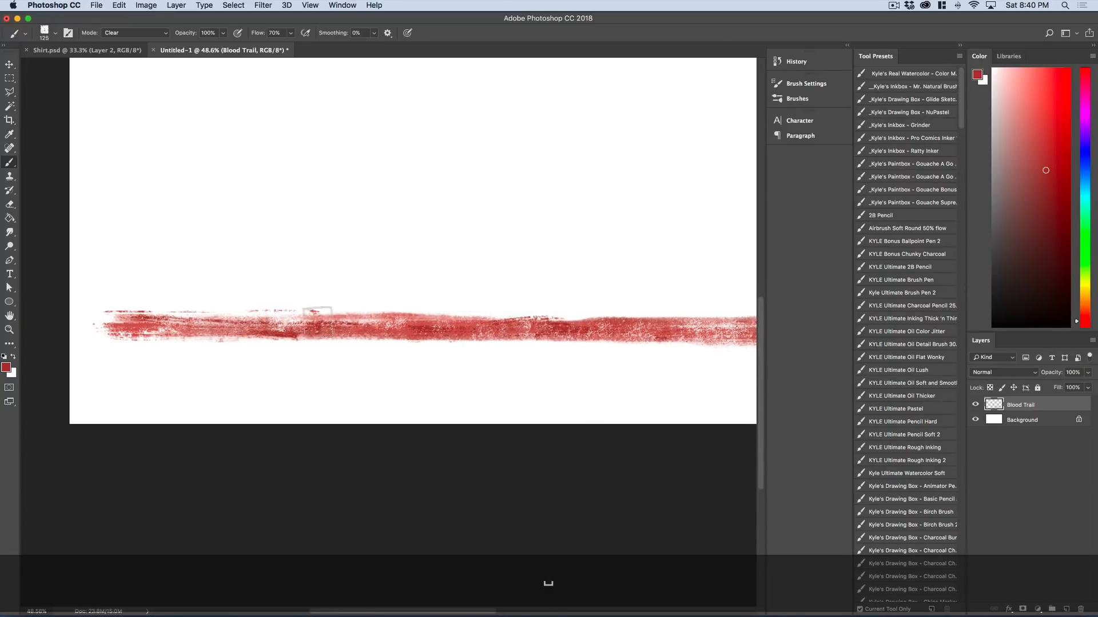
left_click_drag(177, 328, 72, 331)
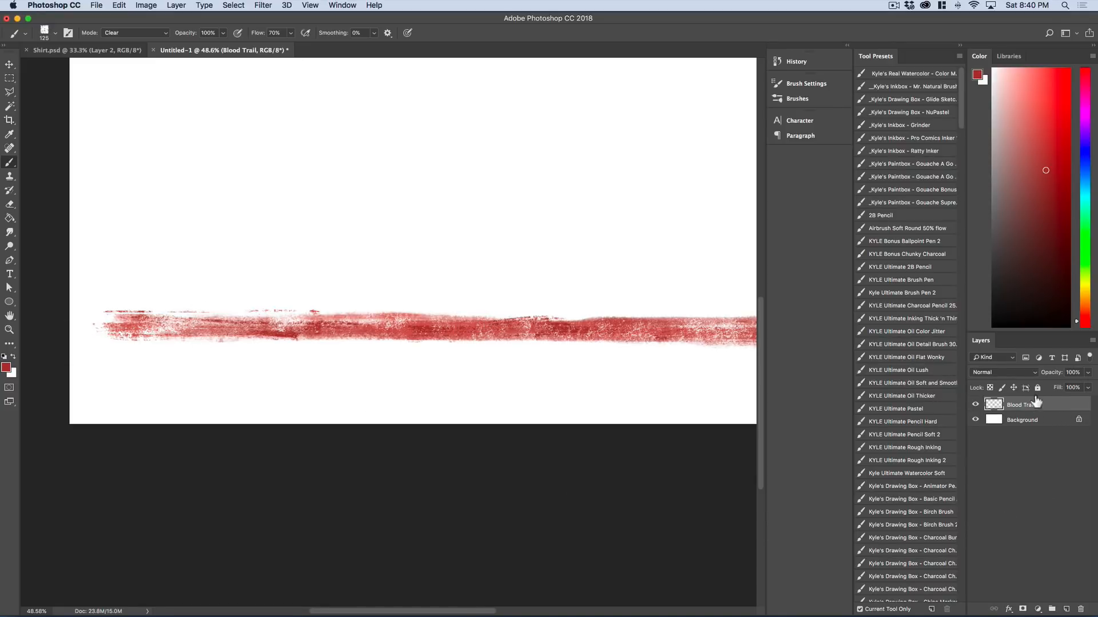
- Delete the Background layer so that only the Blood Trail layer remains on transparency
left_click(995, 422)
key("v")
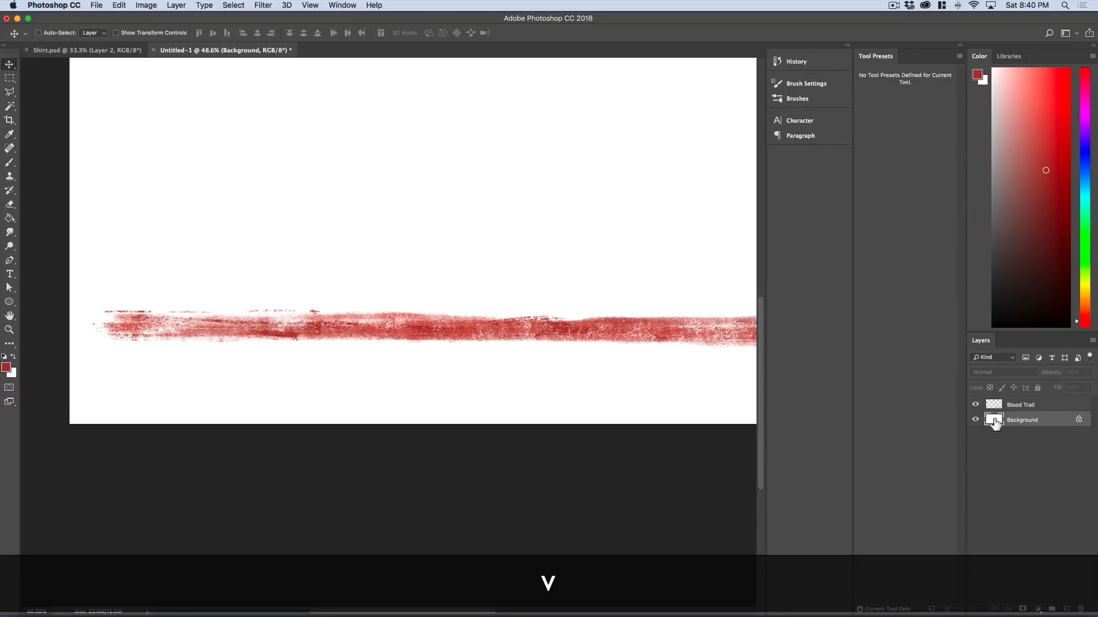
key("BackSpace")
left_click(448, 305, "alt")
left_click(448, 306, "alt")
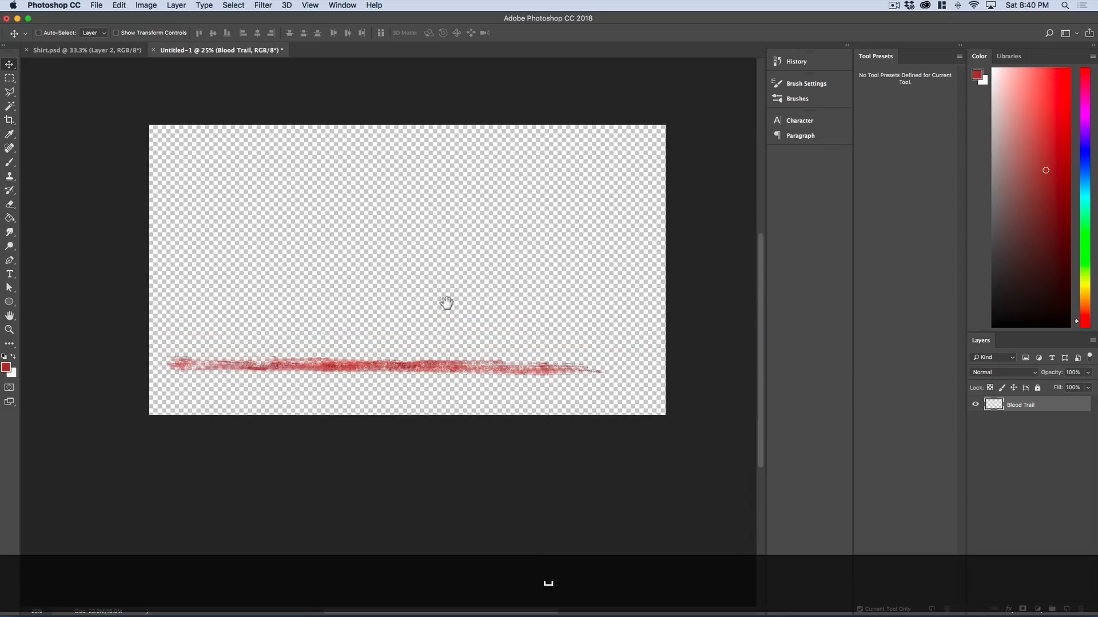
left_click_drag(446, 303, 428, 311)
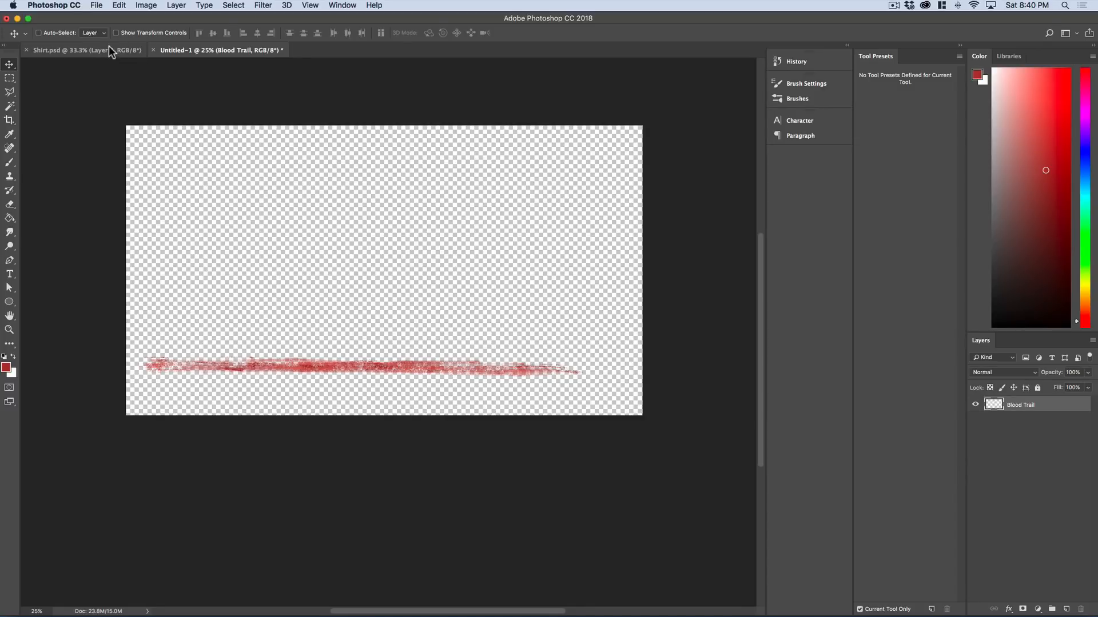
- Save the document as BloodTrail.psd in Photoshop format in the Zombie Slayer project's GFX folder
key("super+s")
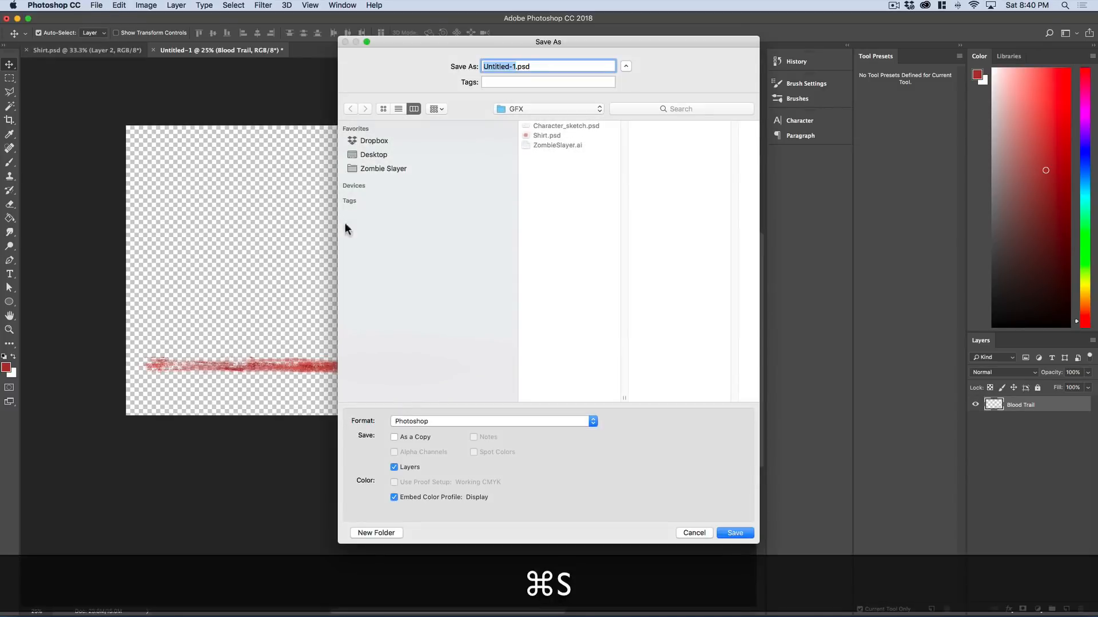
type("BloodTrail")
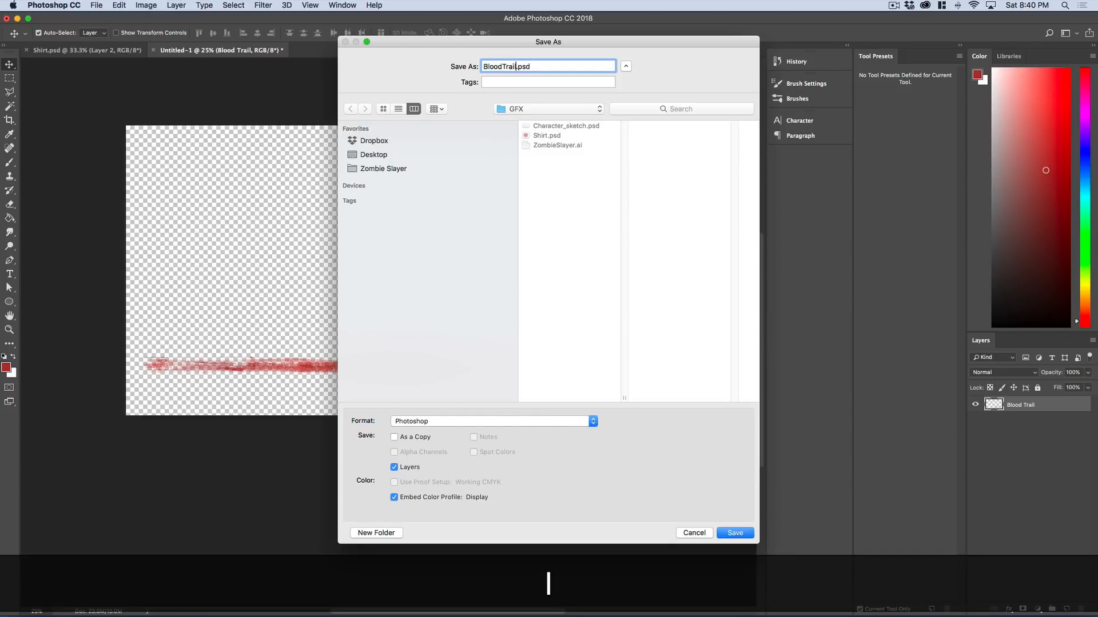
left_click(388, 167)
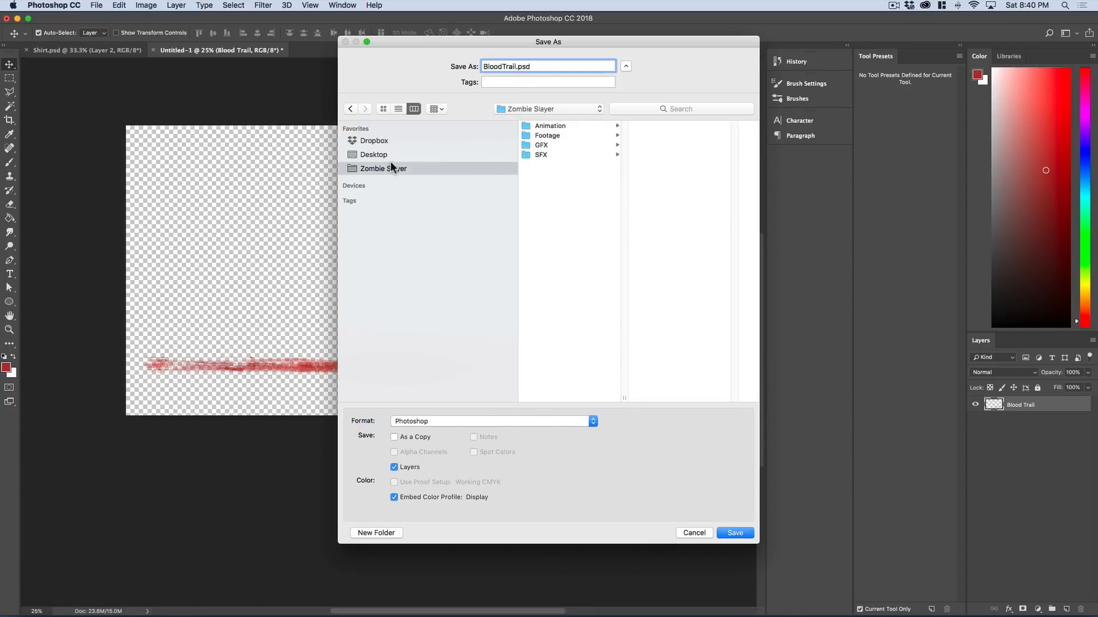
left_click(547, 144)
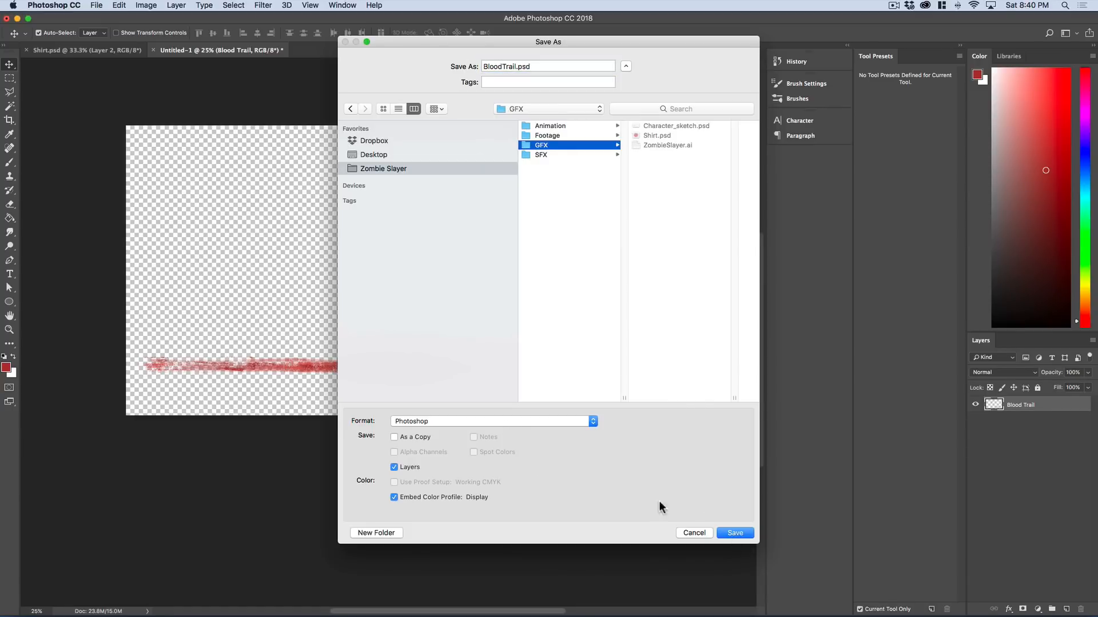
left_click(732, 532)
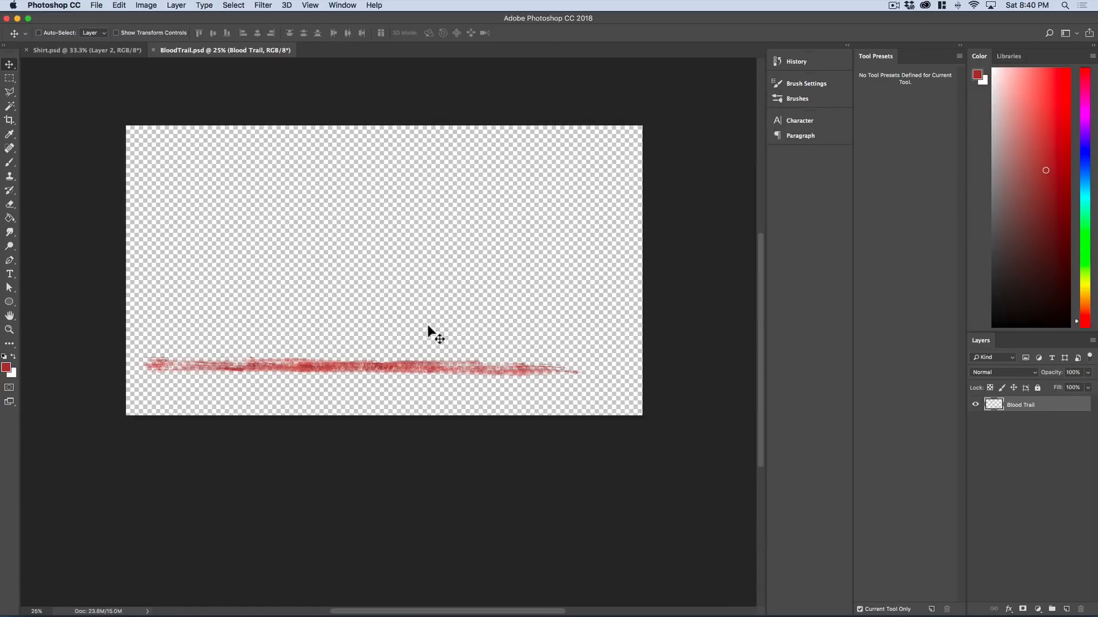
- Trim the canvas to the bounds of the blood trail and save BloodTrail.psd again
left_click(144, 5)
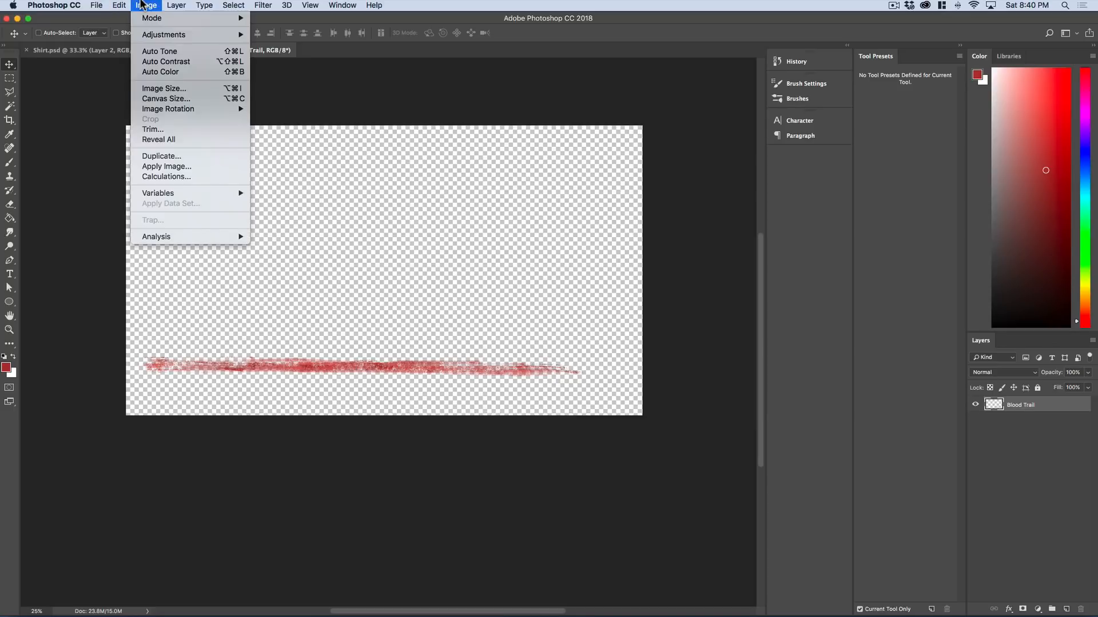
left_click(182, 130)
left_click(738, 334)
key("v")
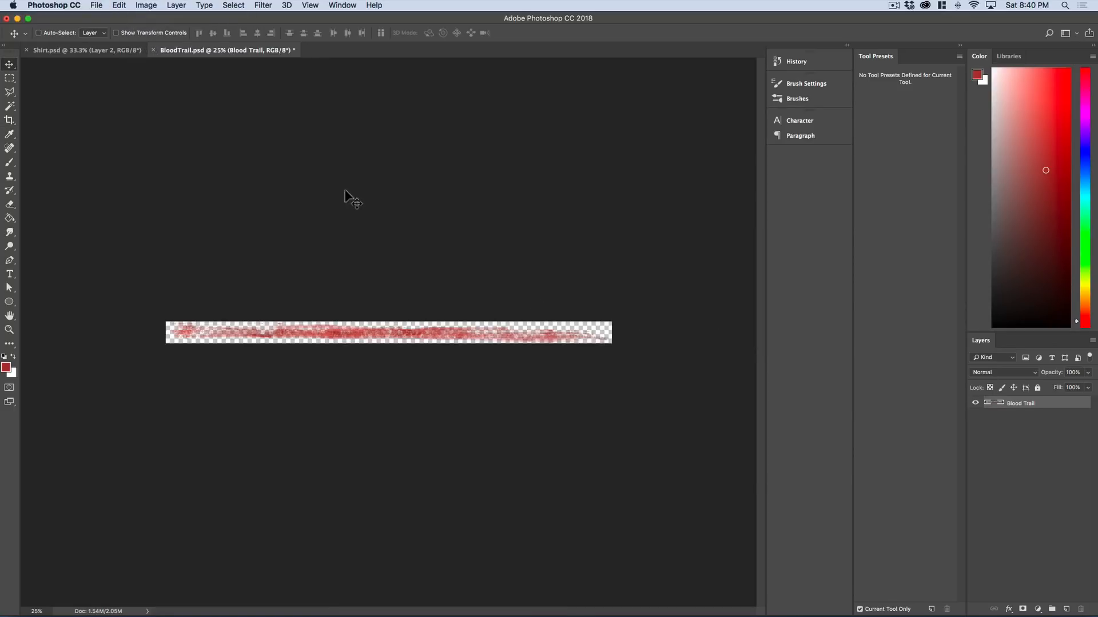
left_click(96, 5)
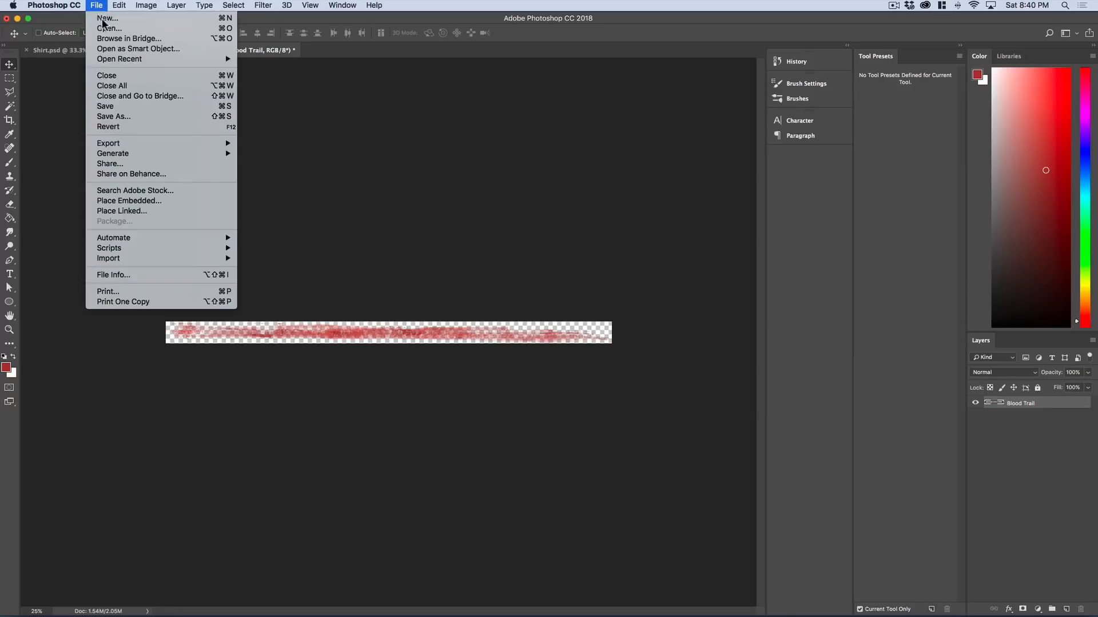
left_click(128, 106)
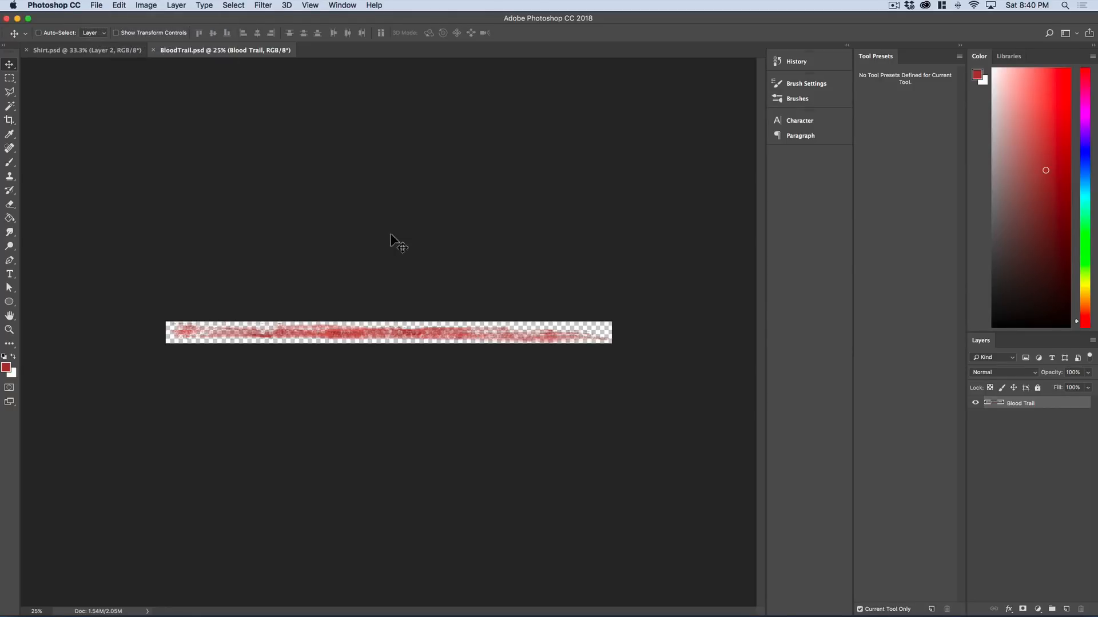